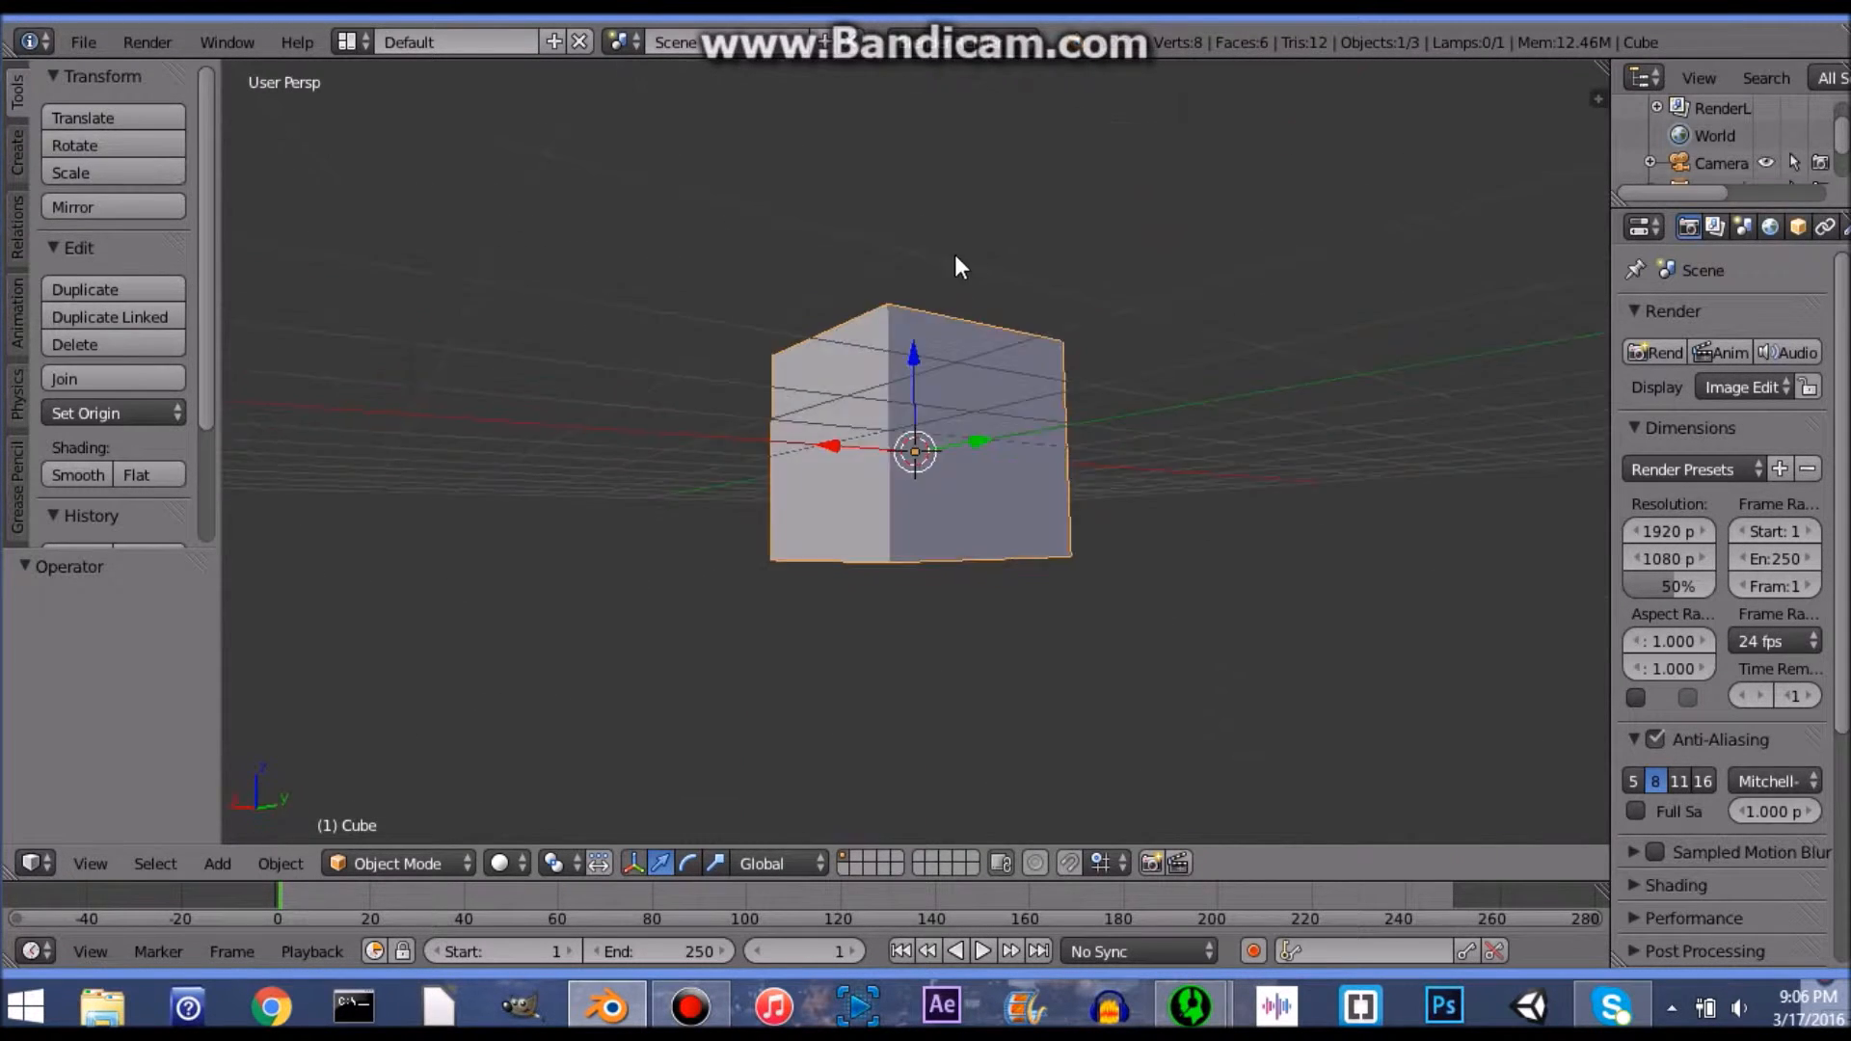
scroll(1039, 367, down, 6)
scroll(1042, 378, up, 3)
scroll(895, 410, up, 3)
scroll(895, 411, up, 3)
middle_drag(1045, 426, 1240, 403)
scroll(1180, 511, down, 7)
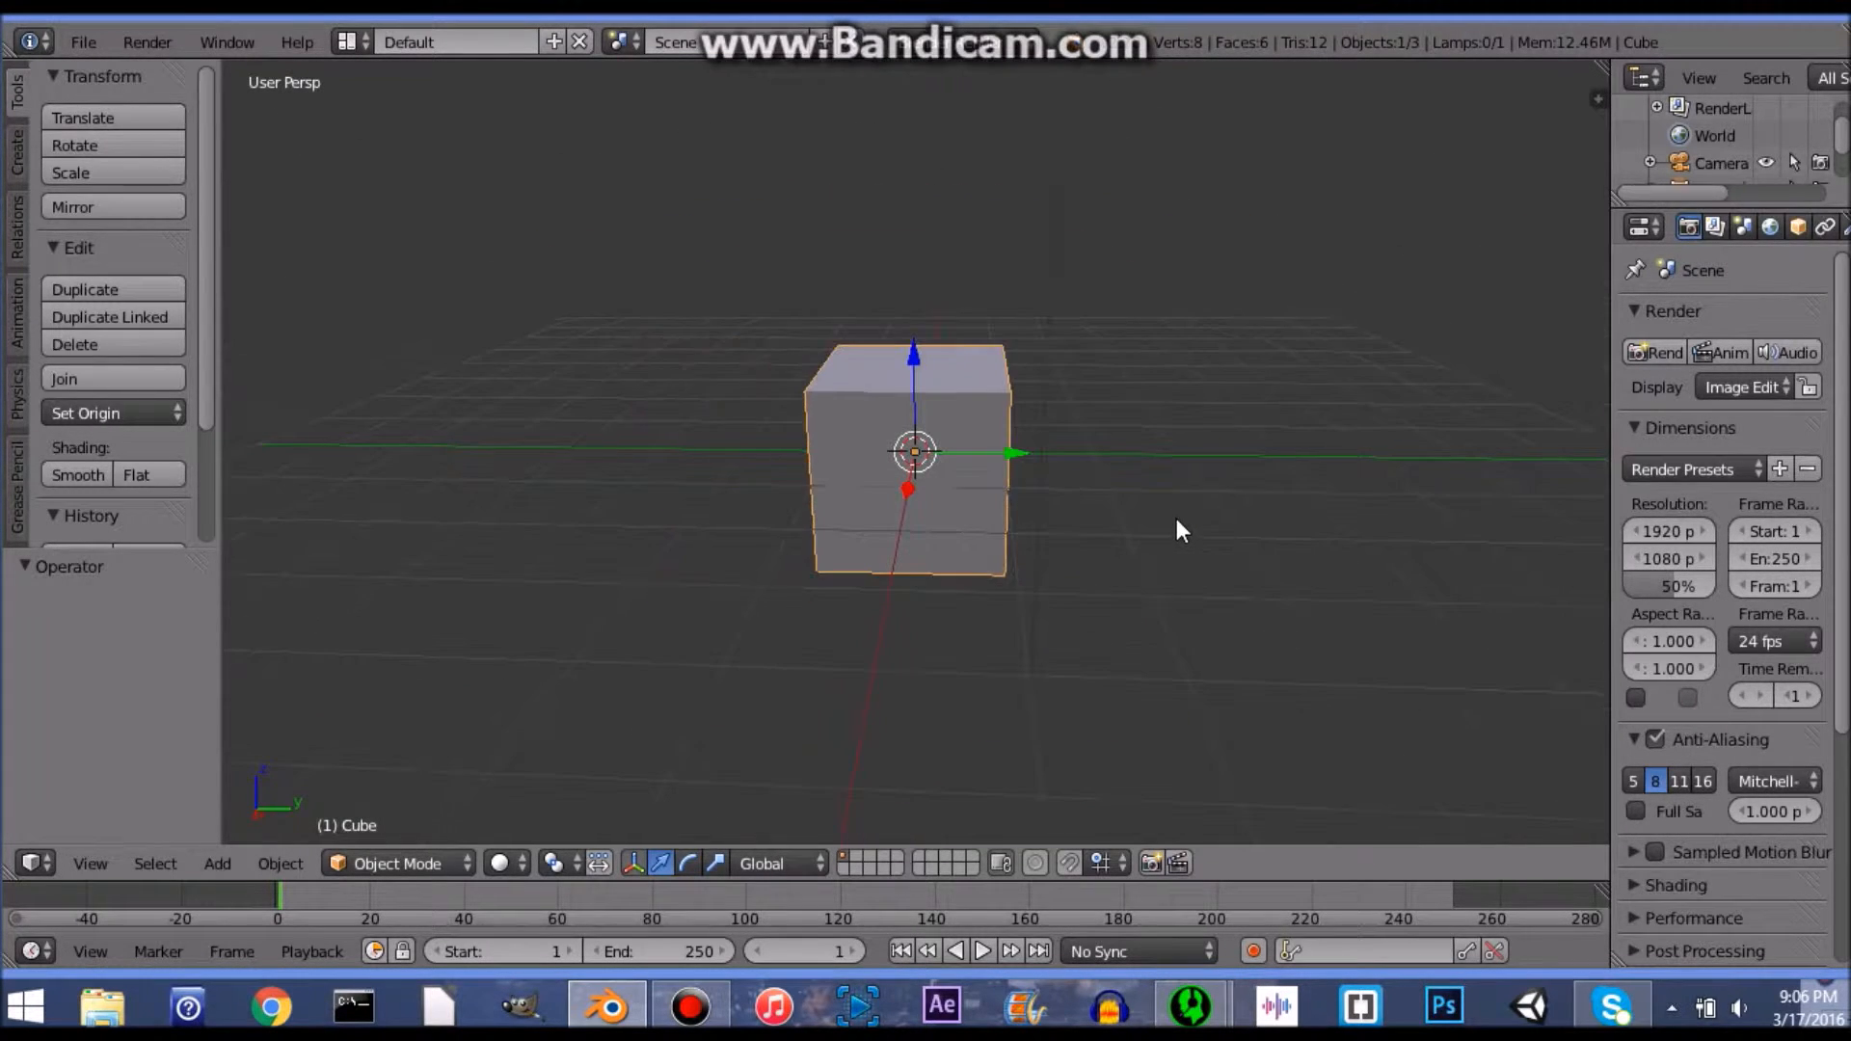
scroll(1176, 521, up, 7)
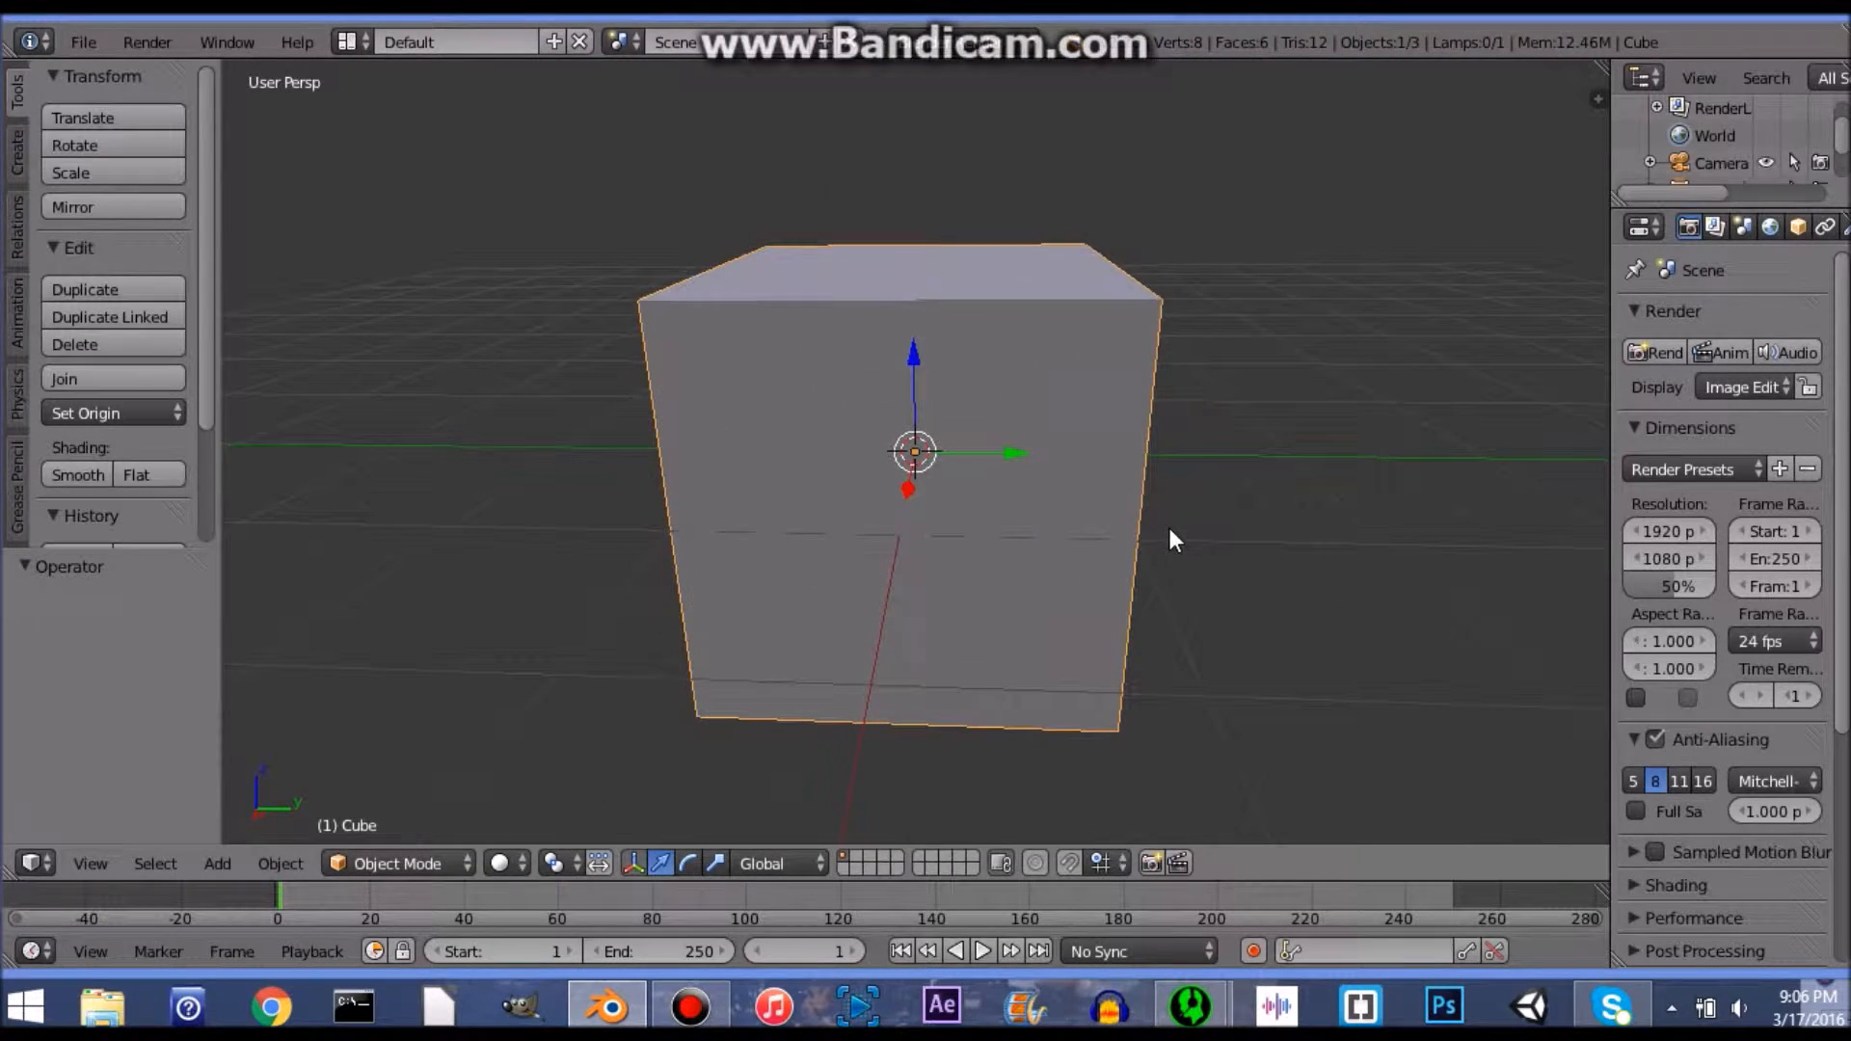
scroll(1172, 546, down, 2)
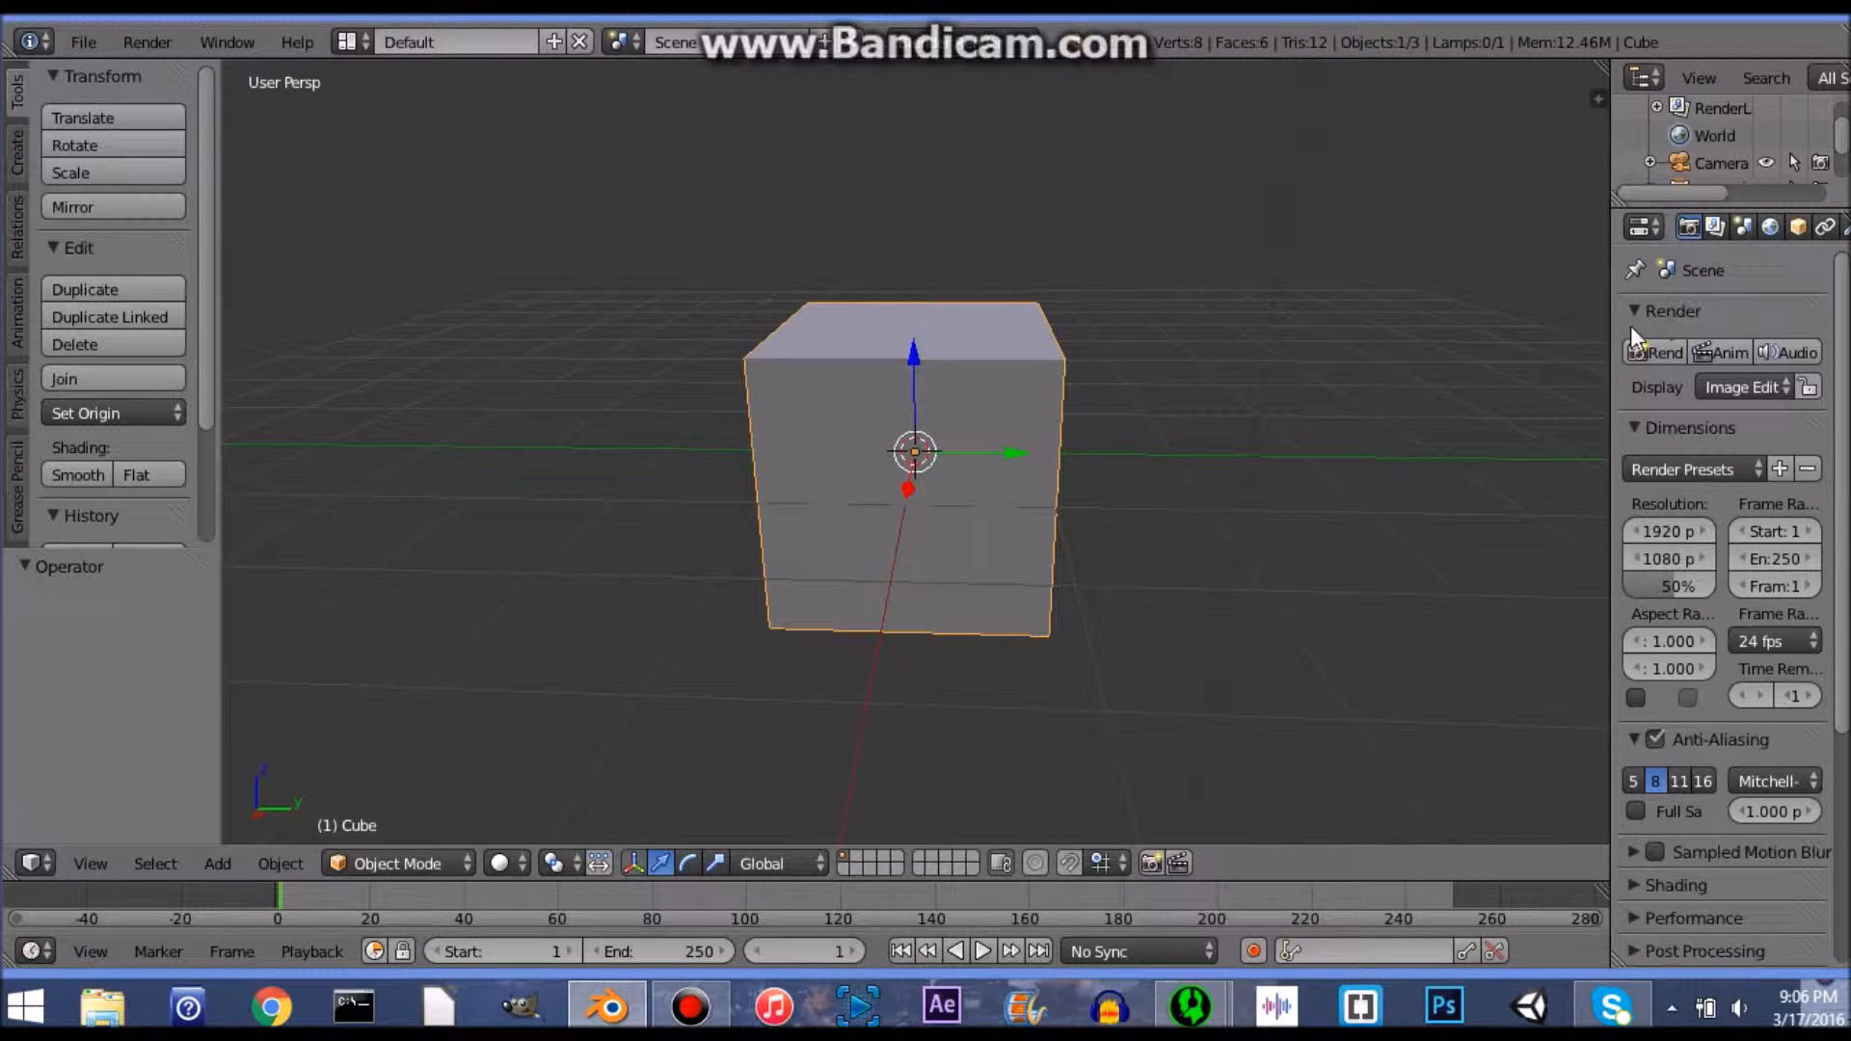
Step: Widen the properties area and add a Subdivision Surface modifier to the cube
drag(1599, 339, 1335, 335)
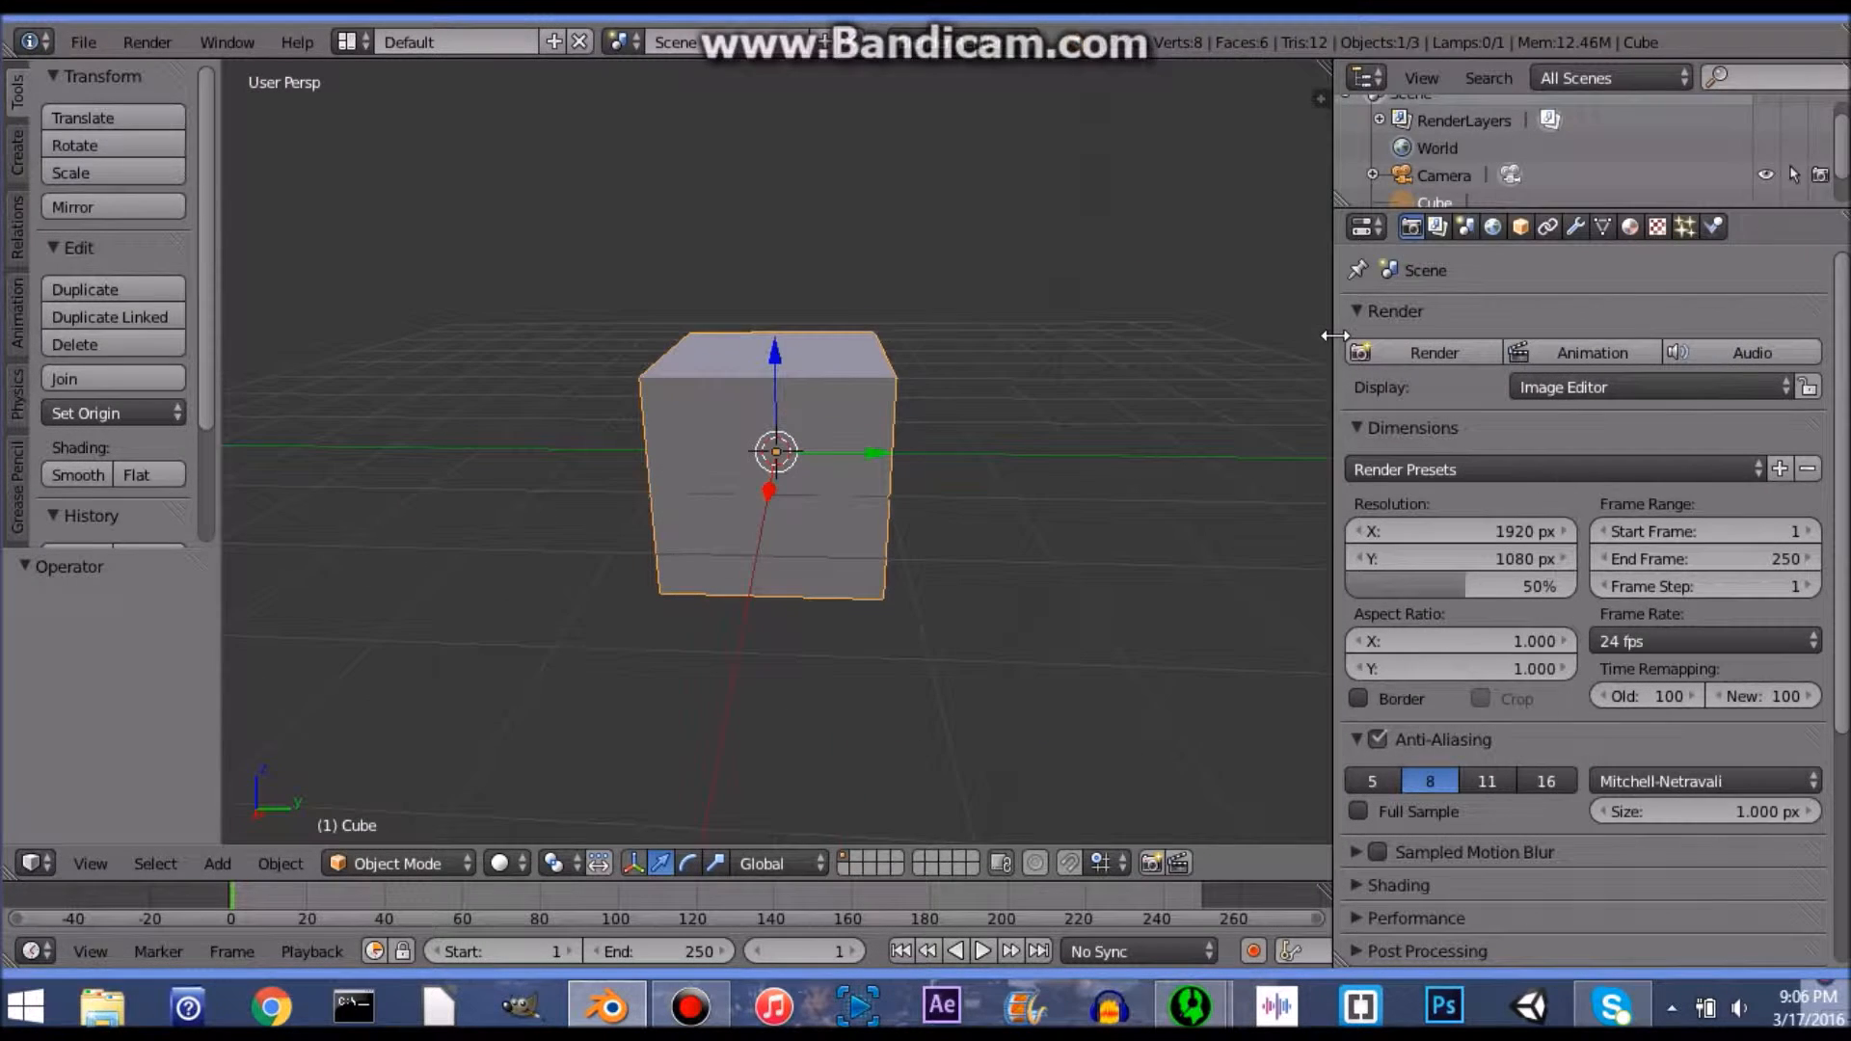
click(1575, 227)
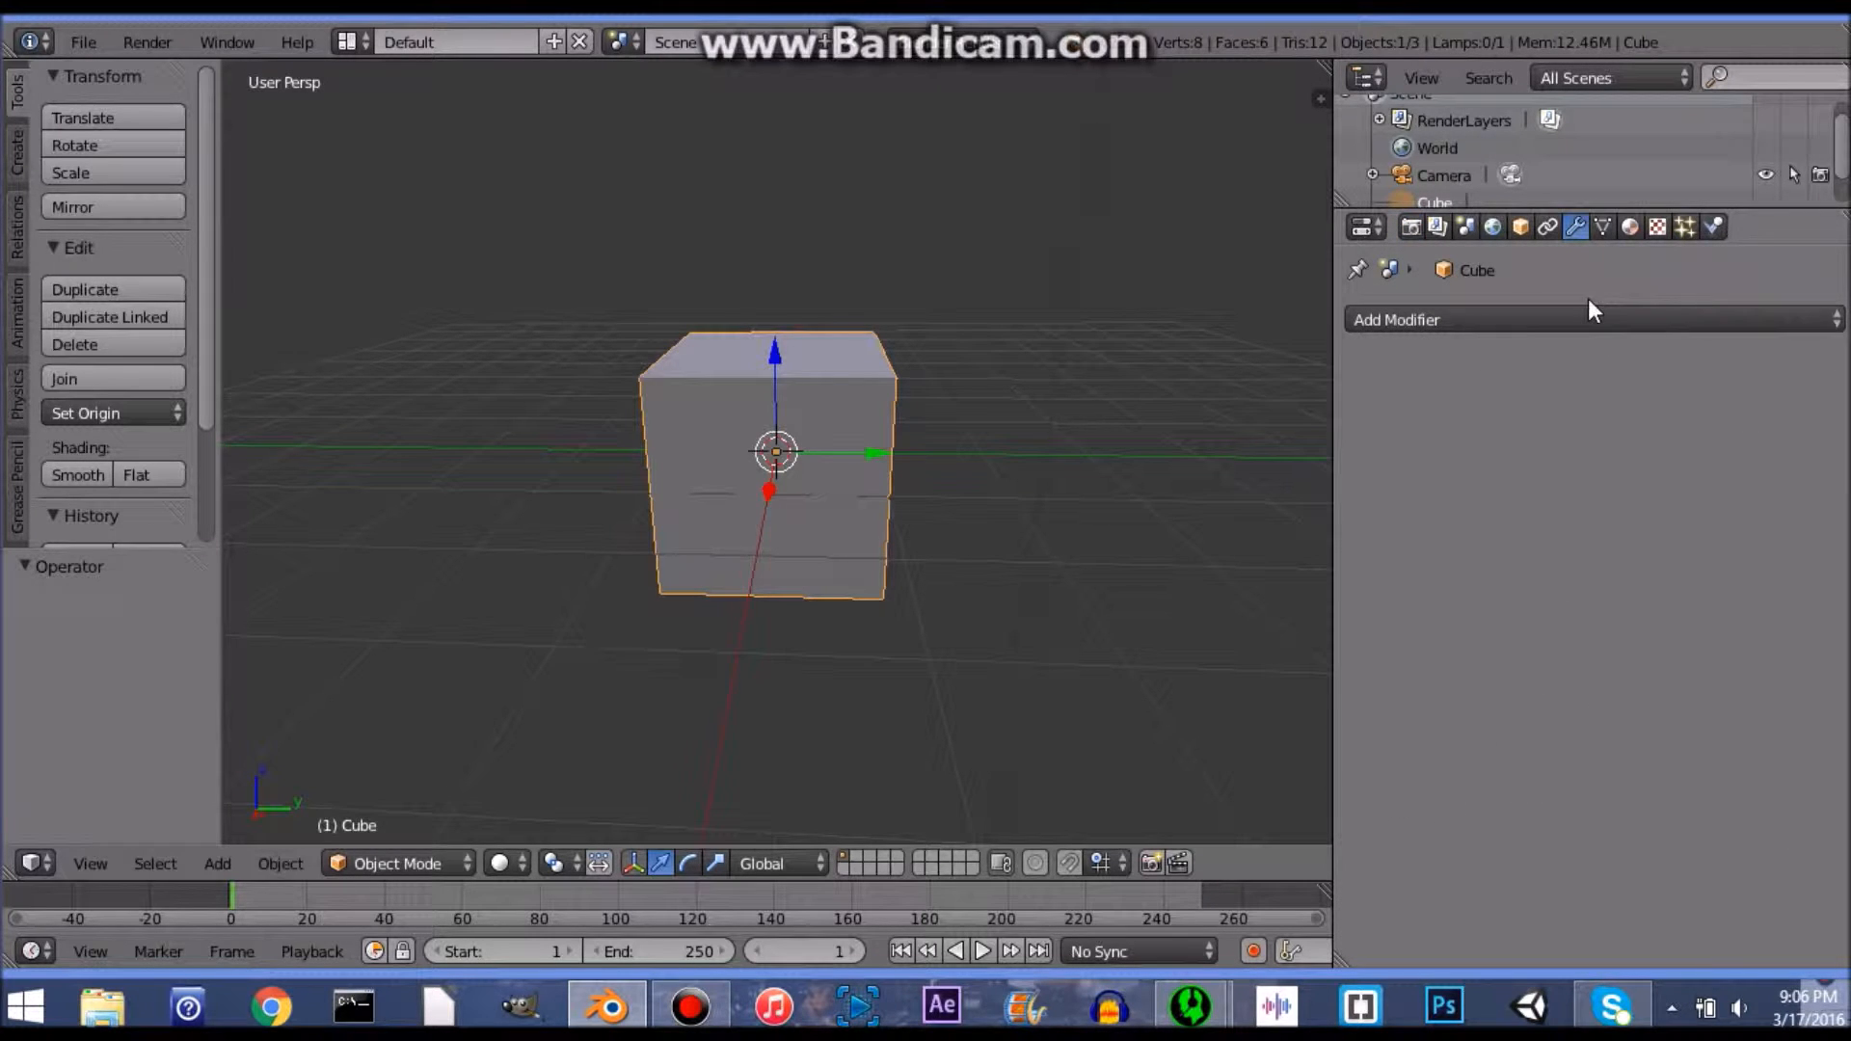
click(1530, 316)
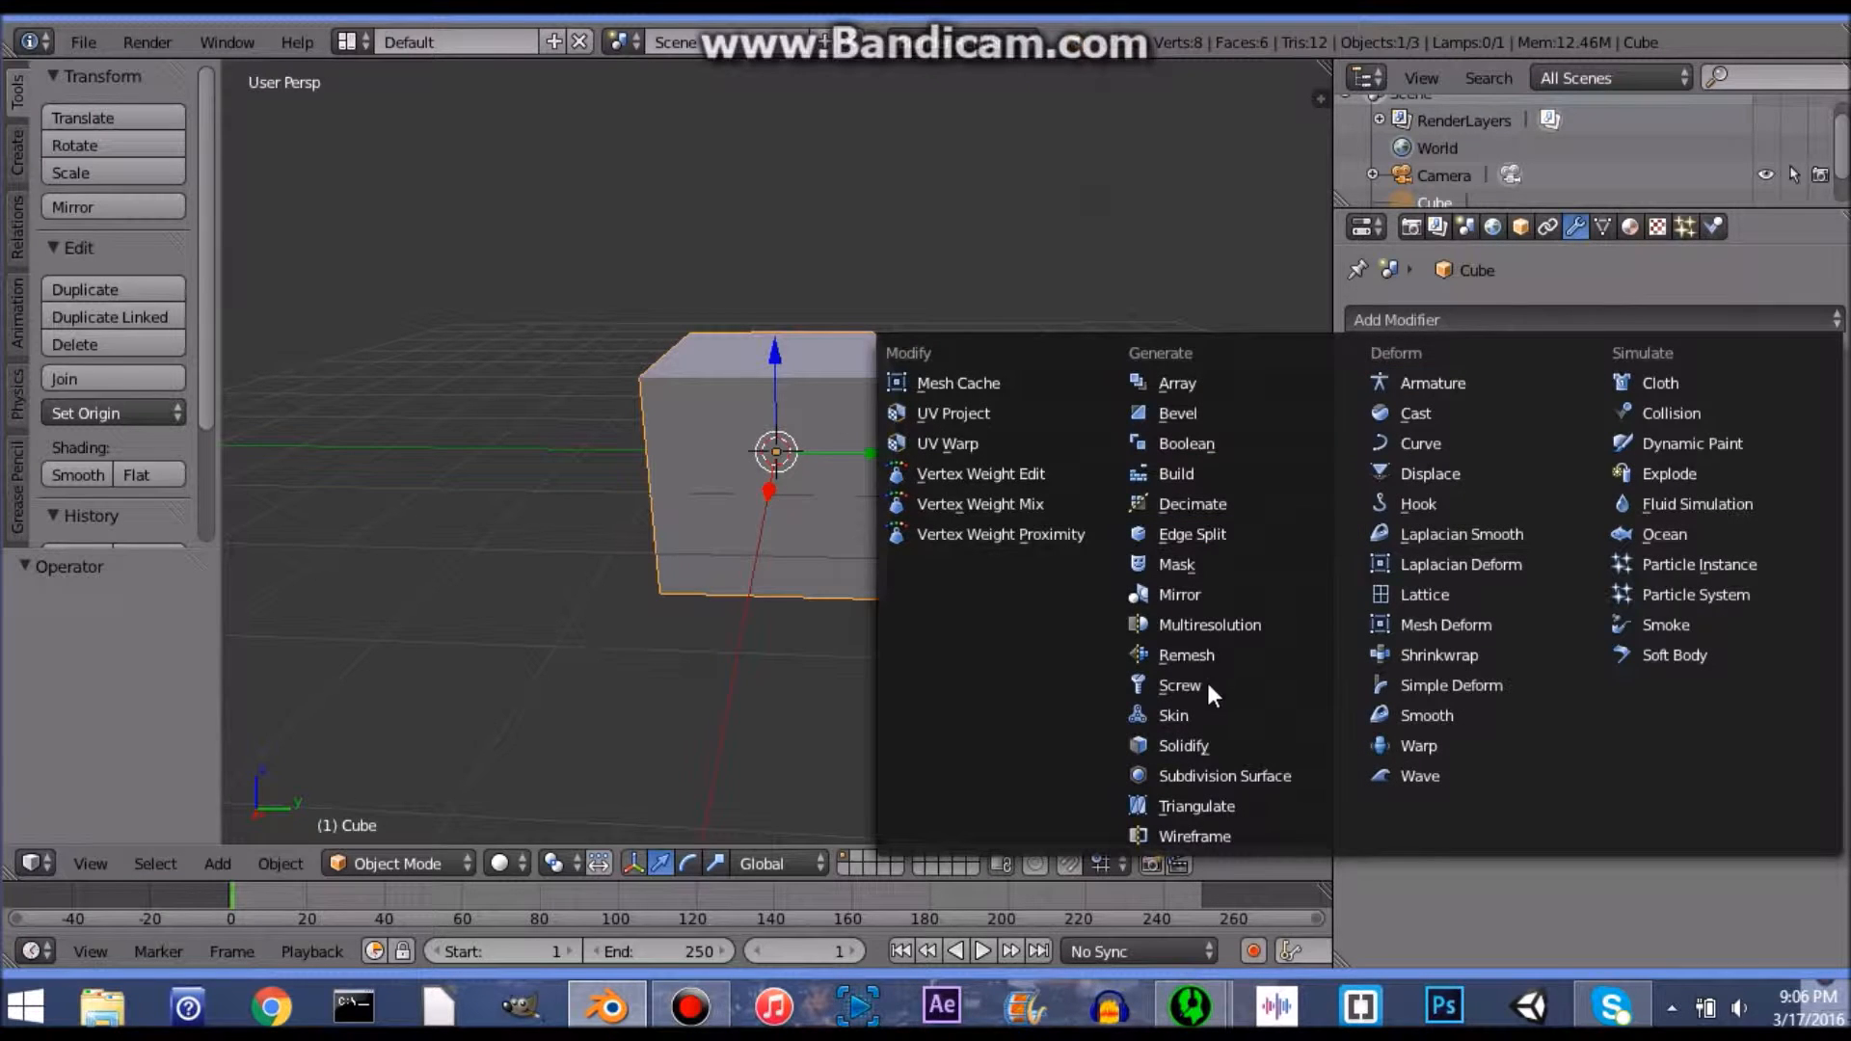
click(1214, 776)
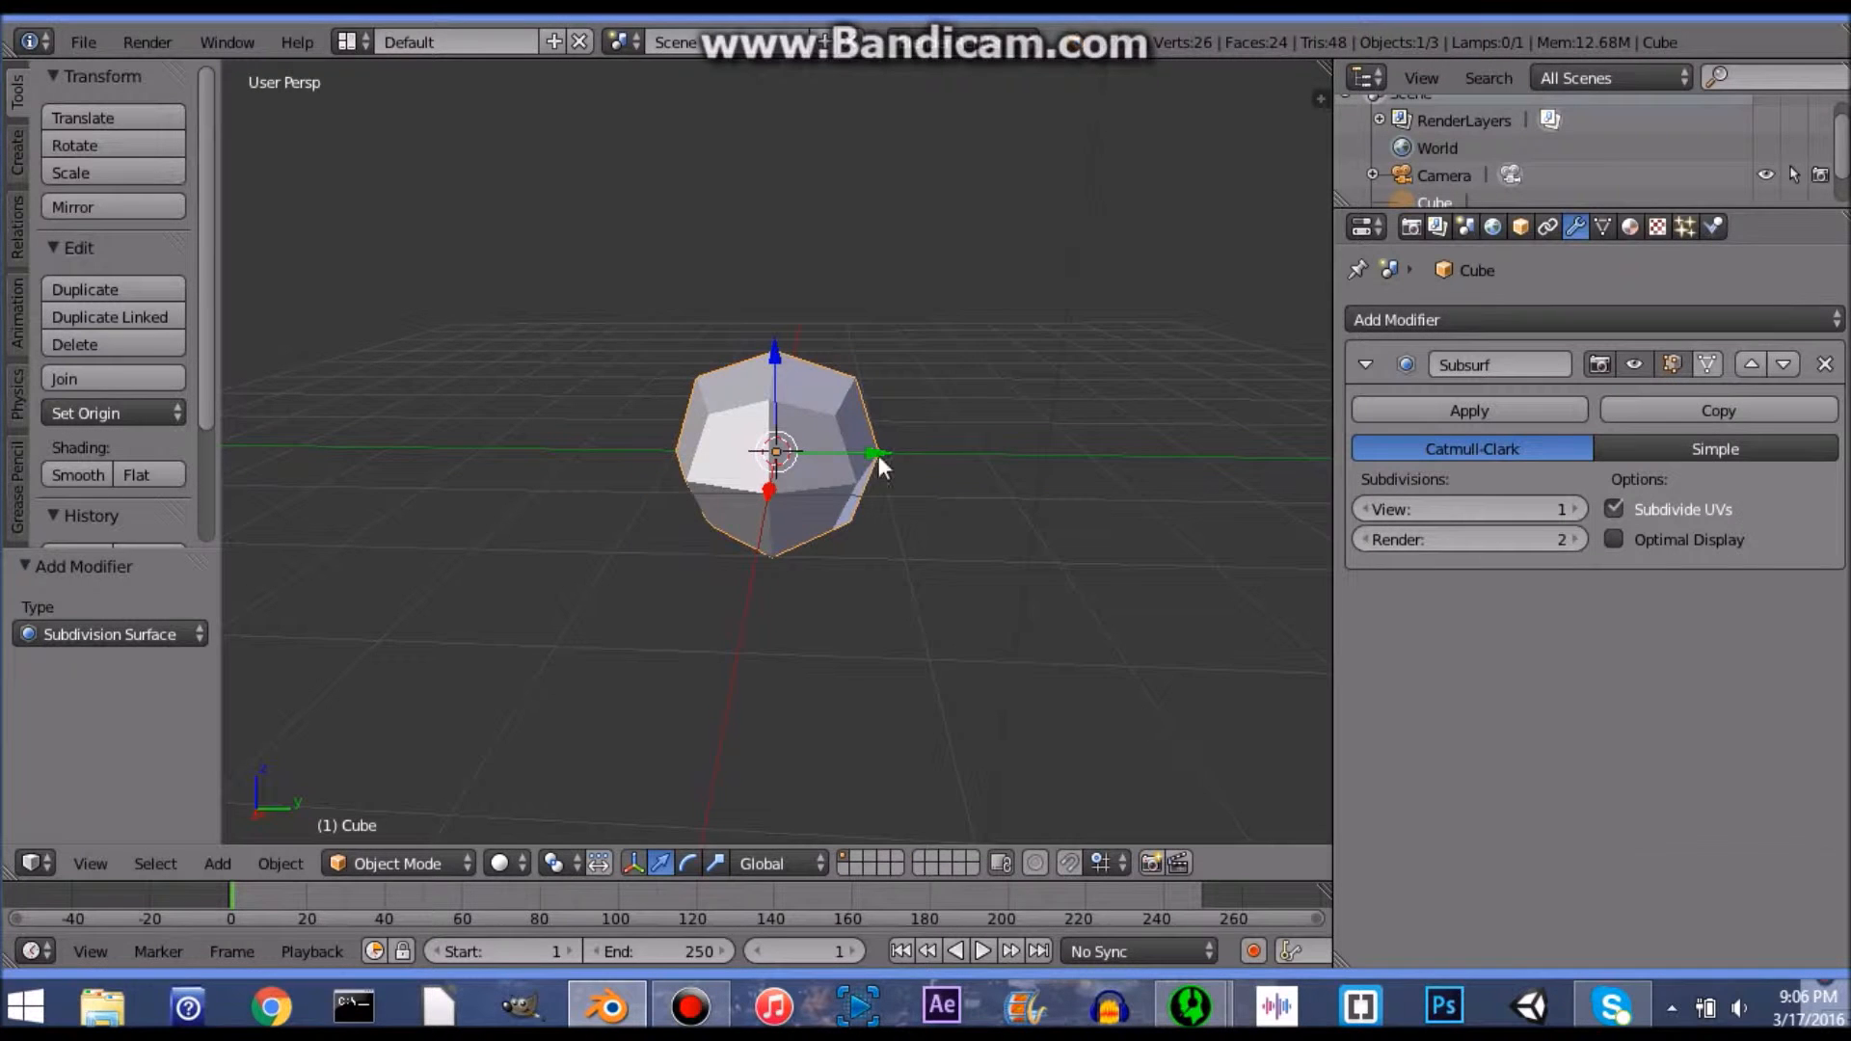
Step: Set the Subdivision Surface modifier's view subdivisions to 4
mouse_move(860, 443)
middle_down()
mouse_move(1174, 488)
mouse_move(904, 452)
mouse_move(875, 353)
mouse_move(752, 424)
mouse_move(688, 424)
mouse_move(872, 430)
mouse_move(1168, 530)
mouse_move(750, 451)
mouse_move(866, 469)
middle_up()
scroll(1157, 501, up, 3)
scroll(873, 425, down, 3)
scroll(893, 432, up, 1)
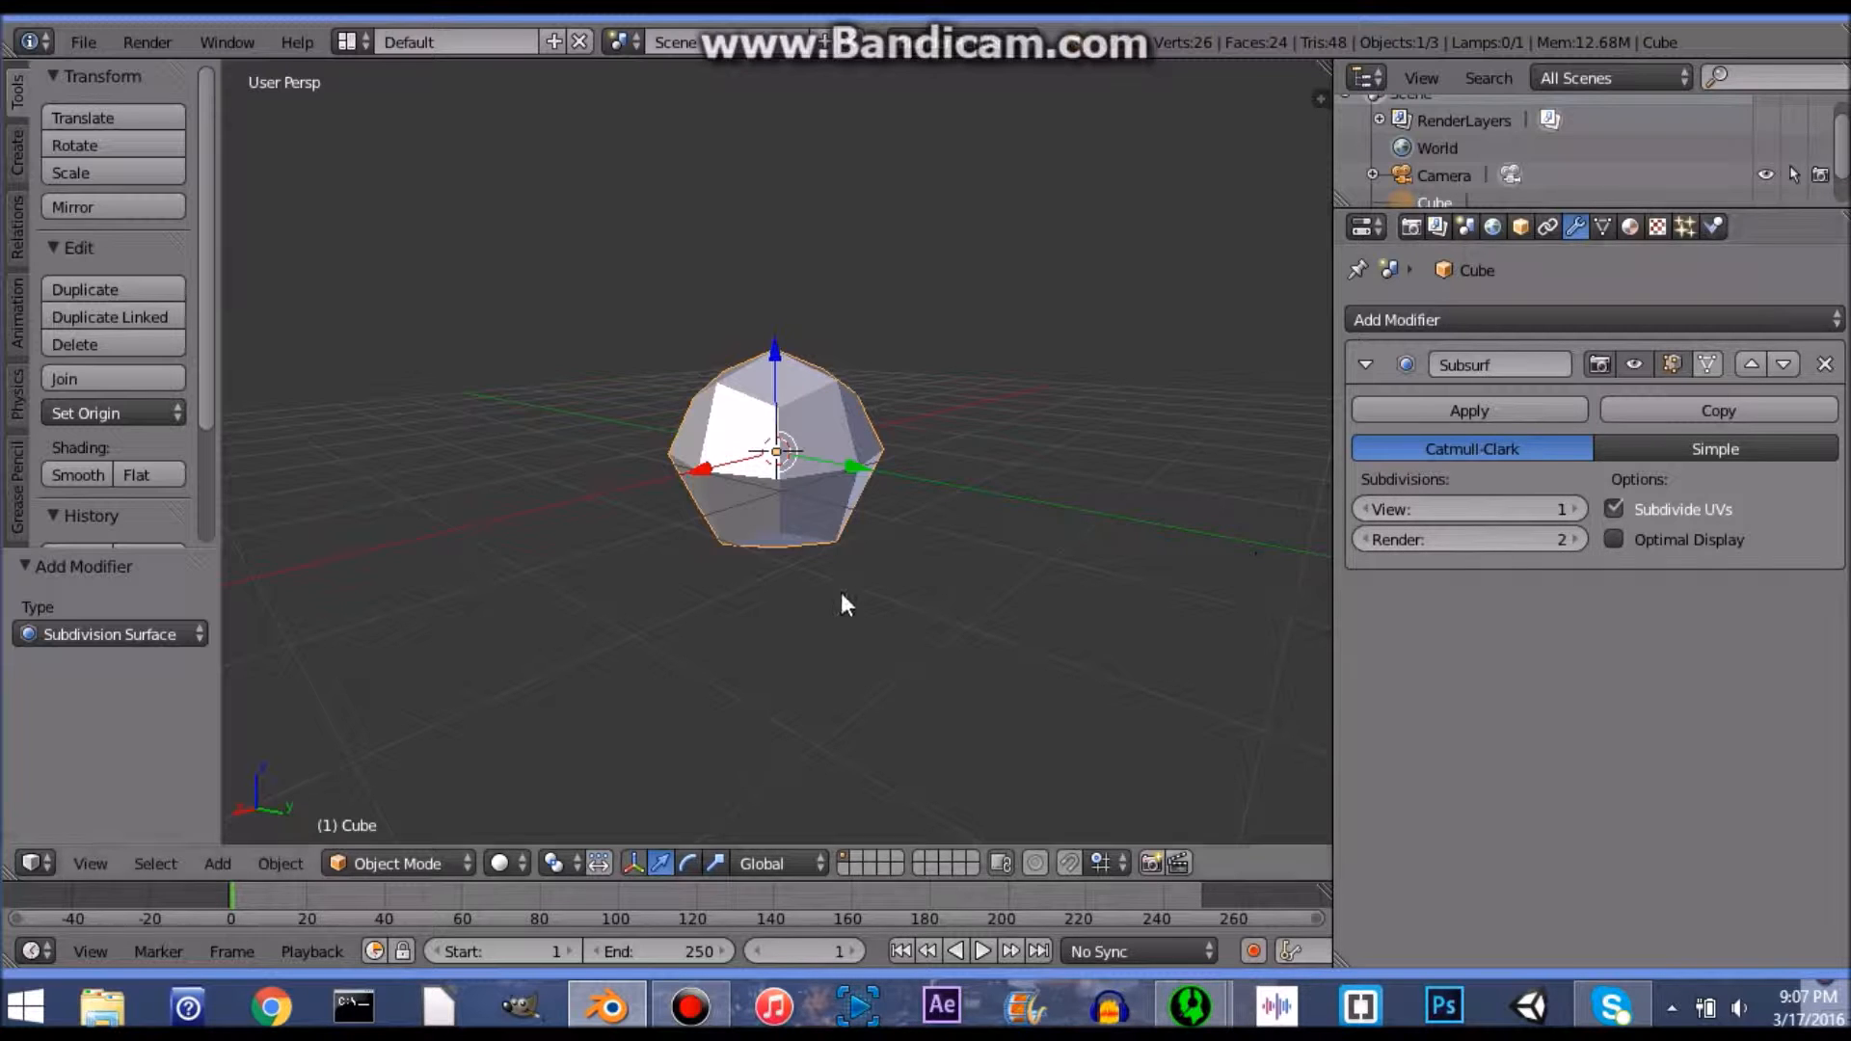
click(1580, 511)
click(1582, 509)
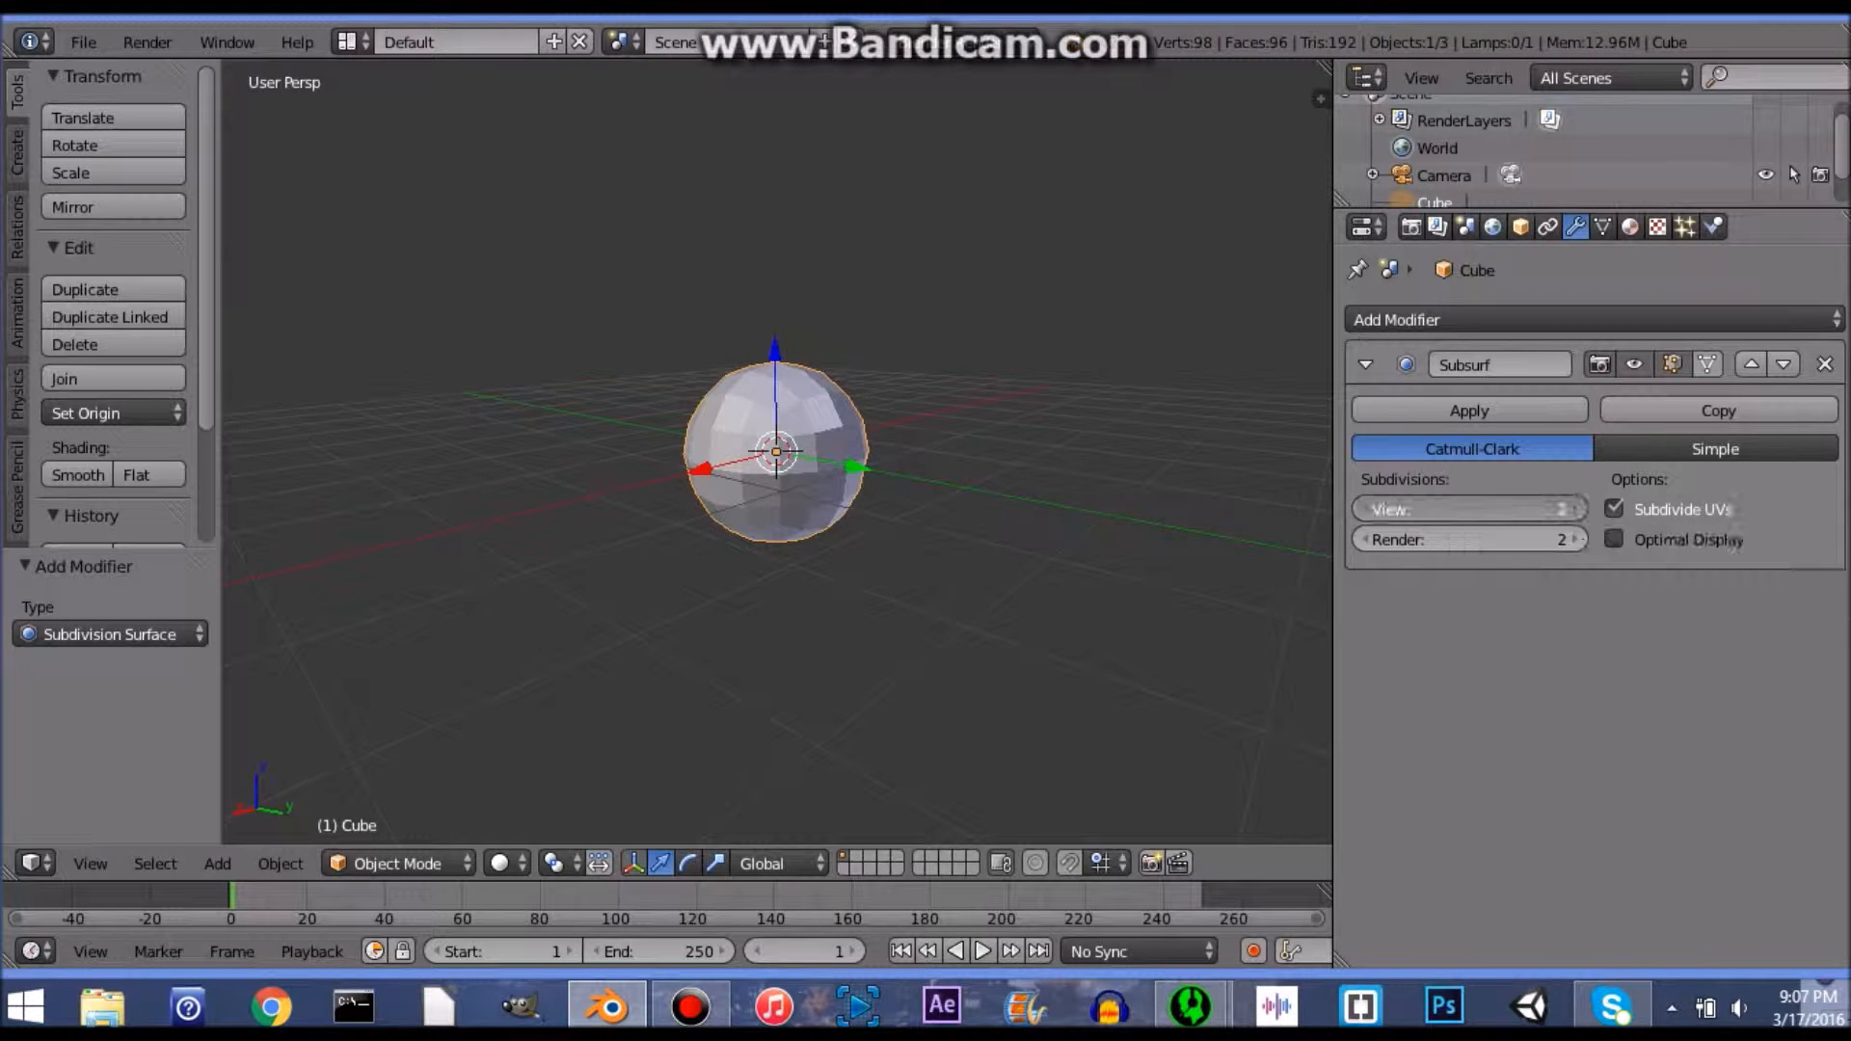
click(1582, 509)
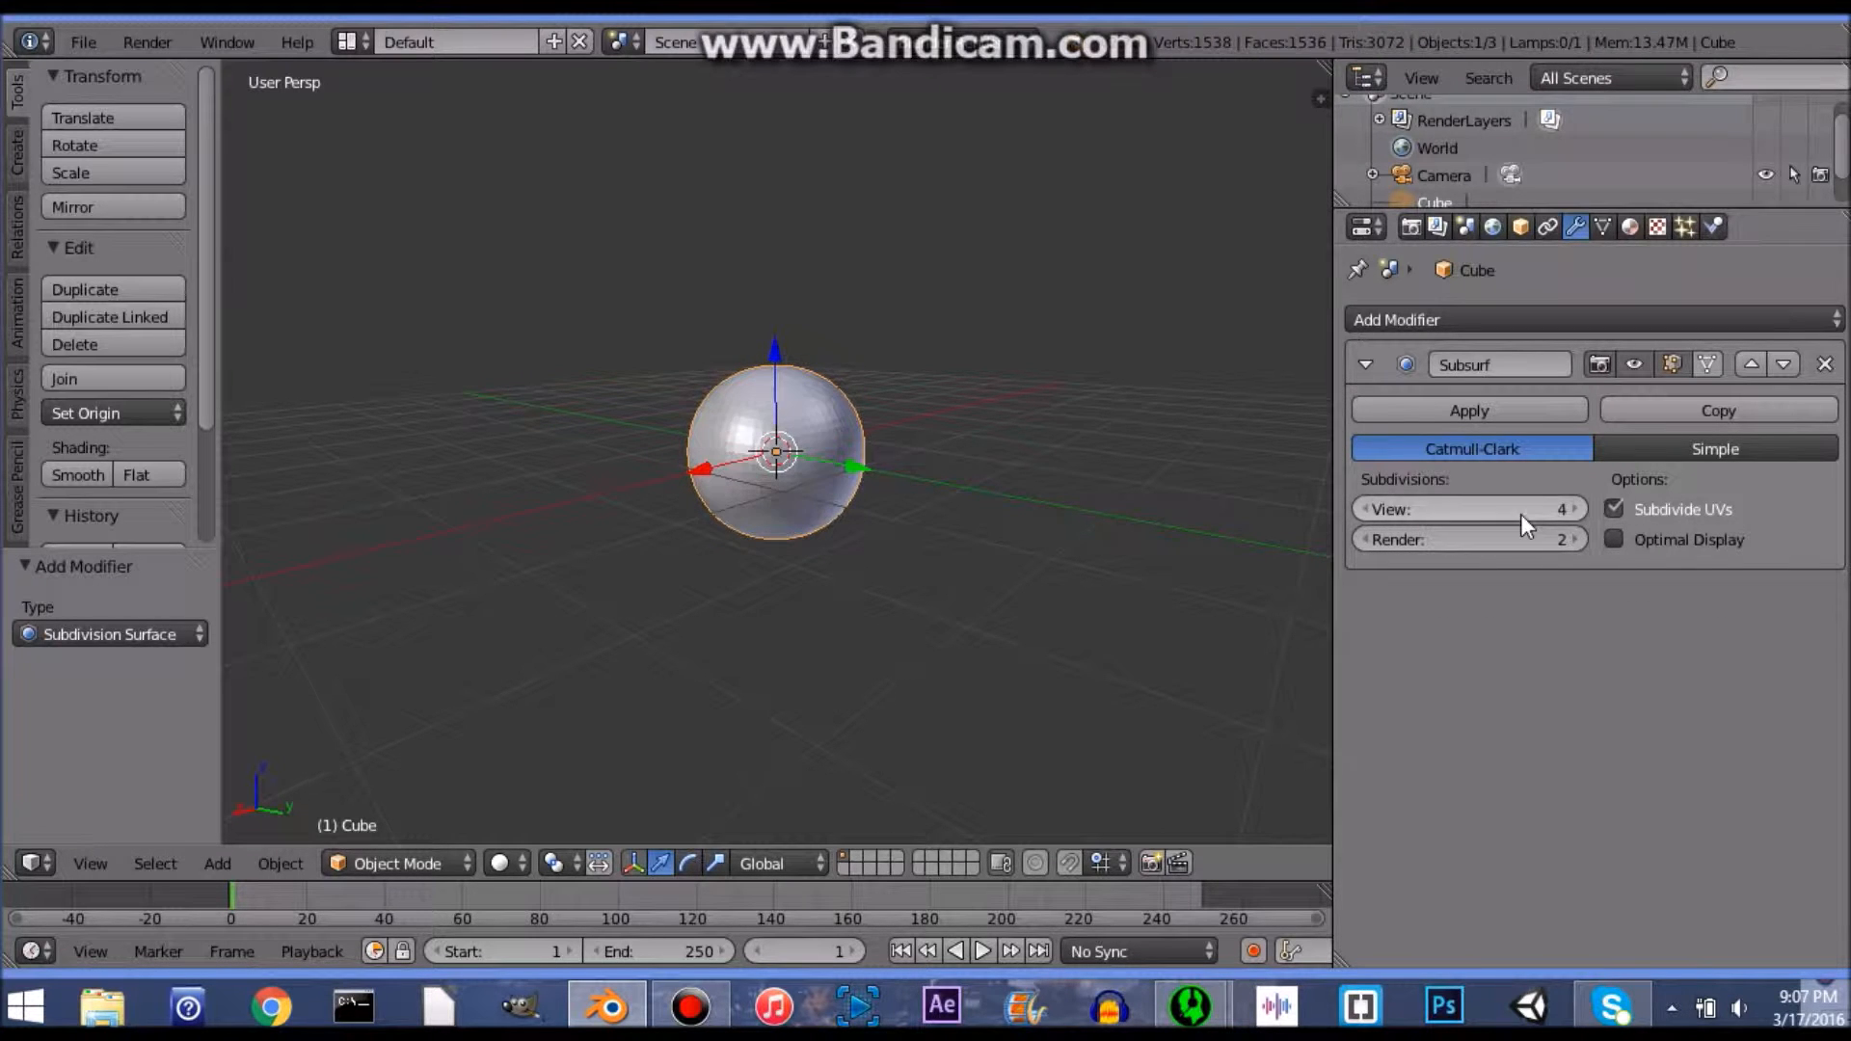
Step: Inspect the smoothed cube up close, checking its original cage briefly in Edit Mode
middle_drag(706, 503, 764, 500)
scroll(889, 454, up, 5)
scroll(769, 500, down, 1)
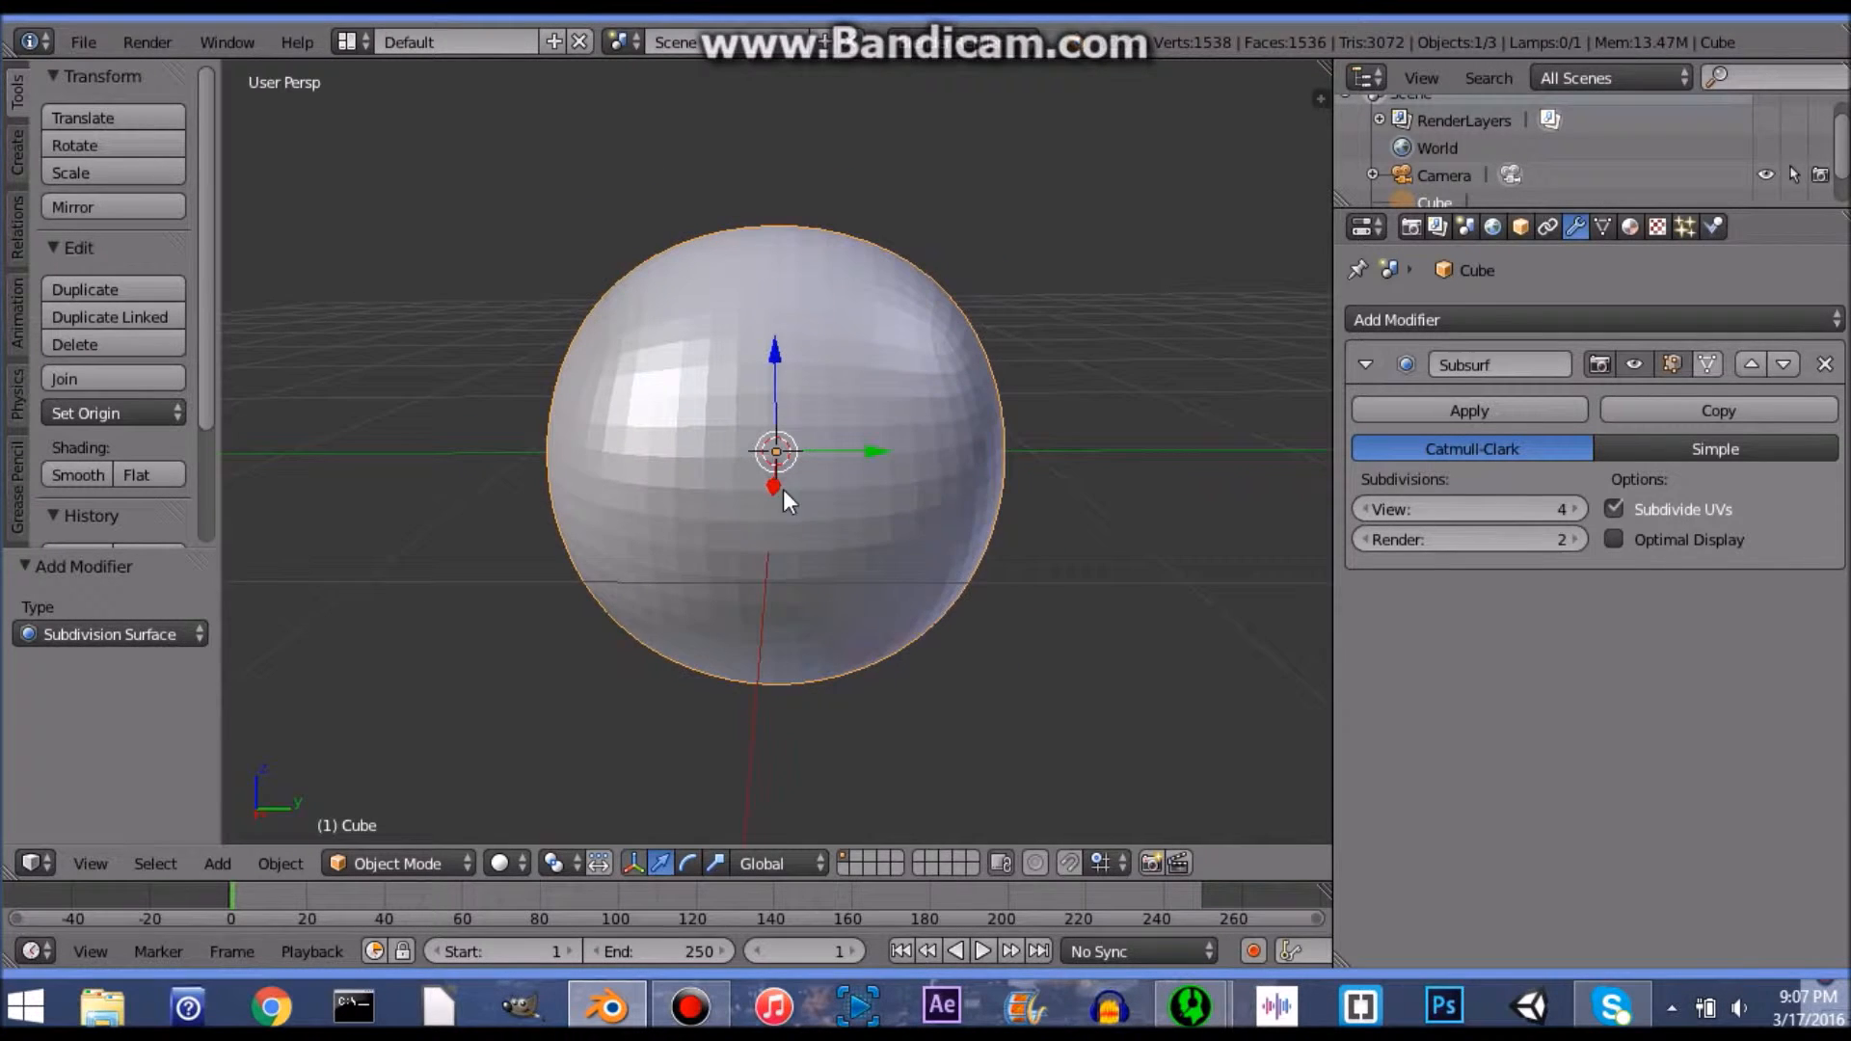
scroll(817, 503, up, 2)
key(Tab)
scroll(830, 506, down, 4)
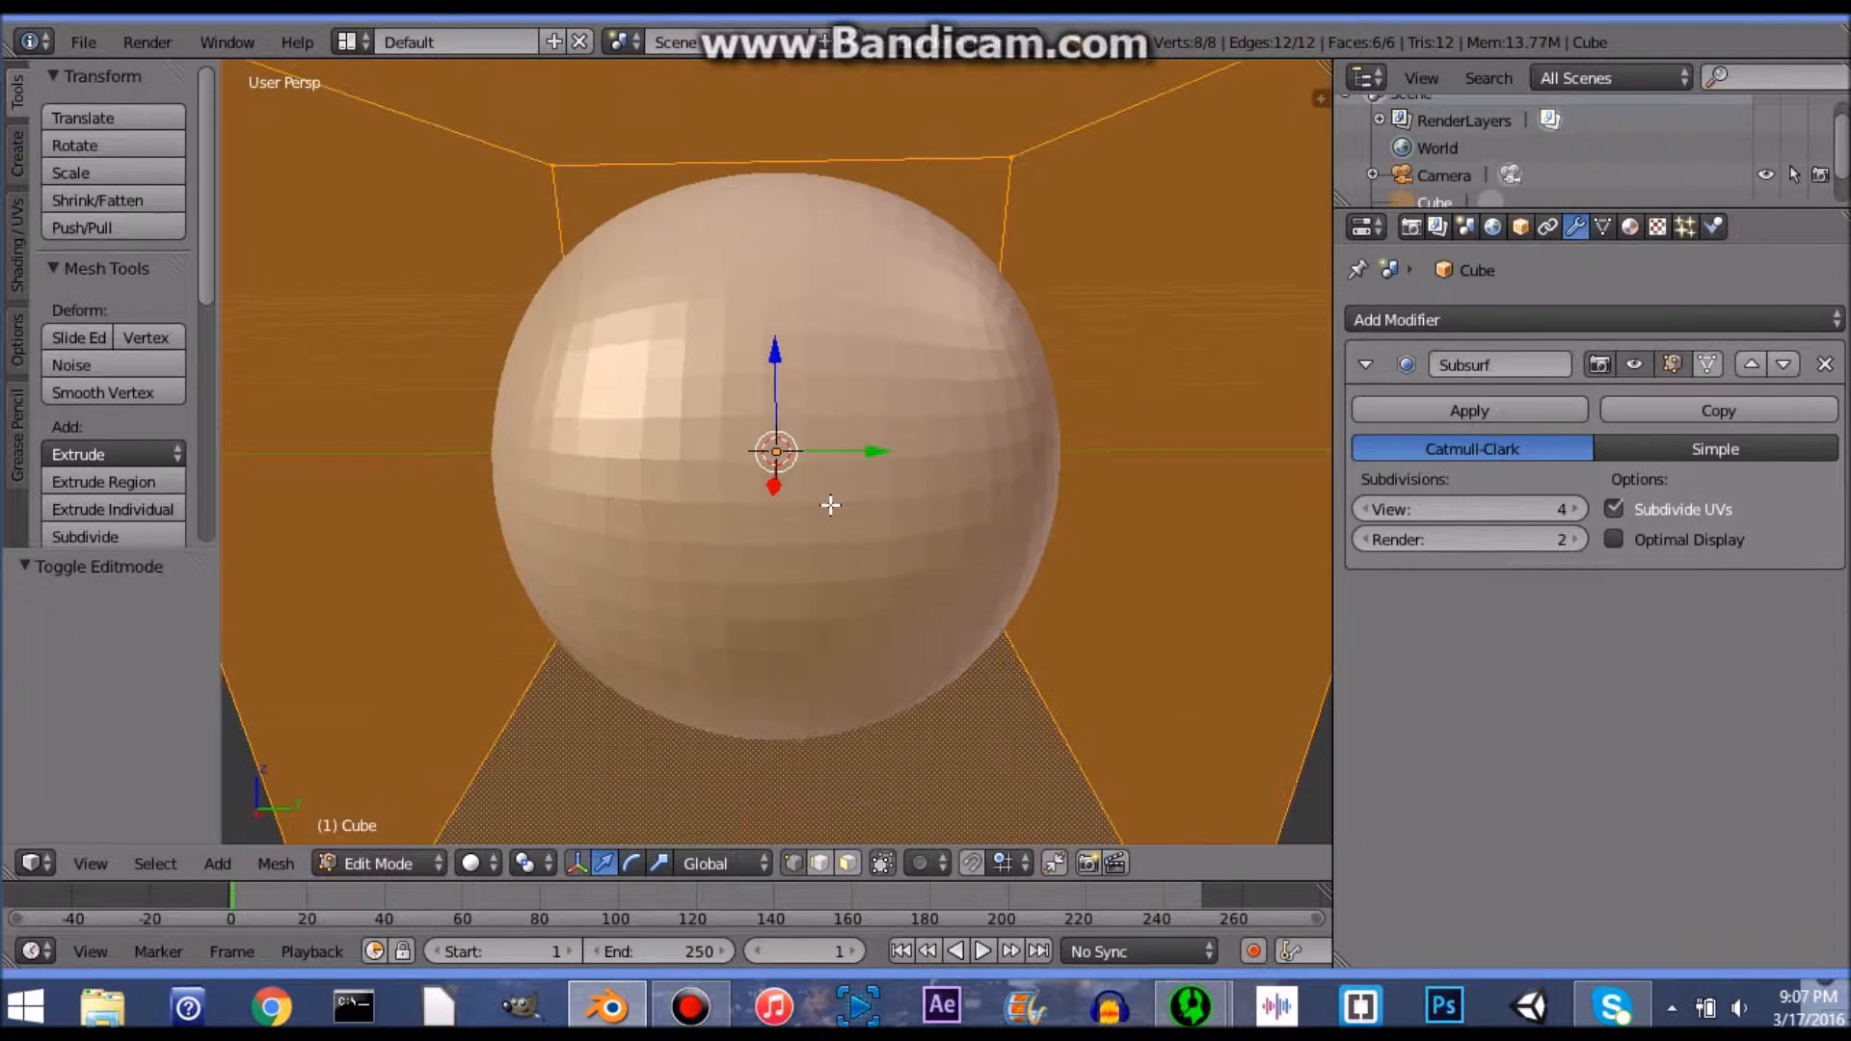
key(Tab)
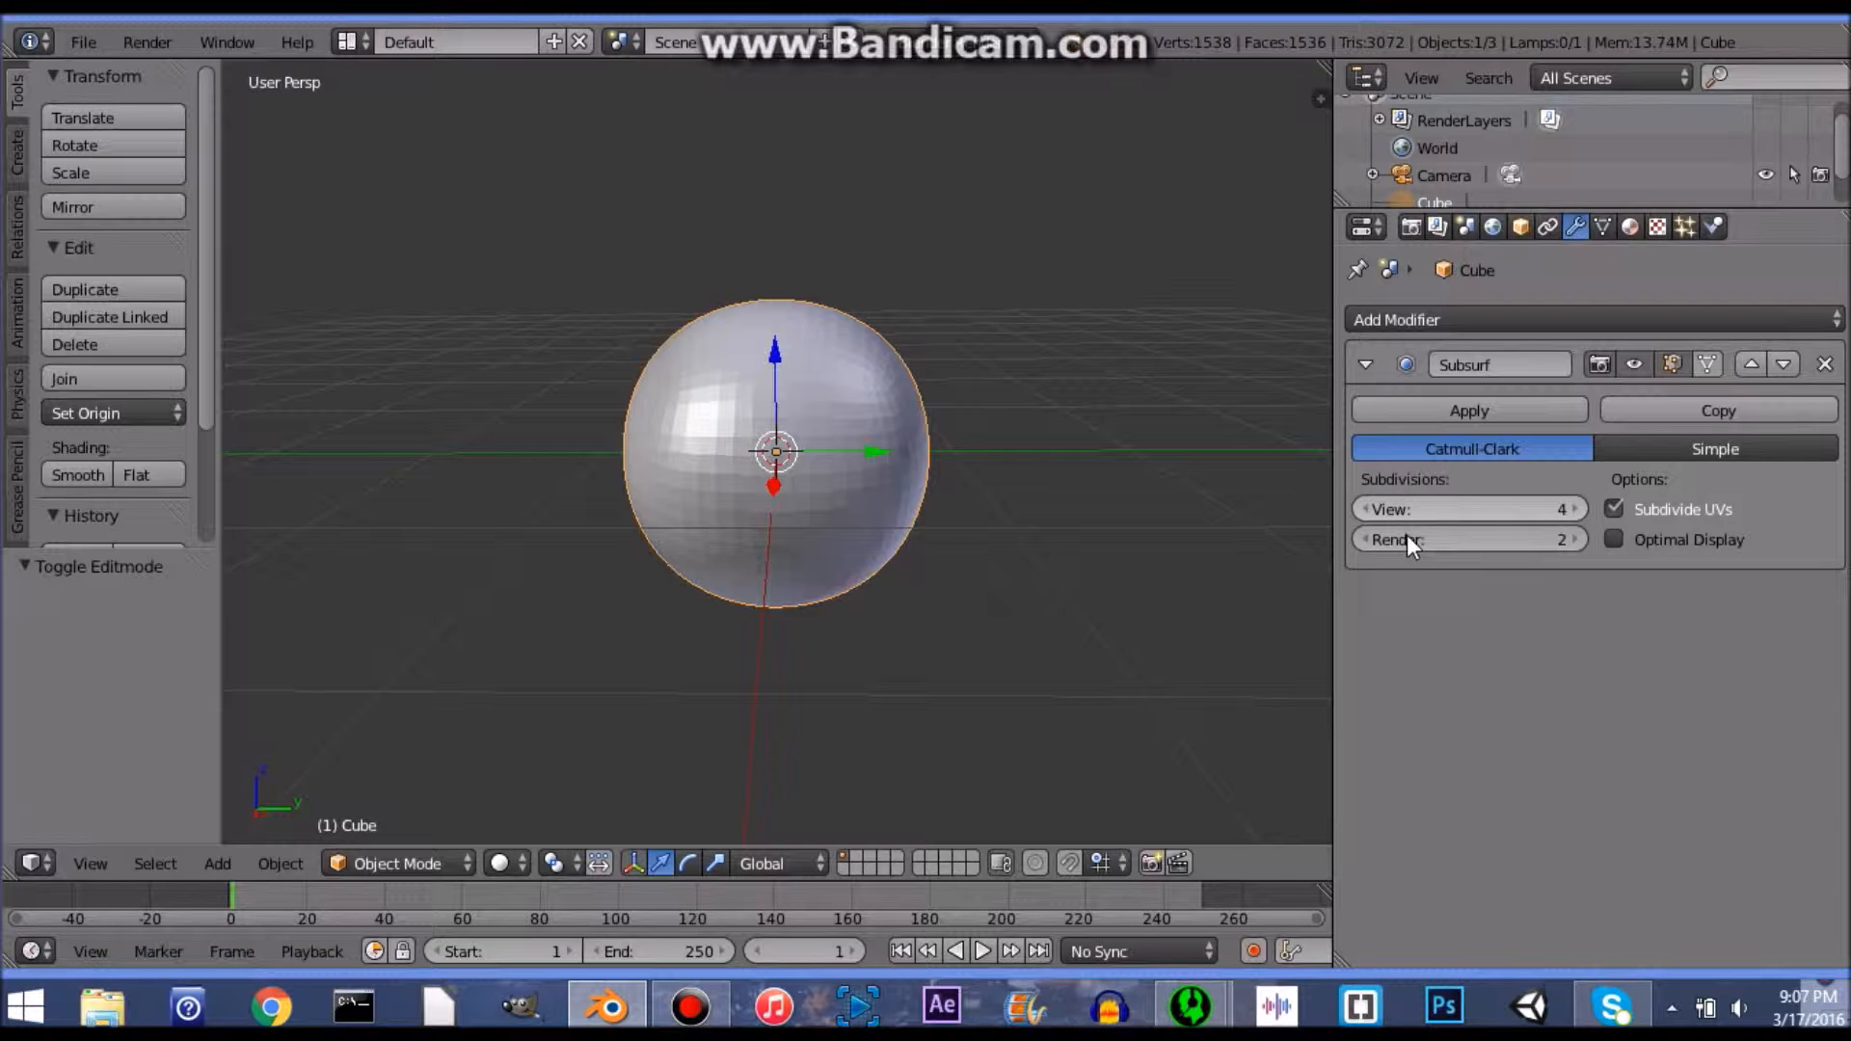
Step: Set the Subdivision Surface modifier's render subdivisions to 4
click(1576, 540)
click(1577, 540)
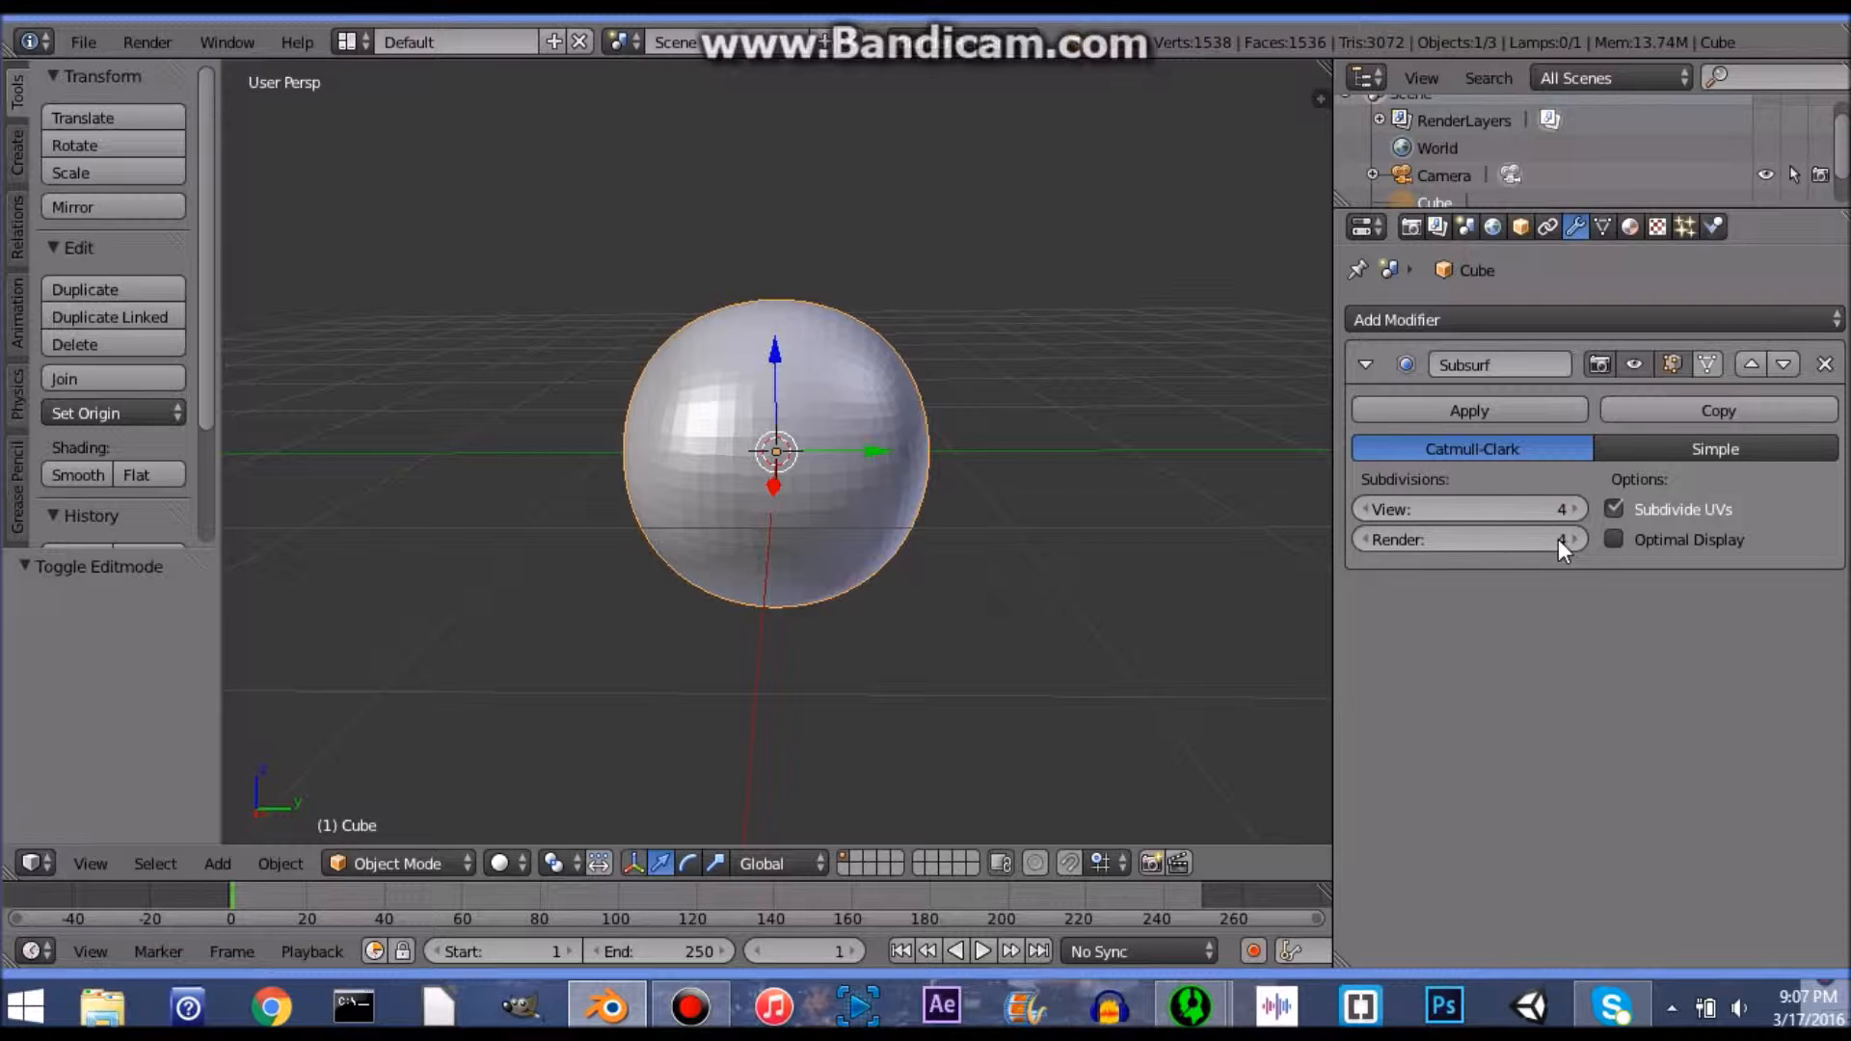
scroll(1155, 494, down, 5)
scroll(1155, 489, up, 5)
middle_drag(1096, 498, 916, 401)
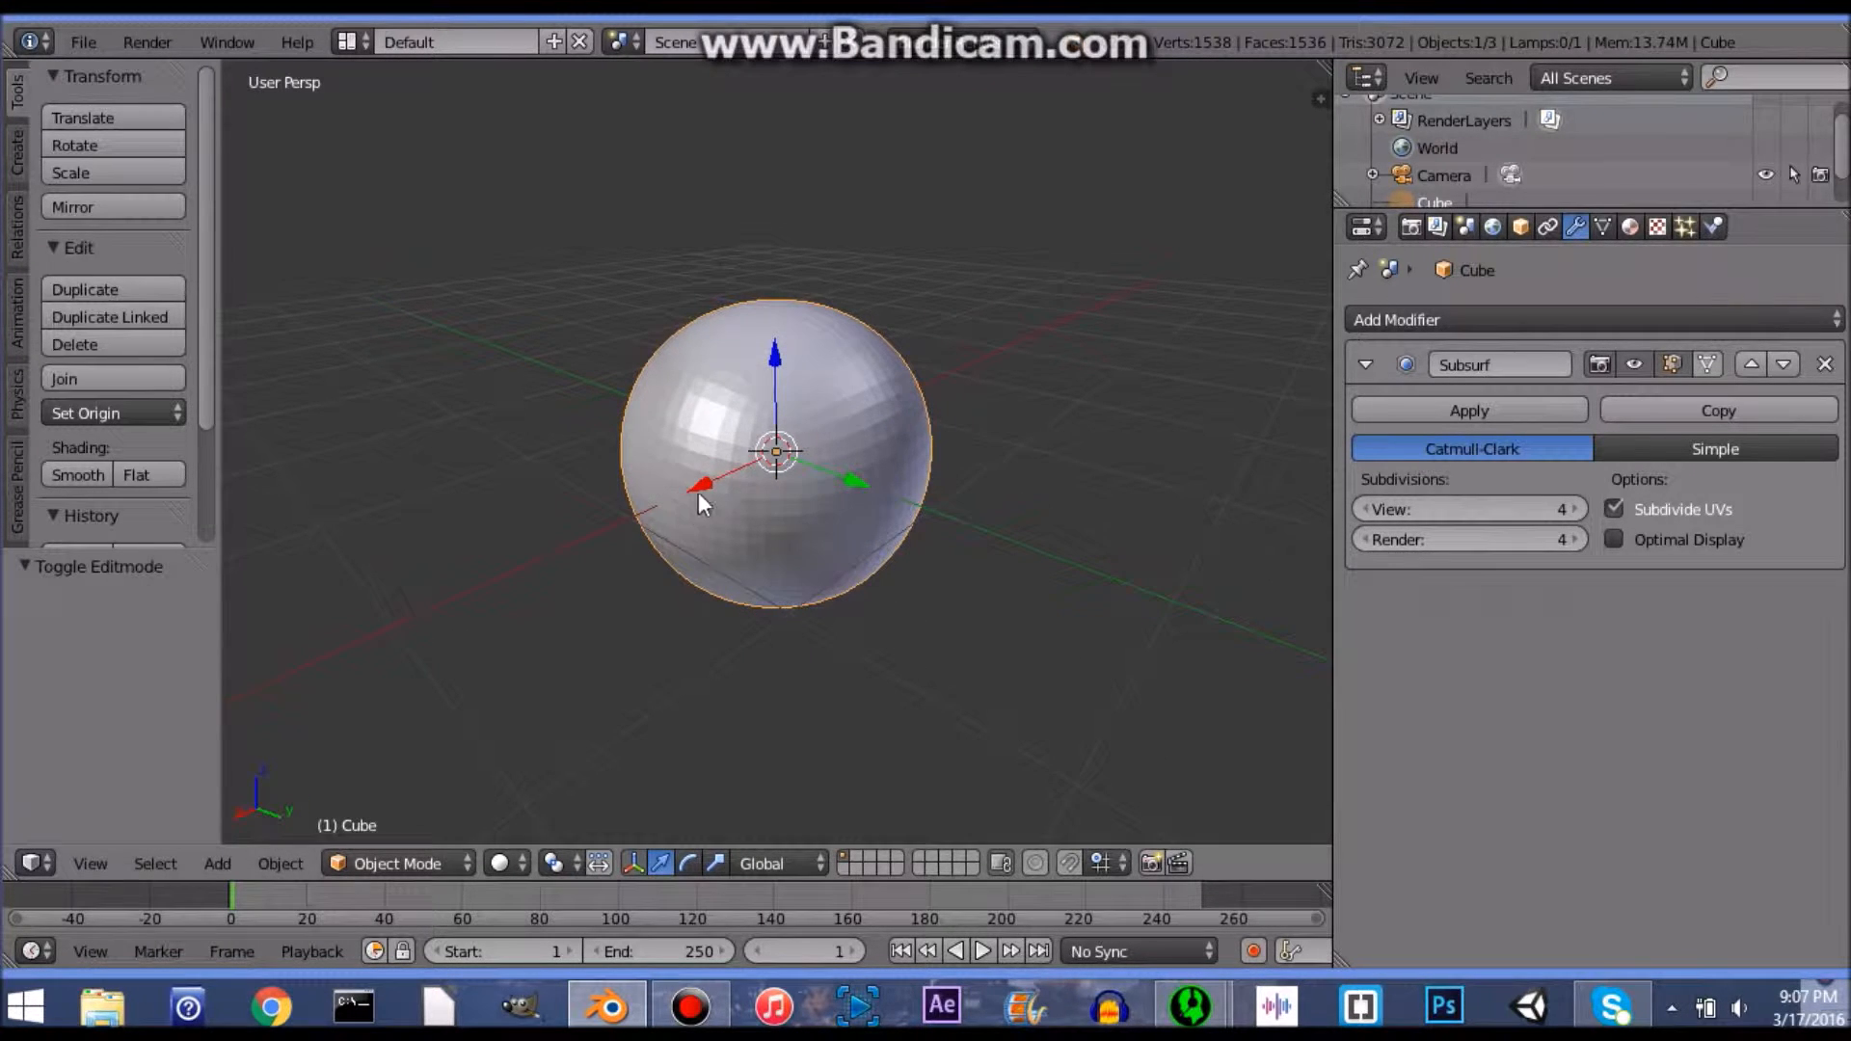
Step: Test-render the scene, close the result and preview the smoothed cube in rendered viewport shading
scroll(773, 453, down, 3)
middle_drag(794, 467, 1021, 397)
scroll(1065, 463, up, 6)
scroll(945, 449, down, 10)
scroll(800, 473, up, 6)
scroll(801, 473, up, 2)
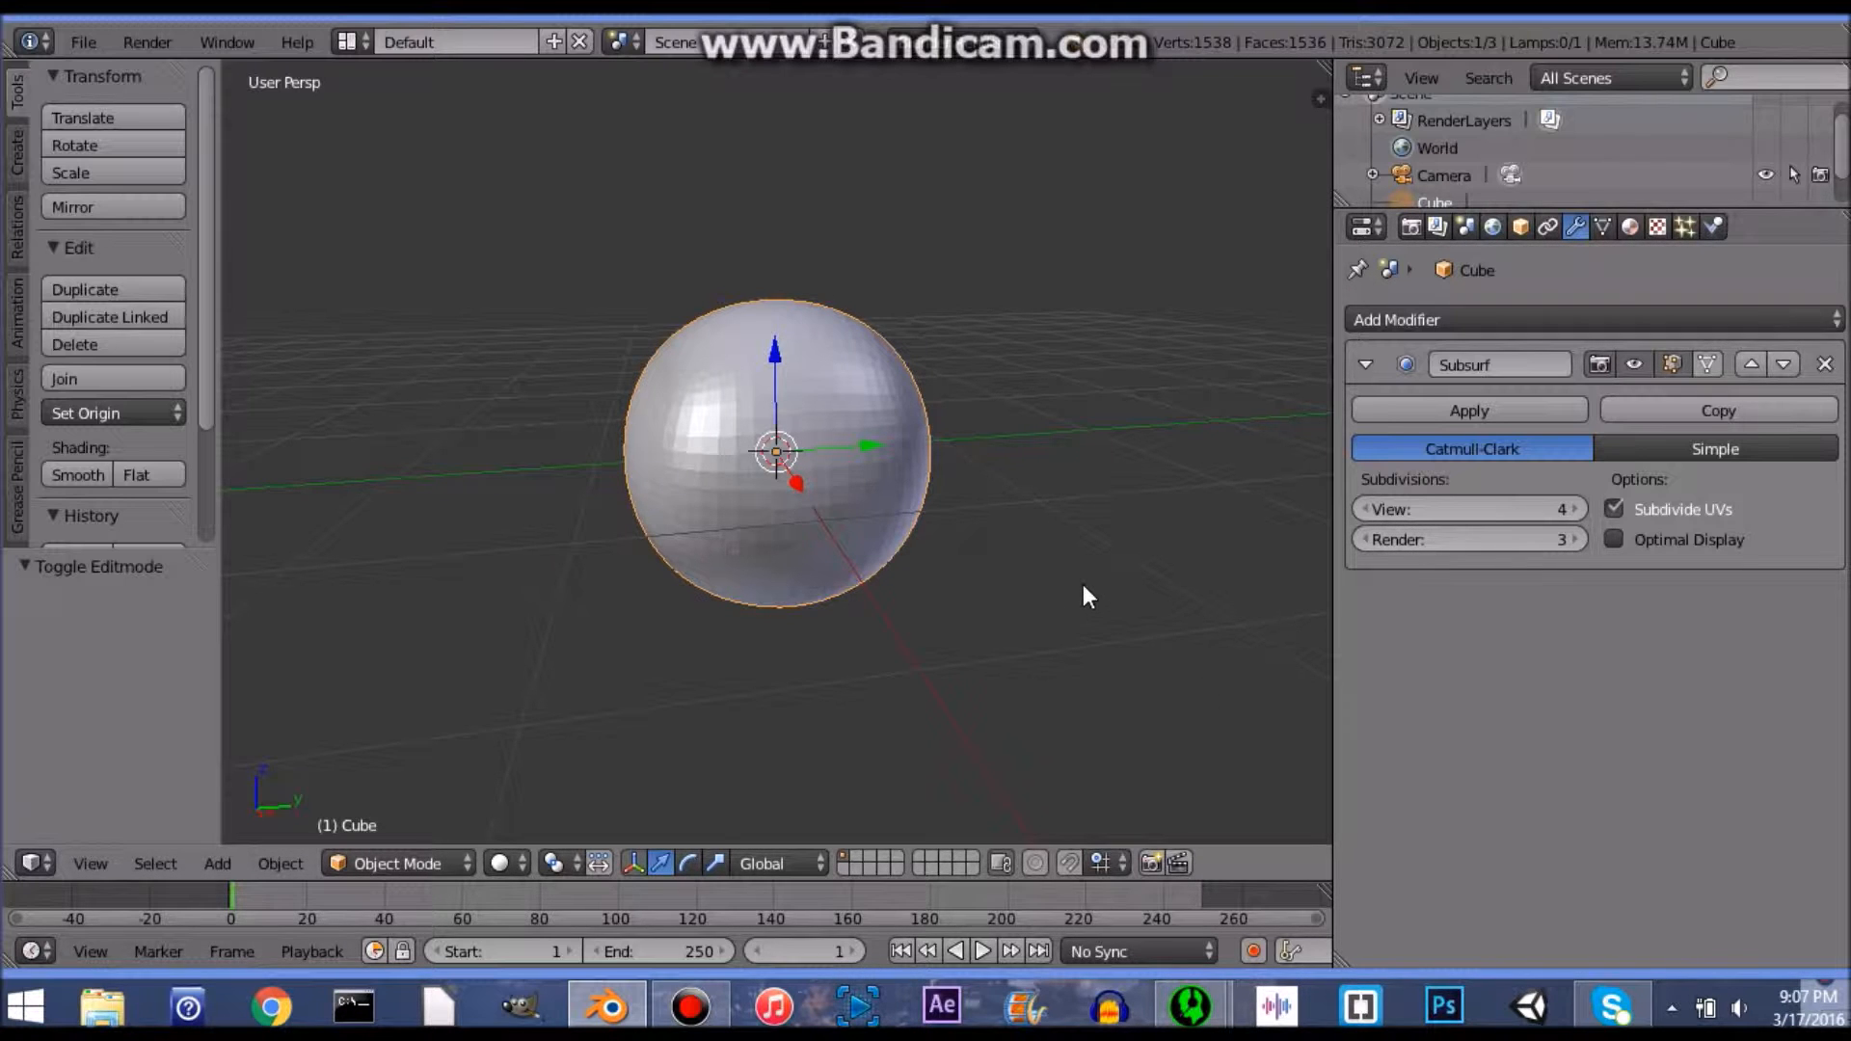
key(F12)
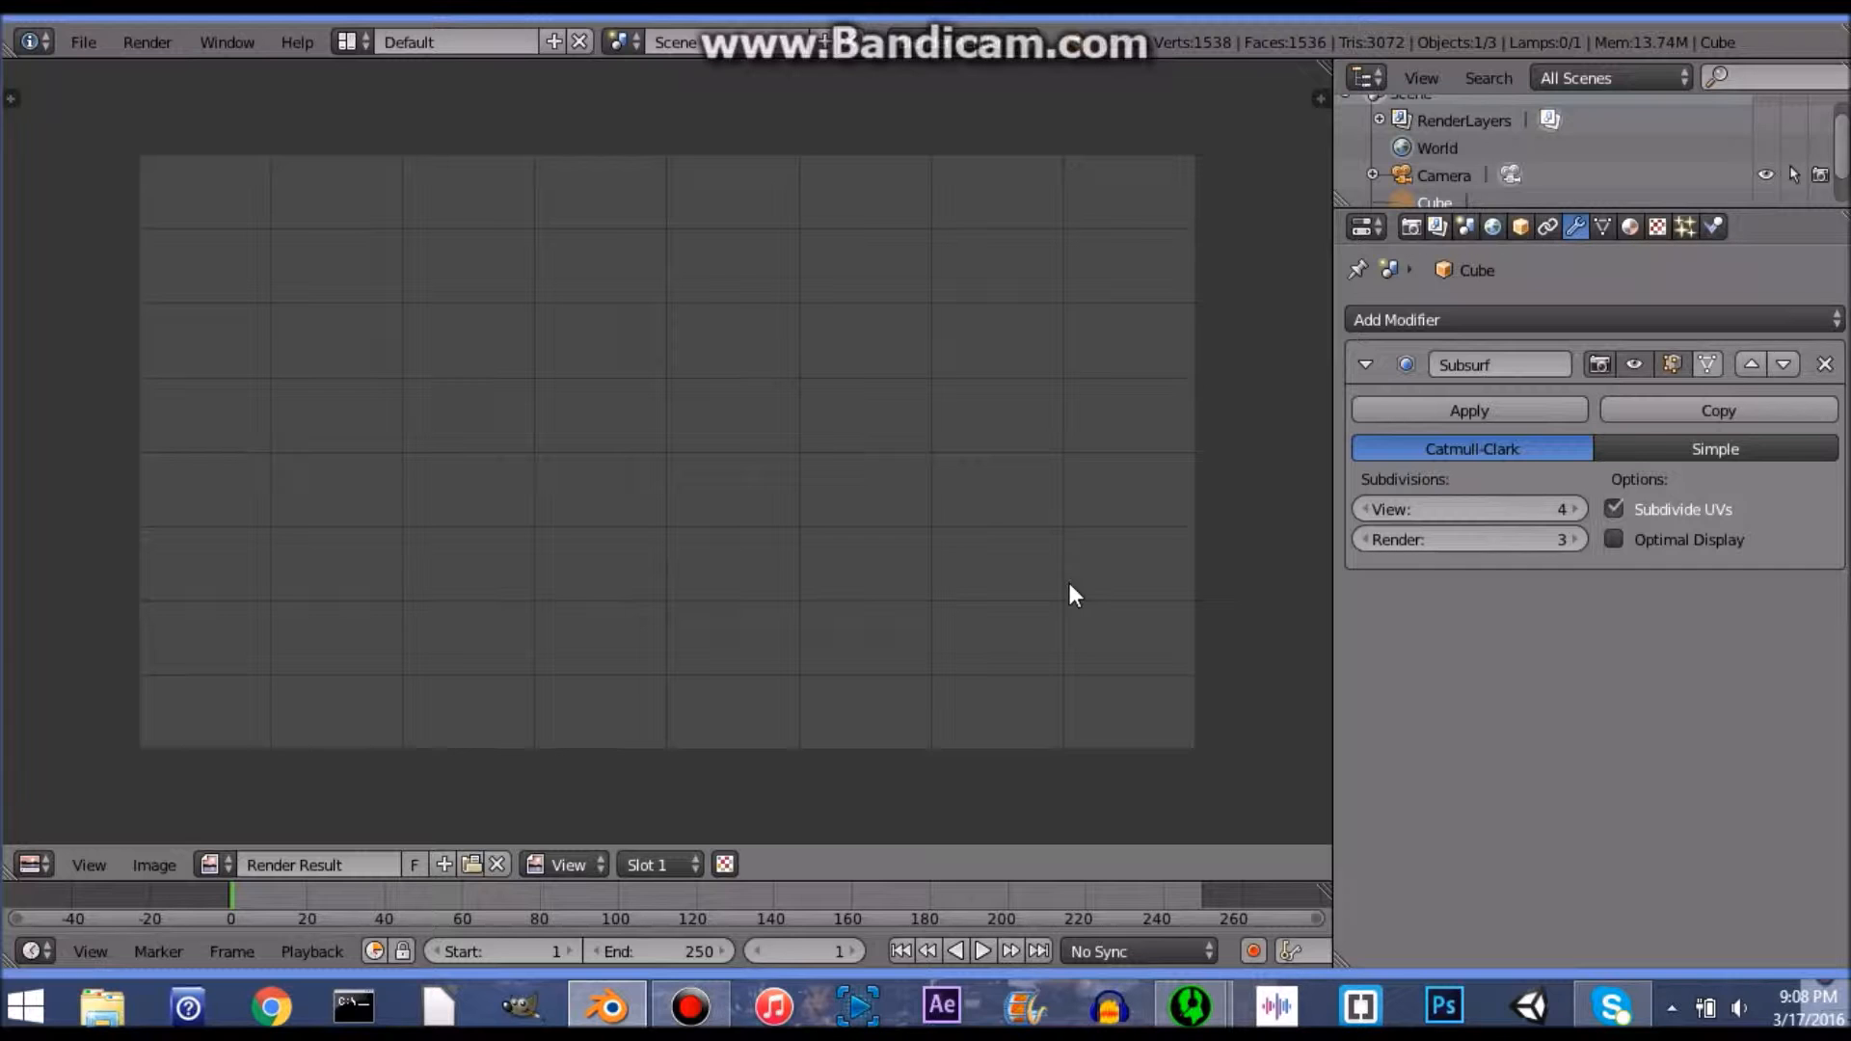
key(Escape)
scroll(853, 299, down, 2)
scroll(848, 318, up, 2)
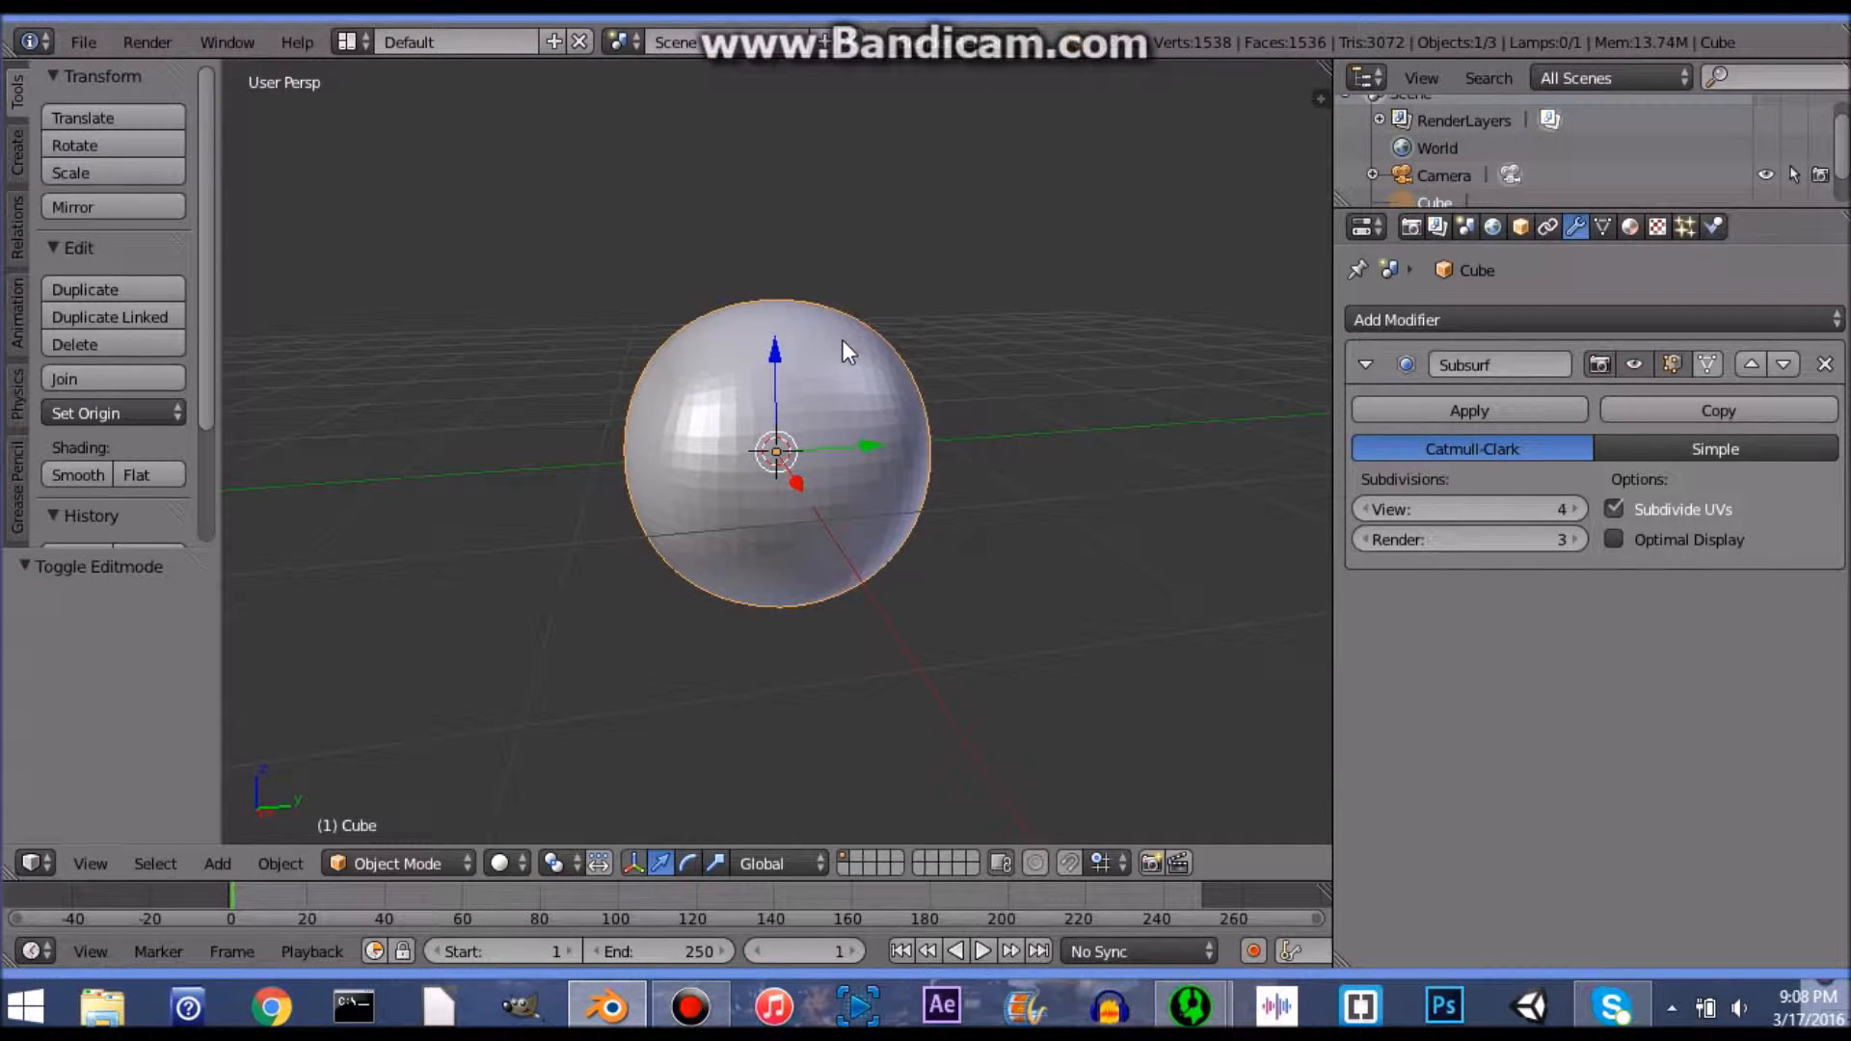
key(shift+z)
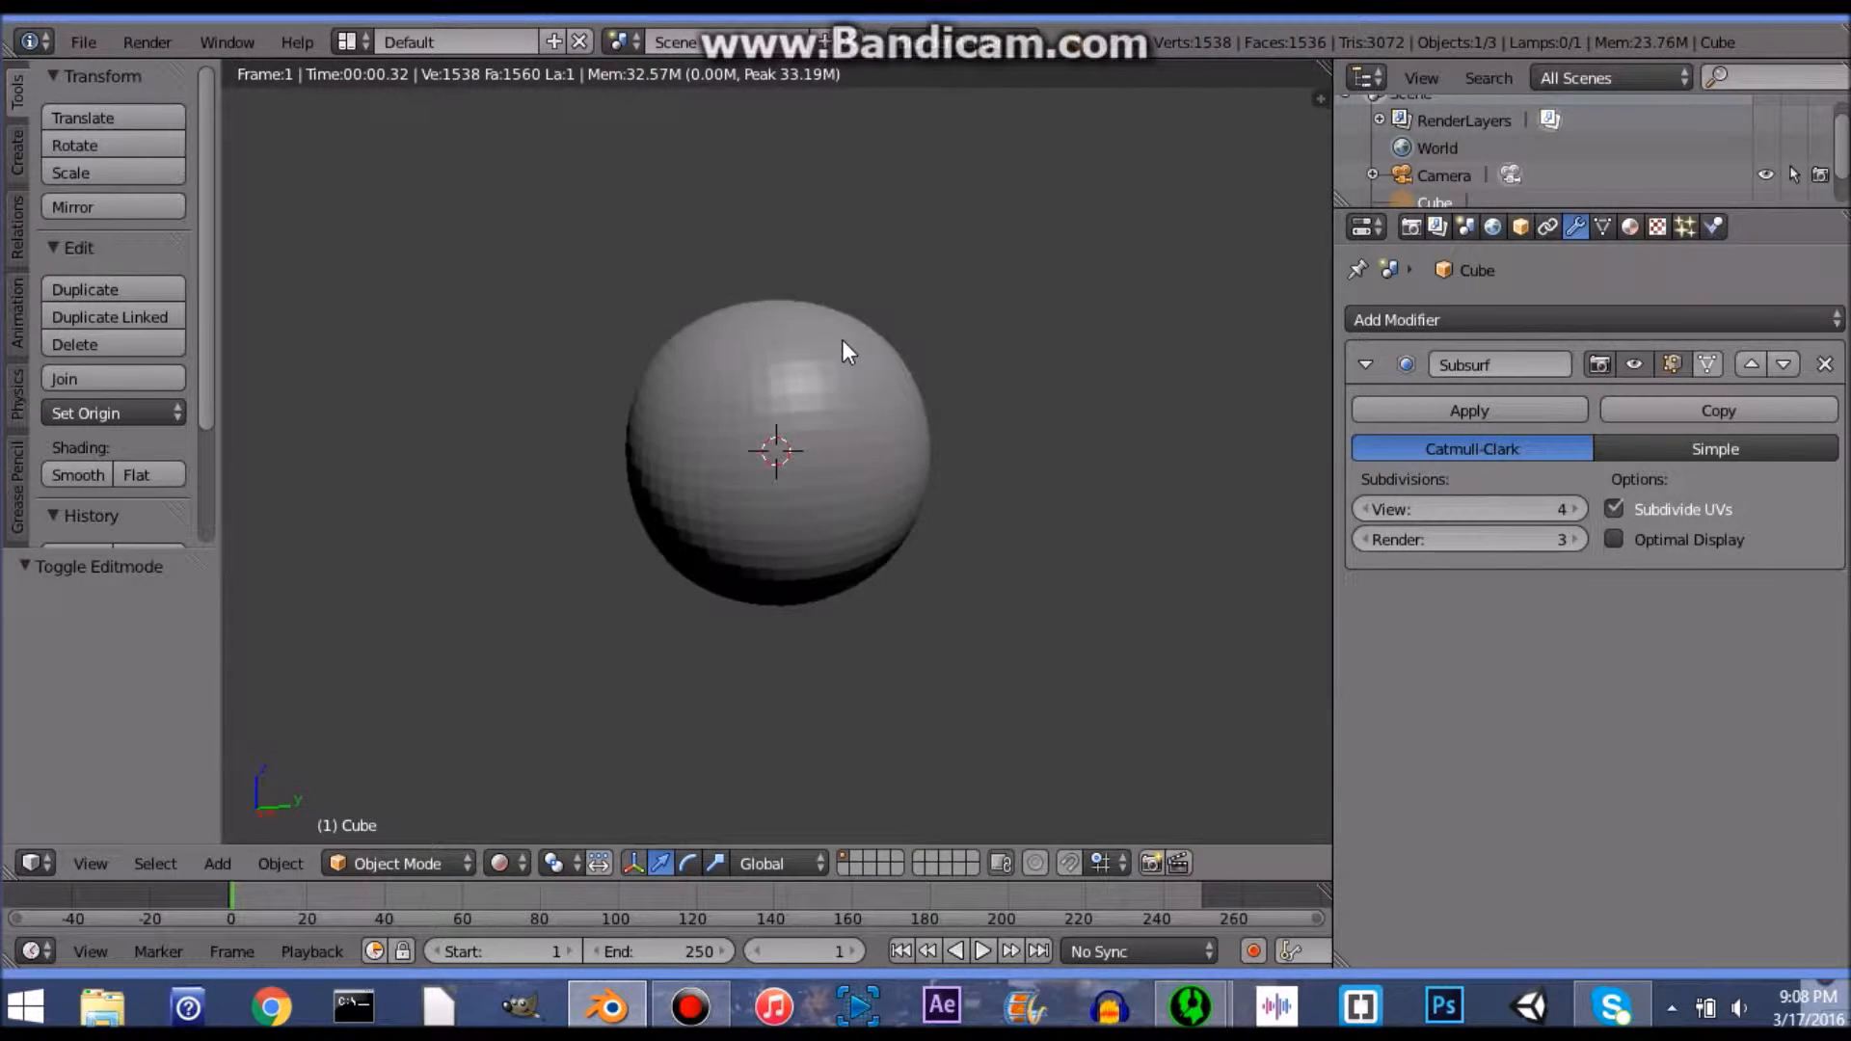
key(shift+z)
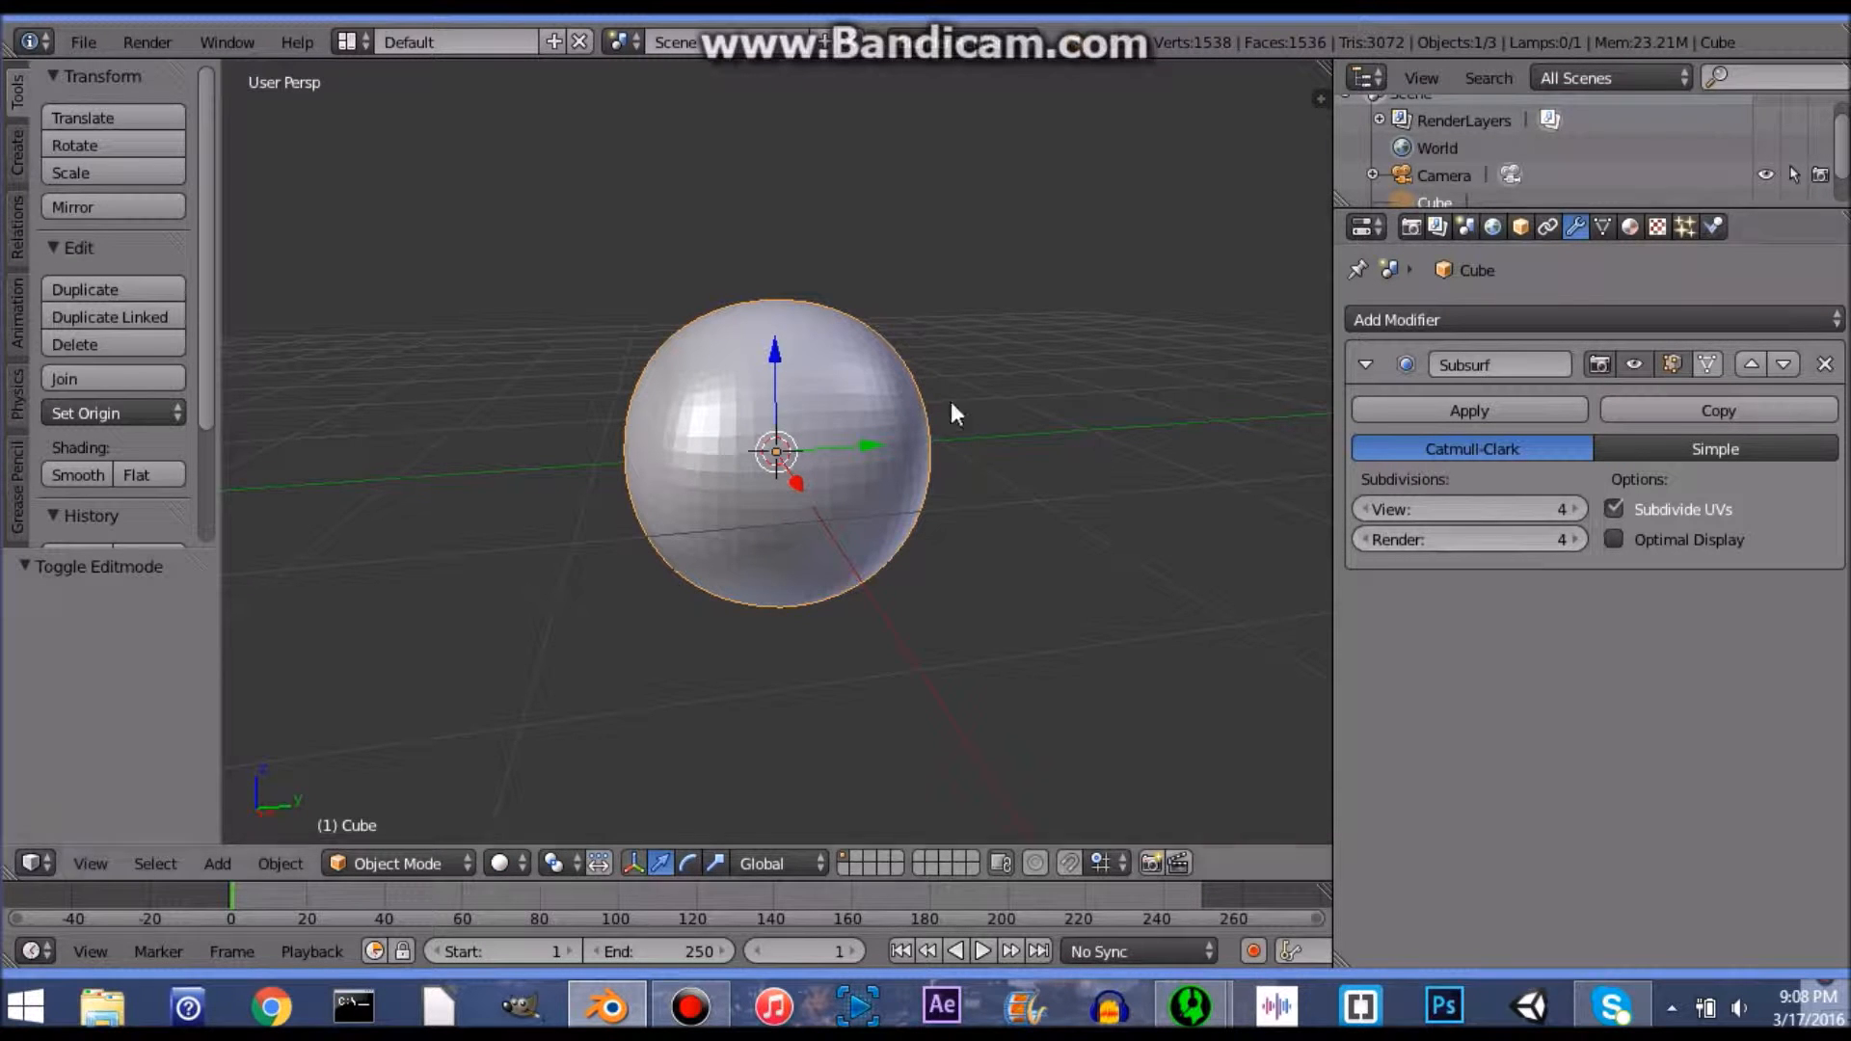
Step: Compare the smoothed surface with the unsubdivided cube cage in Object Mode and Edit Mode
scroll(951, 401, down, 7)
scroll(951, 401, up, 6)
scroll(852, 442, up, 3)
middle_drag(899, 425, 912, 346)
scroll(852, 441, up, 2)
scroll(1113, 359, down, 3)
scroll(911, 345, down, 1)
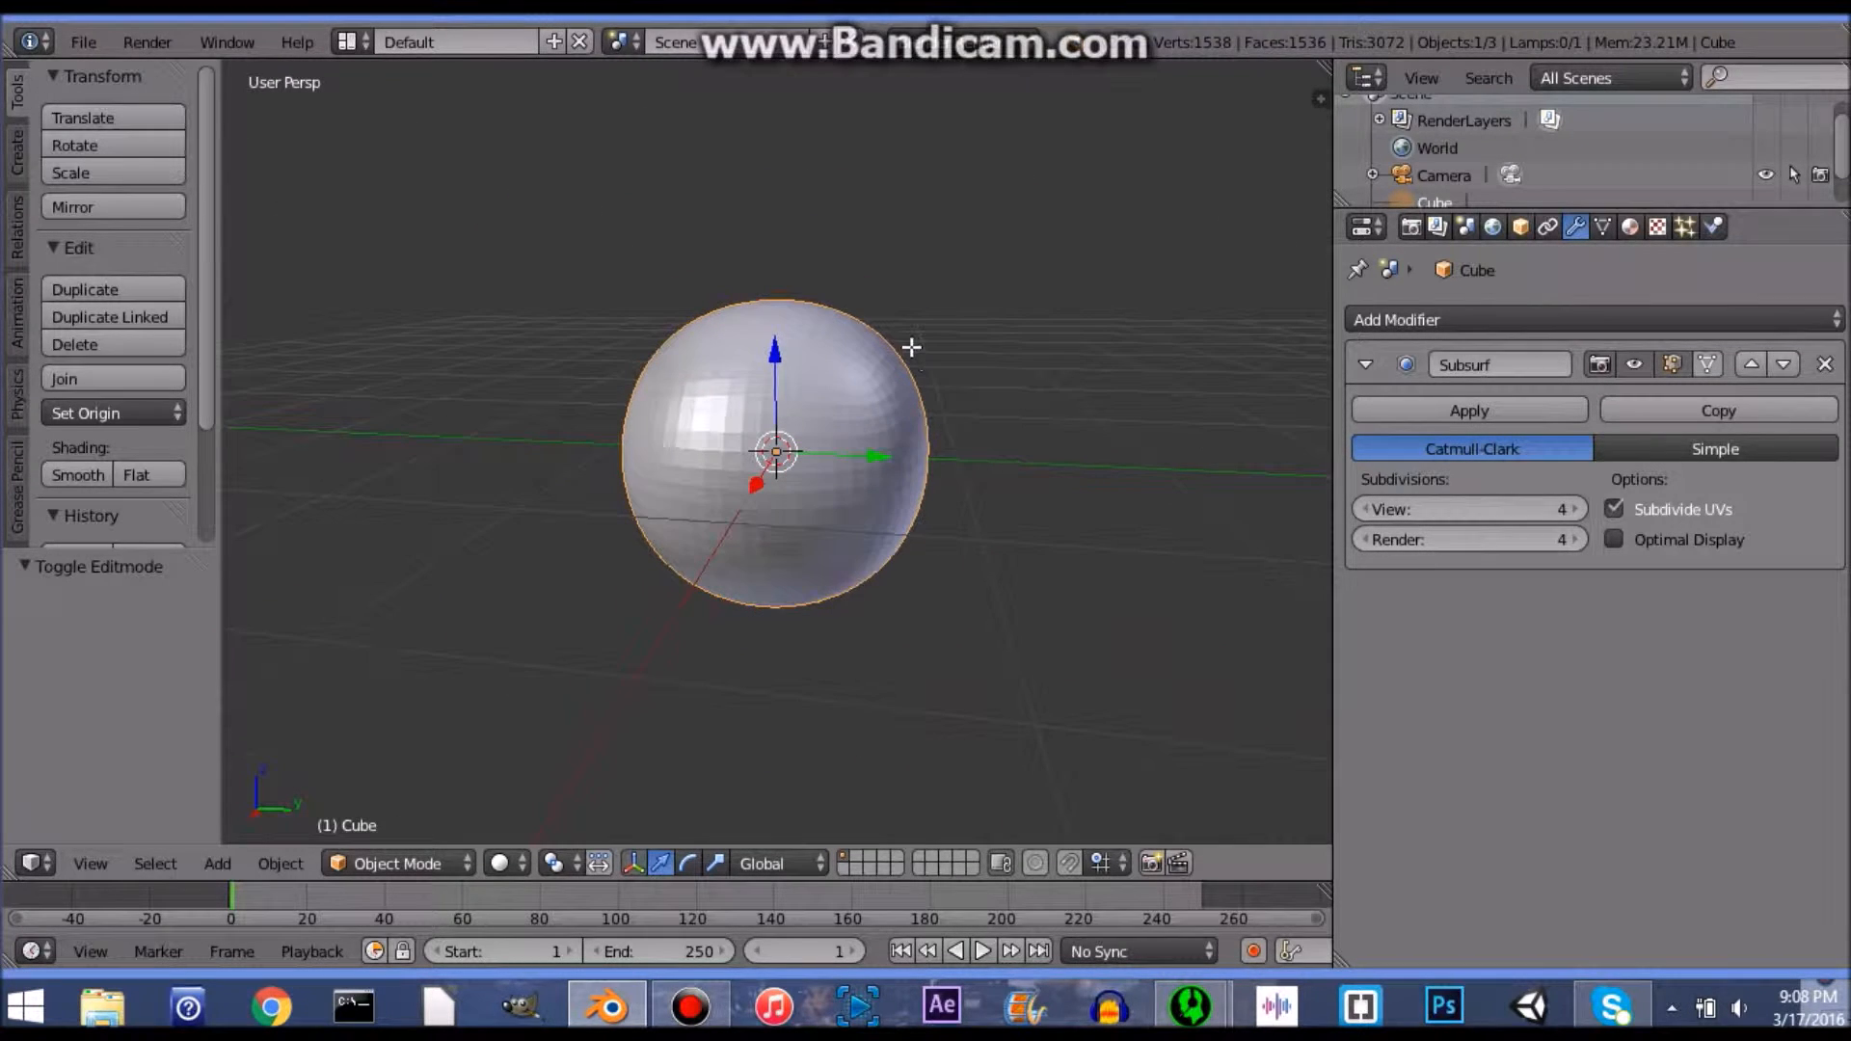
key(Tab)
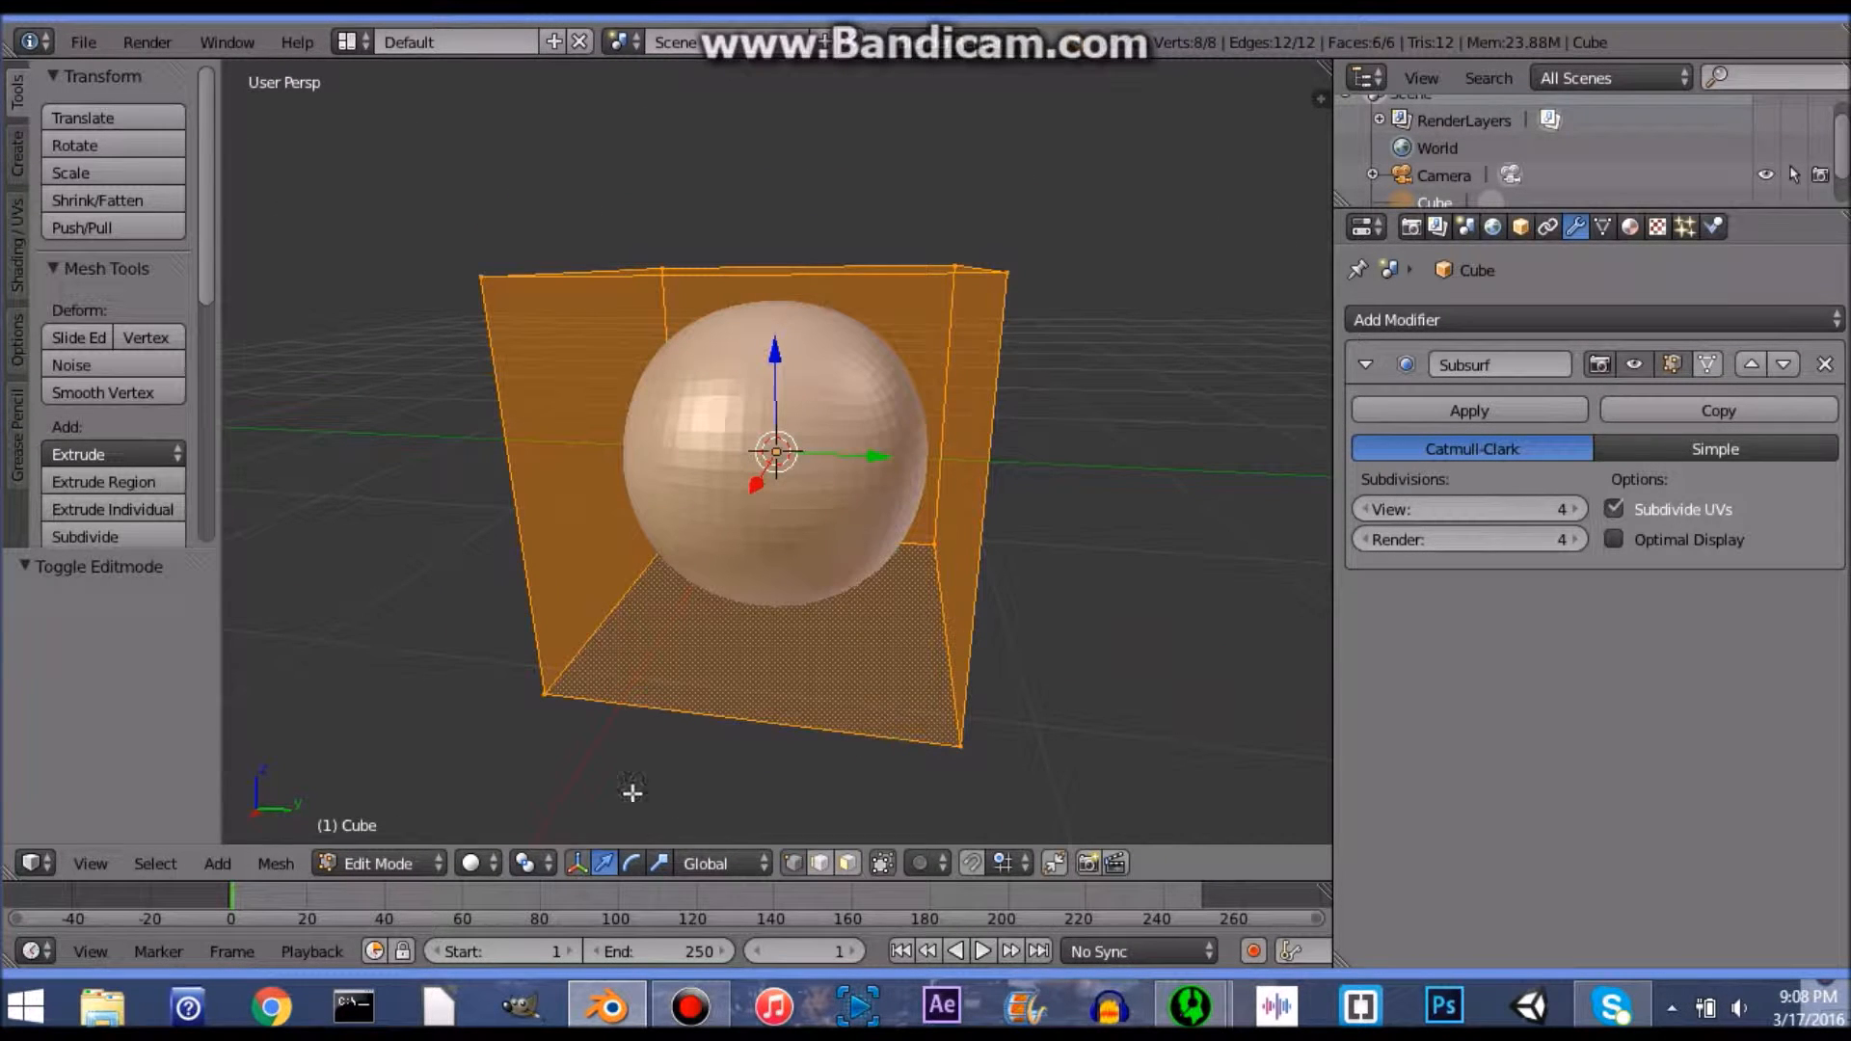
middle_drag(1067, 433, 826, 433)
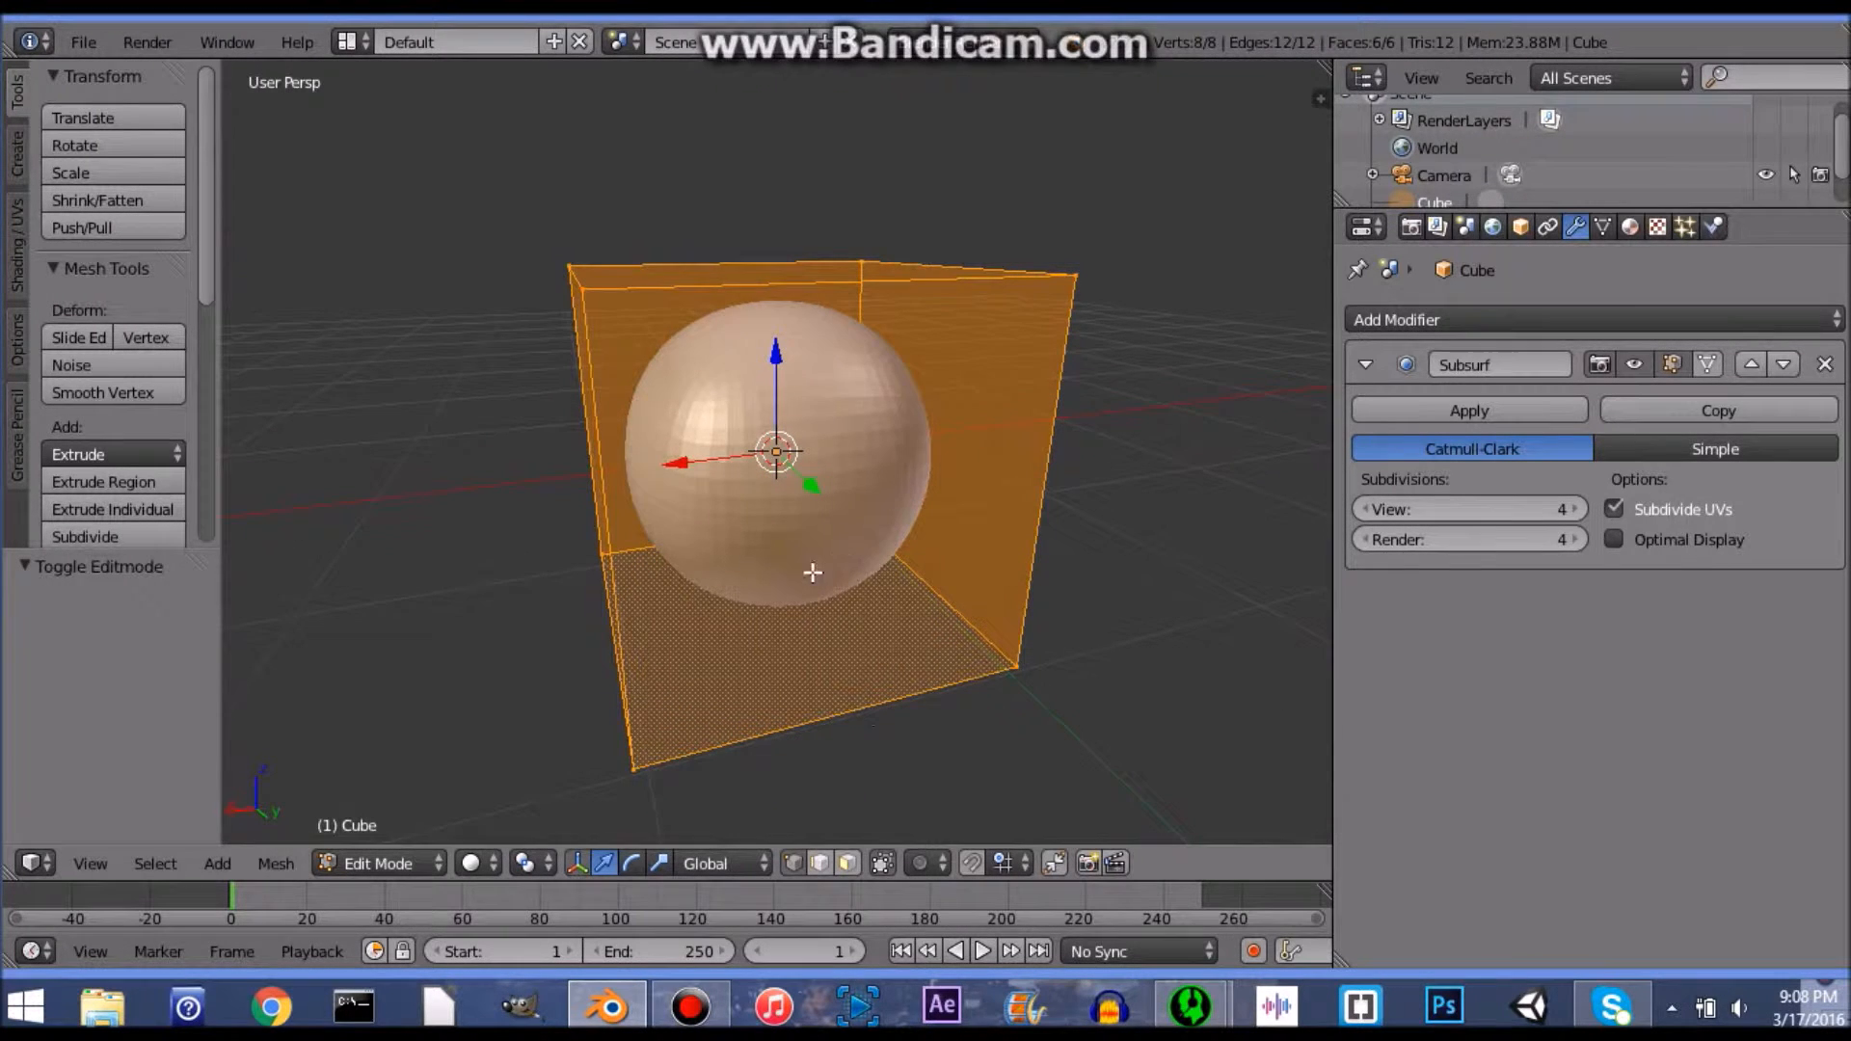
scroll(800, 584, down, 4)
key(Tab)
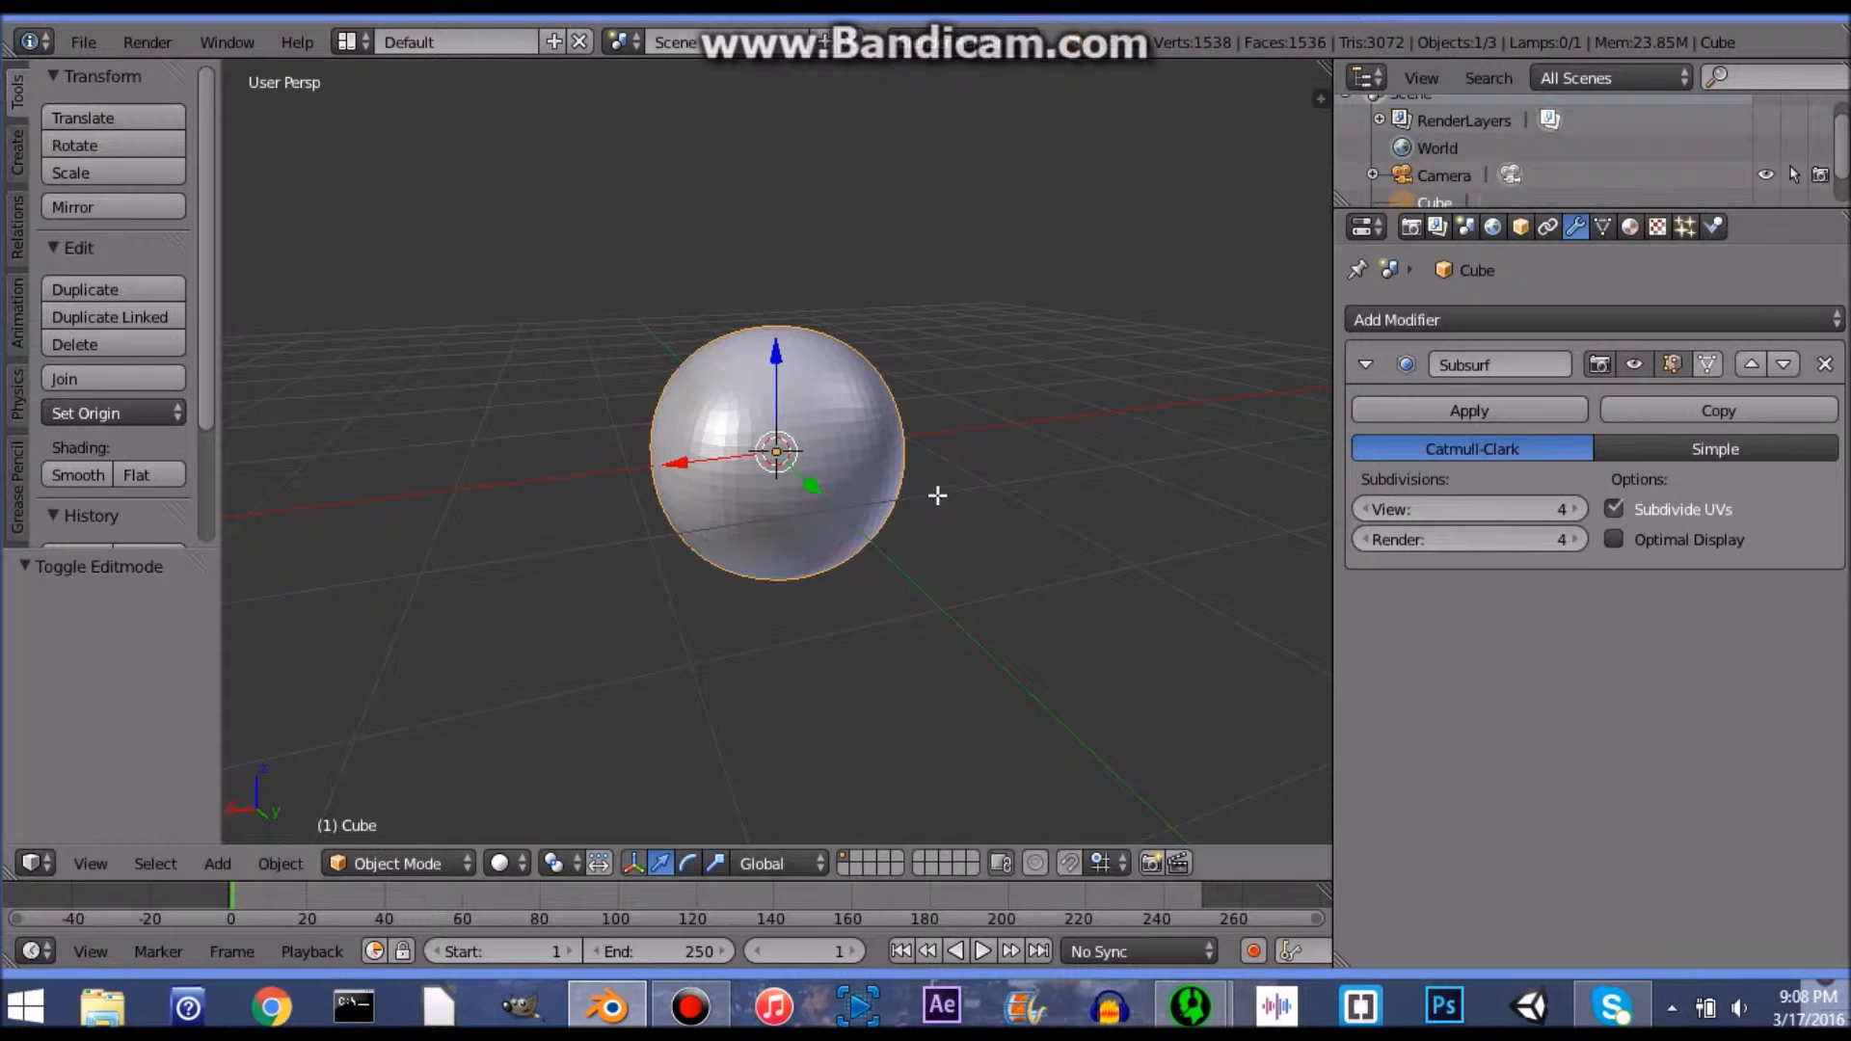
key(Tab)
scroll(866, 381, up, 6)
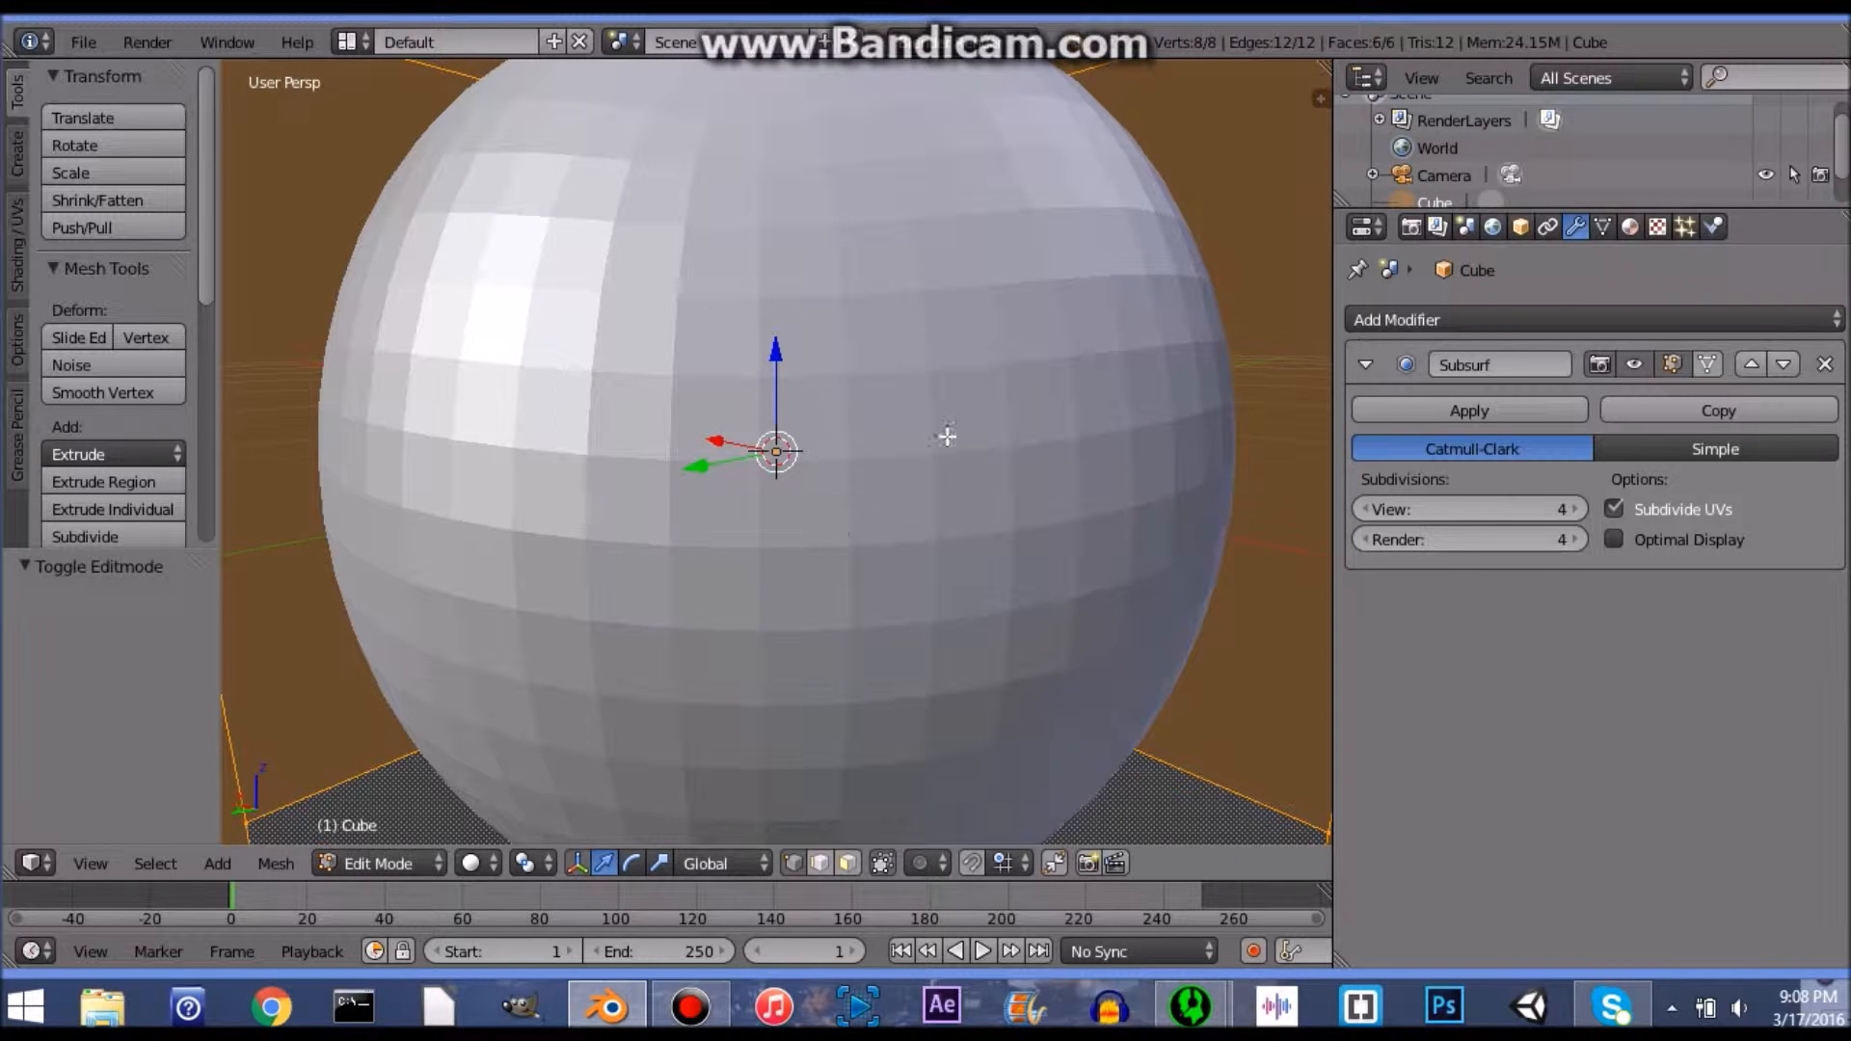
scroll(474, 453, down, 6)
middle_drag(475, 450, 698, 431)
scroll(697, 431, down, 1)
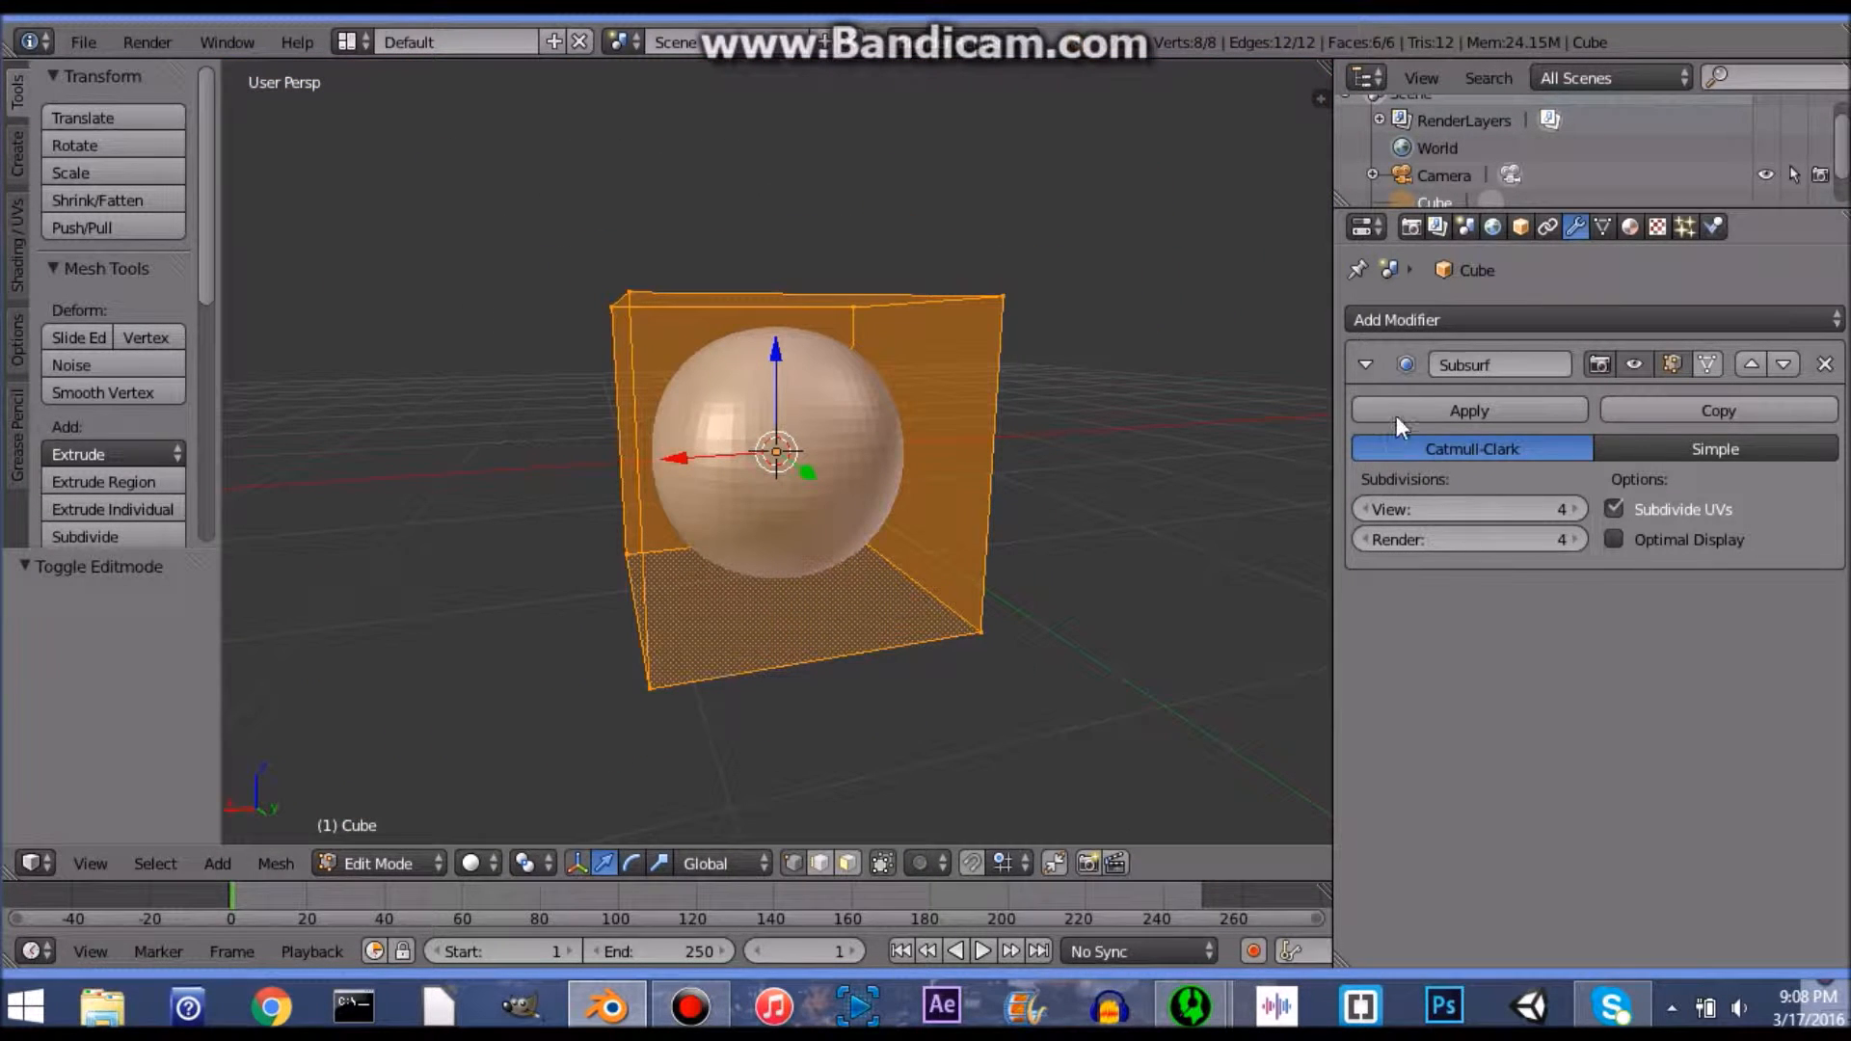
Step: Apply the Subdivision Surface modifier in Object Mode and enter Edit Mode on the resulting mesh
key(Tab)
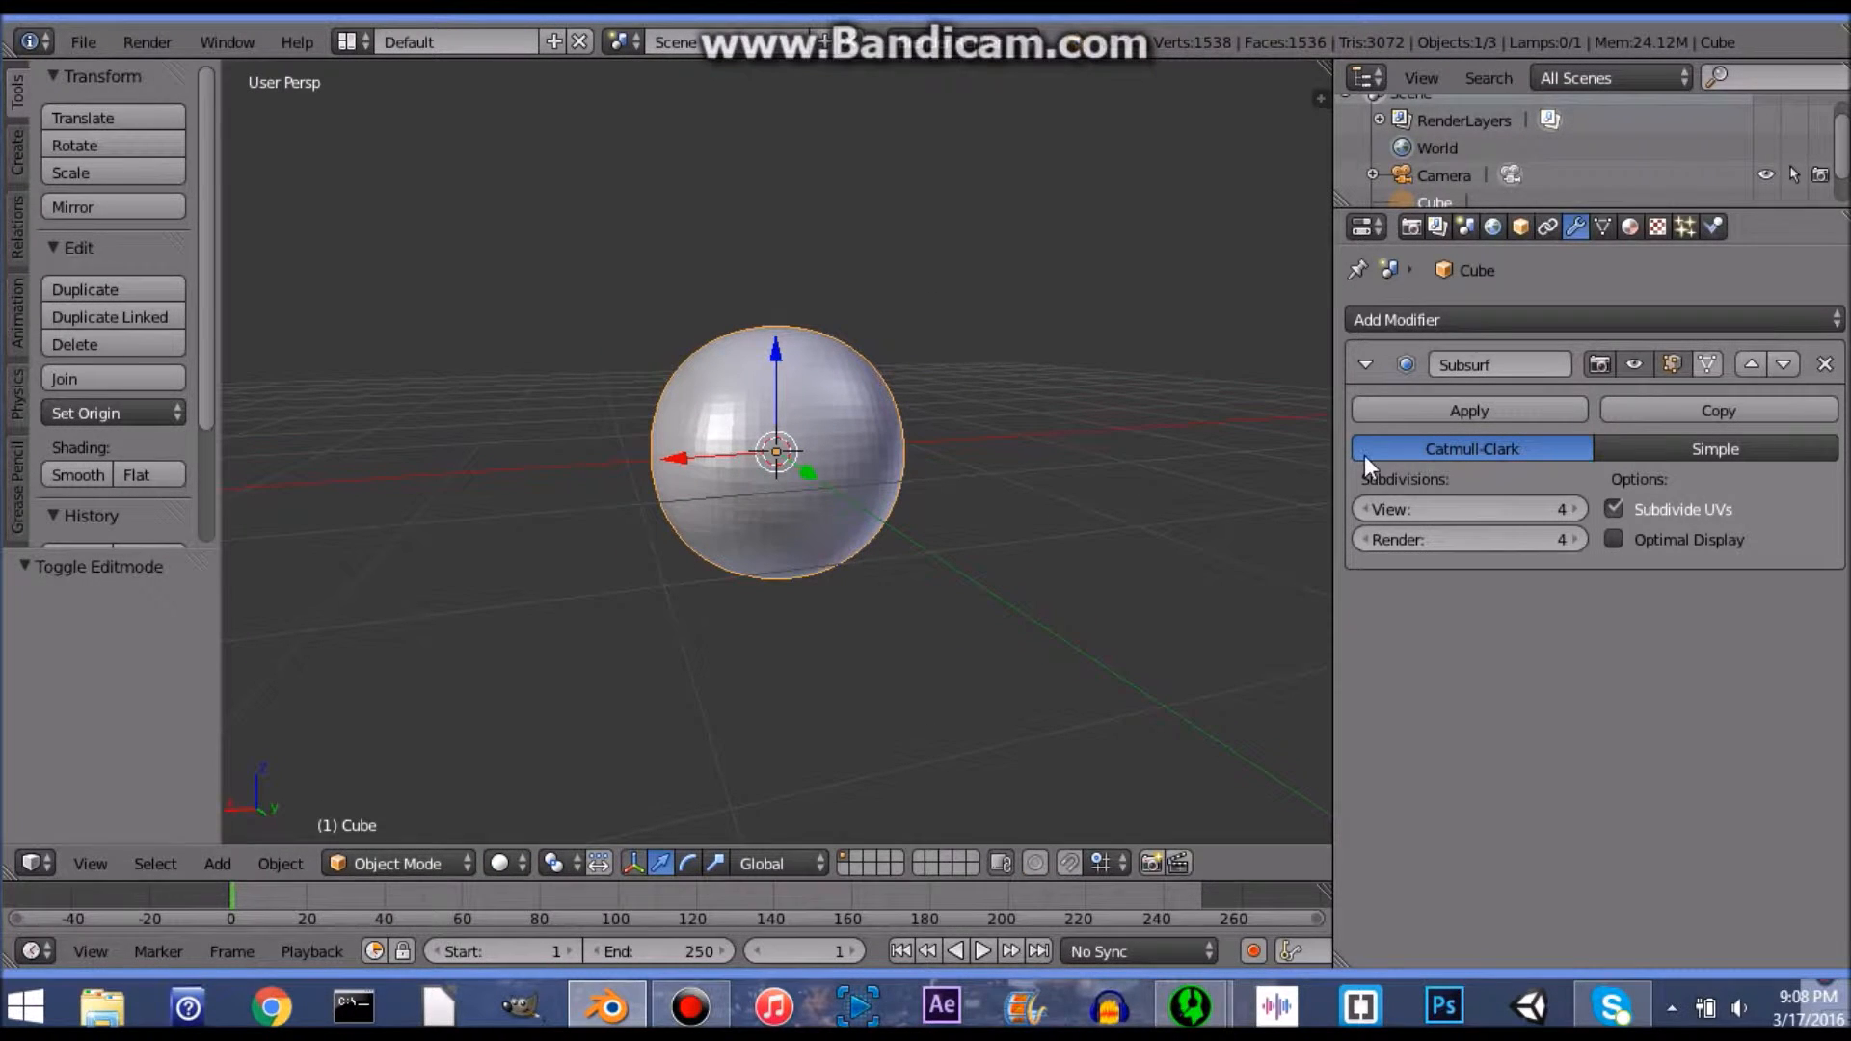
click(1456, 410)
scroll(833, 531, up, 4)
middle_drag(835, 516, 674, 520)
key(Tab)
Step: Examine the real vertices and faces of the subdivided mesh from several angles and distances
scroll(810, 502, down, 3)
middle_drag(809, 500, 1054, 557)
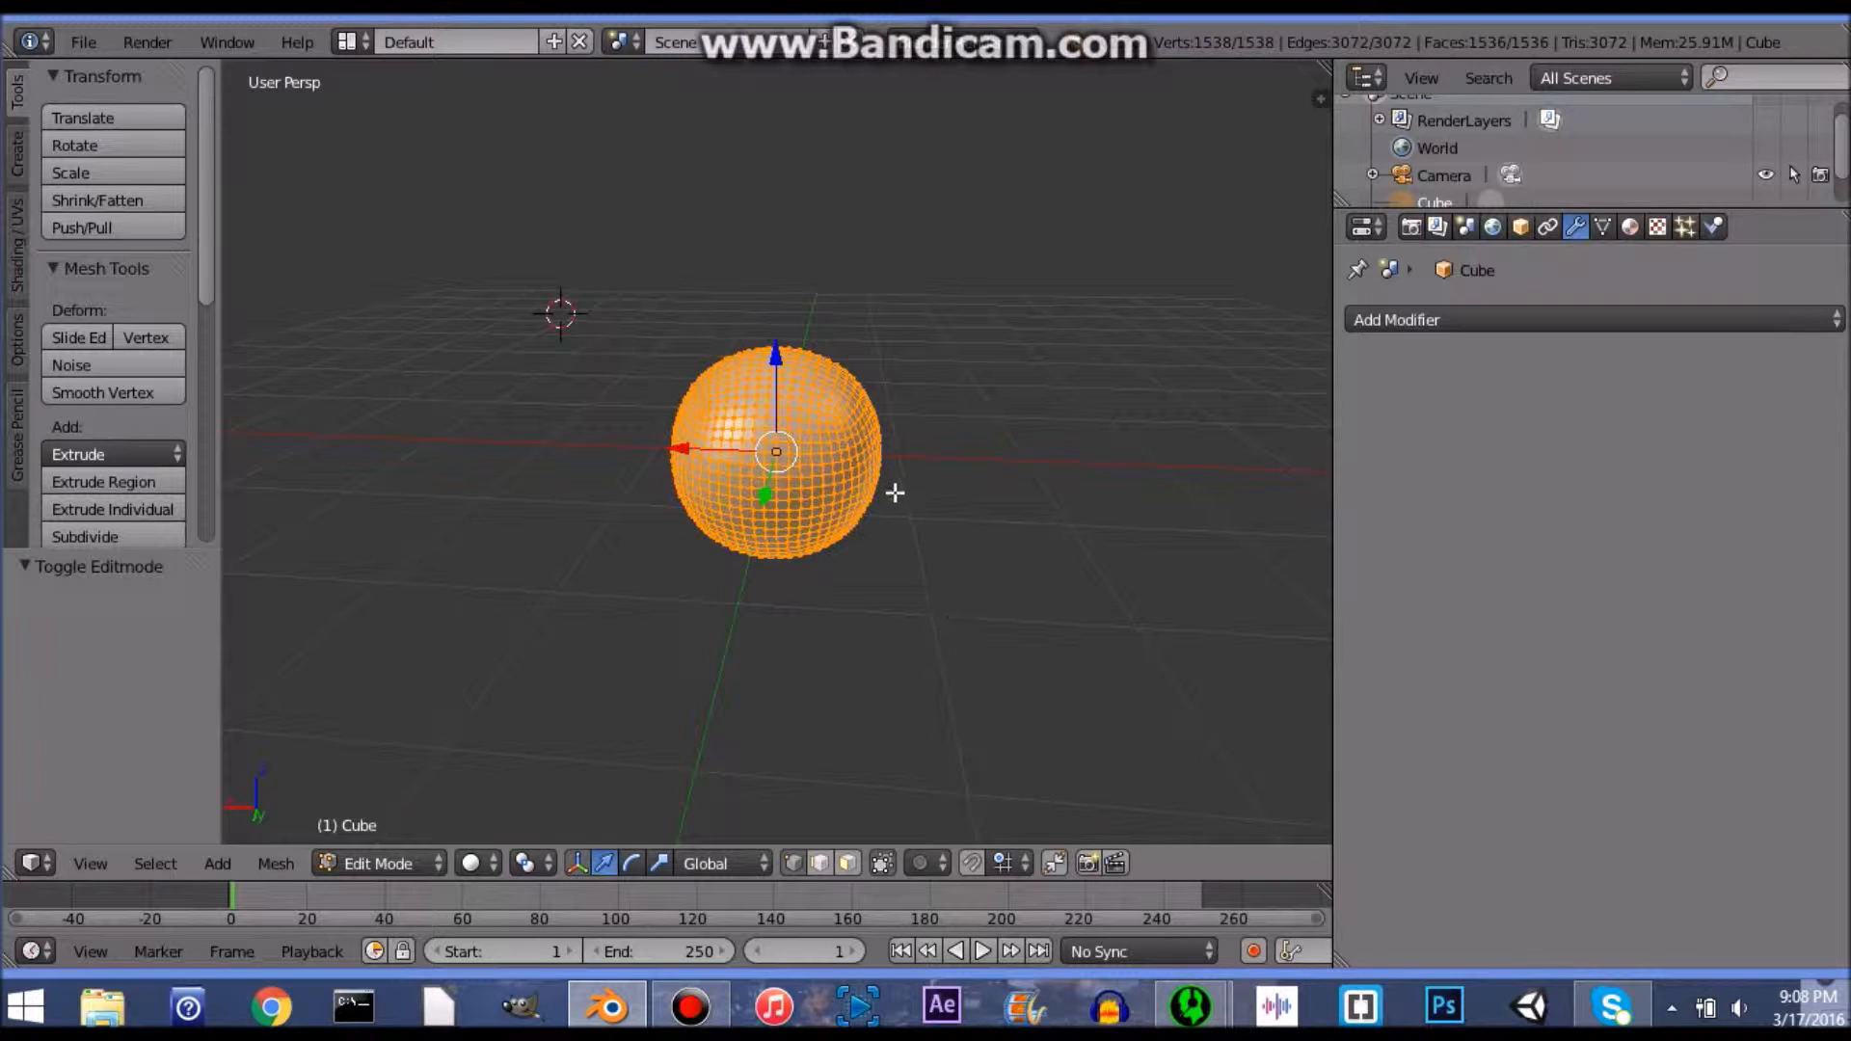
scroll(895, 493, down, 2)
shift+middle_drag(893, 491, 1050, 611)
scroll(1047, 606, up, 4)
scroll(266, 702, up, 4)
shift+middle_drag(900, 508, 401, 541)
scroll(401, 541, down, 4)
middle_drag(553, 559, 637, 532)
scroll(902, 644, up, 2)
scroll(903, 644, up, 1)
scroll(864, 482, down, 6)
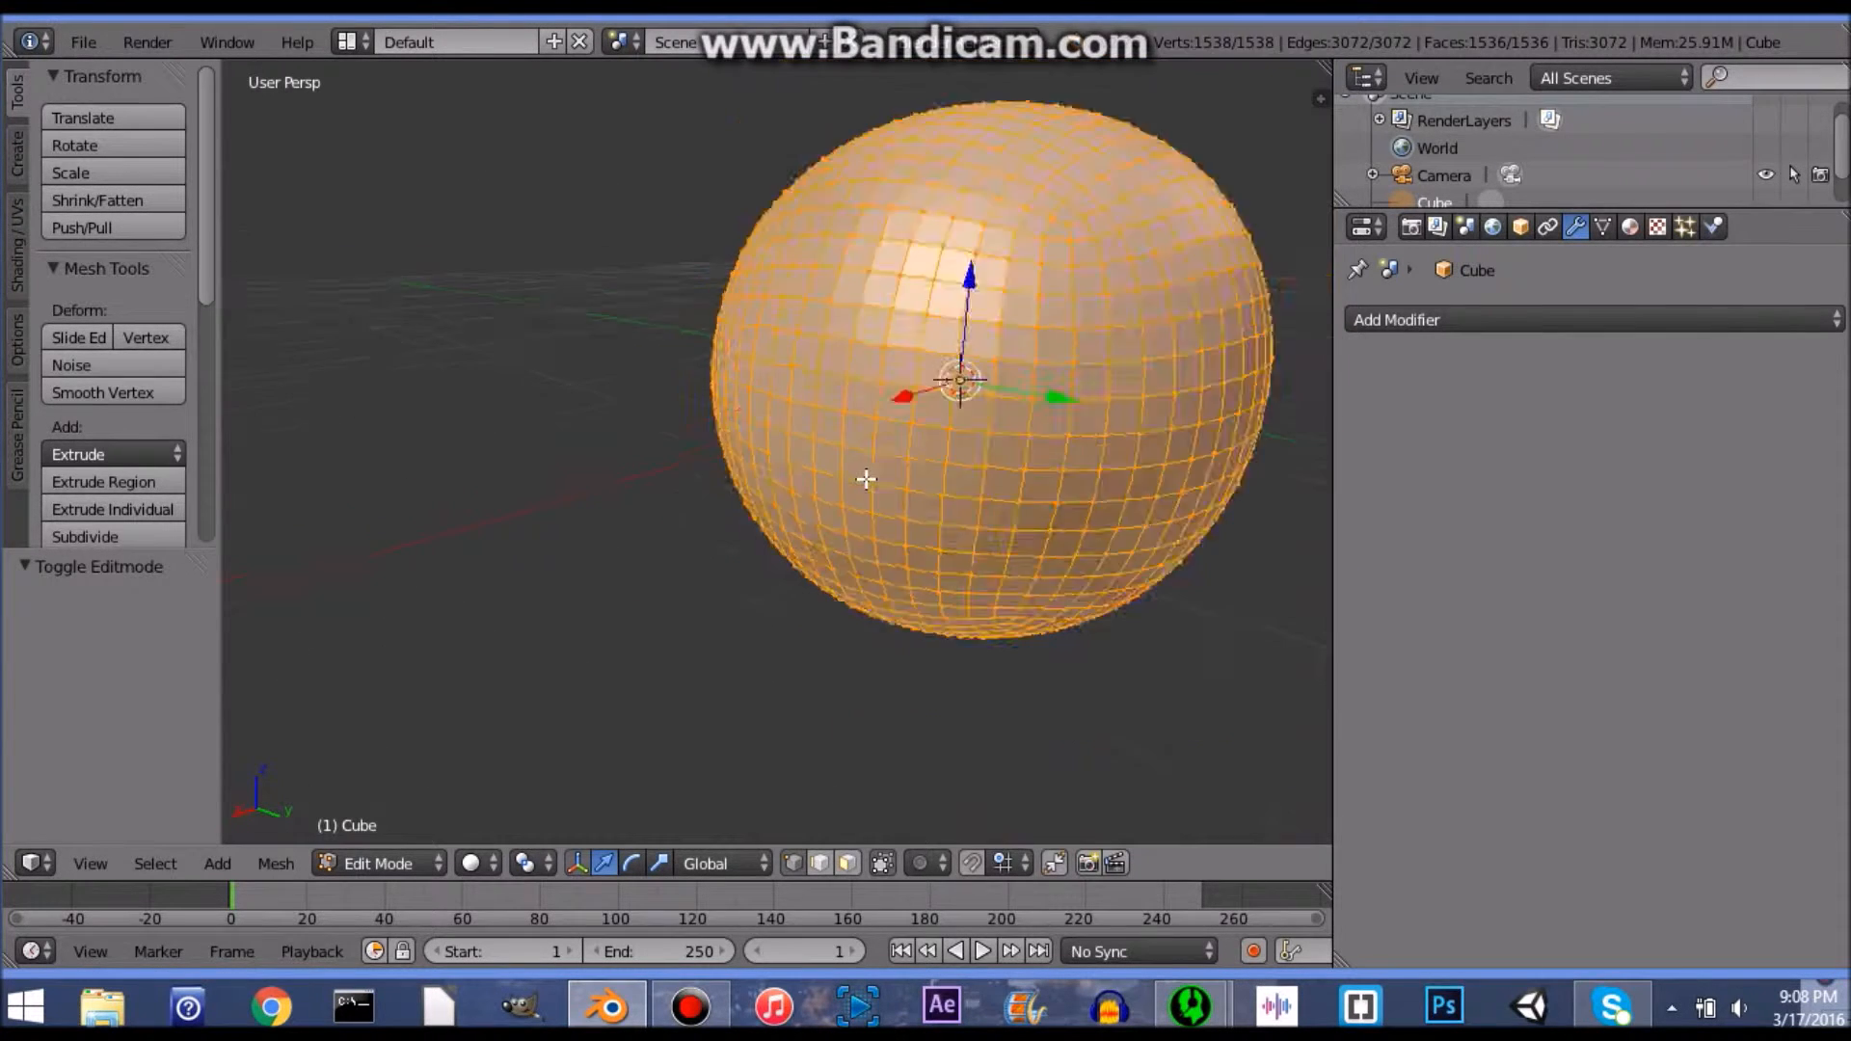
middle_drag(783, 497, 719, 479)
scroll(715, 478, up, 2)
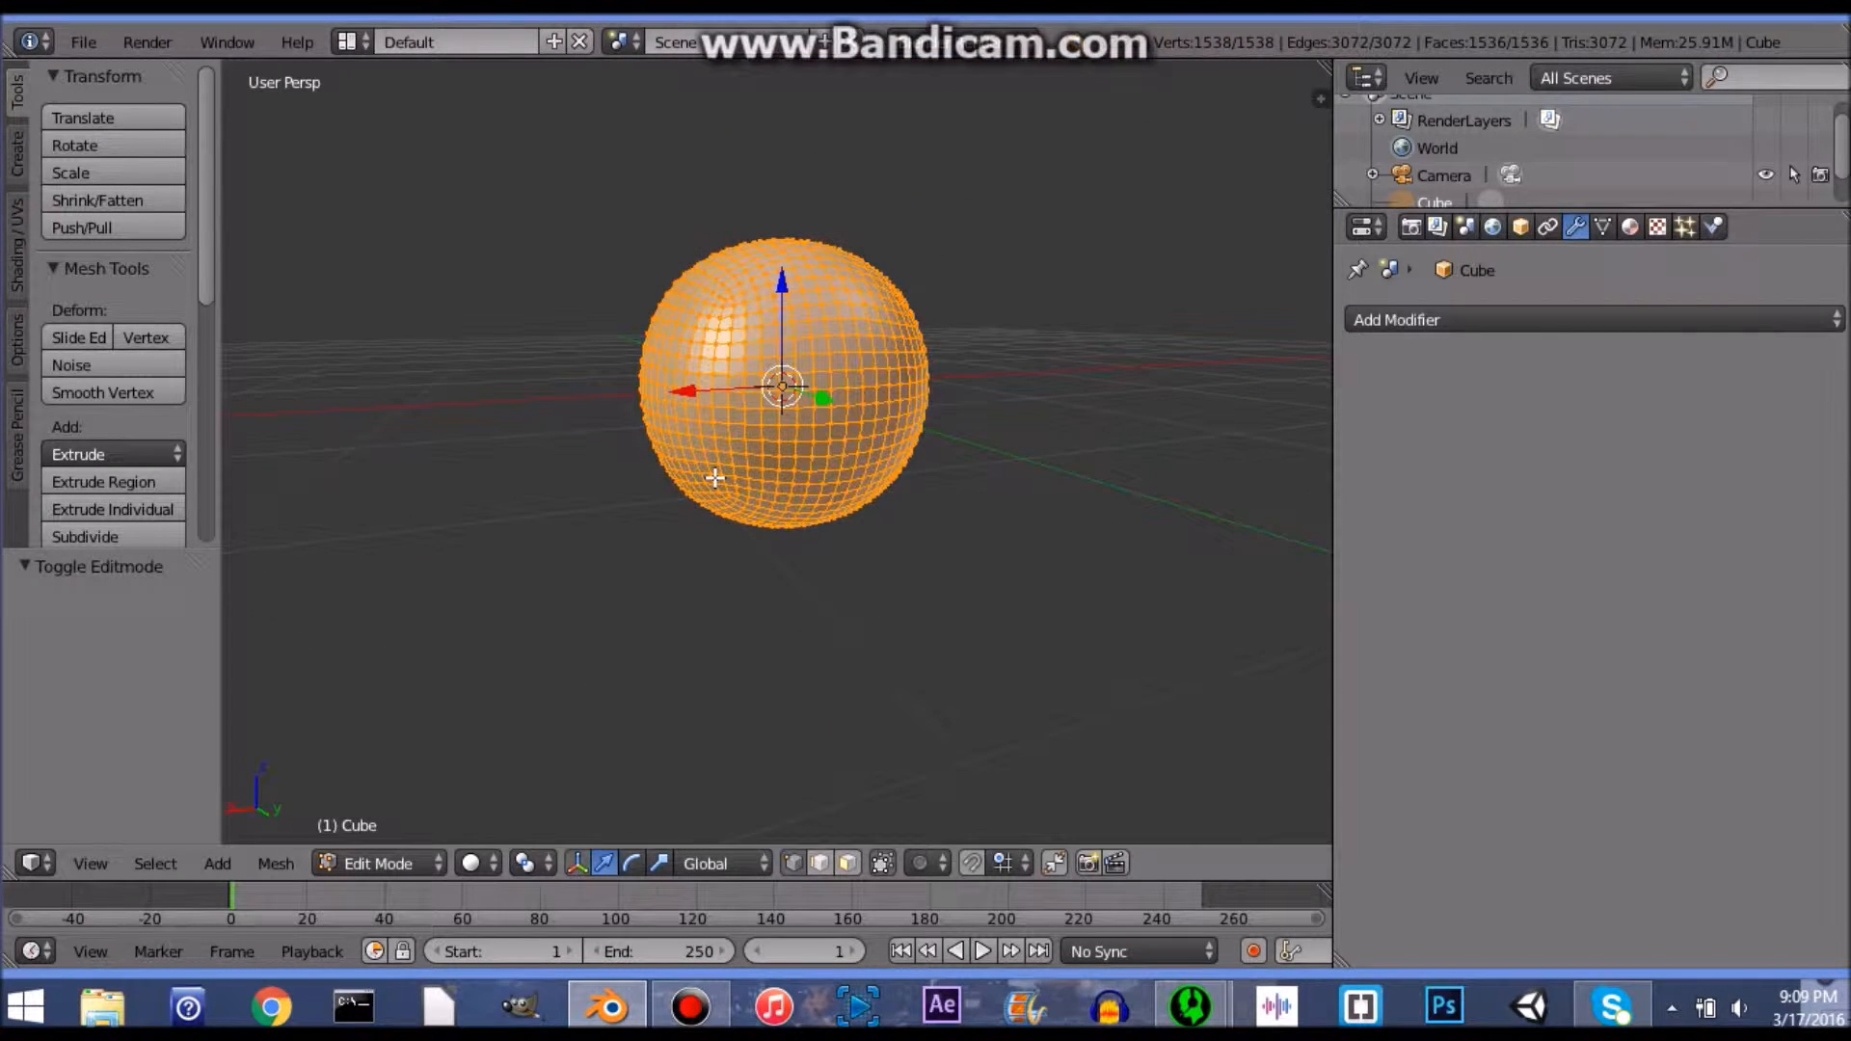
Step: Switch to the front orthographic view and deselect the whole mesh
key(KP_5)
key(KP_1)
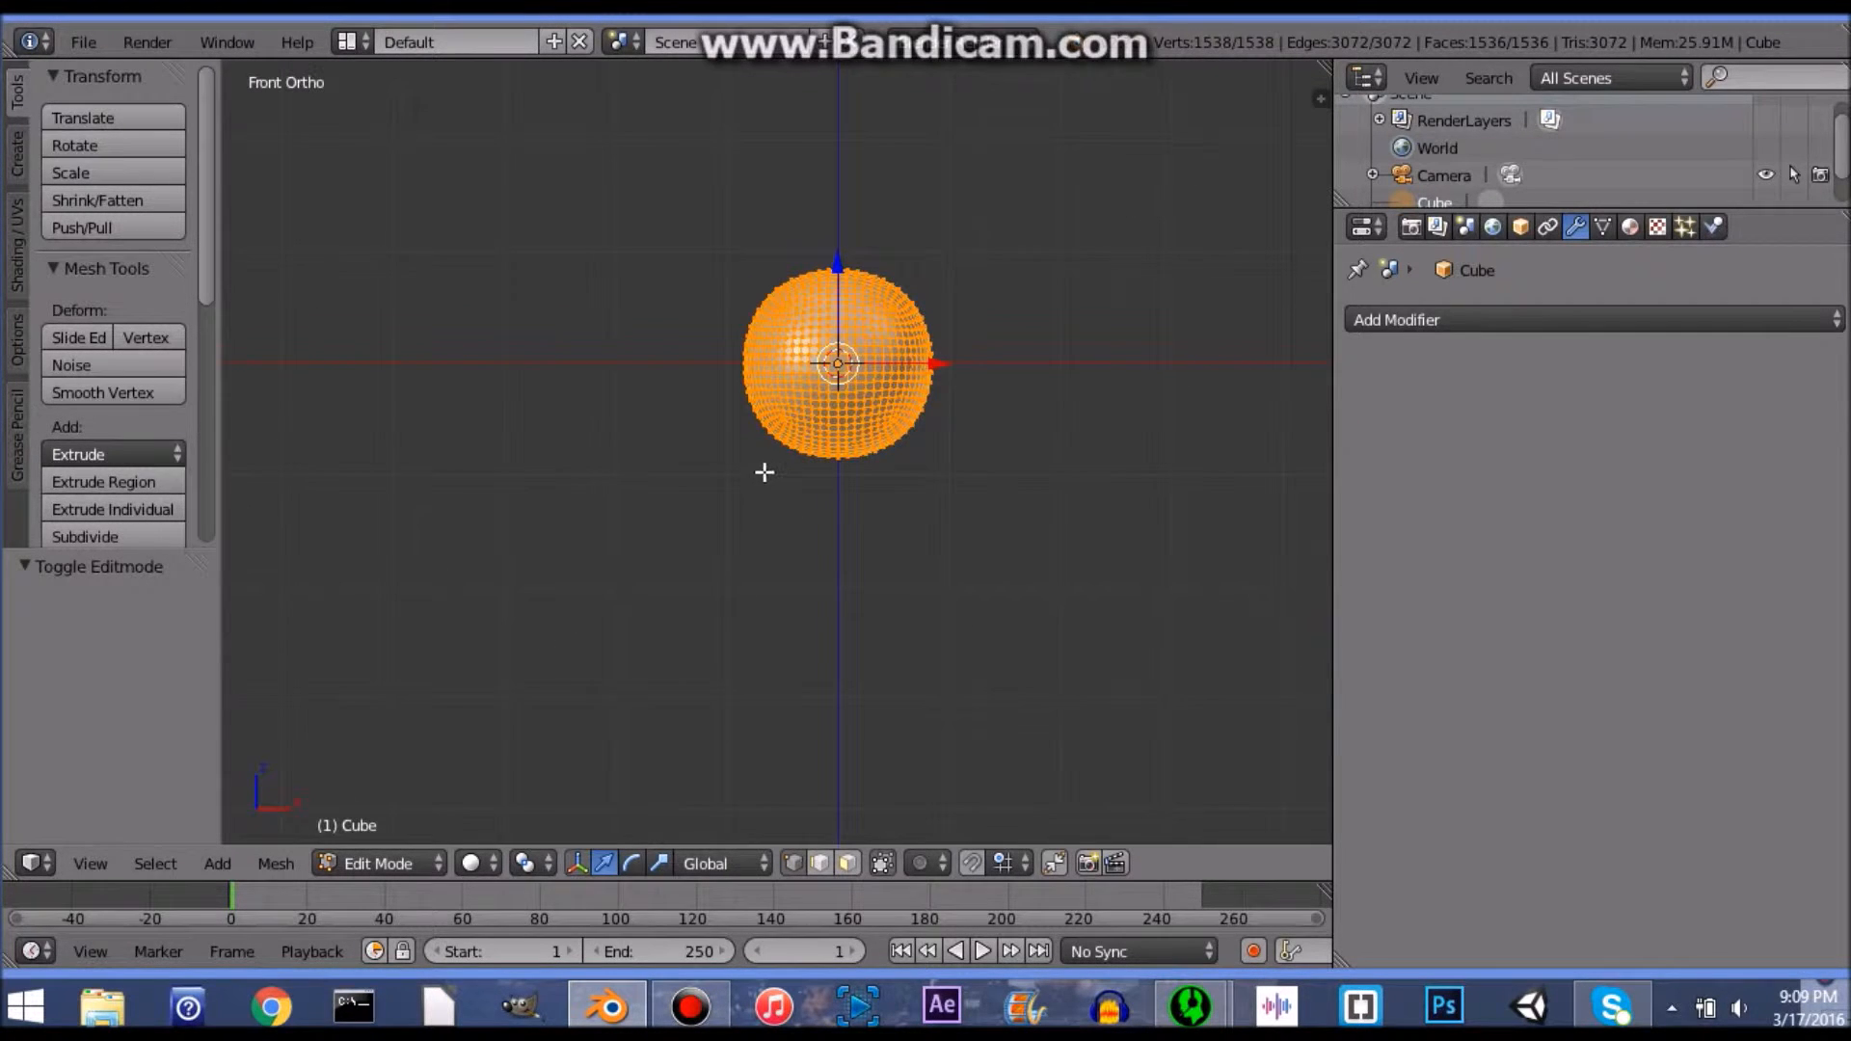
scroll(765, 472, up, 4)
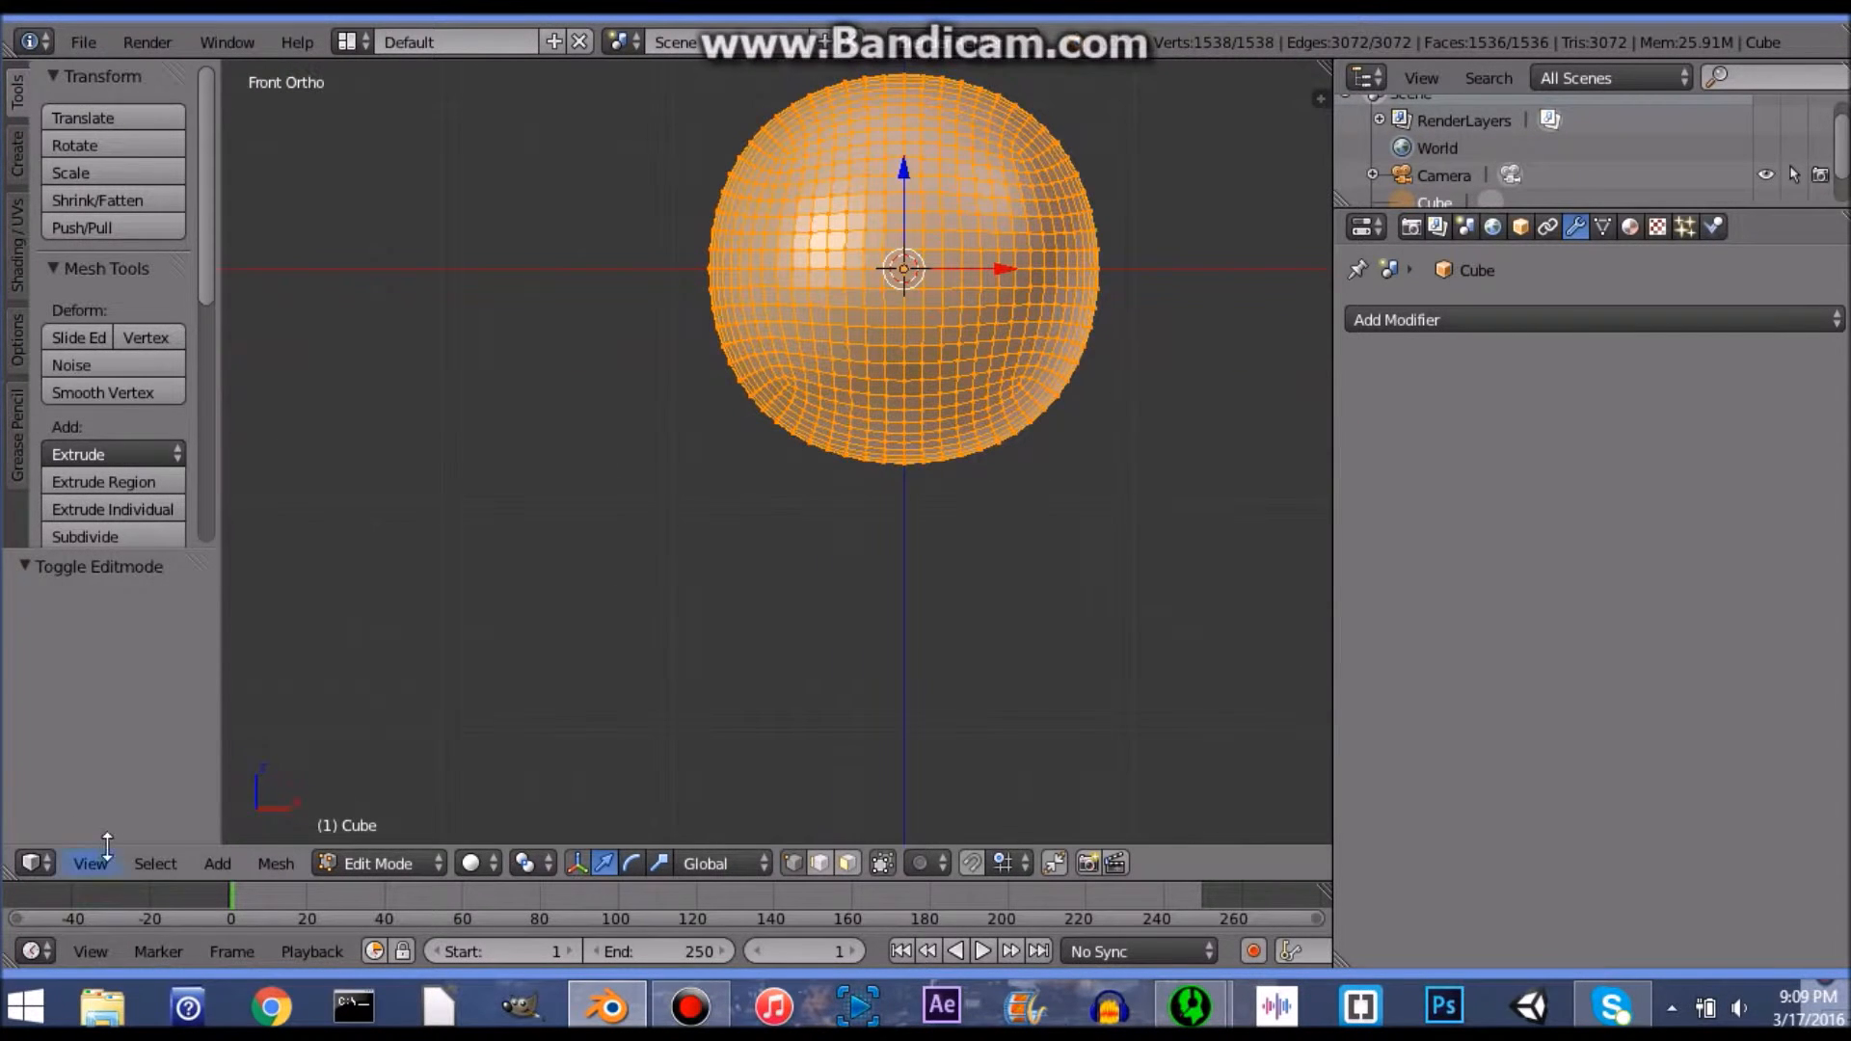
click(92, 863)
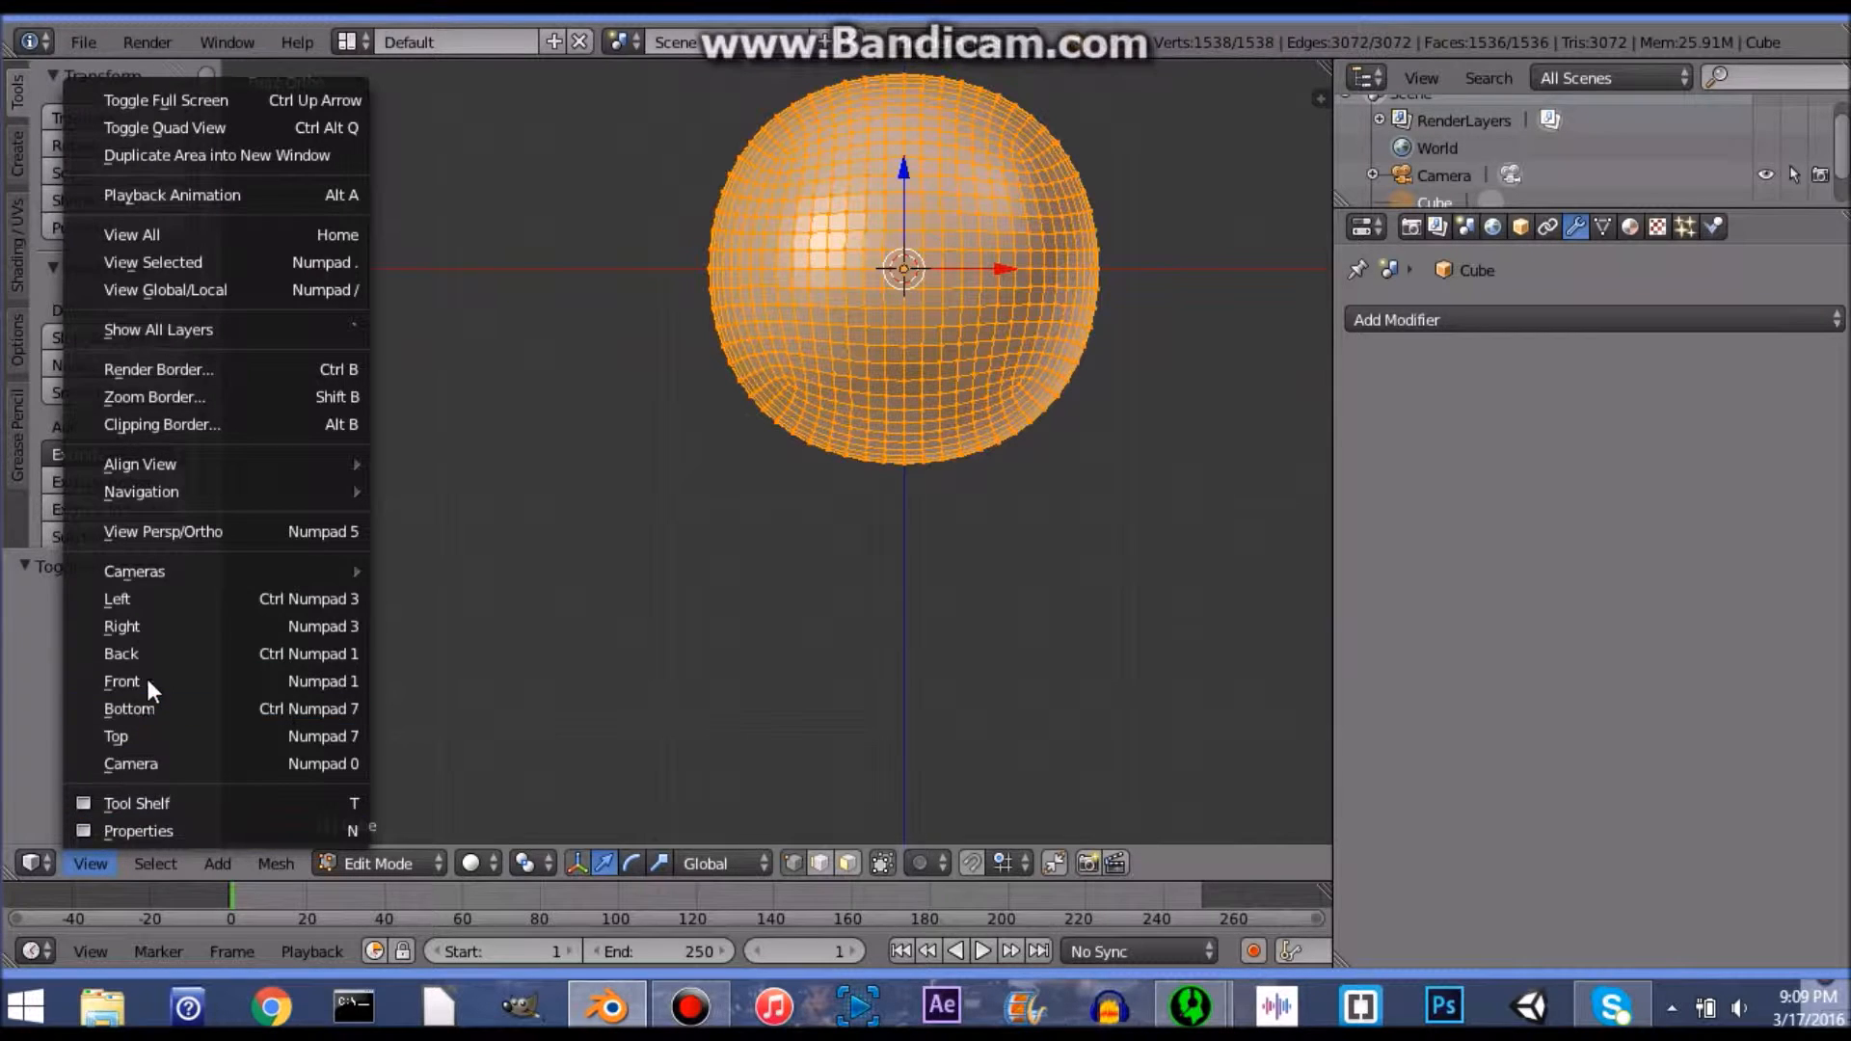
scroll(730, 646, down, 6)
scroll(744, 624, up, 1)
shift+middle_drag(733, 626, 673, 648)
scroll(730, 533, up, 3)
scroll(712, 478, up, 1)
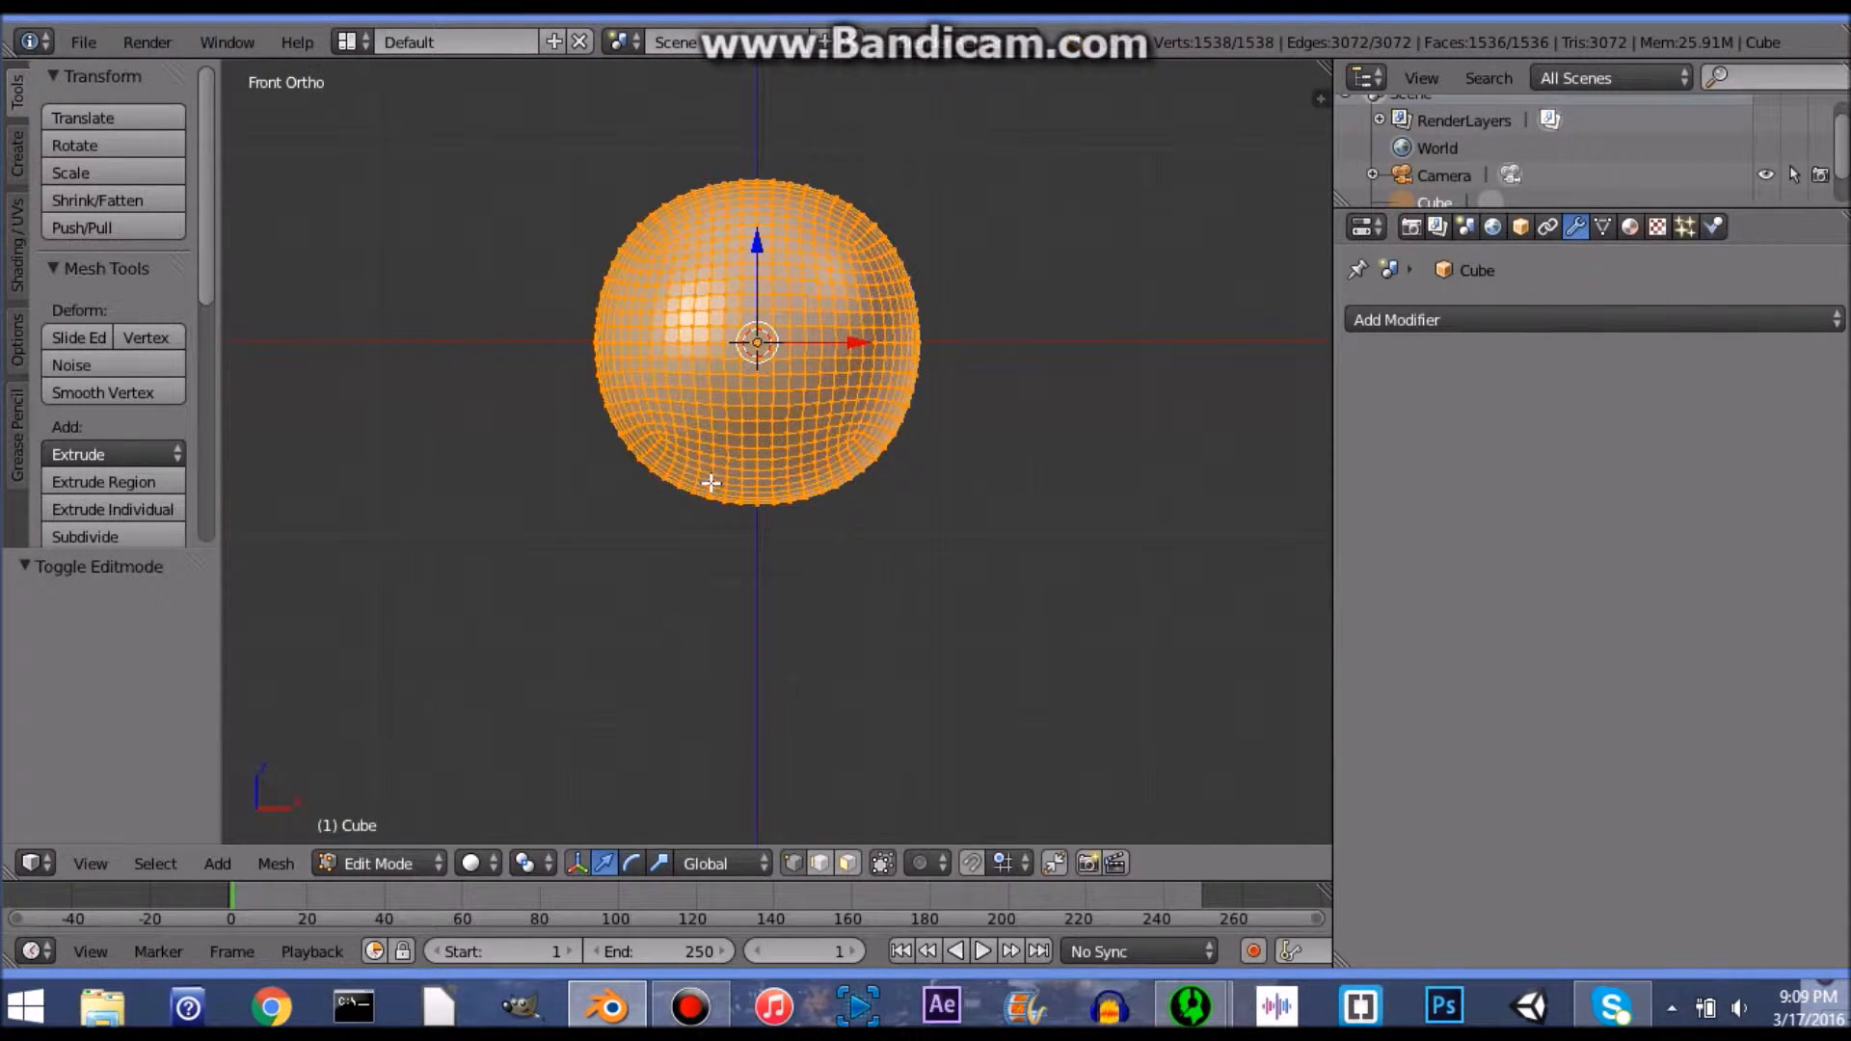
key(a)
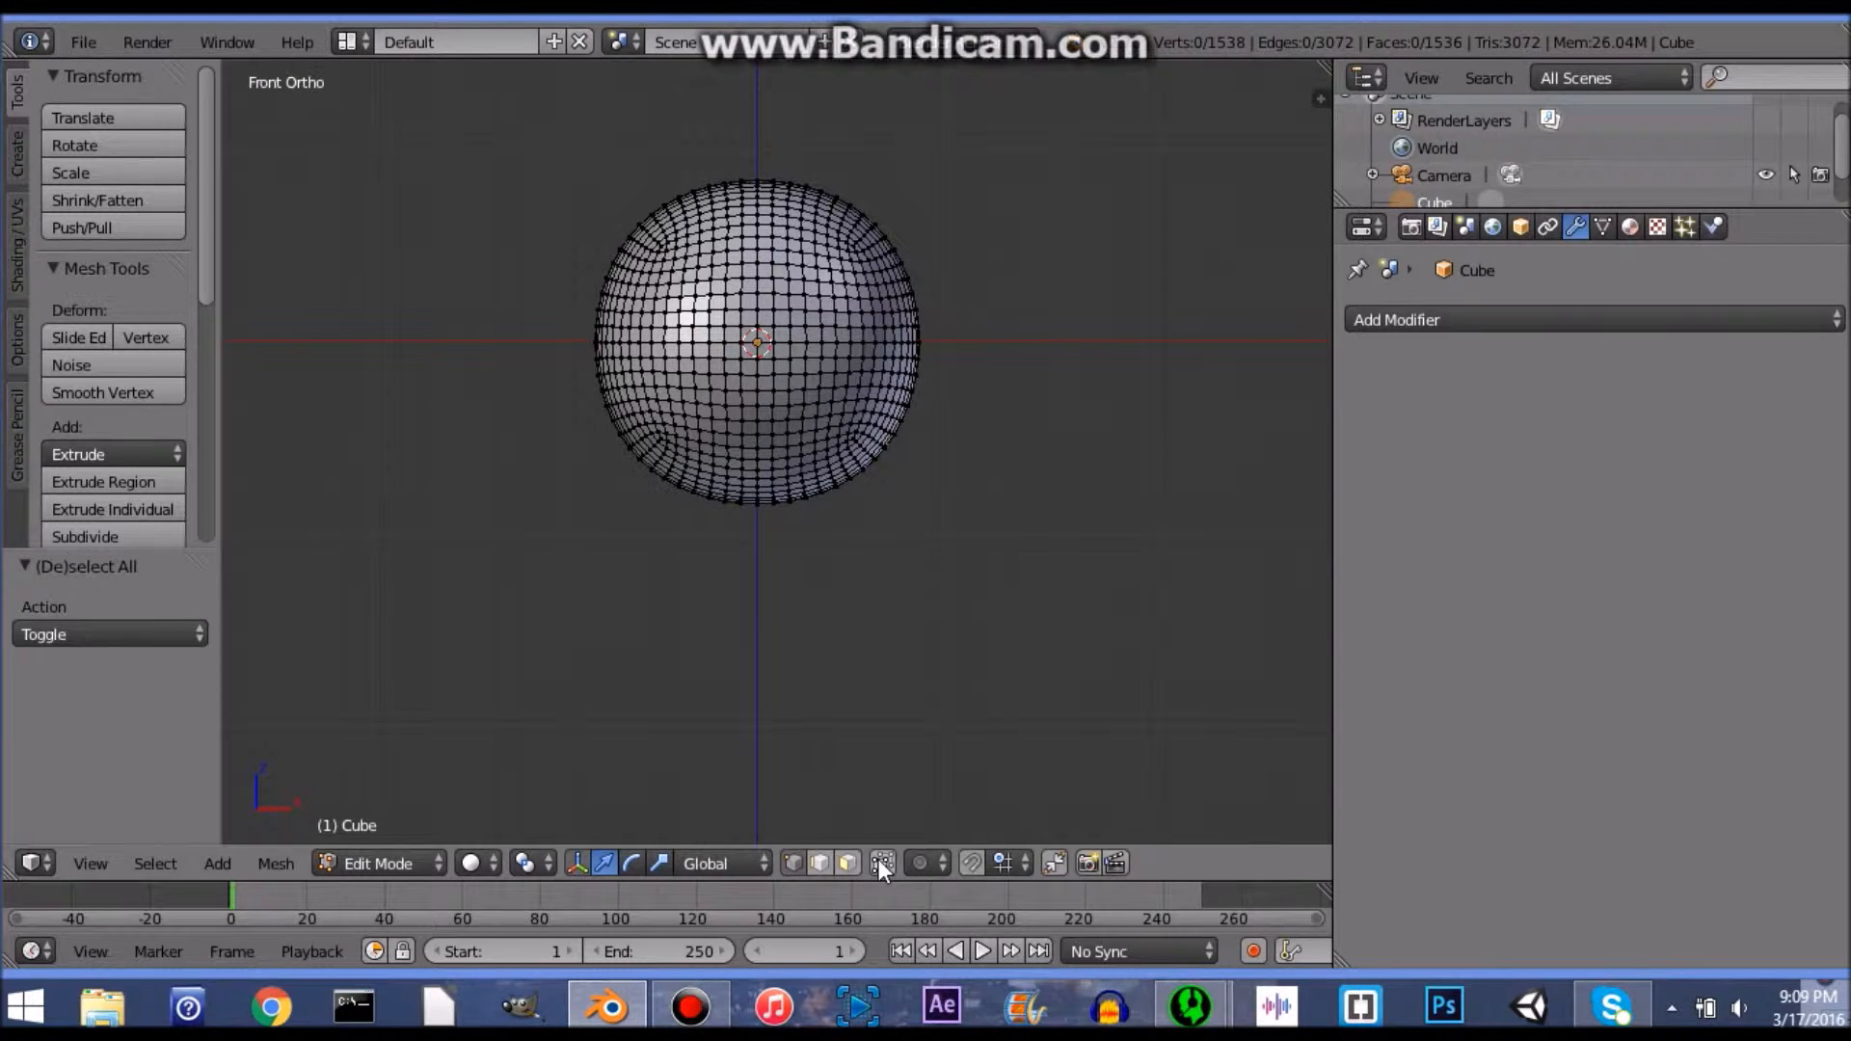
Step: Box-select the vertices on the negative X half of the mesh, excluding the centre line, and delete them
key(b)
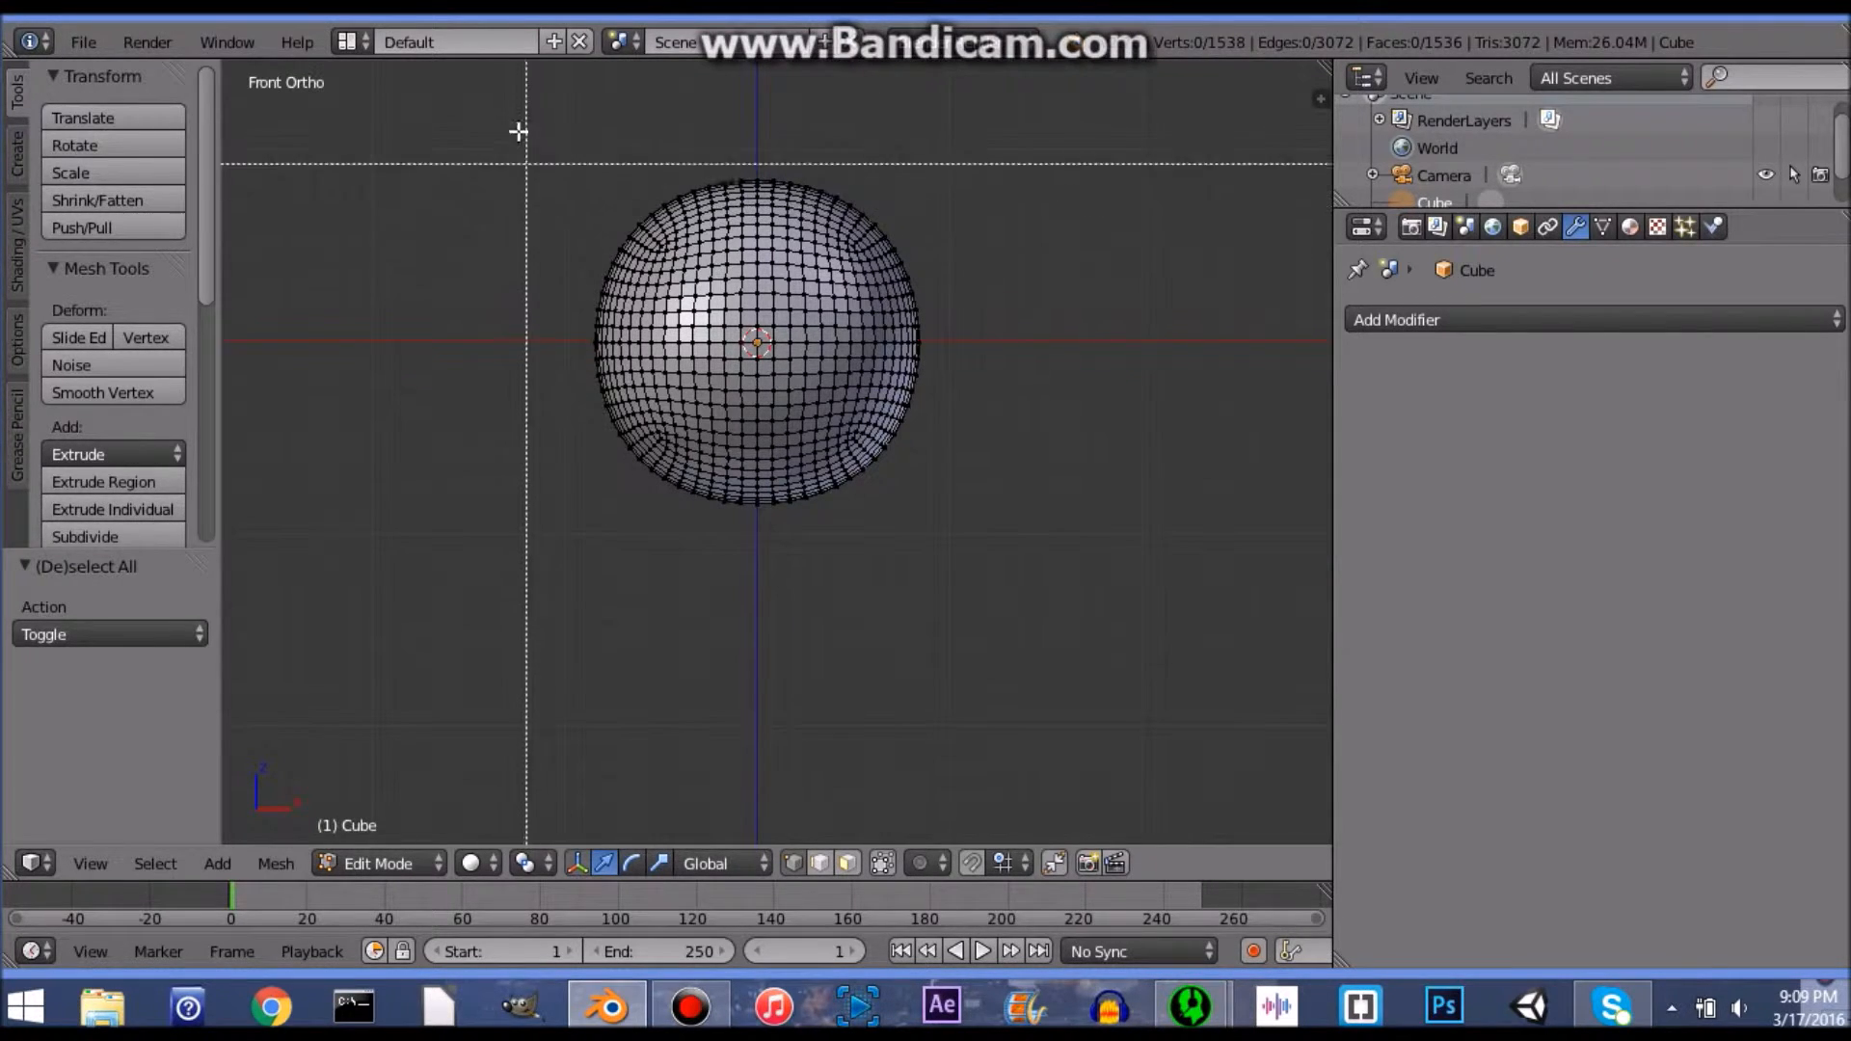
drag(517, 119, 750, 595)
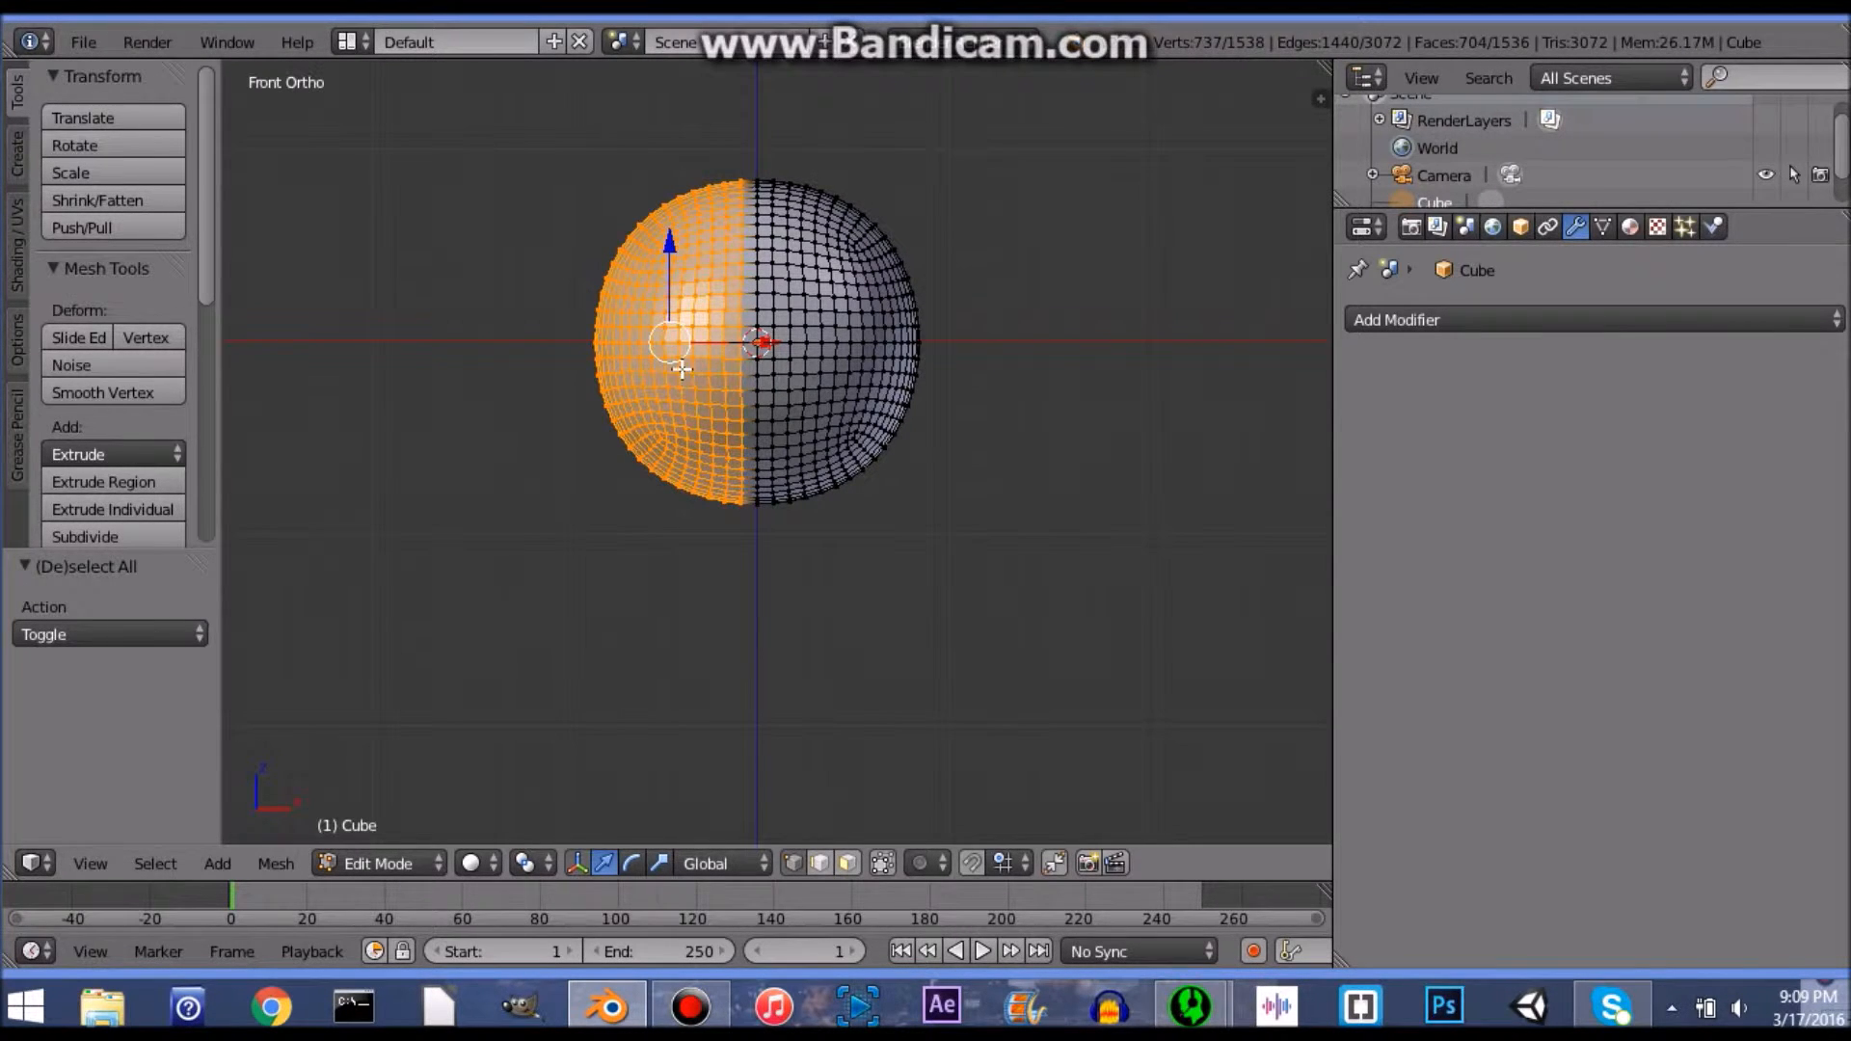
key(x)
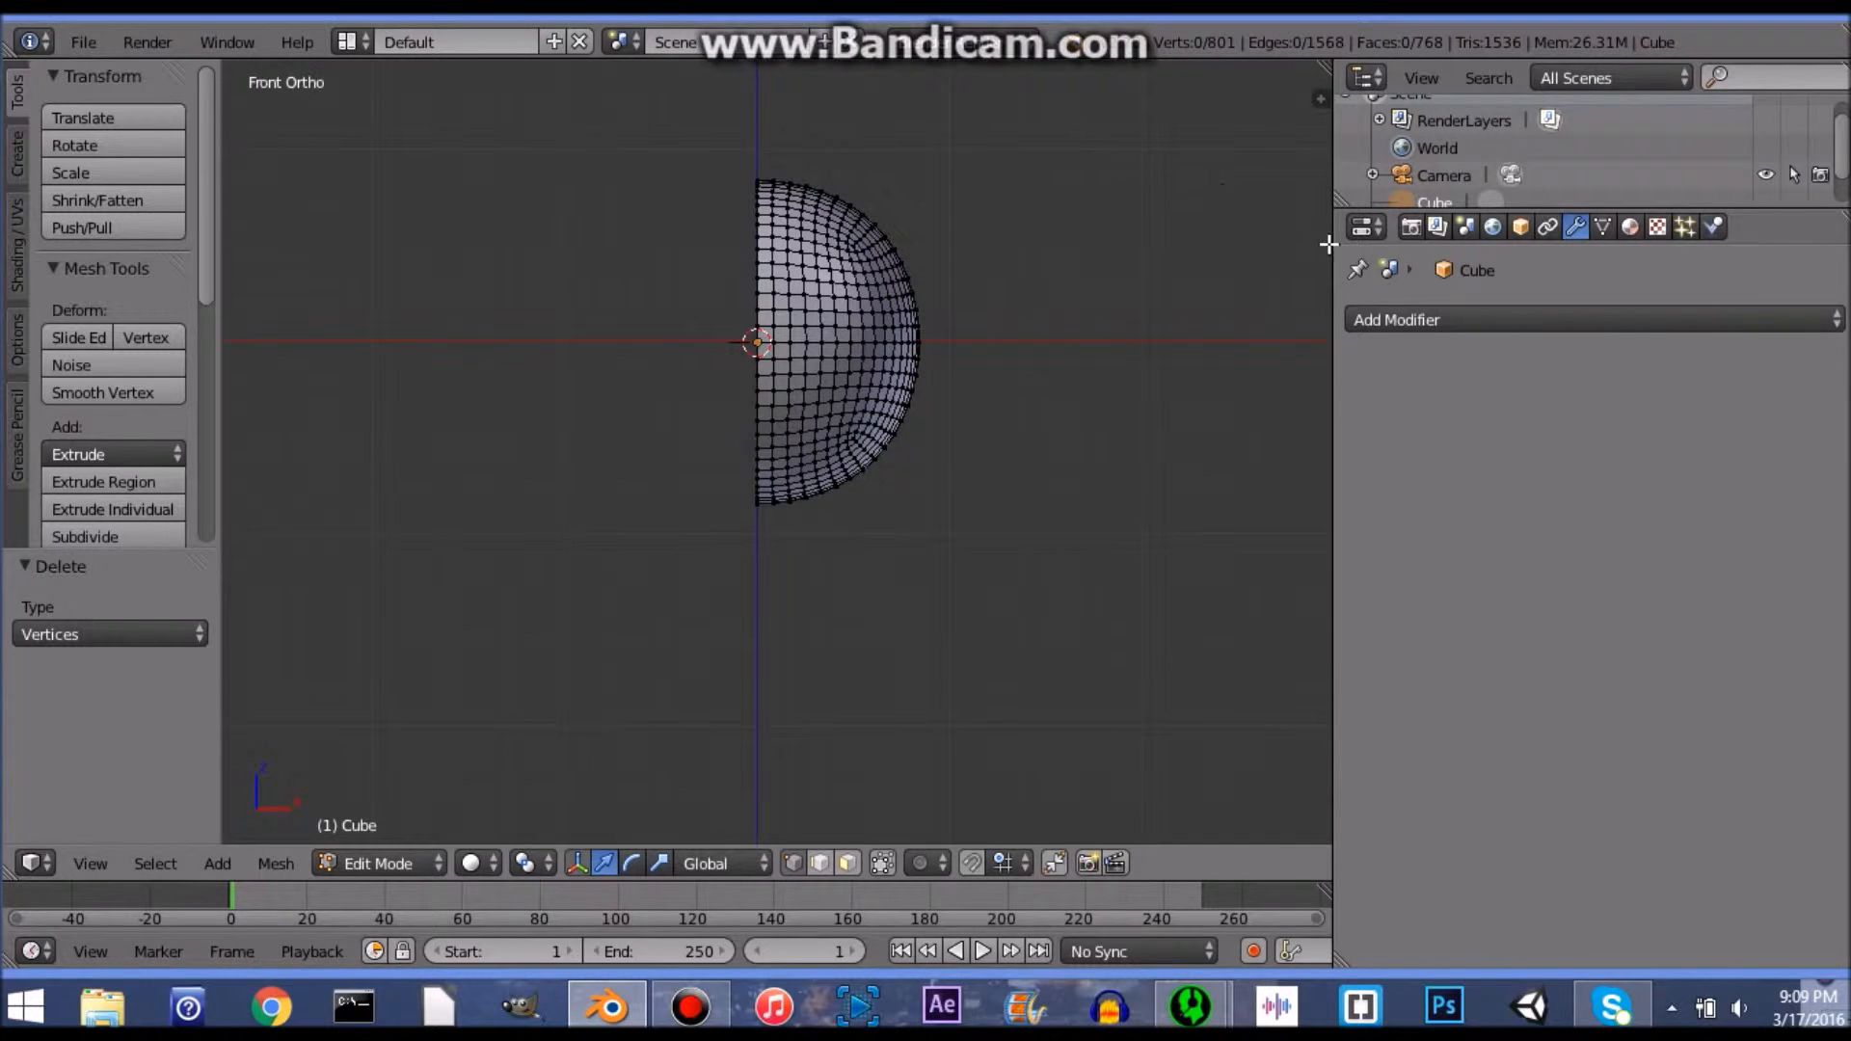
click(1402, 316)
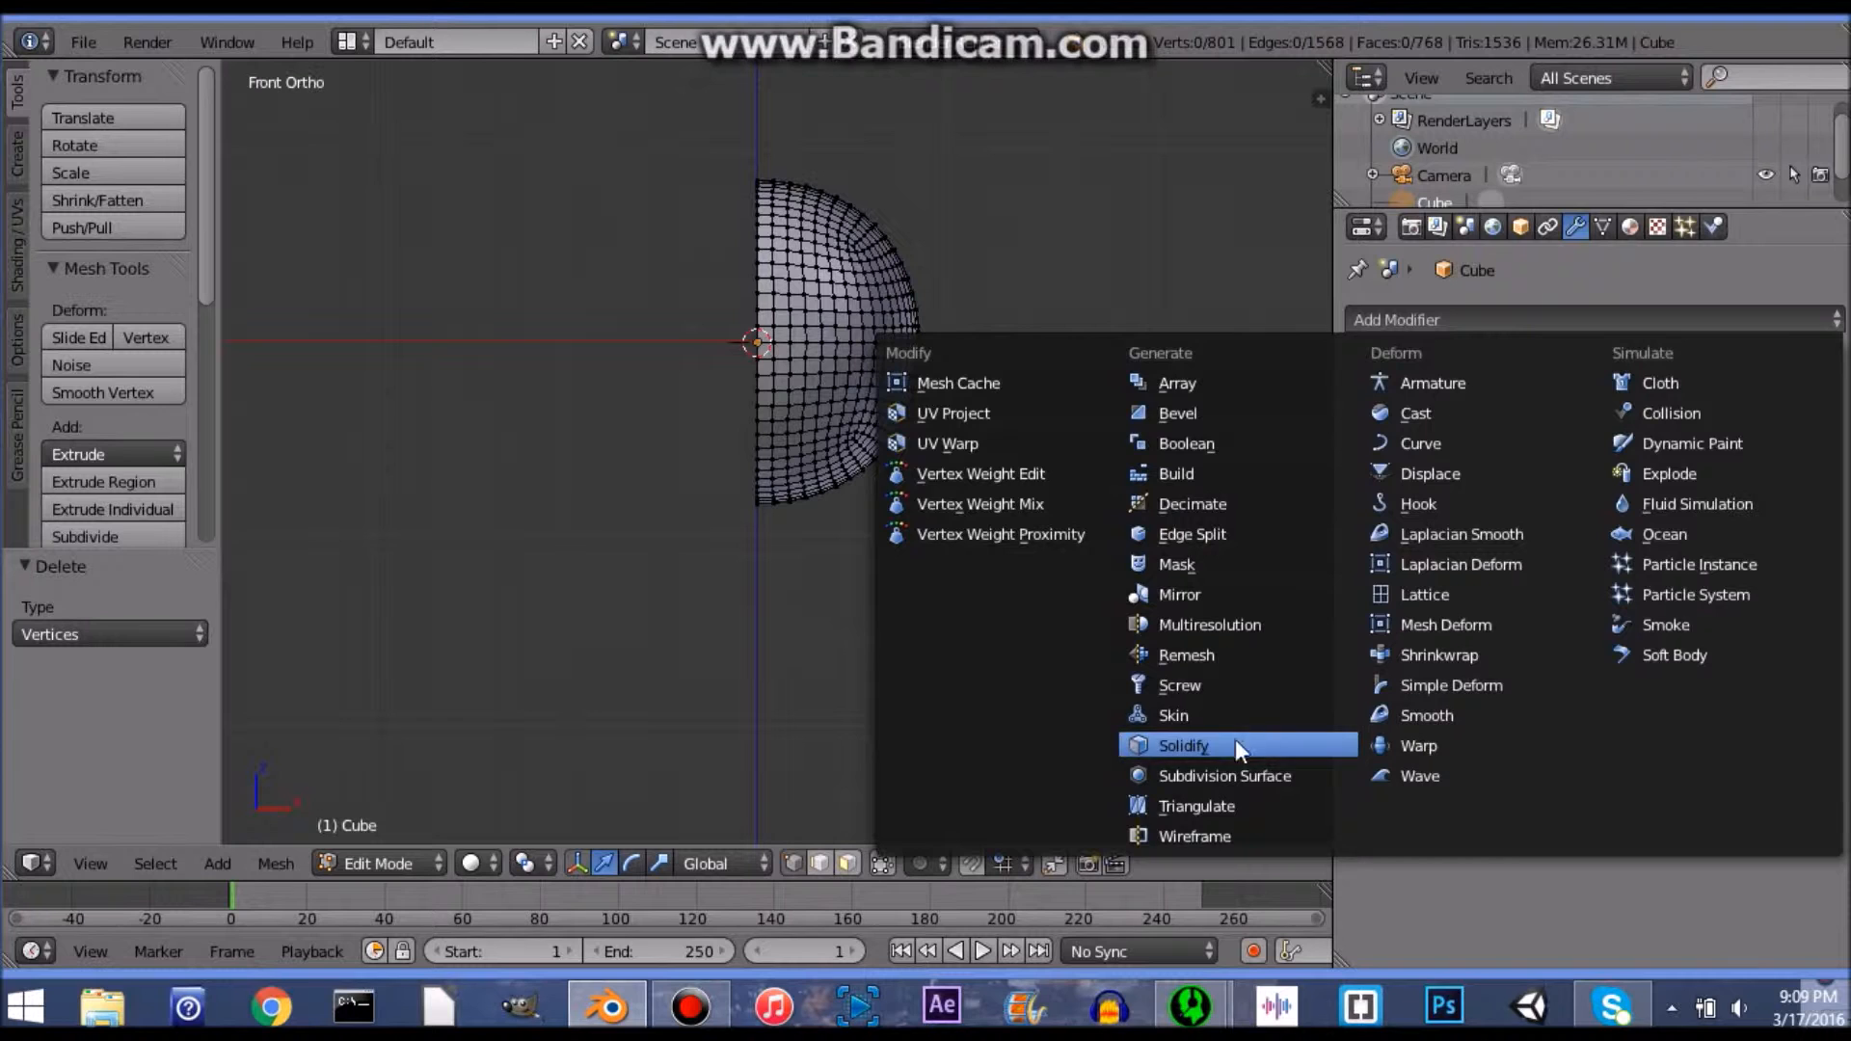
click(1238, 776)
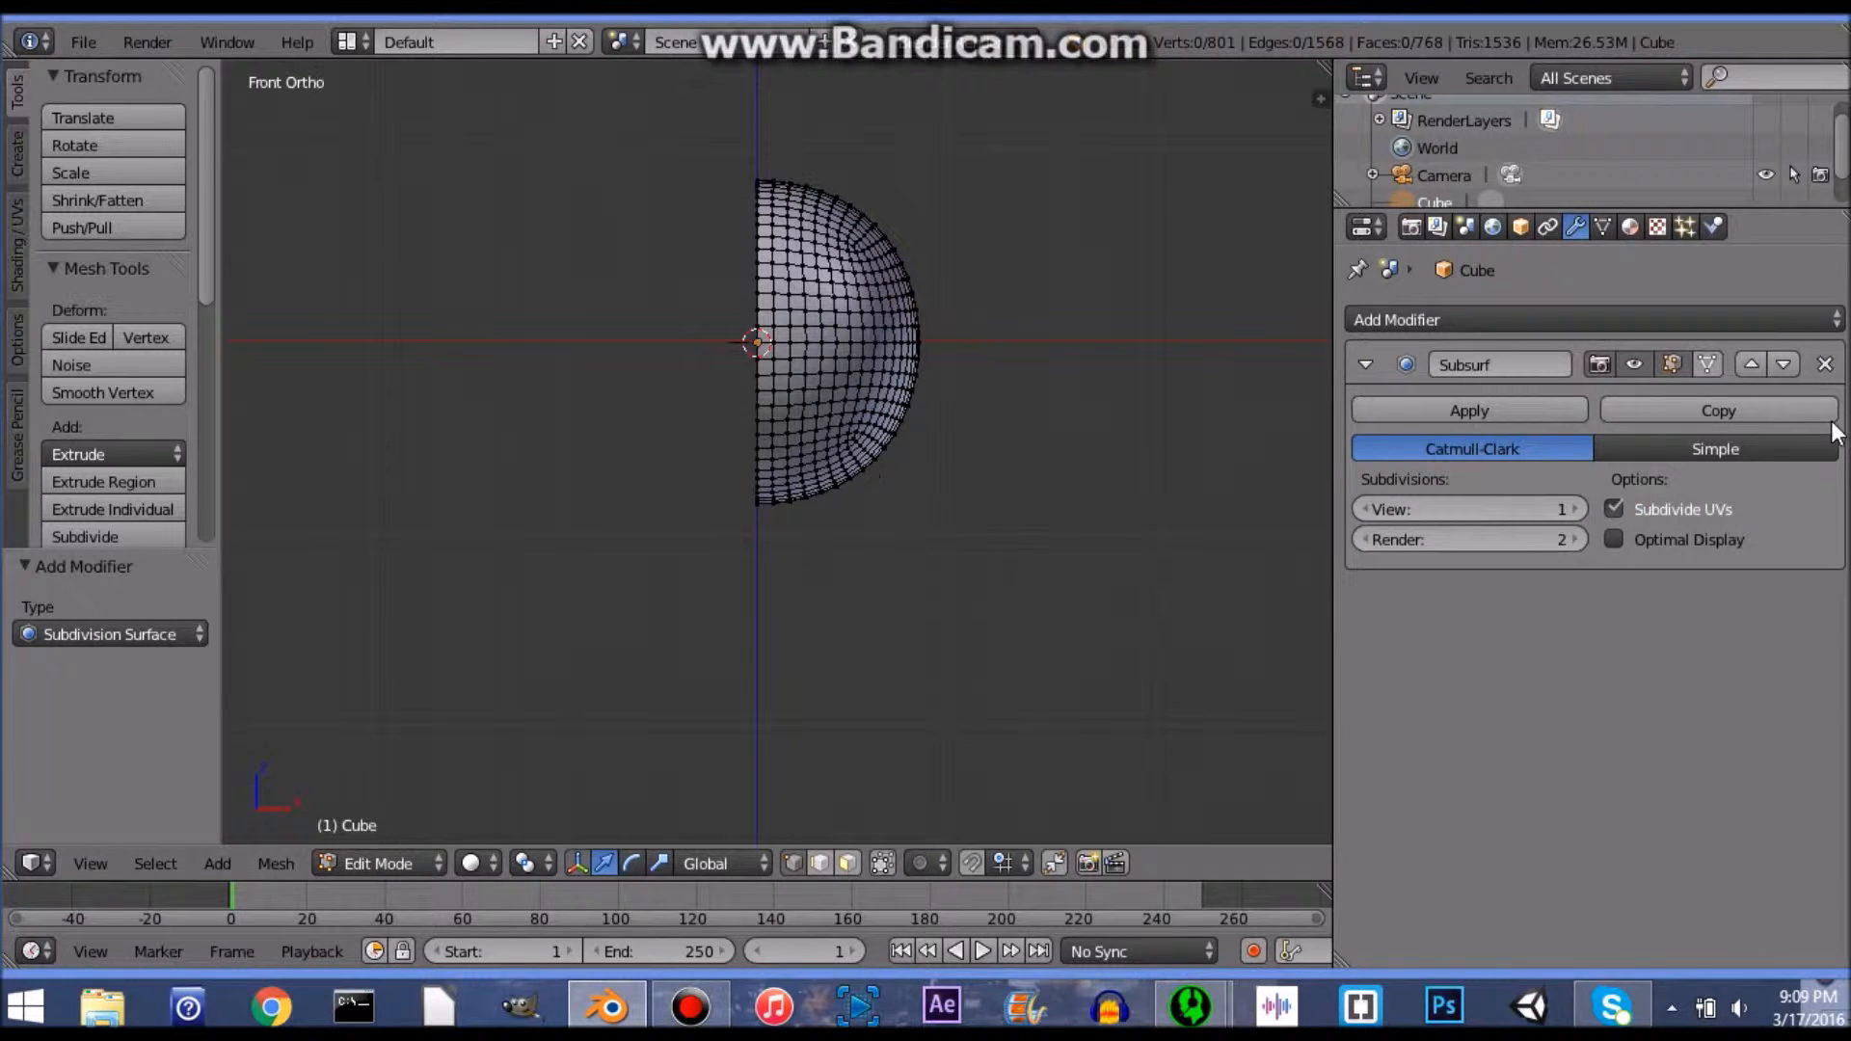
click(1826, 367)
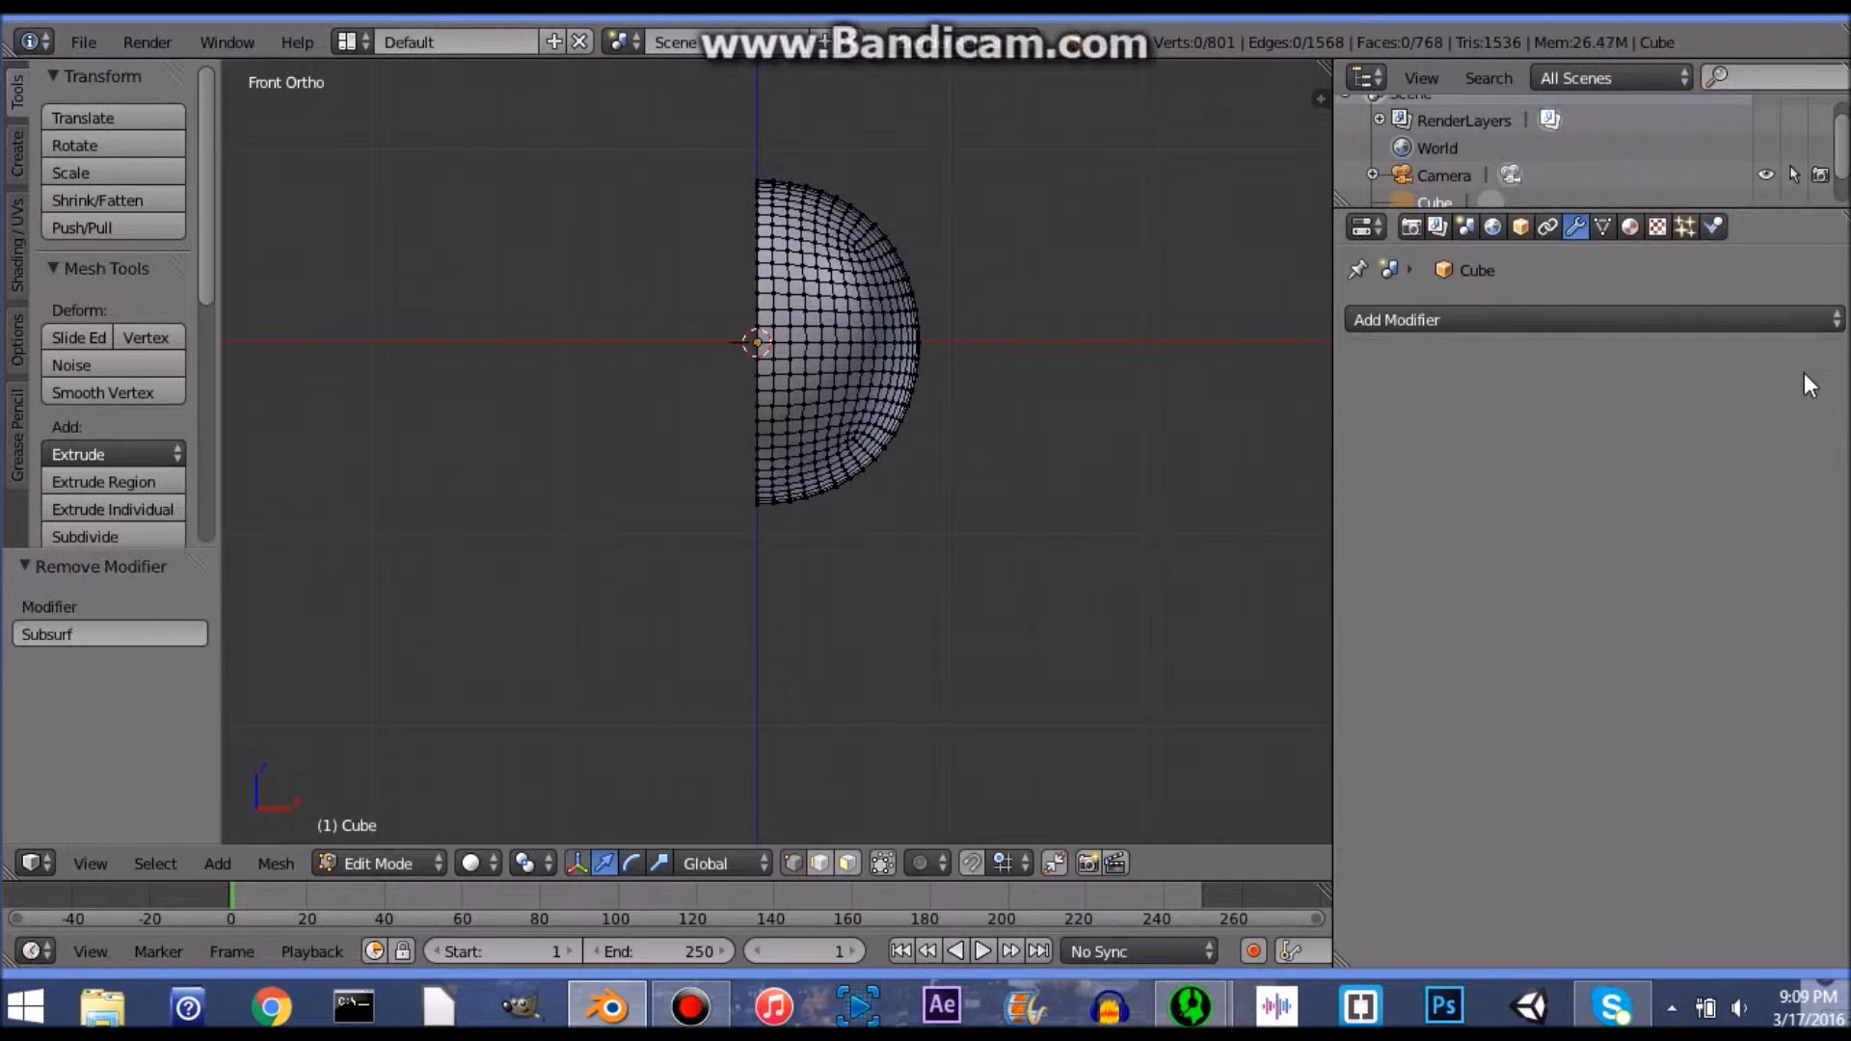
Step: Add a Mirror modifier on the X axis with Clipping enabled and the editing cage shown on the mirrored half
click(1644, 322)
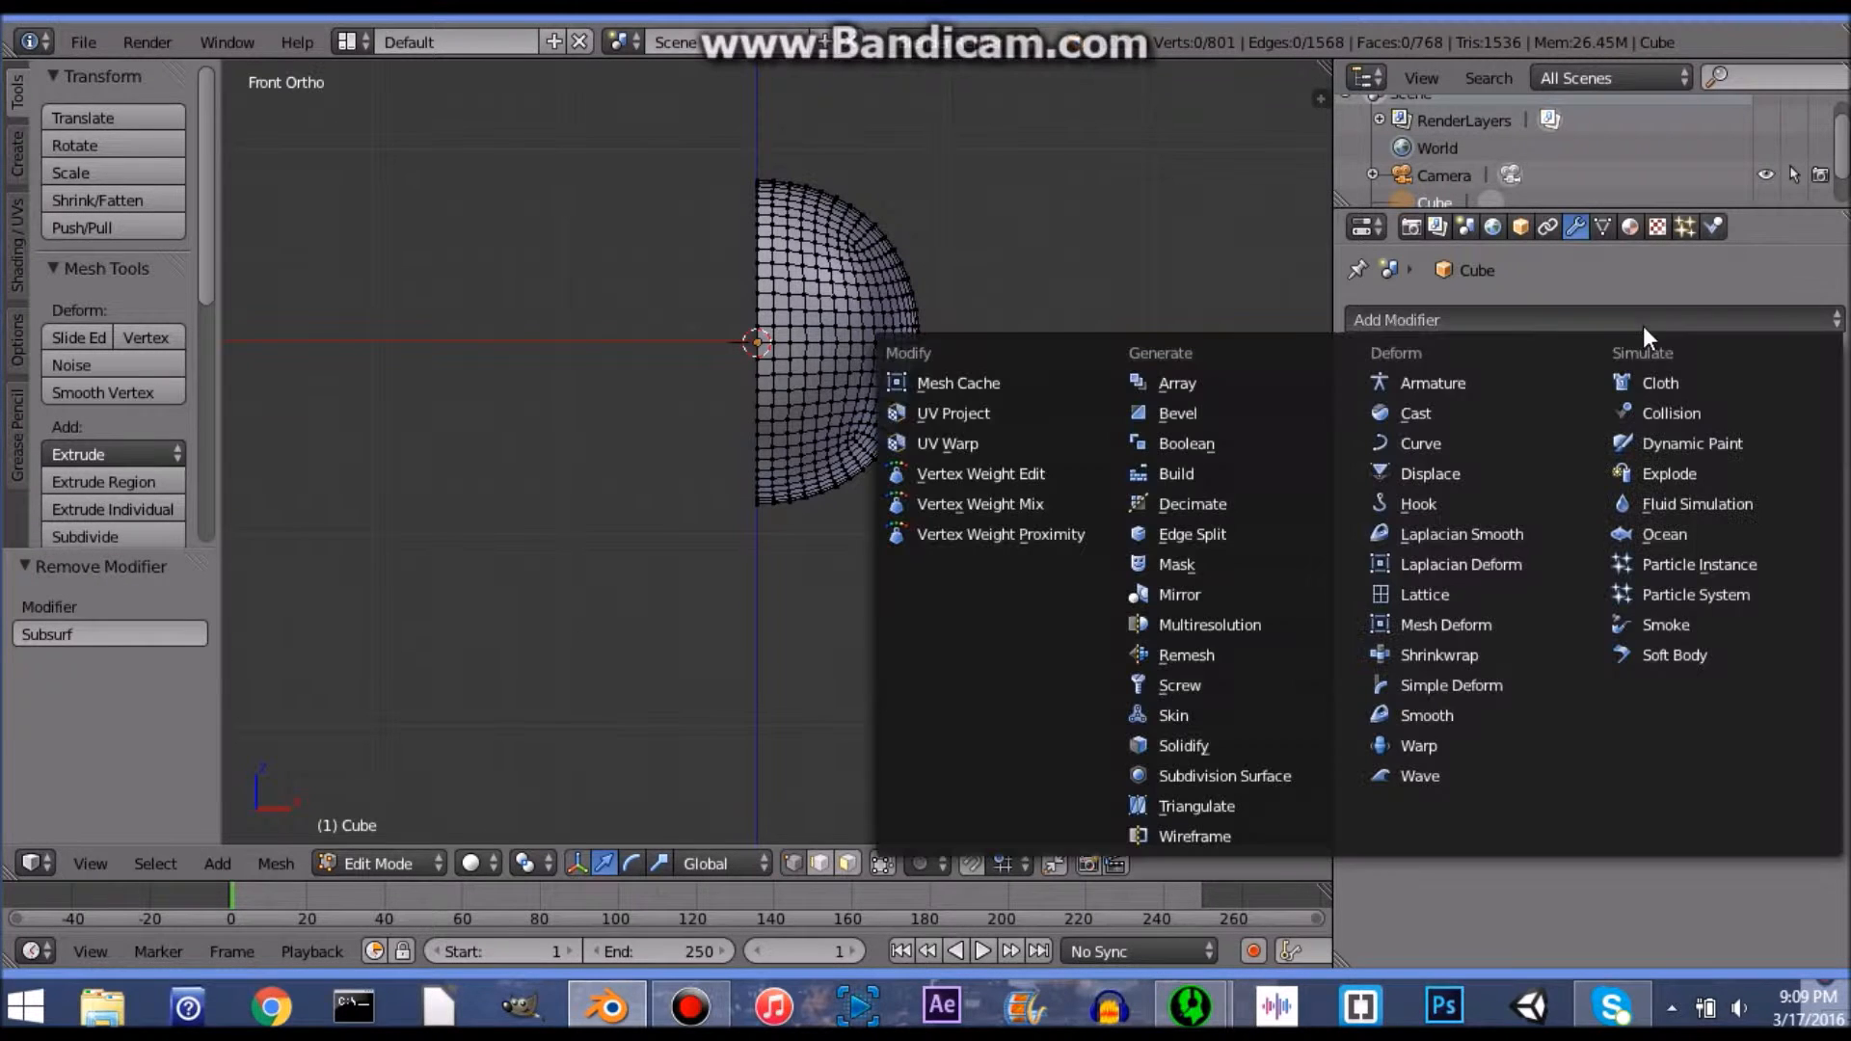
click(1225, 594)
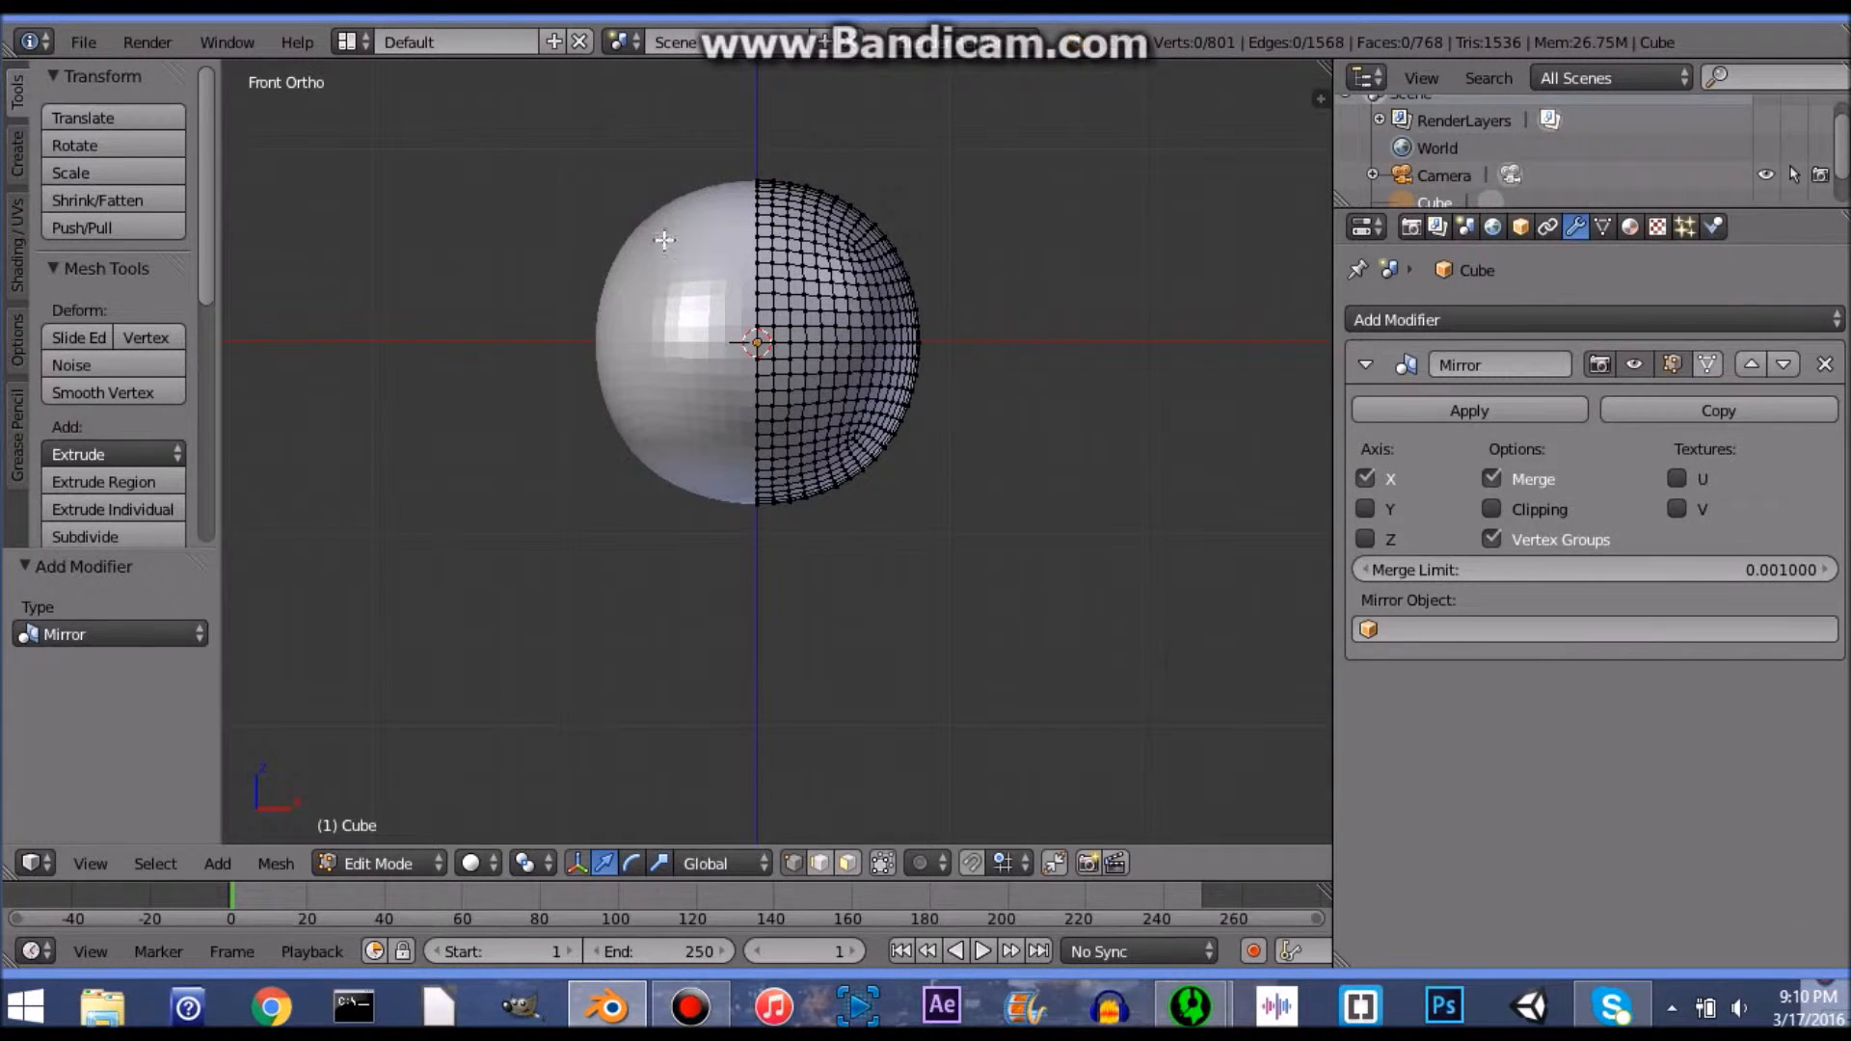
scroll(733, 277, down, 5)
scroll(737, 396, up, 7)
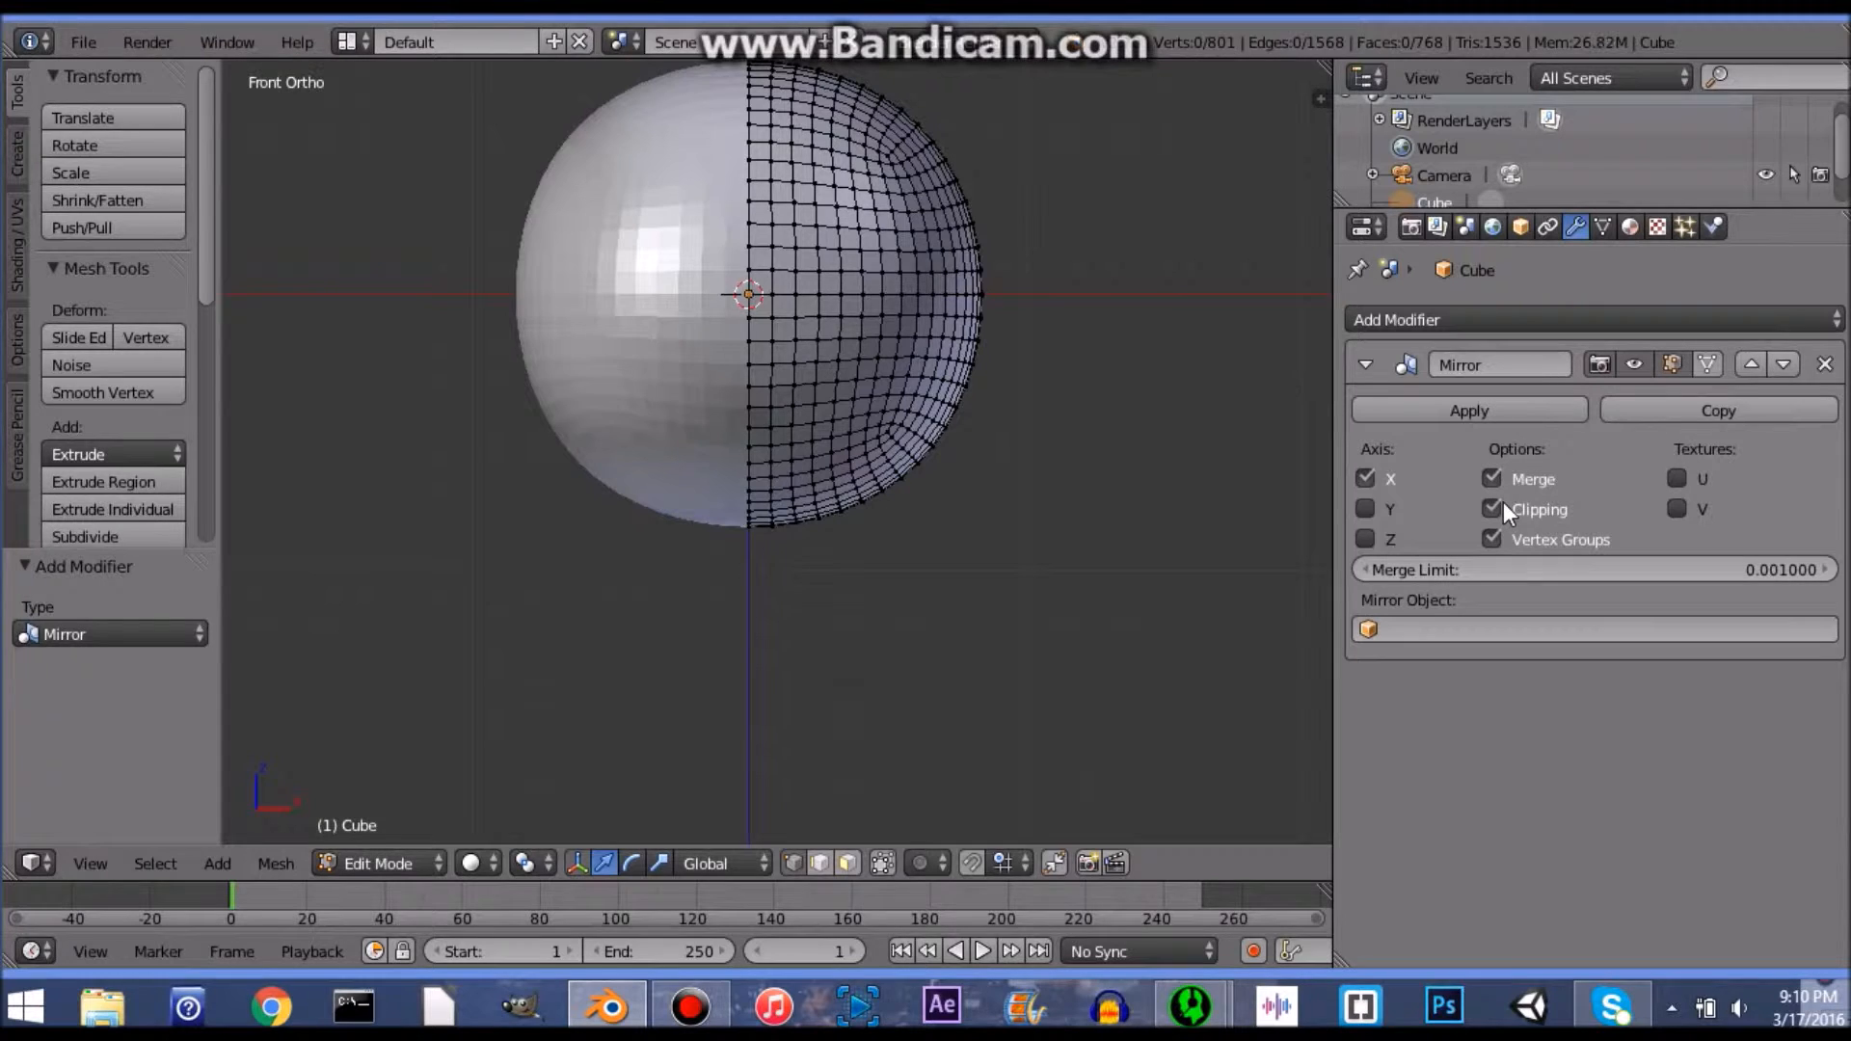
click(1709, 364)
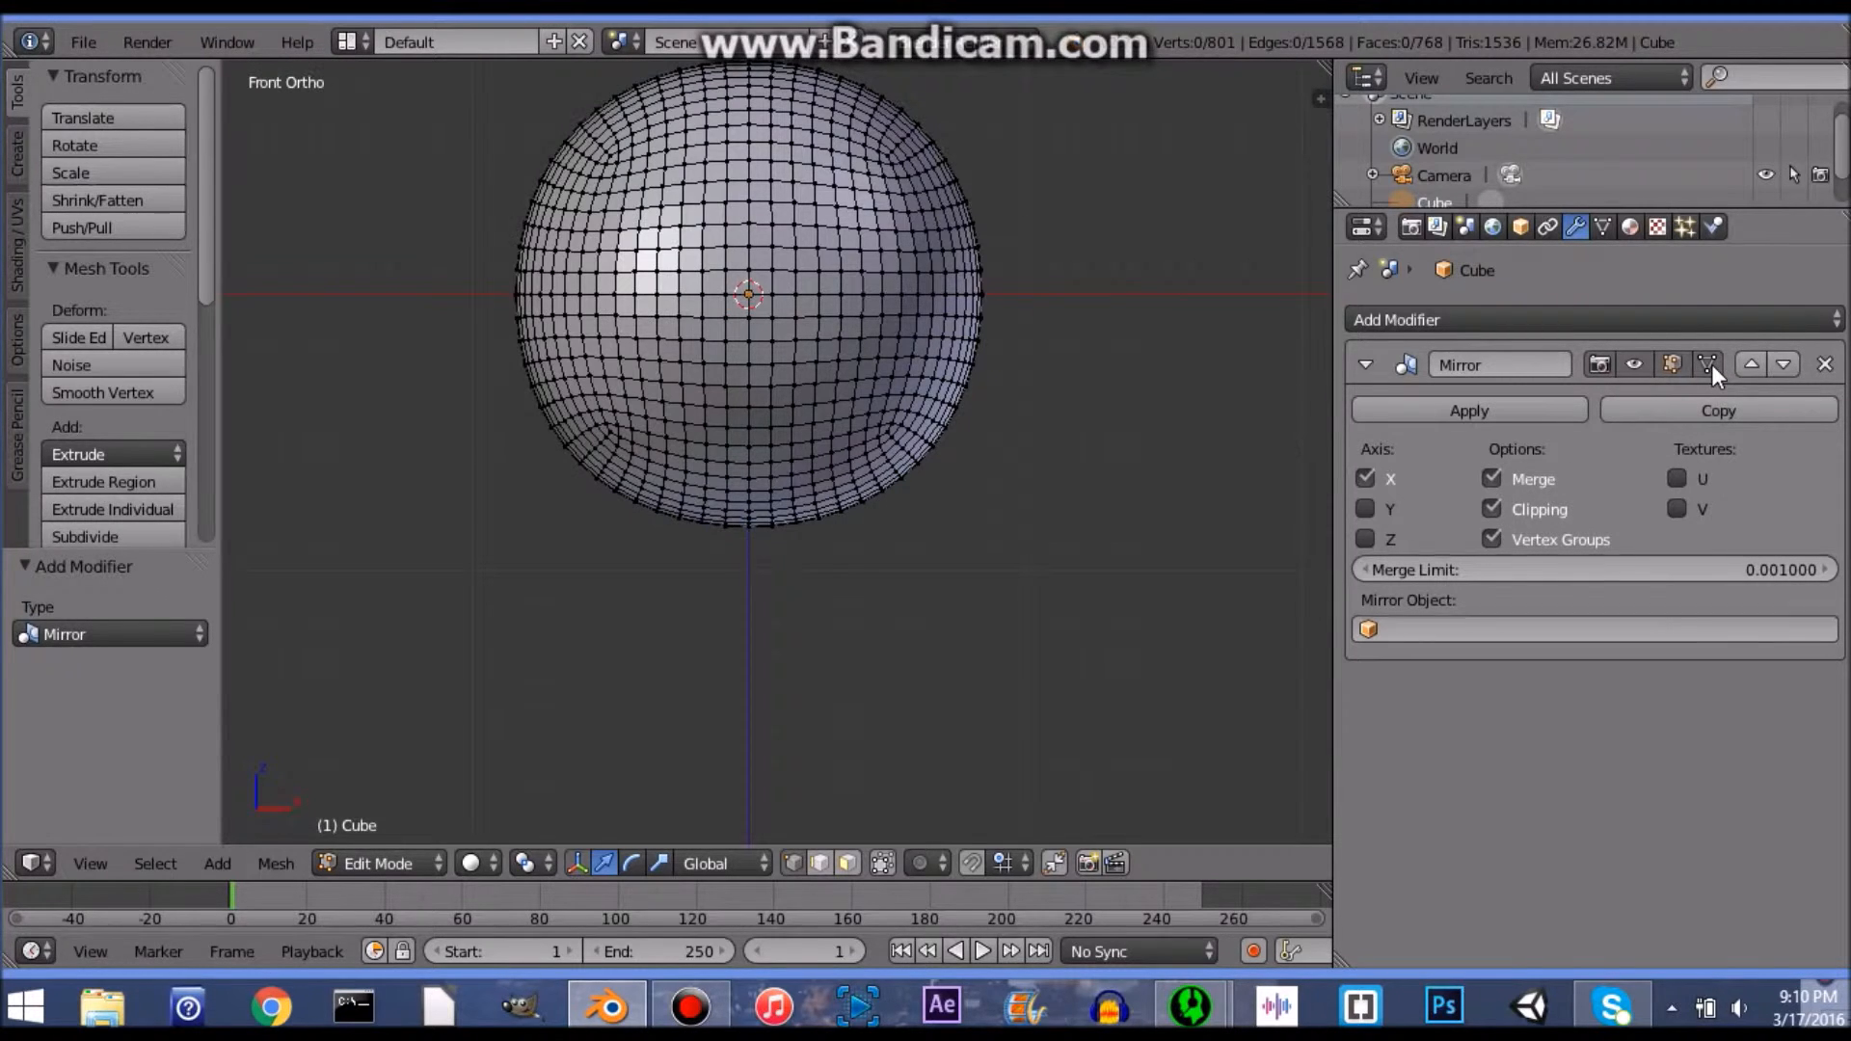
Step: Limit selection to visible geometry and select a single vertex on the front of the mesh
scroll(1000, 392, down, 3)
middle_drag(1000, 393, 1070, 720)
scroll(879, 447, up, 4)
click(881, 863)
scroll(1086, 331, up, 3)
right_click(1037, 357)
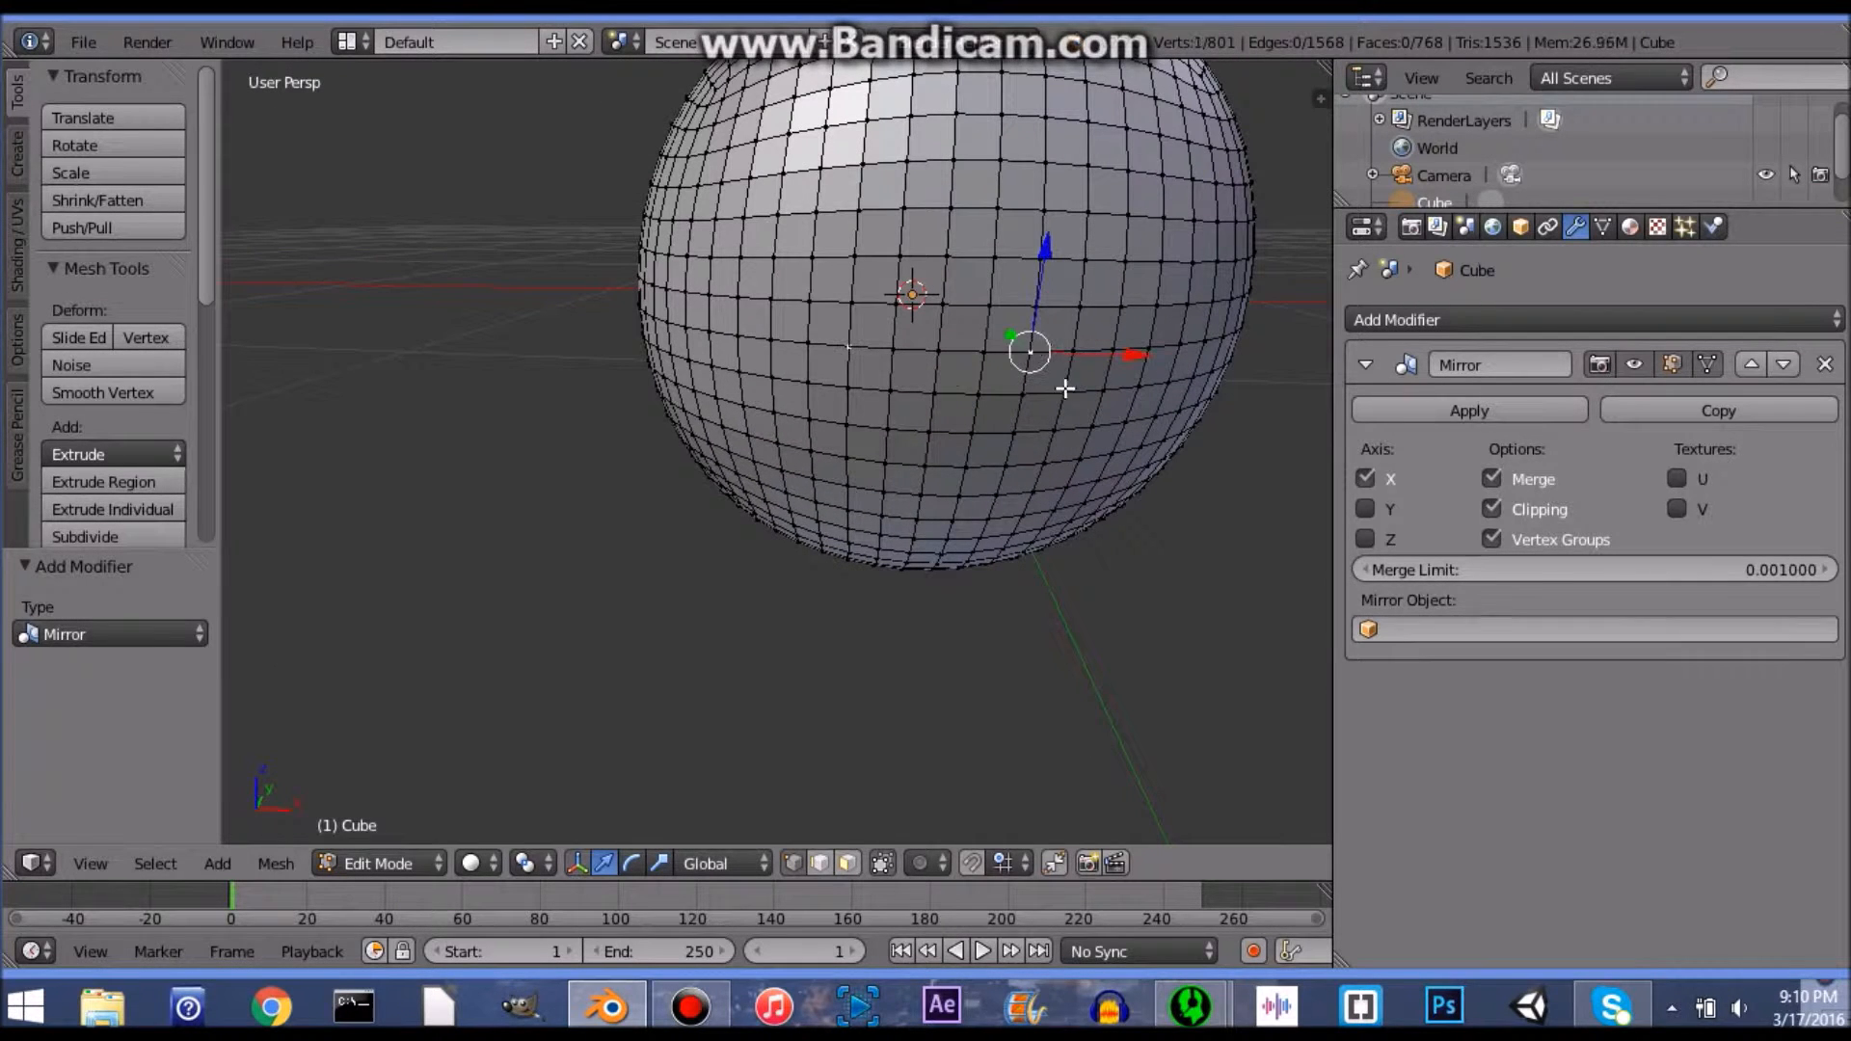
scroll(1047, 365, down, 2)
middle_drag(1046, 365, 1091, 439)
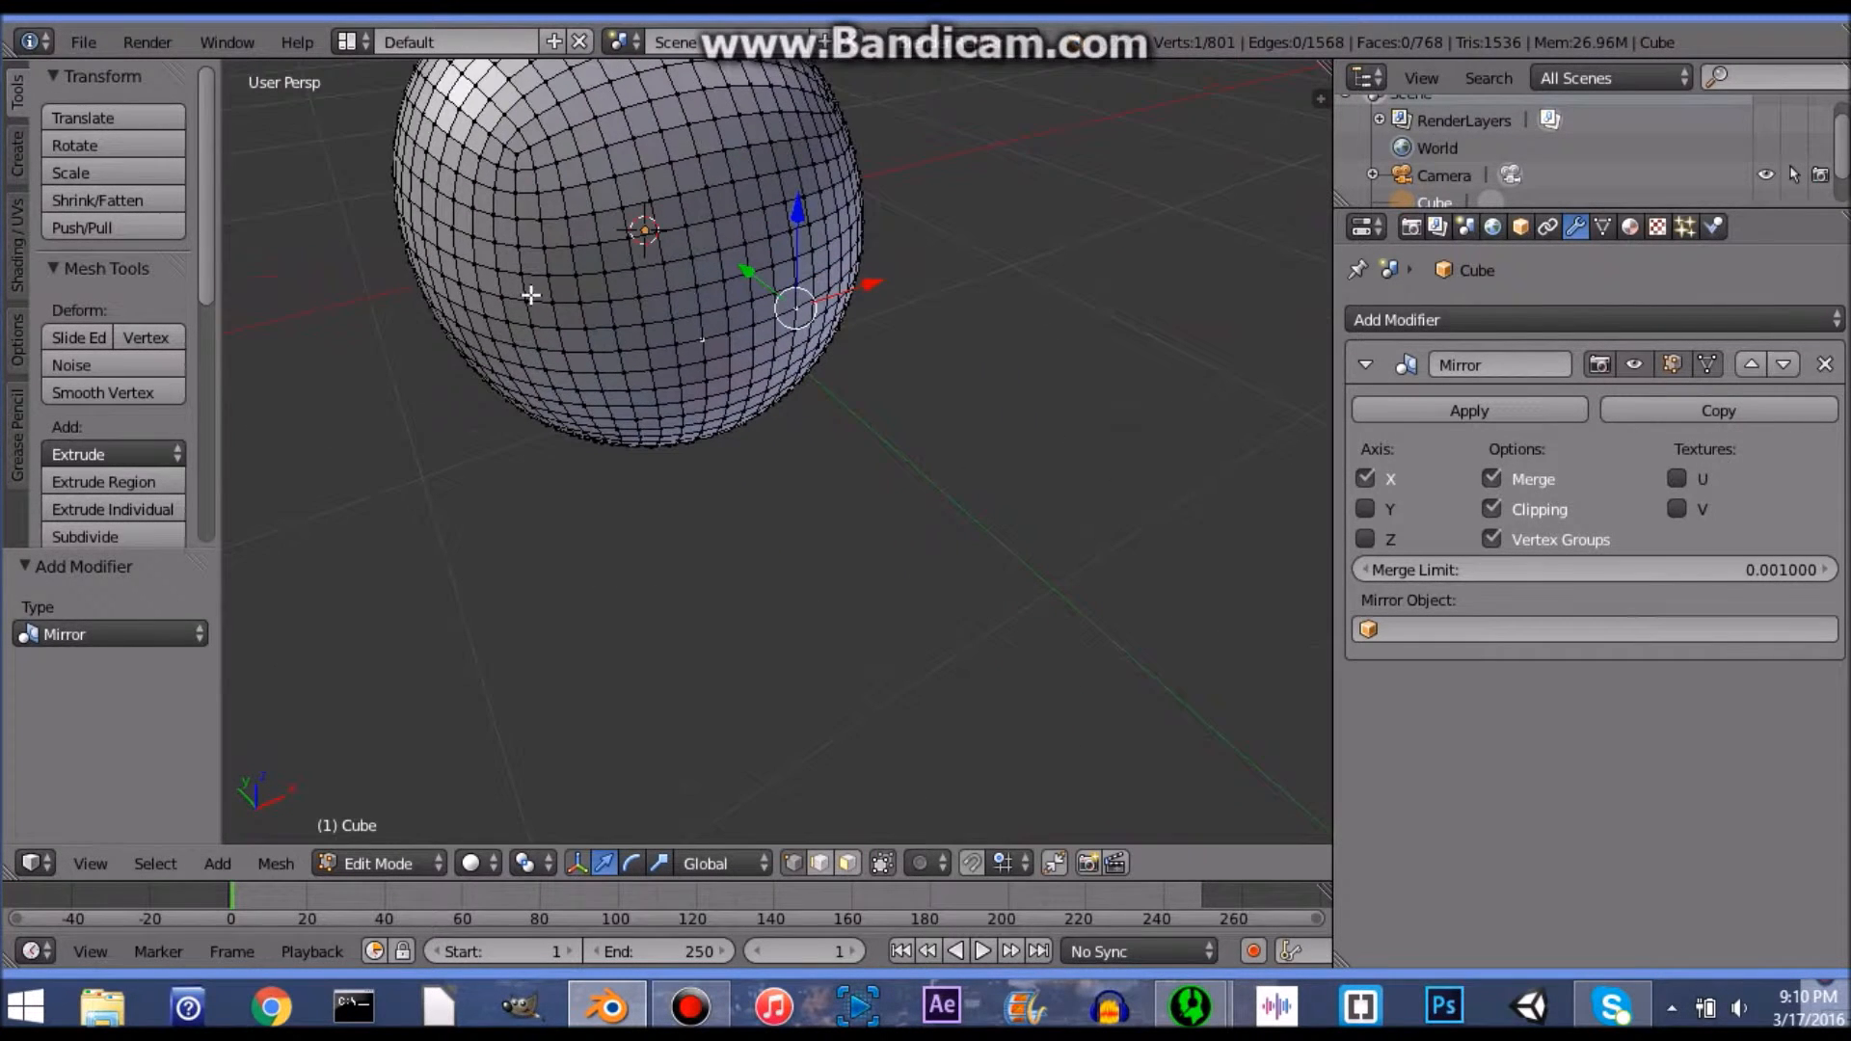
Step: Try edge selection by selecting single edges on the real half of the mirrored mesh
click(833, 864)
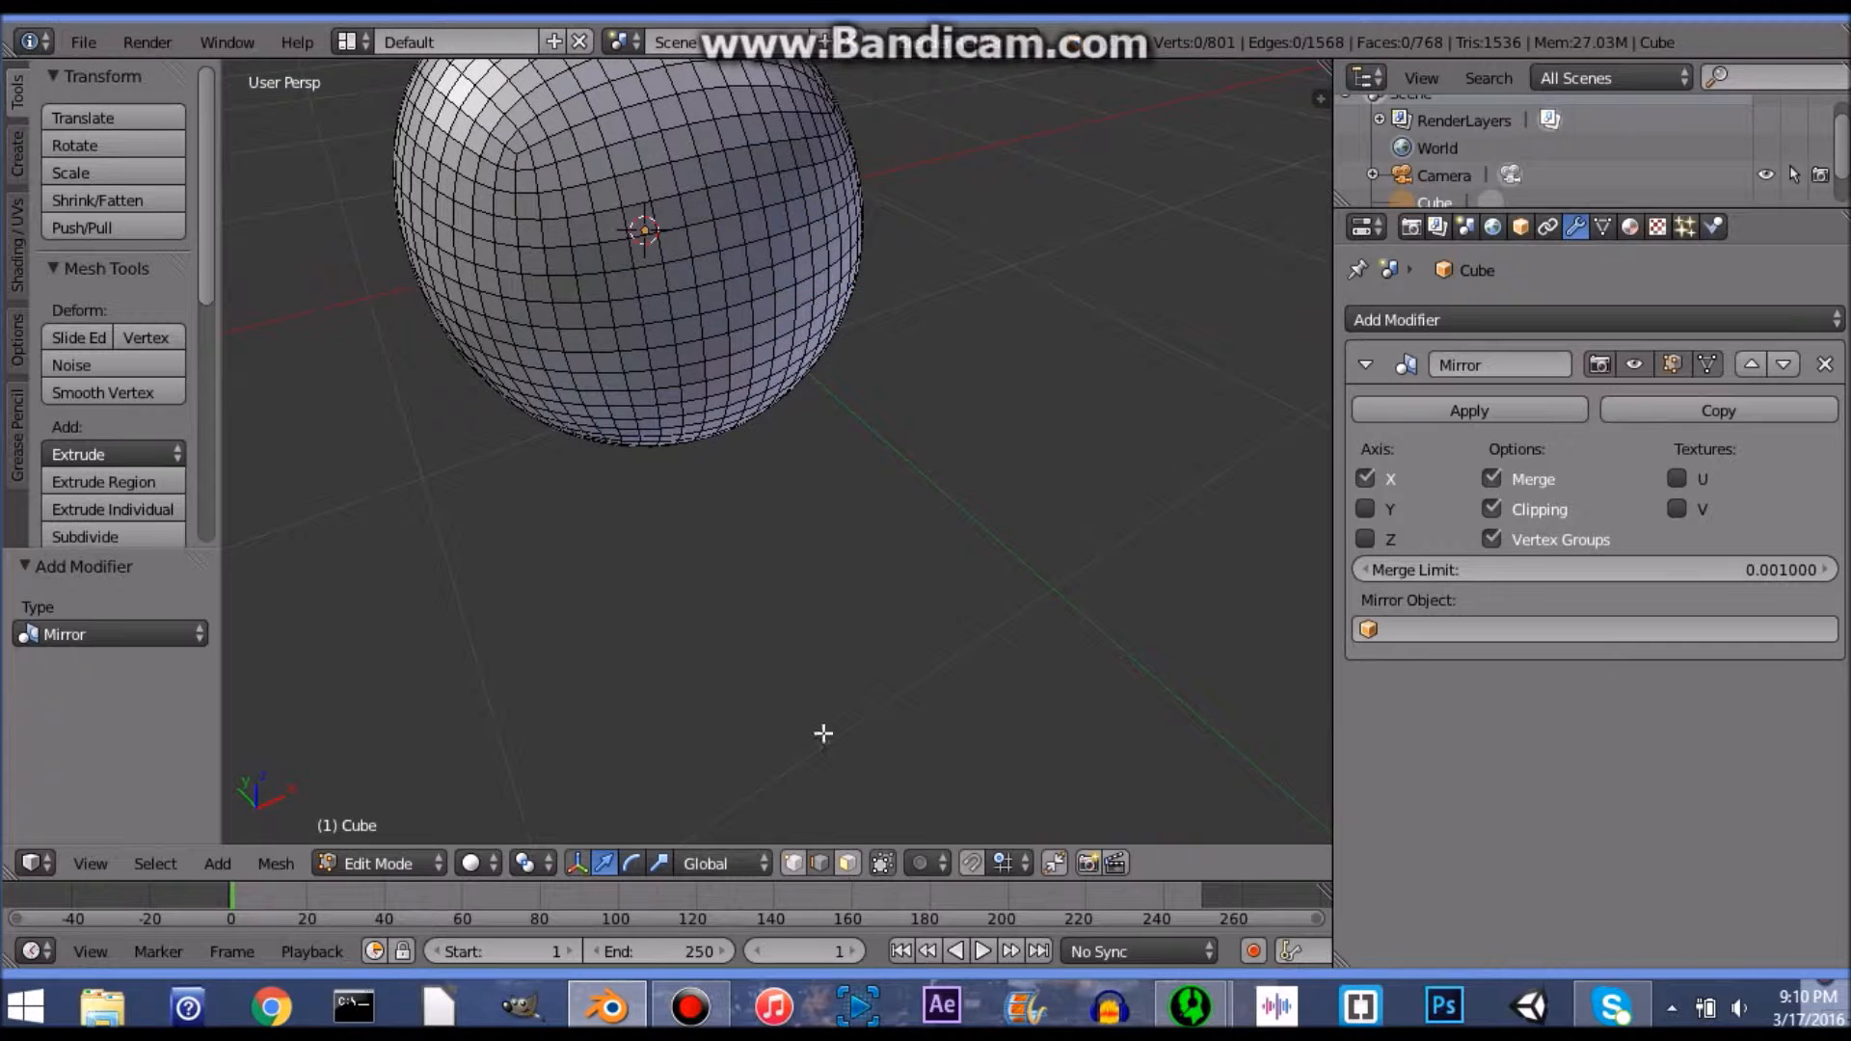
right_click(756, 249)
right_click(819, 202)
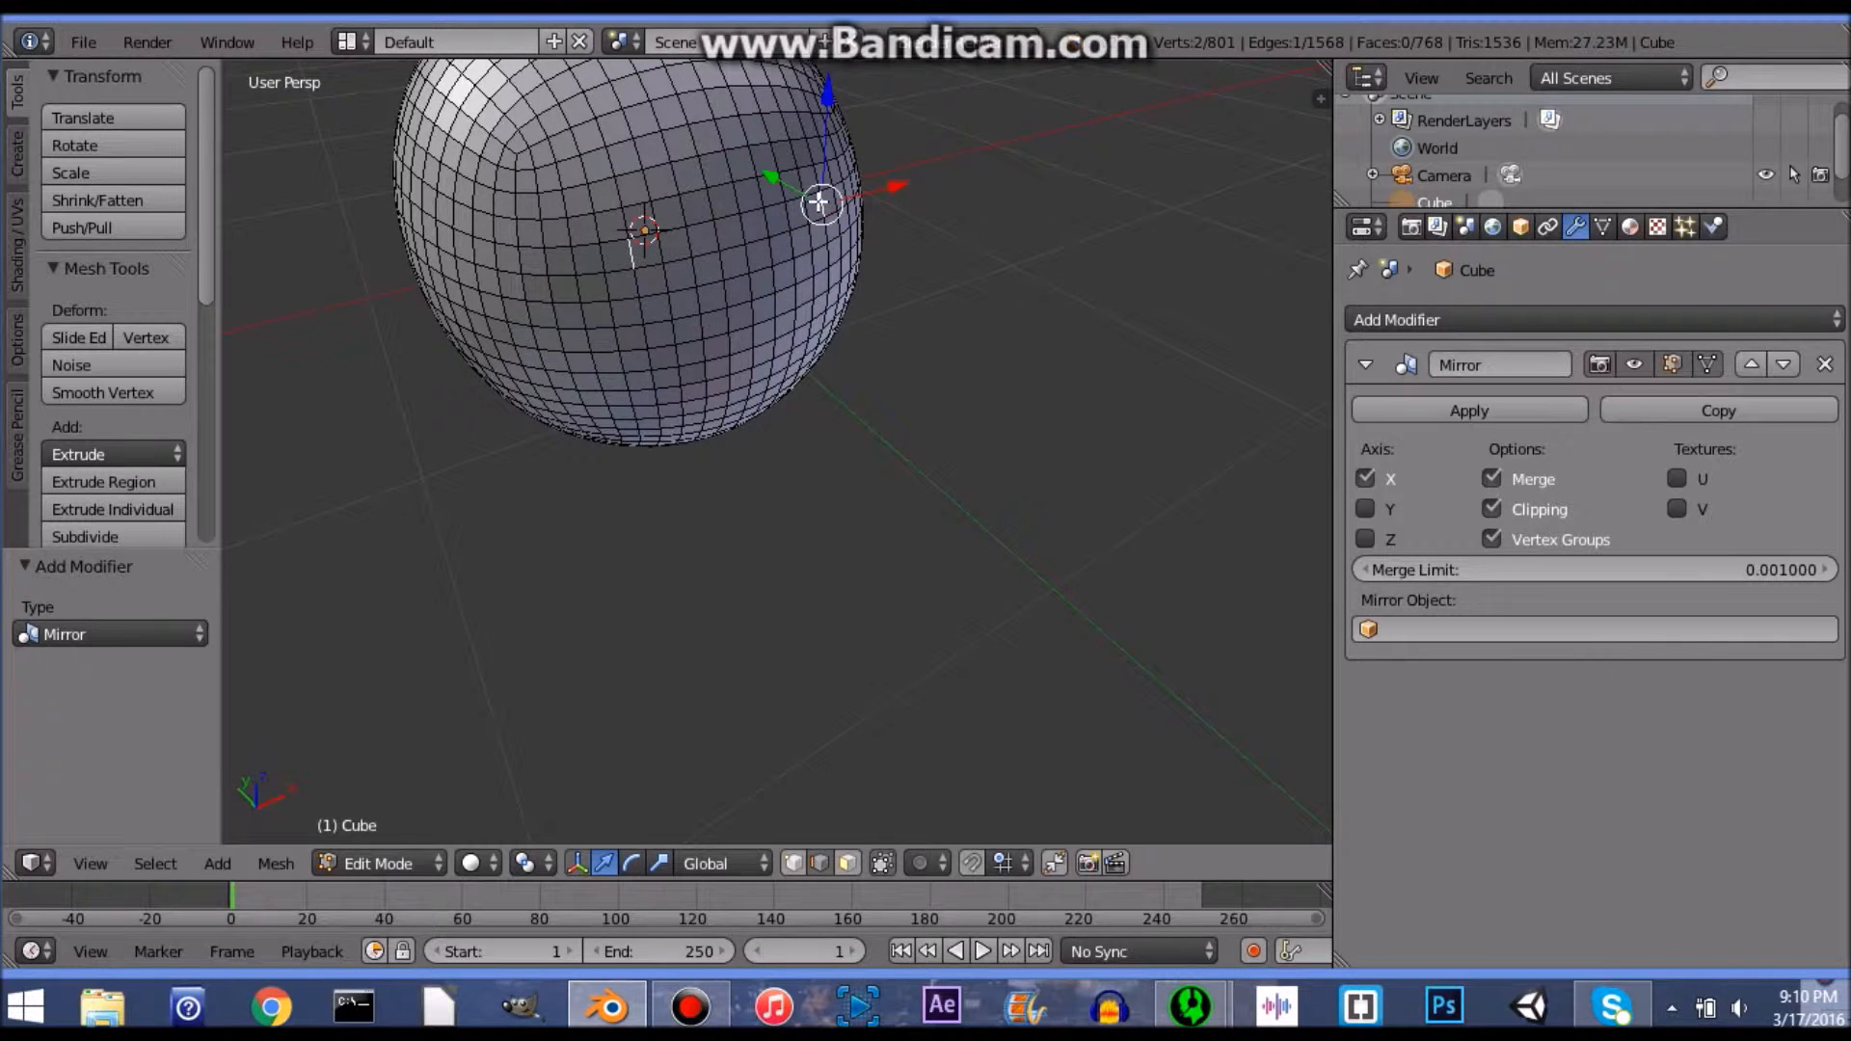
Step: Try face selection by selecting single faces on the real half of the mirrored mesh
click(848, 863)
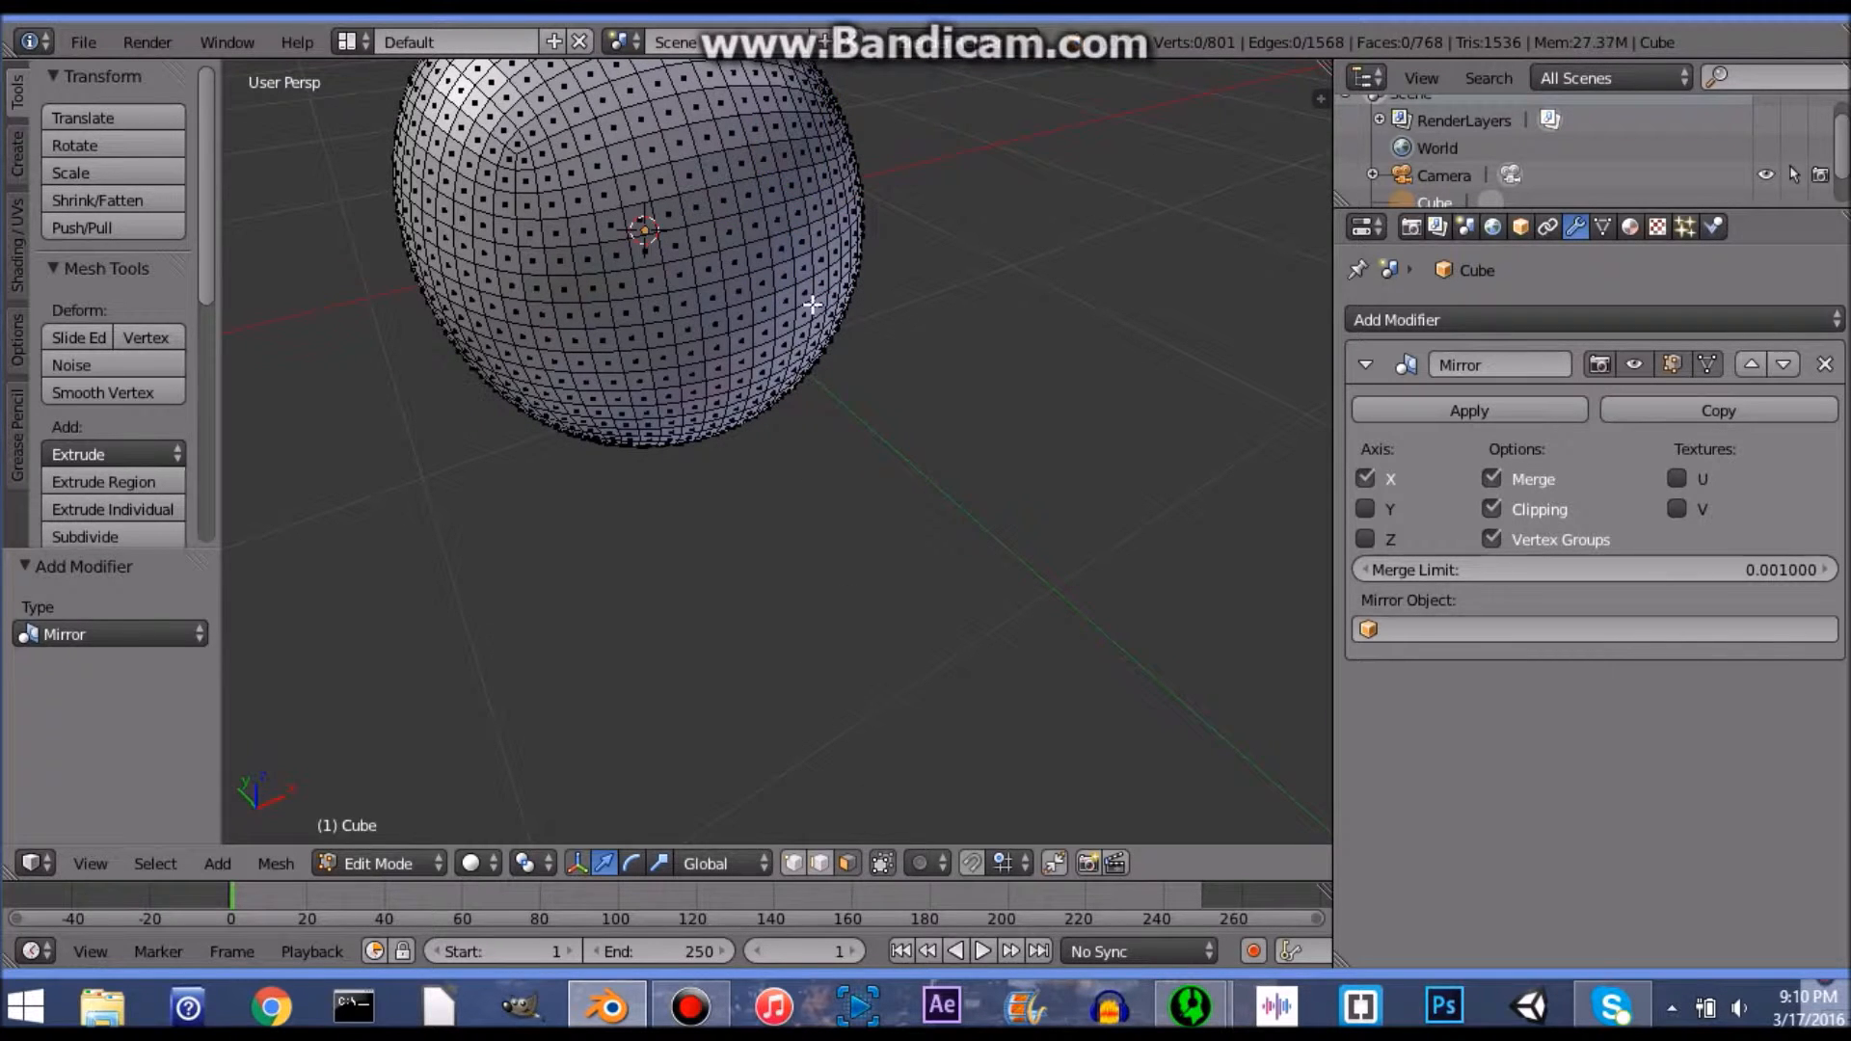
right_click(821, 174)
right_click(820, 263)
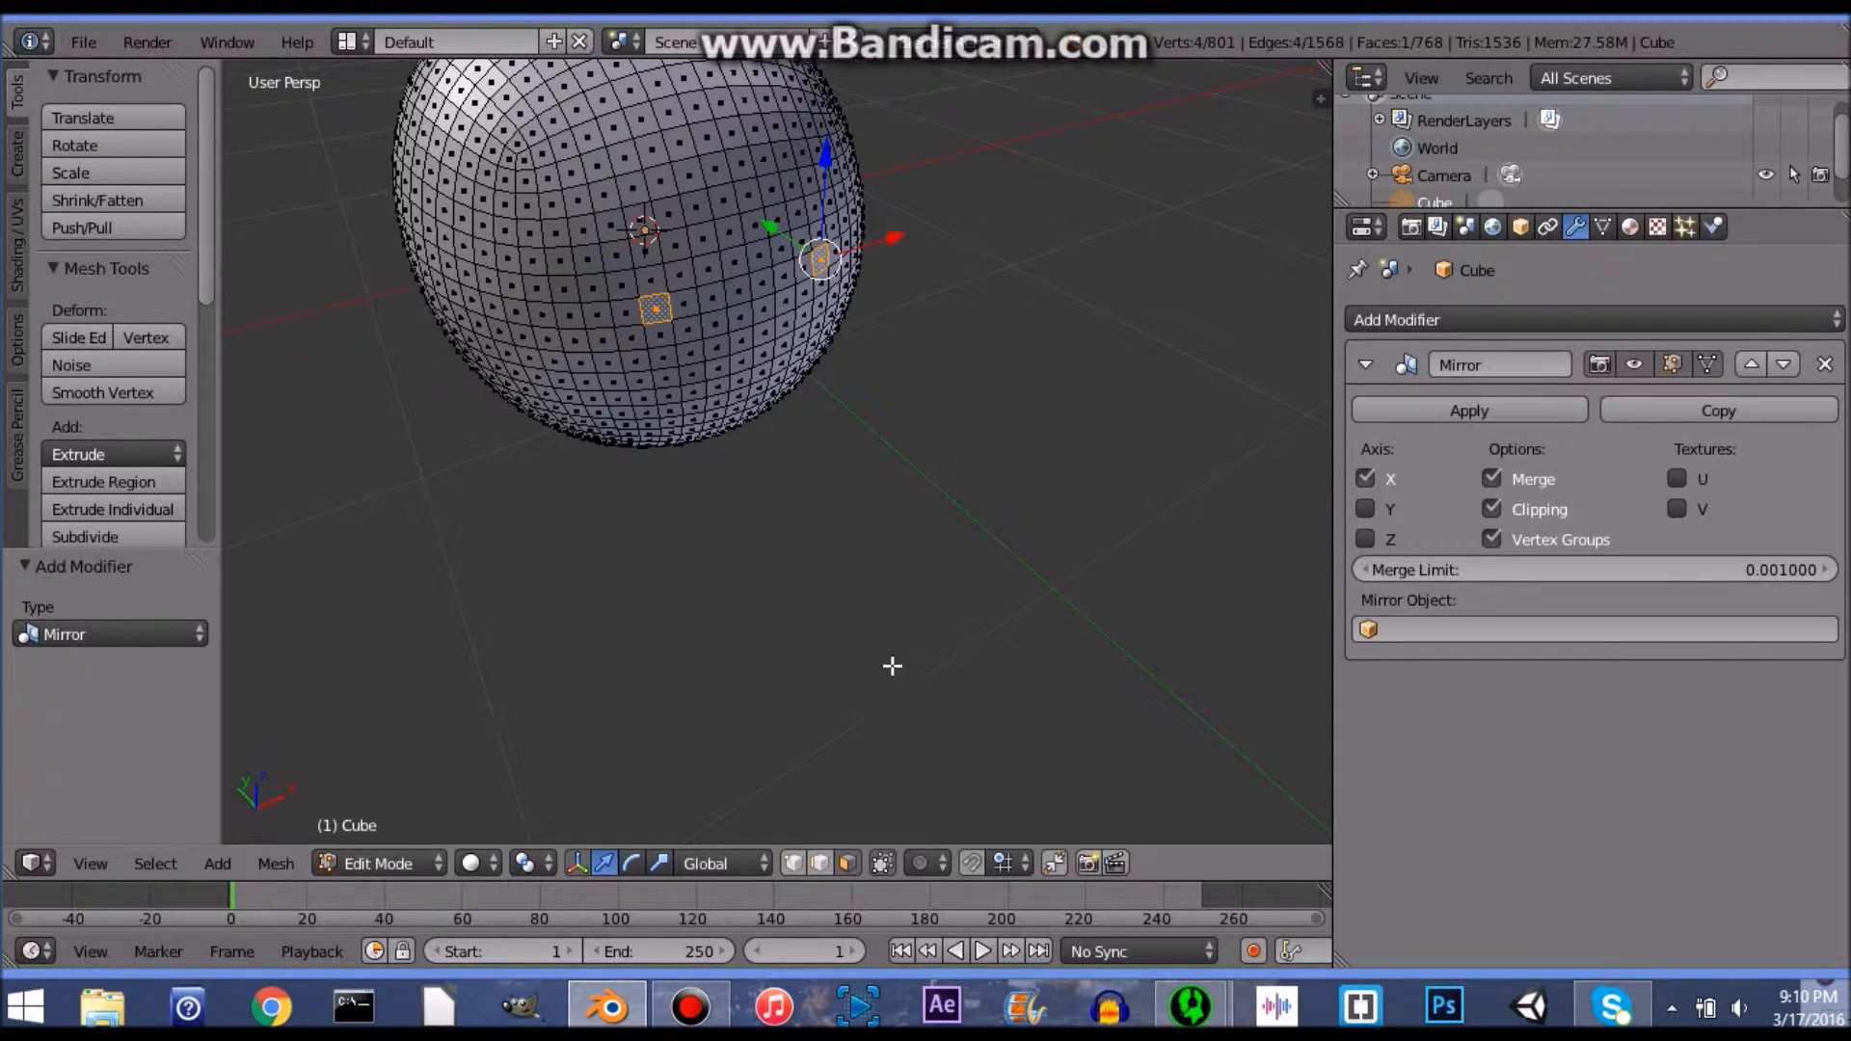
Step: Return to vertex selection, try pulling one front vertex about -0.301 along Y, and undo the move
click(817, 868)
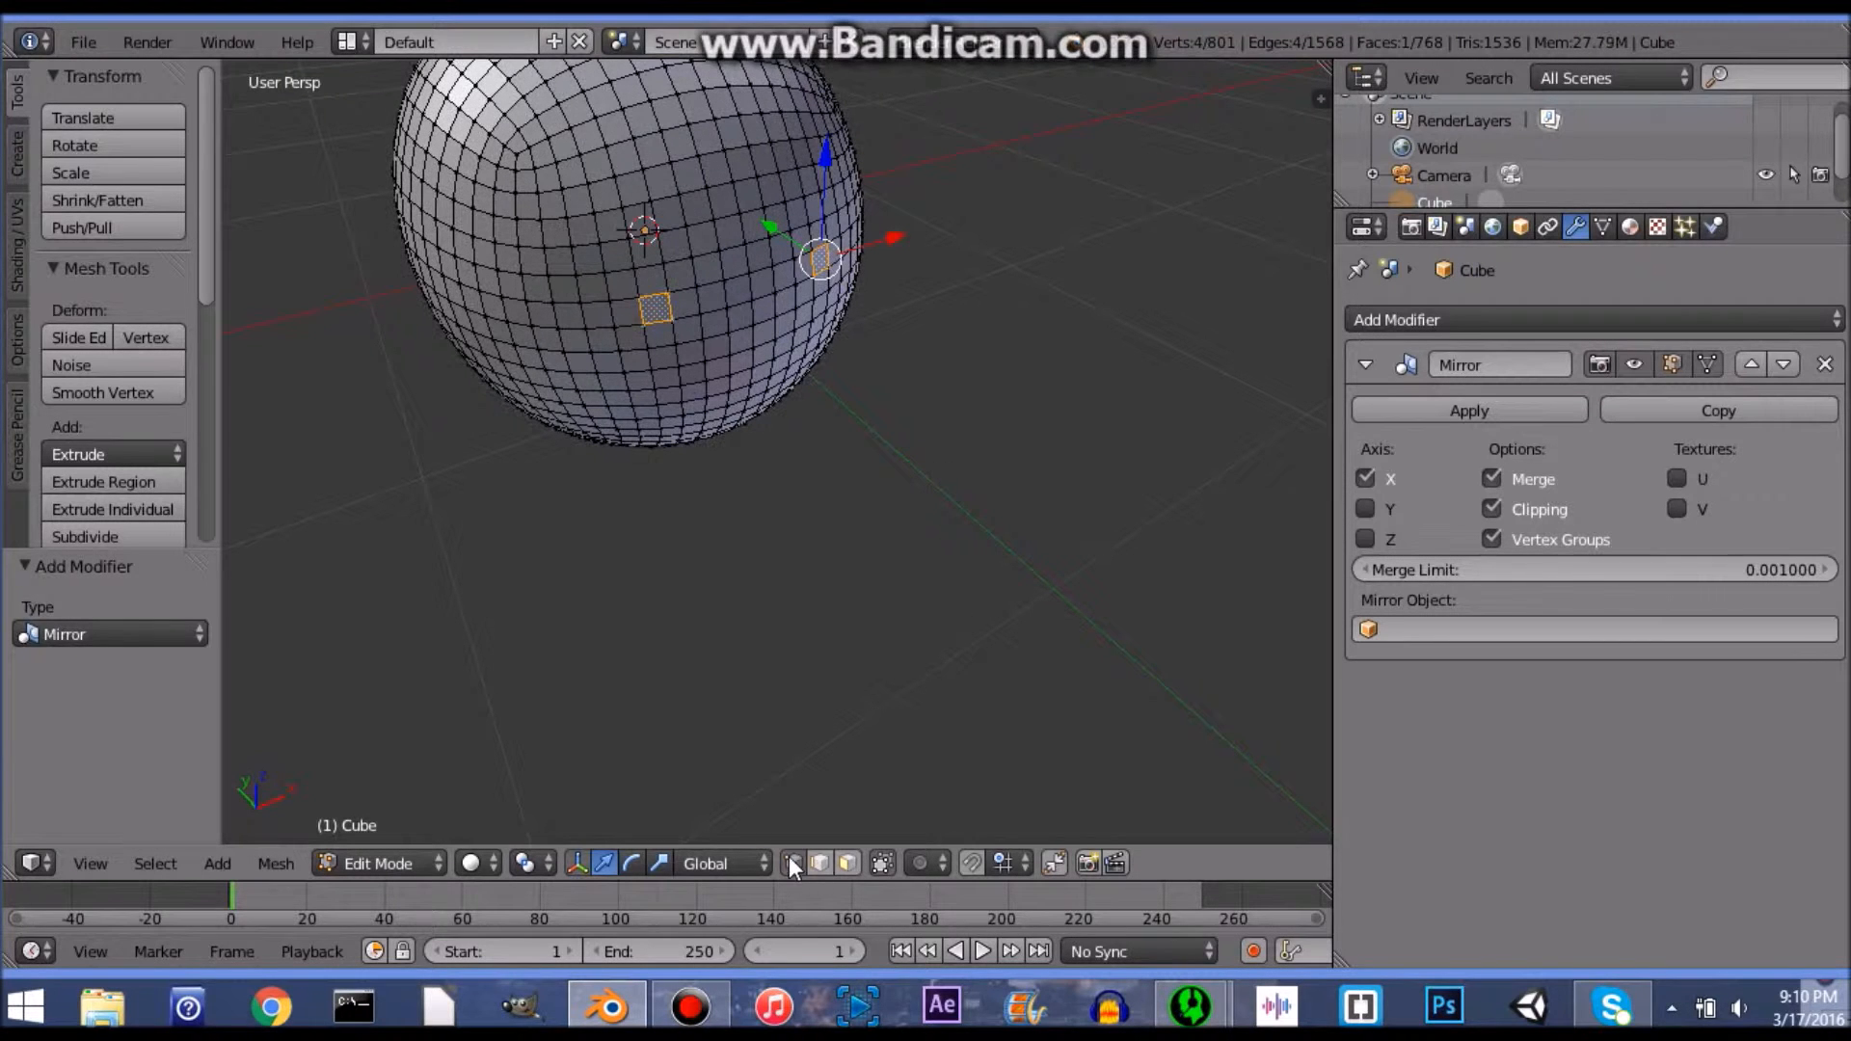
right_click(753, 268)
middle_drag(798, 289, 700, 209)
middle_drag(1051, 550, 1049, 357)
key(e)
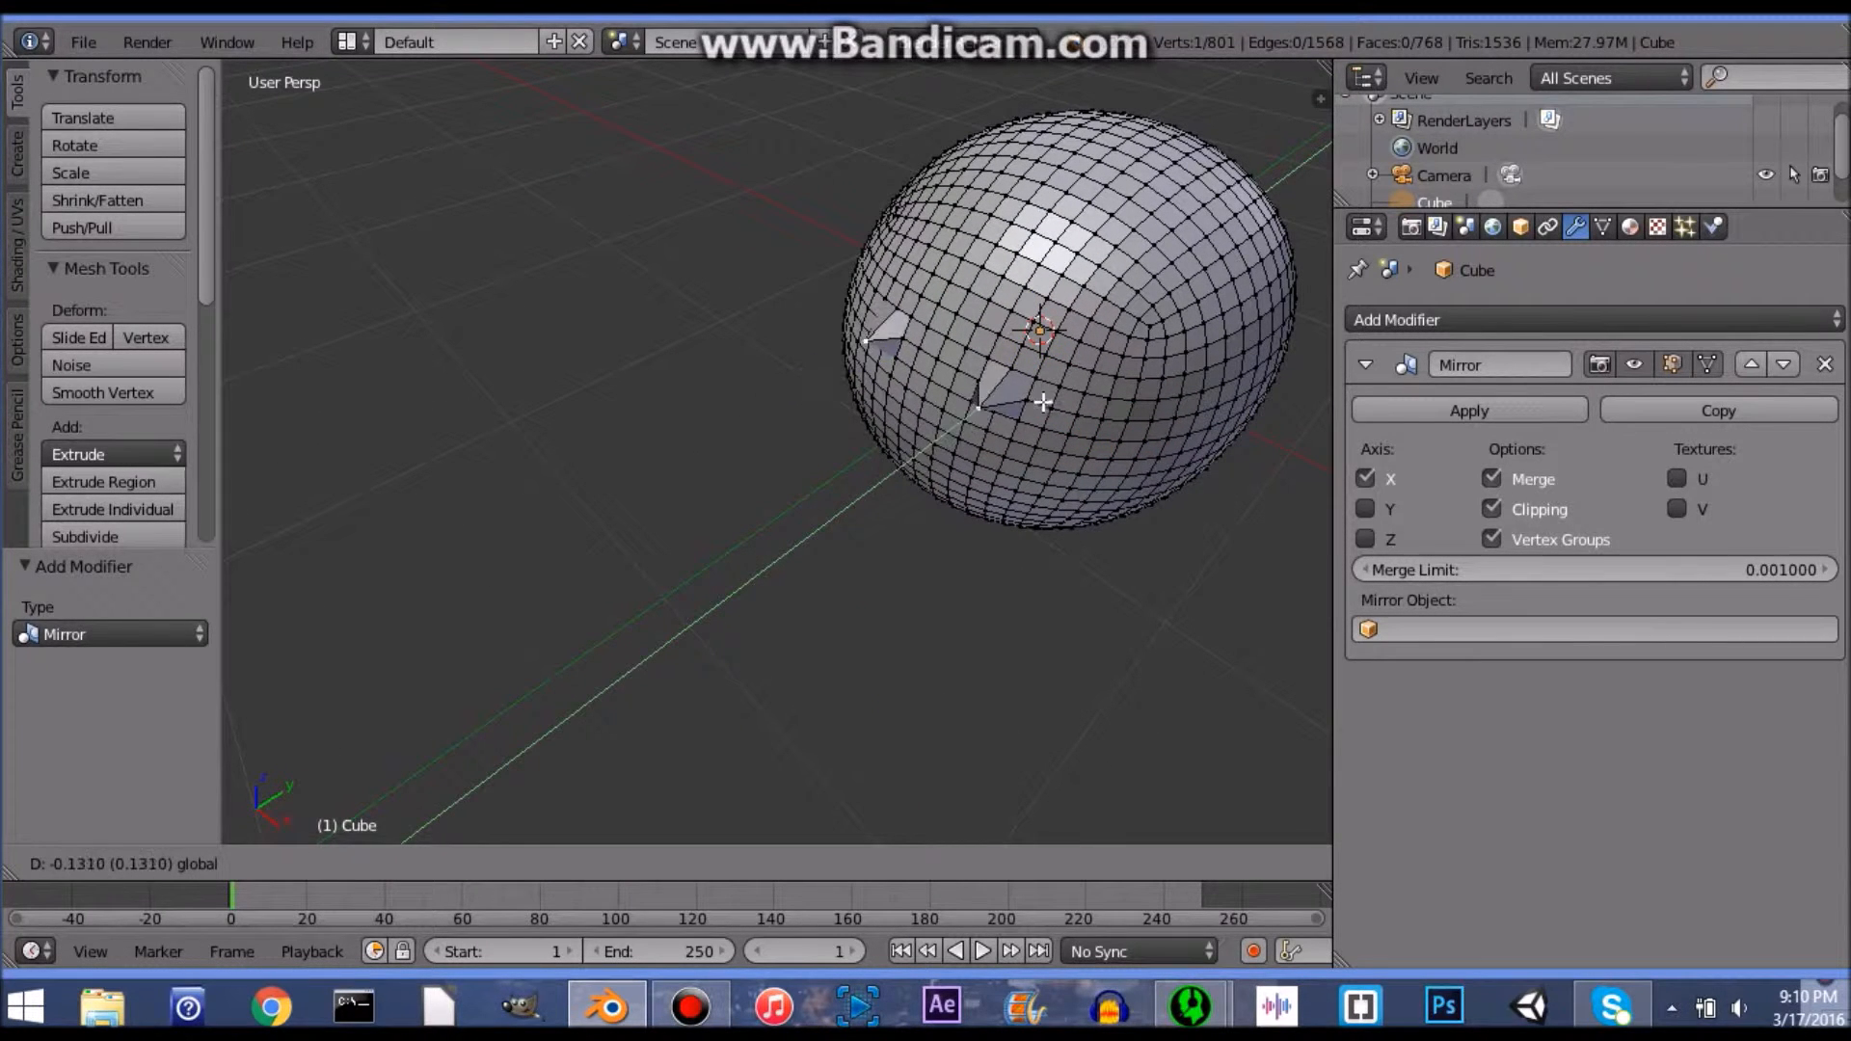
click(1030, 229)
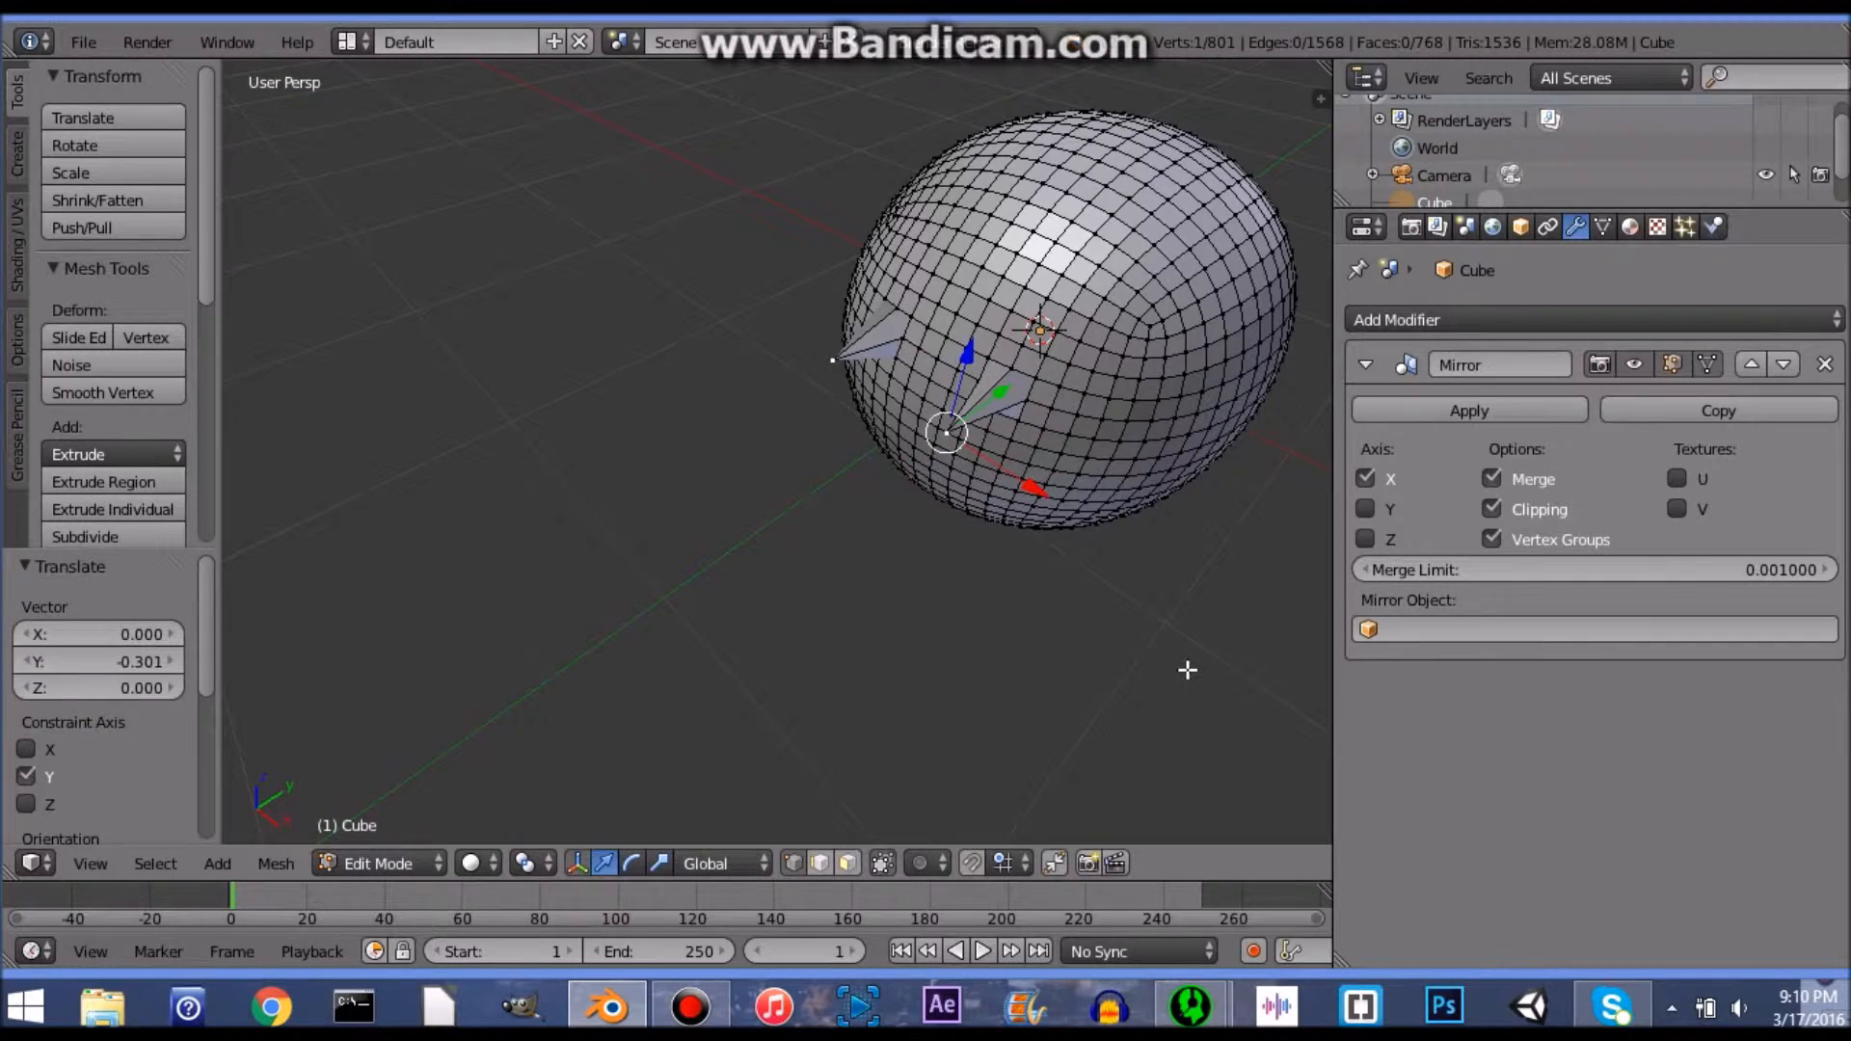
key(ctrl+z)
Step: Examine the mirrored mesh from several angles and distances
scroll(772, 507, down, 5)
scroll(794, 526, up, 5)
middle_drag(827, 493, 232, 311)
scroll(901, 333, up, 1)
scroll(572, 334, down, 4)
middle_drag(449, 328, 447, 492)
scroll(754, 495, down, 2)
scroll(799, 475, up, 1)
scroll(937, 516, up, 1)
middle_drag(940, 516, 238, 469)
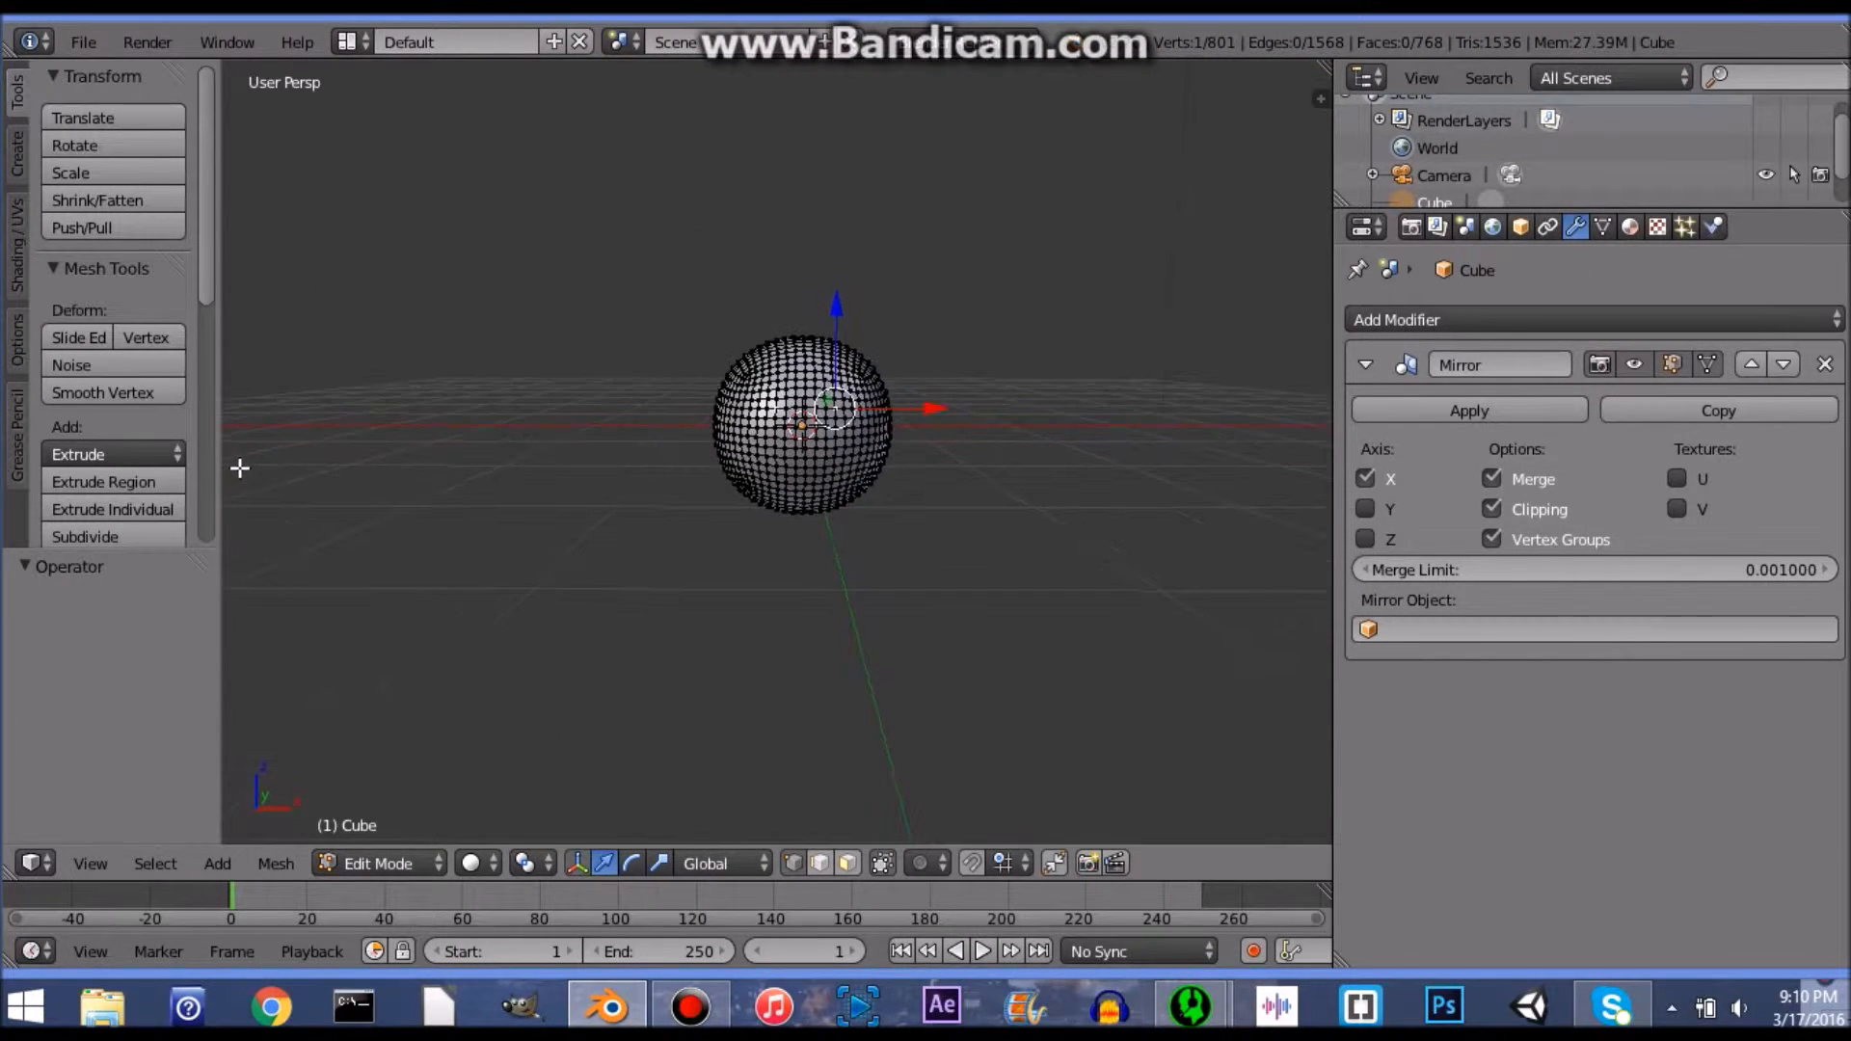
scroll(805, 391, down, 2)
scroll(808, 479, up, 5)
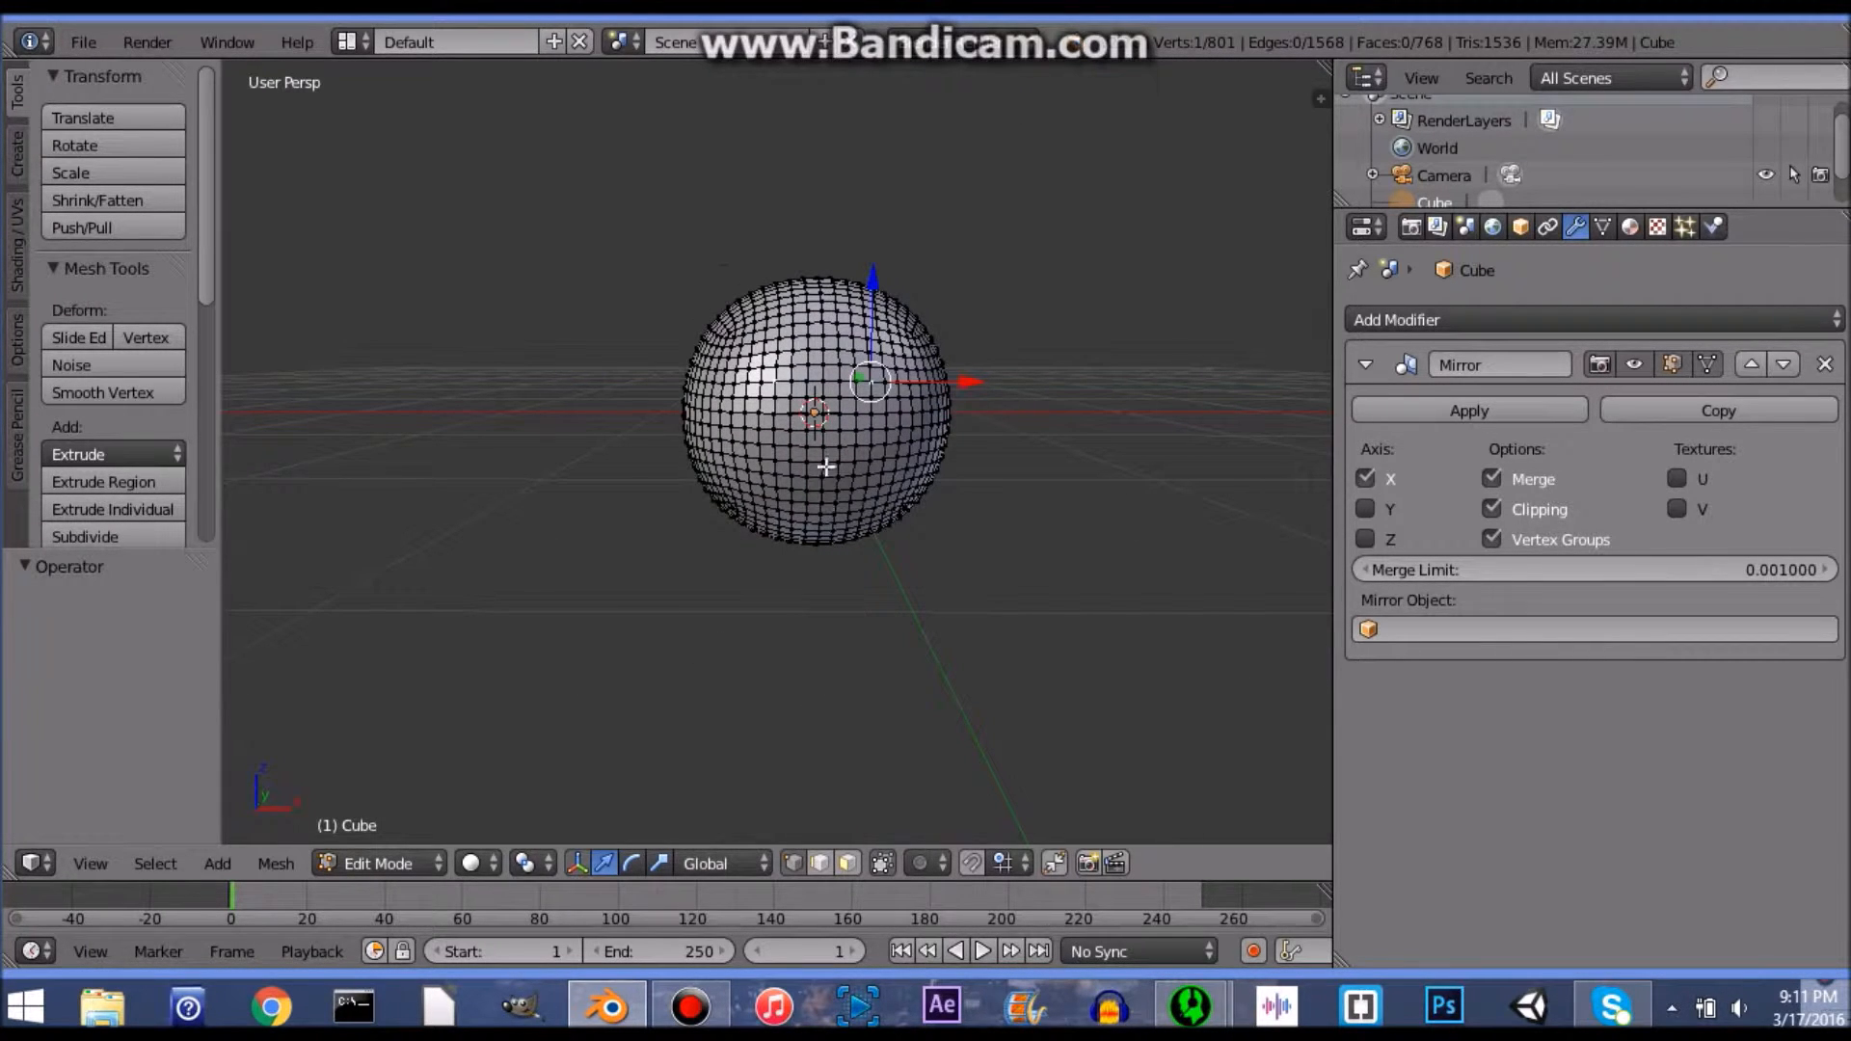
Step: Switch to Object Mode and narrow the mesh along X with a scale factor of about 0.83
key(Tab)
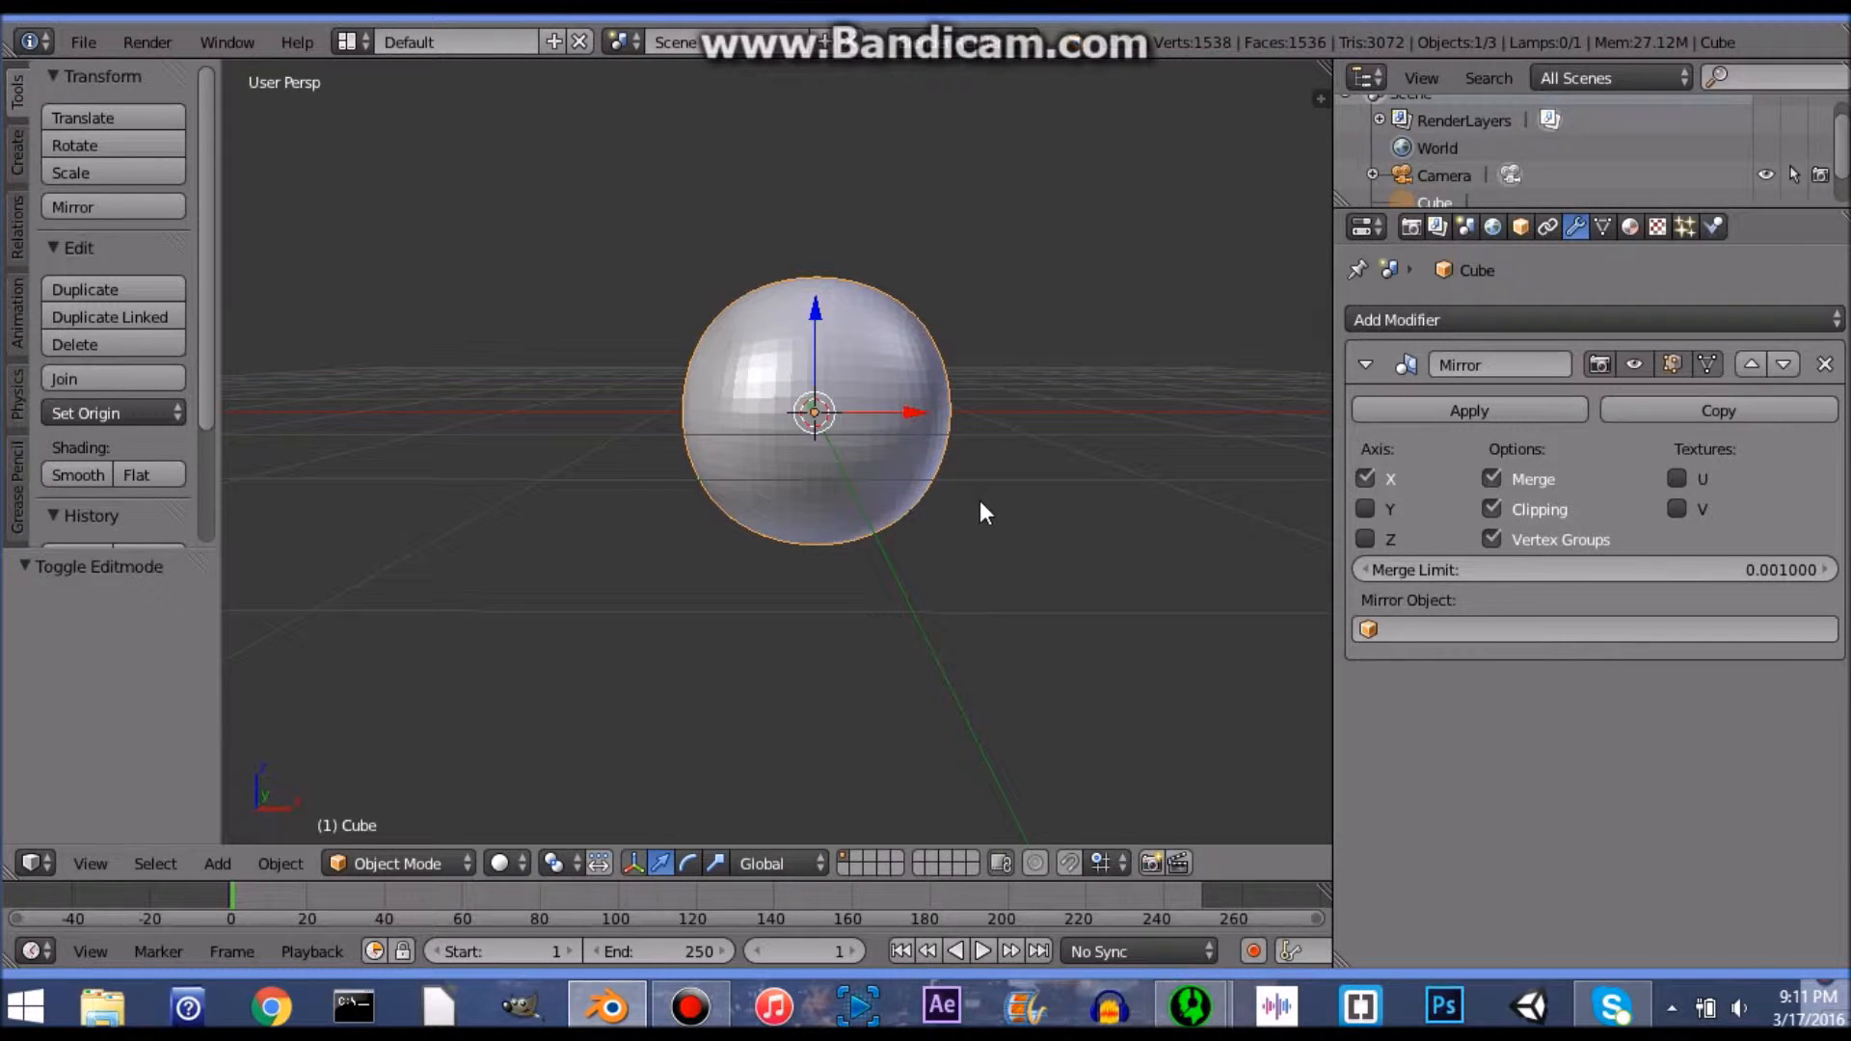
key(s)
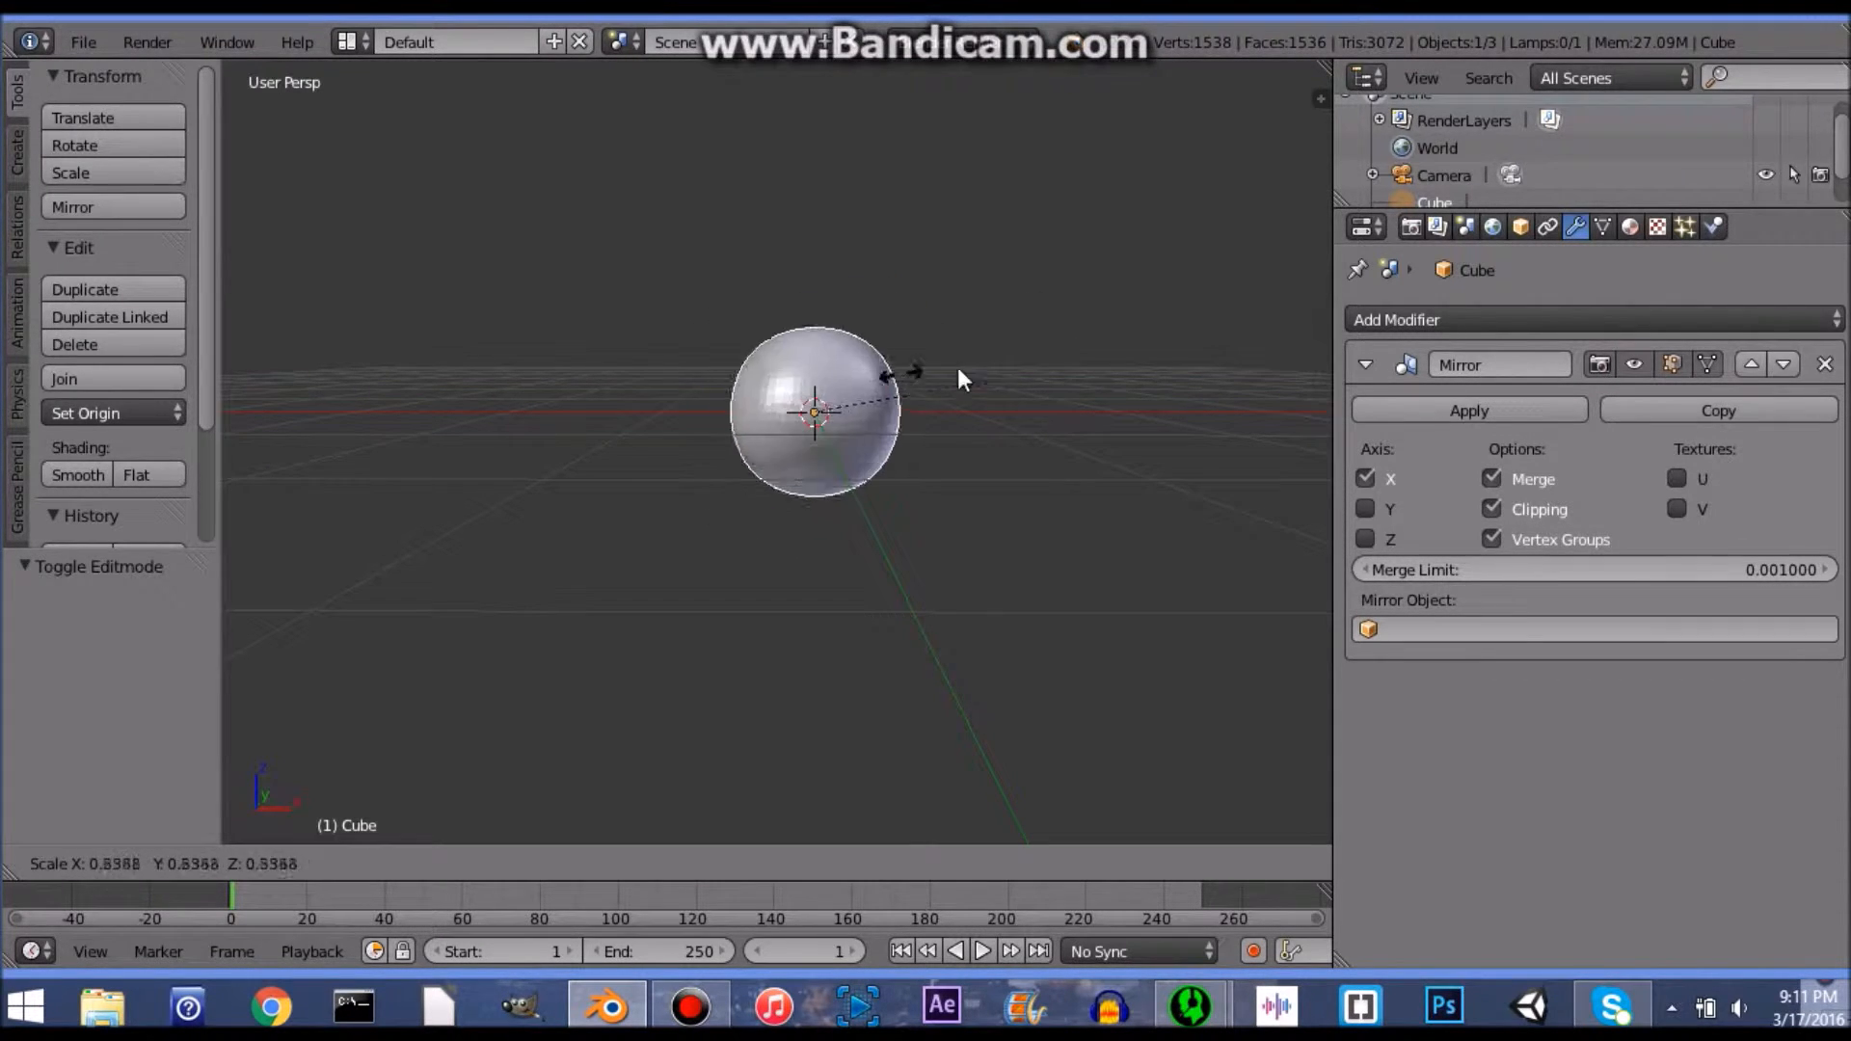
right_click(1162, 376)
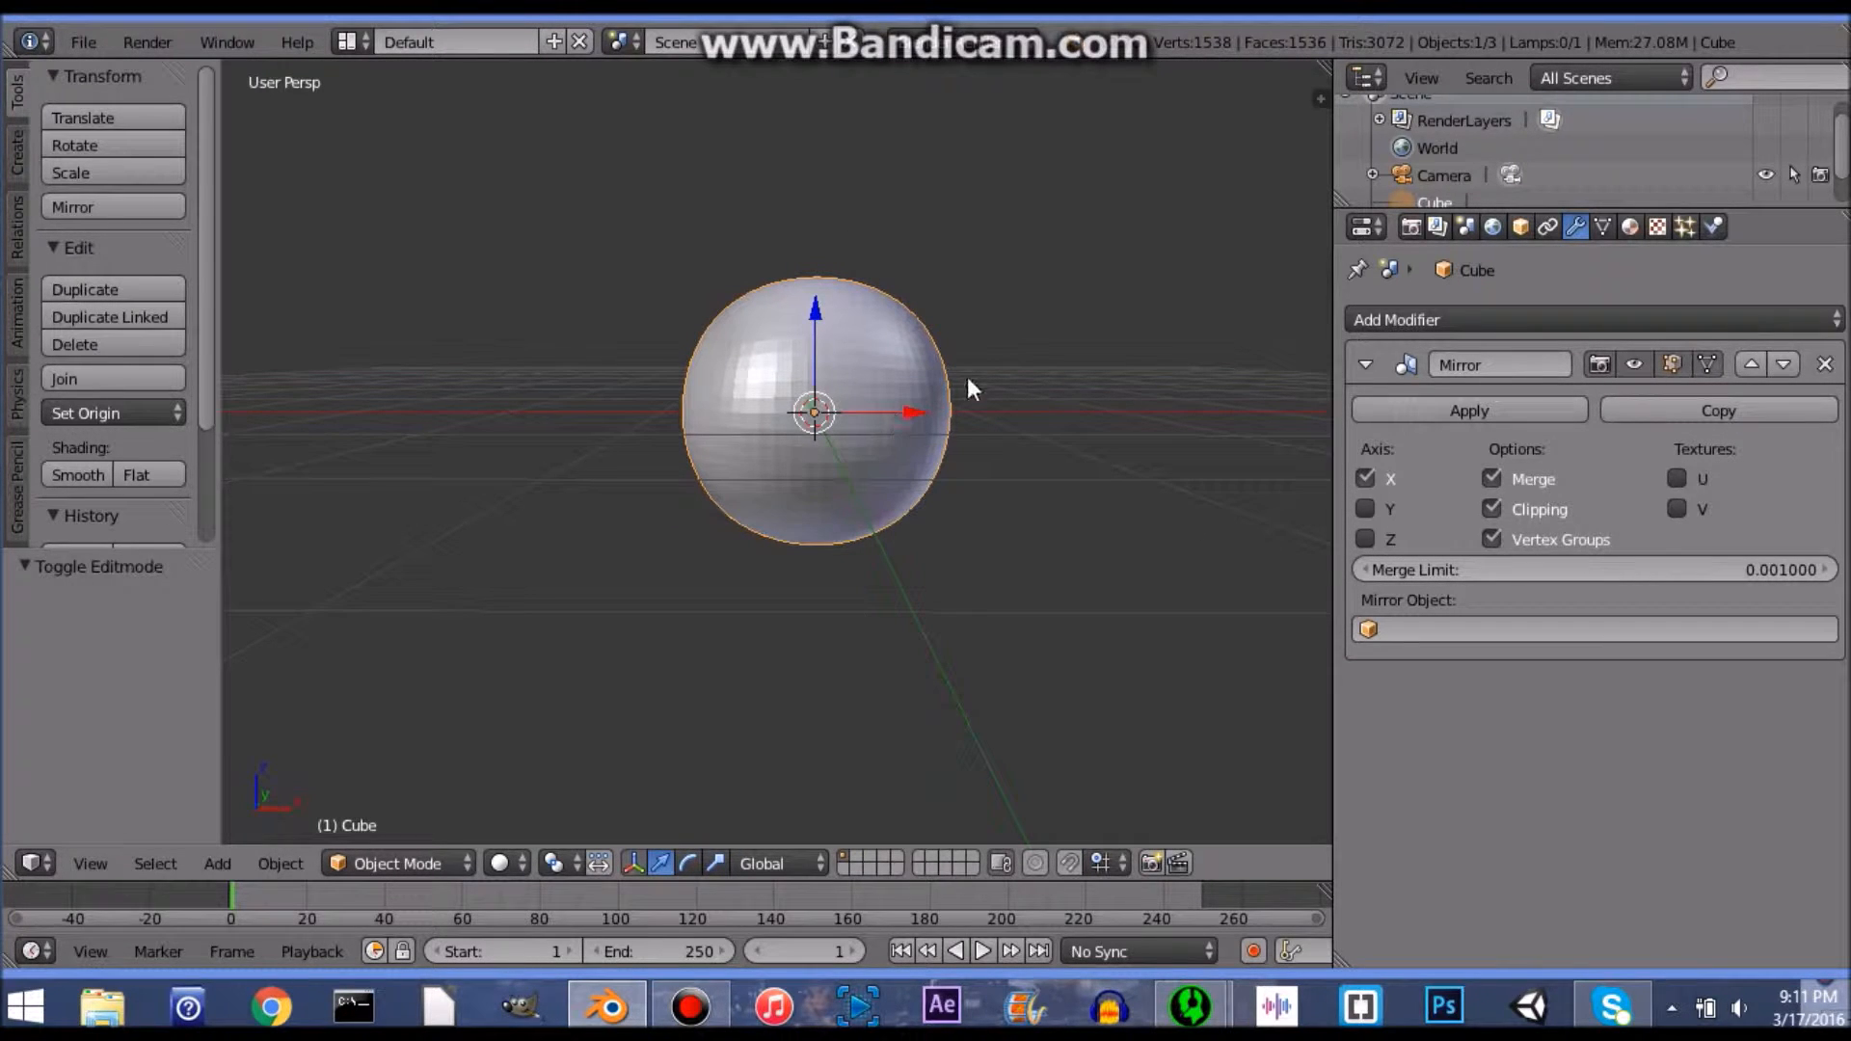
scroll(1011, 529, down, 3)
middle_drag(987, 535, 712, 548)
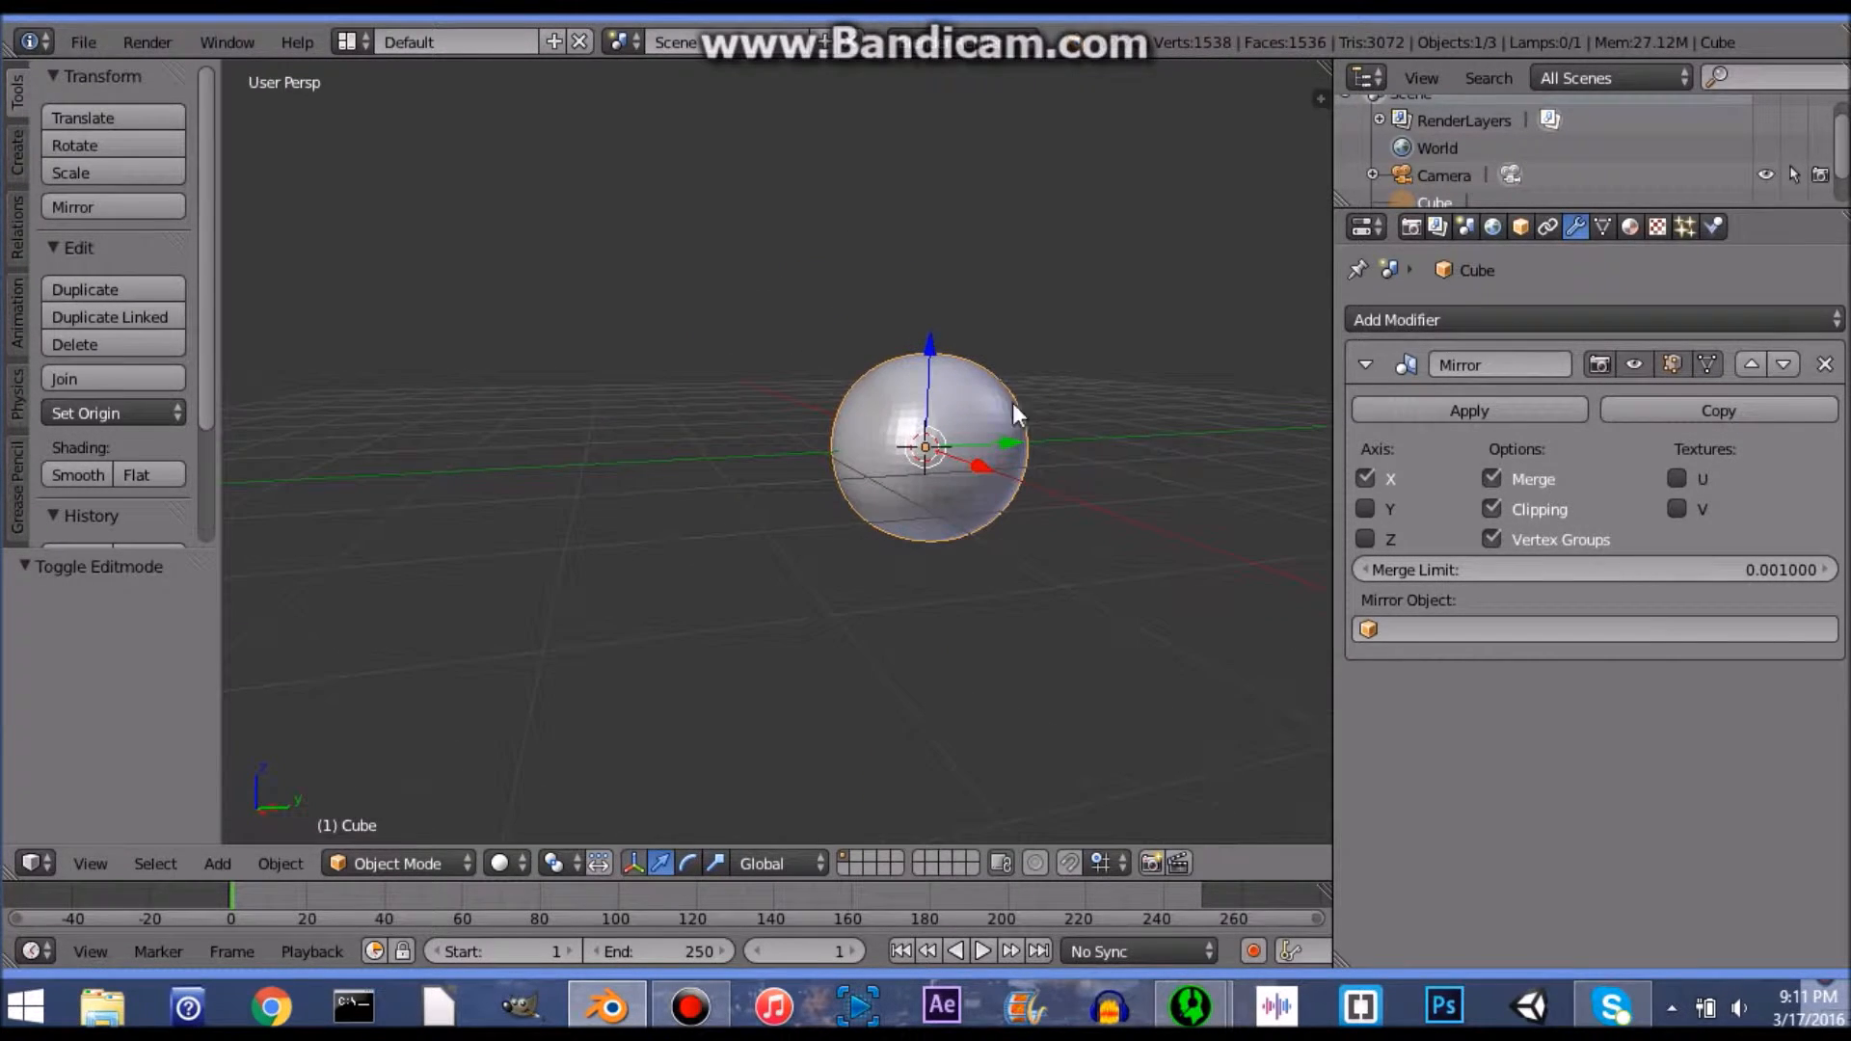
middle_drag(1070, 569, 1264, 584)
key(s)
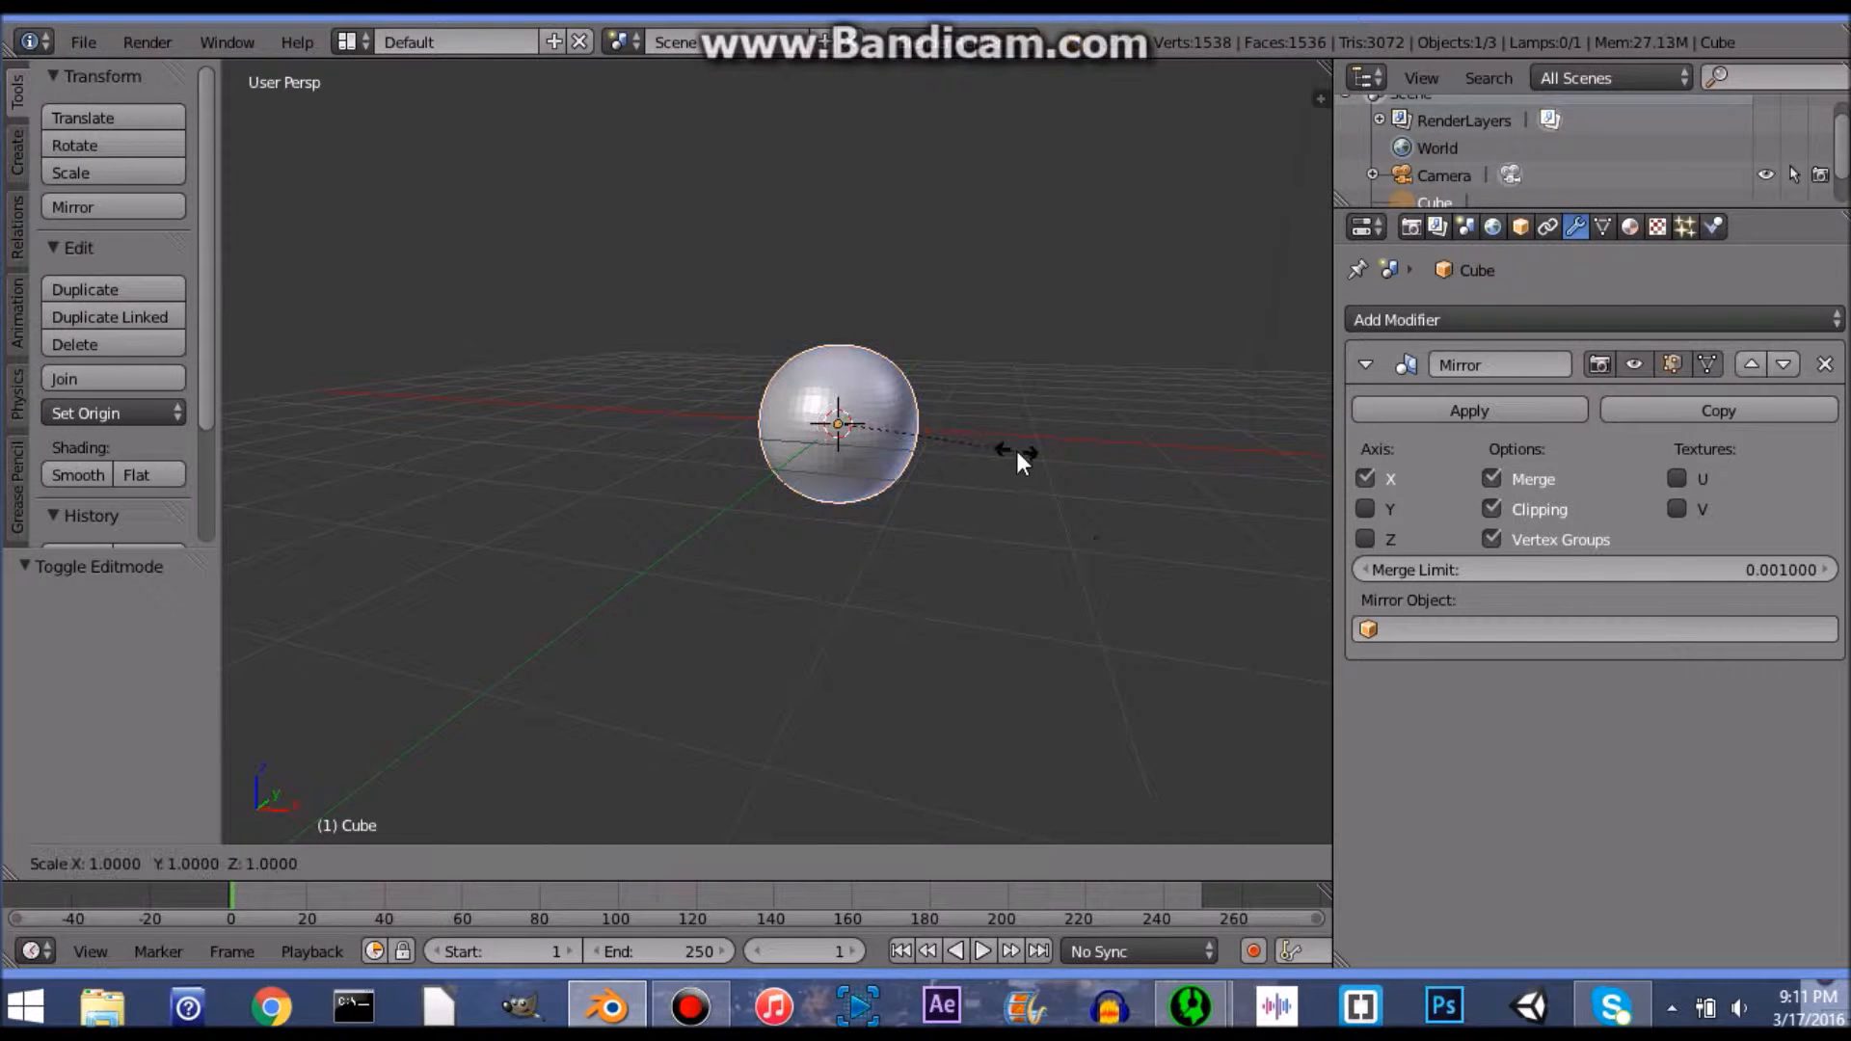
key(x)
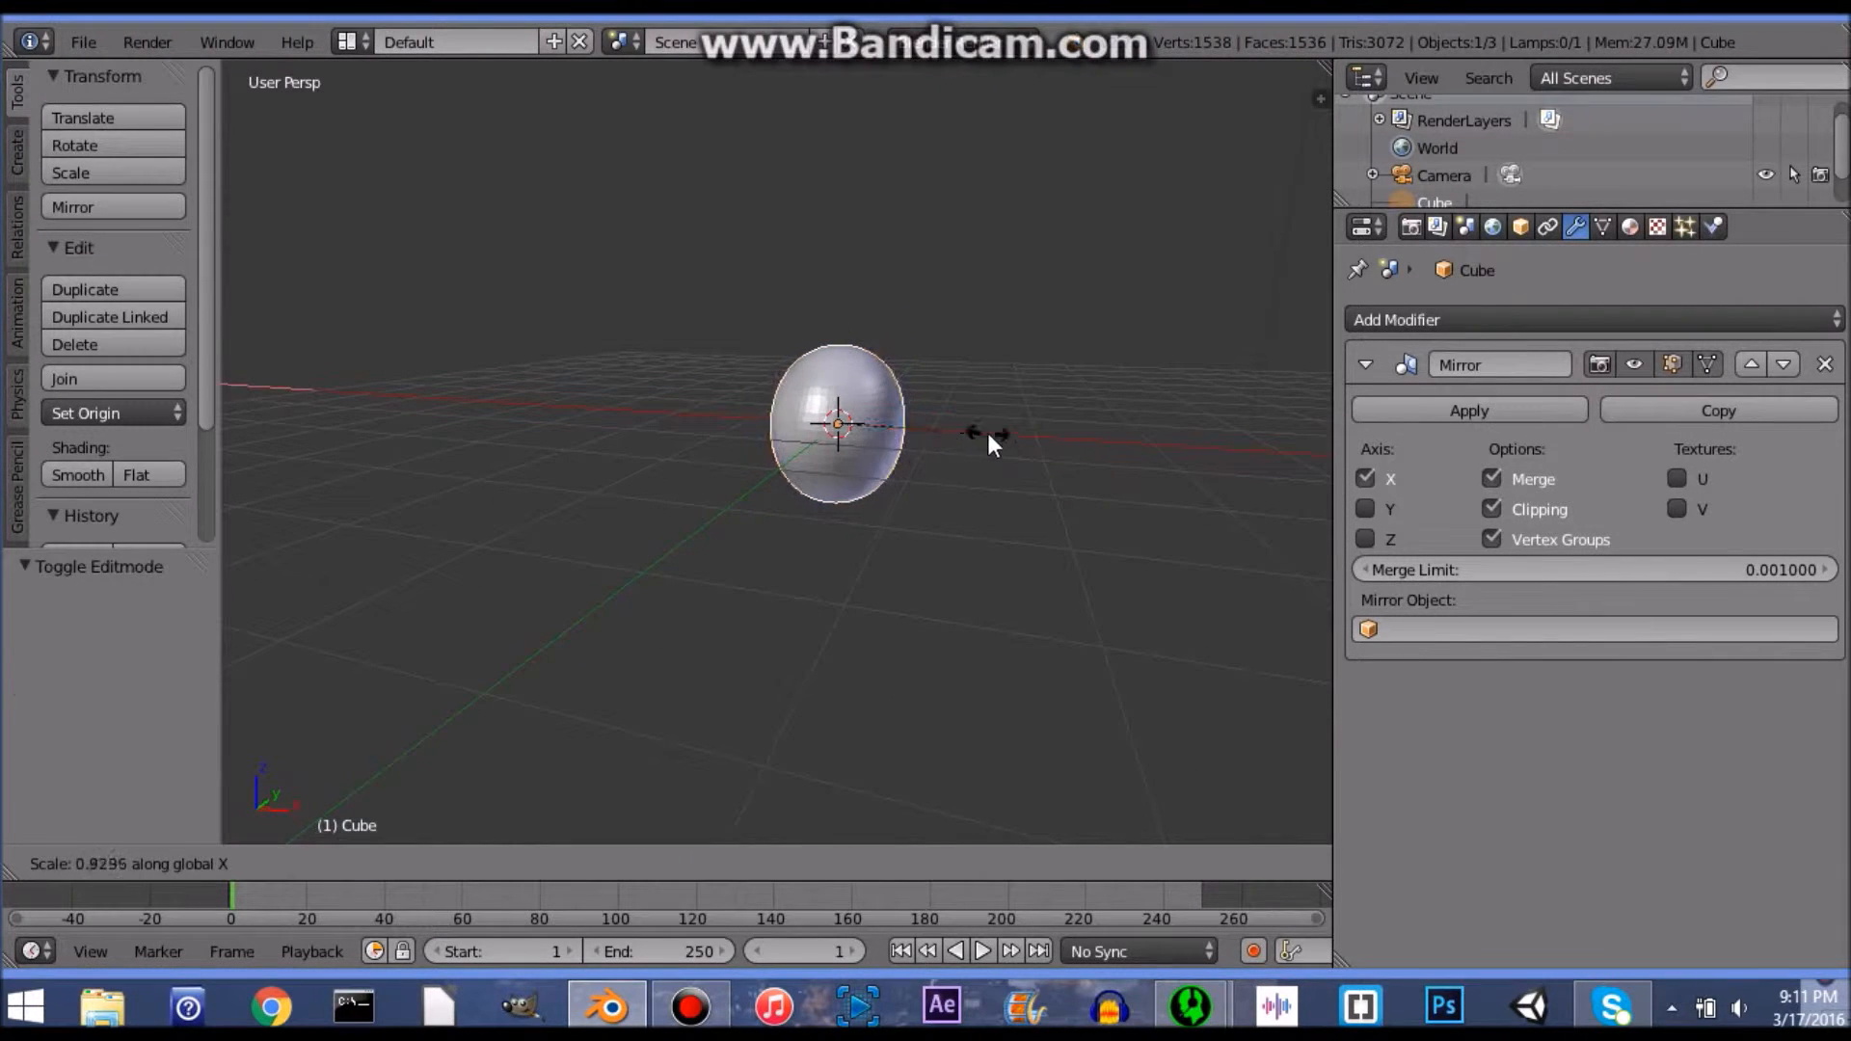
click(987, 434)
Step: Widen the mesh slightly along X with a scale factor of about 1.016
middle_drag(1065, 604, 1132, 588)
key(s)
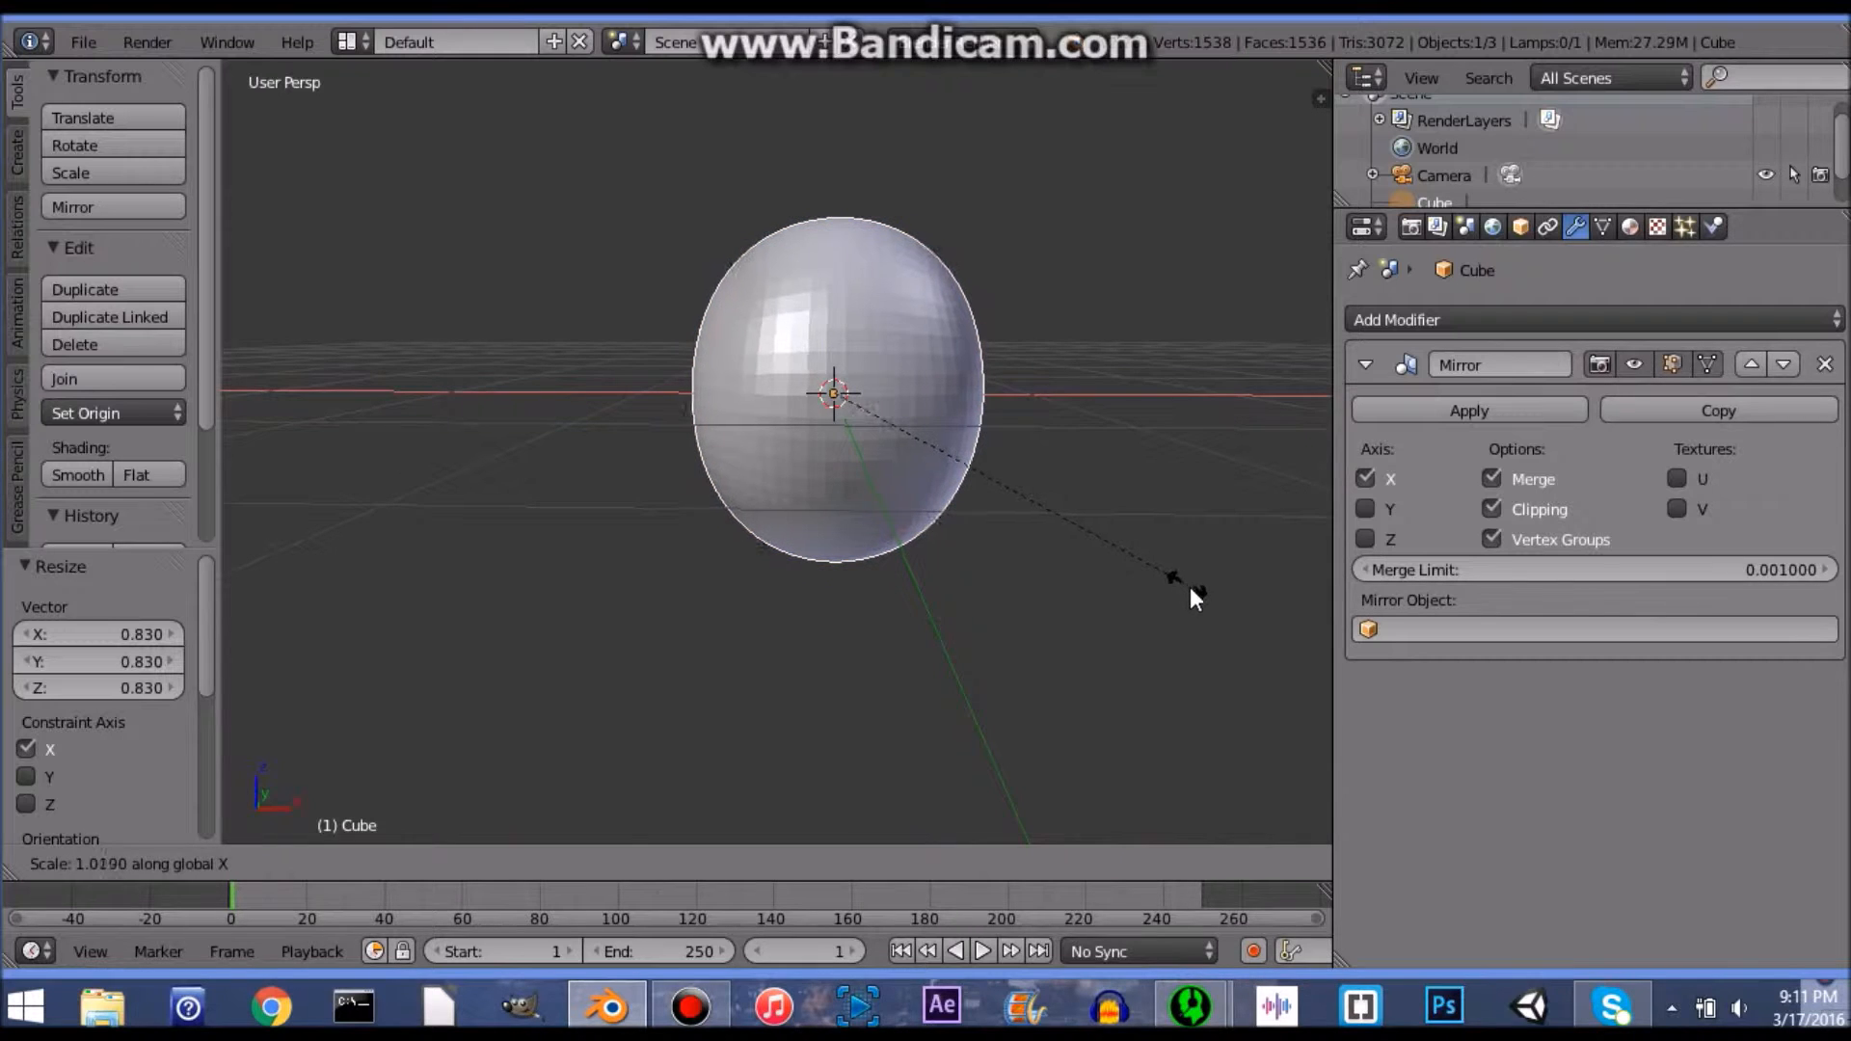
click(1183, 588)
Step: Check the shape from the side and widen it further along X by a factor of about 1.055
middle_drag(1136, 558, 1029, 472)
scroll(1130, 527, down, 5)
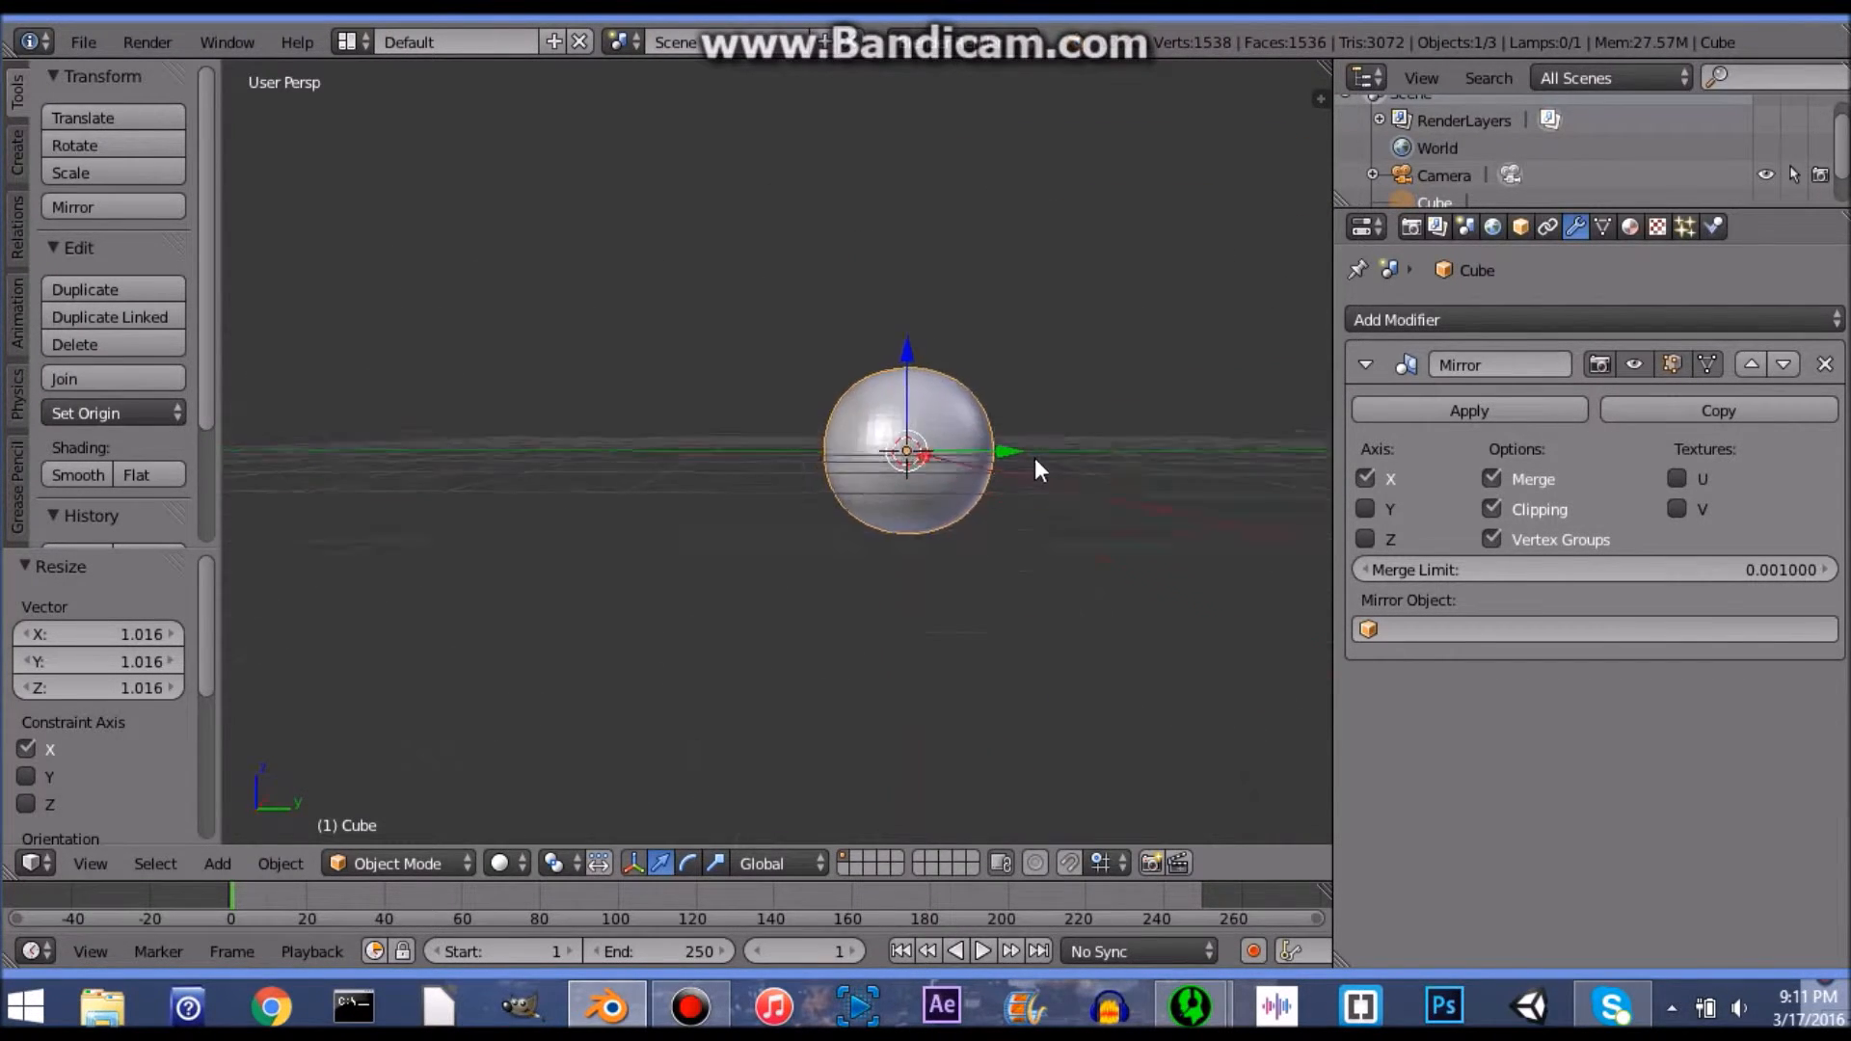
scroll(1034, 463, up, 4)
middle_drag(1145, 548, 848, 506)
key(s)
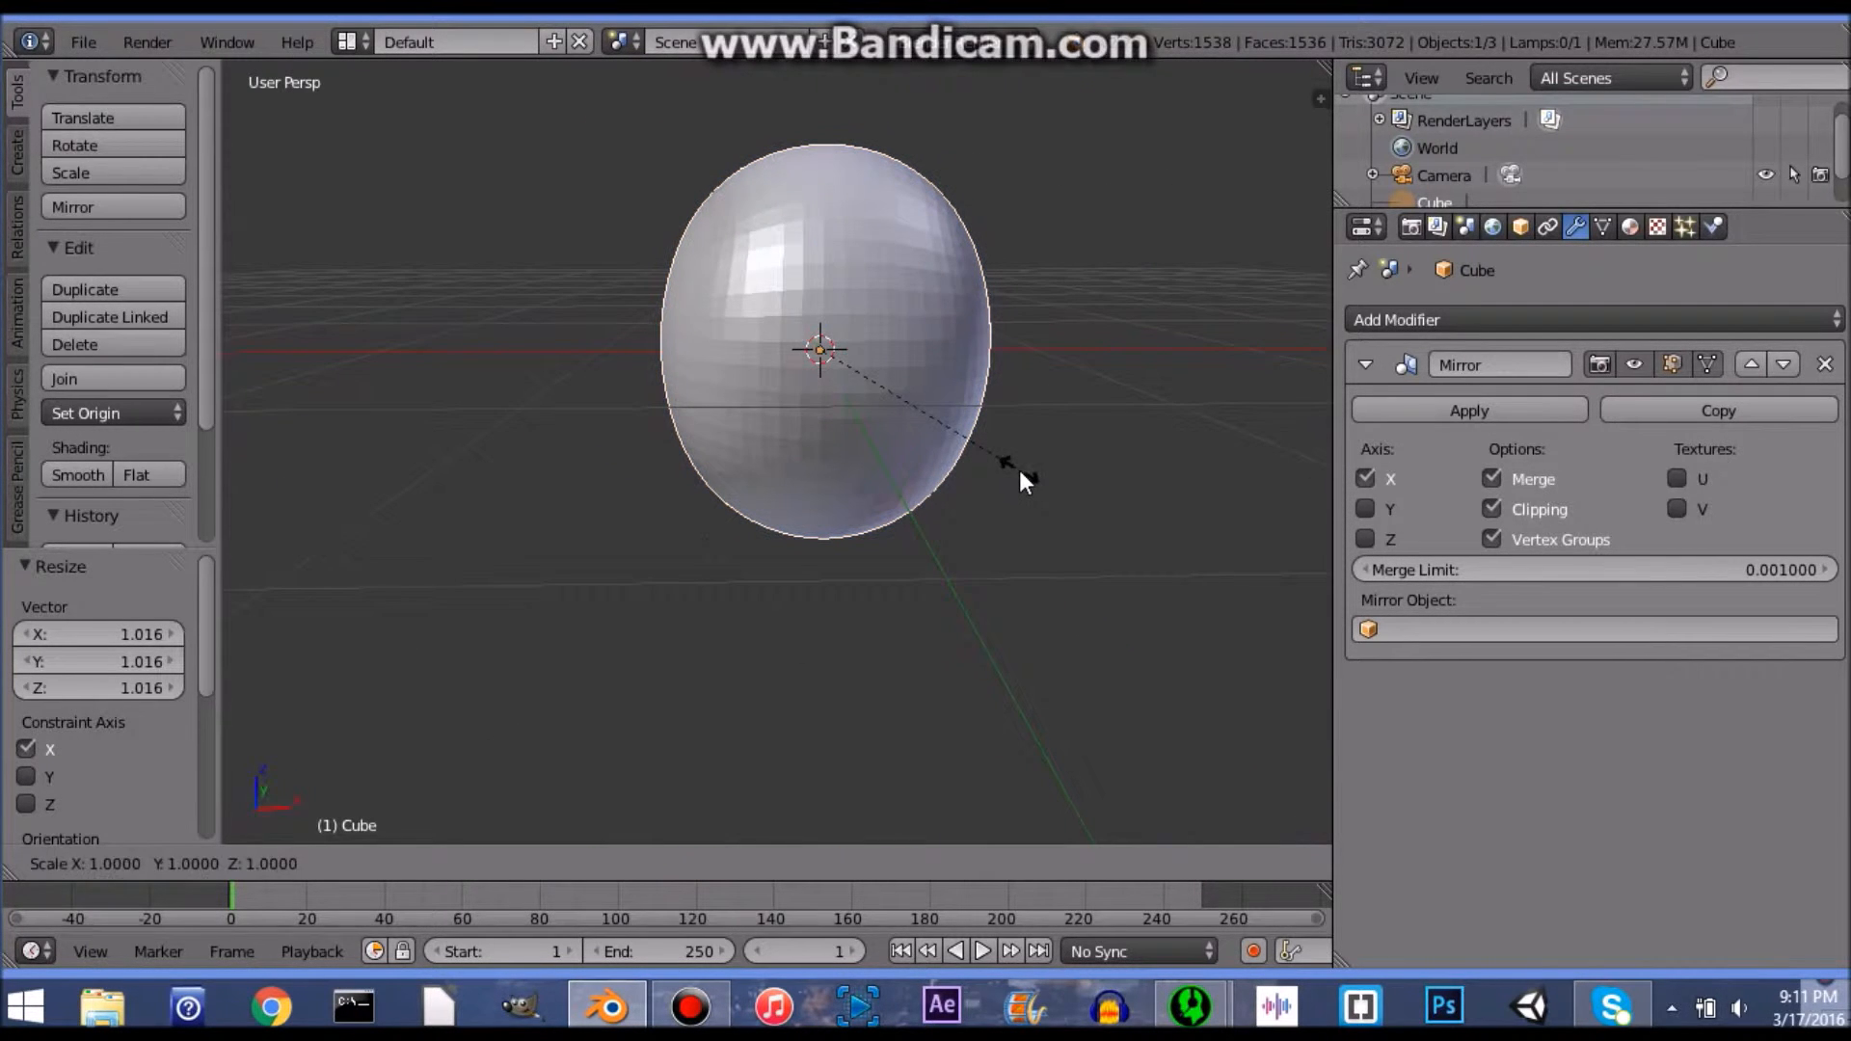
click(1032, 475)
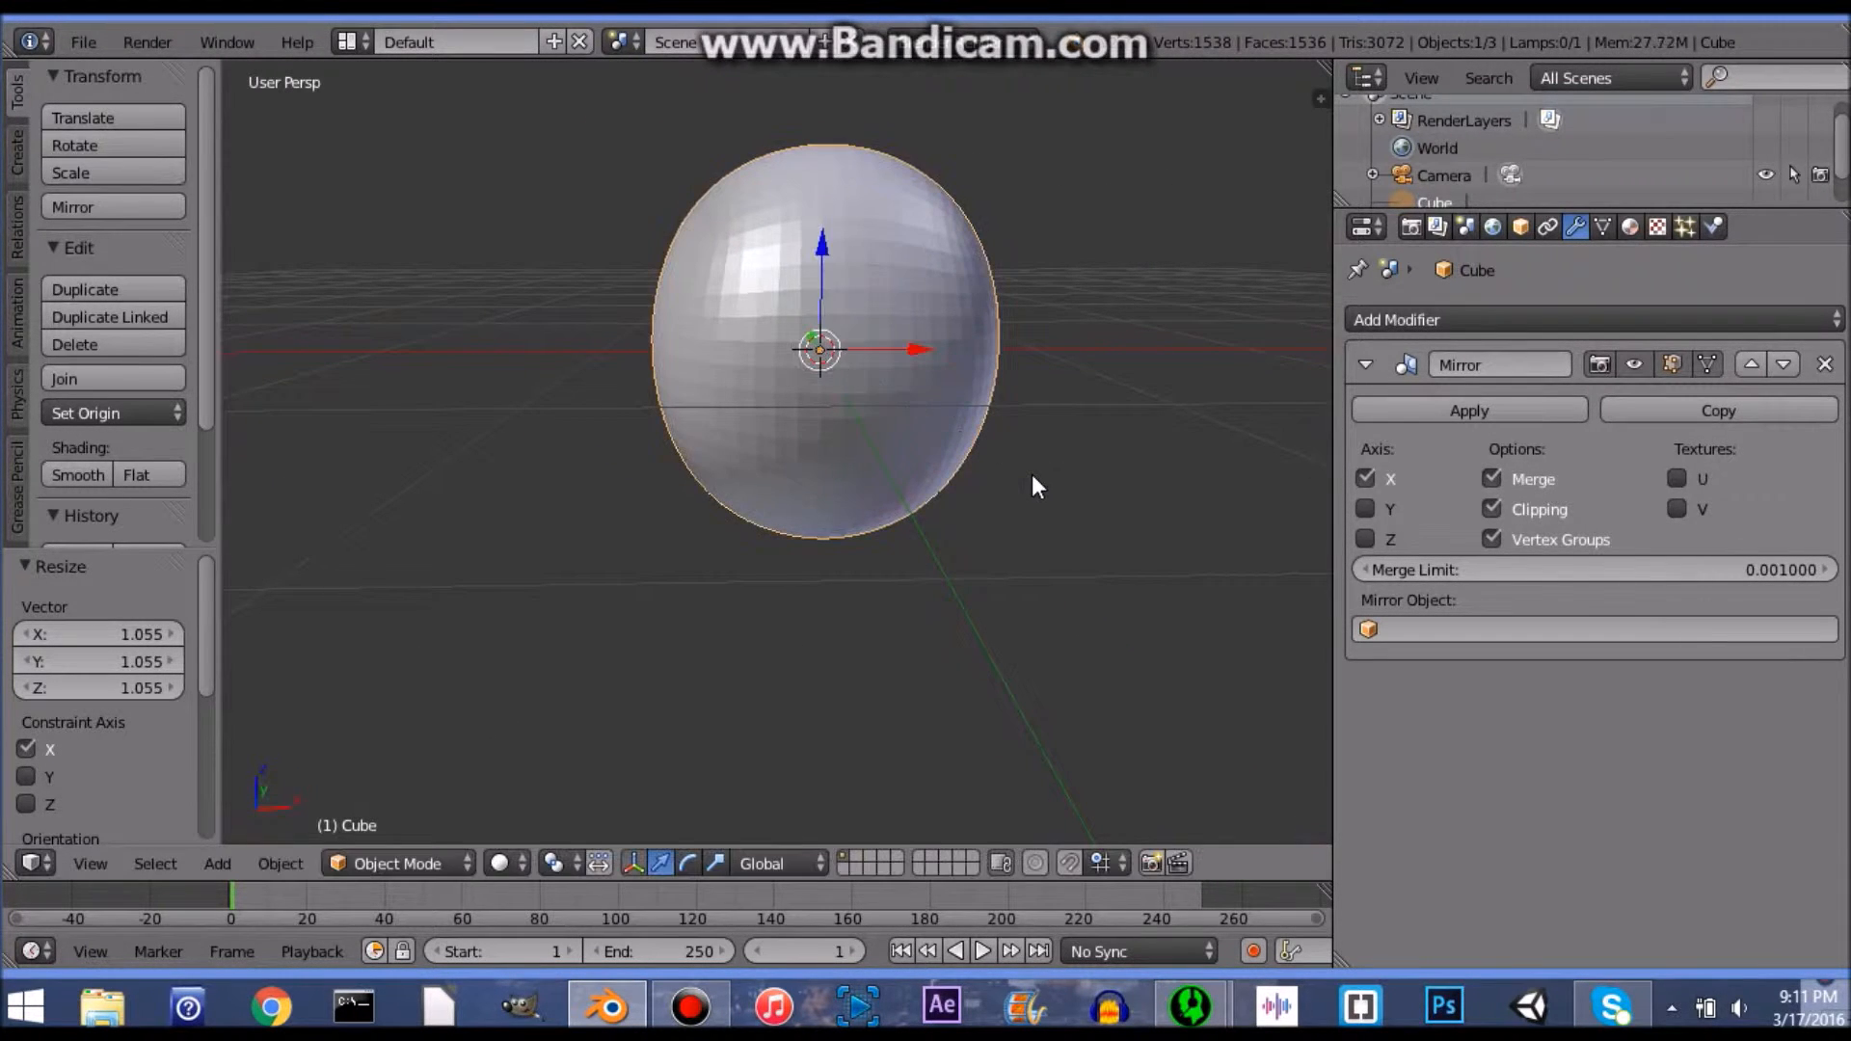
Step: Flatten the mesh along Y with a scale factor of about 0.922
middle_drag(1033, 501, 966, 507)
scroll(1091, 449, down, 5)
middle_drag(1091, 450, 908, 474)
scroll(909, 474, up, 1)
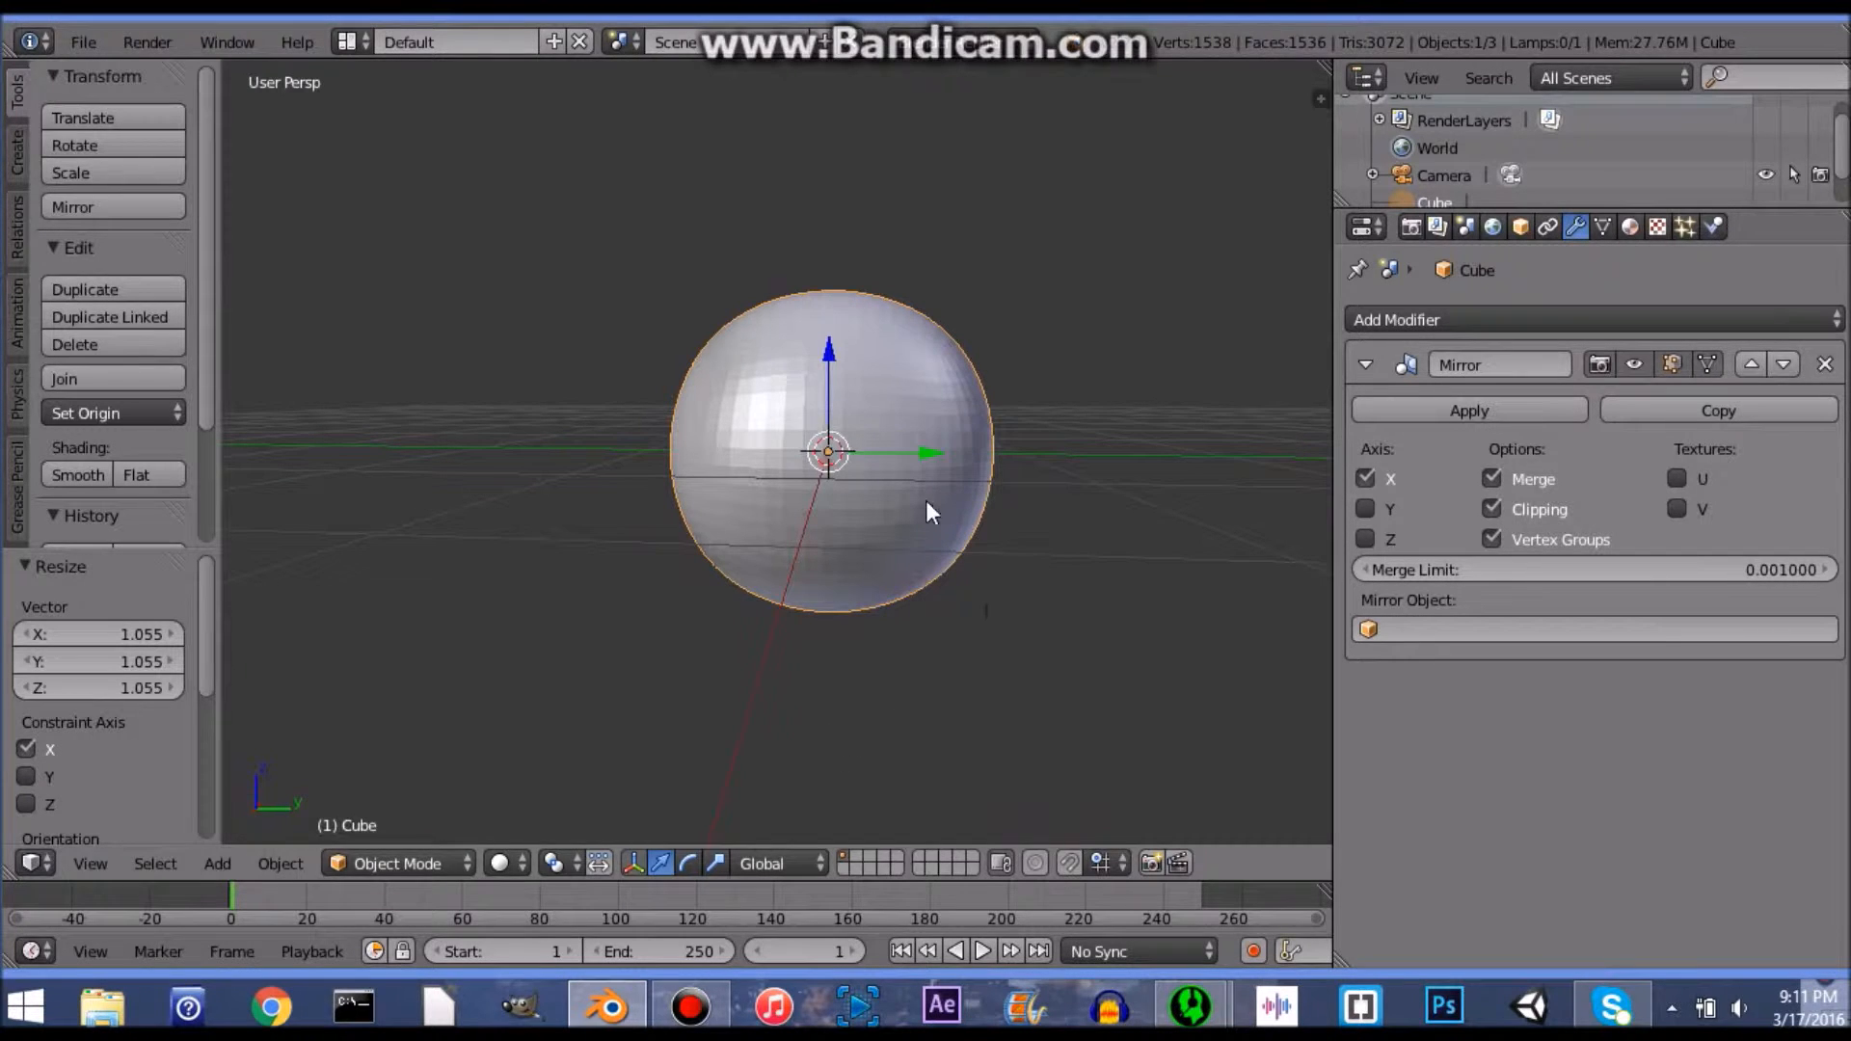
key(s)
key(y)
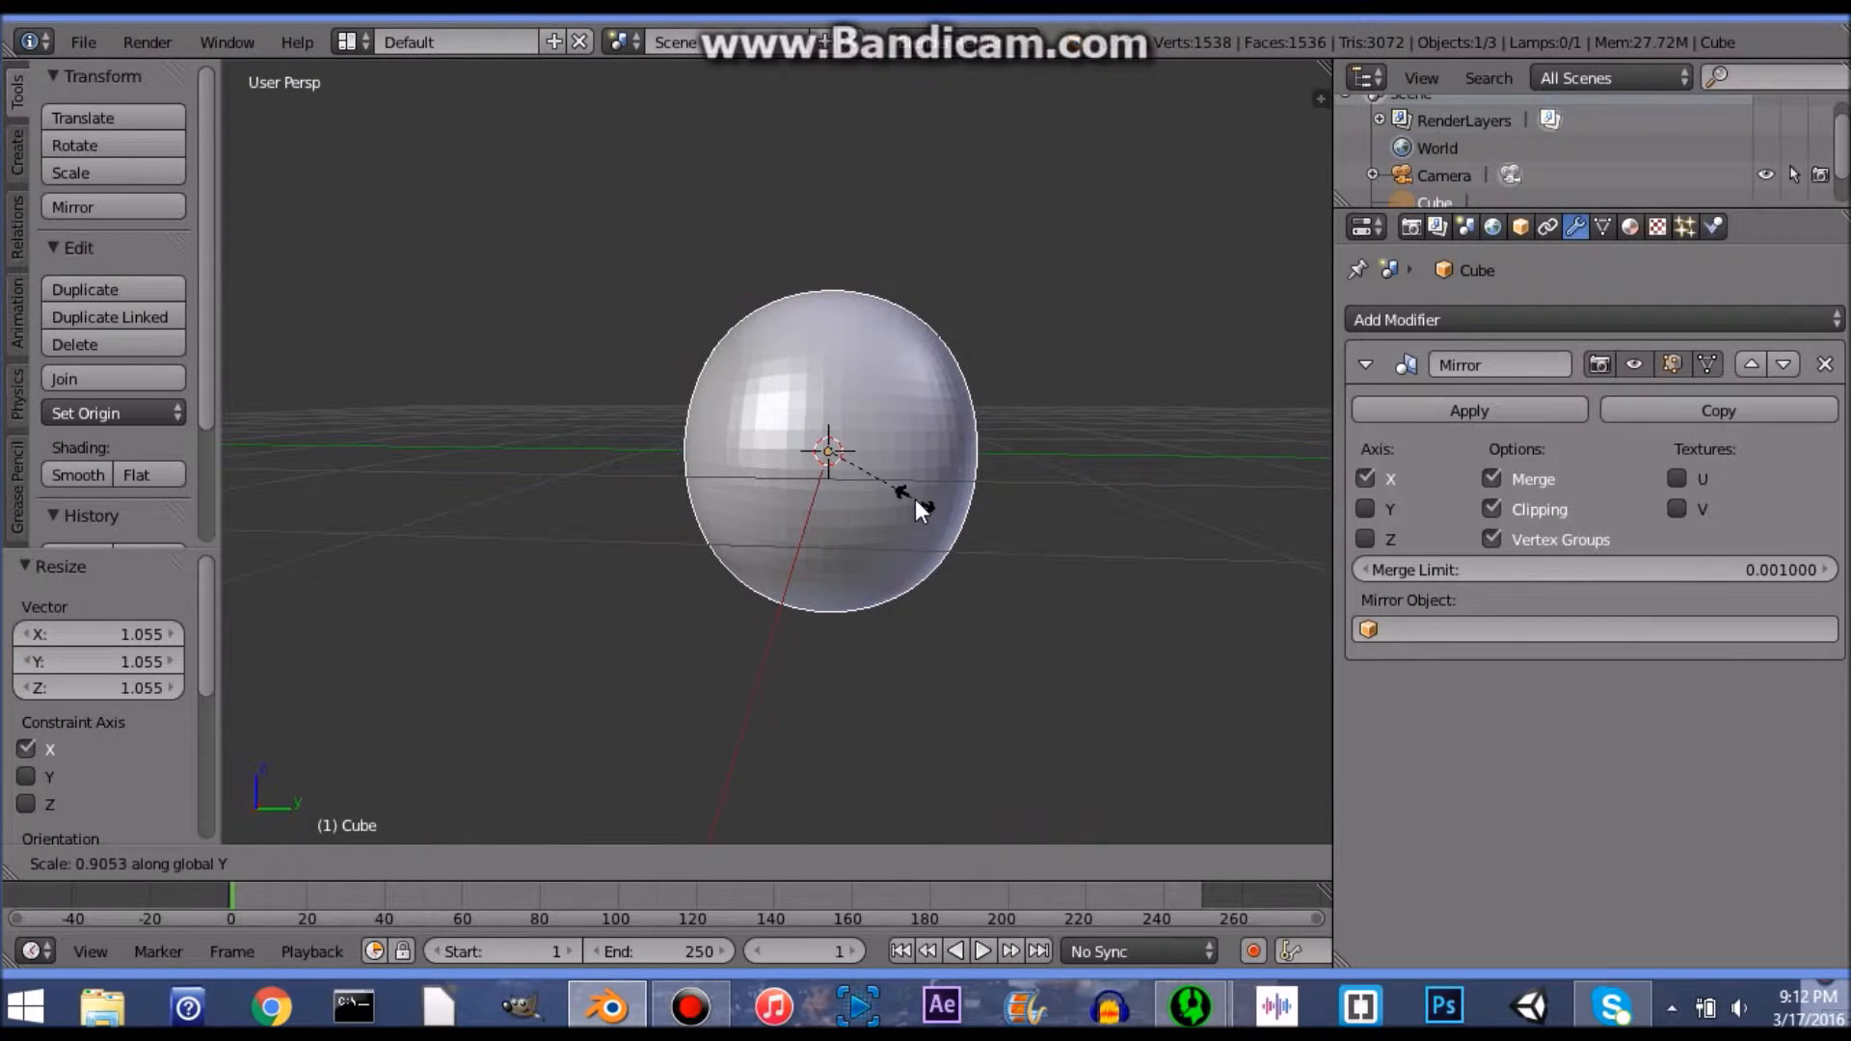
click(916, 500)
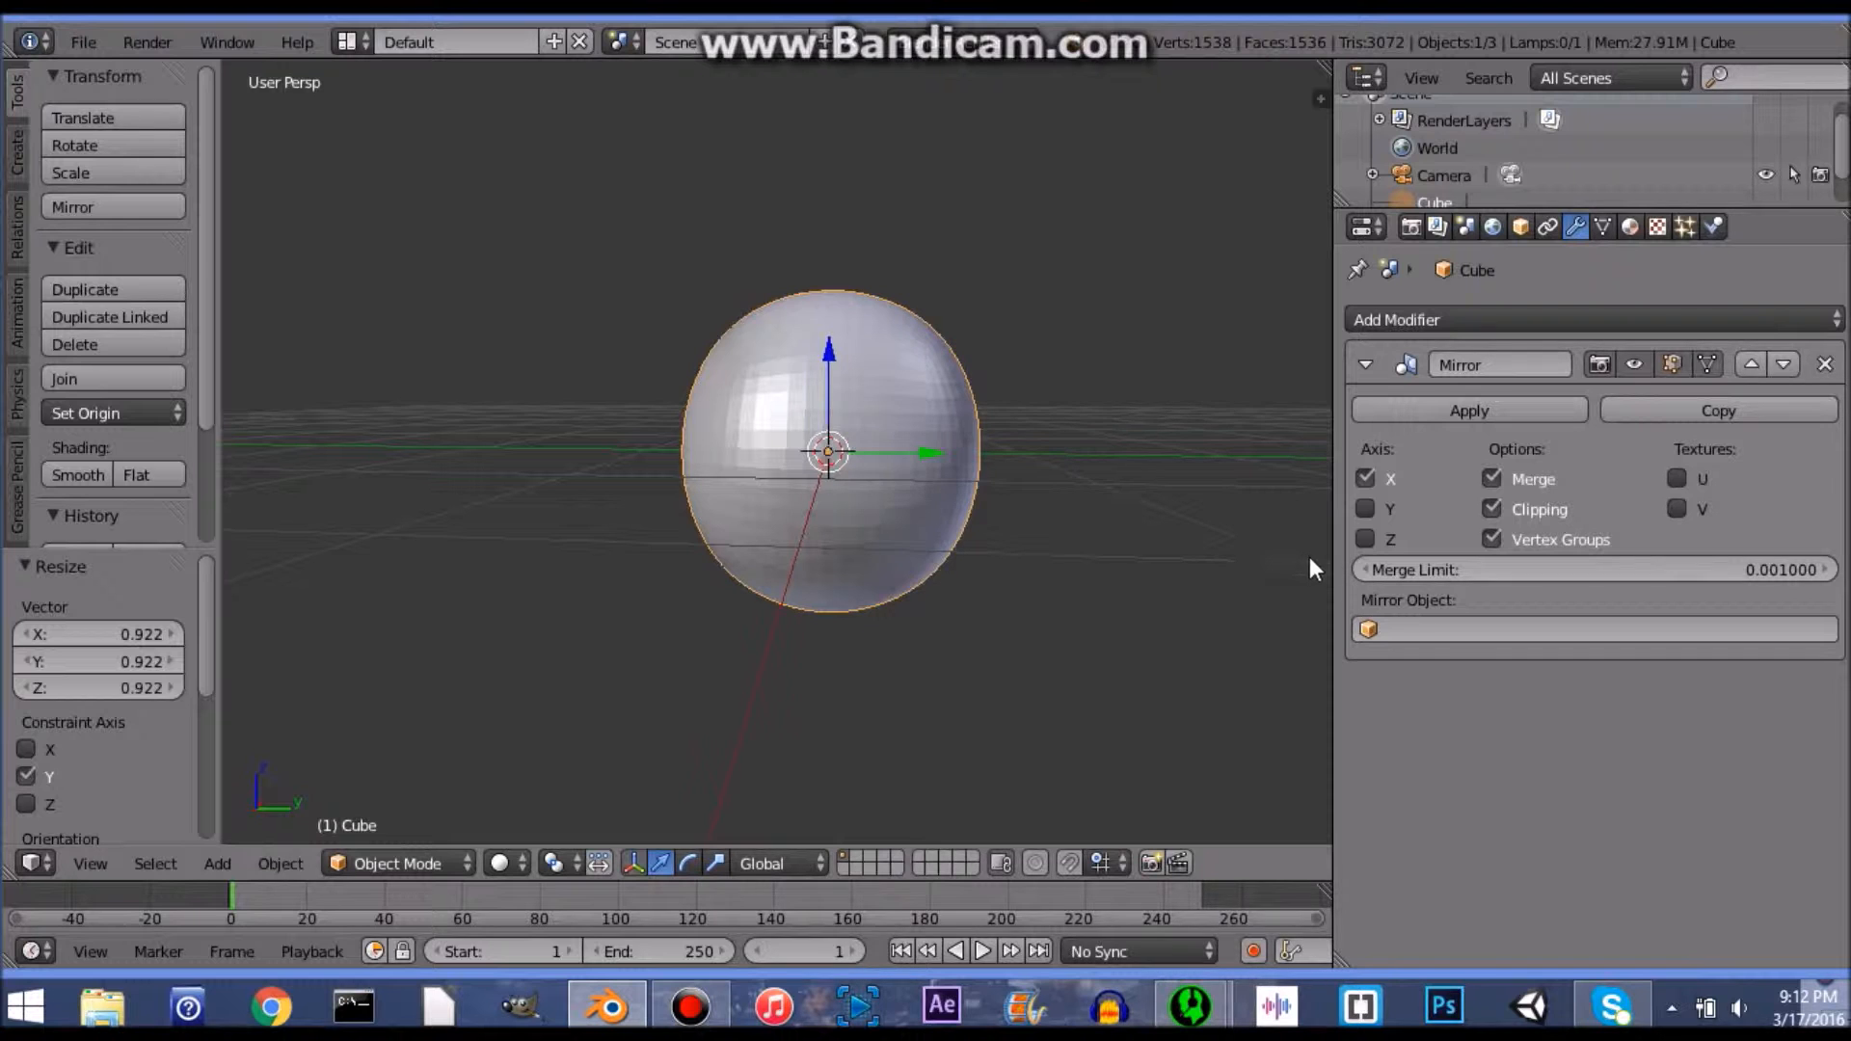
Step: Enter Edit Mode on the reshaped mesh and deselect all of its vertices
key(Tab)
scroll(1091, 633, up, 2)
key(a)
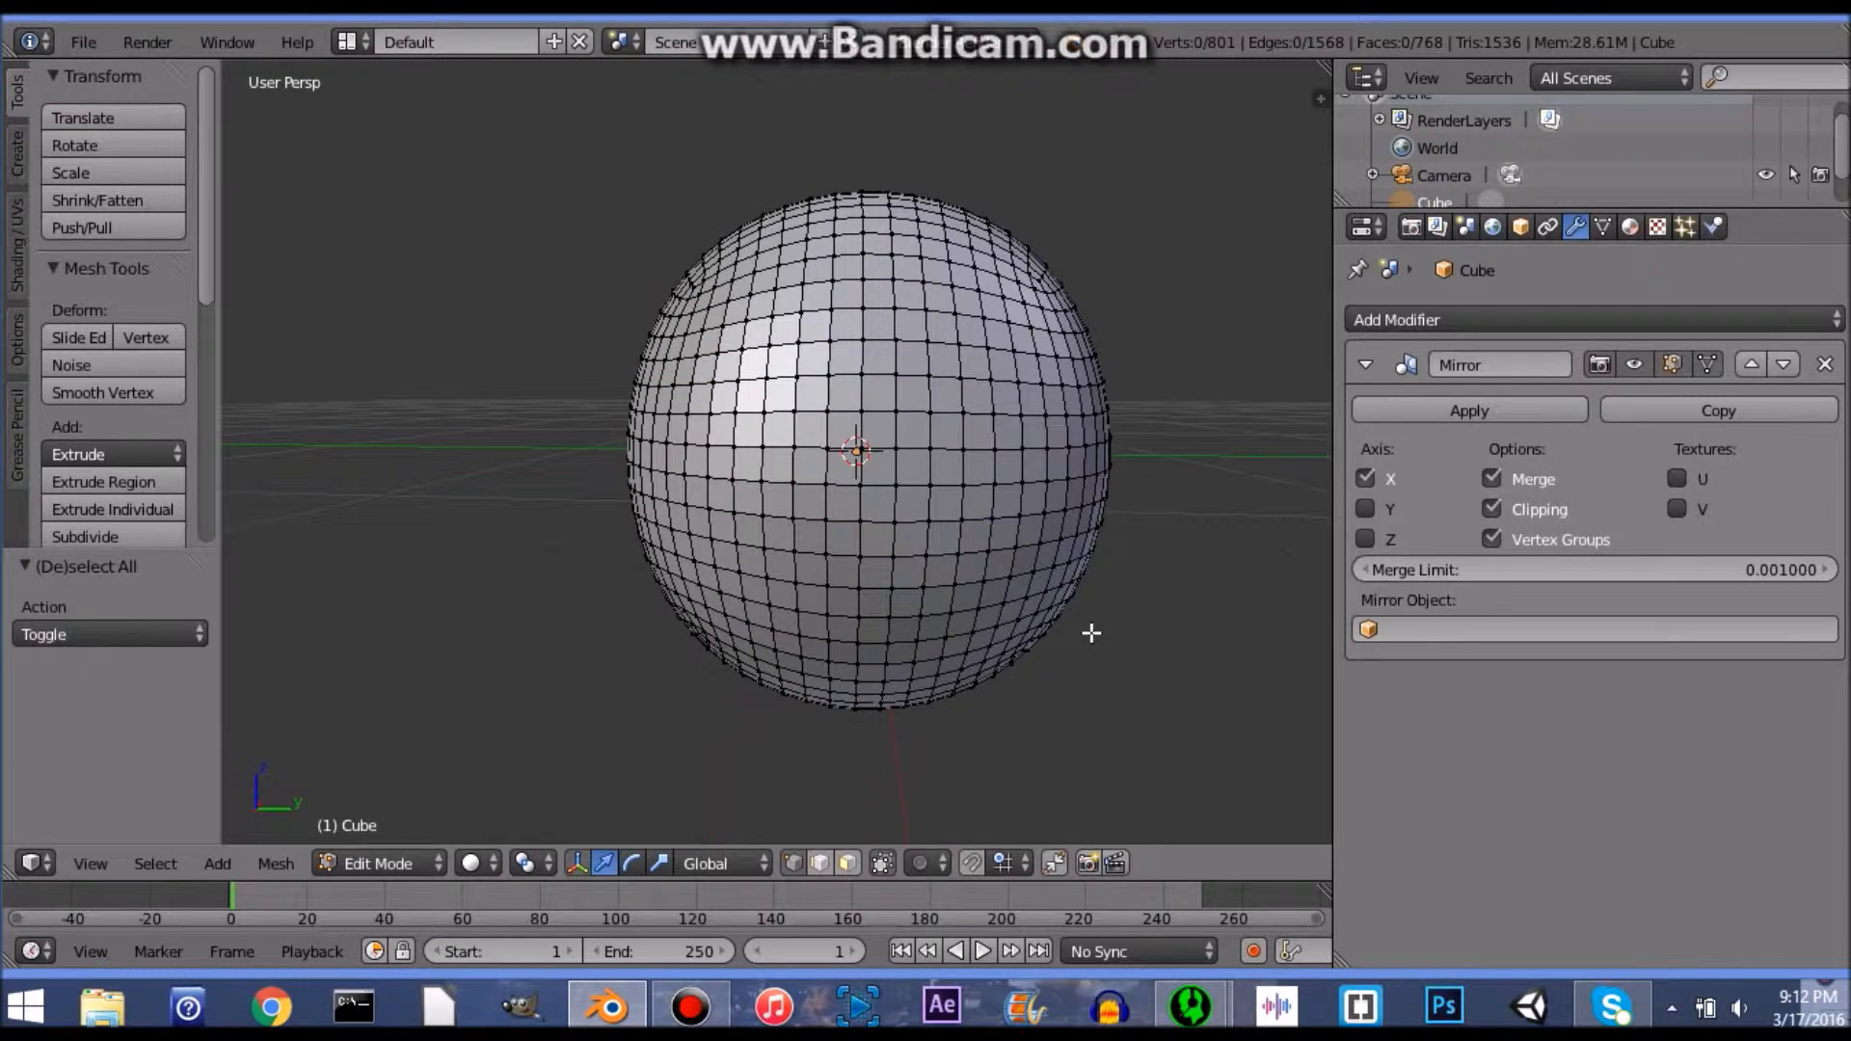
Step: Widen the 3D viewport and turn on proportional editing for the mesh
middle_drag(1089, 615, 909, 468)
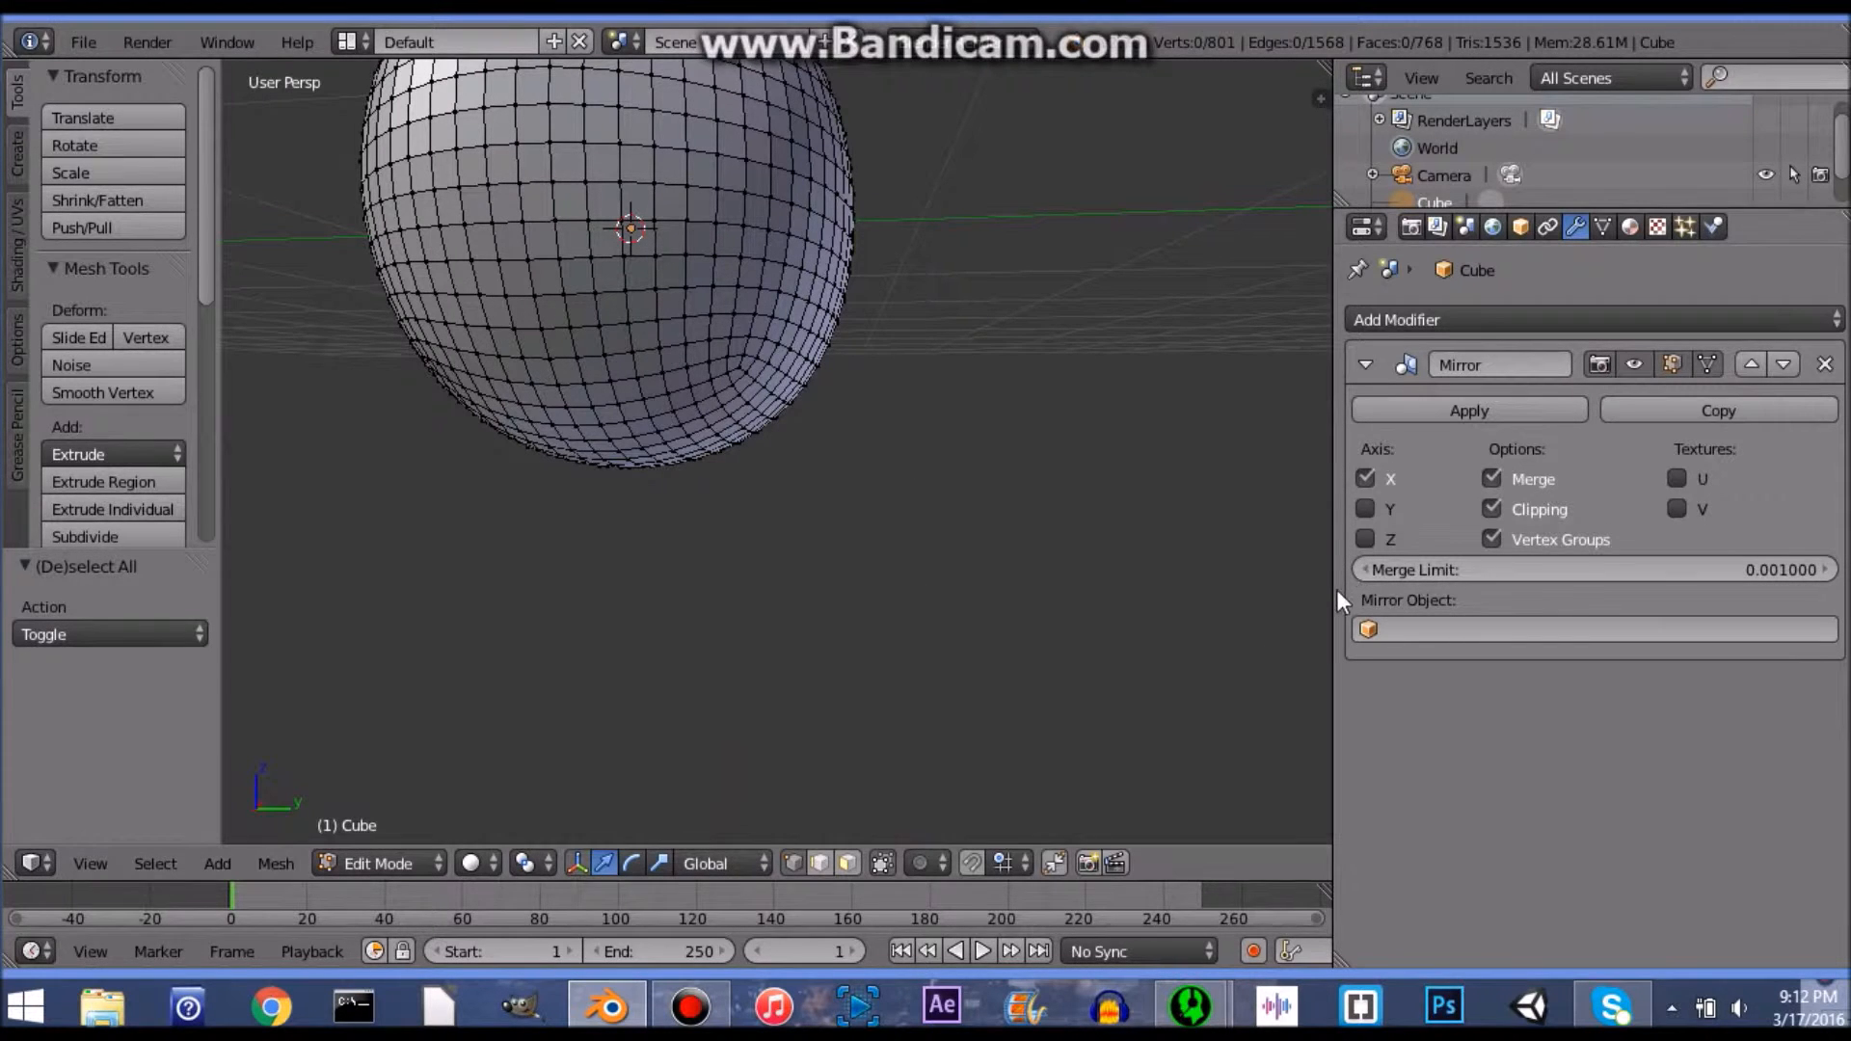
drag(1350, 586, 1536, 640)
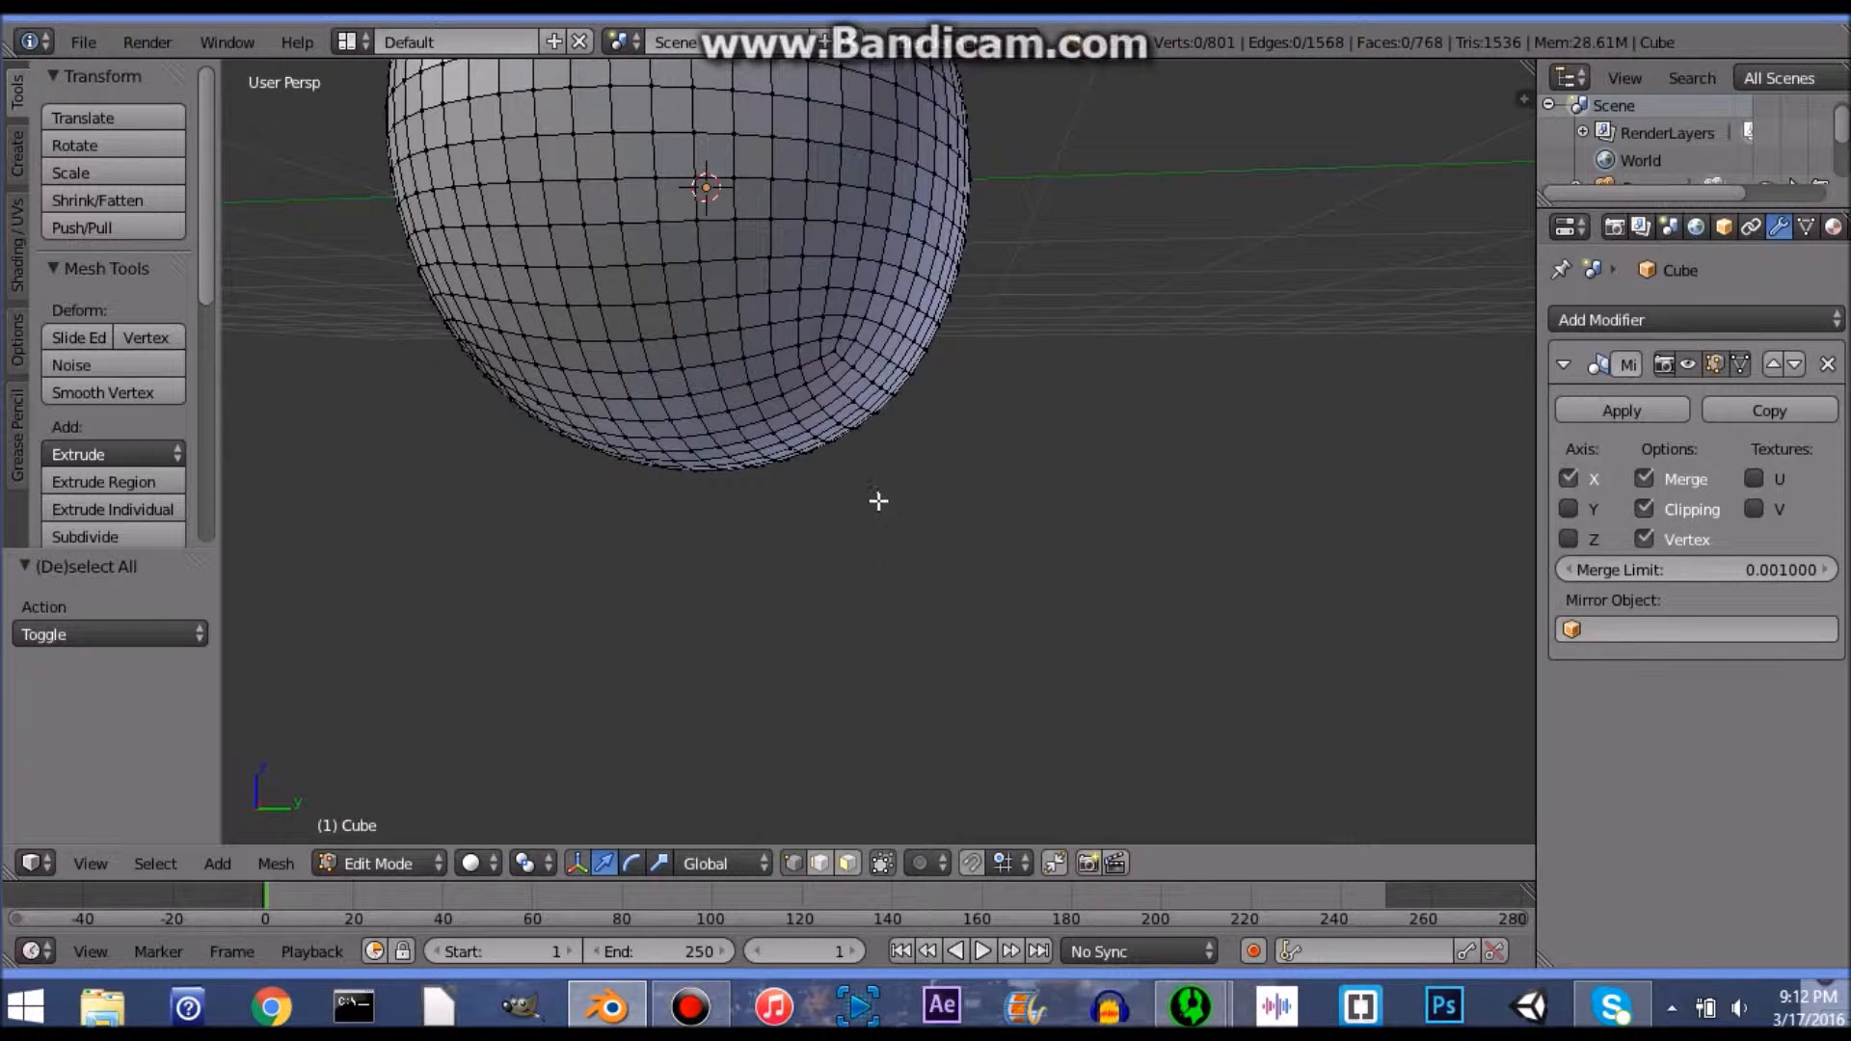
key(o)
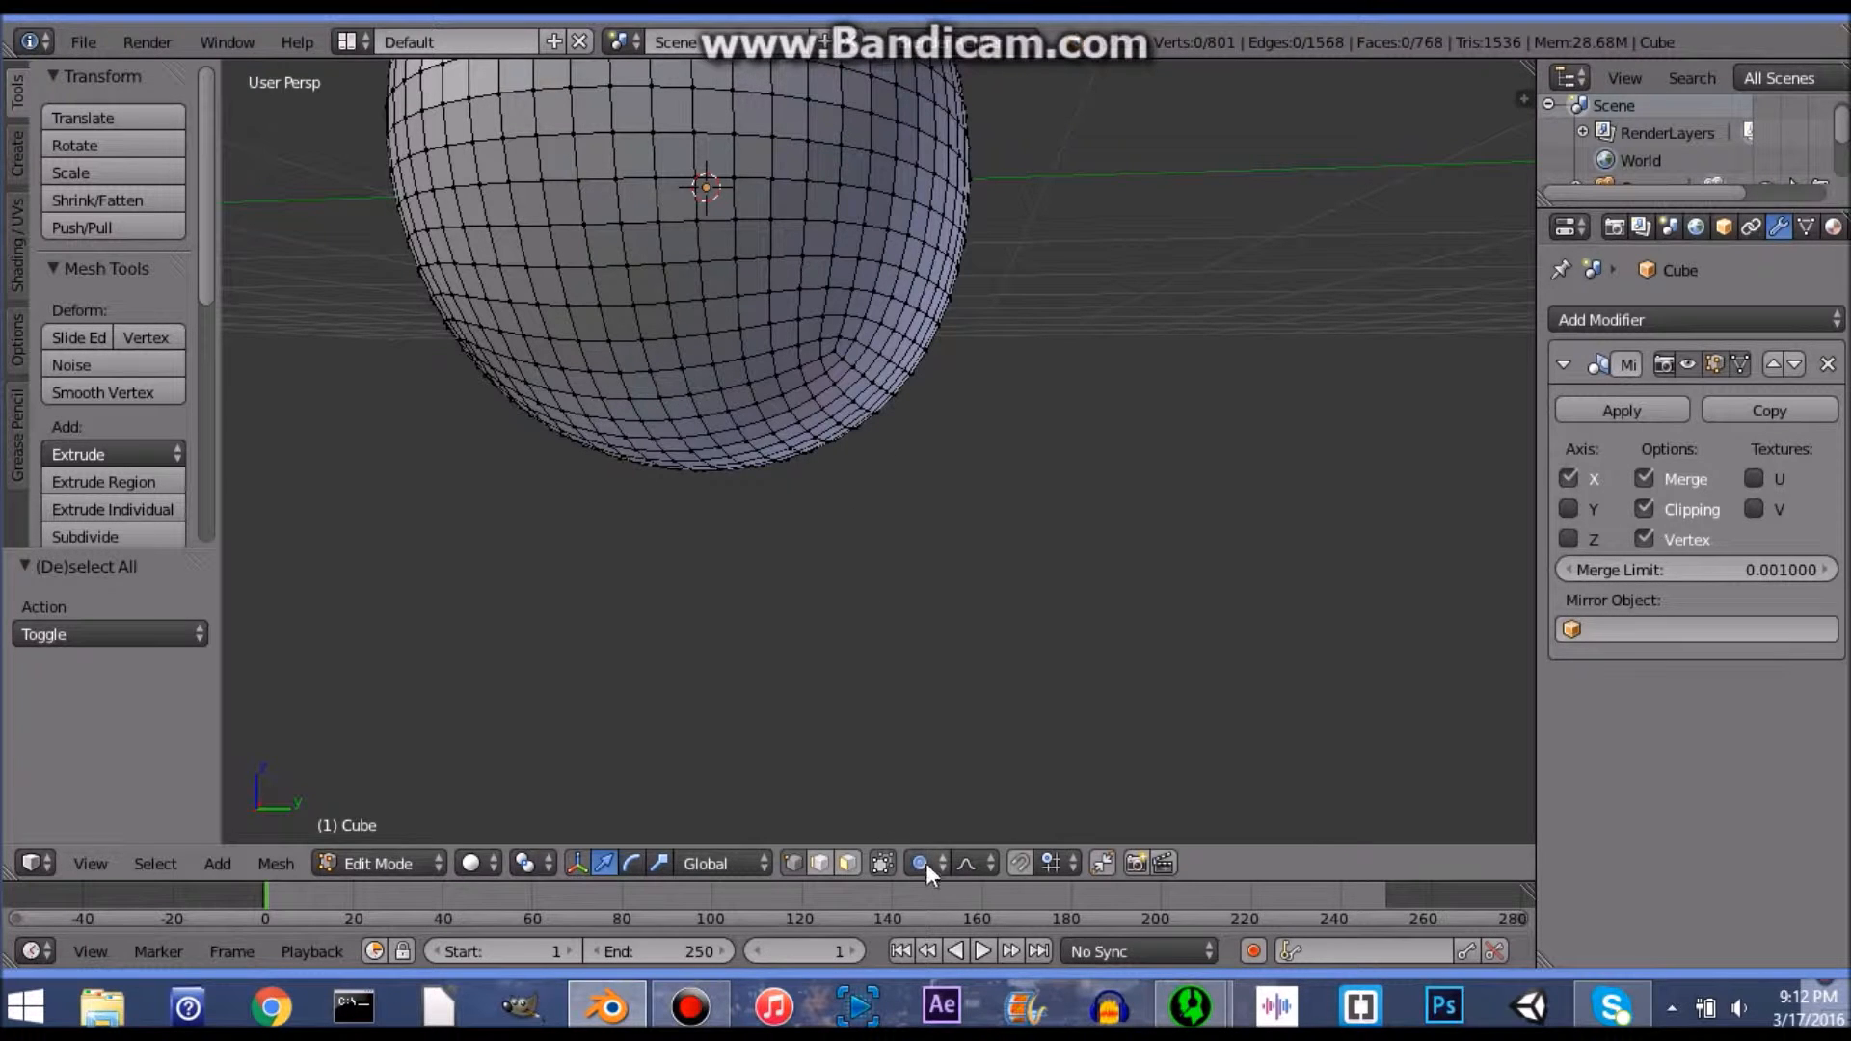
scroll(844, 483, down, 3)
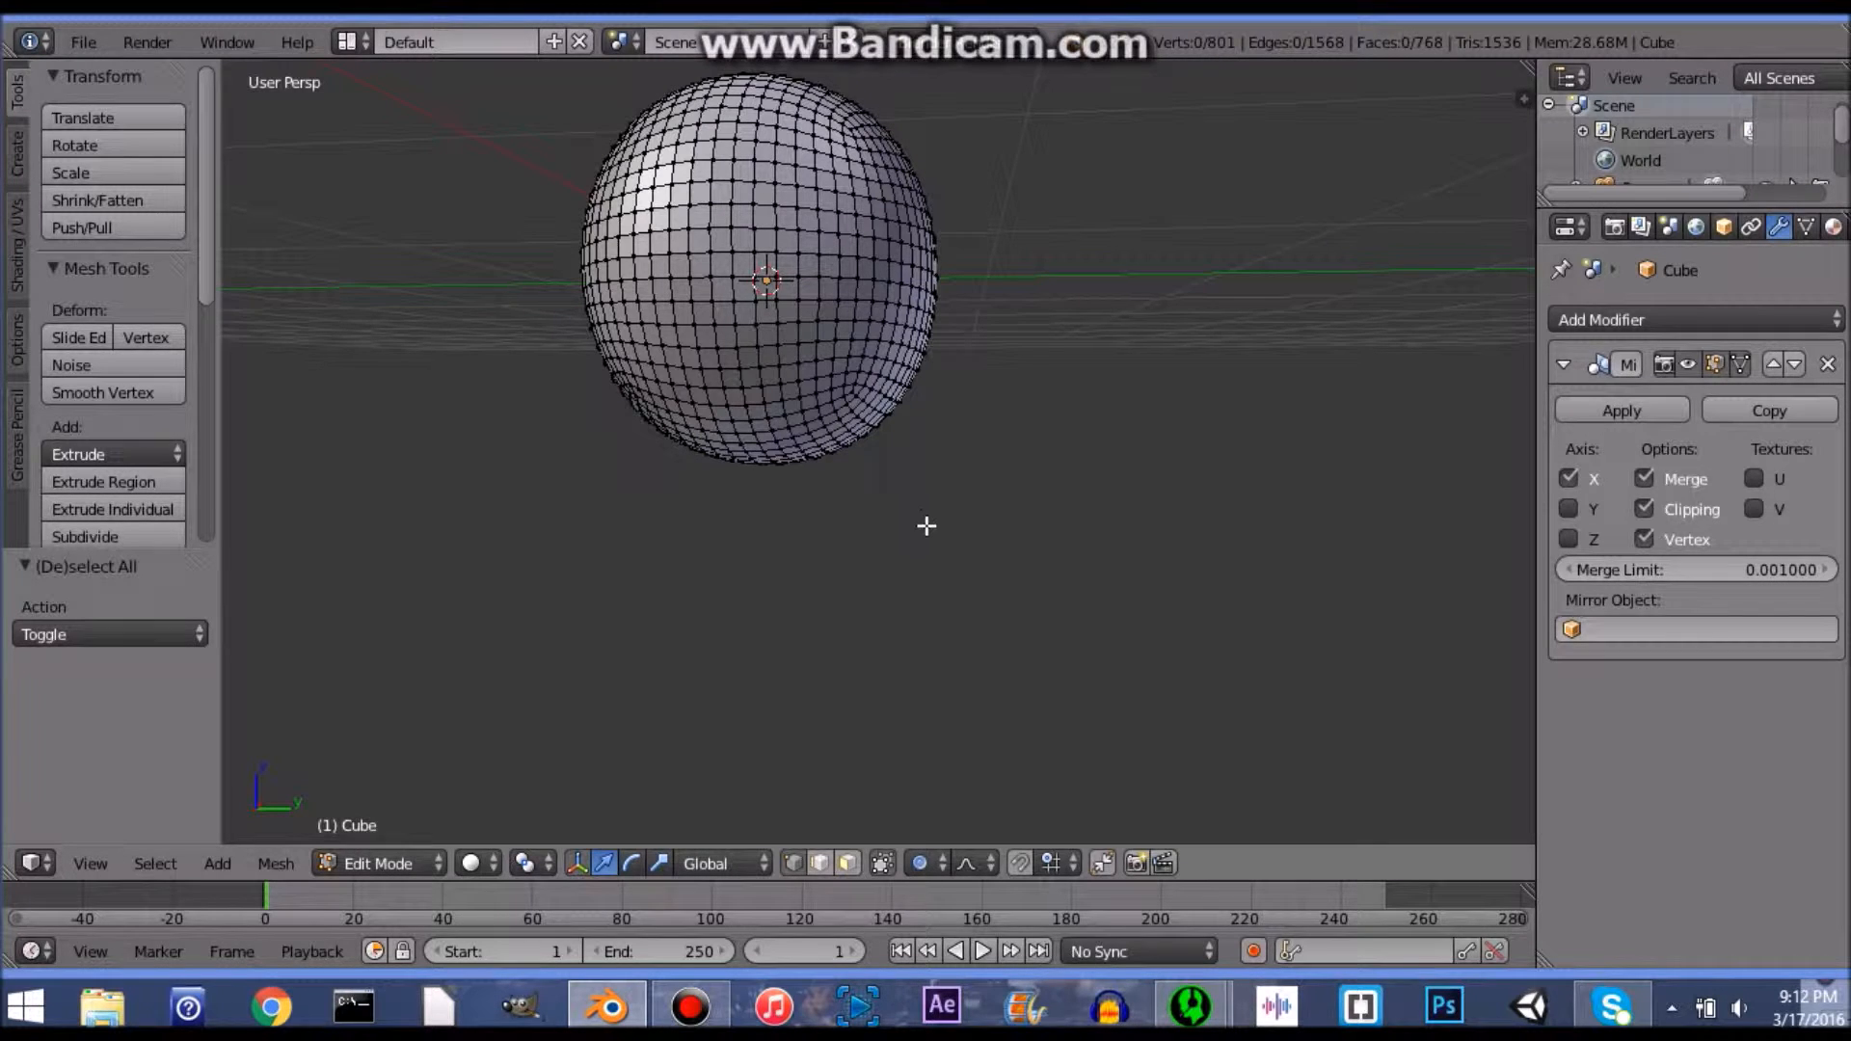
shift+middle_drag(927, 525, 994, 573)
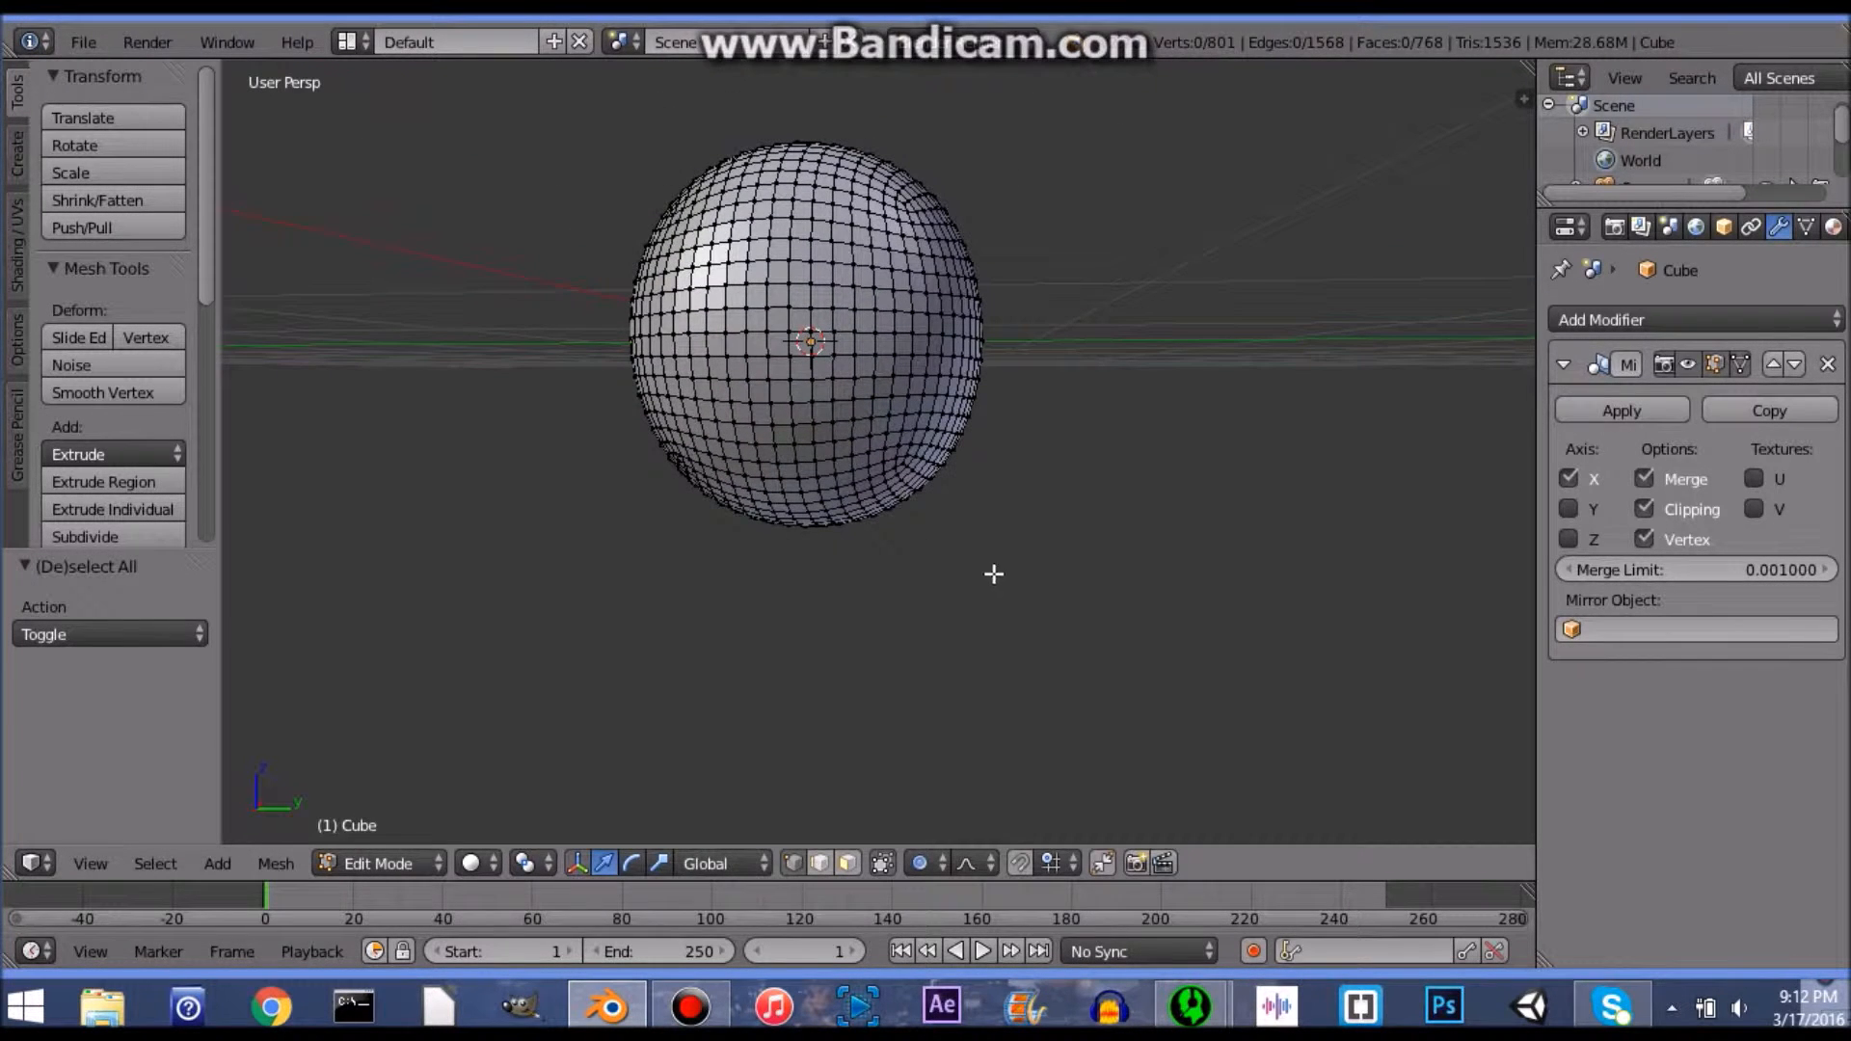
Step: Try pulling a lower vertex up into the mesh with smooth proportional editing, varying the influence size between about 0.20 and 1.10
right_click(894, 496)
scroll(897, 500, up, 7)
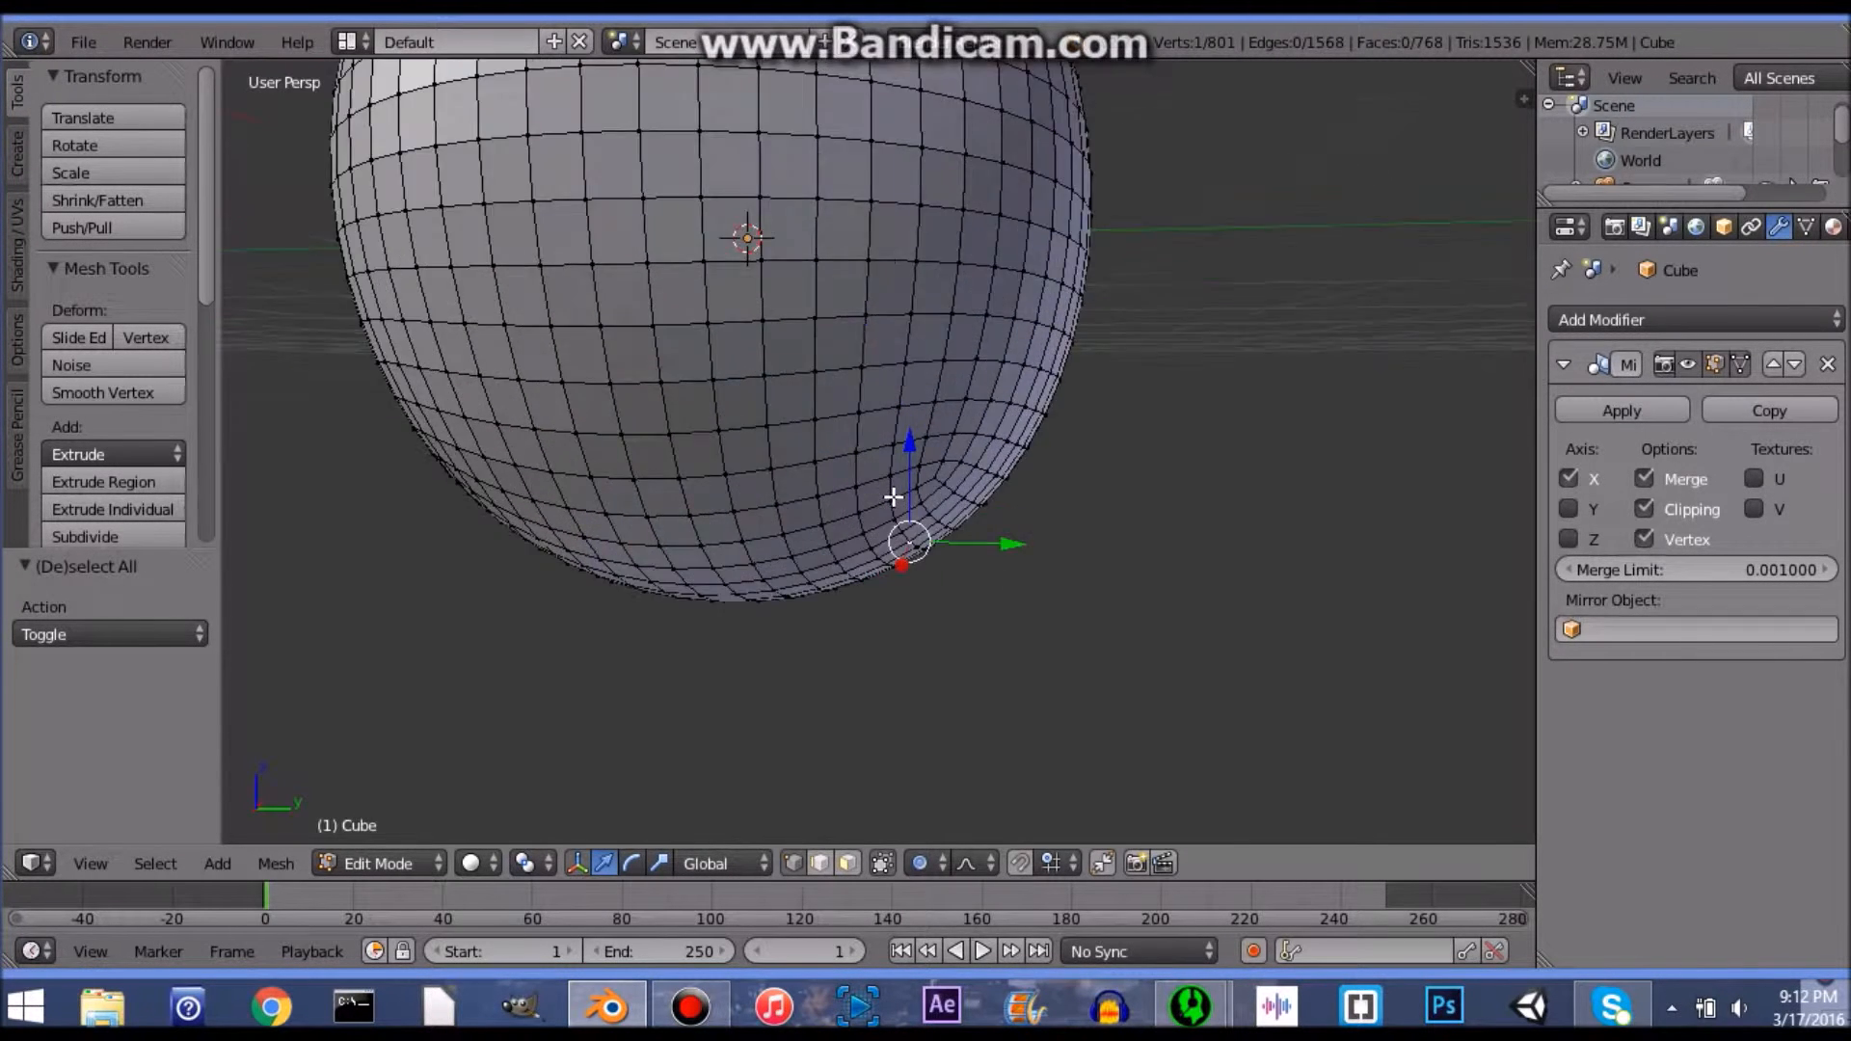
scroll(906, 504, down, 4)
key(g)
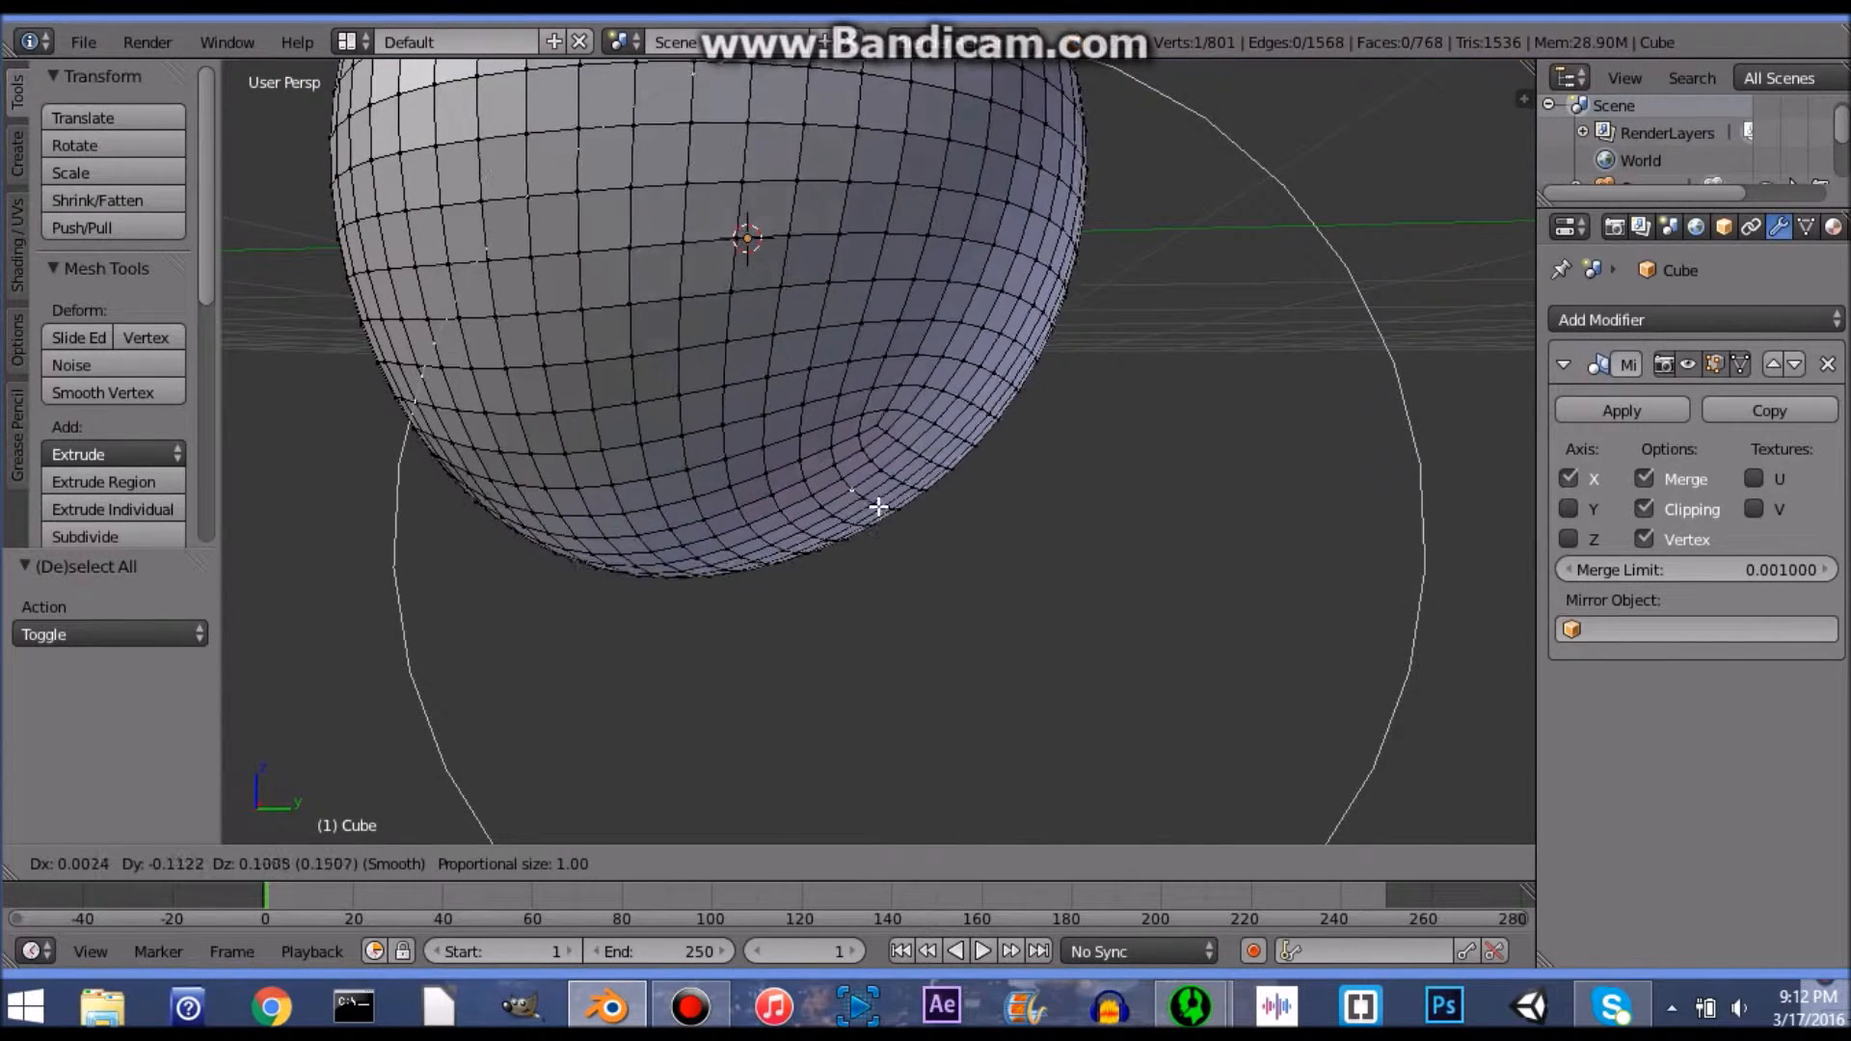
scroll(901, 522, down, 1)
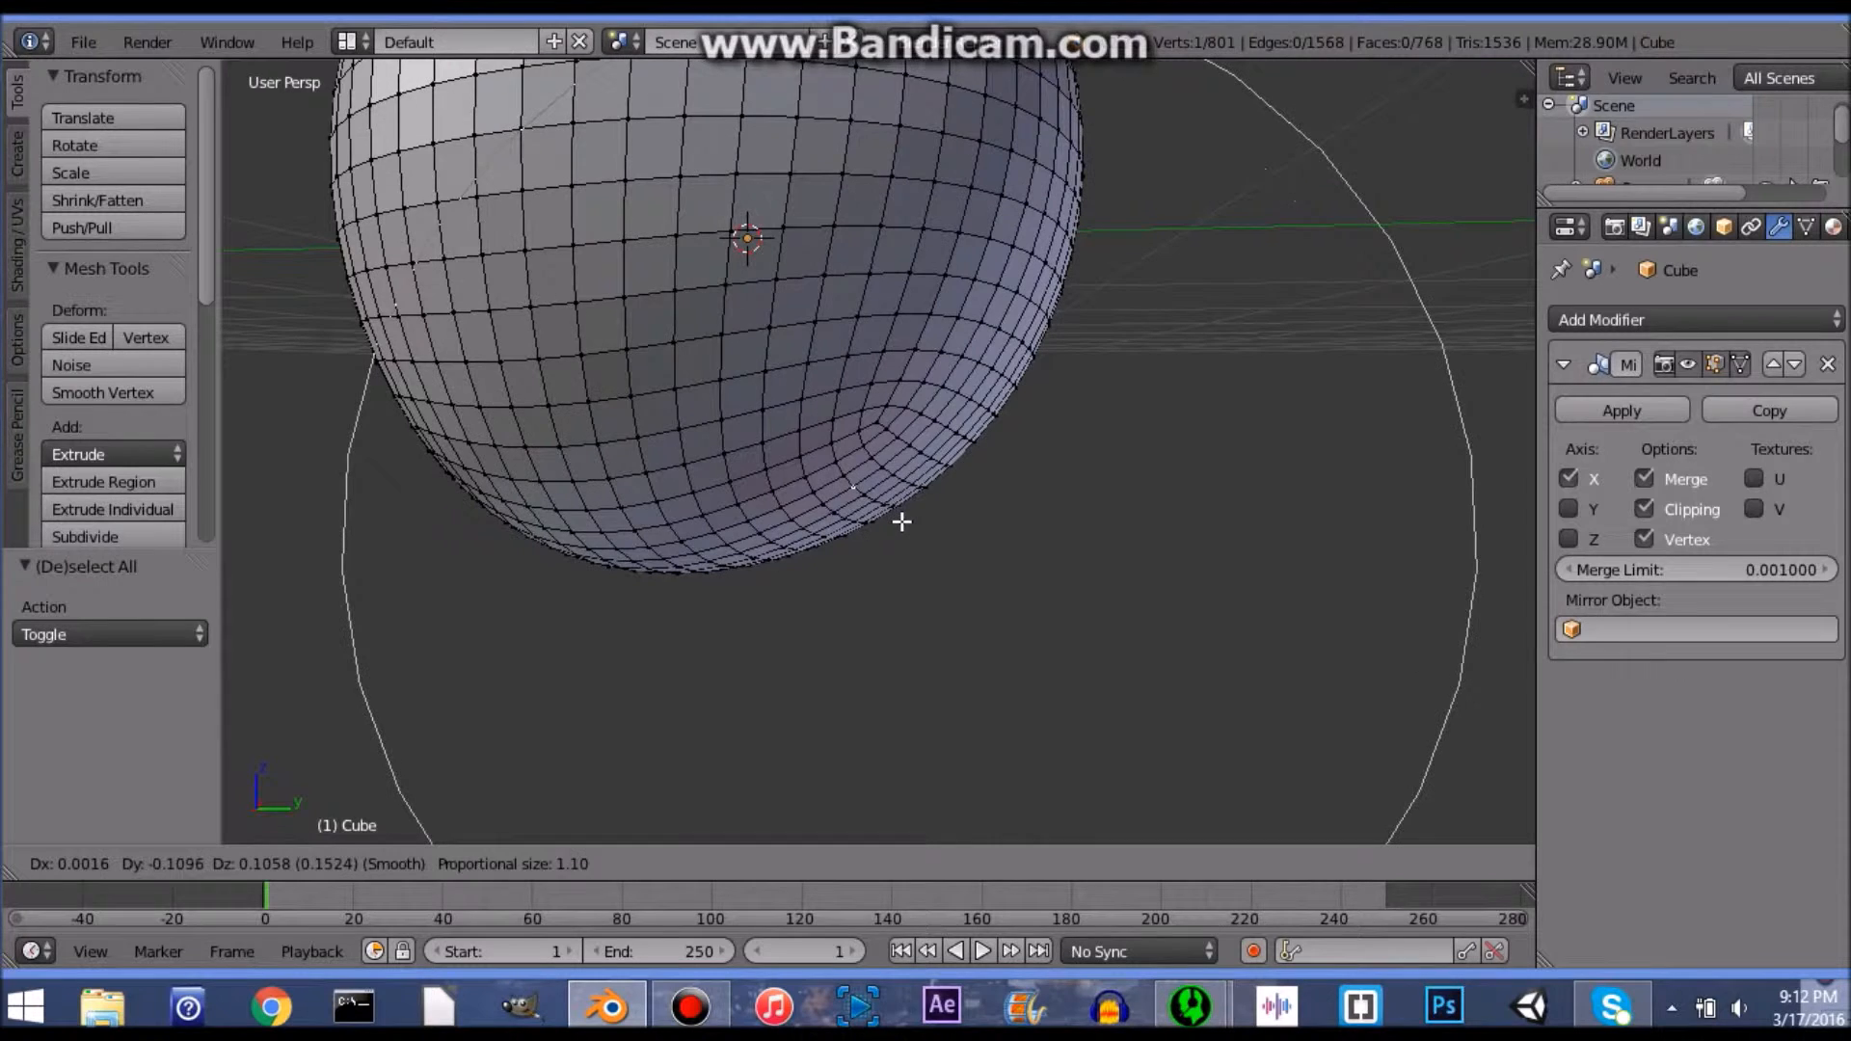
scroll(902, 522, up, 13)
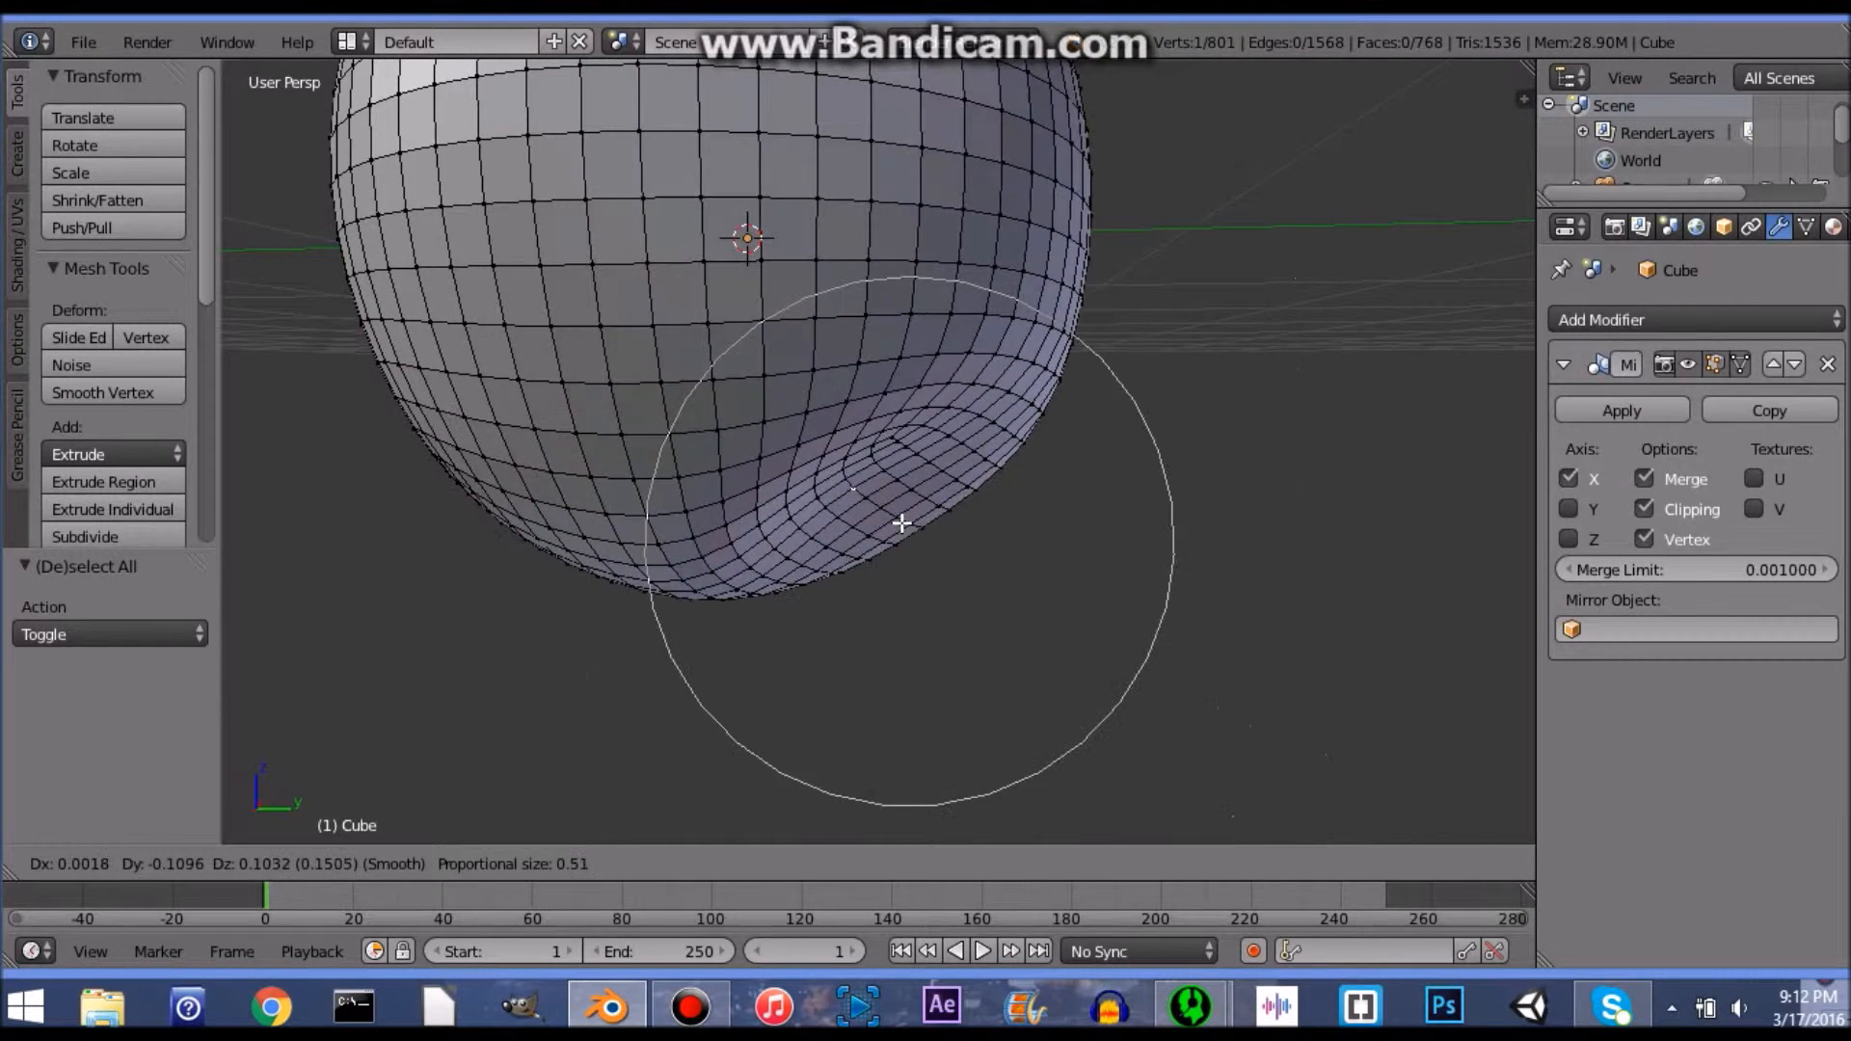
scroll(914, 538, up, 4)
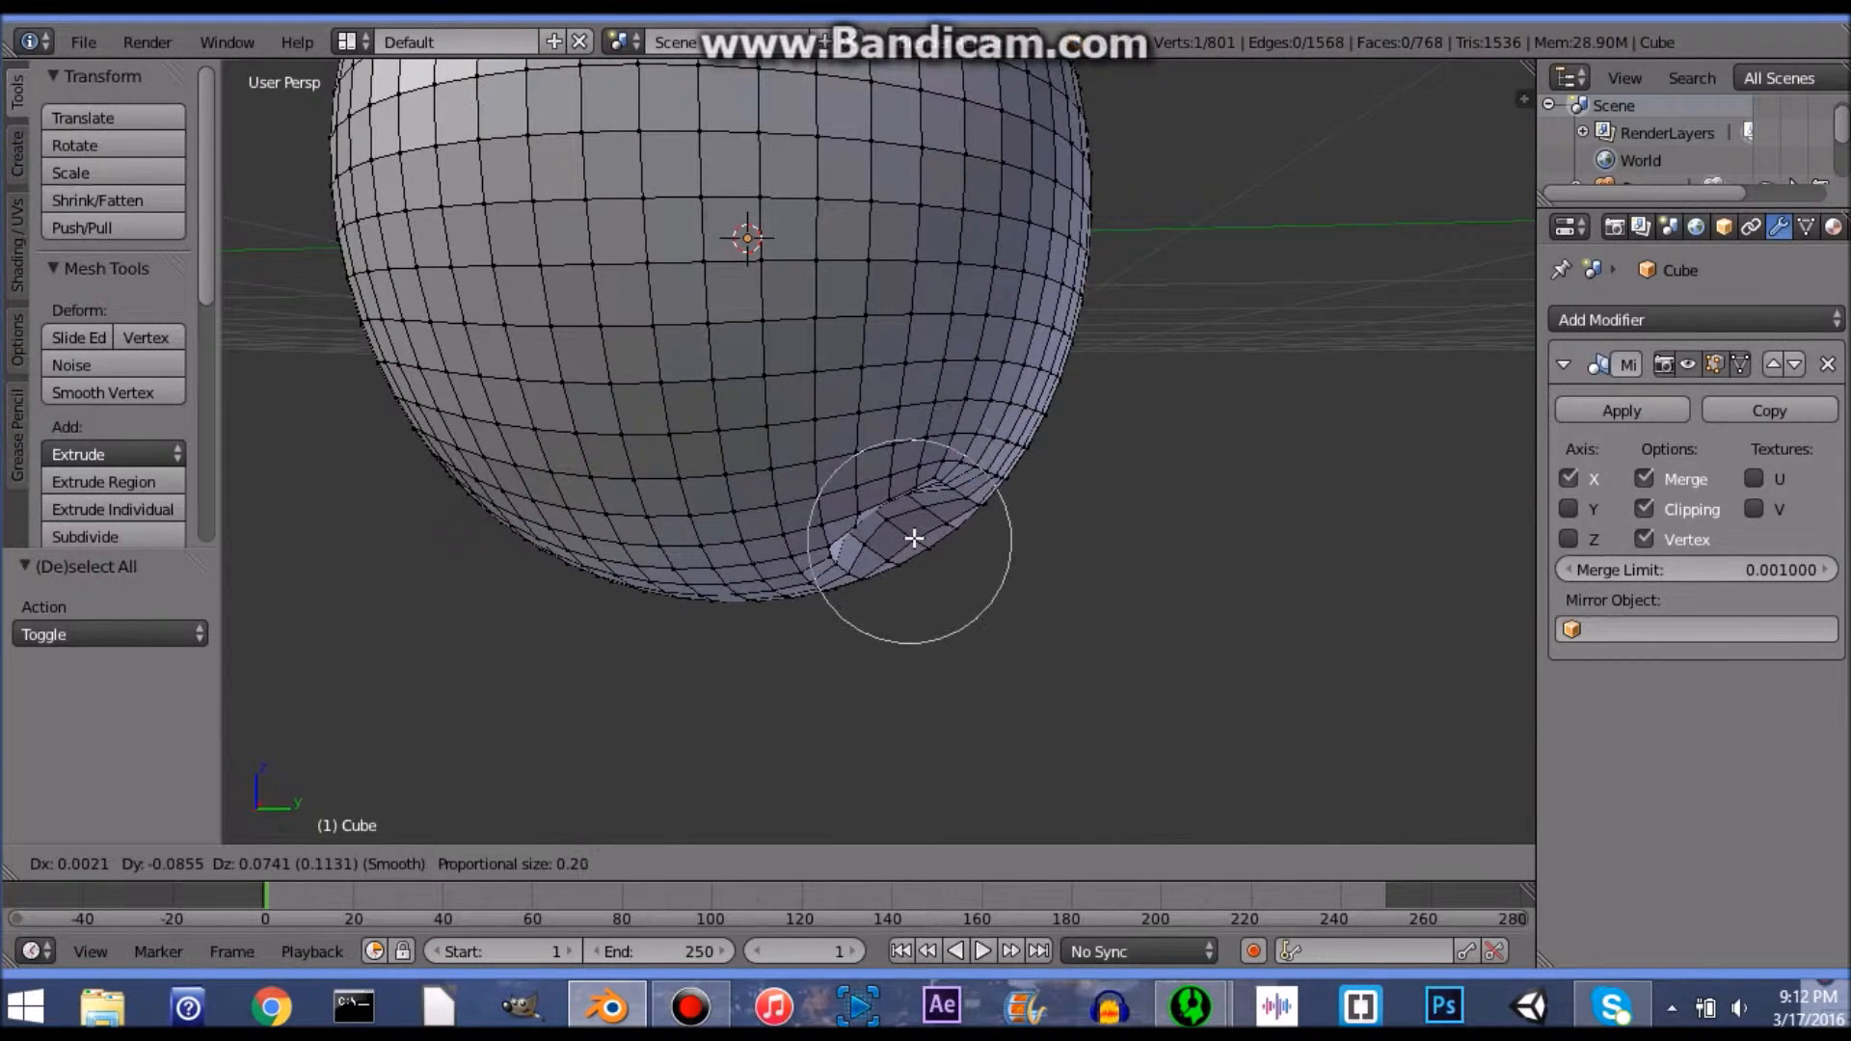
scroll(914, 538, down, 11)
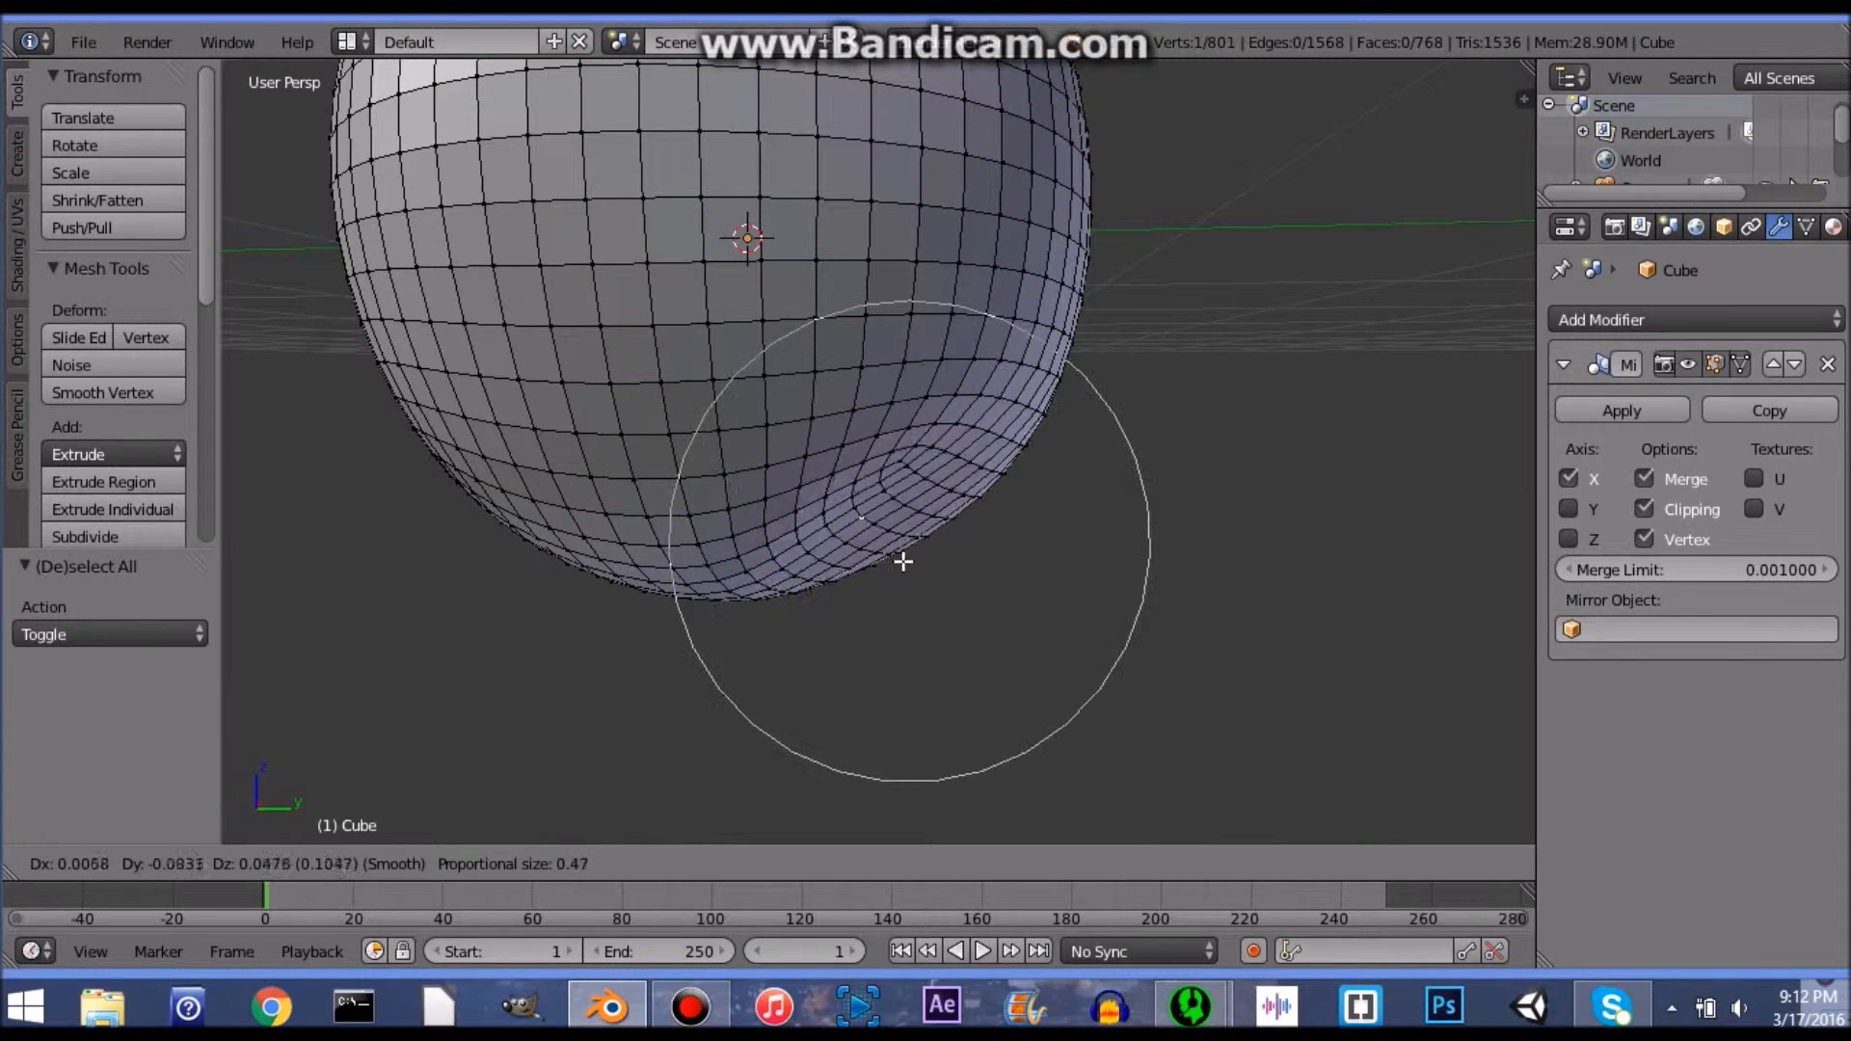
scroll(686, 495, up, 1)
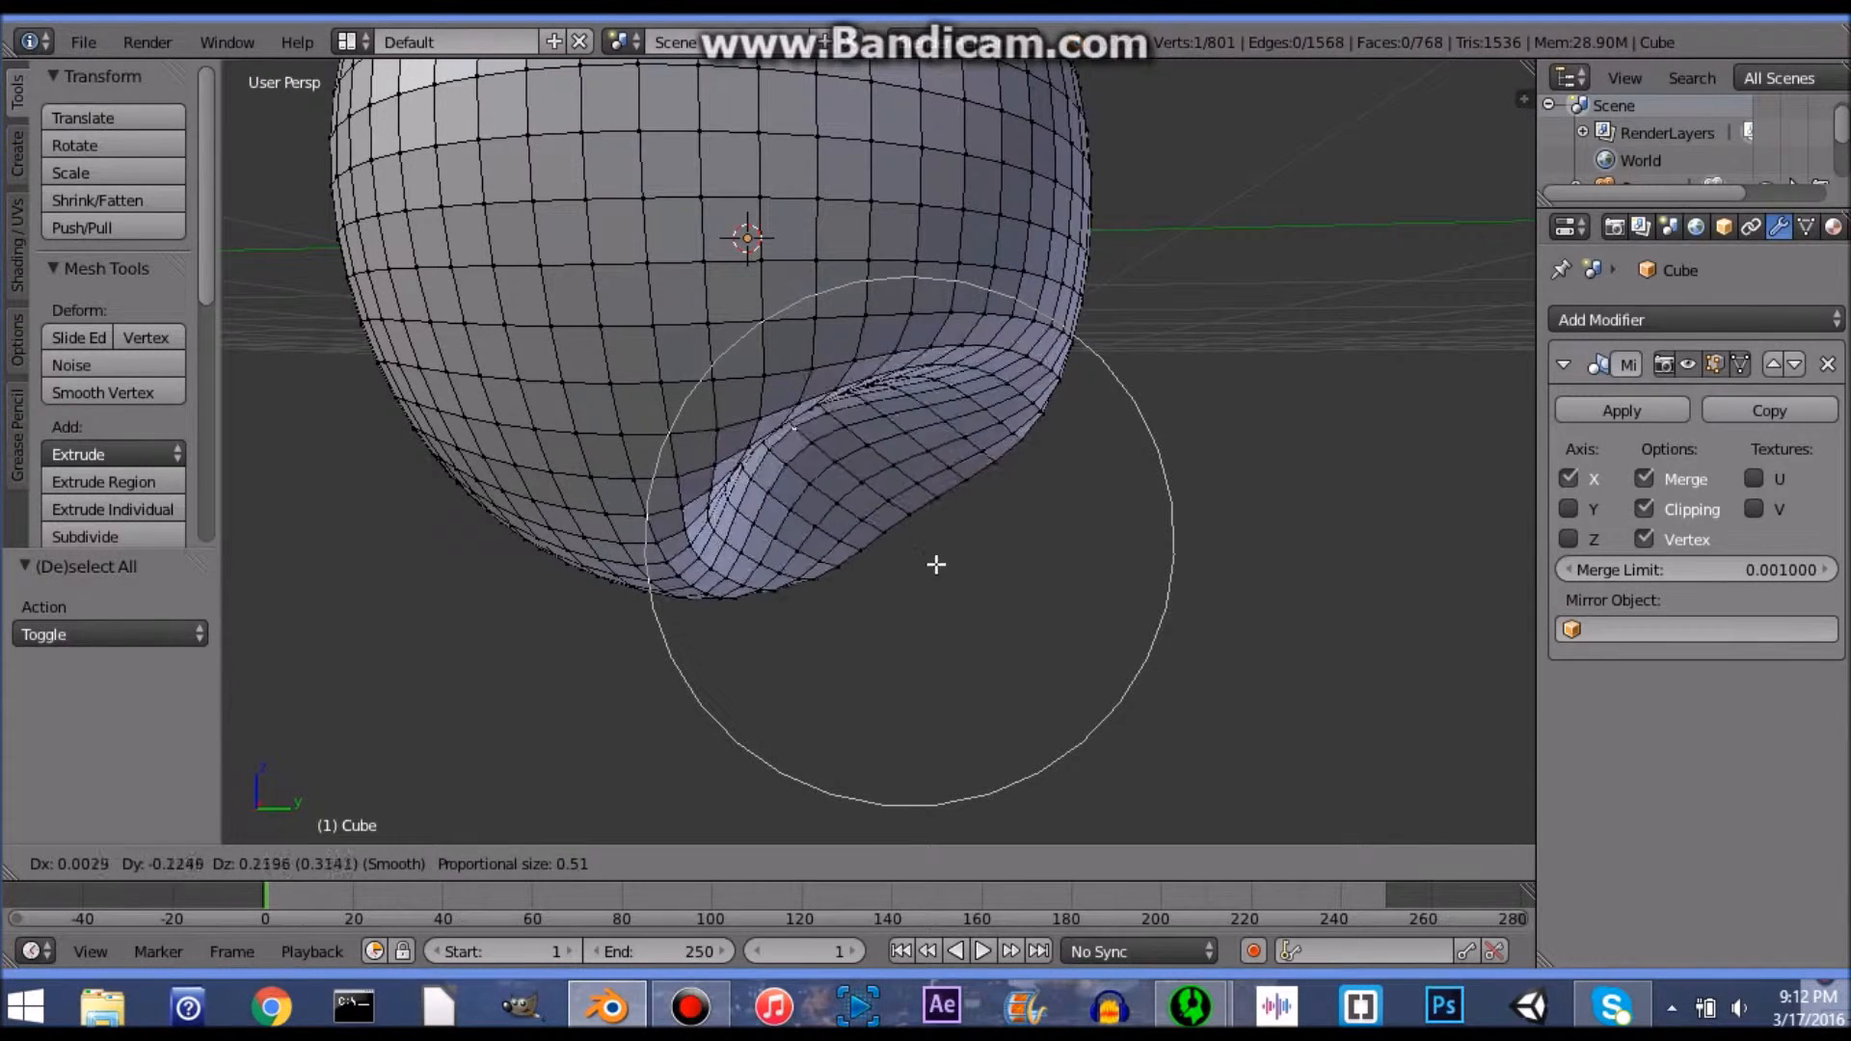
scroll(897, 480, up, 3)
scroll(895, 482, down, 9)
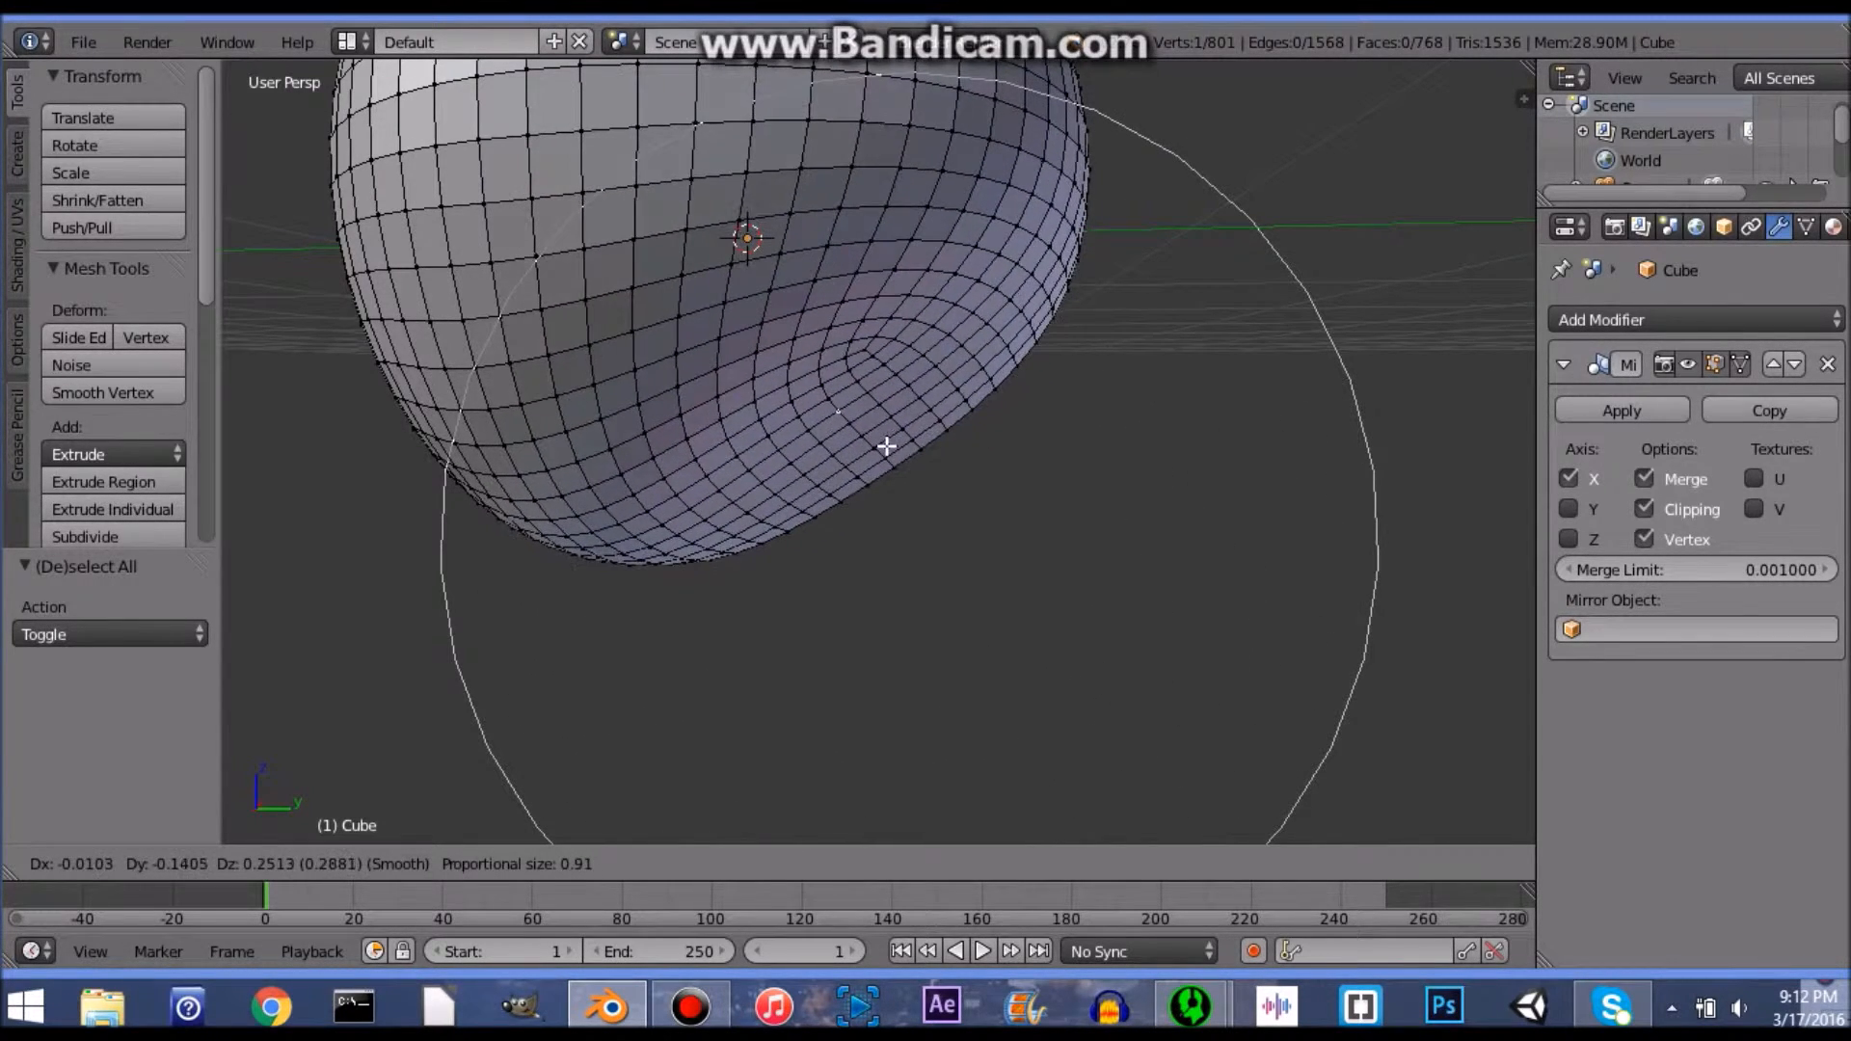
click(894, 455)
middle_drag(1103, 605, 882, 582)
scroll(921, 580, down, 4)
scroll(882, 582, up, 8)
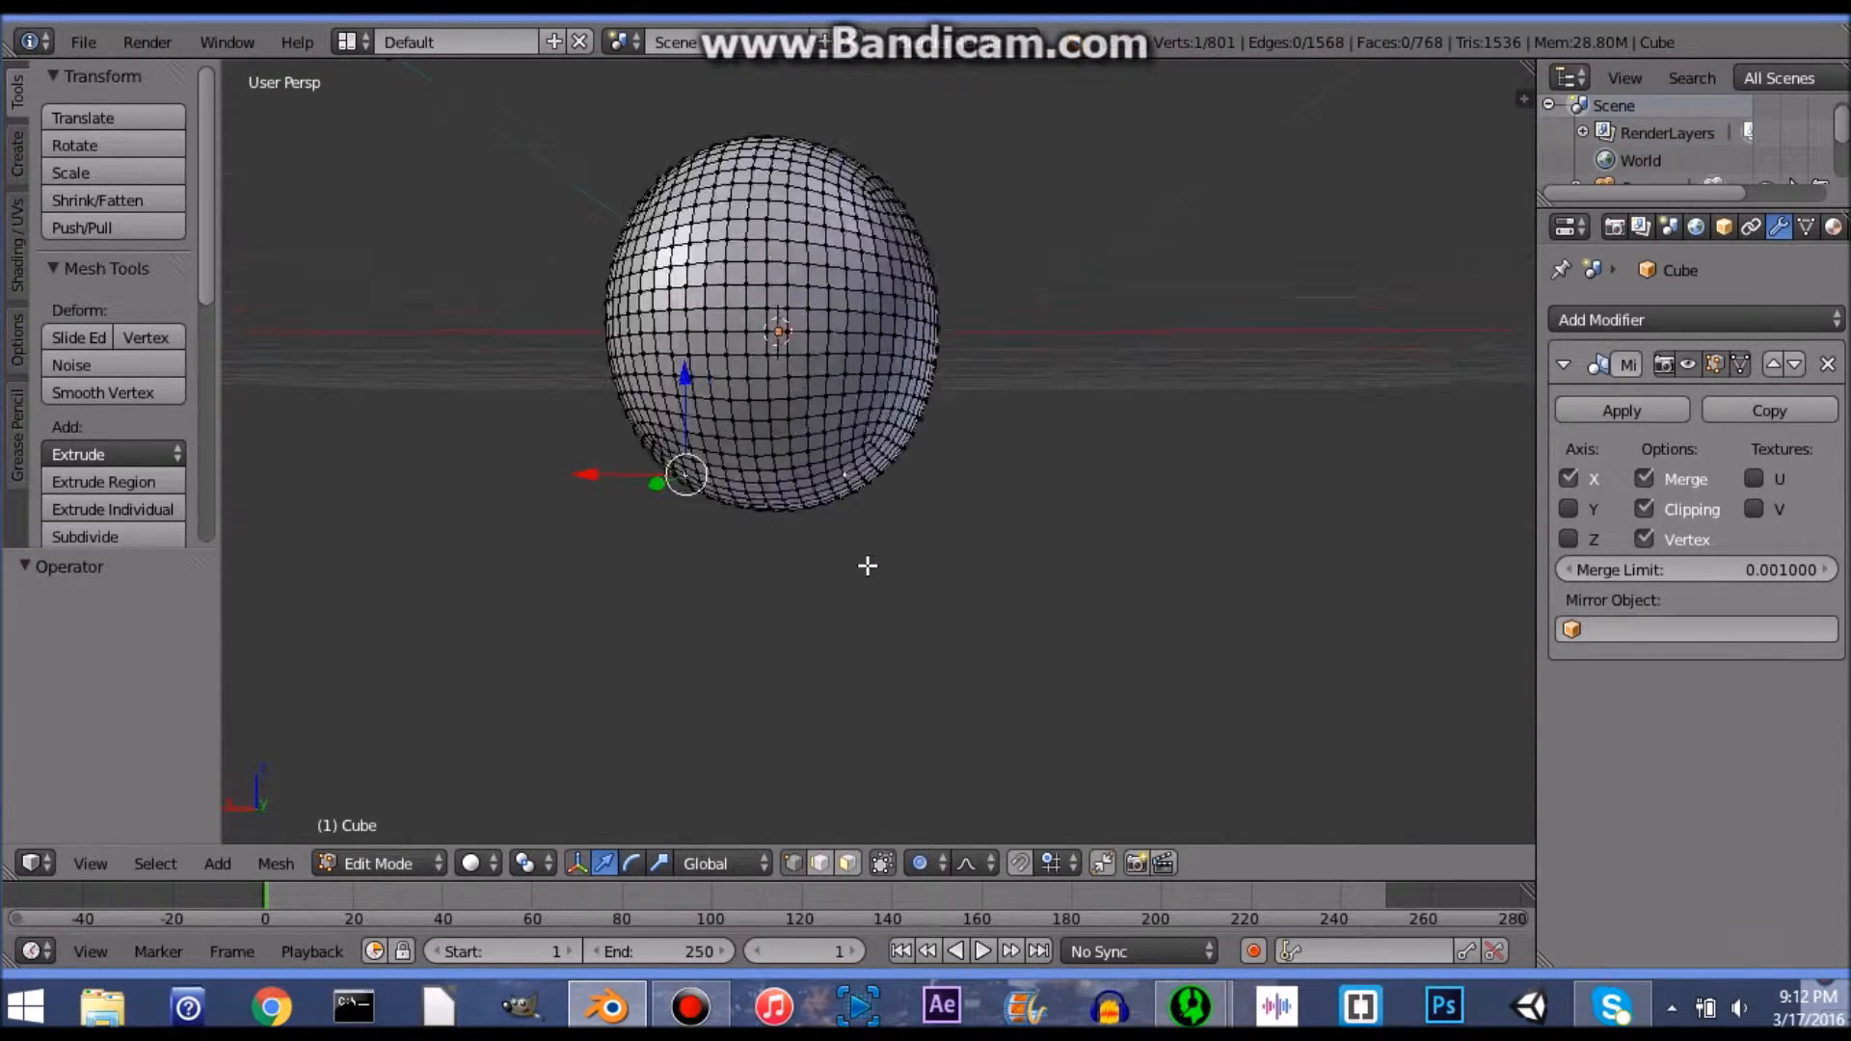
scroll(863, 569, down, 8)
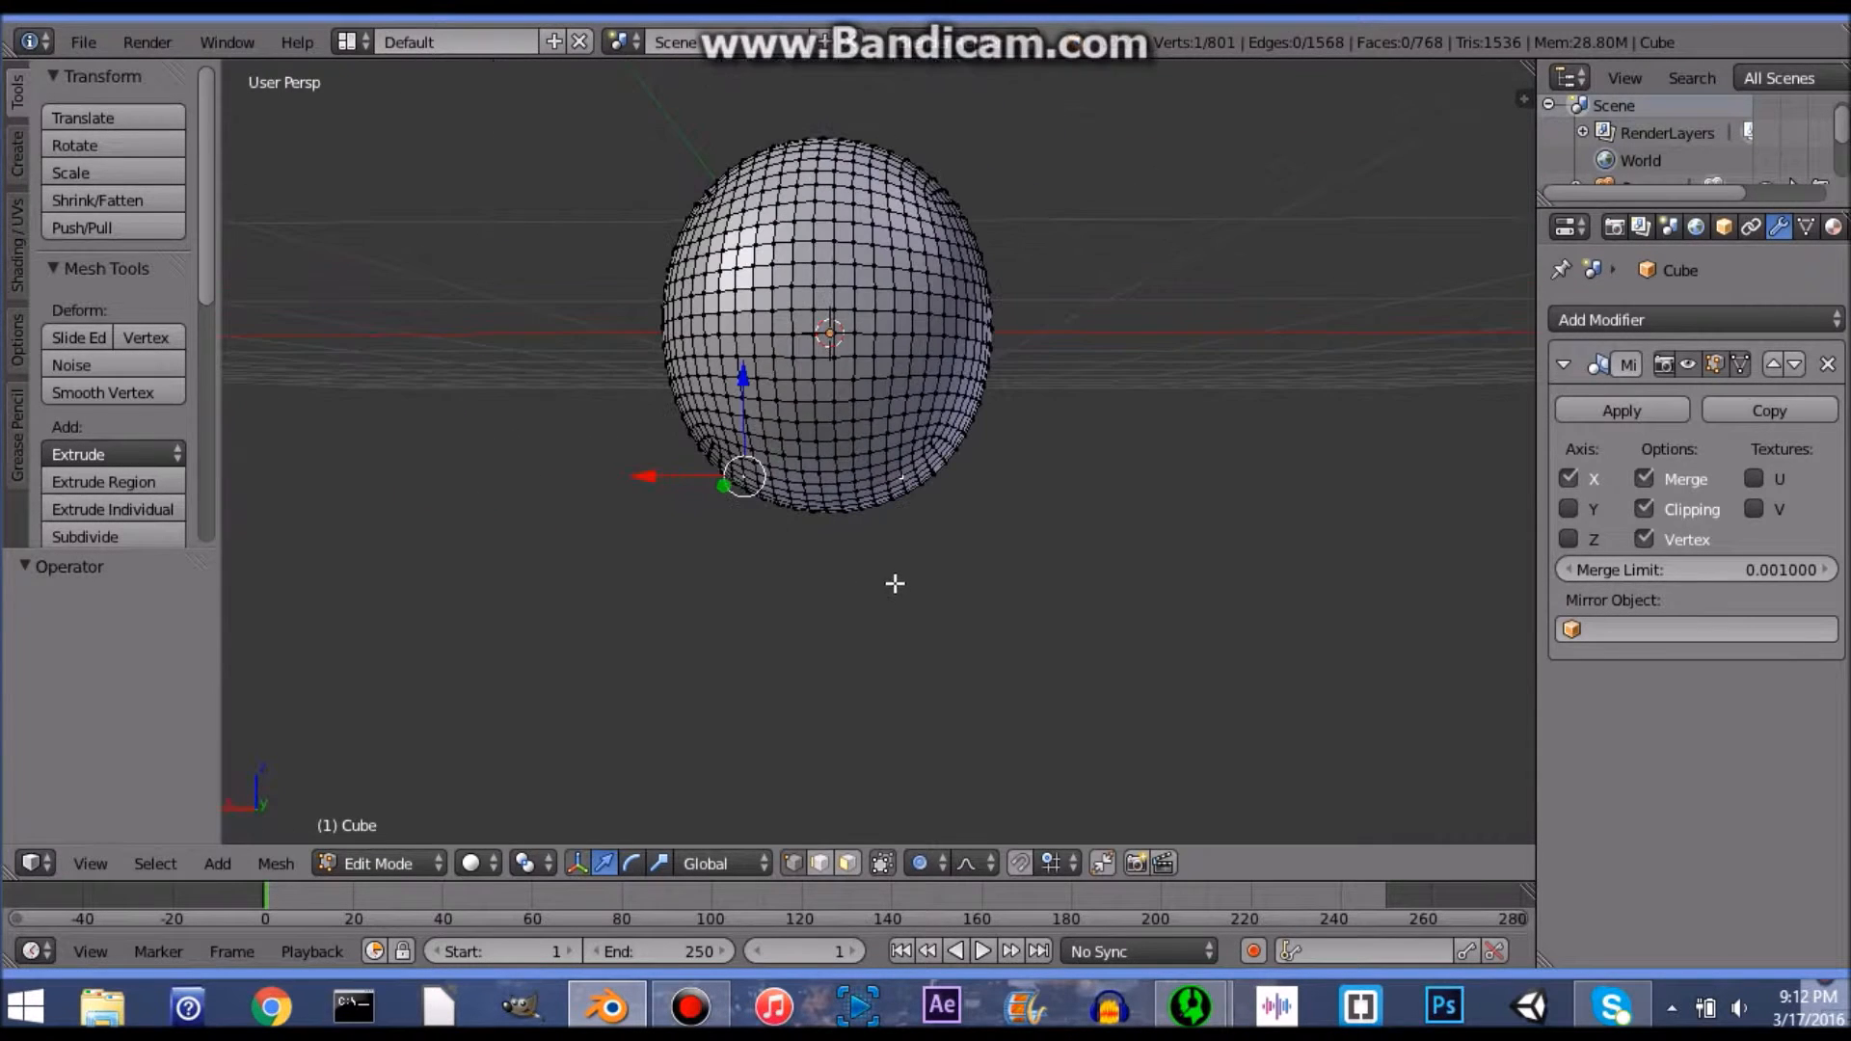
key(g)
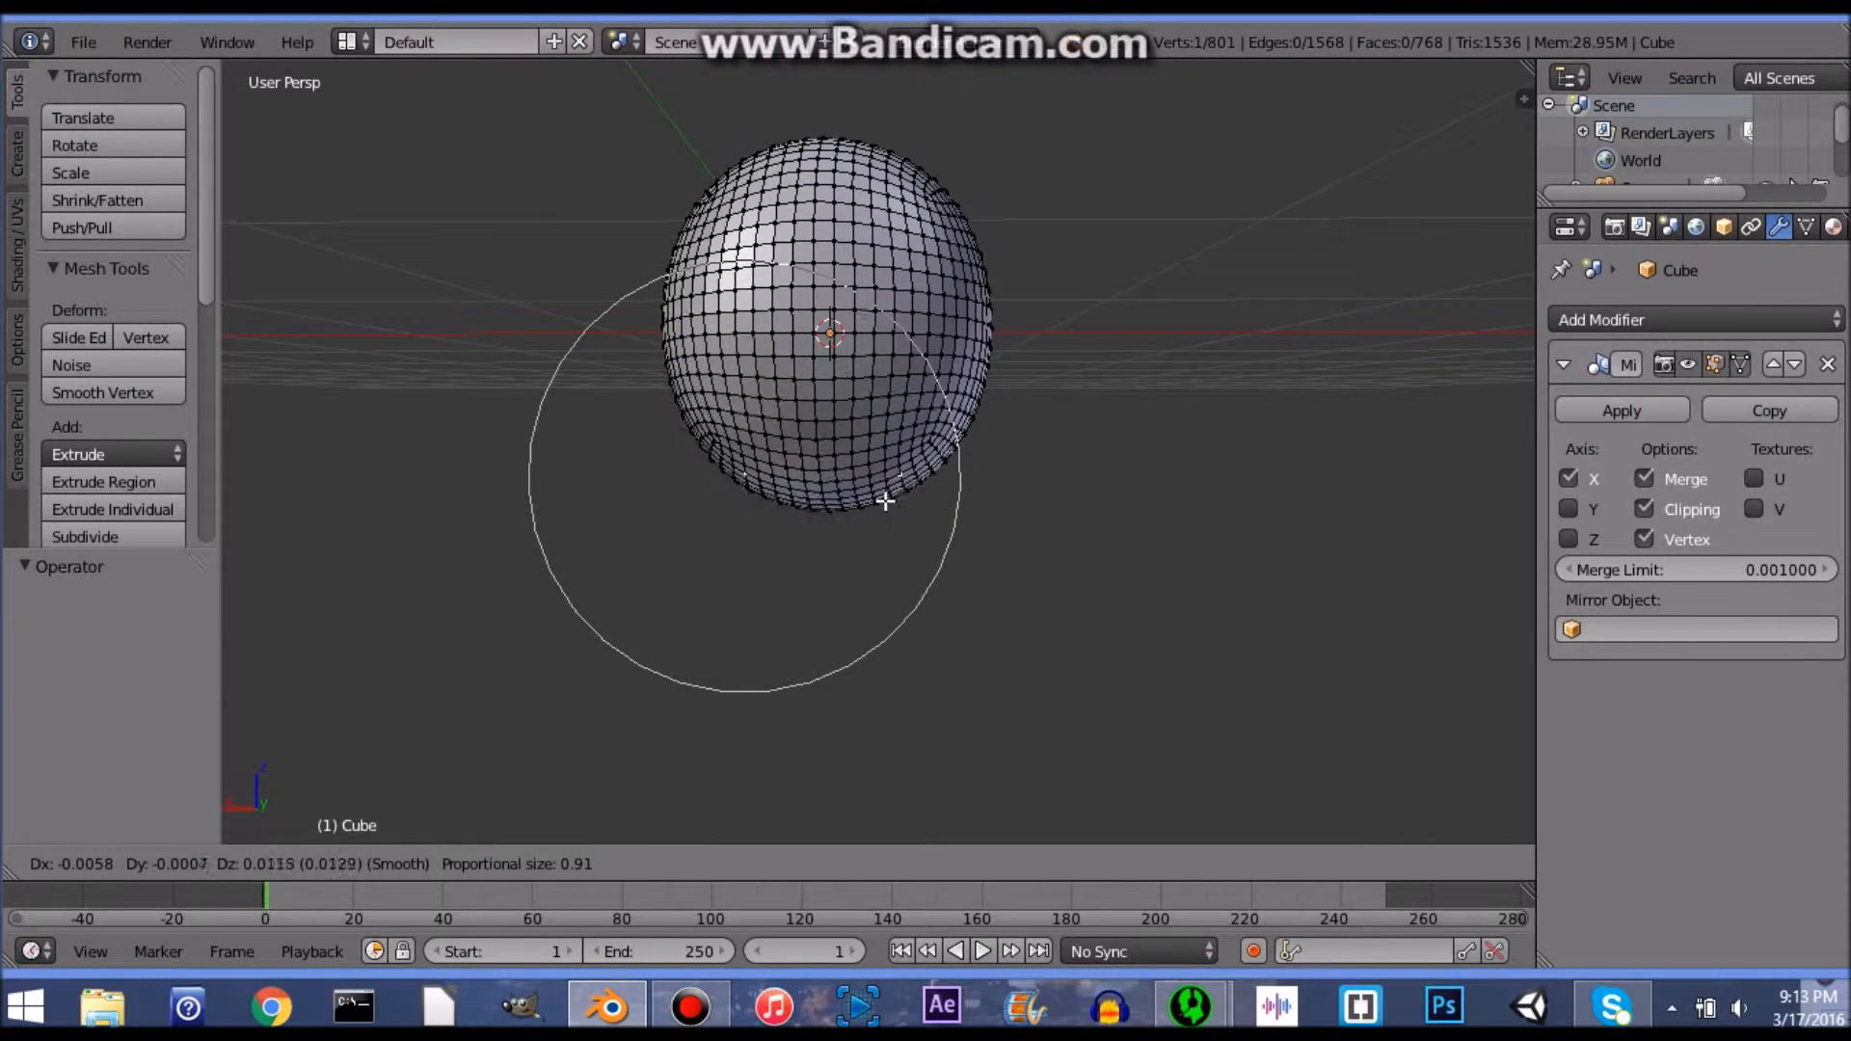
Step: Move a vertex near the mesh's underside by about X 0.060, Y -0.077, Z 0.219 with proportional editing at size 0.83
right_click(873, 497)
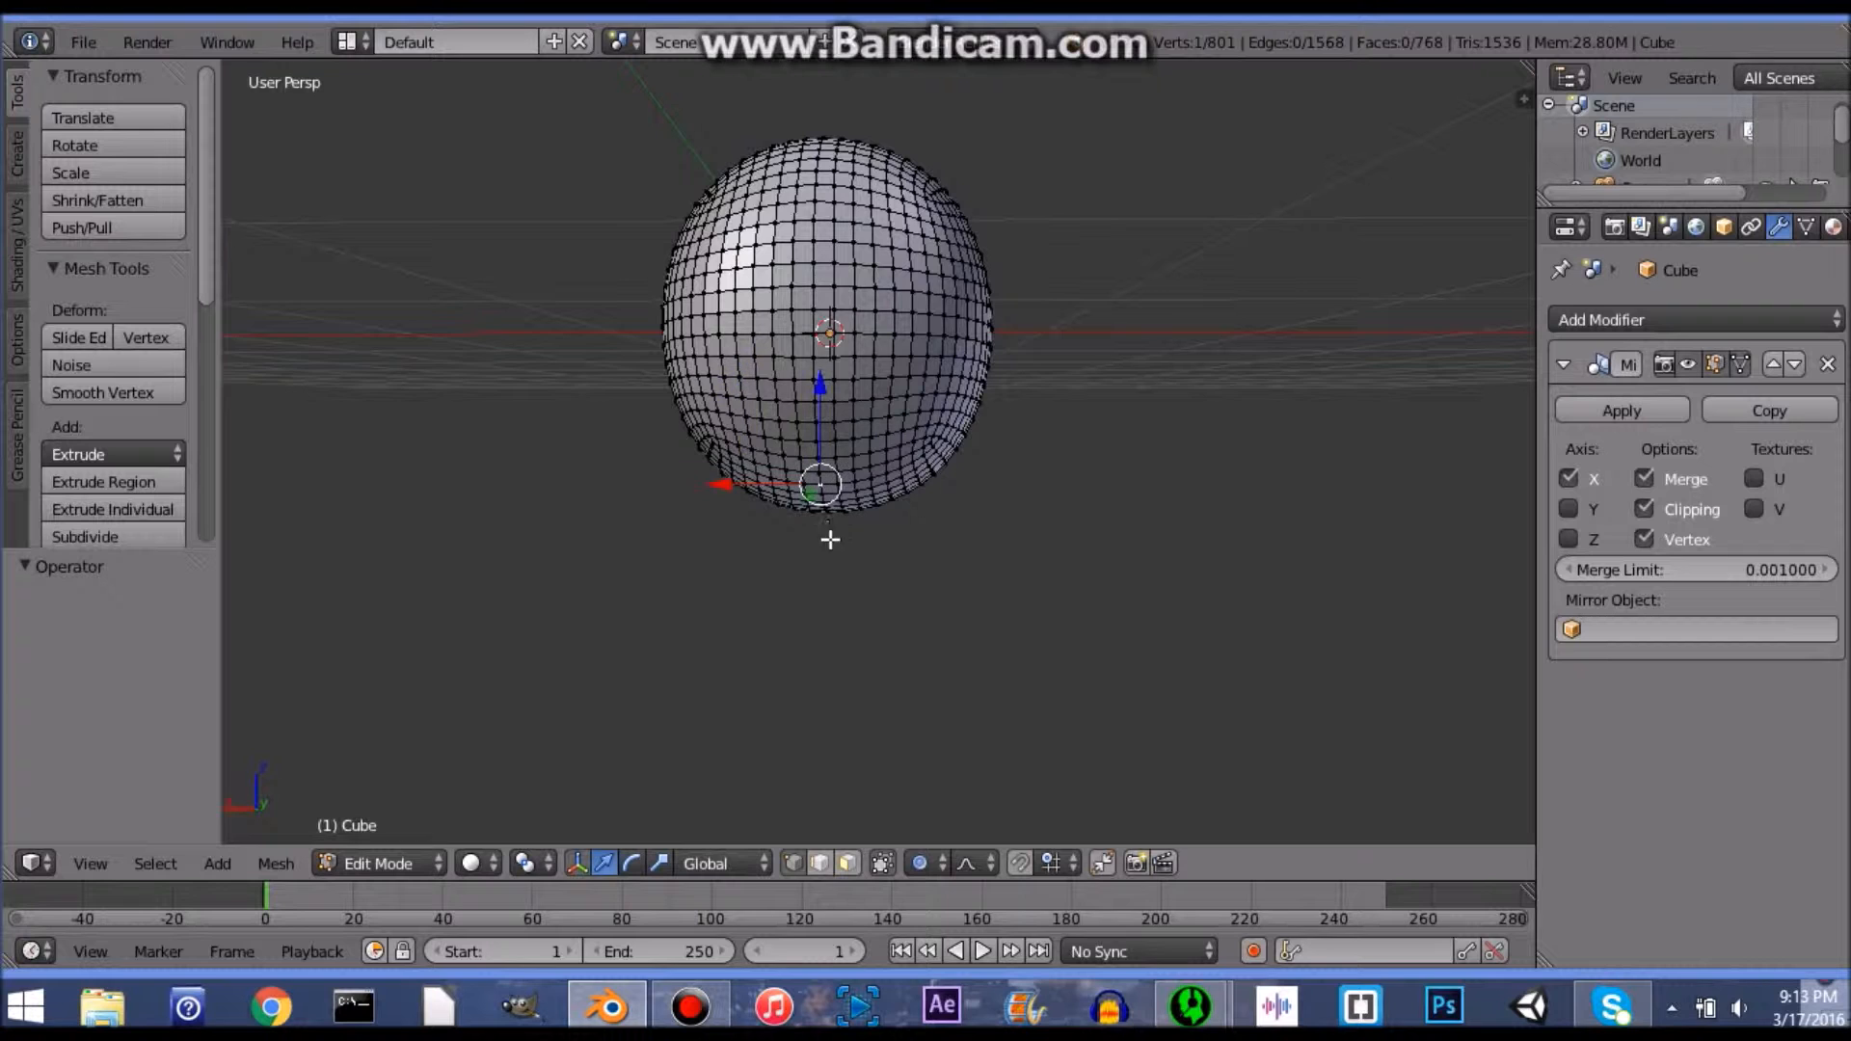
scroll(948, 609, up, 1)
middle_drag(963, 611, 1021, 633)
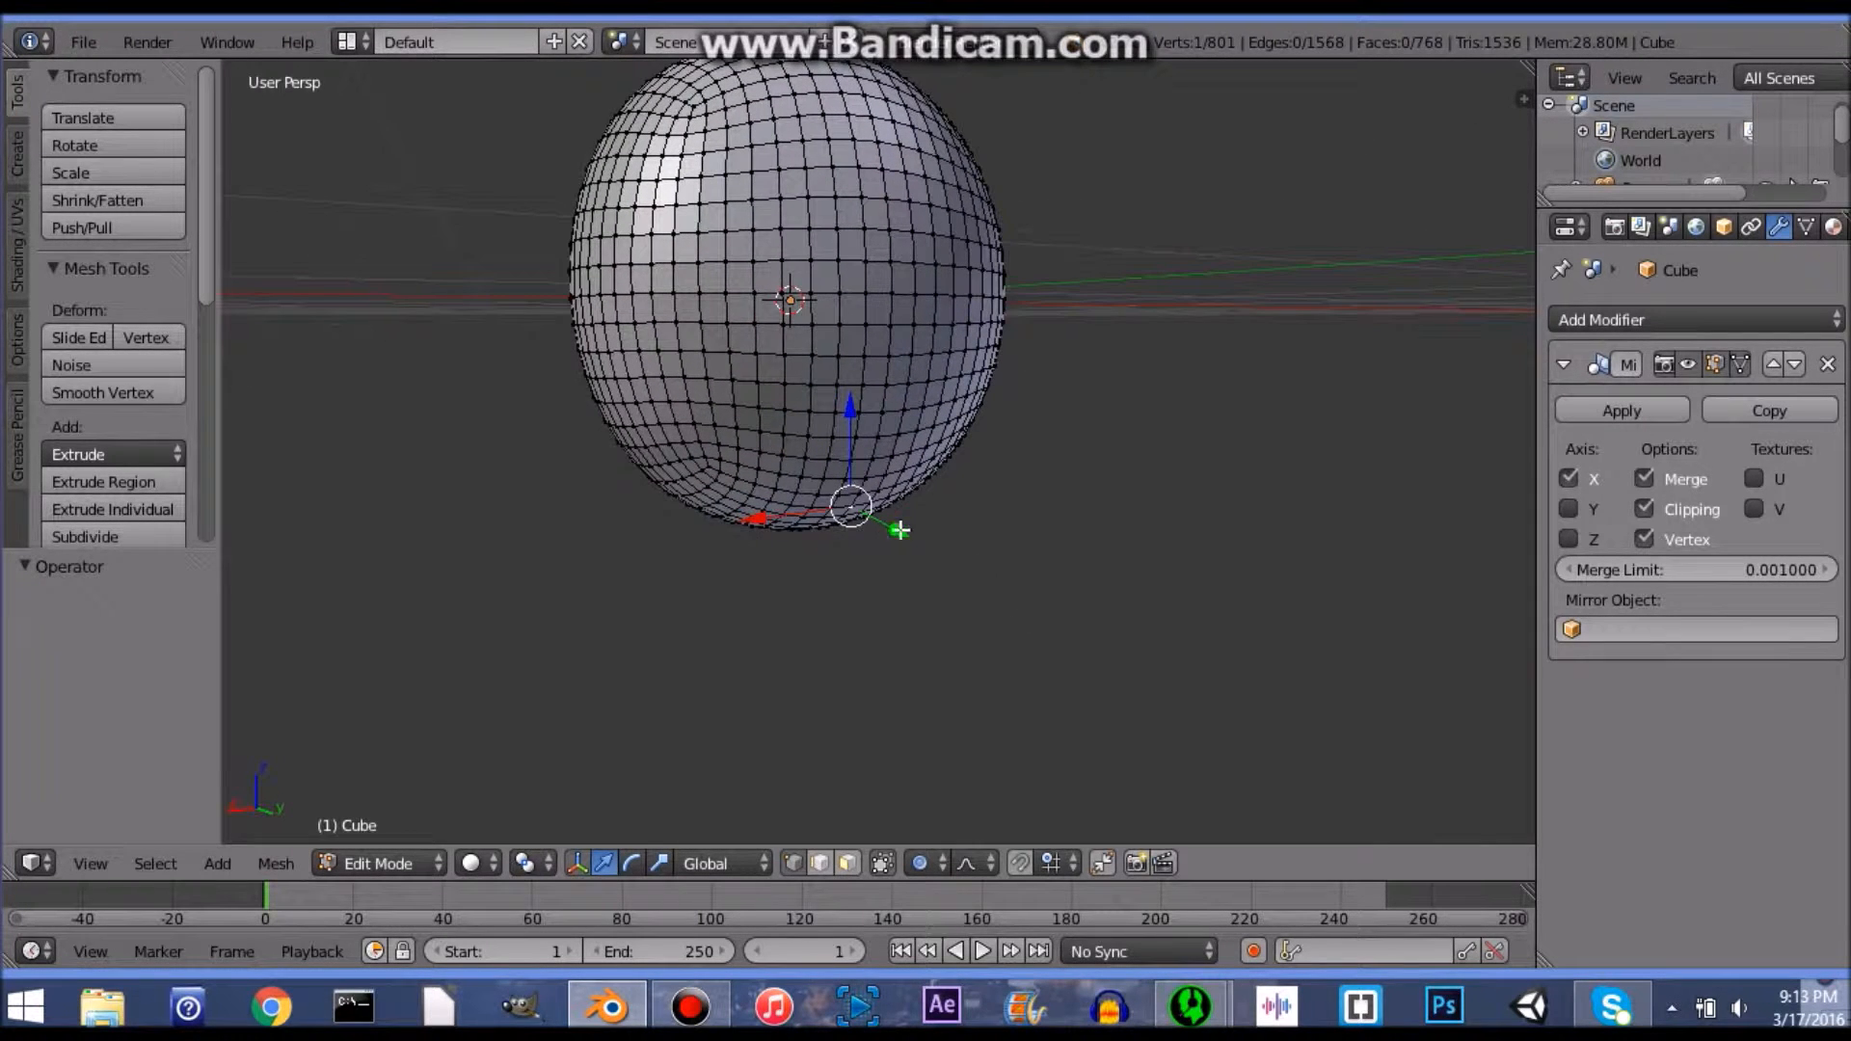
key(g)
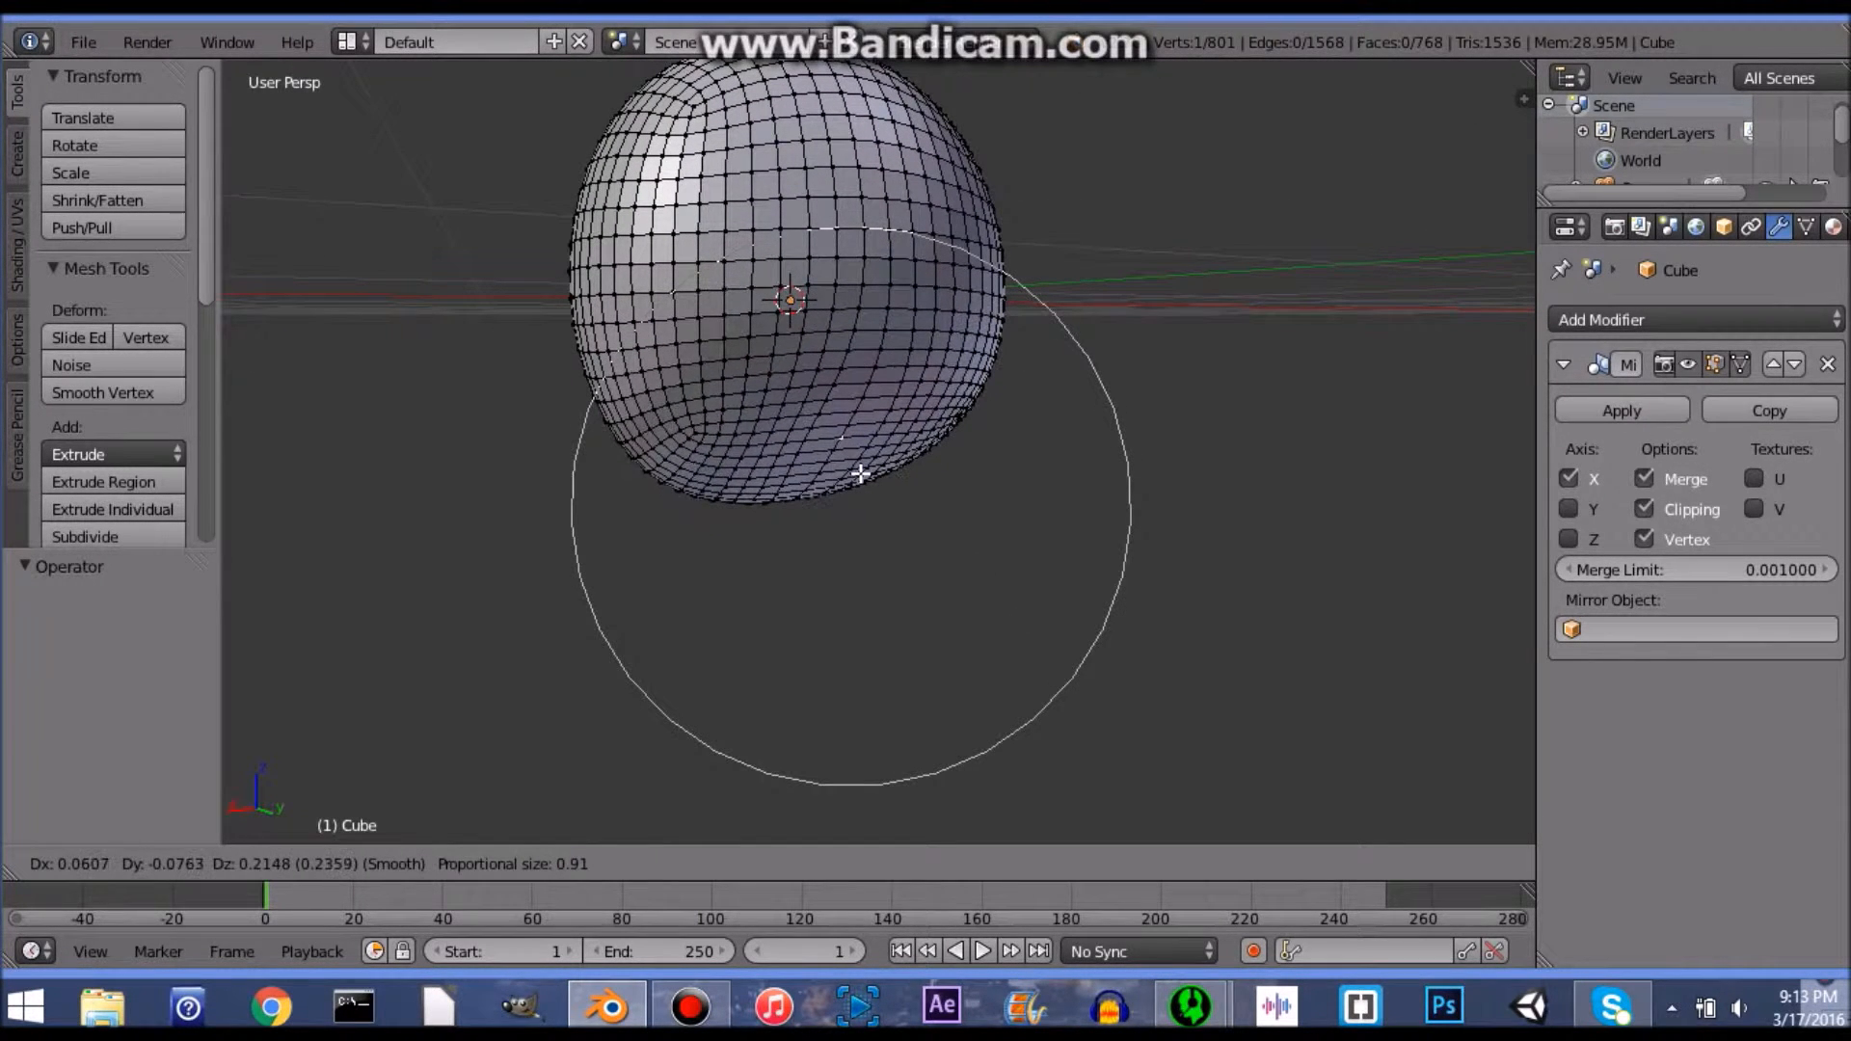
scroll(860, 474, up, 4)
scroll(860, 474, down, 3)
click(860, 474)
middle_drag(843, 501, 1068, 551)
scroll(1069, 551, down, 6)
Step: Pull a vertex on the opposite lower edge down and outward by about Y -0.096, Z -0.170 with proportional size 0.83
middle_drag(765, 525, 894, 452)
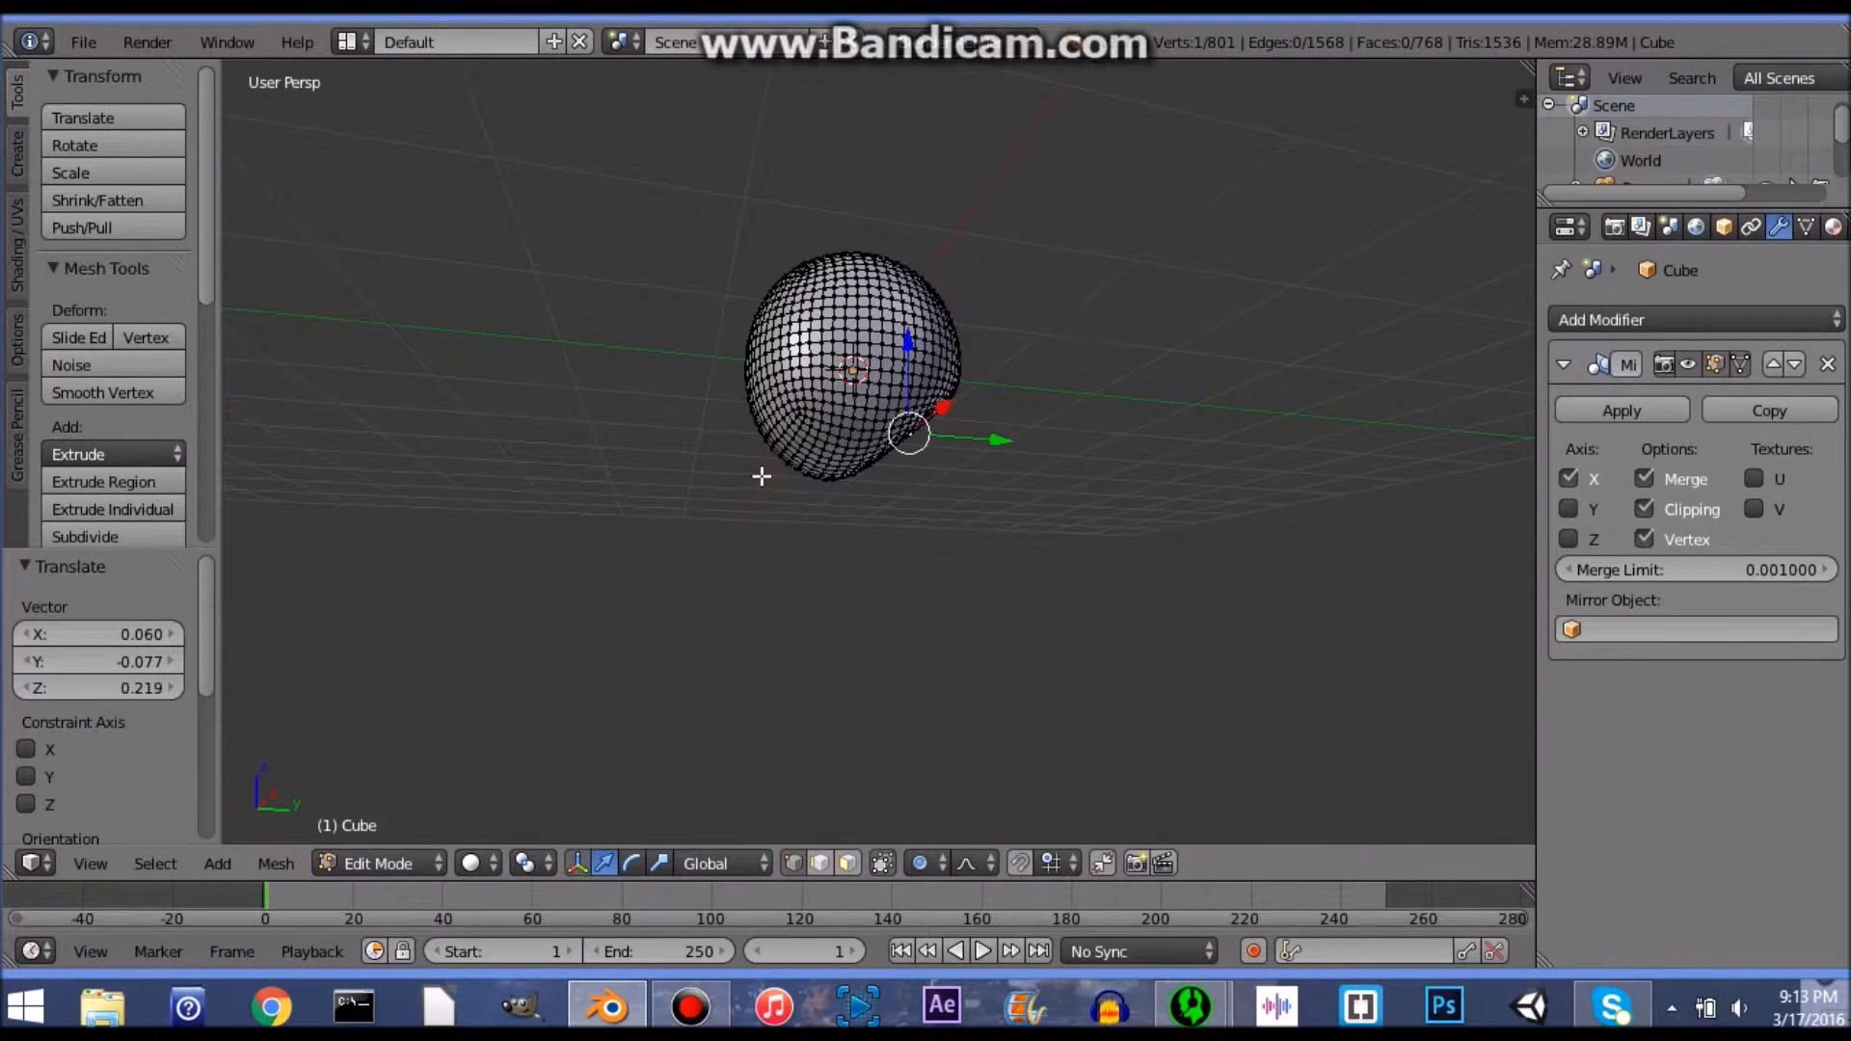
scroll(764, 502, up, 7)
middle_drag(768, 529, 731, 537)
shift+middle_drag(858, 530, 1290, 556)
right_click(951, 473)
scroll(842, 294, down, 3)
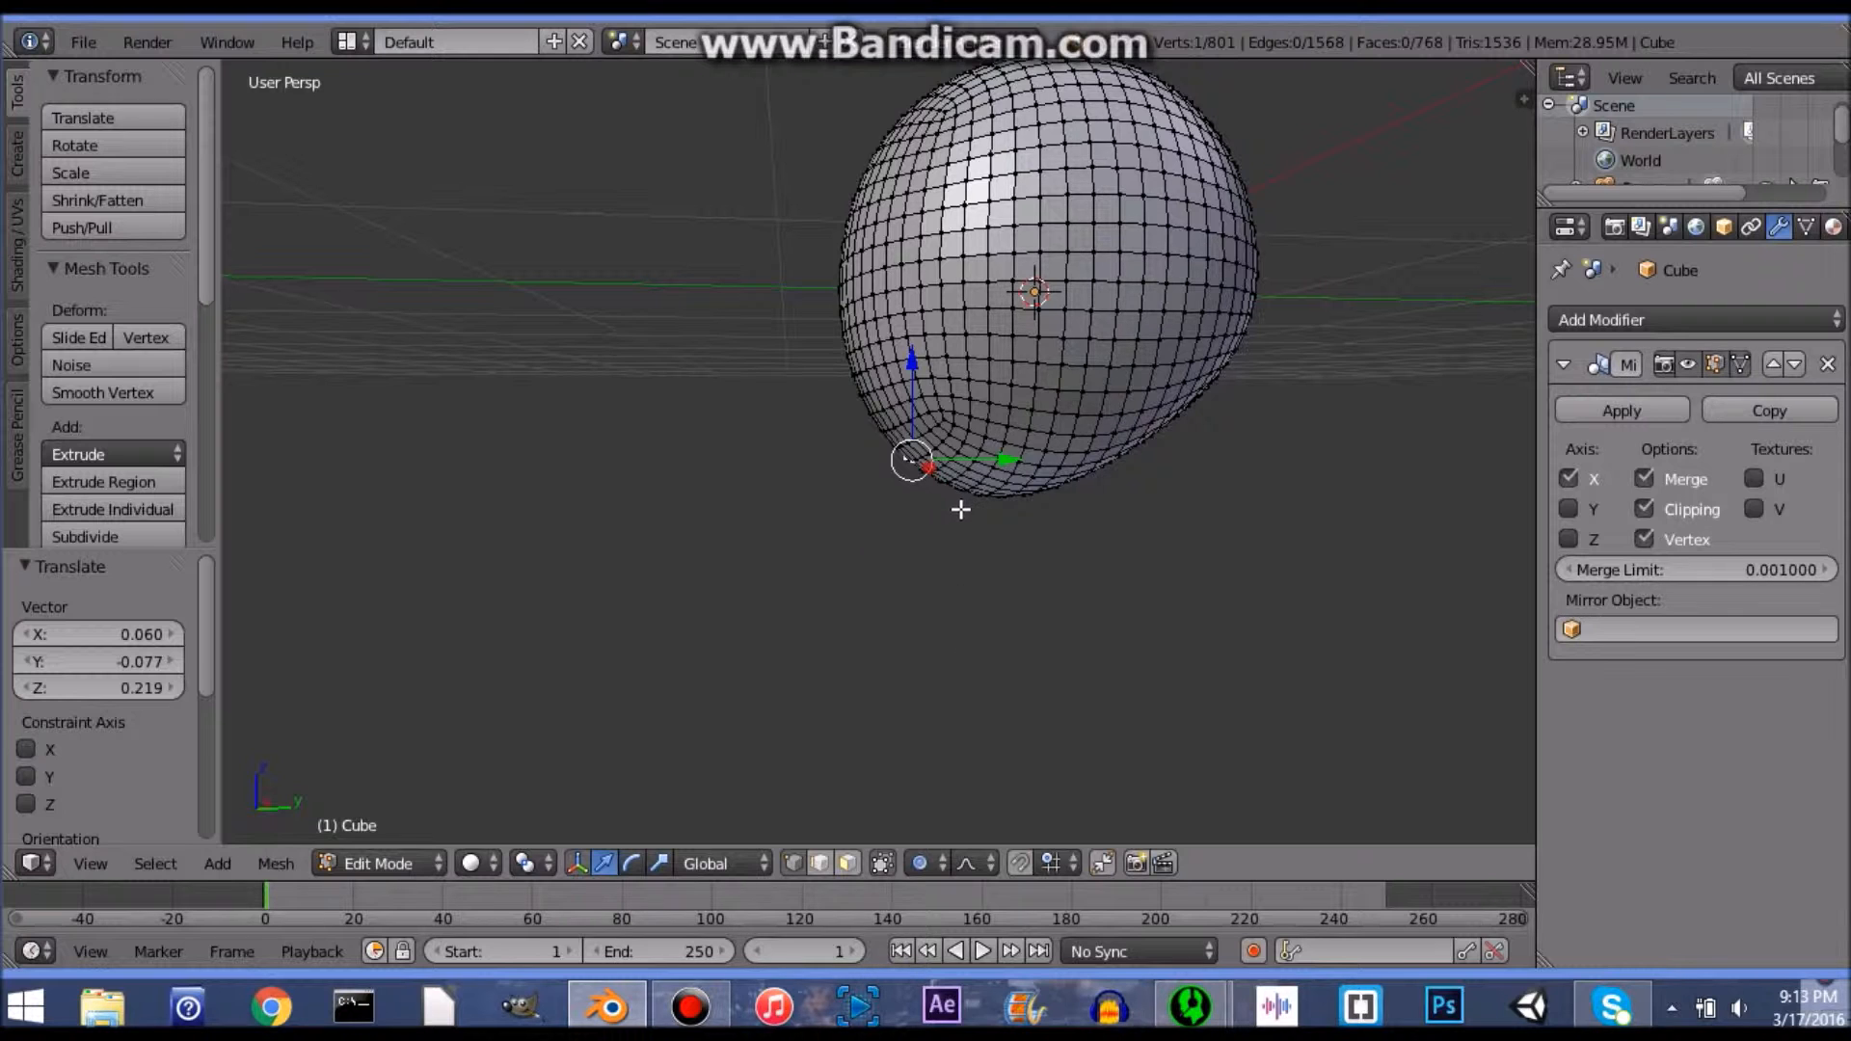
key(g)
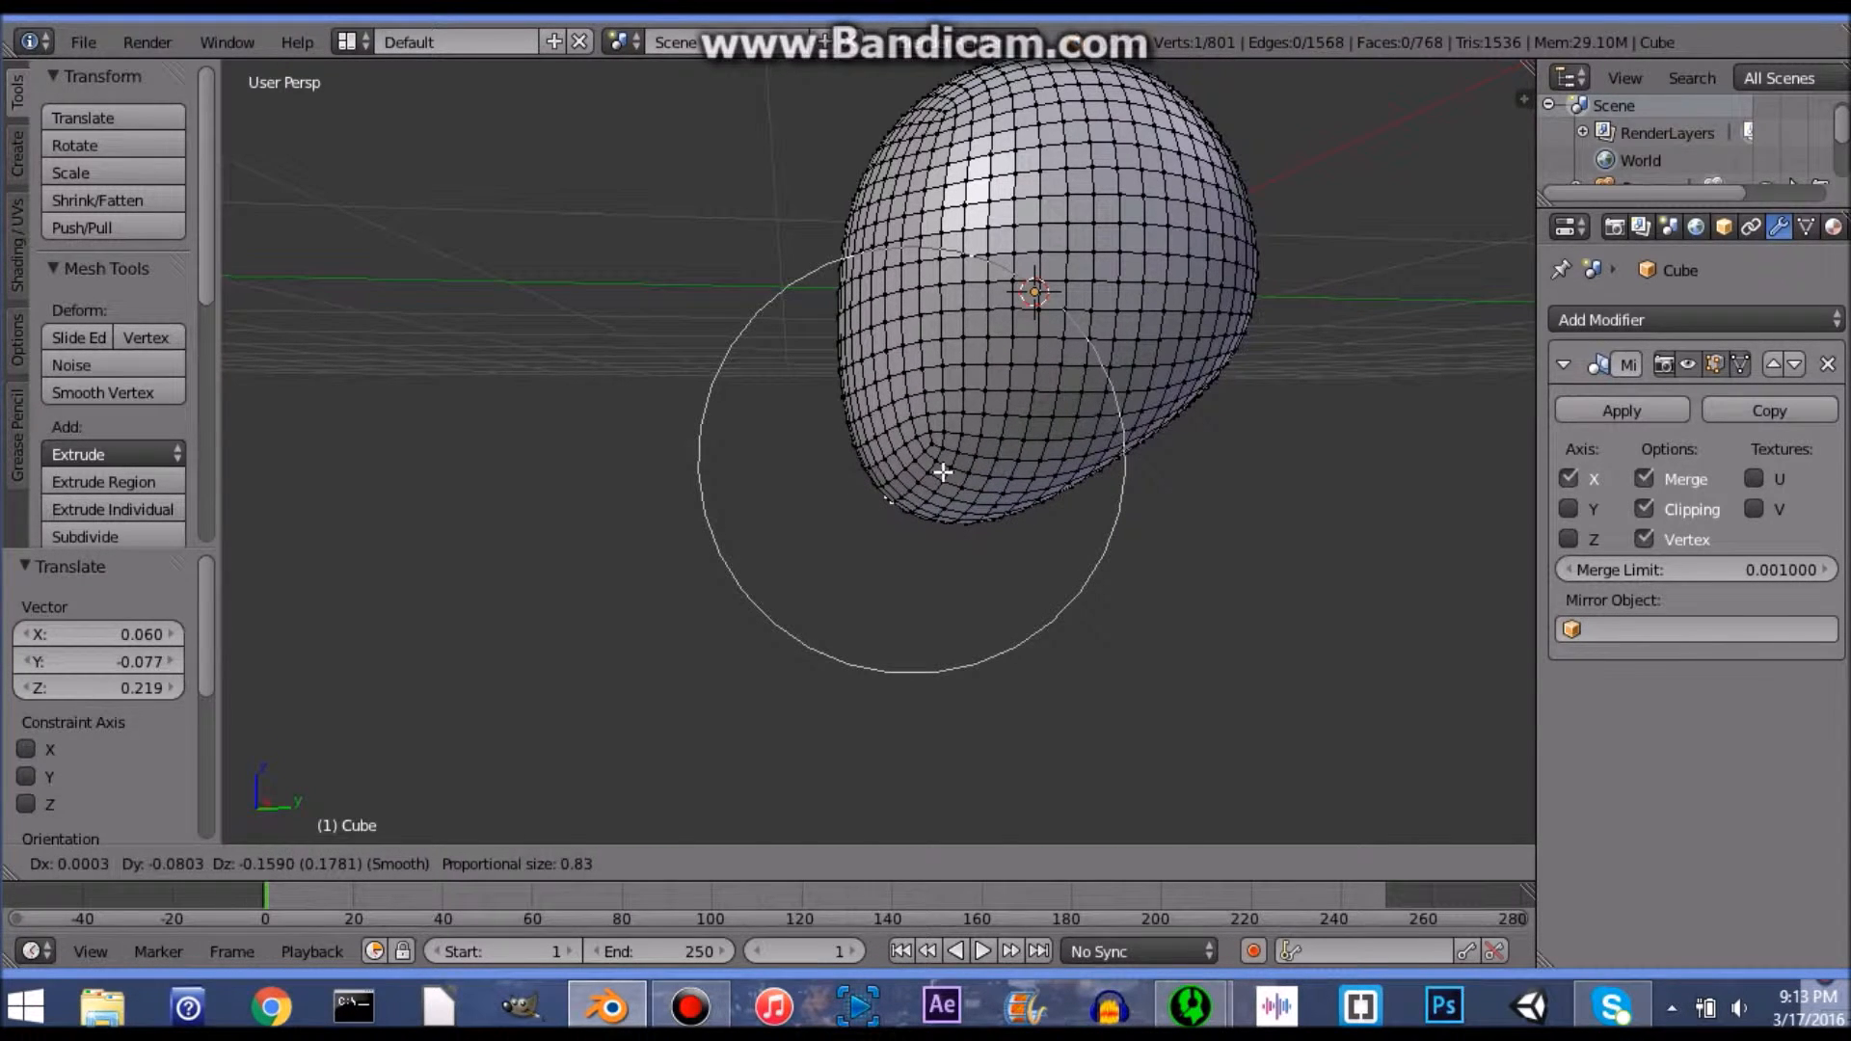
click(944, 474)
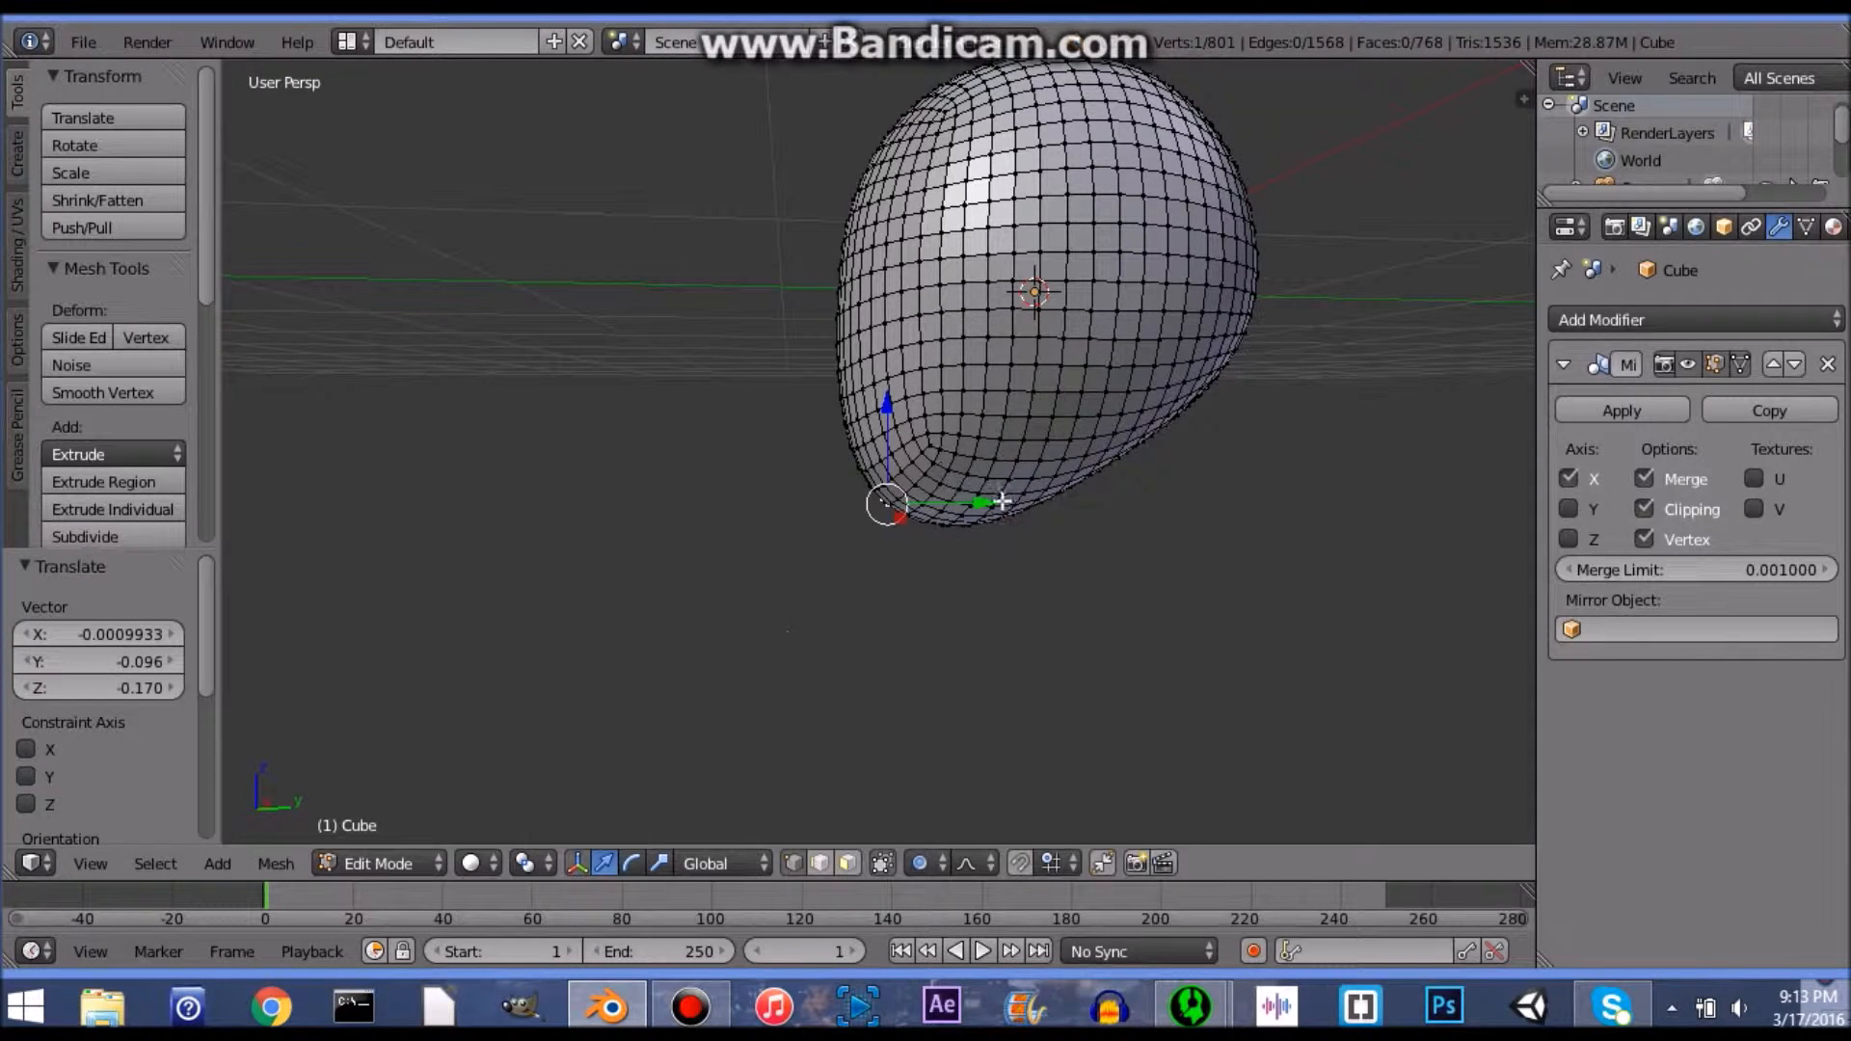
Step: Return to Object Mode and raise the egg-shaped mesh 1.770 along Z
scroll(777, 553, down, 5)
key(Tab)
scroll(1059, 592, up, 3)
middle_drag(1060, 577, 844, 378)
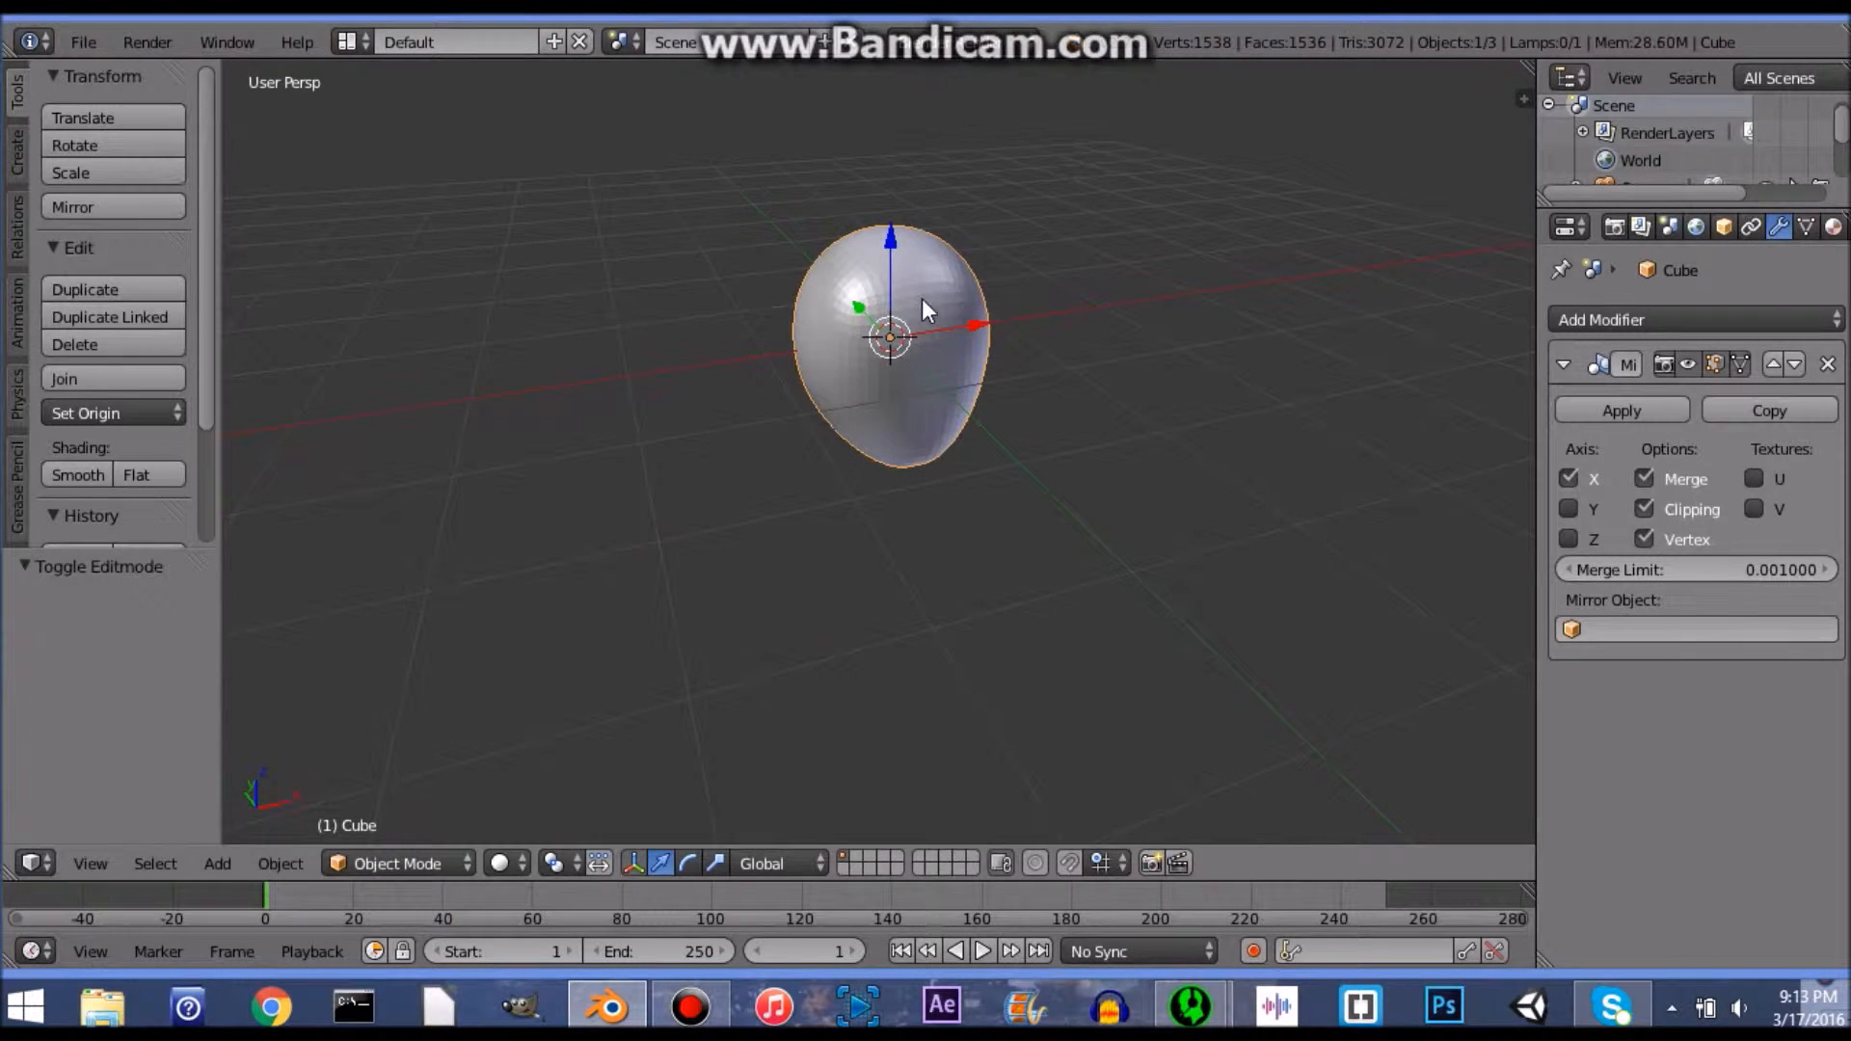
drag(891, 289, 904, 830)
scroll(900, 565, down, 3)
middle_drag(947, 264, 1084, 482)
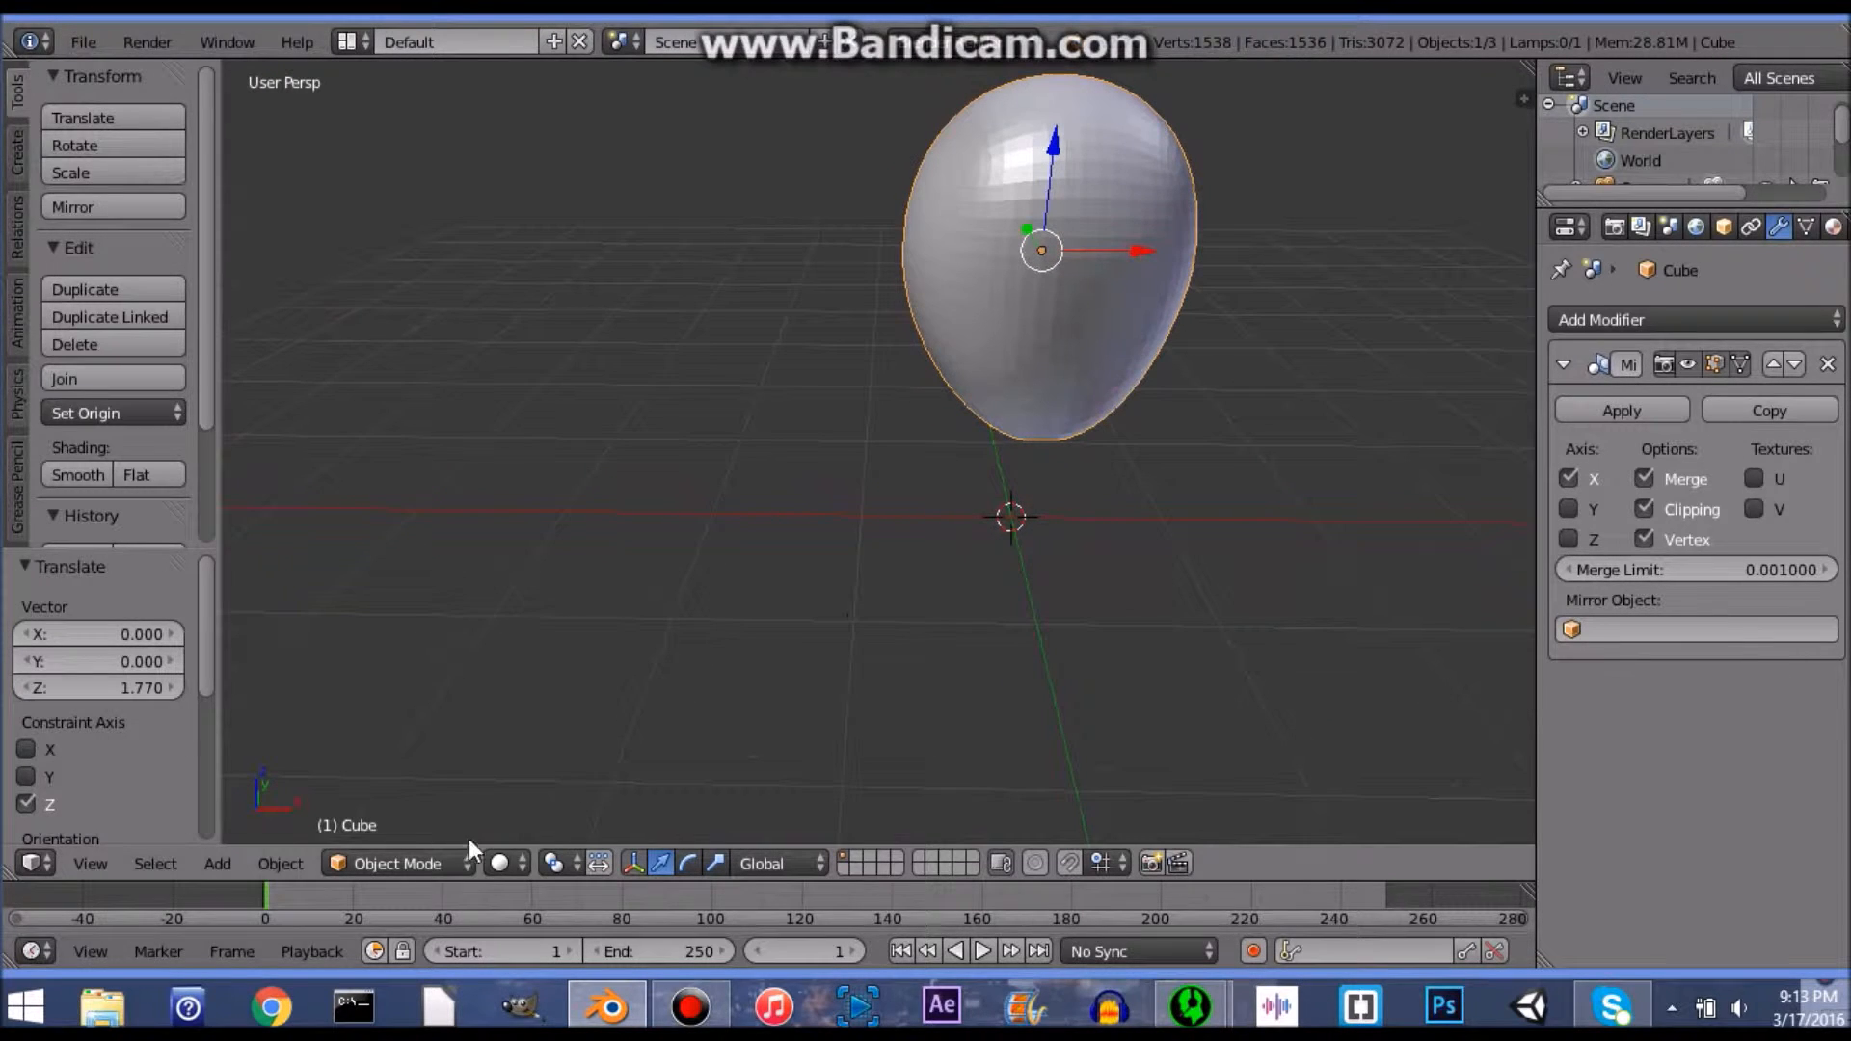
Step: Switch the mesh to Sculpt Mode and turn its side toward the view
click(441, 870)
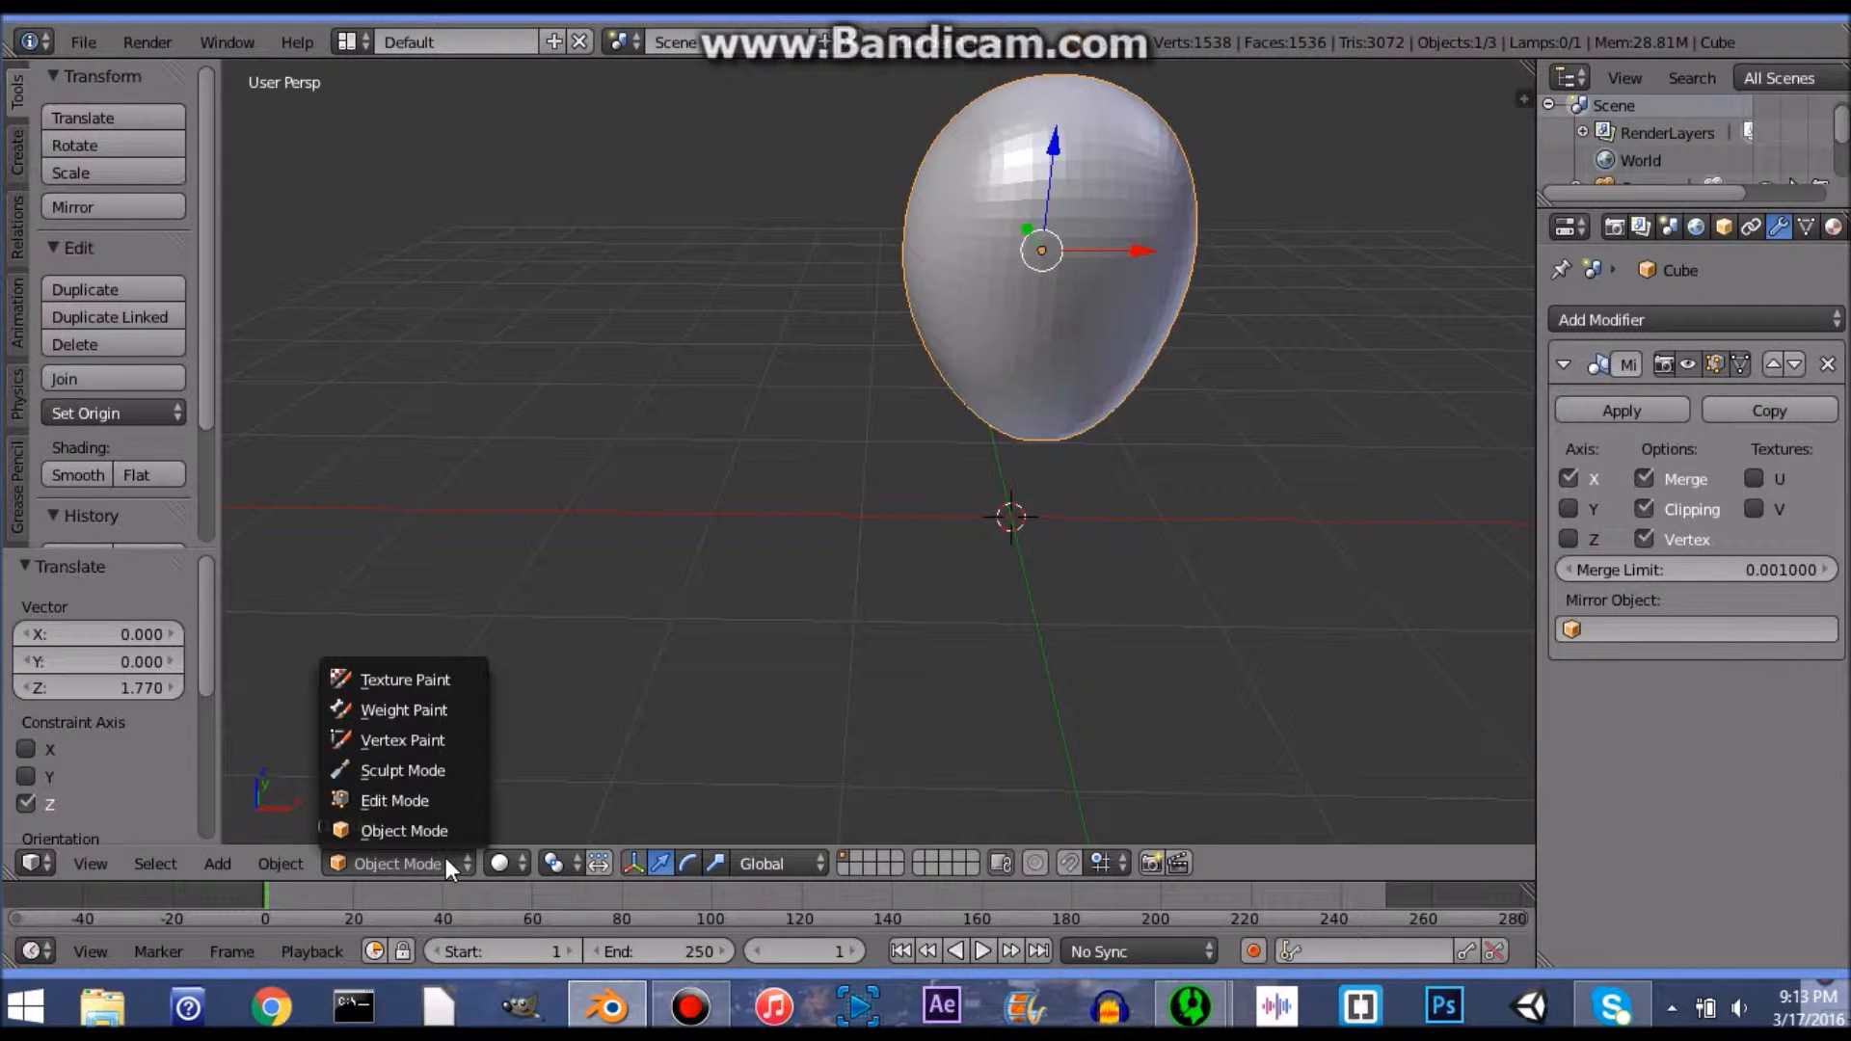
click(427, 769)
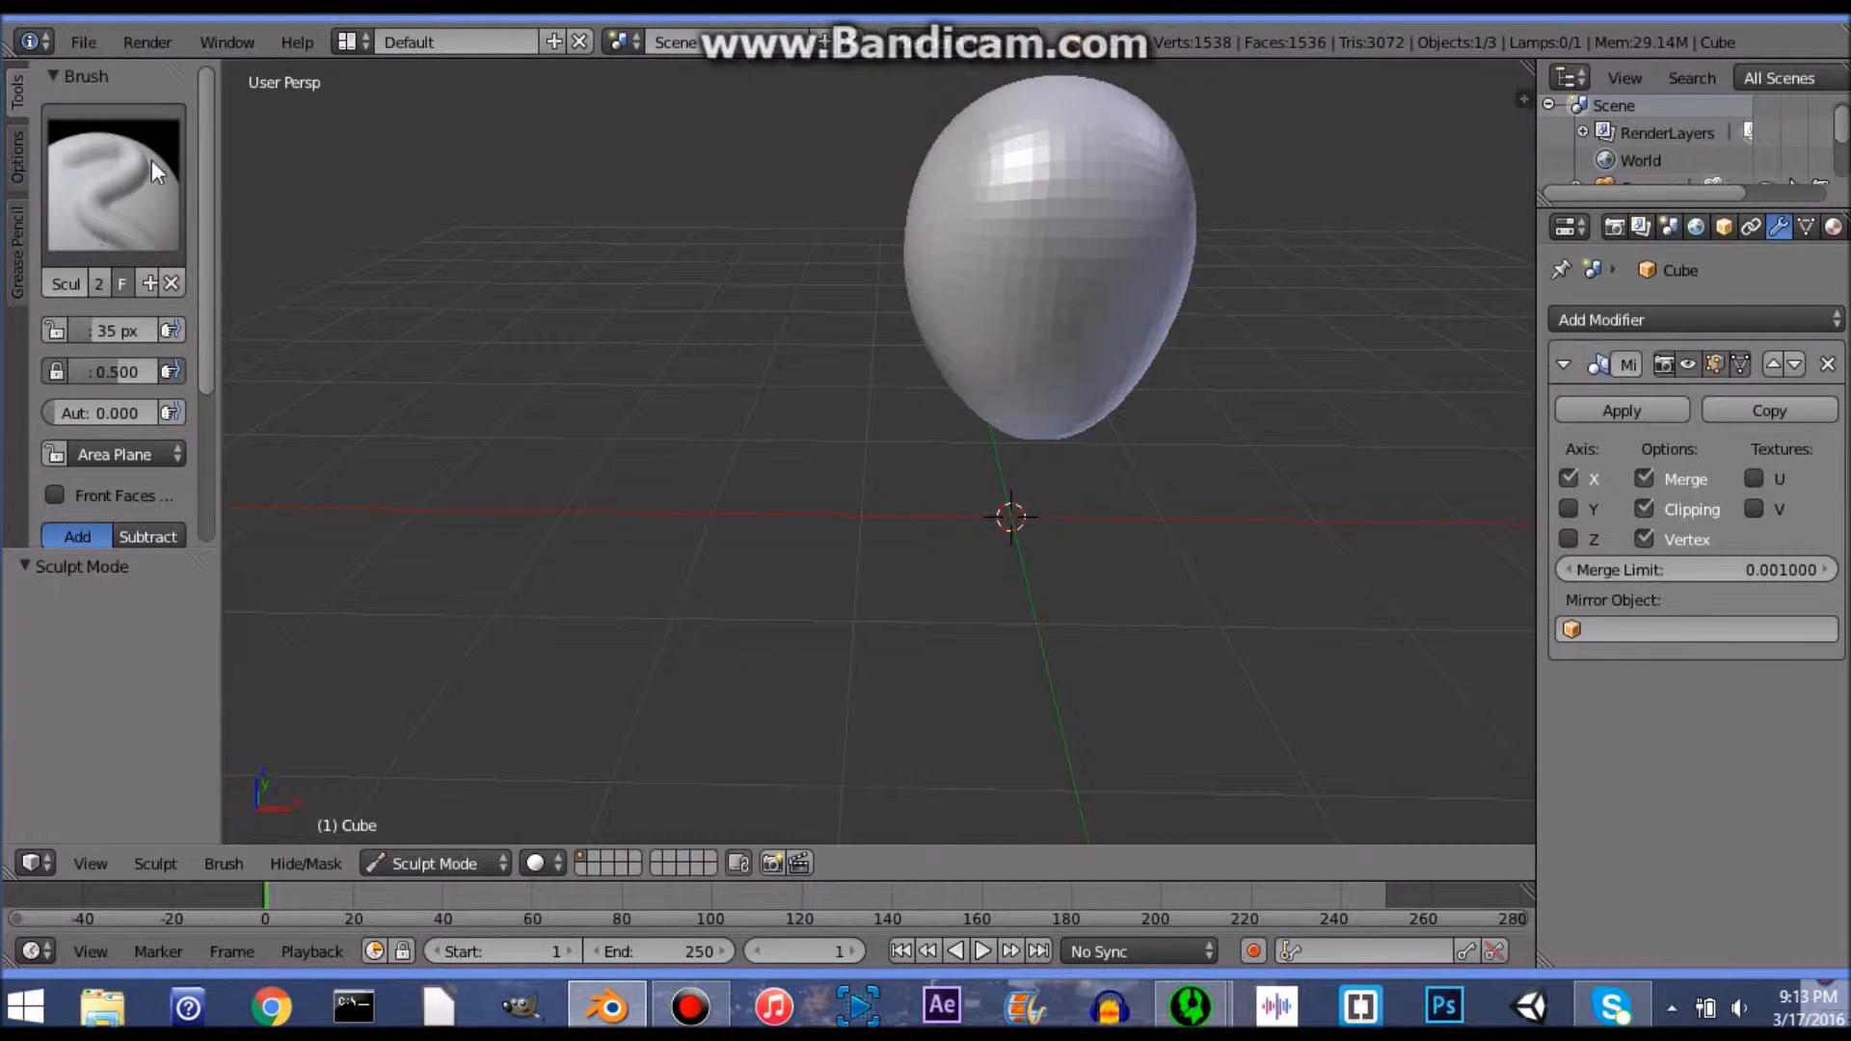
mouse_move(1084, 331)
middle_down()
mouse_move(872, 364)
mouse_move(939, 329)
middle_up()
Step: Try several raised strokes across the mesh with the SculptDraw brush at 35 px and 0.500 strength, and undo them
mouse_move(1024, 350)
mouse_down()
mouse_move(873, 409)
mouse_move(948, 316)
mouse_move(856, 285)
mouse_move(922, 243)
mouse_up()
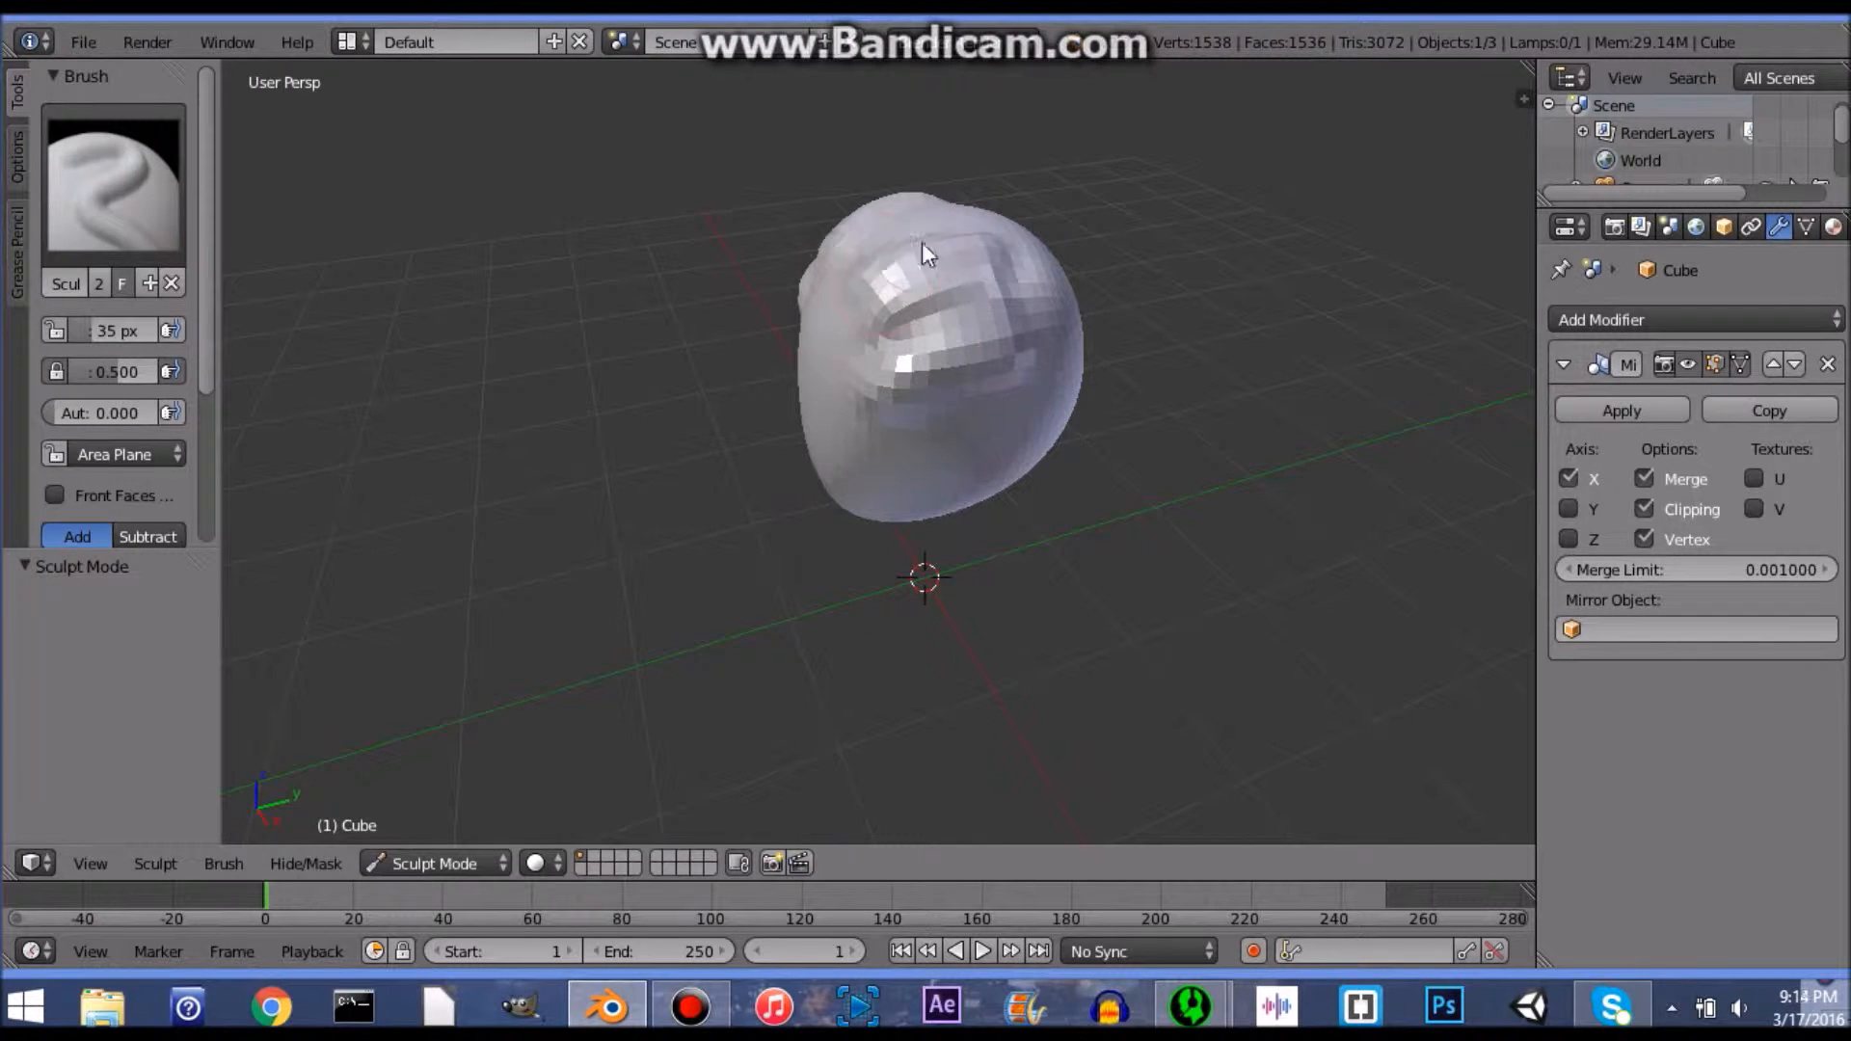
mouse_move(773, 297)
mouse_down()
mouse_move(871, 338)
mouse_move(798, 310)
mouse_move(1062, 302)
mouse_move(934, 258)
mouse_move(1026, 246)
mouse_move(989, 309)
mouse_move(893, 304)
mouse_up()
mouse_move(893, 304)
middle_down()
mouse_move(1032, 505)
mouse_move(1136, 467)
mouse_move(1442, 512)
mouse_move(1202, 562)
mouse_move(1092, 656)
mouse_move(988, 382)
mouse_move(753, 461)
mouse_move(866, 249)
middle_up()
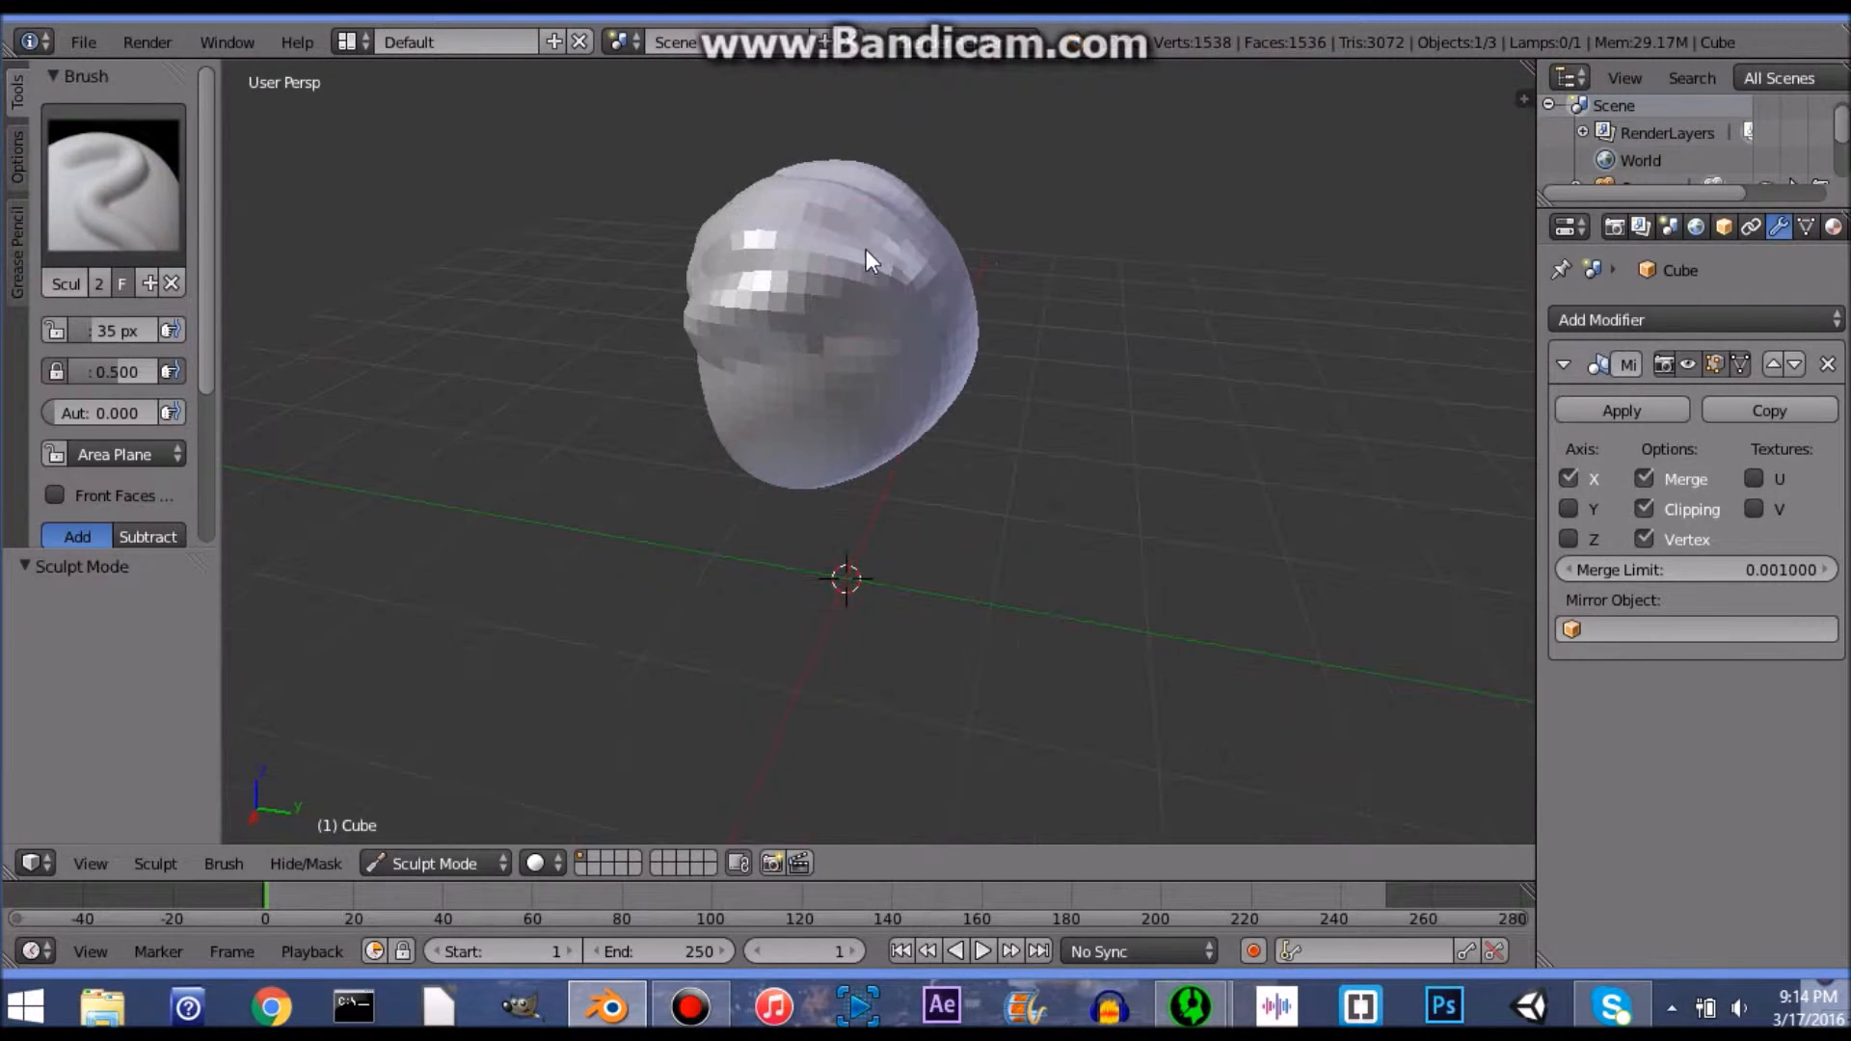
mouse_move(924, 260)
mouse_down()
mouse_move(765, 207)
mouse_move(810, 301)
mouse_move(936, 449)
mouse_move(875, 552)
mouse_up()
drag(831, 455, 818, 386)
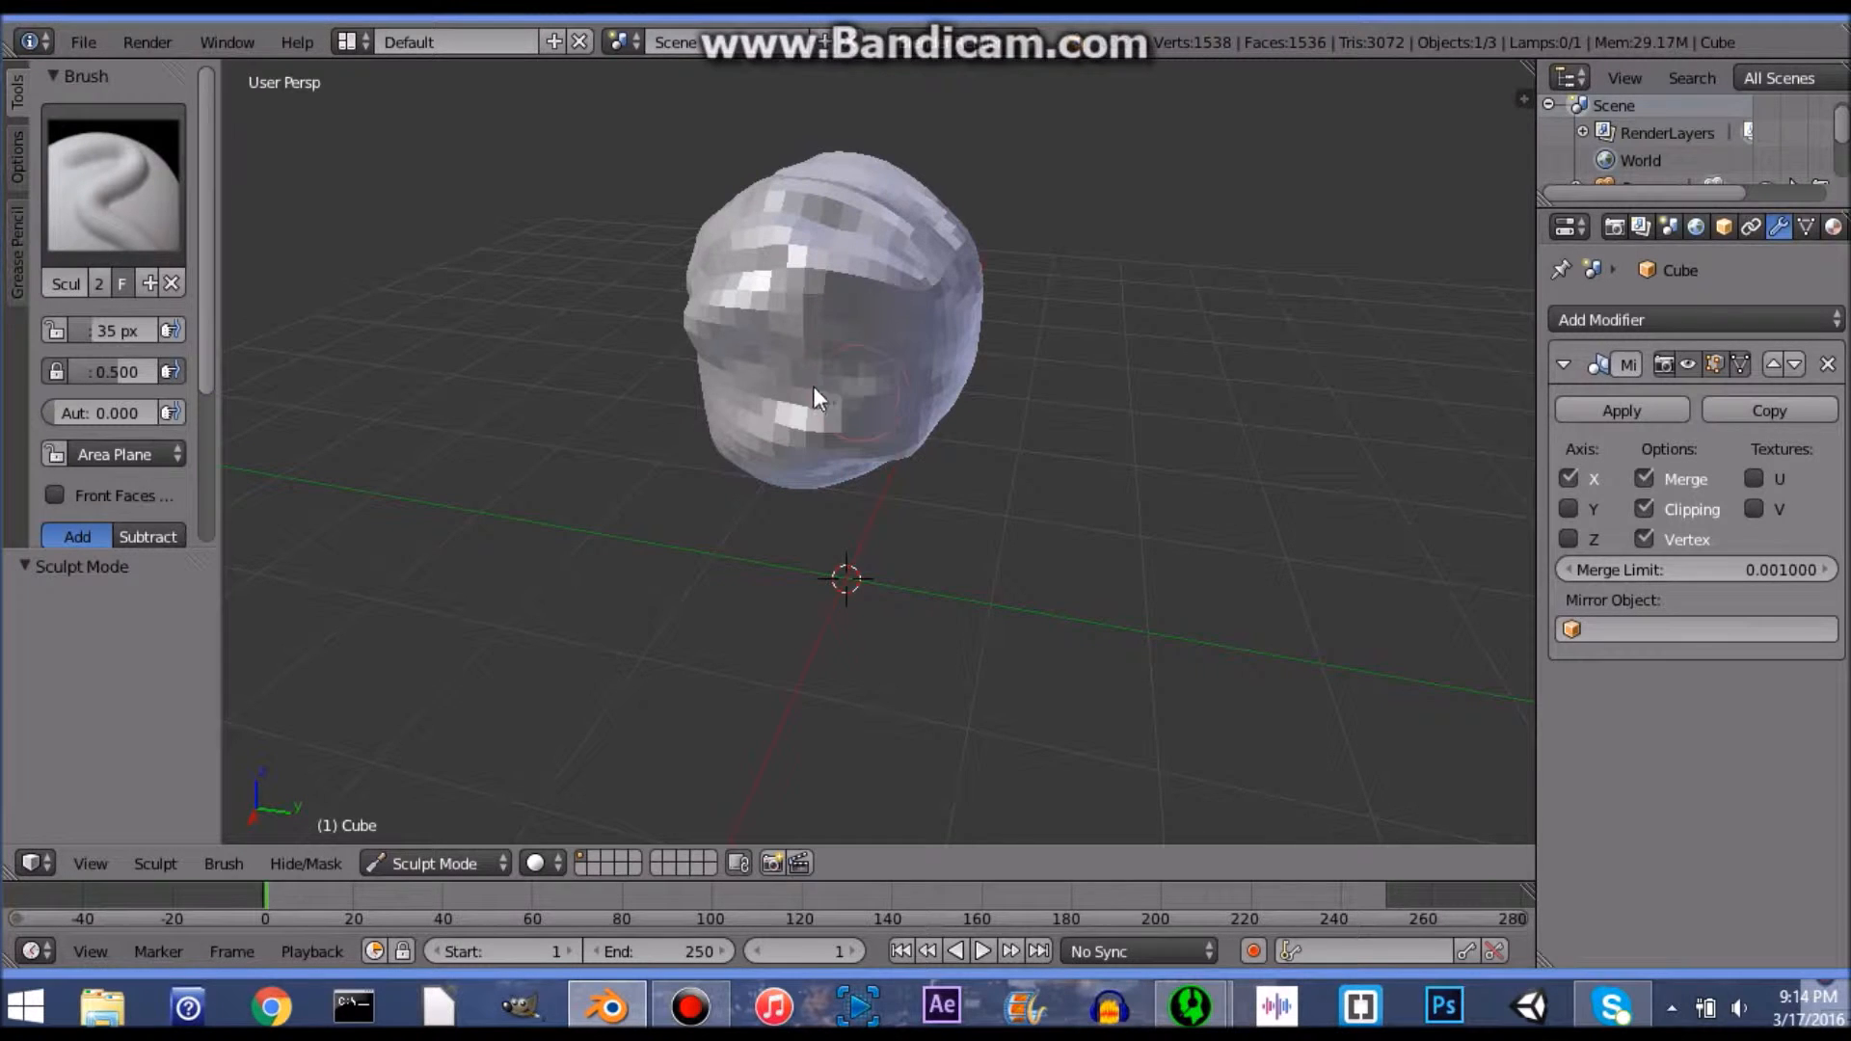
middle_drag(816, 381, 1186, 384)
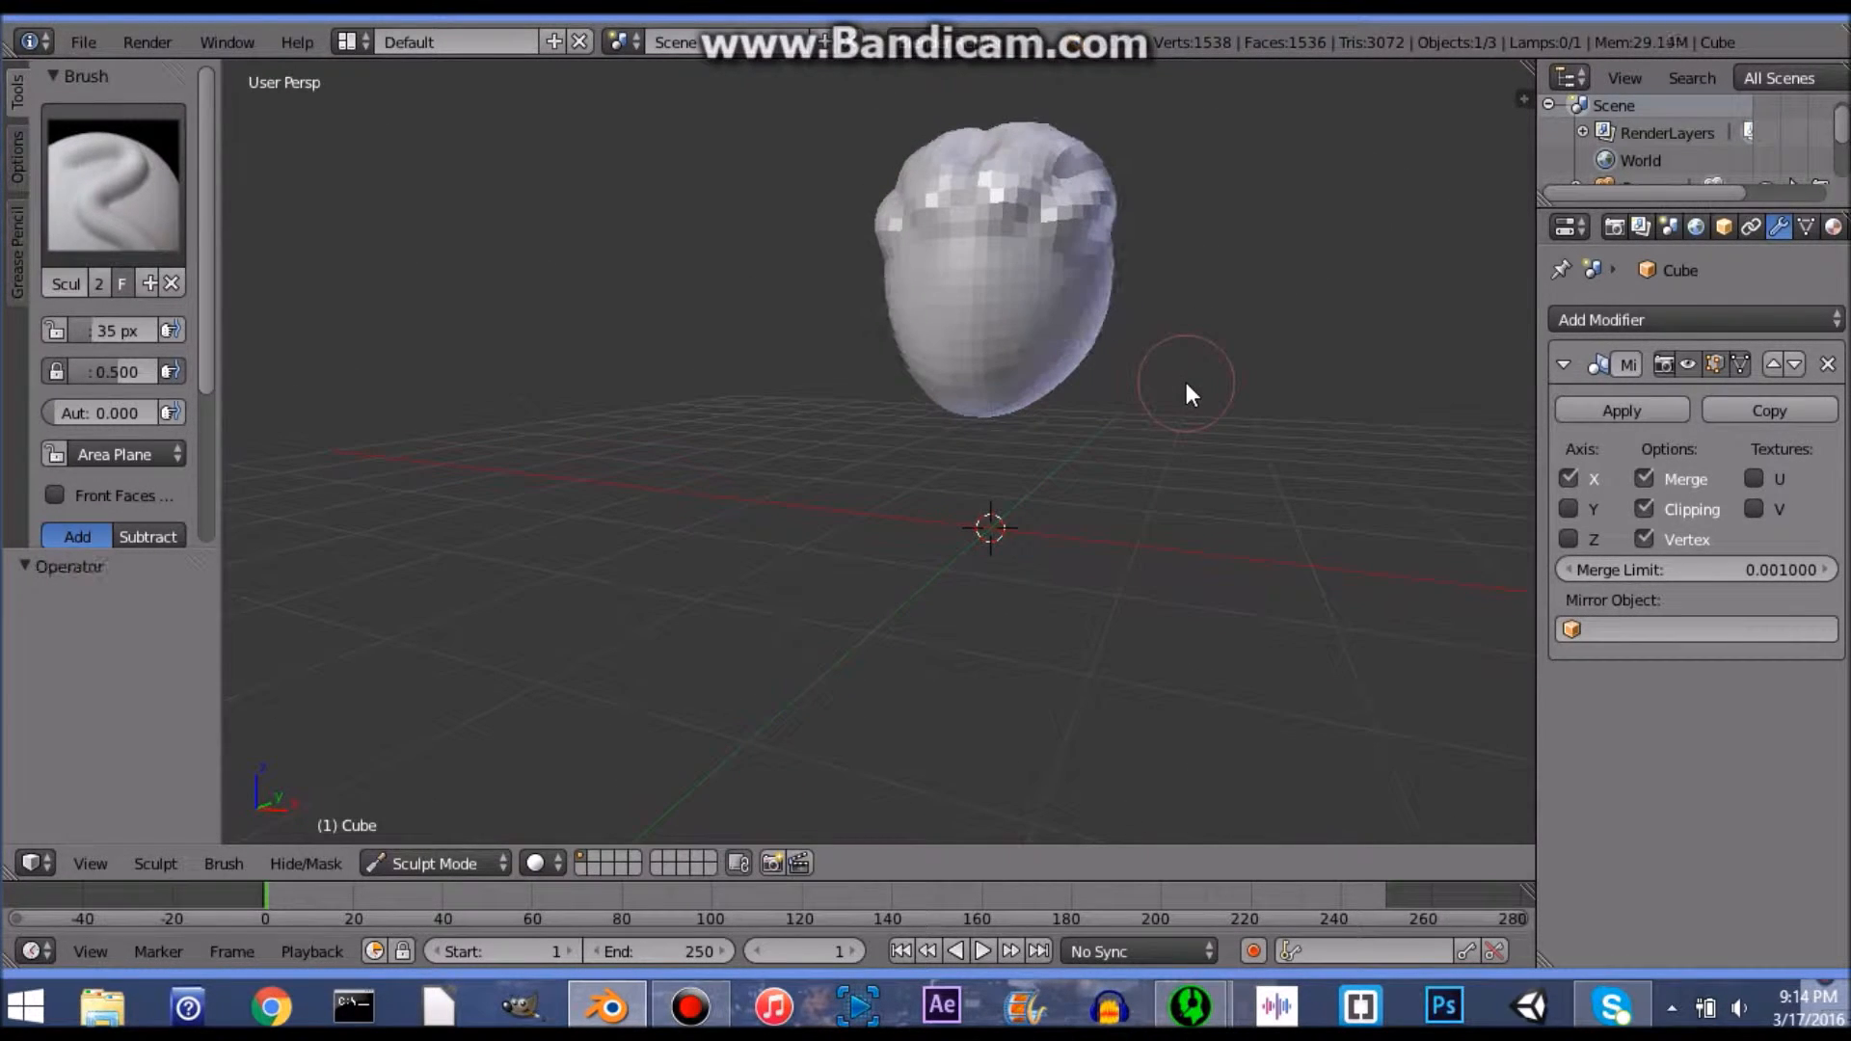
key(ctrl+z)
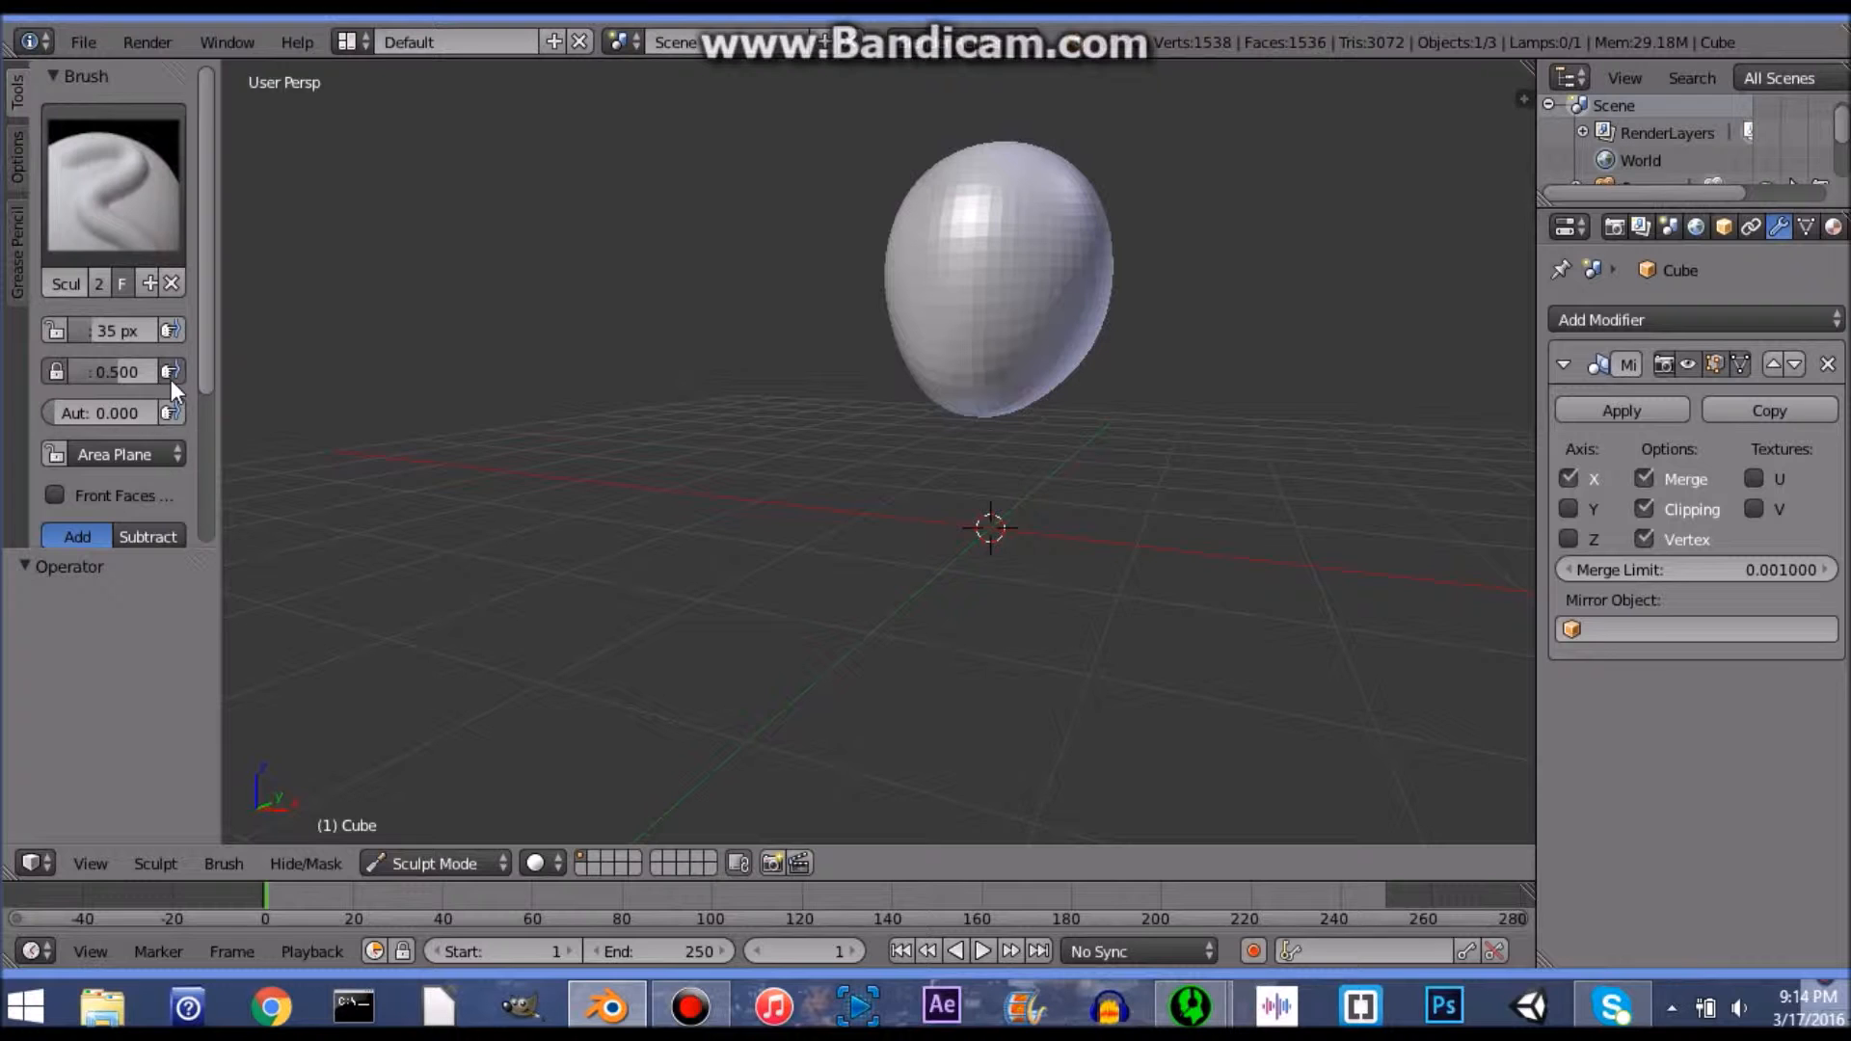
Step: Choose the Blob brush and sculpt a stroke down the lower part of the mesh at 35 px and 0.500 strength
click(131, 196)
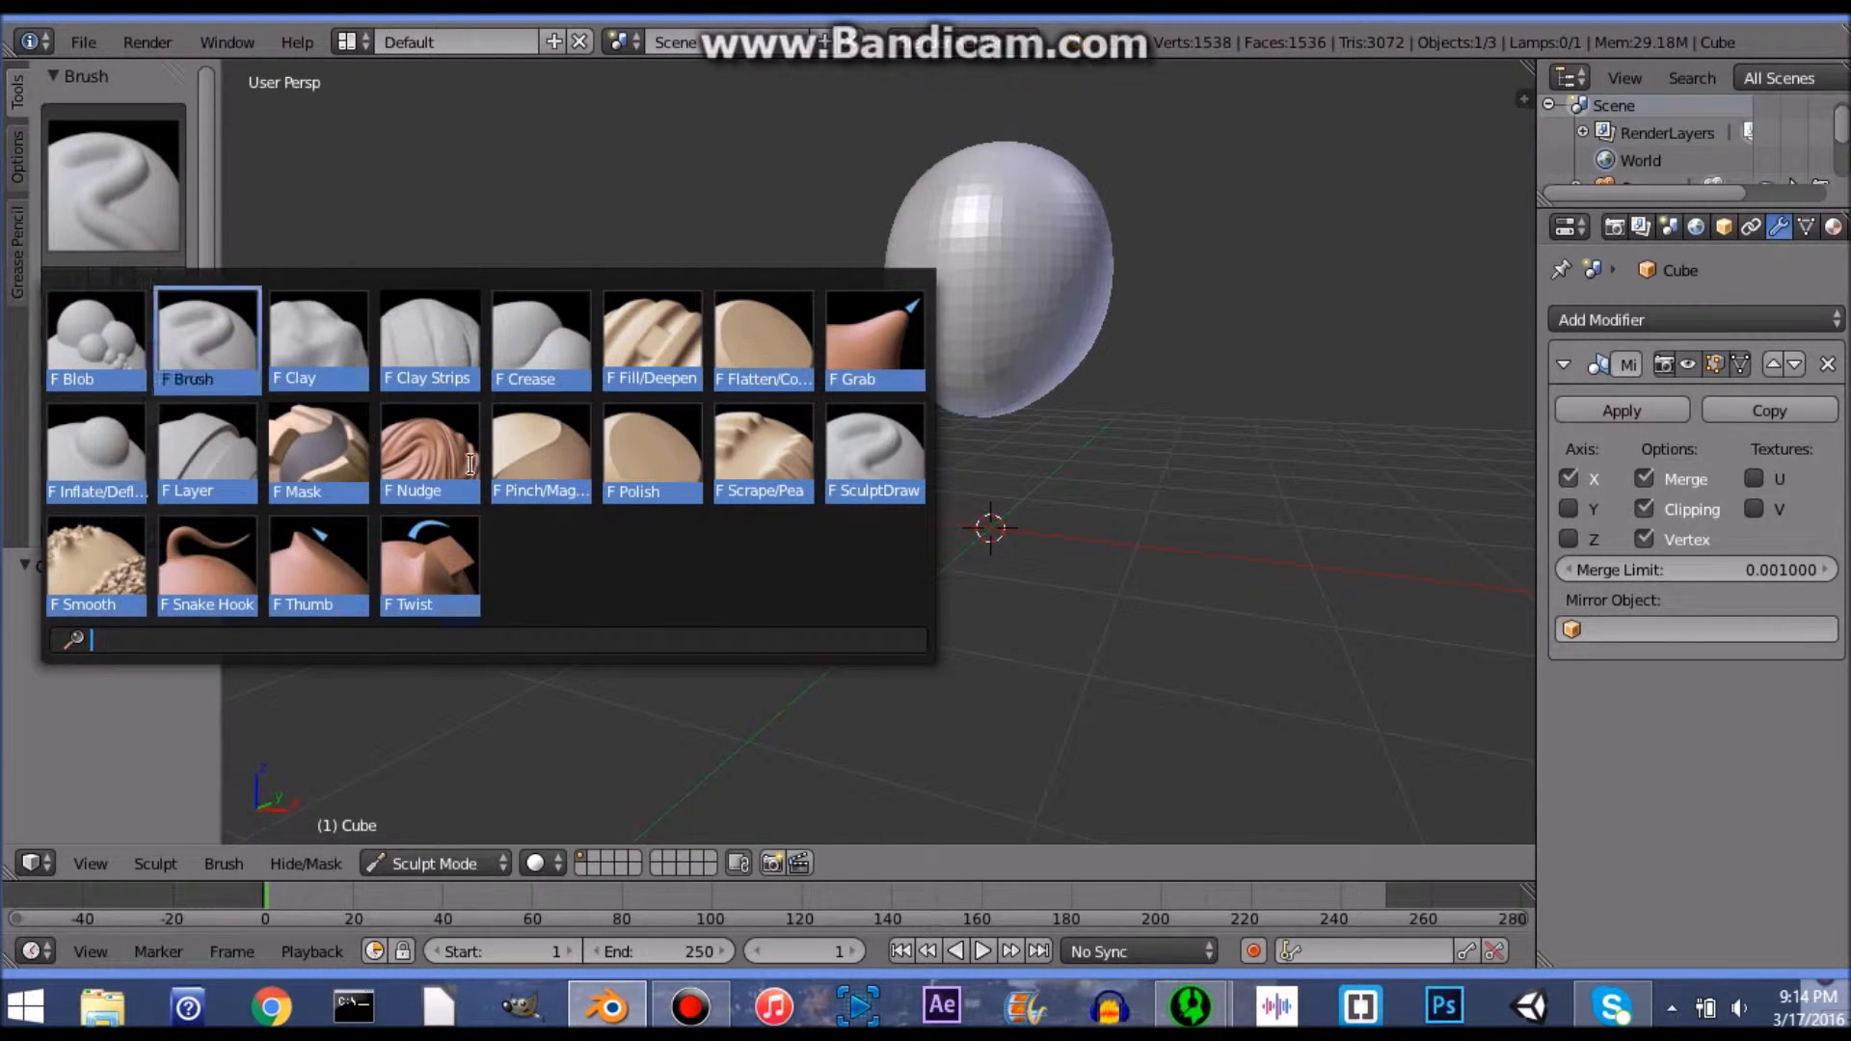
click(112, 376)
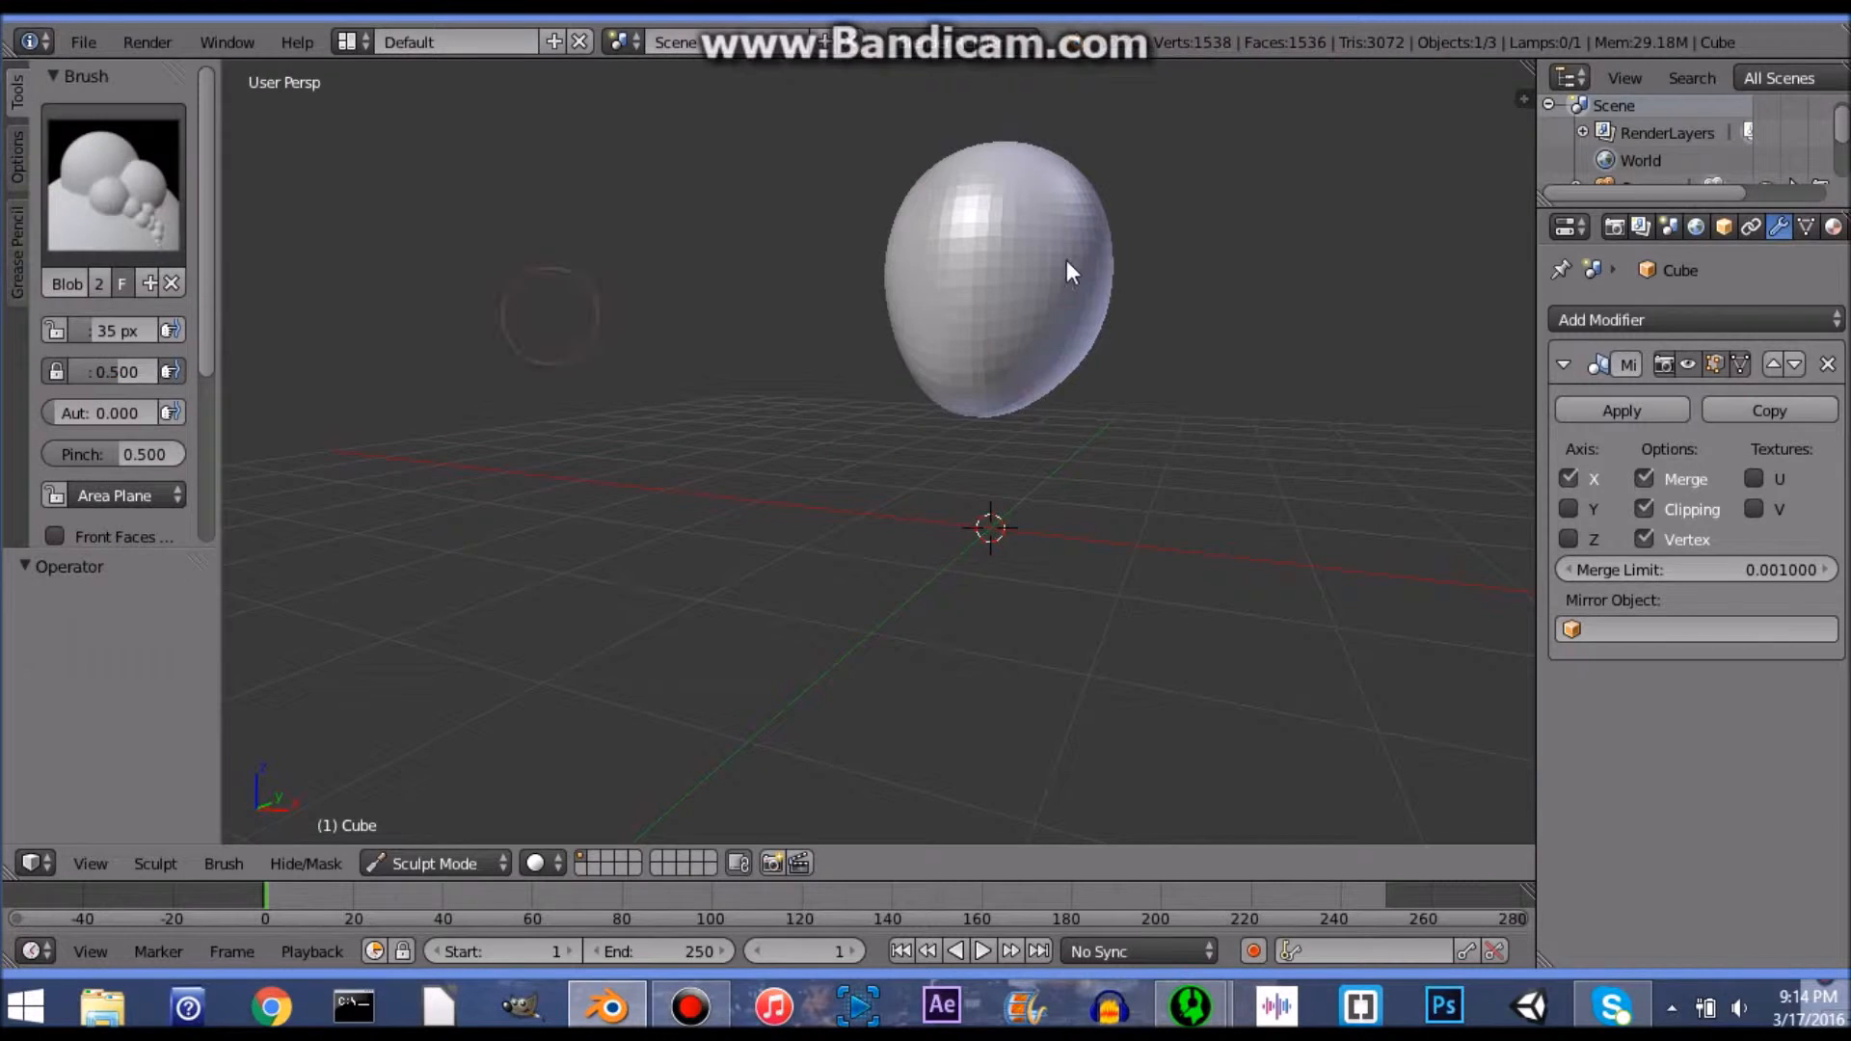
scroll(1070, 258, up, 5)
mouse_move(1071, 256)
middle_down()
mouse_move(1032, 301)
mouse_move(979, 302)
middle_up()
mouse_move(1039, 230)
mouse_down()
mouse_move(985, 372)
mouse_move(1115, 258)
mouse_move(1190, 275)
mouse_move(992, 382)
mouse_up()
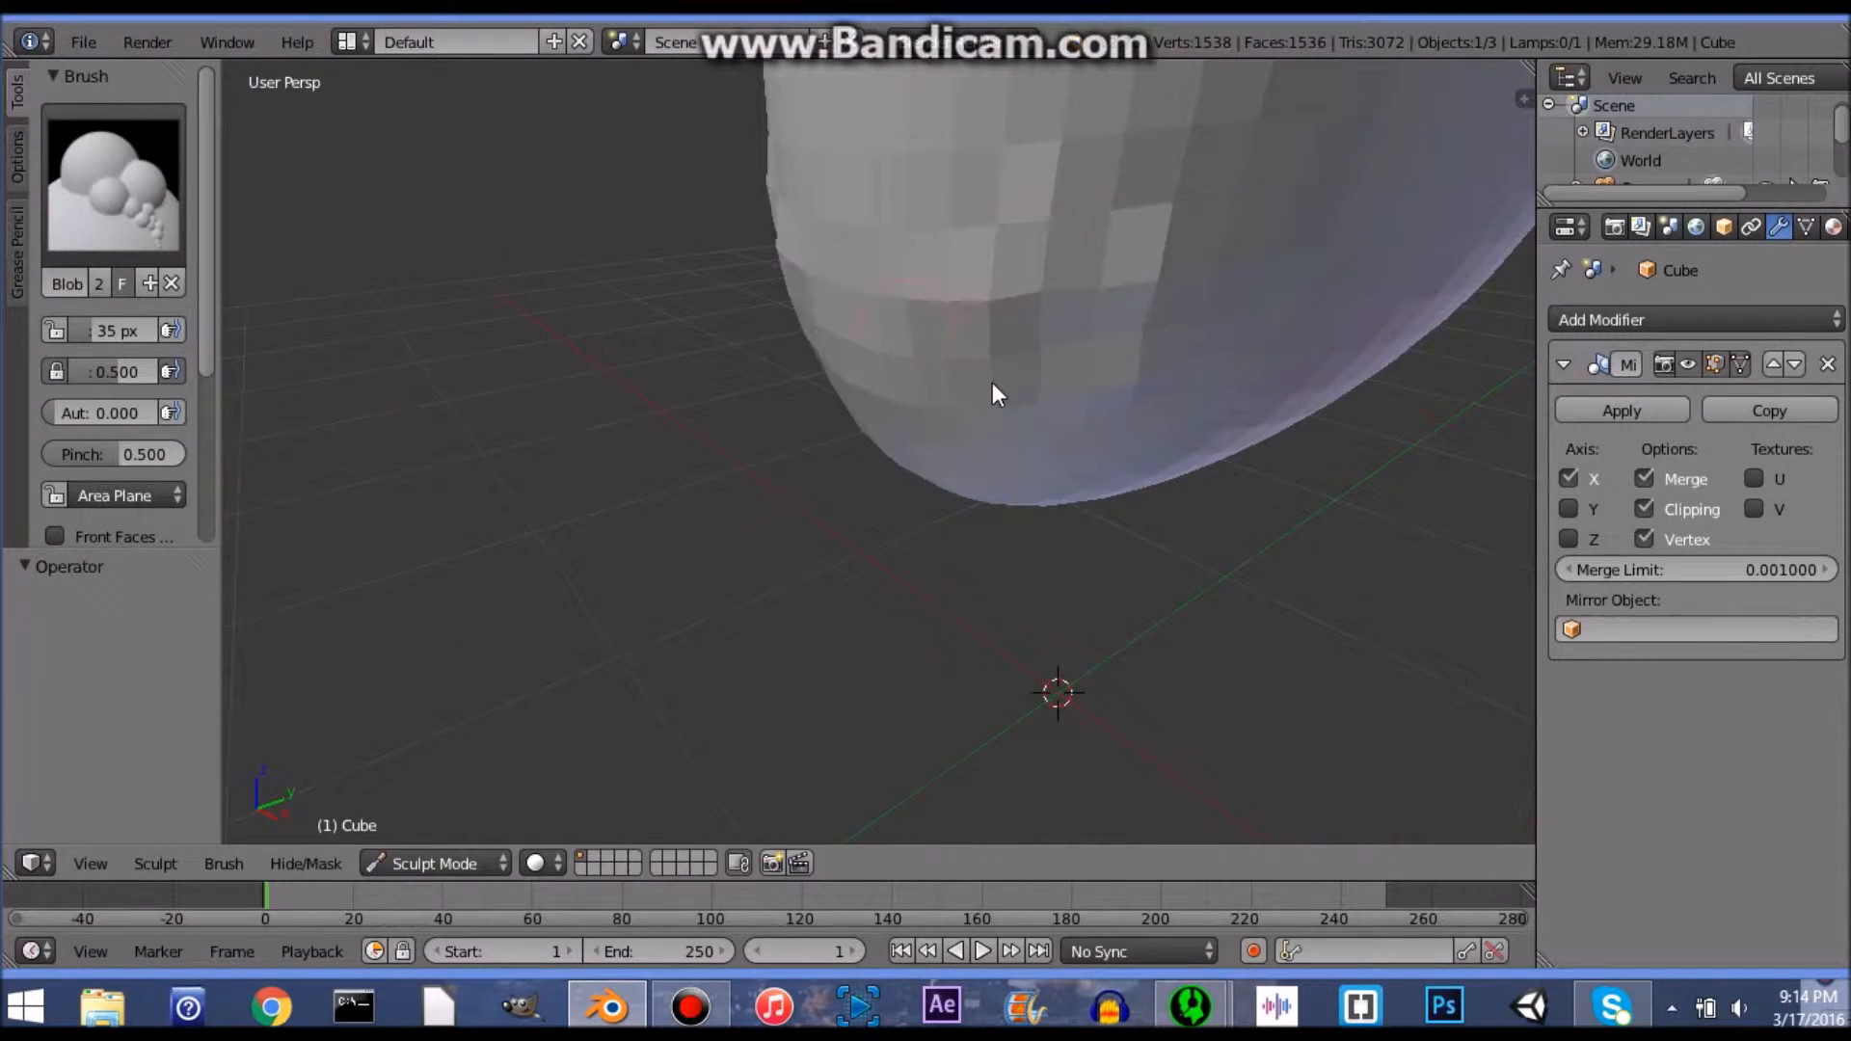
Step: Undo the Blob brush stroke on the lower part of the mesh
scroll(992, 382, down, 6)
middle_drag(847, 380, 1028, 419)
scroll(1035, 448, up, 4)
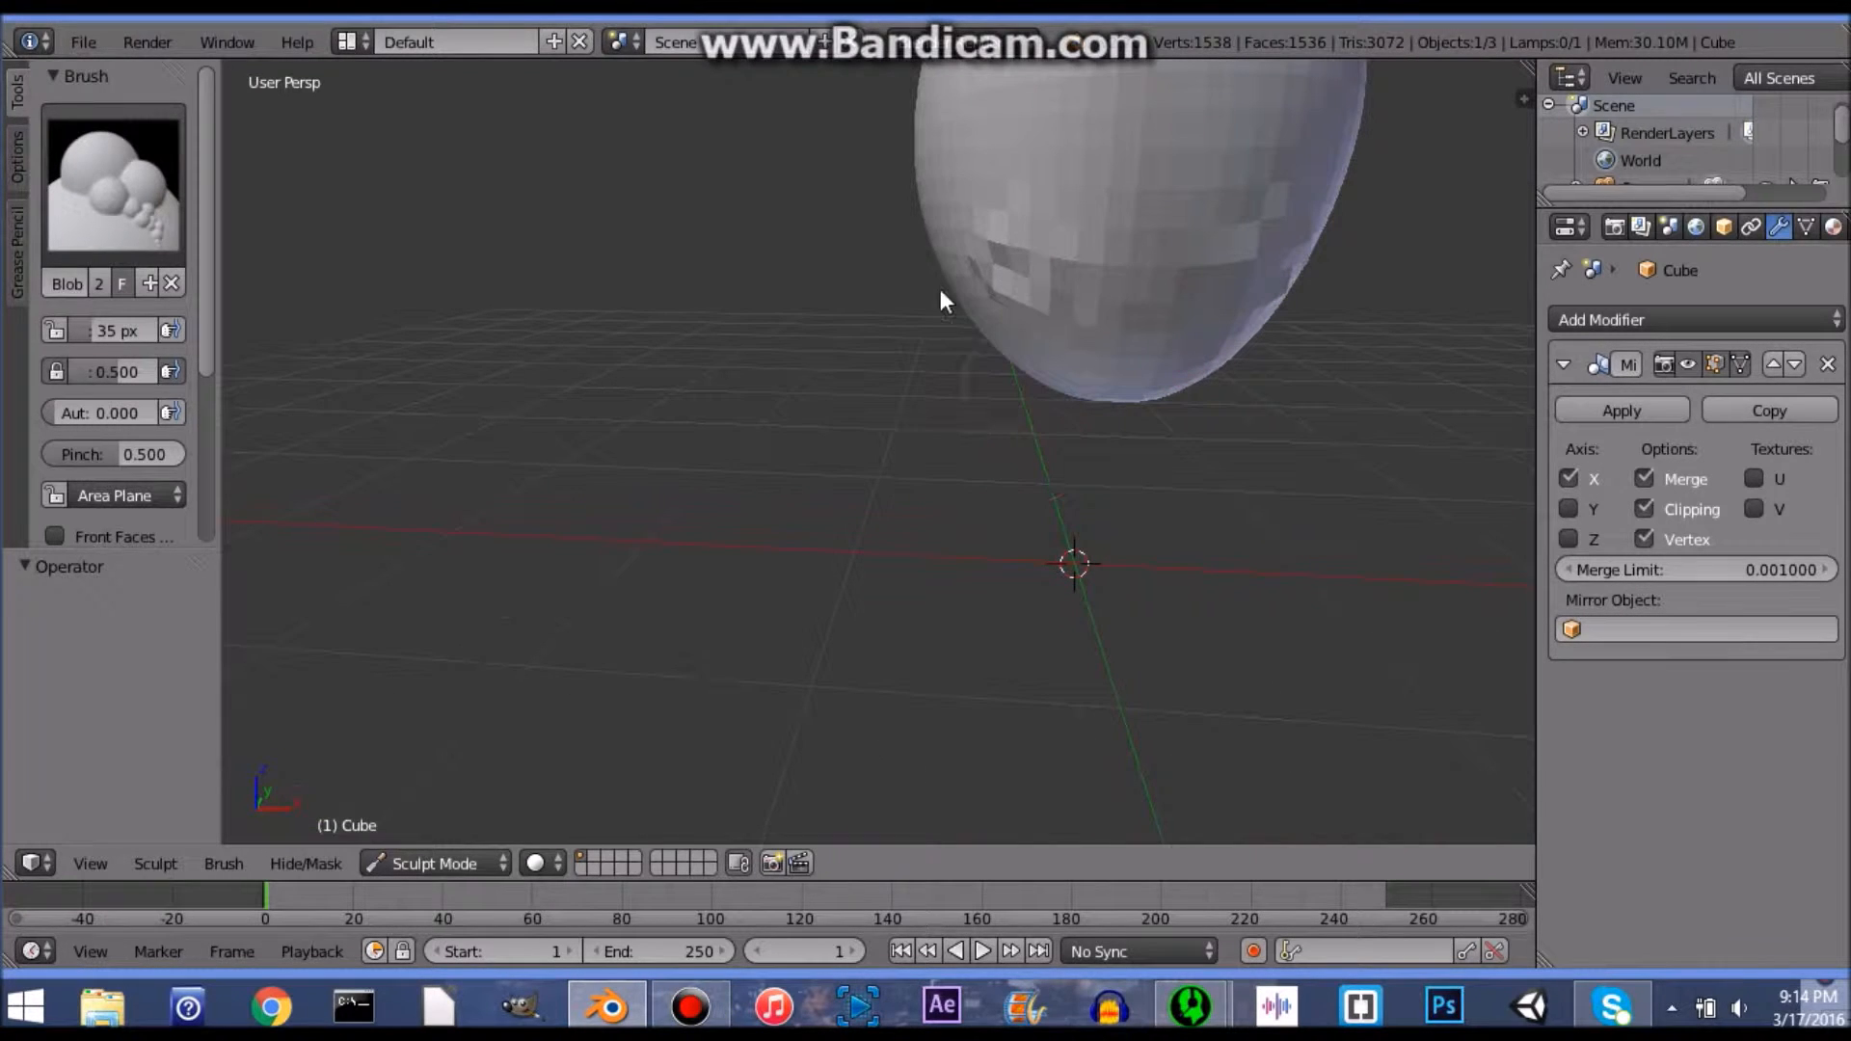
key(ctrl+z)
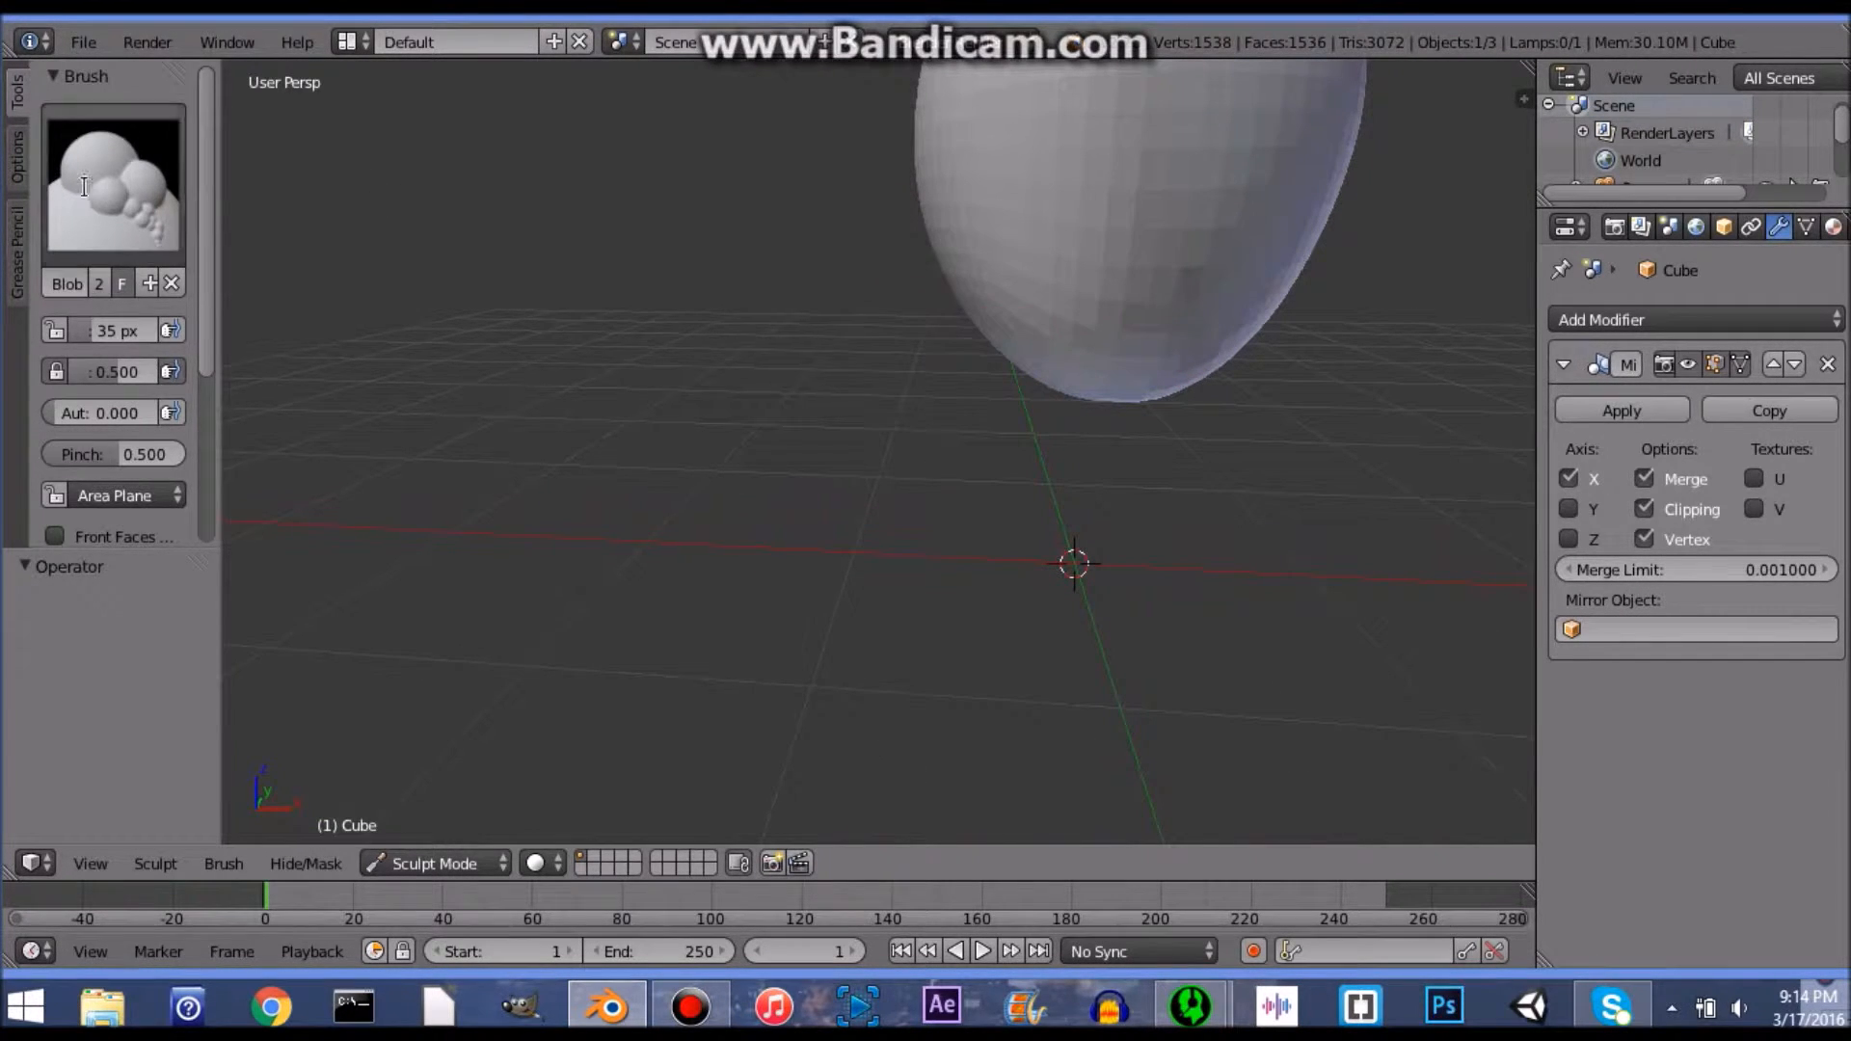
Step: Choose the Grab brush and try pulling areas of the egg-shaped mesh at 35 px
click(113, 183)
click(835, 371)
mouse_move(905, 475)
middle_down()
mouse_move(839, 508)
mouse_move(706, 483)
middle_up()
scroll(709, 473, down, 3)
mouse_move(880, 417)
mouse_down()
mouse_move(852, 467)
mouse_move(942, 438)
mouse_move(1030, 472)
mouse_move(649, 620)
mouse_move(814, 721)
mouse_up()
mouse_move(841, 594)
middle_down()
mouse_move(1128, 646)
mouse_move(975, 652)
mouse_move(611, 578)
mouse_move(983, 620)
mouse_move(900, 653)
mouse_move(943, 470)
mouse_move(859, 344)
mouse_move(926, 430)
mouse_move(1157, 457)
mouse_move(1050, 300)
middle_up()
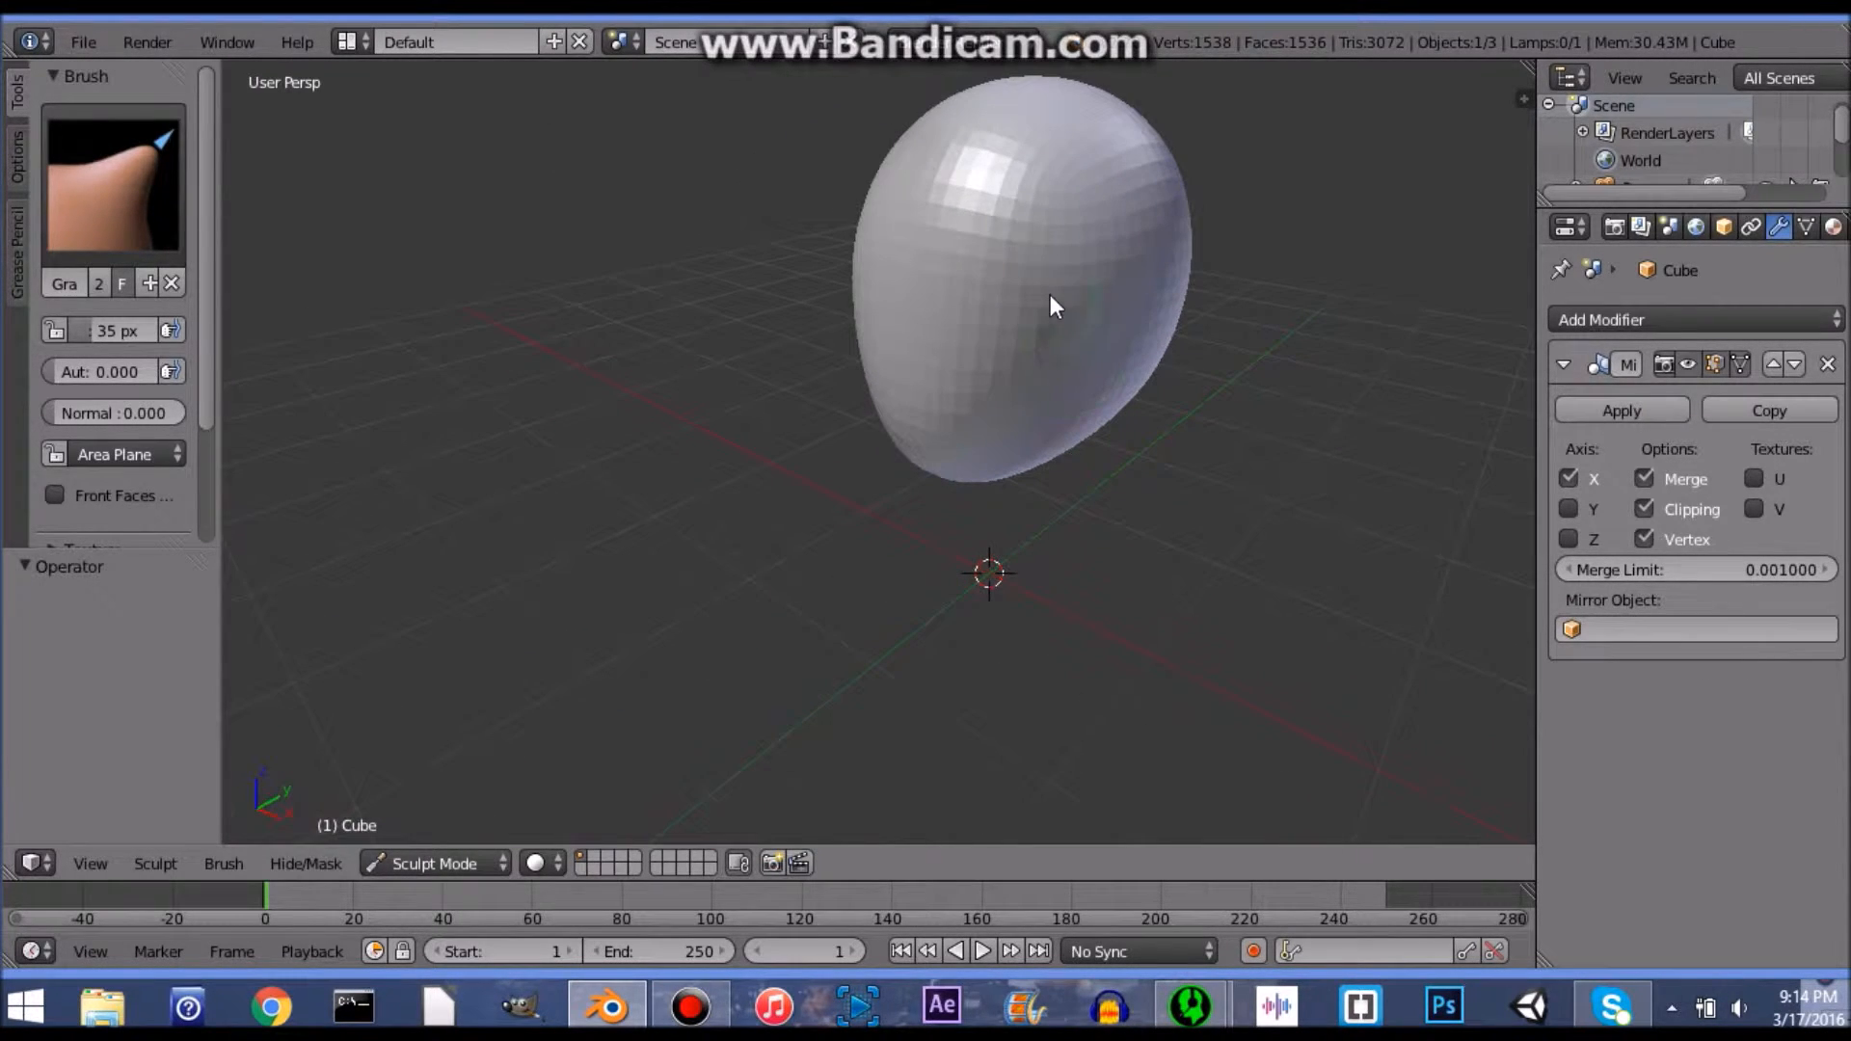
mouse_move(976, 292)
mouse_down()
mouse_move(1050, 216)
mouse_move(1008, 222)
mouse_move(972, 260)
mouse_move(1013, 230)
mouse_up()
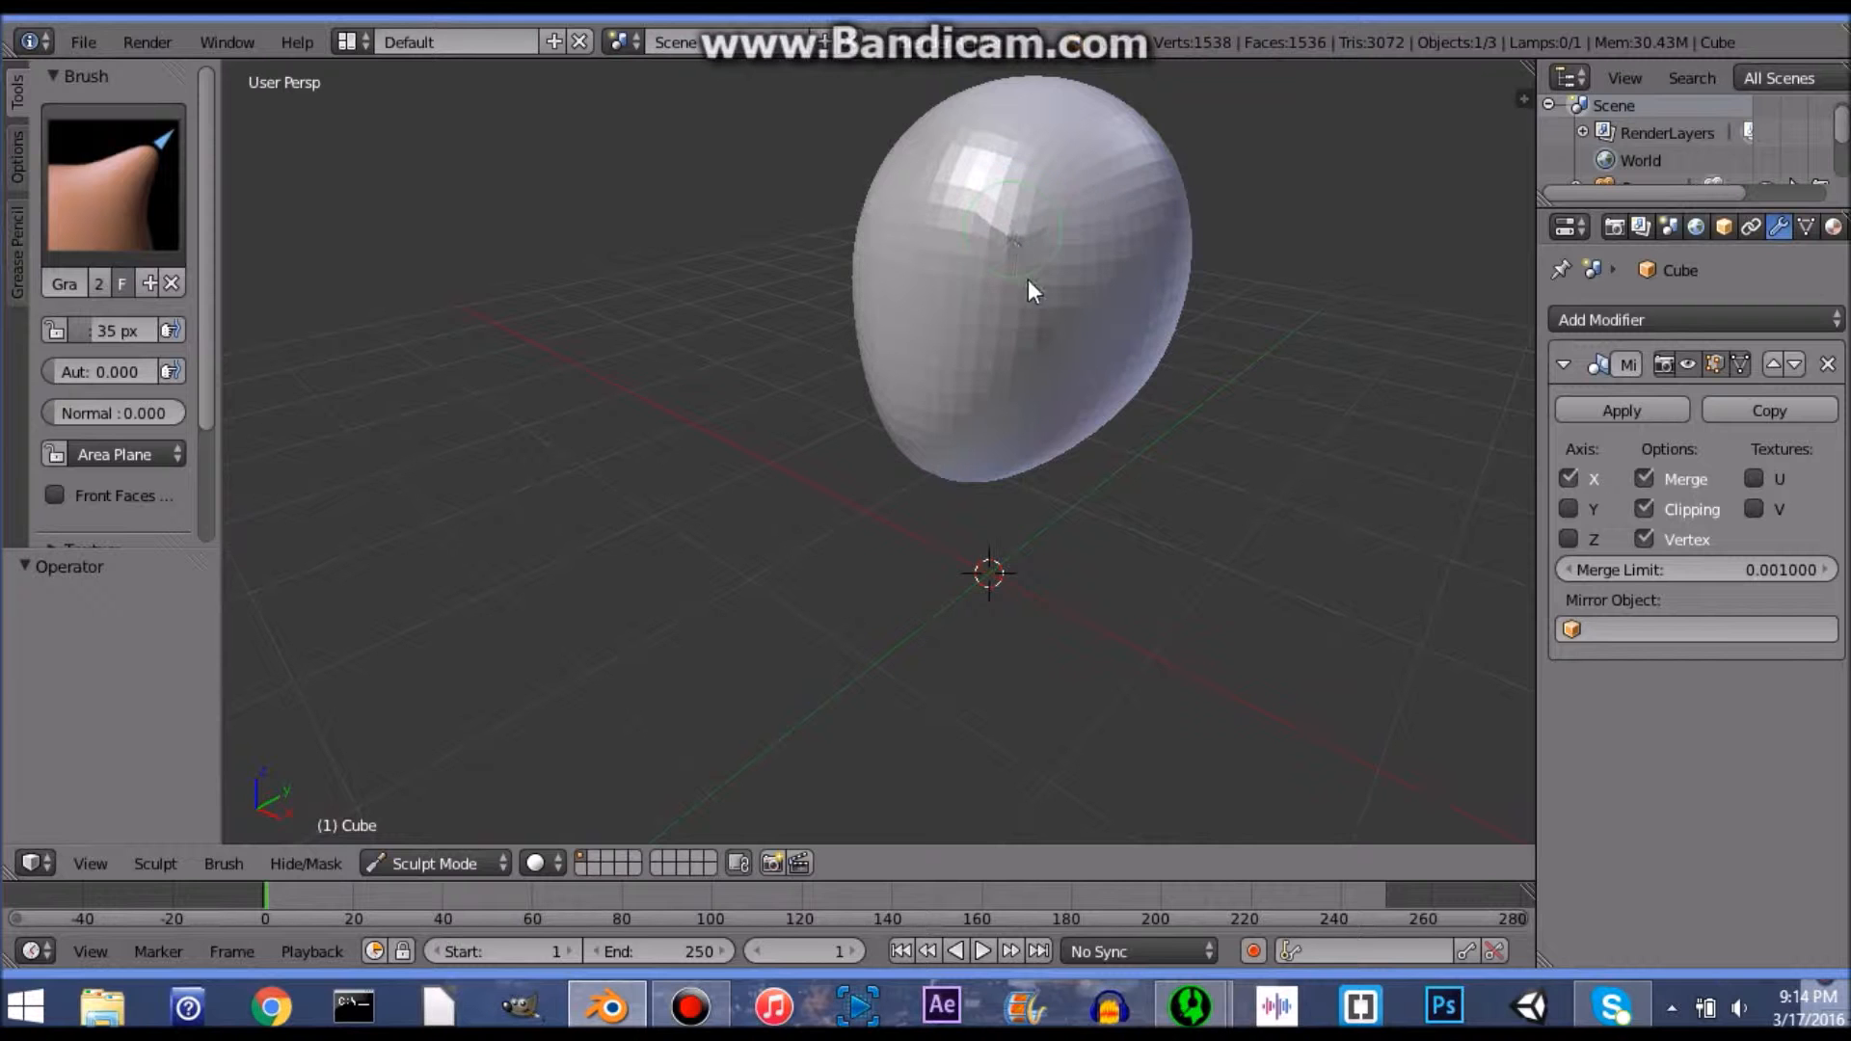
Step: Examine the egg-shaped mesh from several angles and distances
scroll(1010, 228, down, 4)
scroll(1066, 258, up, 8)
scroll(1078, 233, down, 8)
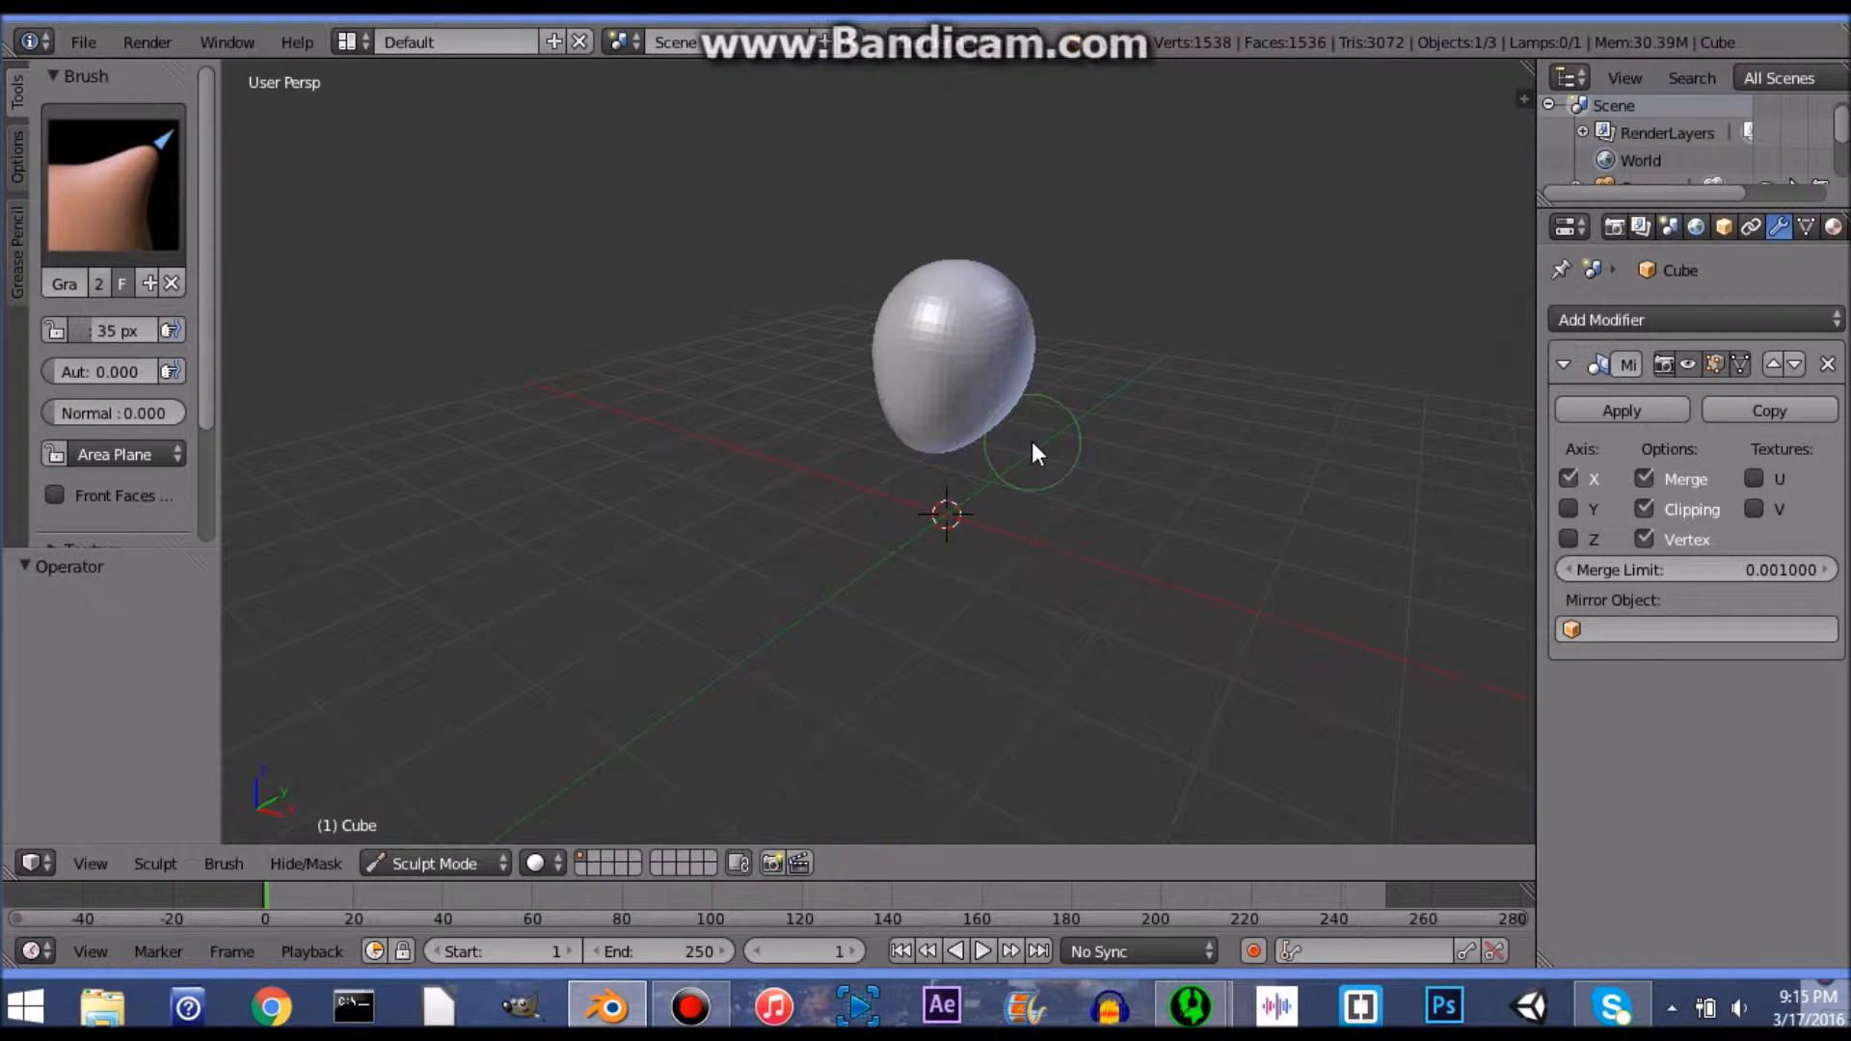
scroll(1026, 426, up, 5)
scroll(1011, 443, down, 5)
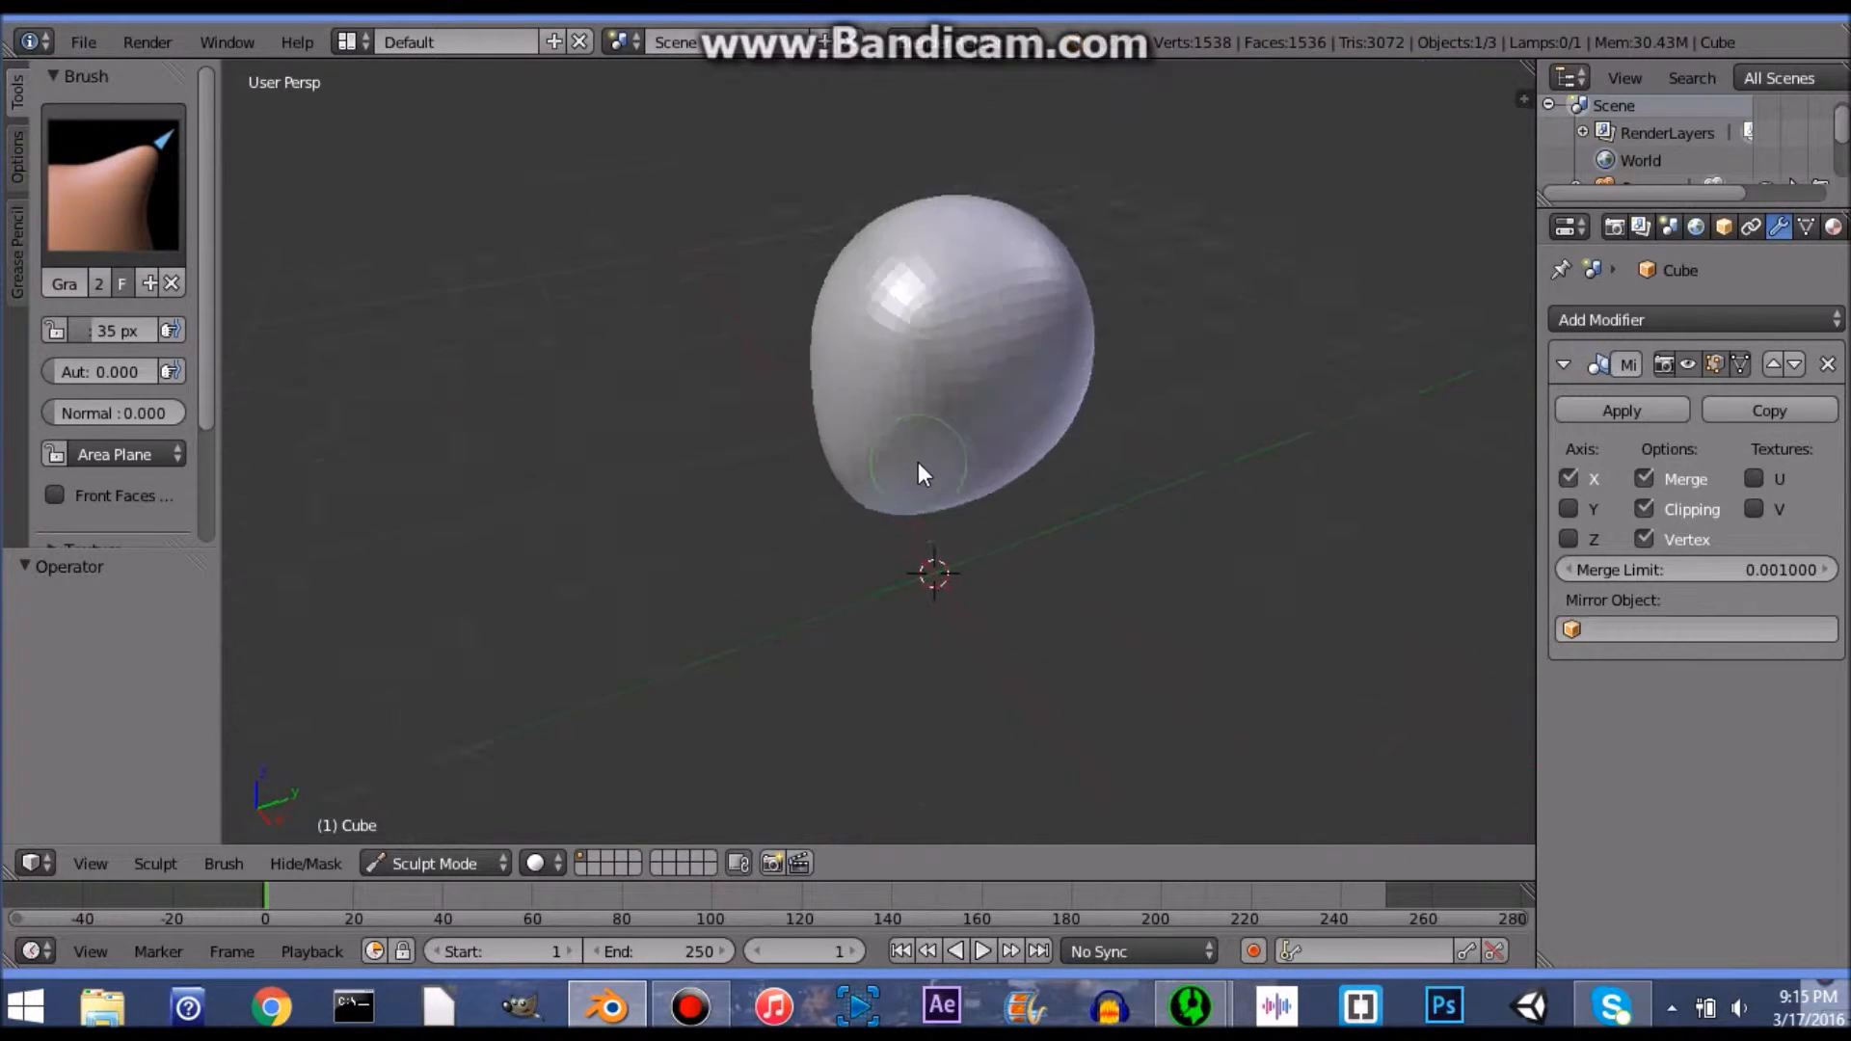
middle_drag(918, 461, 878, 644)
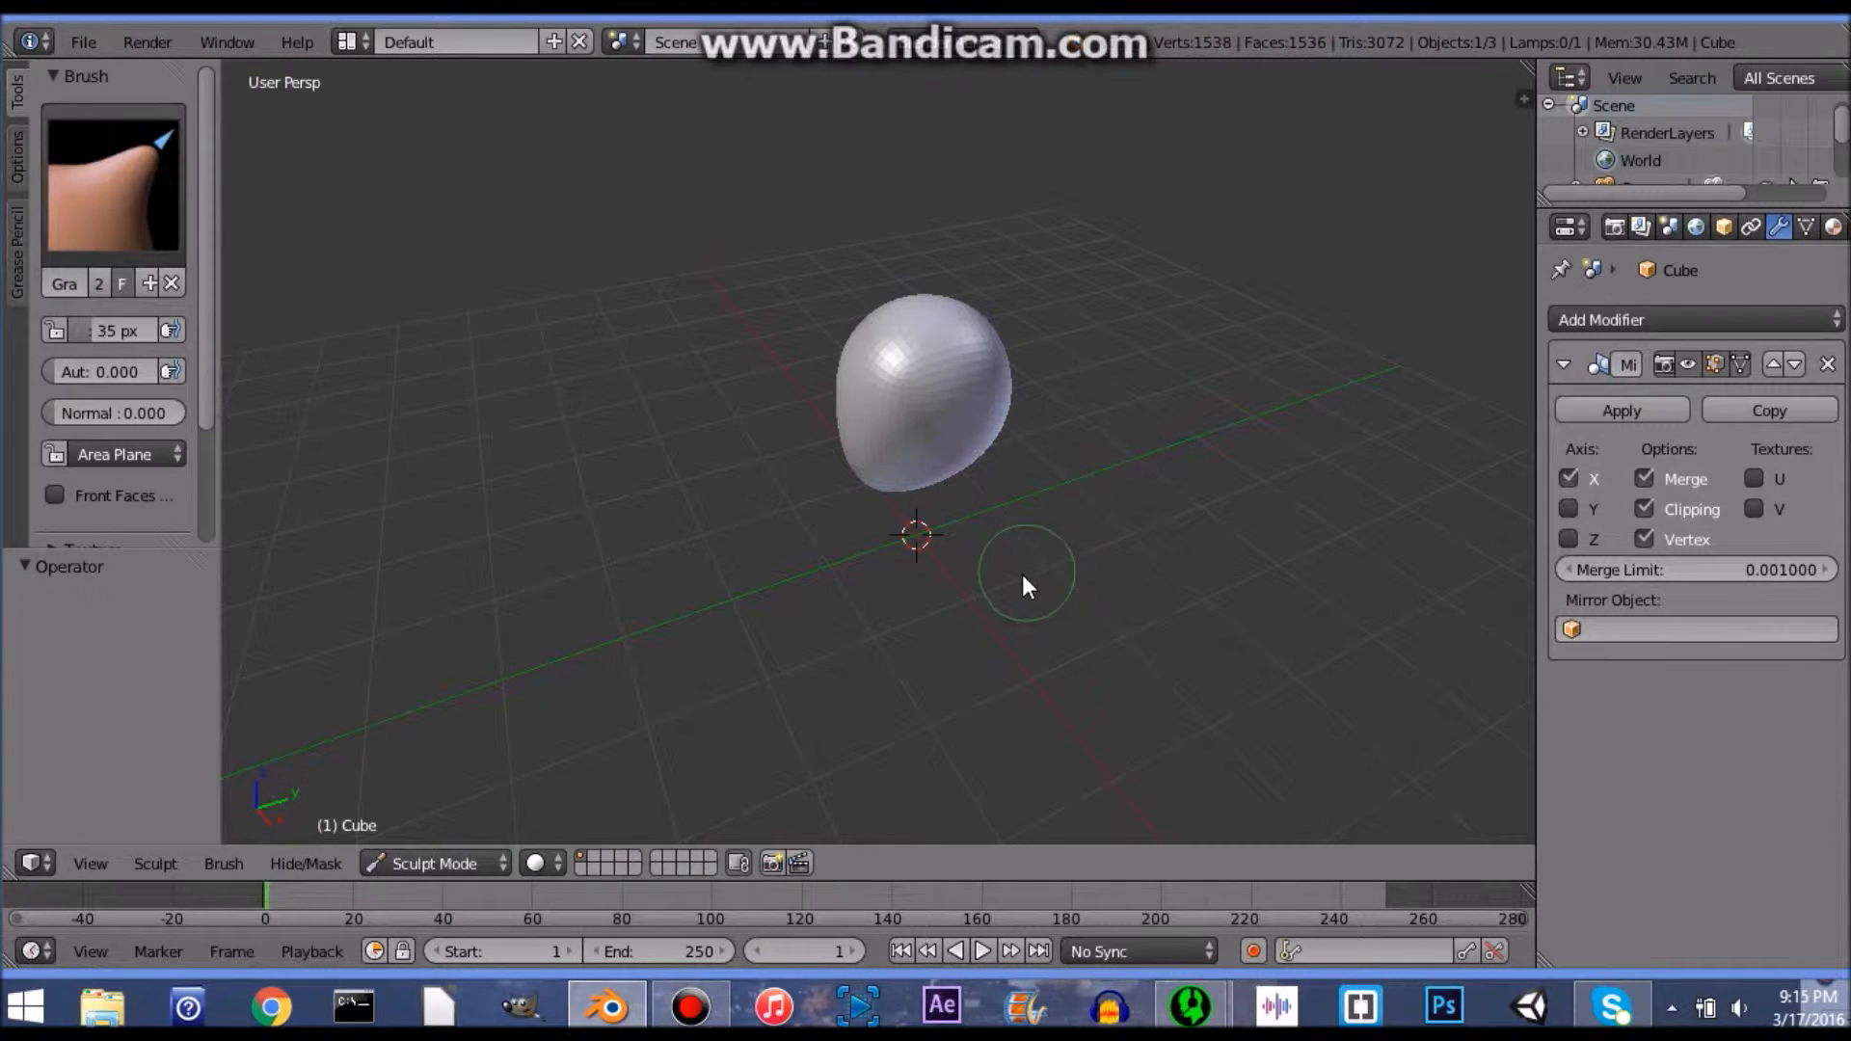
scroll(891, 372, down, 1)
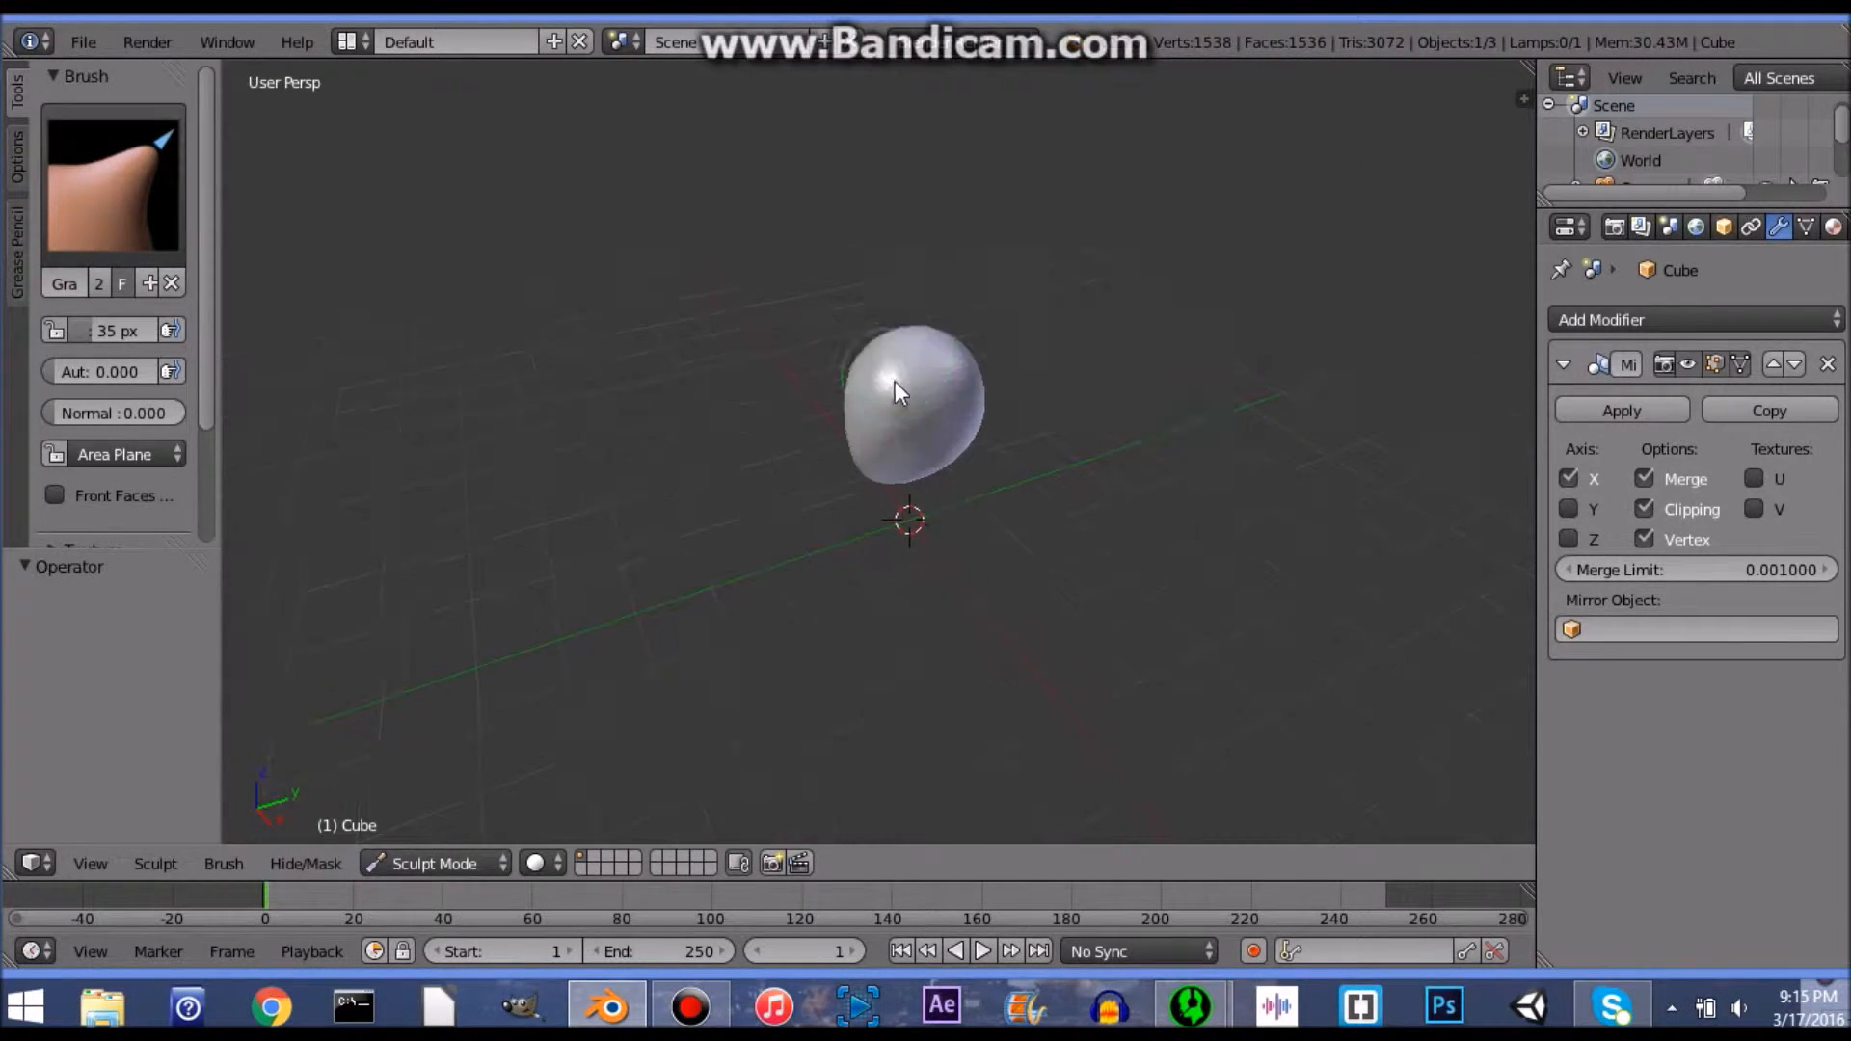
scroll(896, 382, up, 5)
middle_drag(907, 405, 980, 463)
scroll(982, 460, down, 4)
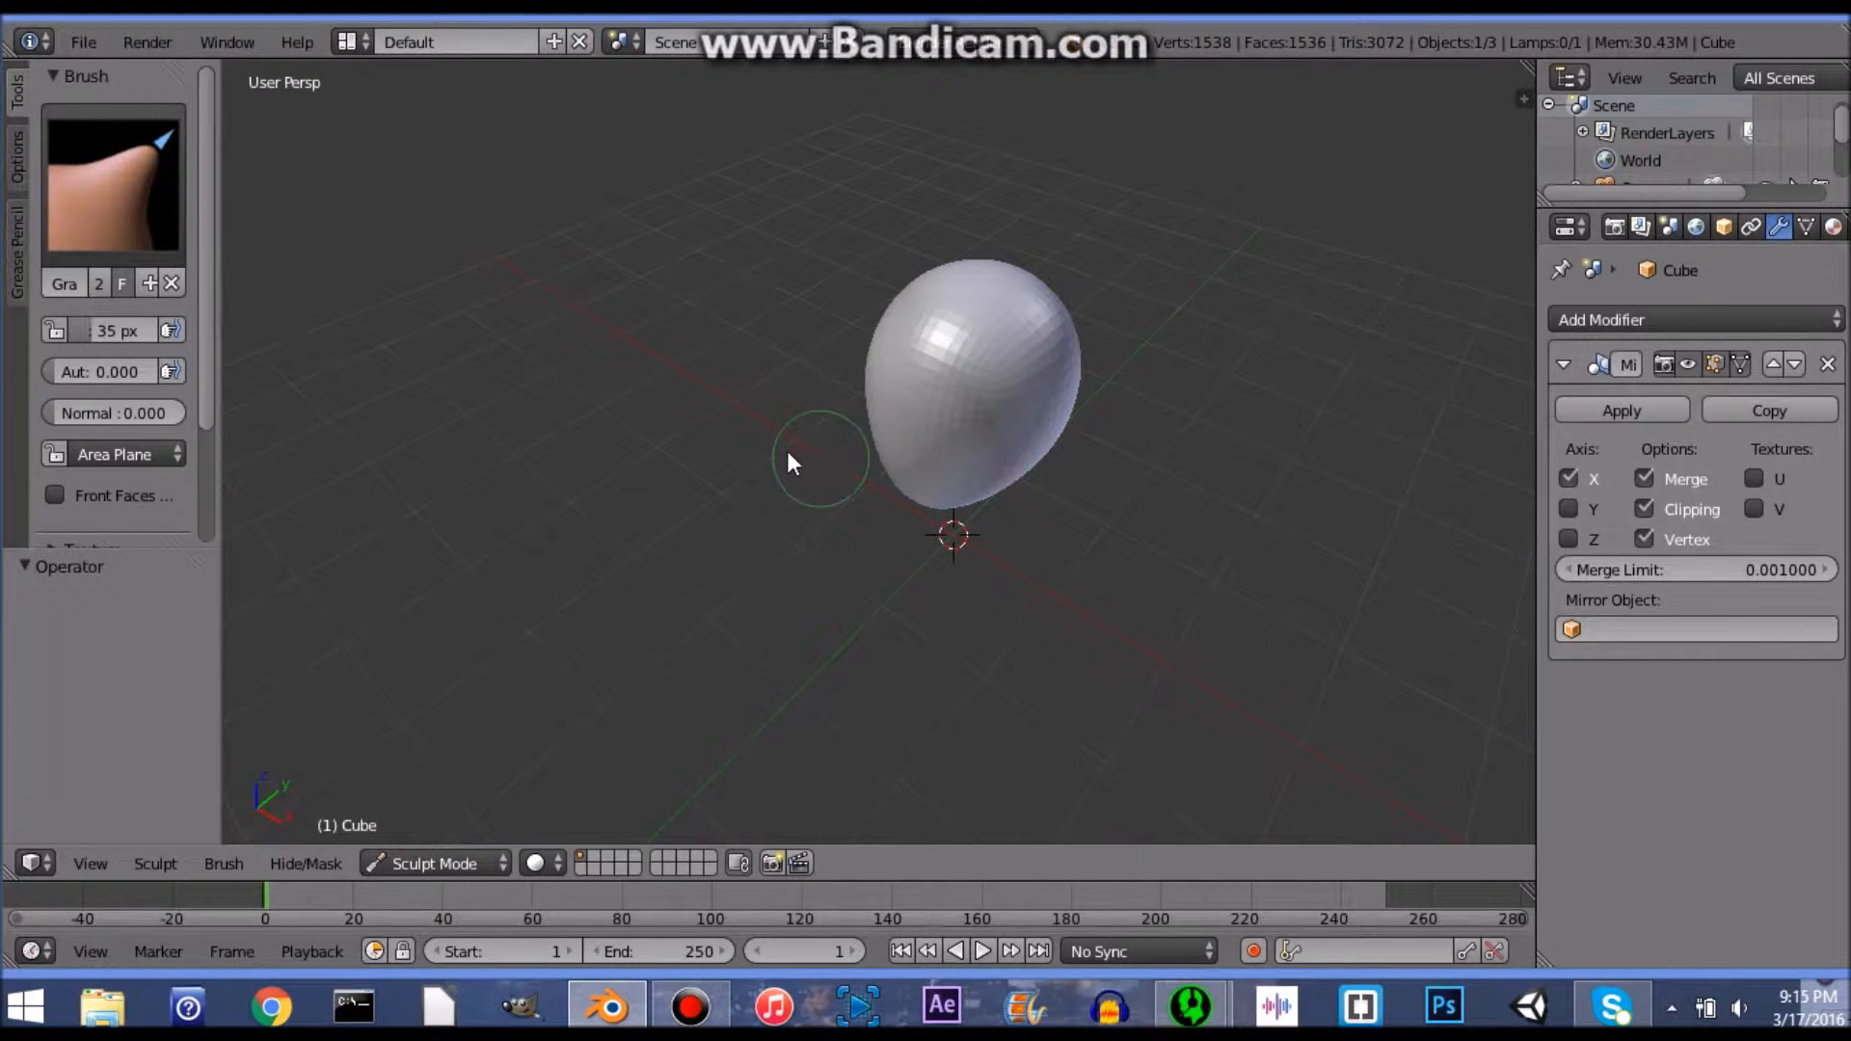
Step: Choose the SculptDraw brush in Add mode and try a stroke across the mesh at 35 px and 0.500 strength
click(87, 199)
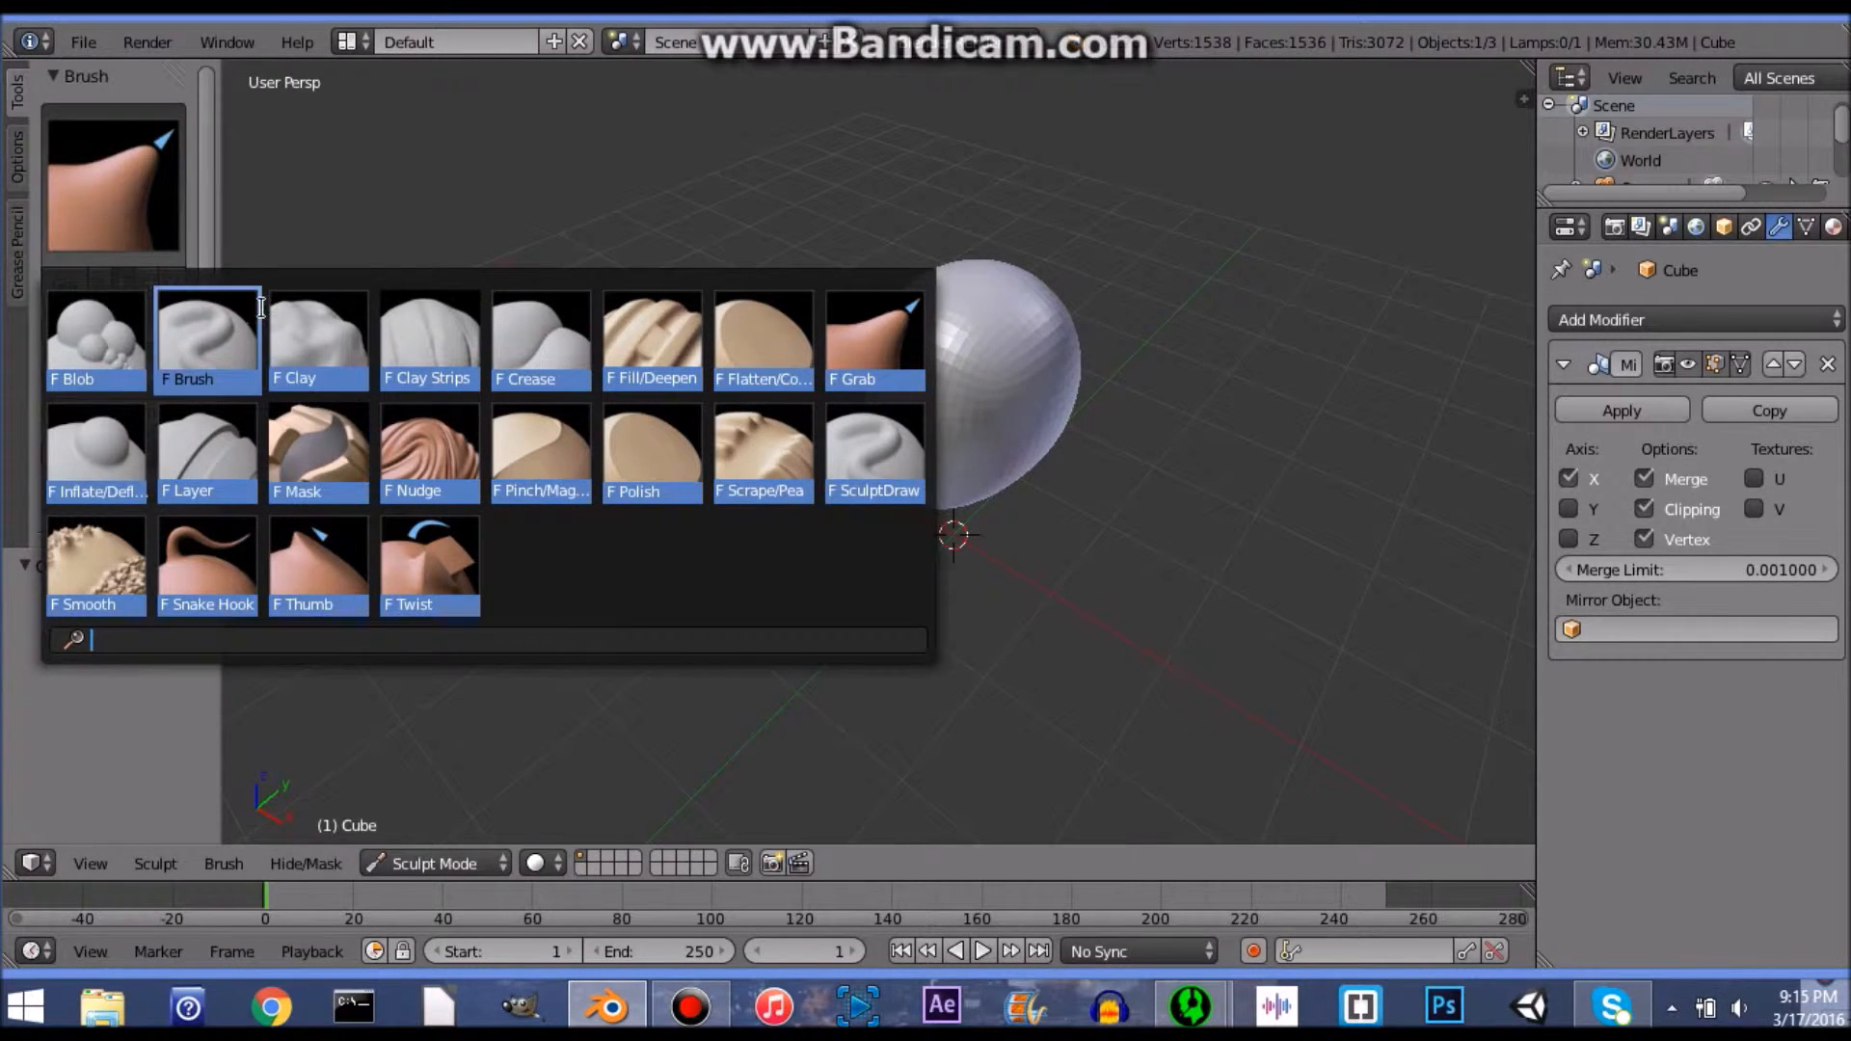
click(875, 445)
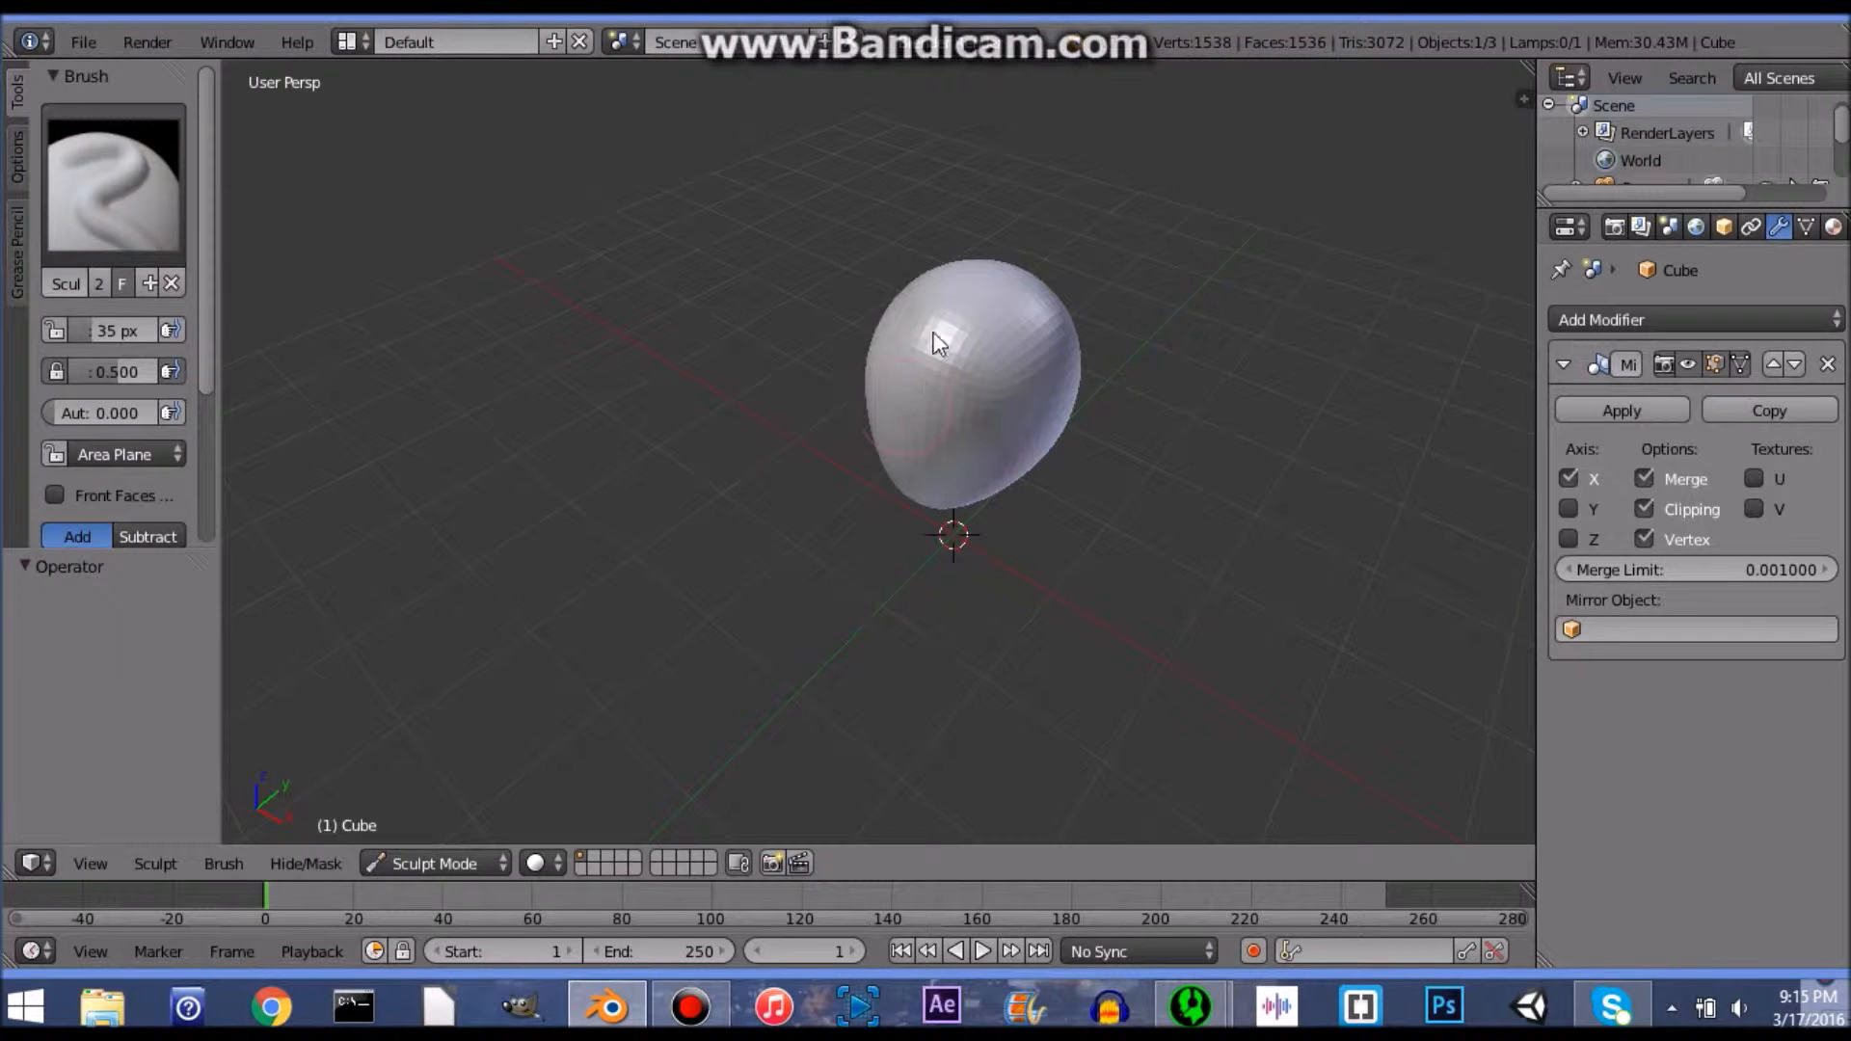
mouse_move(950, 376)
mouse_down()
mouse_move(942, 446)
mouse_move(1000, 347)
mouse_move(942, 443)
mouse_move(1021, 386)
mouse_up()
mouse_move(1015, 374)
middle_down()
mouse_move(1107, 495)
mouse_move(1269, 496)
mouse_move(1286, 480)
mouse_move(943, 518)
mouse_move(1178, 451)
mouse_move(1041, 579)
mouse_move(917, 642)
middle_up()
scroll(1033, 497, up, 4)
scroll(1177, 471, up, 3)
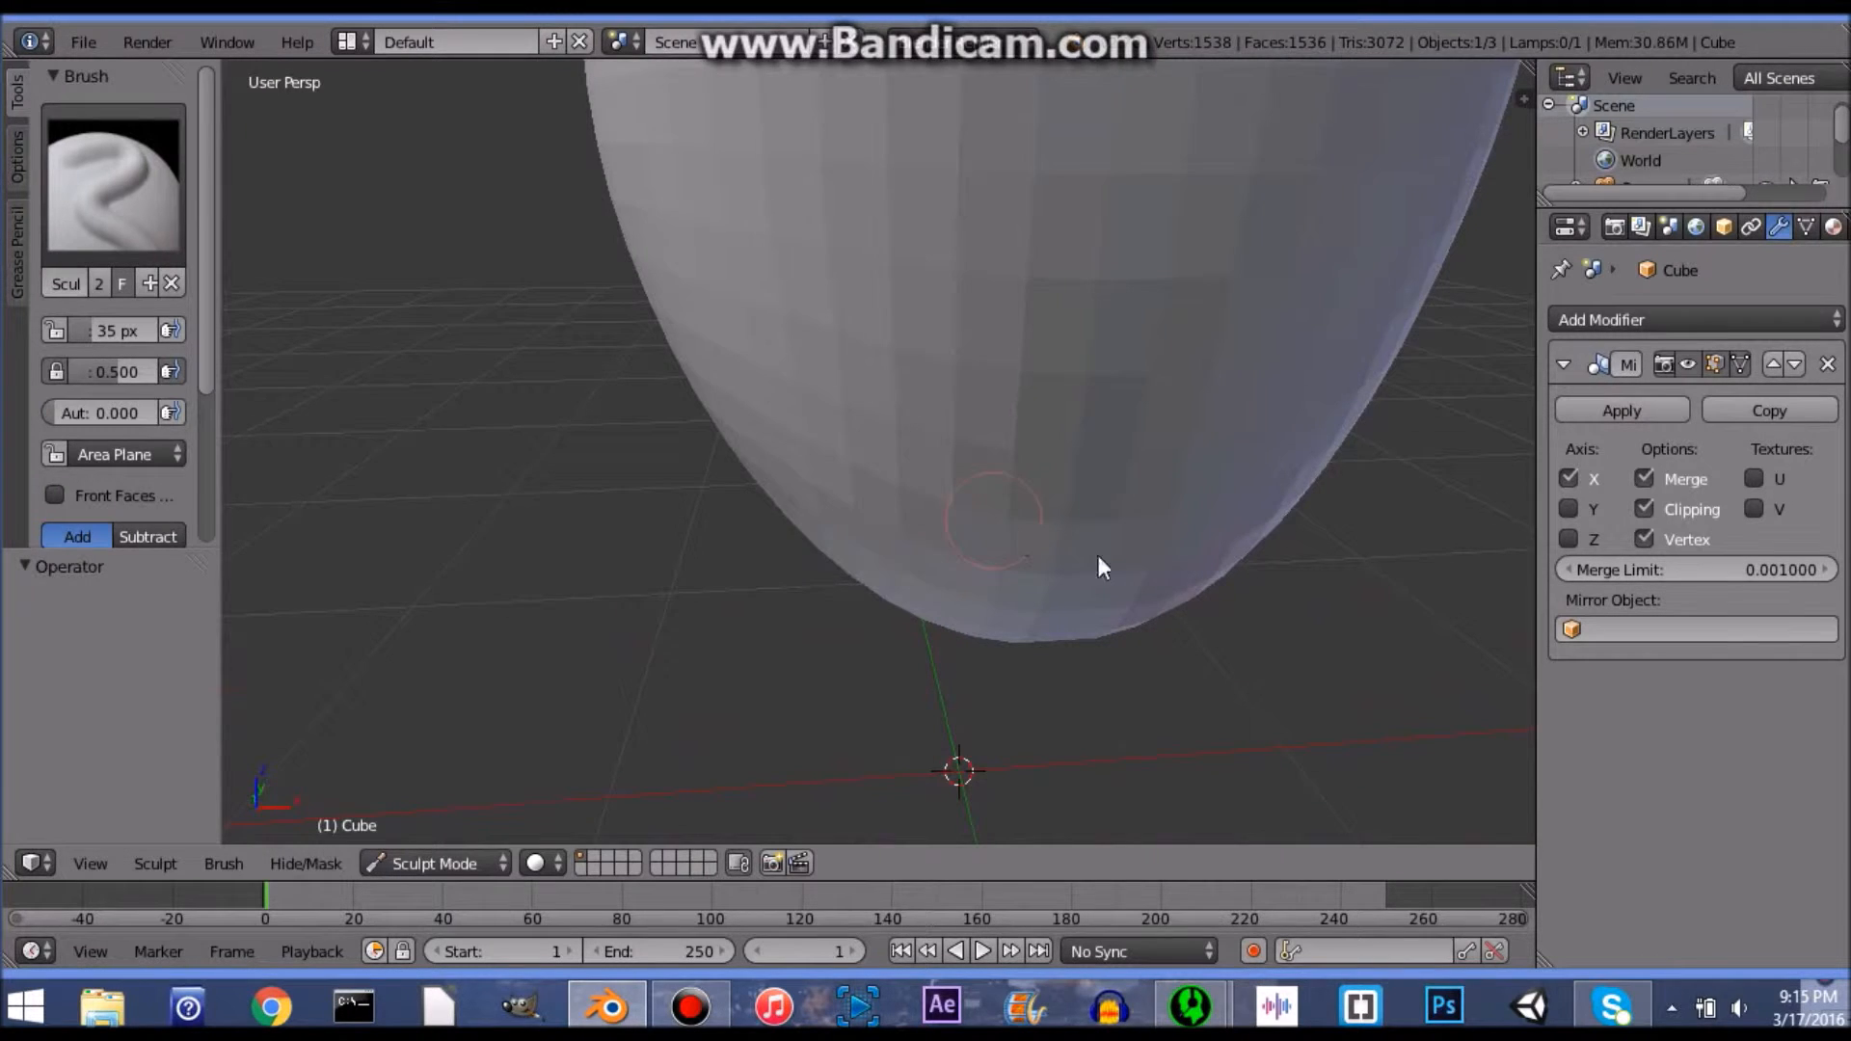
Step: Leave Sculpt Mode, inspect the mesh's wireframe in Edit Mode, and switch to Object Mode
scroll(1157, 579, down, 8)
mouse_move(1229, 591)
middle_down()
mouse_move(1361, 578)
mouse_move(1130, 584)
mouse_move(899, 621)
middle_up()
key(Tab)
middle_drag(923, 500, 1048, 518)
scroll(840, 435, up, 1)
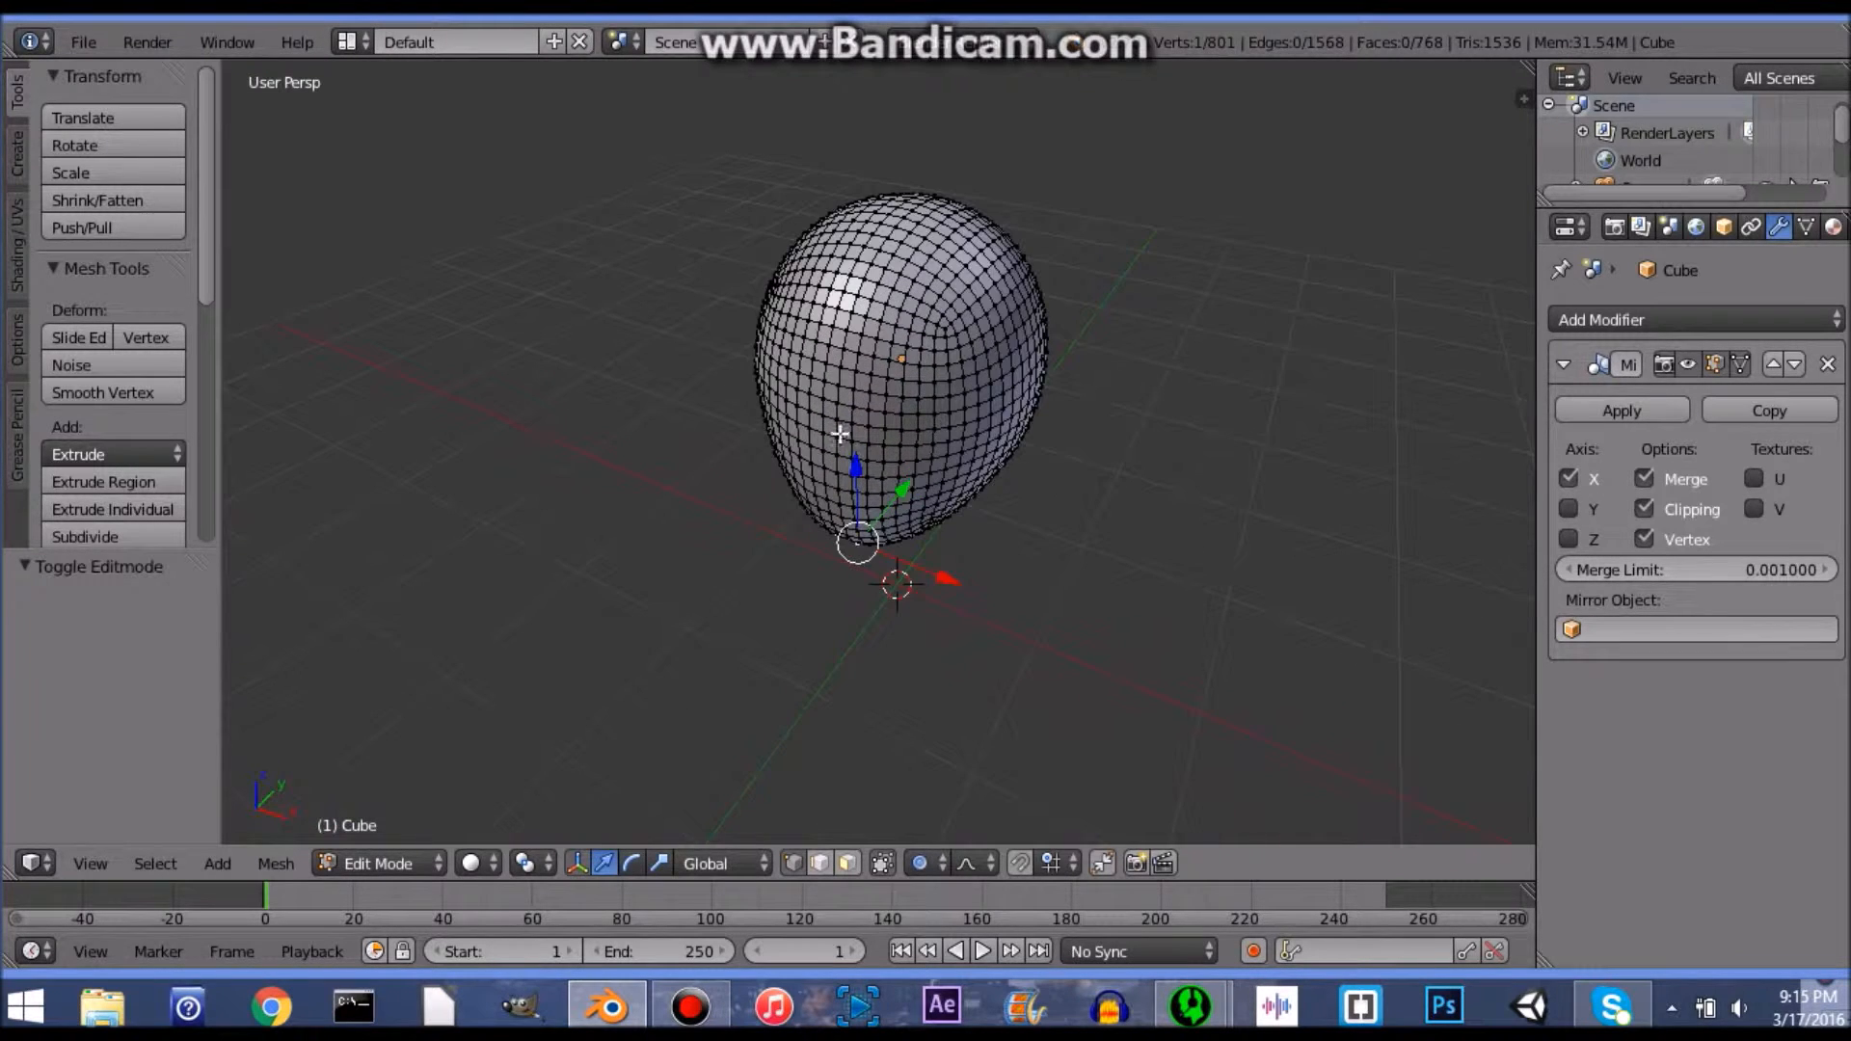
middle_drag(1008, 449, 879, 492)
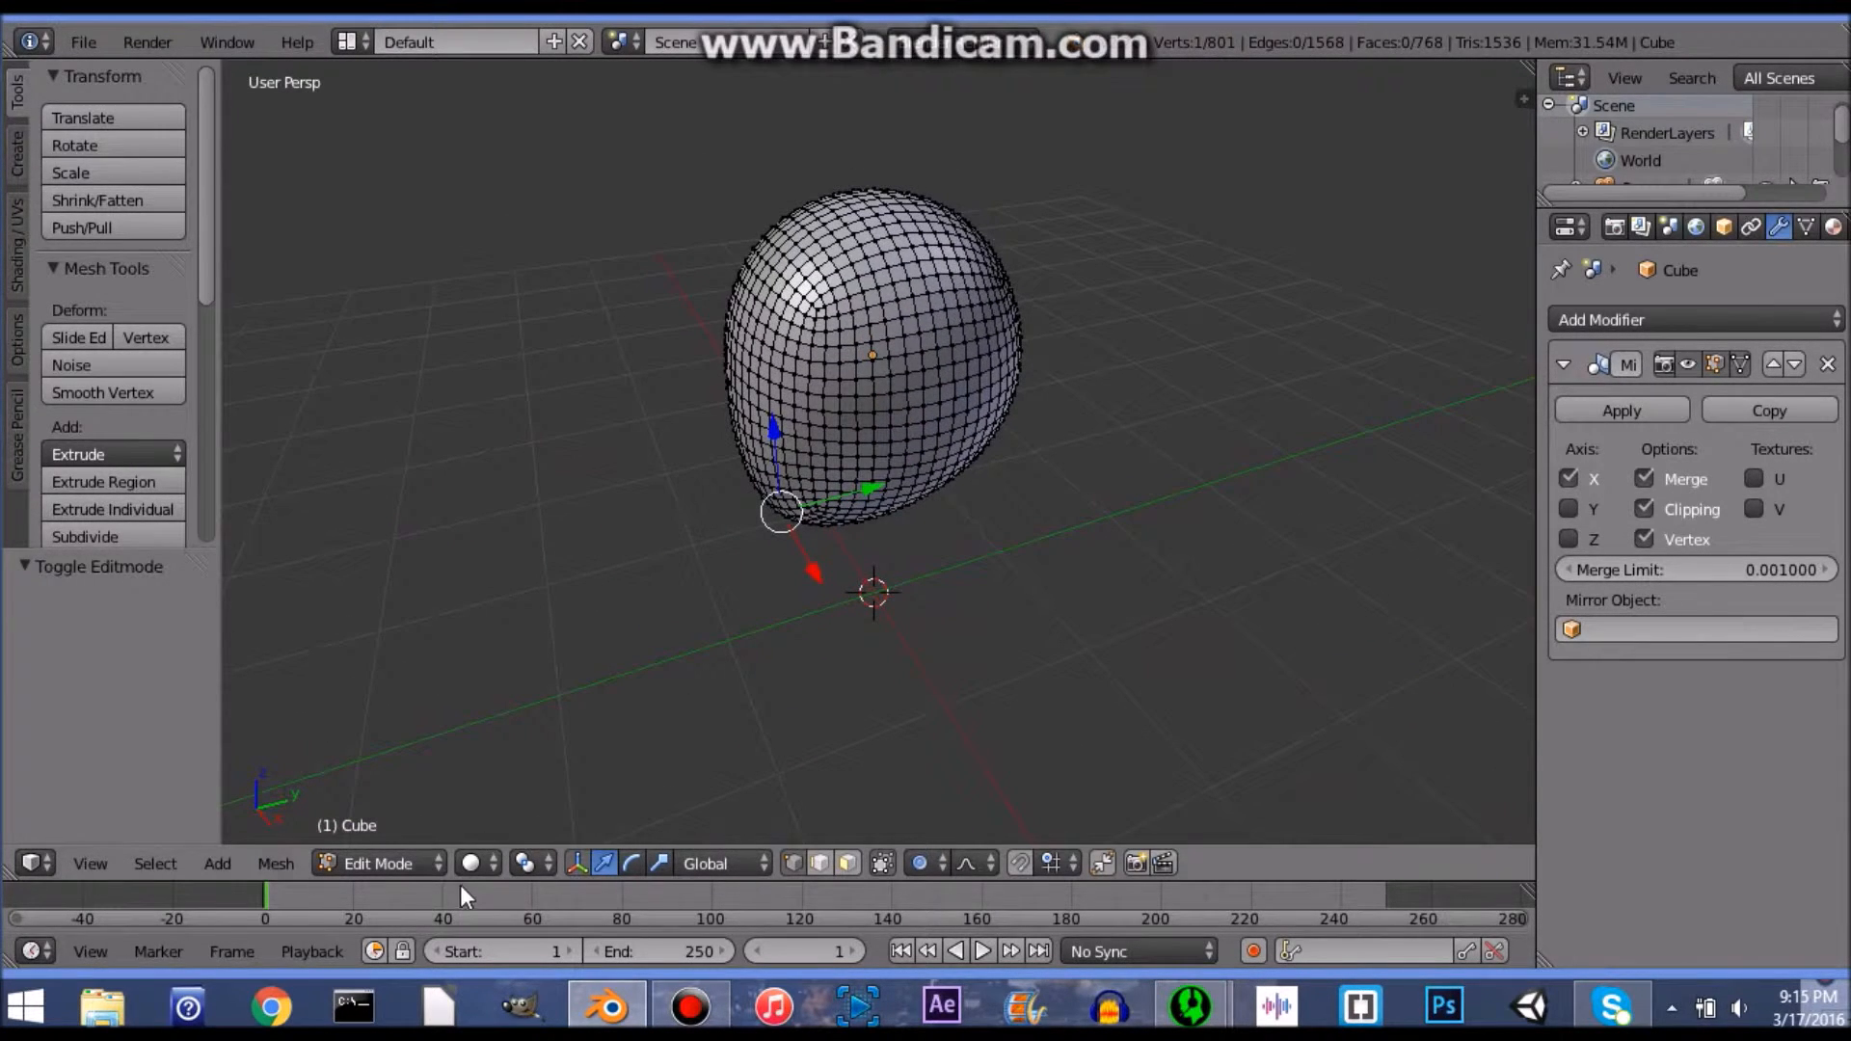
key(Tab)
key(Tab)
click(402, 863)
click(416, 831)
Step: Examine the overall shape of the egg-shaped mesh in Object Mode from the front and side
middle_drag(1167, 435, 991, 683)
scroll(1051, 677, down, 7)
mouse_move(1103, 673)
middle_down()
mouse_move(1172, 704)
mouse_move(1104, 640)
middle_up()
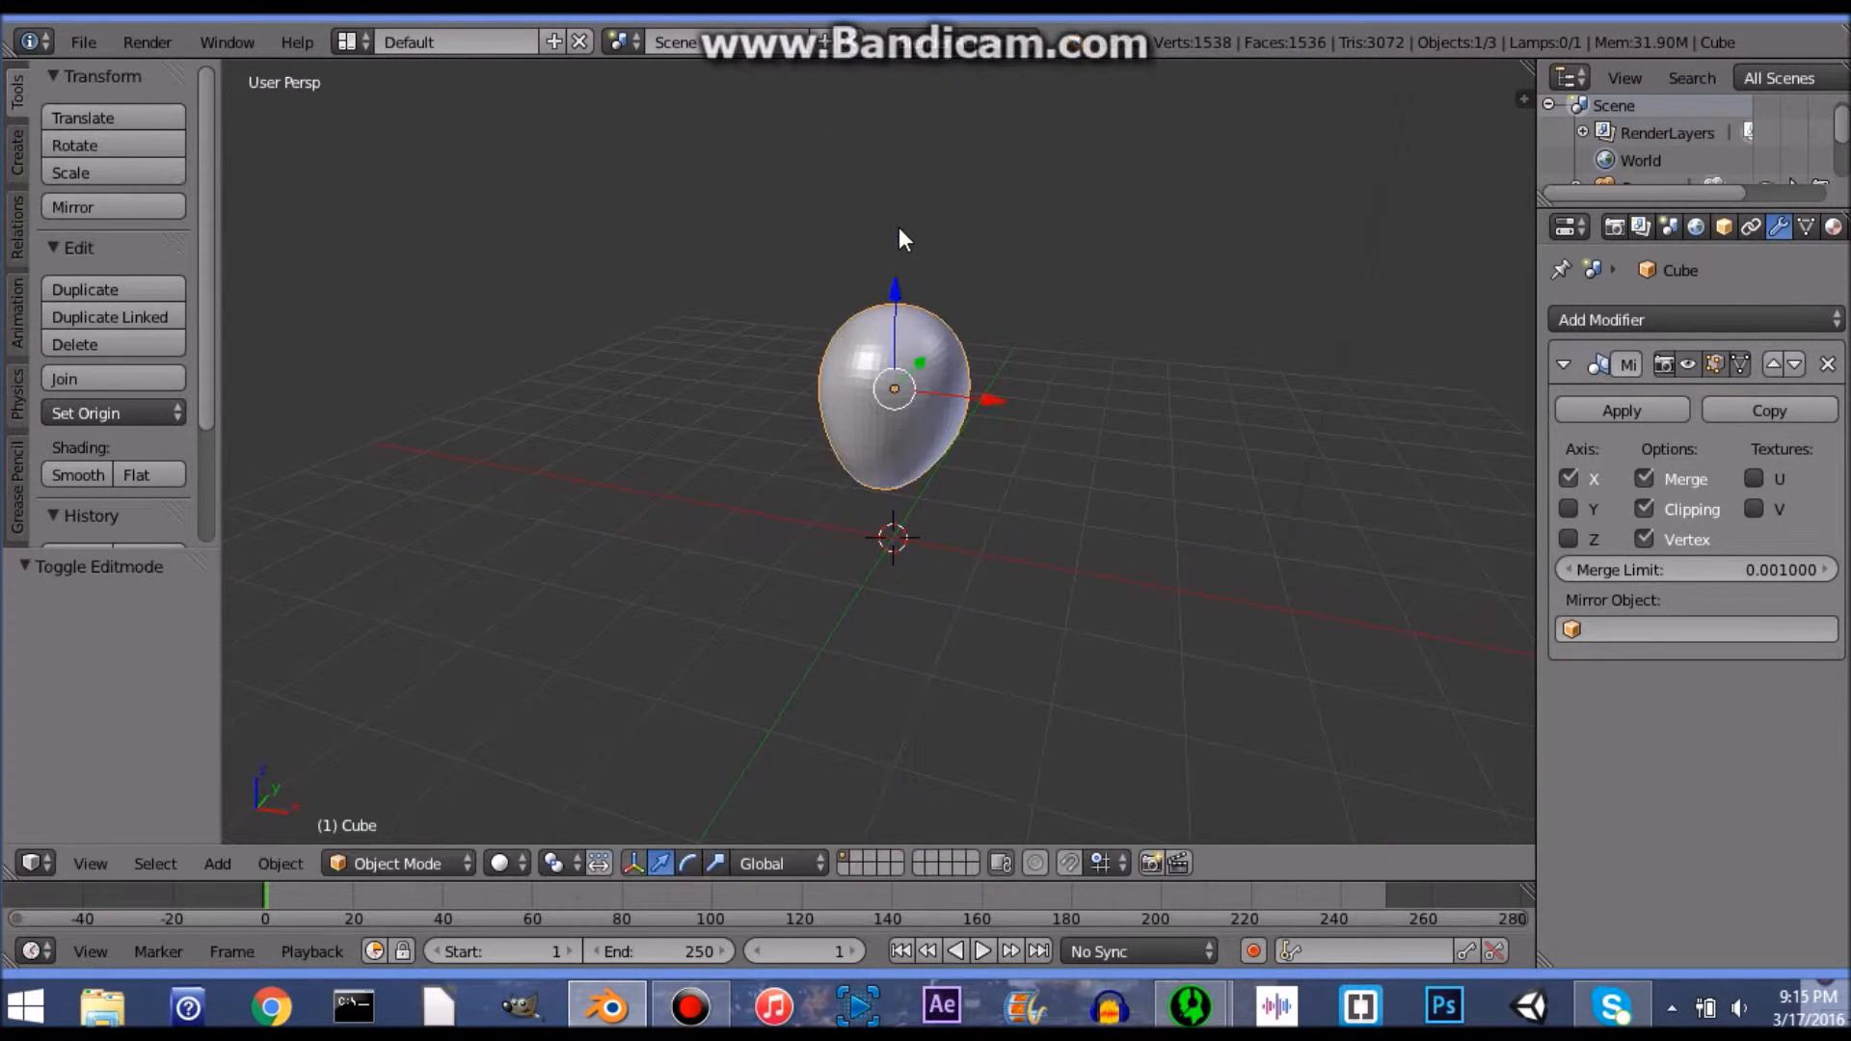
scroll(924, 326, down, 2)
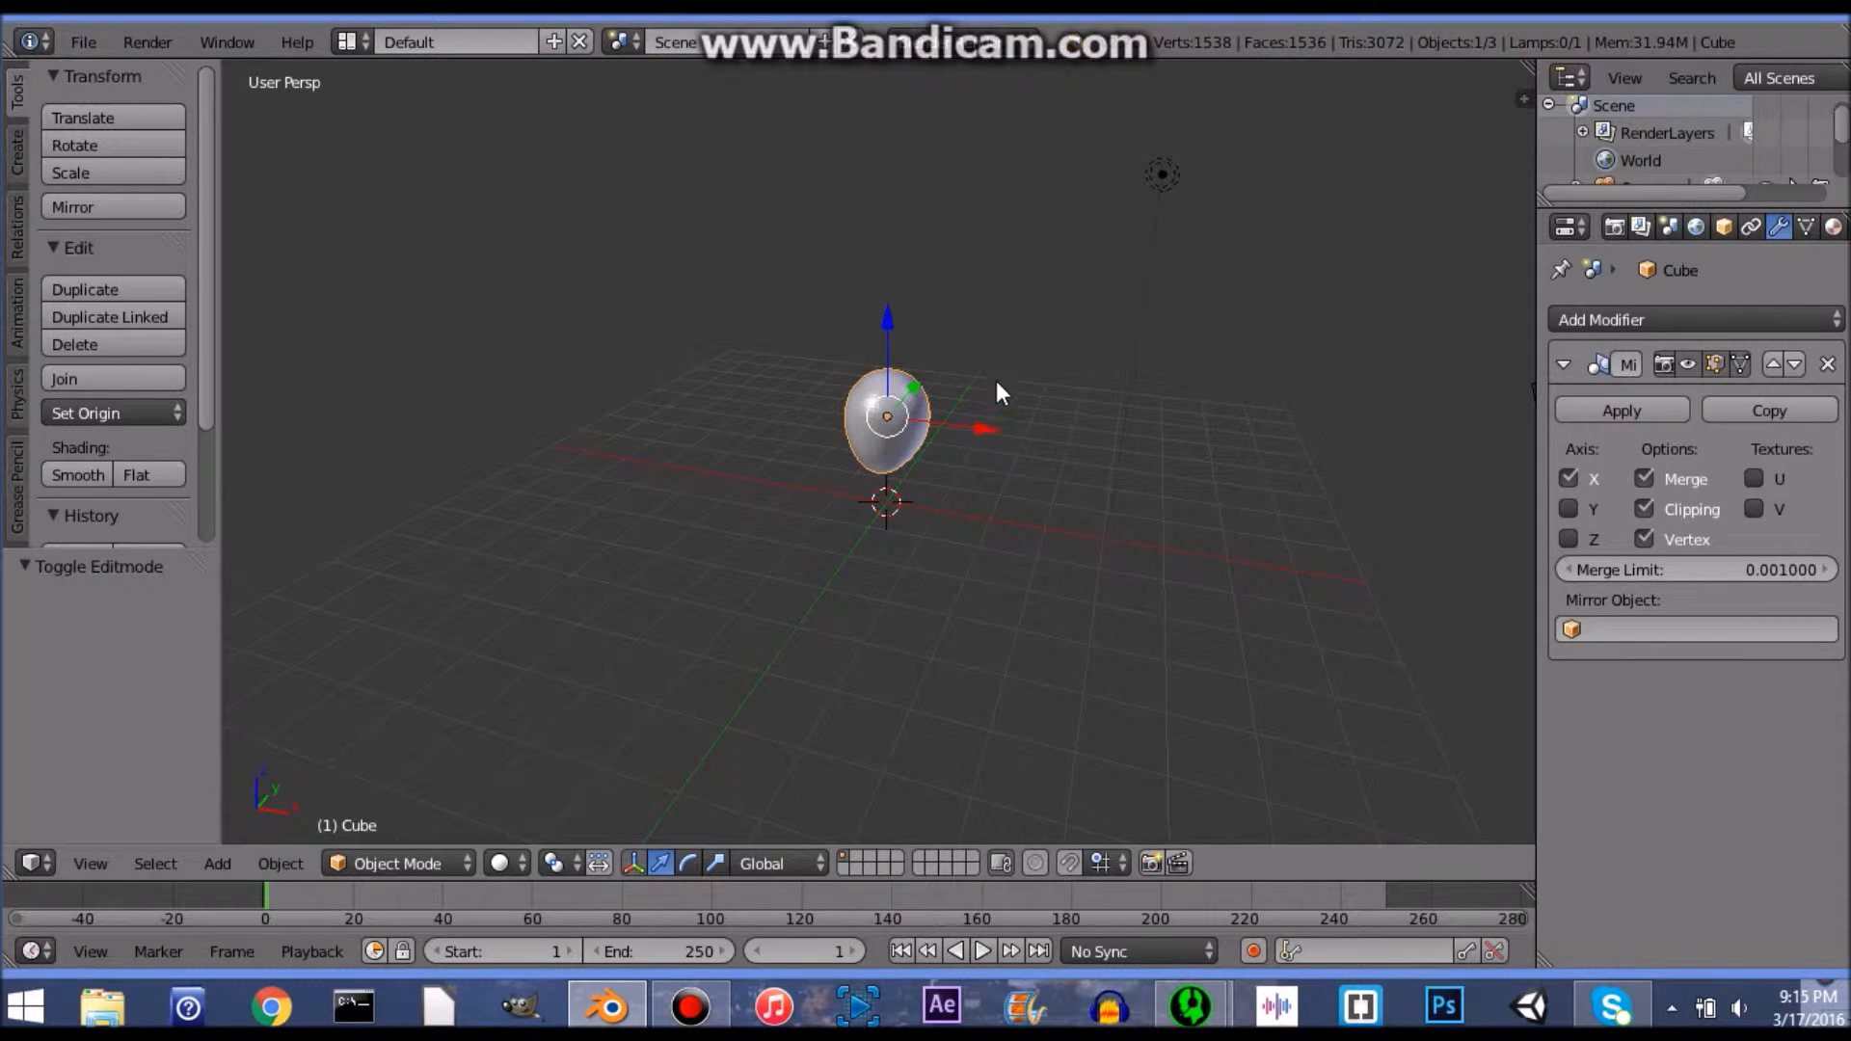
scroll(993, 381, up, 6)
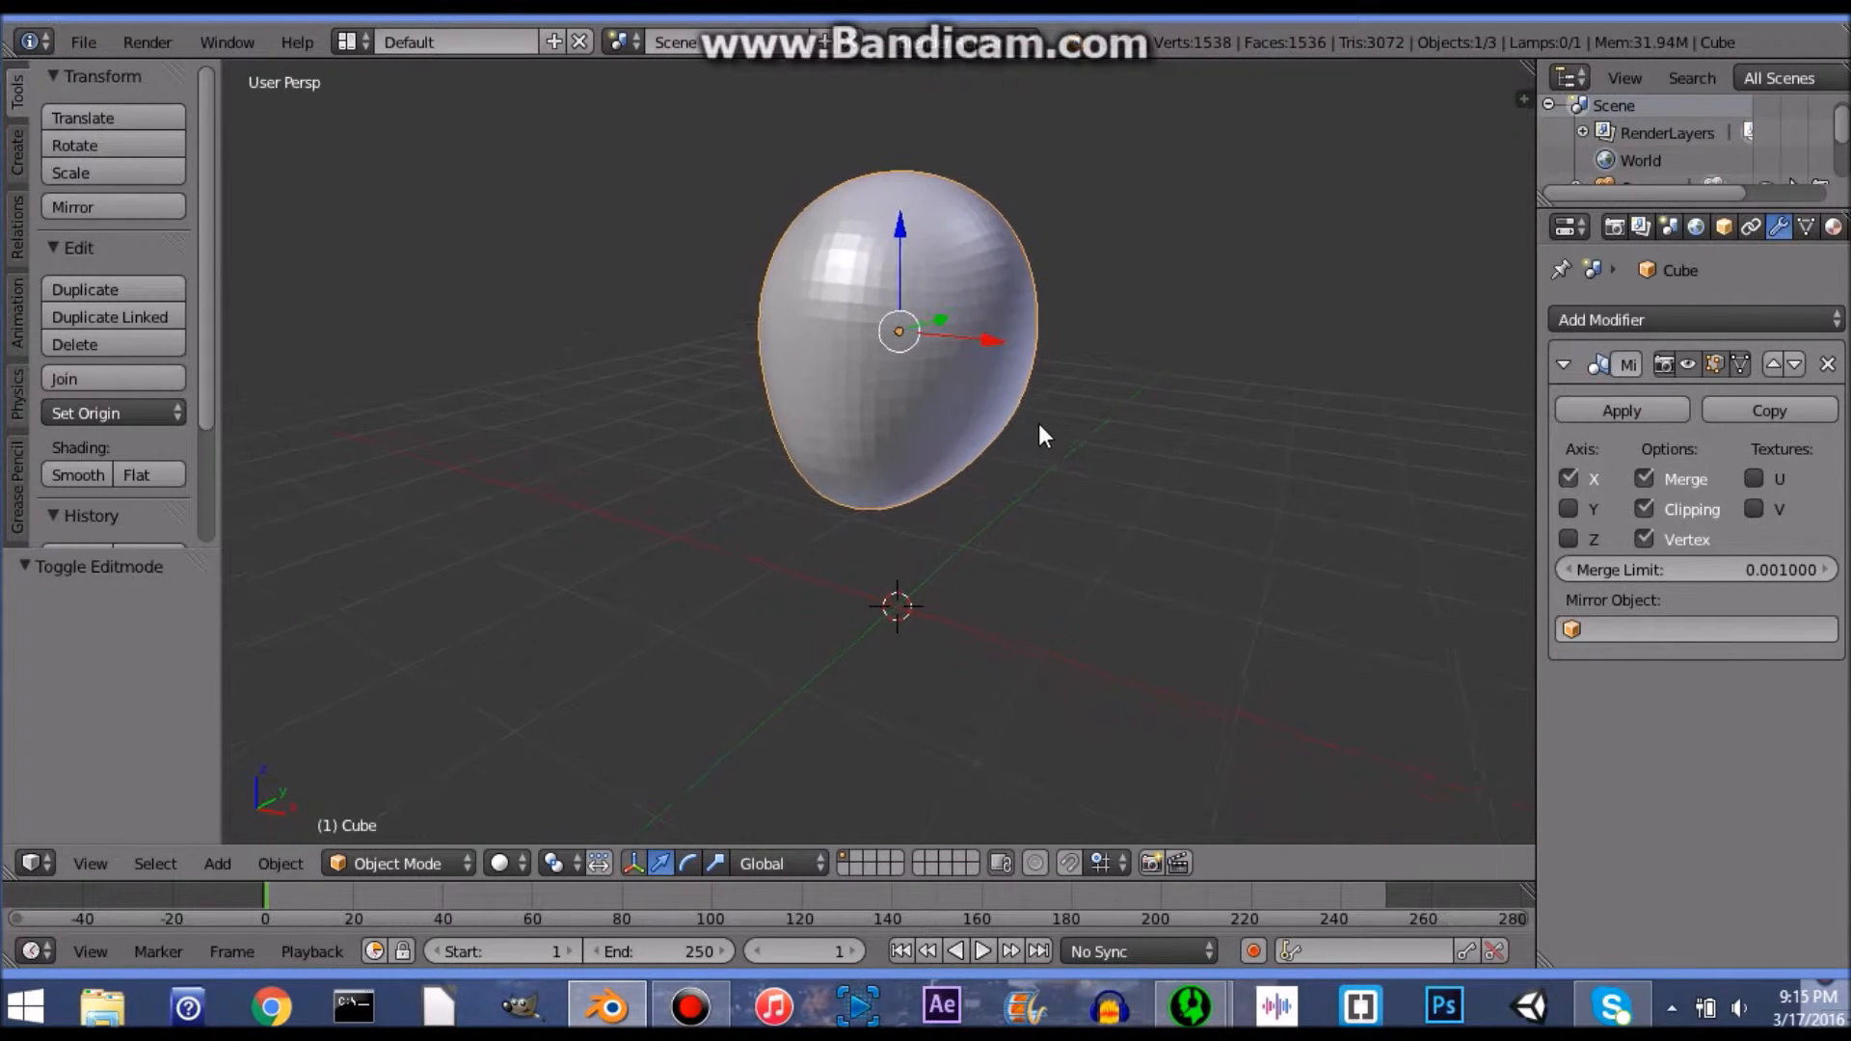
middle_drag(951, 526, 1359, 351)
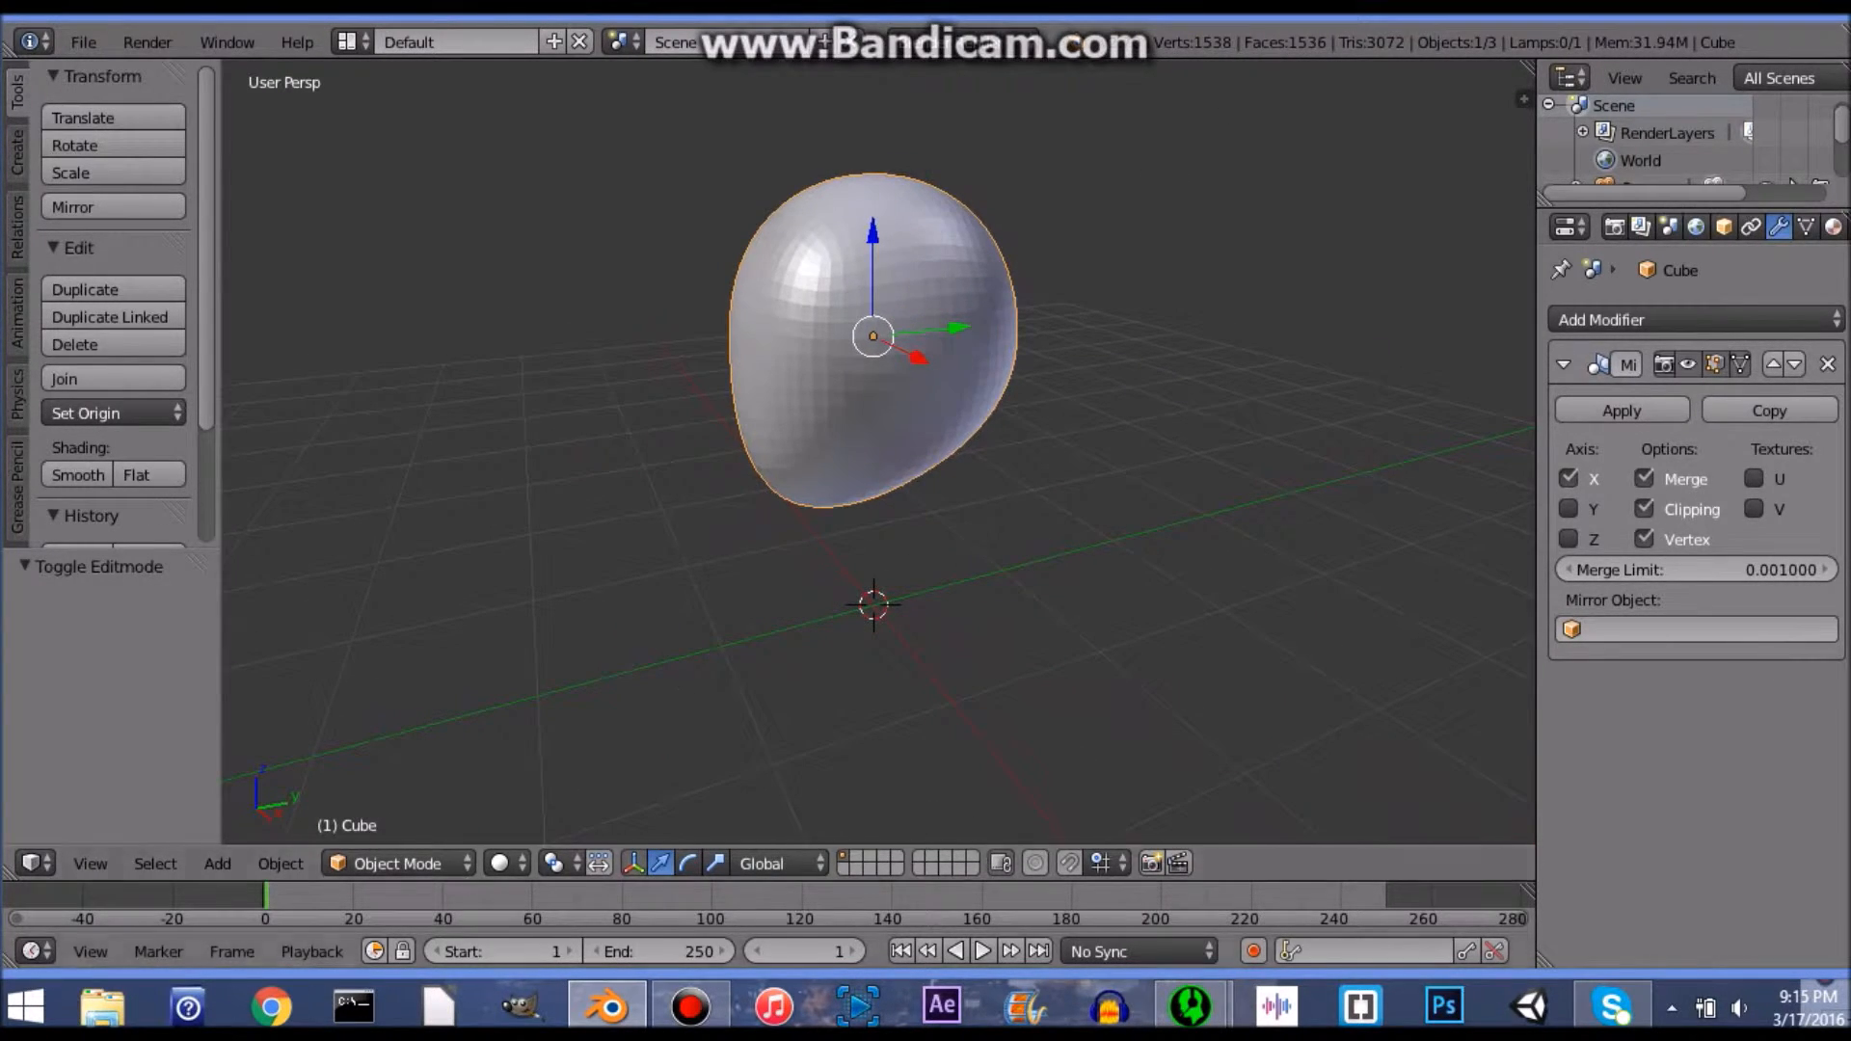
middle_drag(1138, 383, 1046, 429)
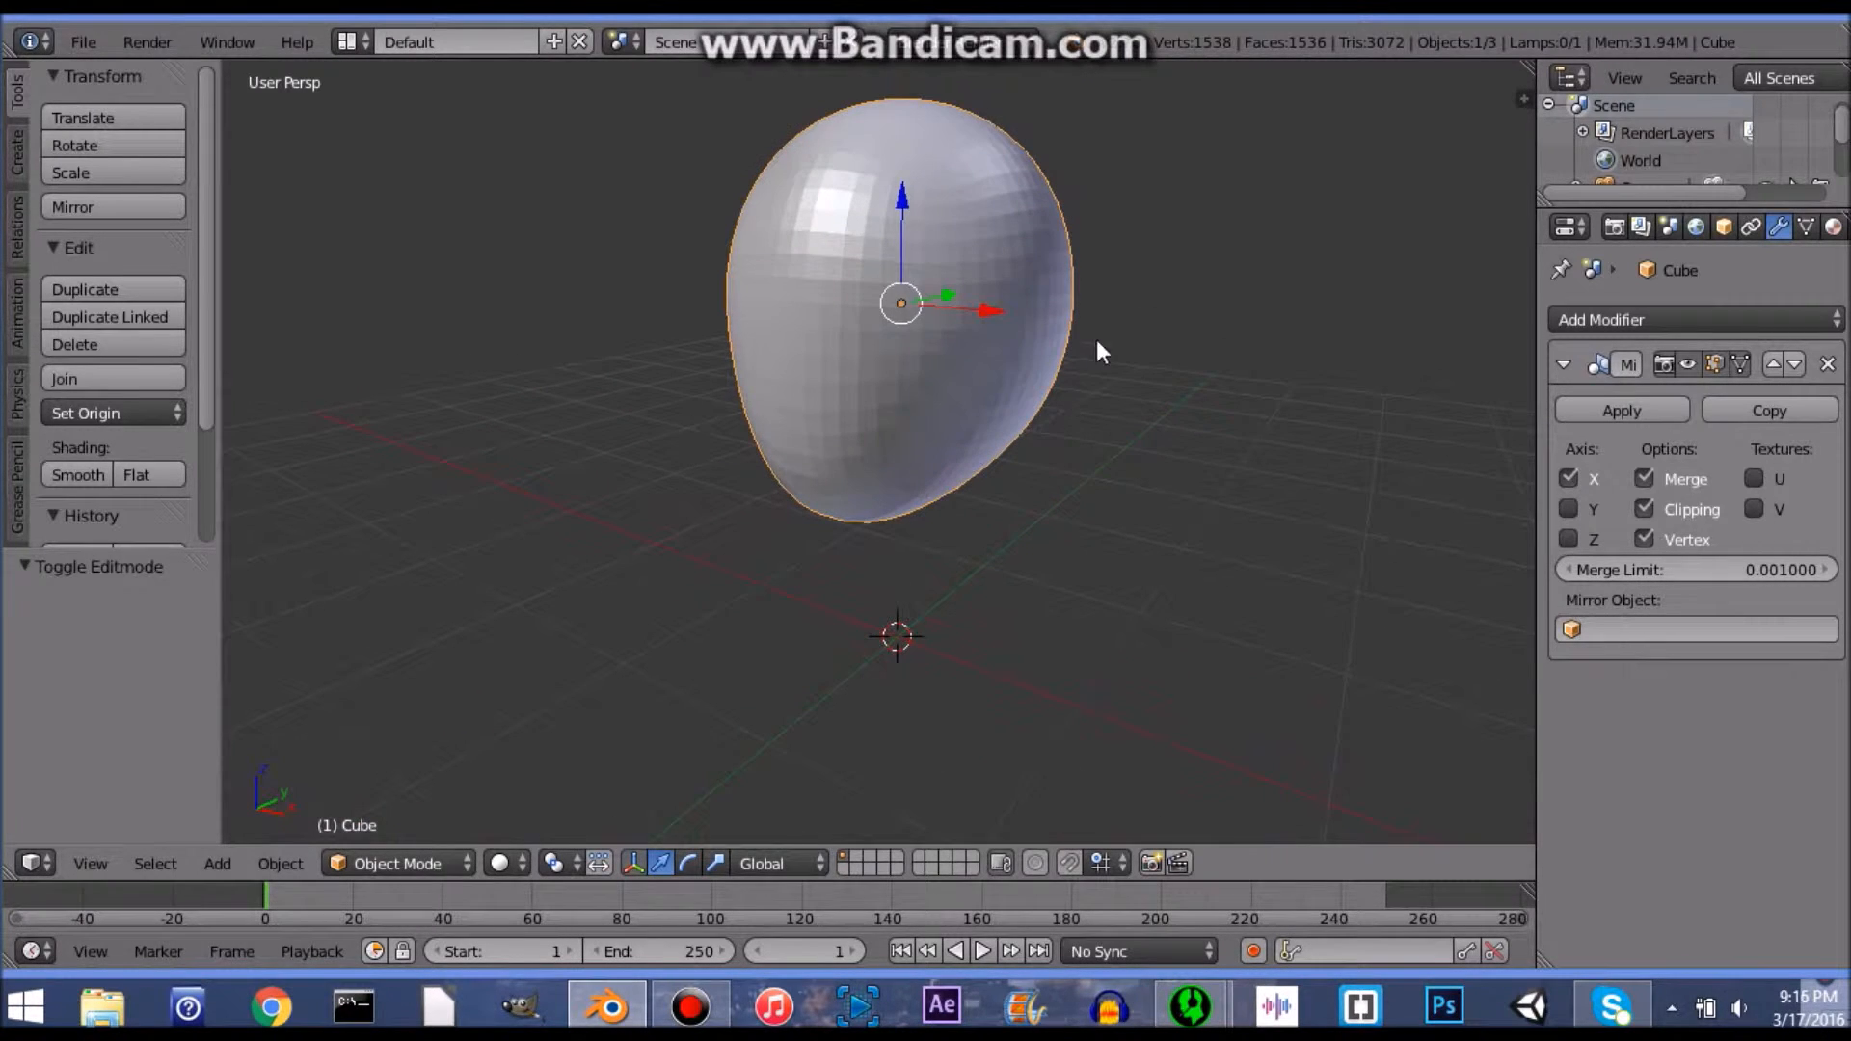
scroll(885, 295, down, 2)
scroll(882, 292, up, 4)
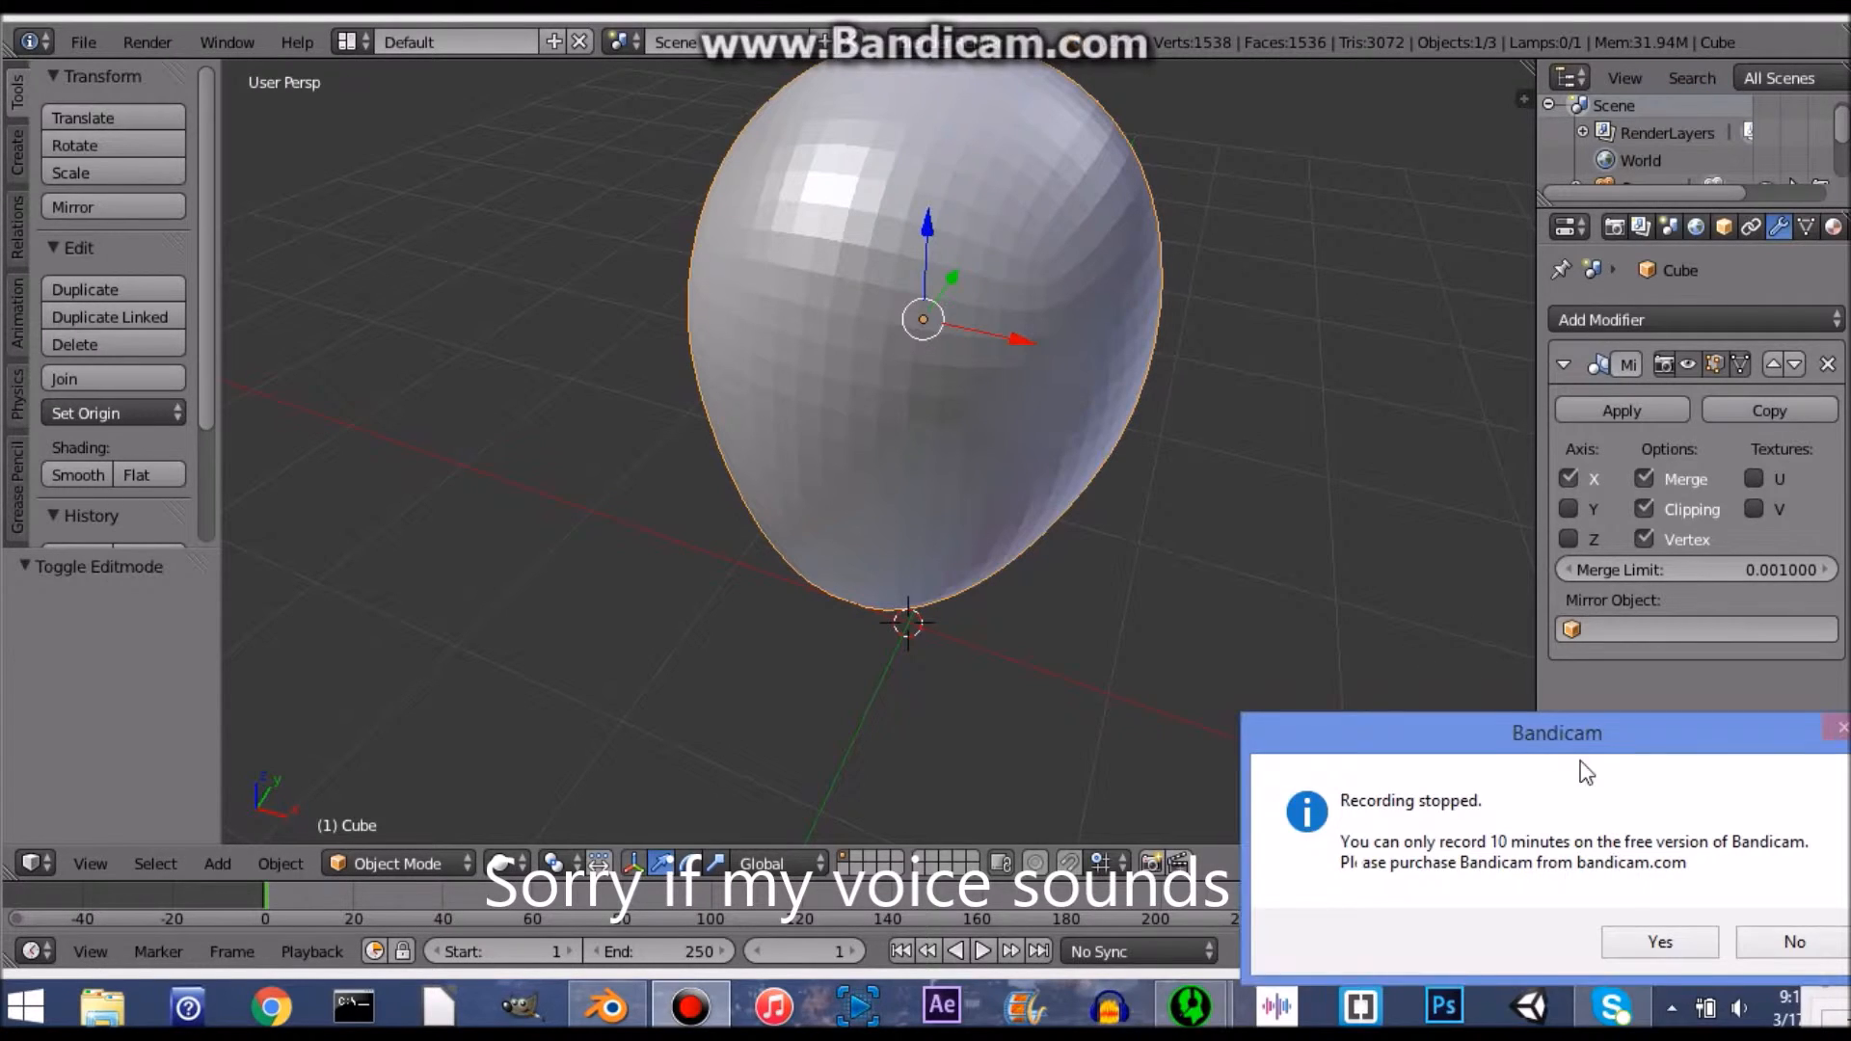
drag(1581, 757, 1281, 531)
click(1482, 722)
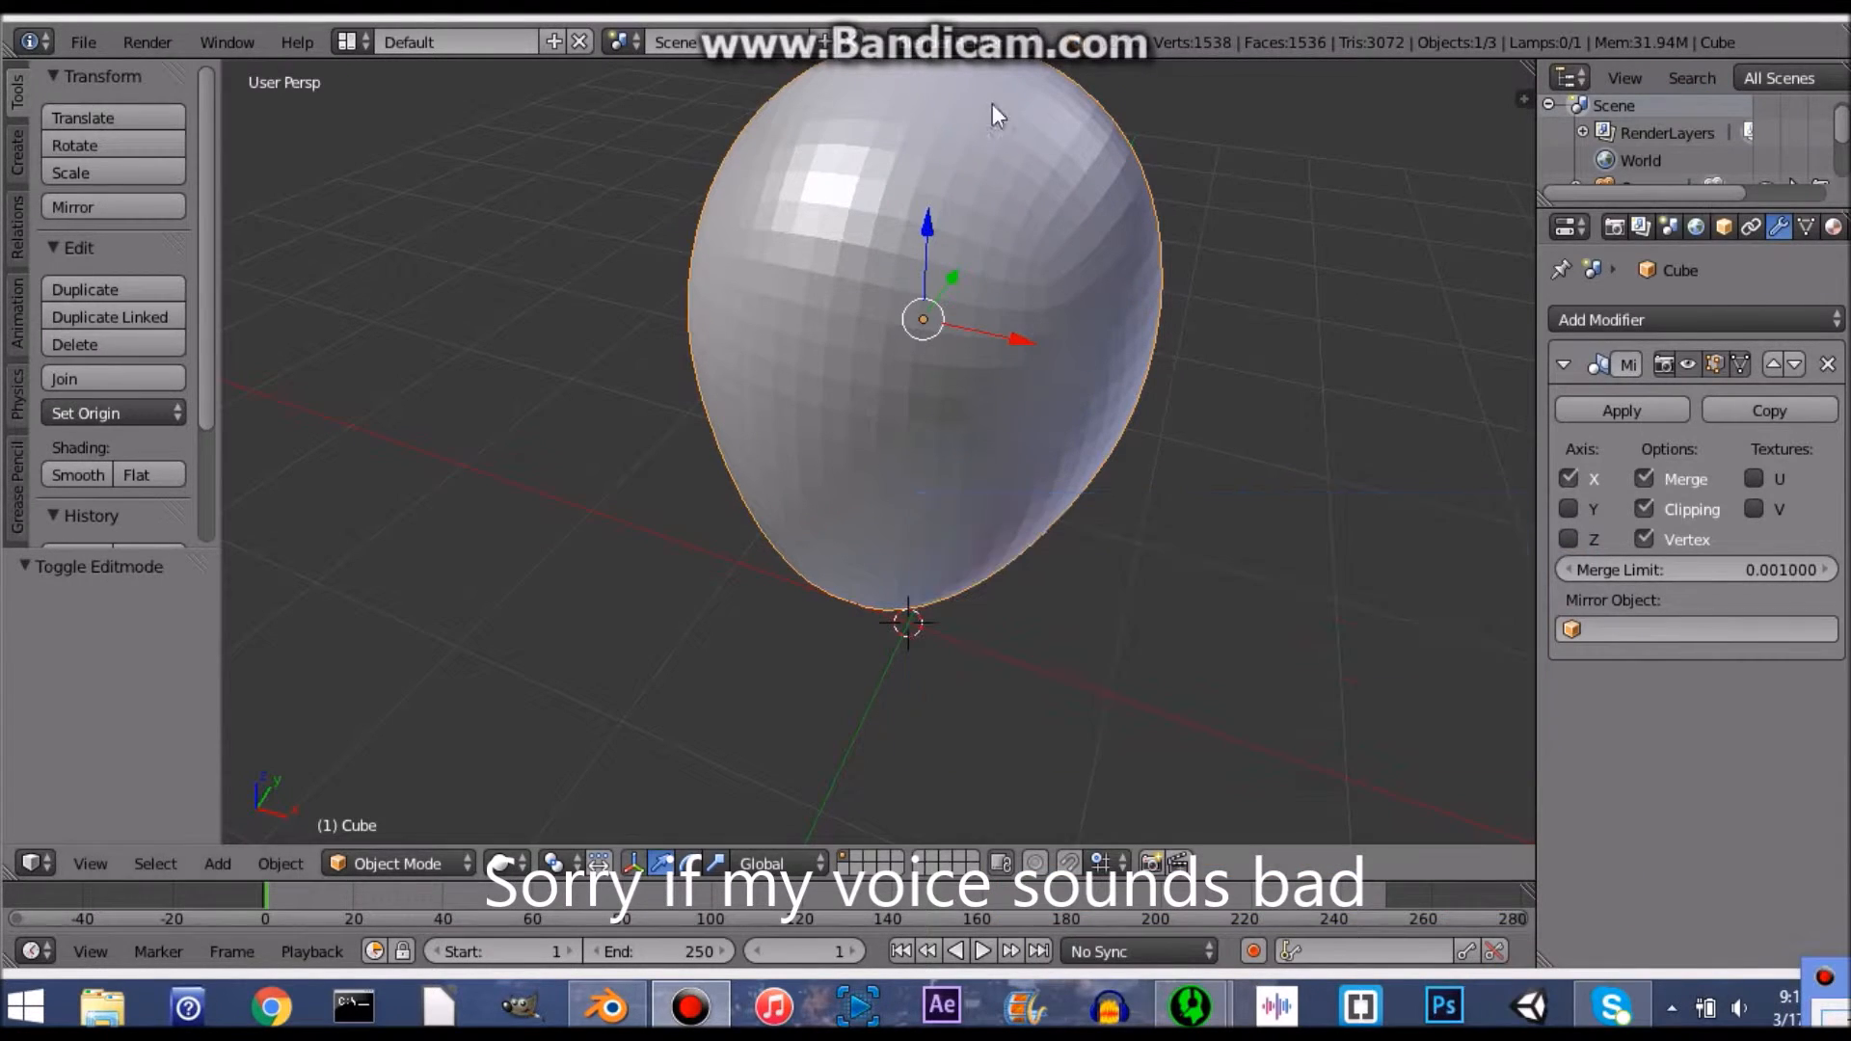
Step: Place the 3D cursor on the front surface of the mesh and turn the mesh to a side view
click(1014, 407)
scroll(991, 418, down, 5)
scroll(981, 426, up, 6)
scroll(982, 426, down, 2)
middle_drag(982, 427, 835, 395)
scroll(1015, 384, down, 5)
scroll(921, 420, up, 1)
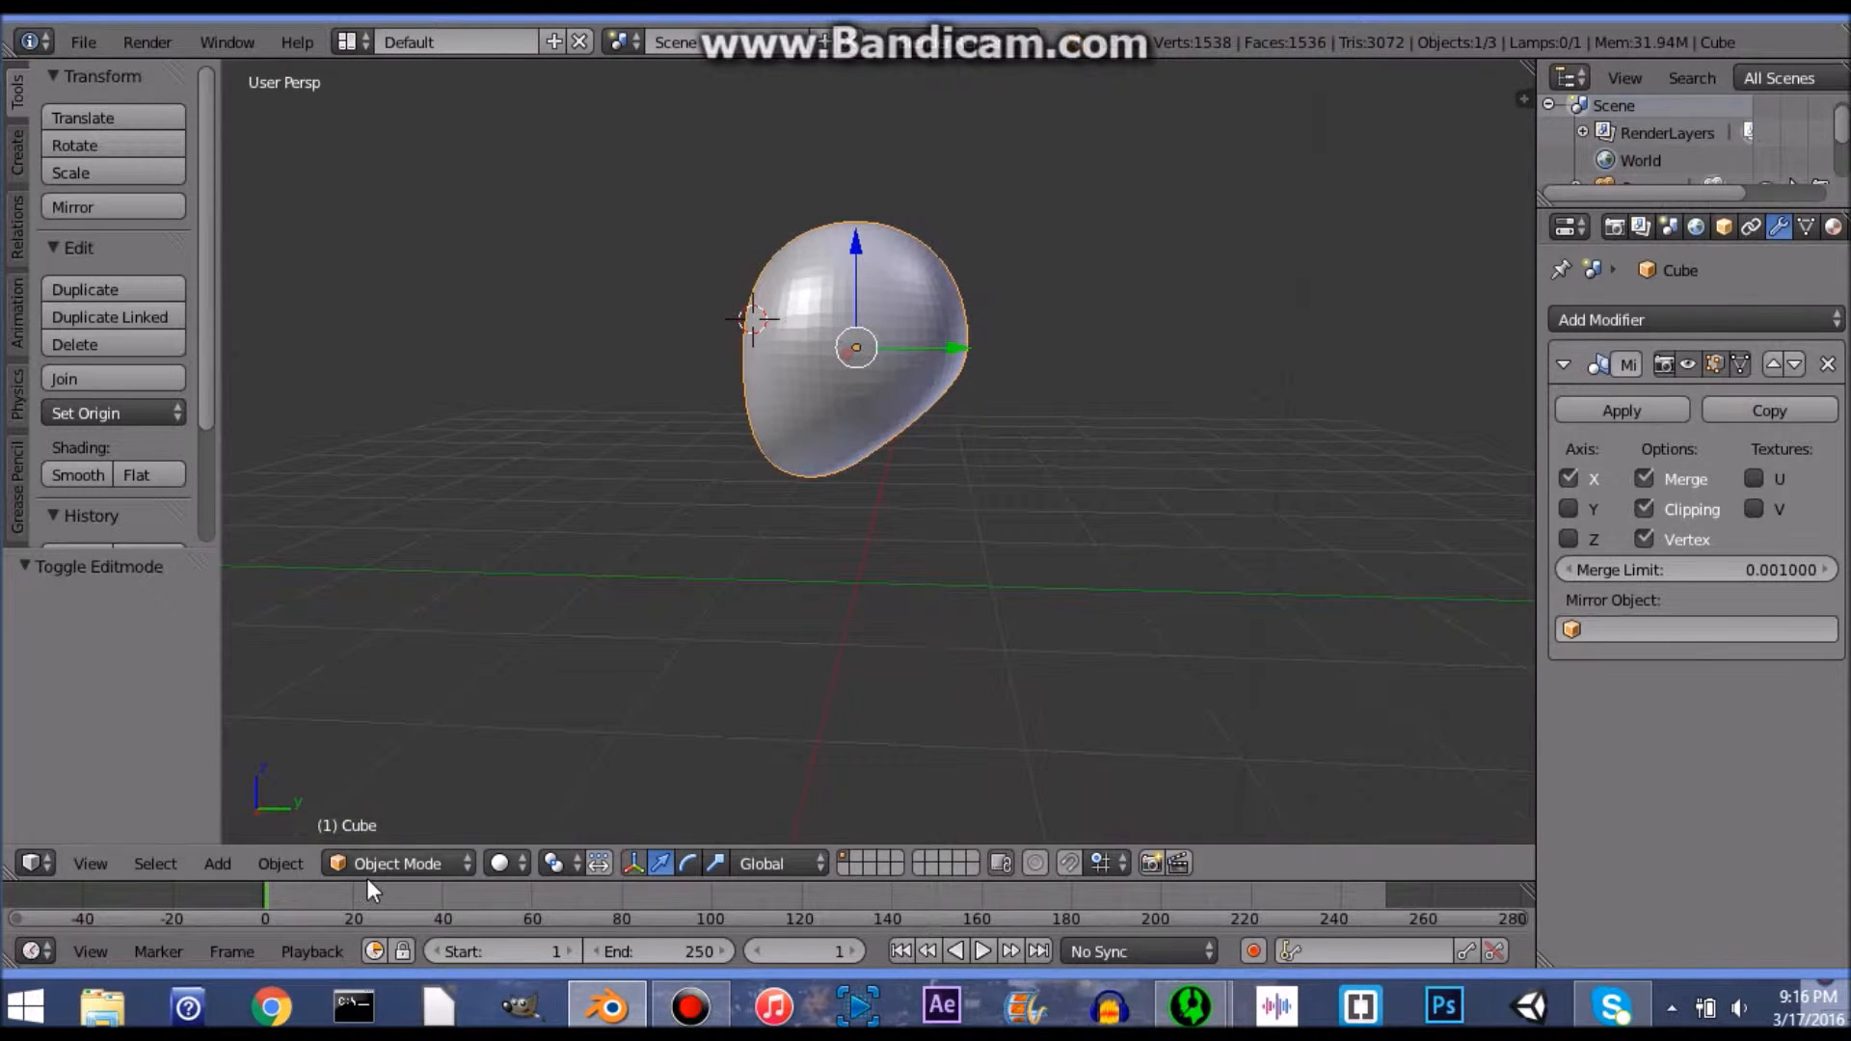
Step: Switch to Chrome and search Google for "Alien reference image"
click(271, 1007)
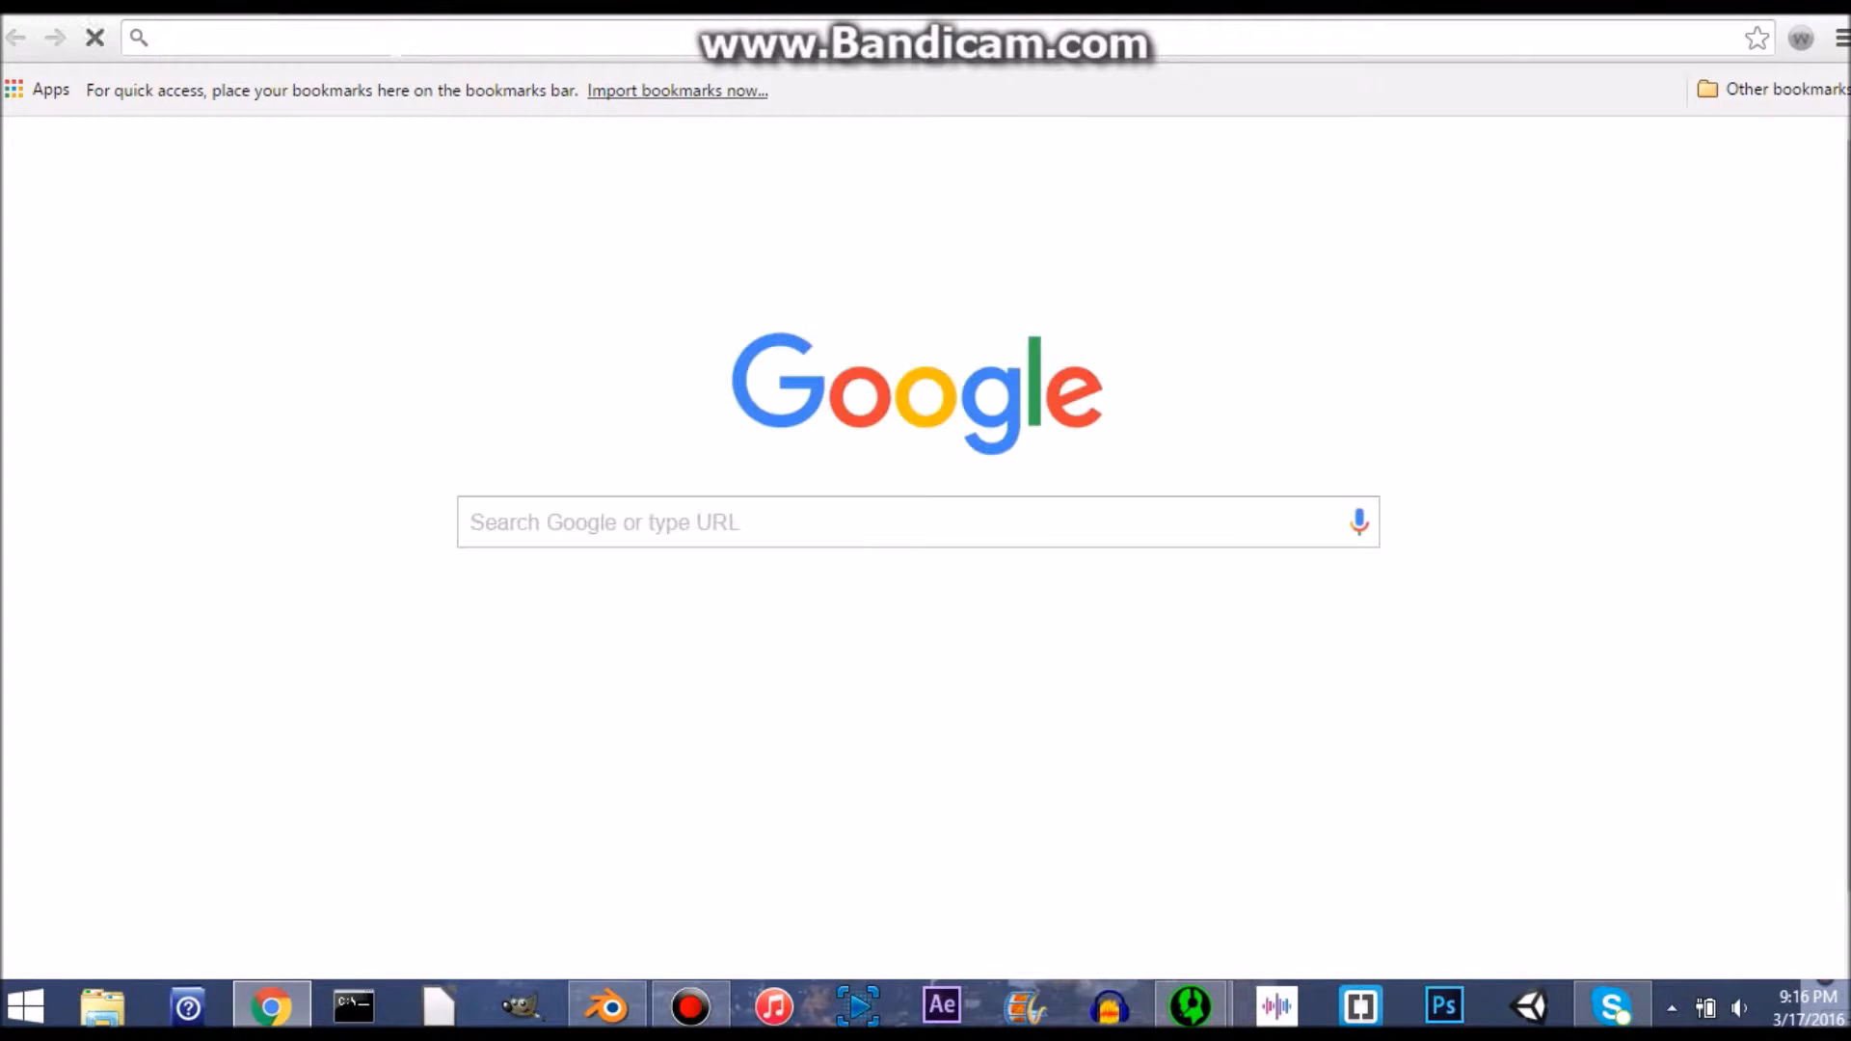
text(ALien)
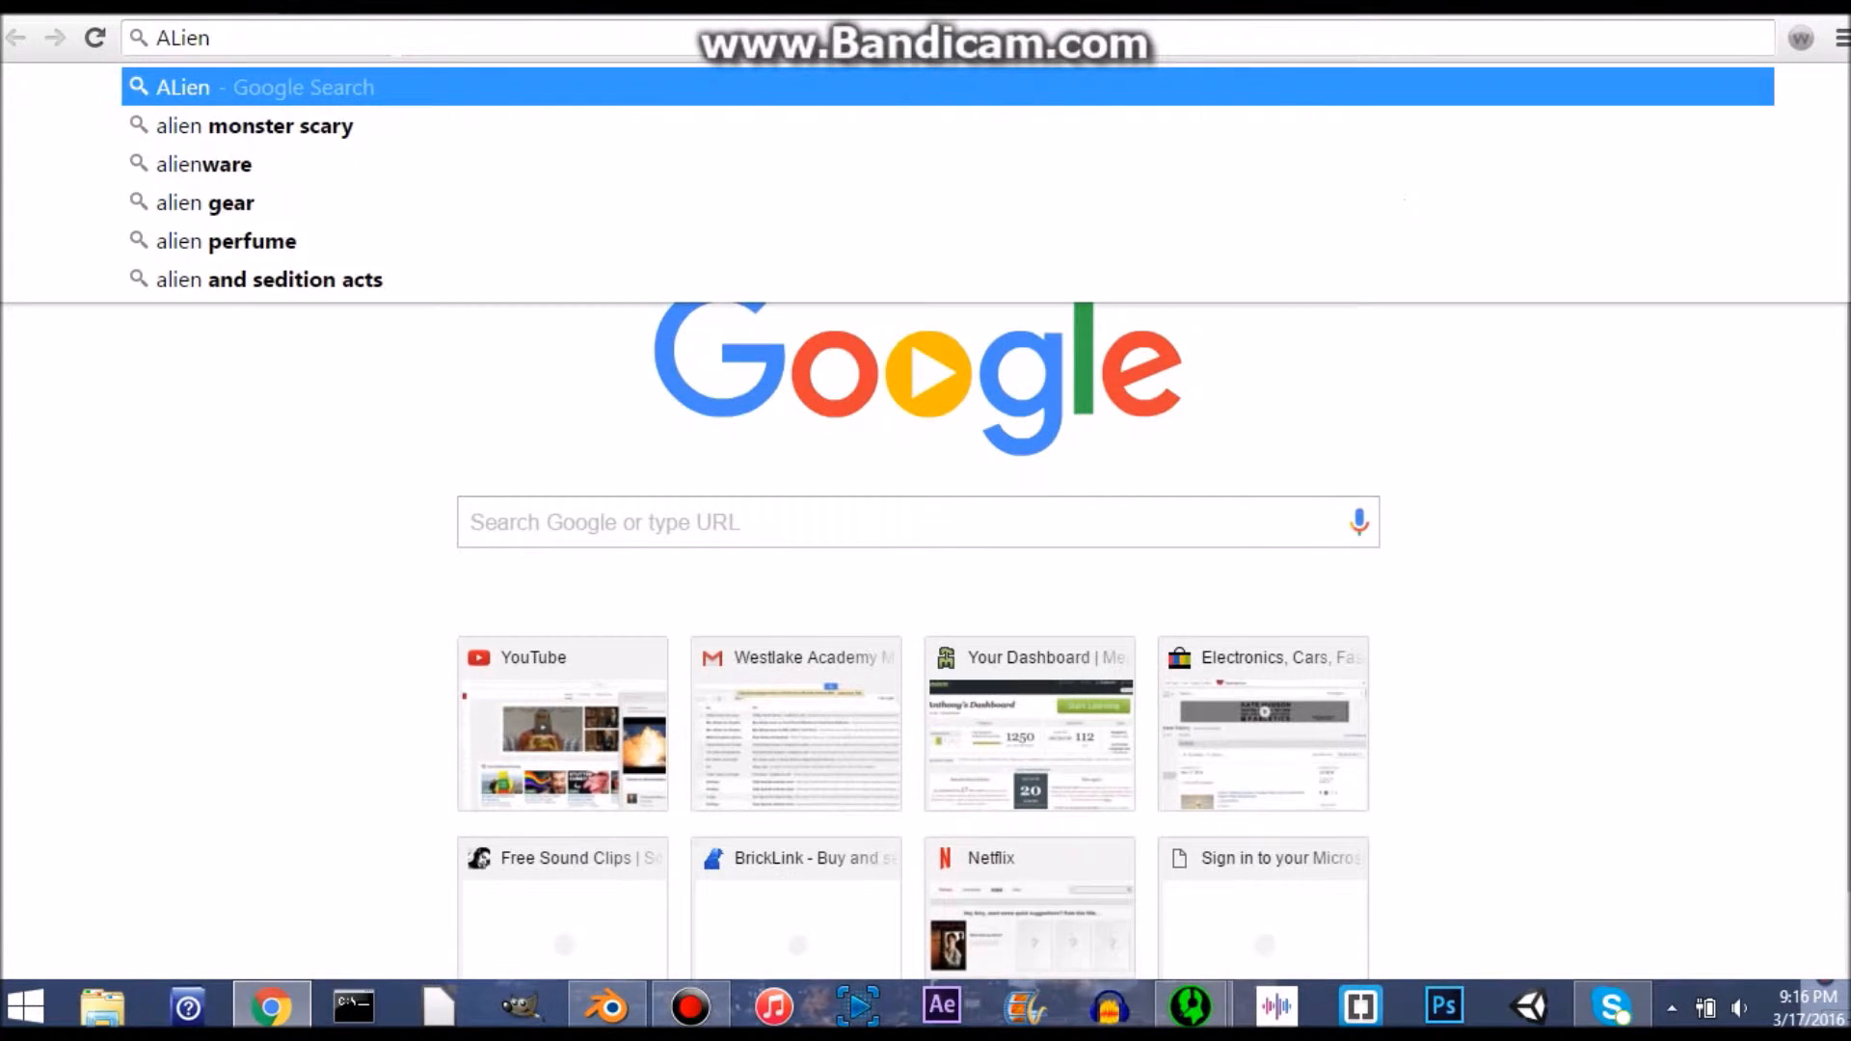
key(BackSpace)
key(BackSpace)
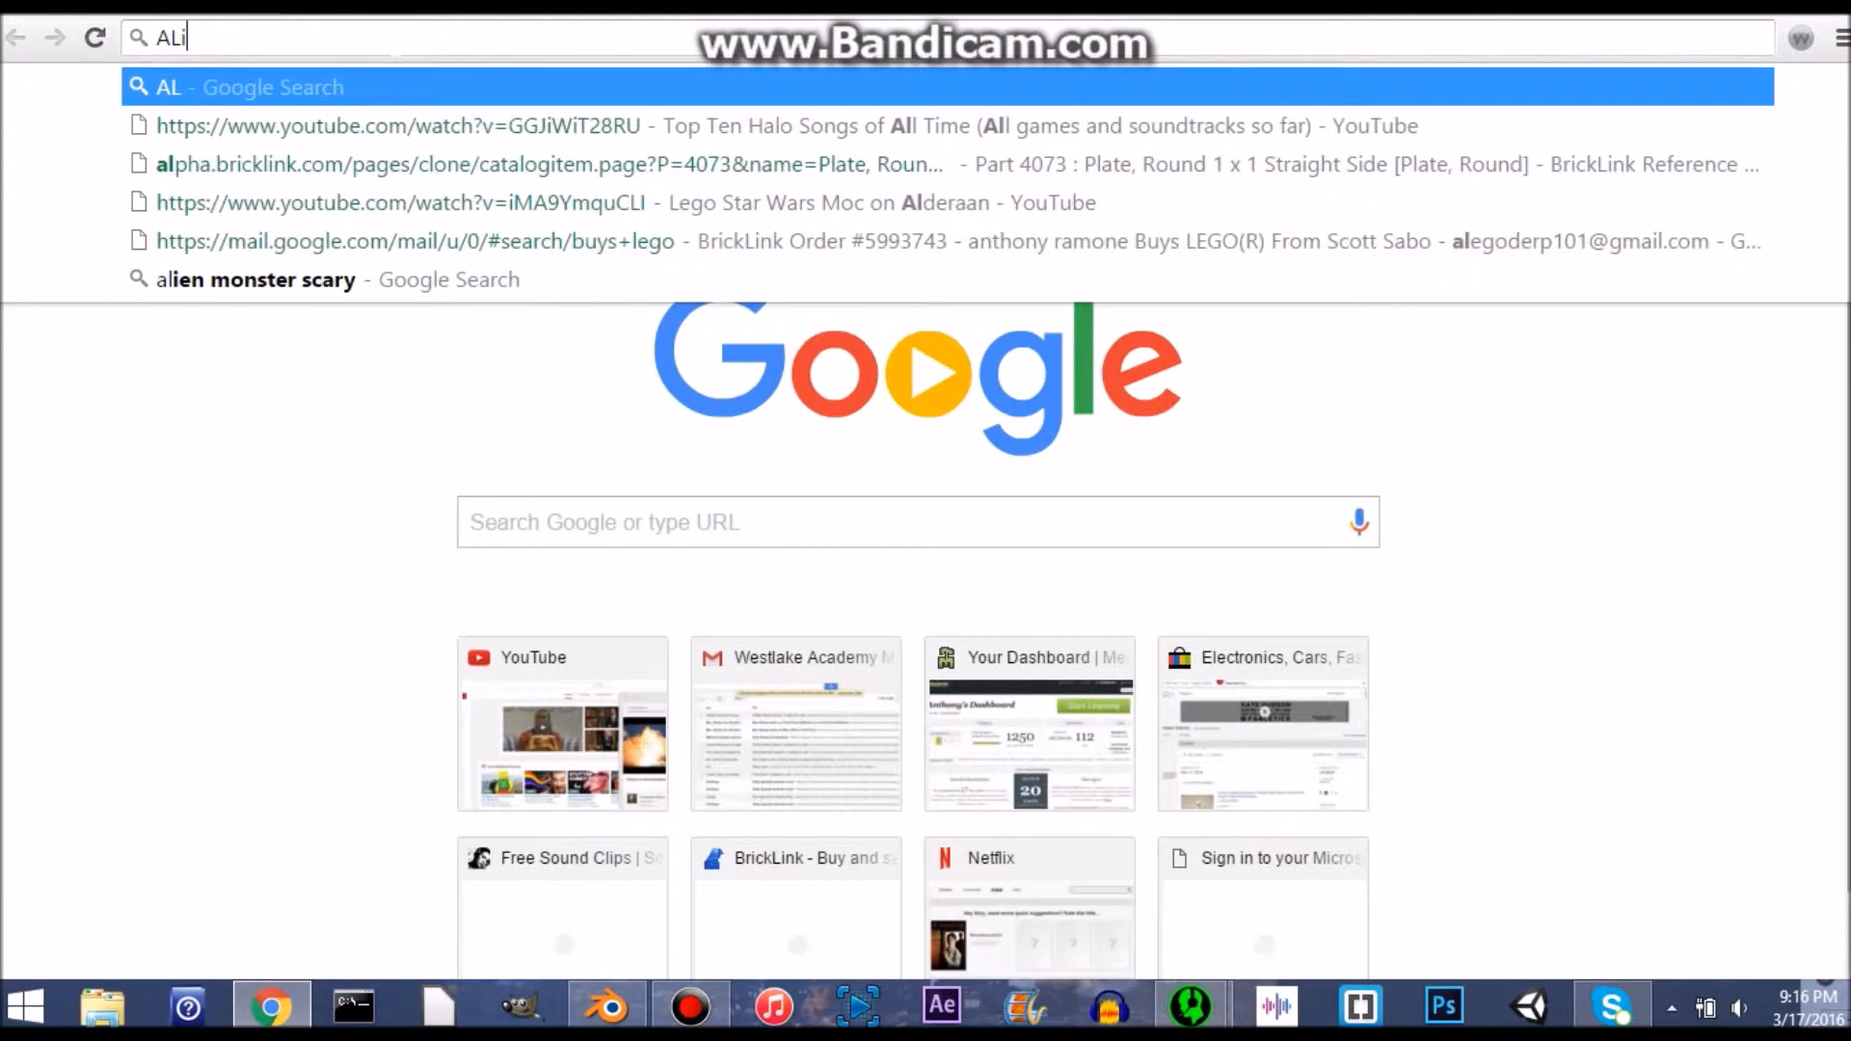
key(BackSpace)
key(BackSpace)
key(BackSpace)
text(Alien)
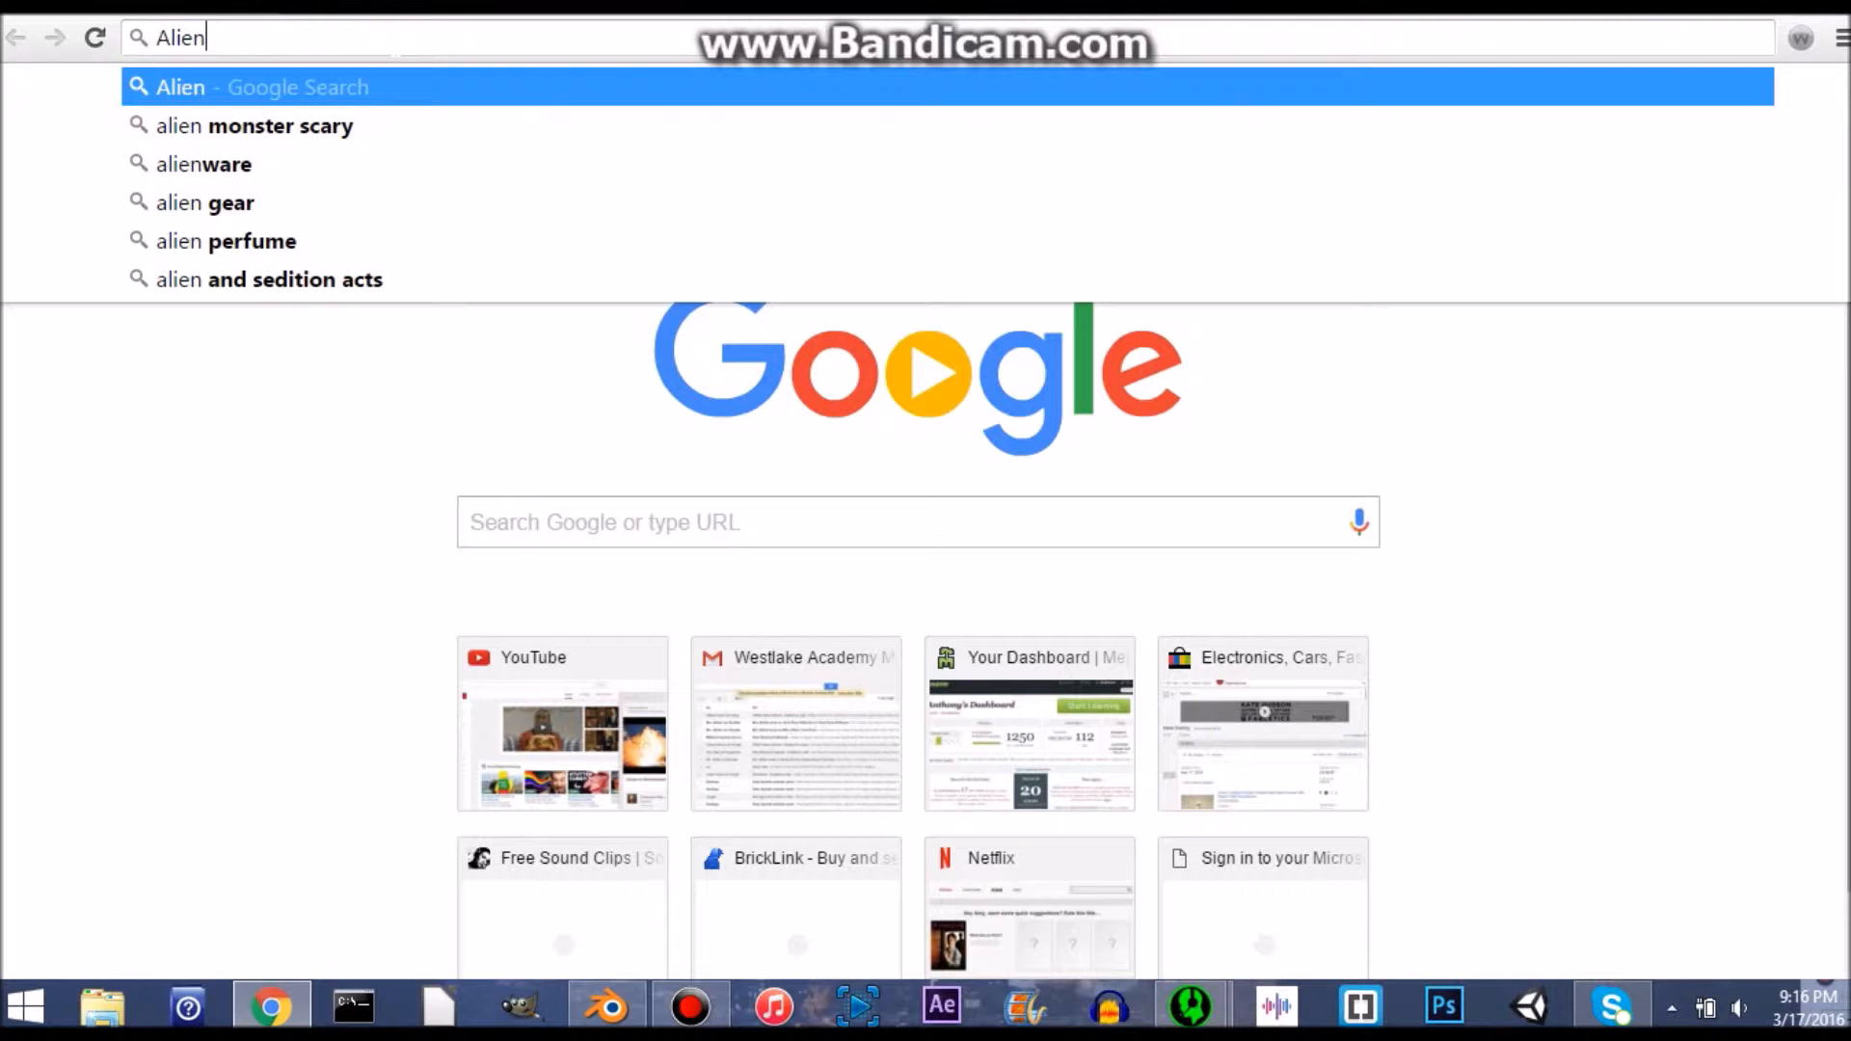
text(ref)
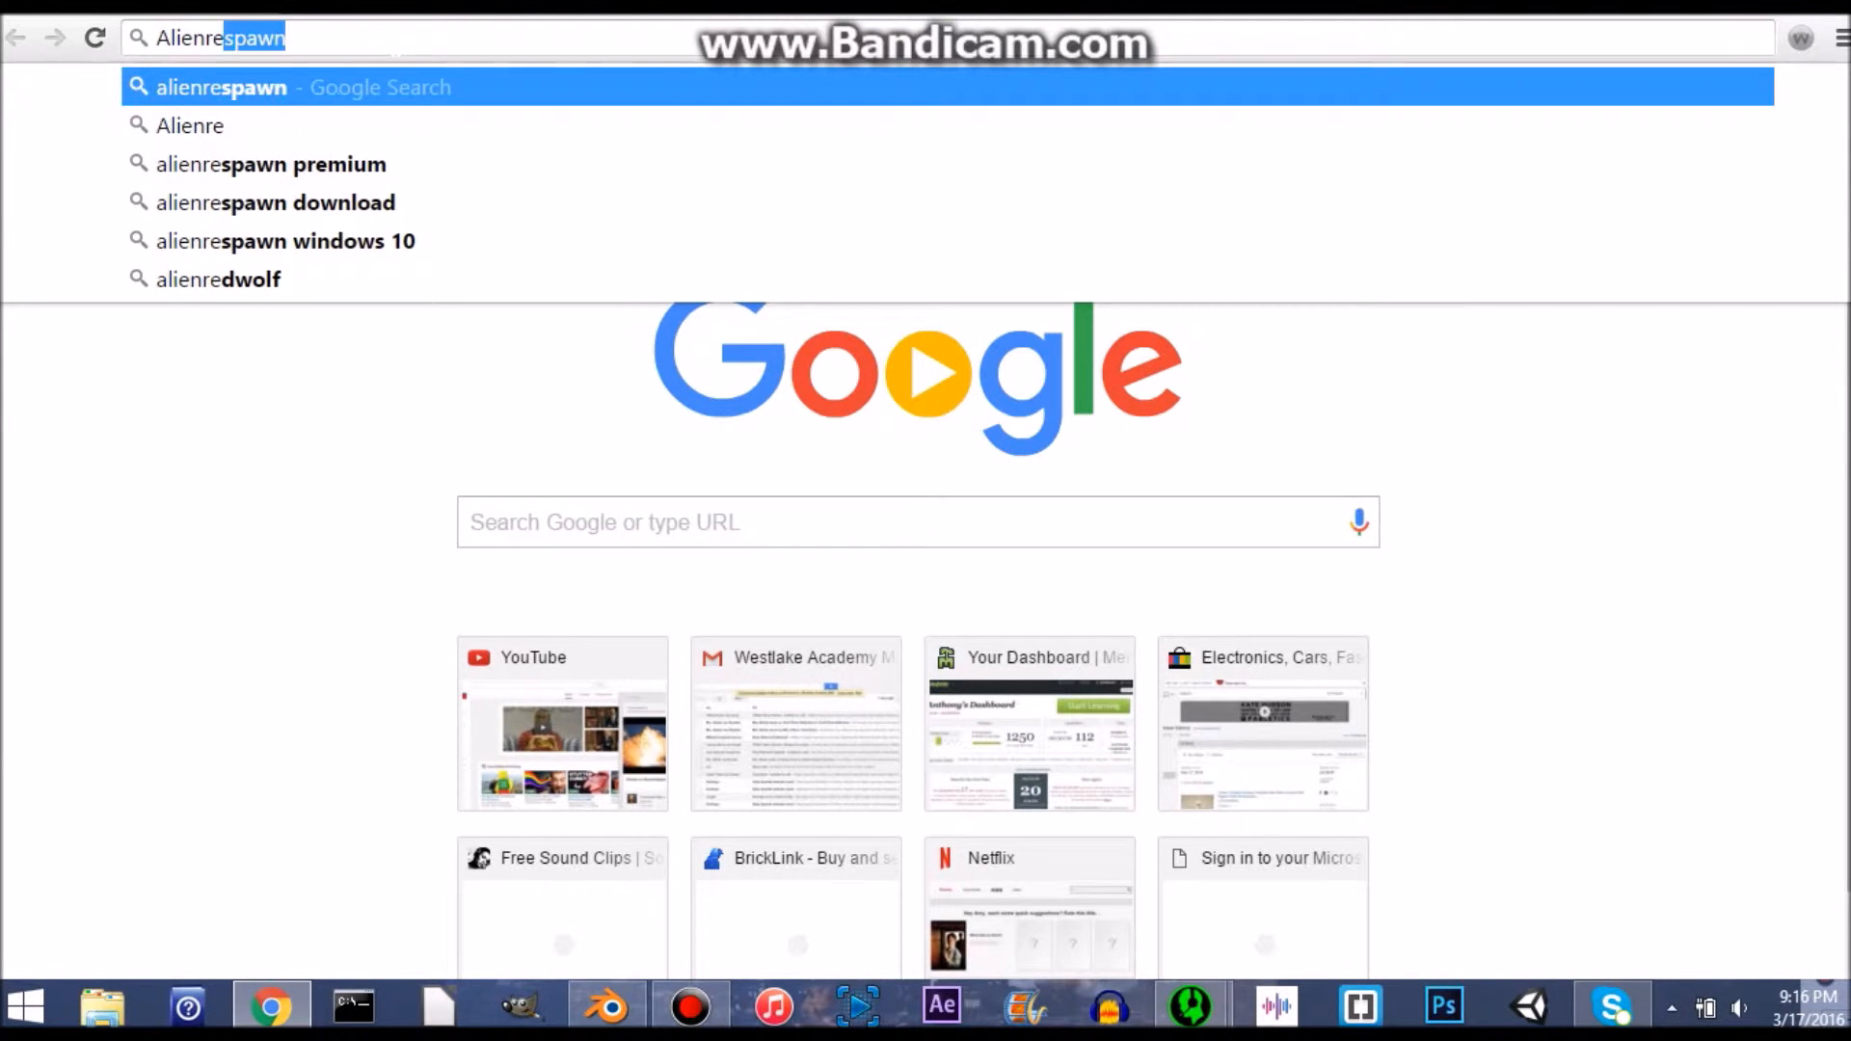
key(BackSpace)
key(BackSpace)
key(BackSpace)
text(referen)
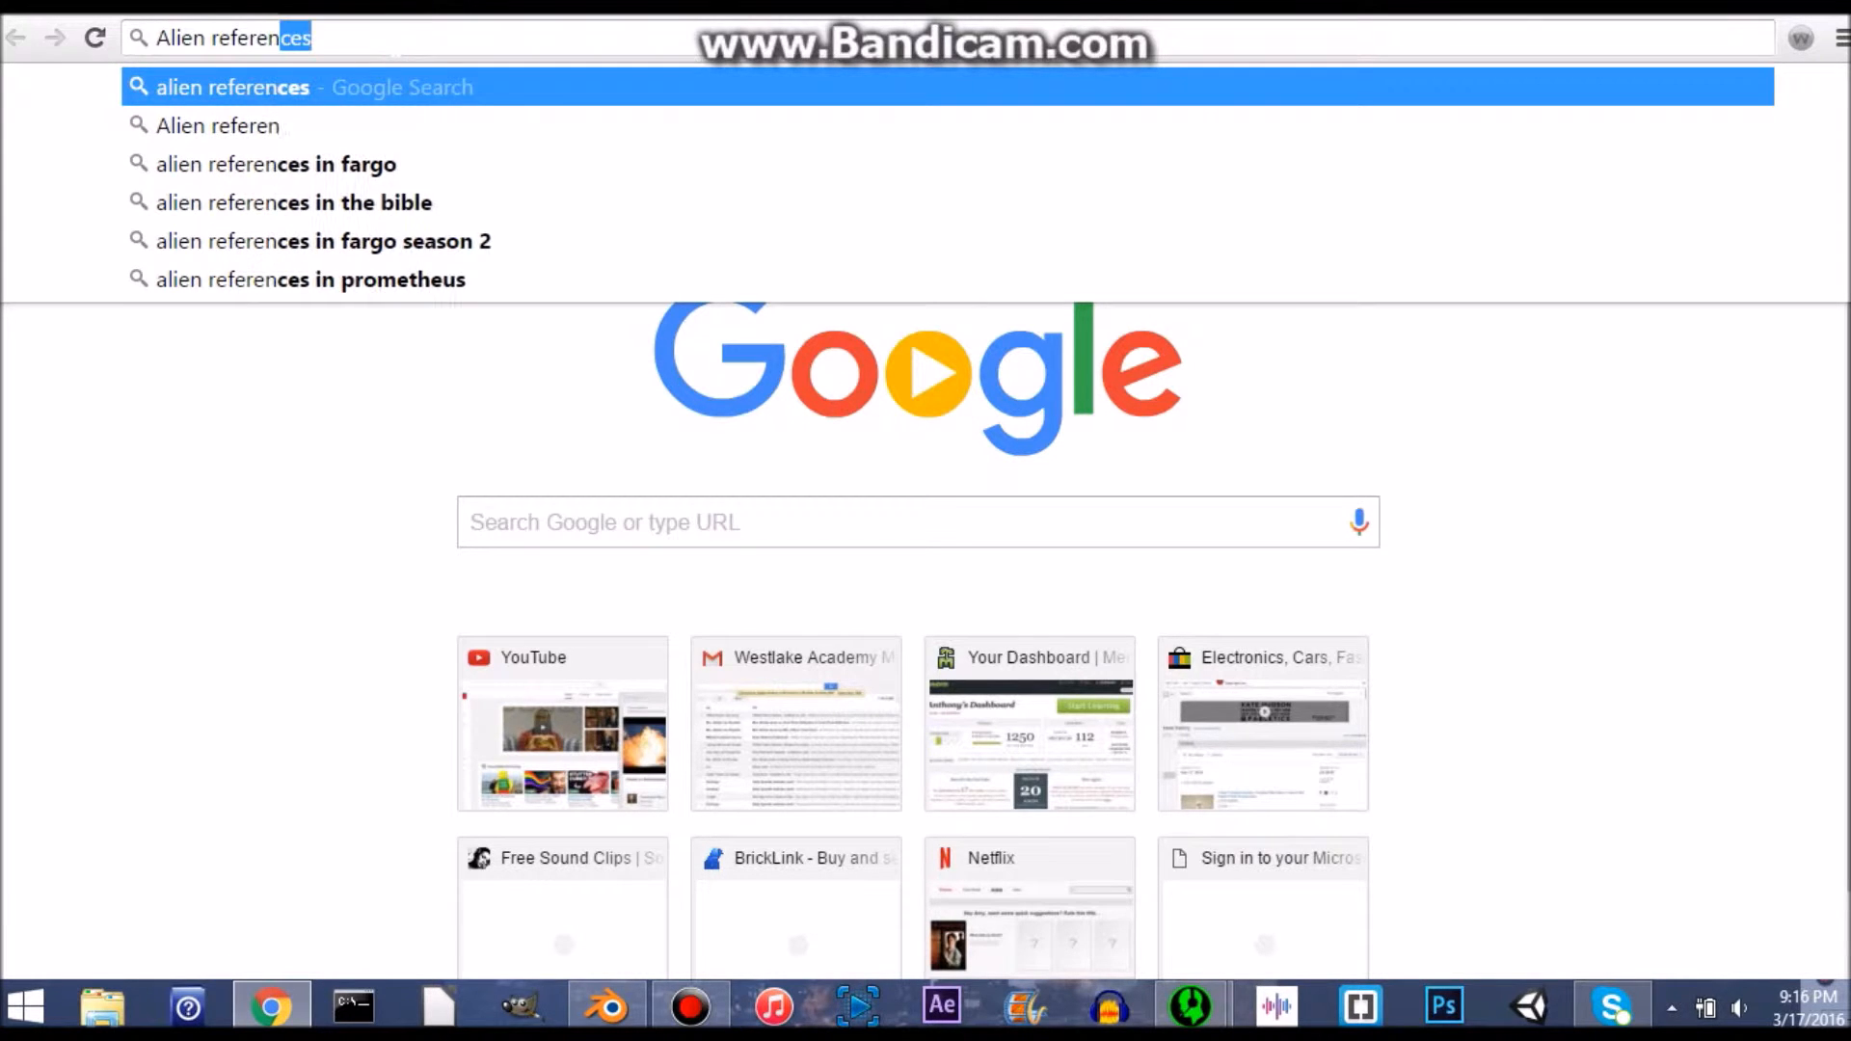
text(ce image)
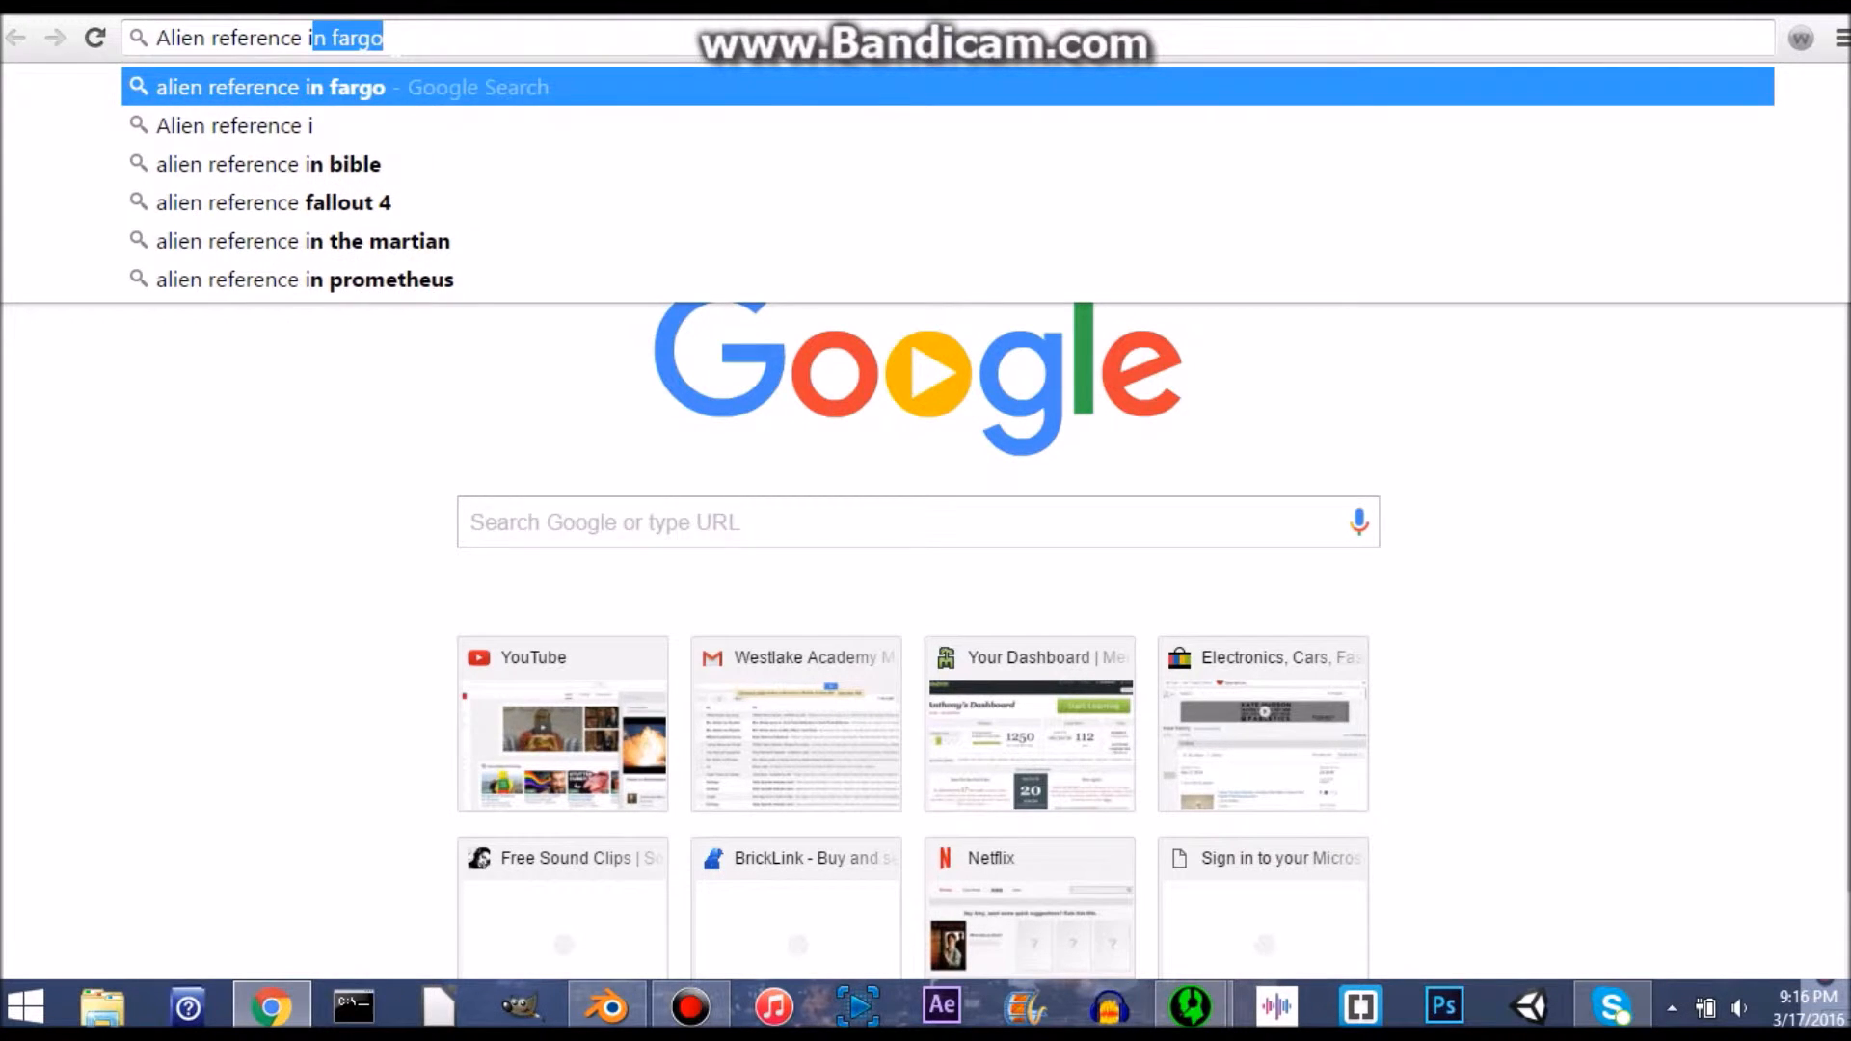
key(Return)
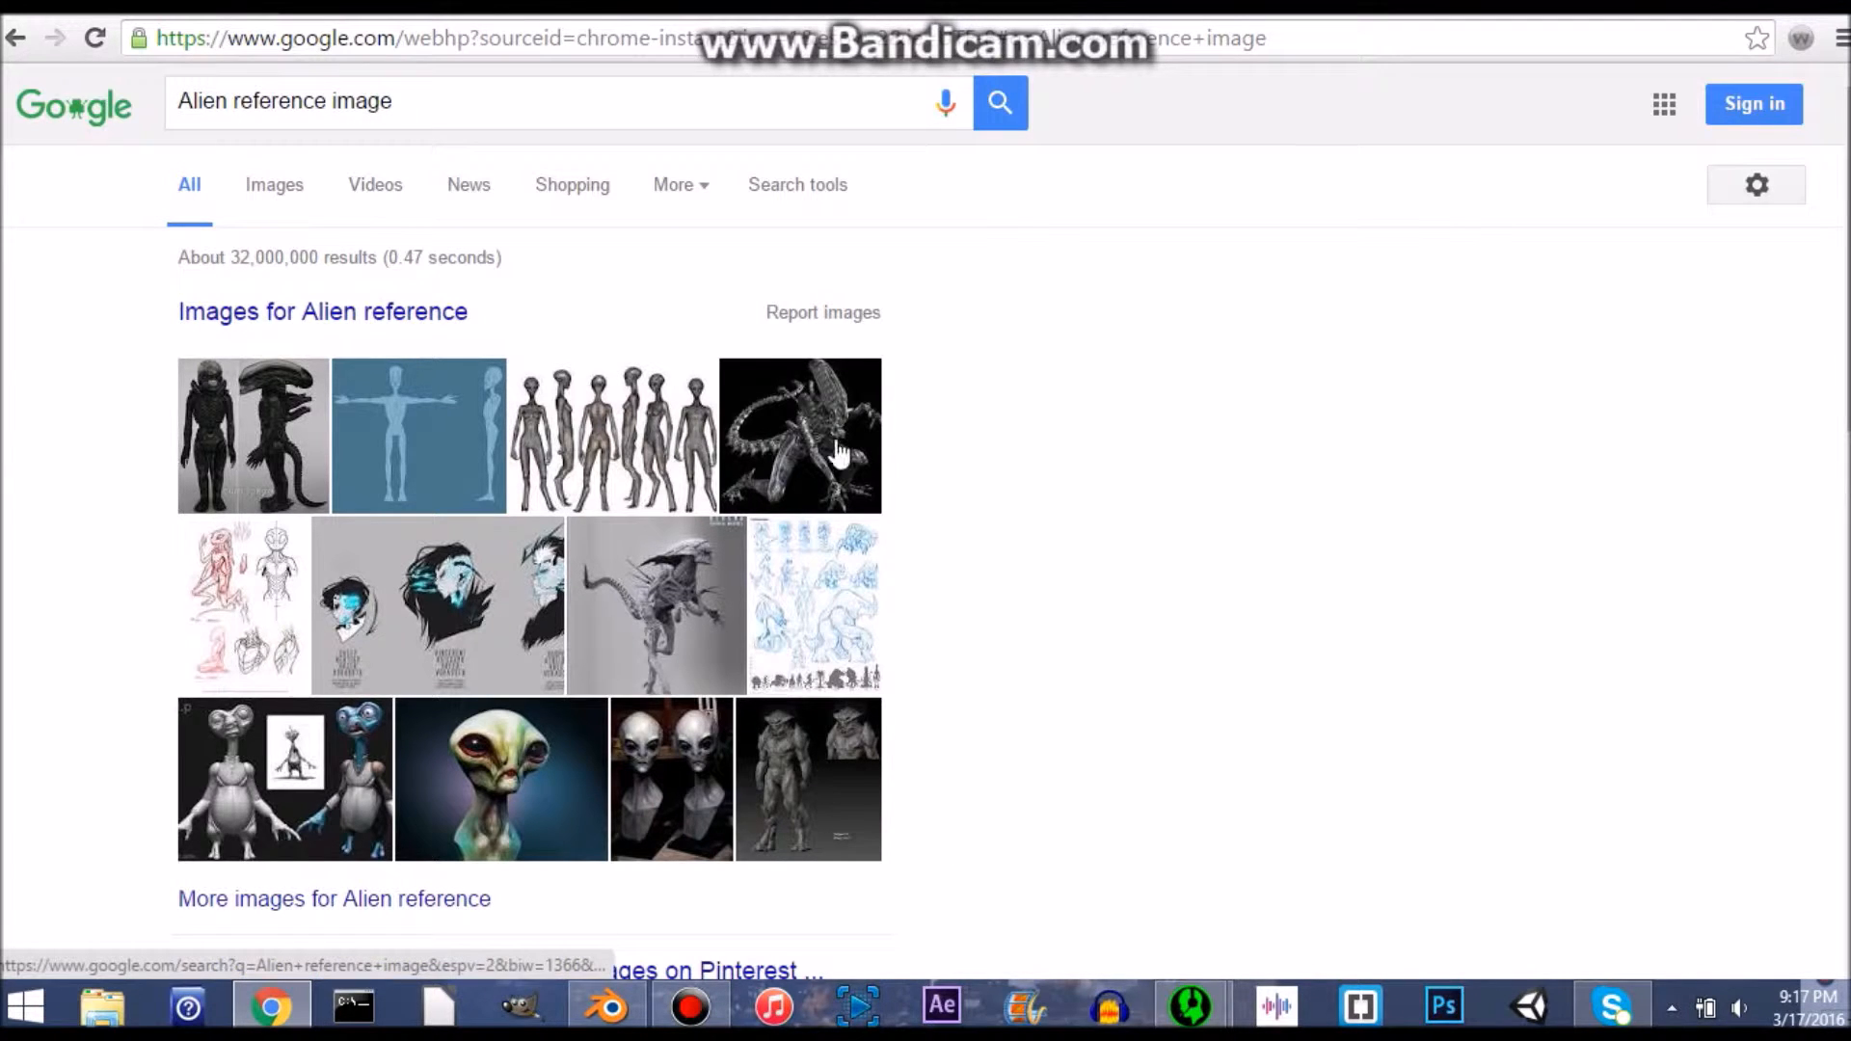
Step: Show the image results for the search and browse them for alien character and head references
click(276, 193)
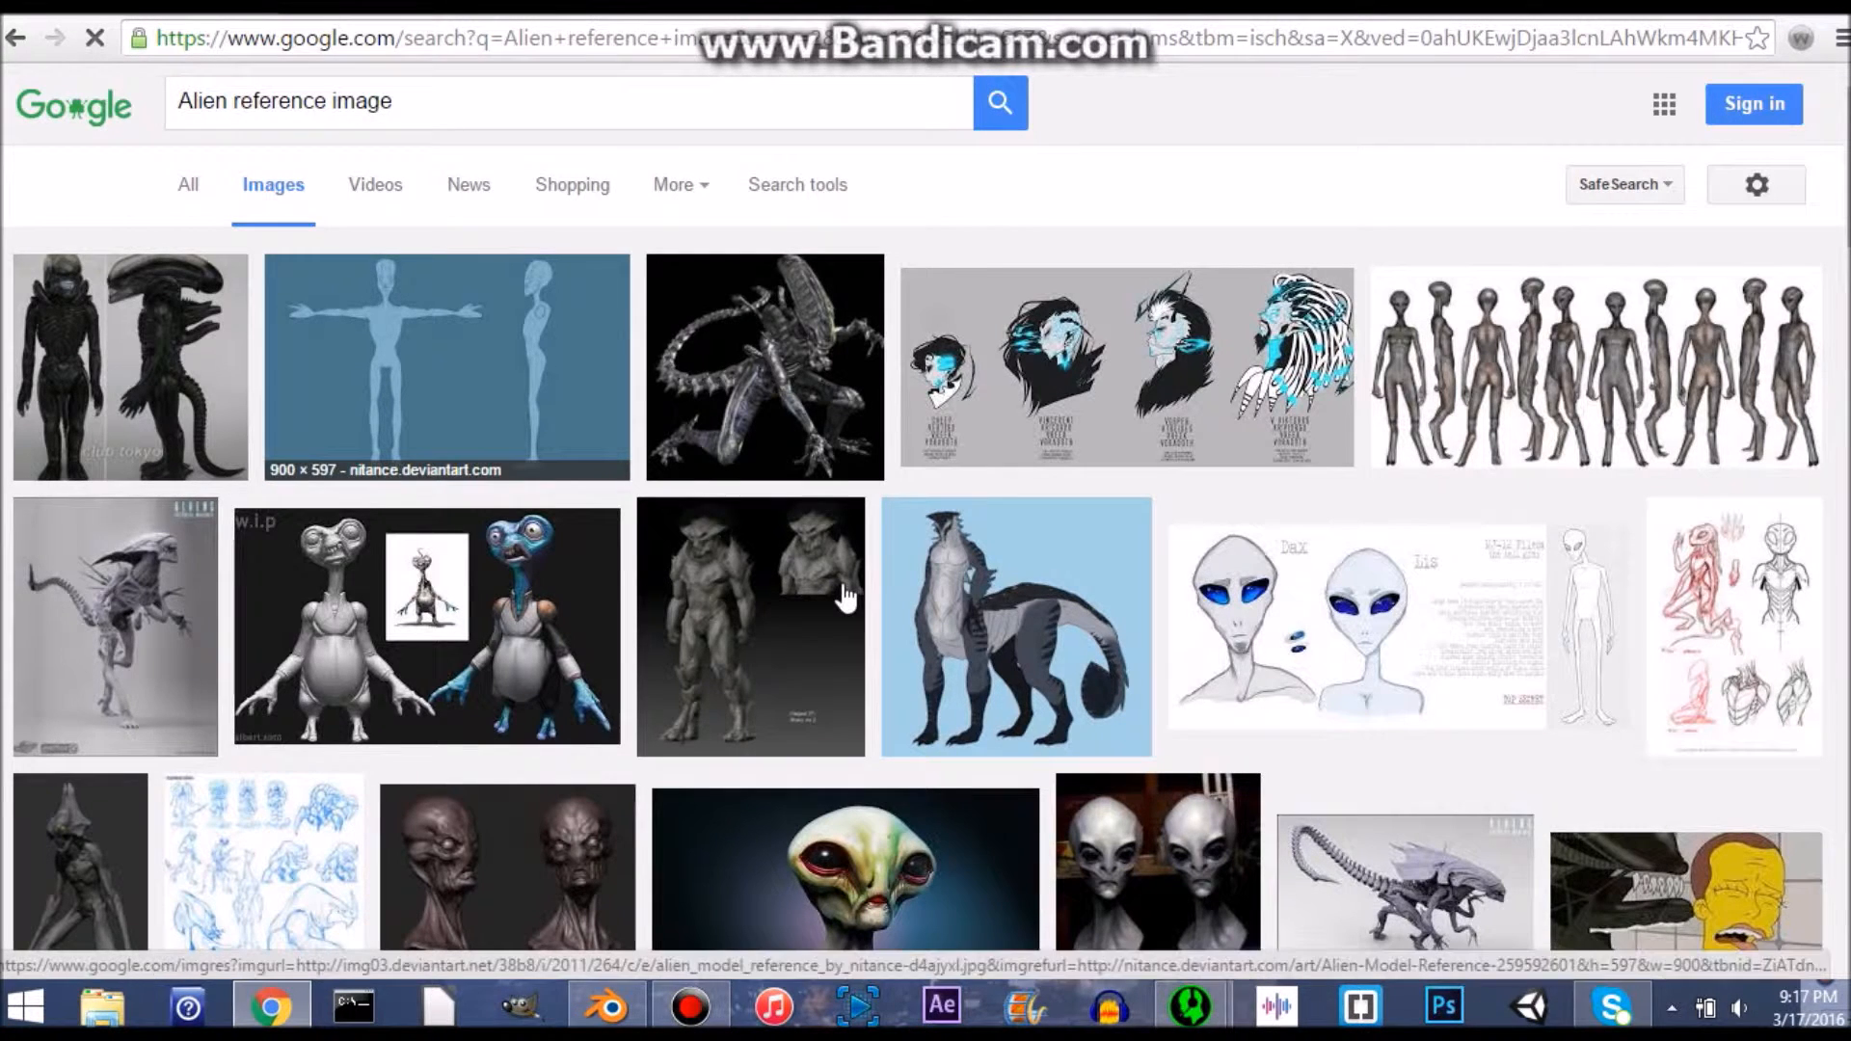
scroll(659, 578, down, 3)
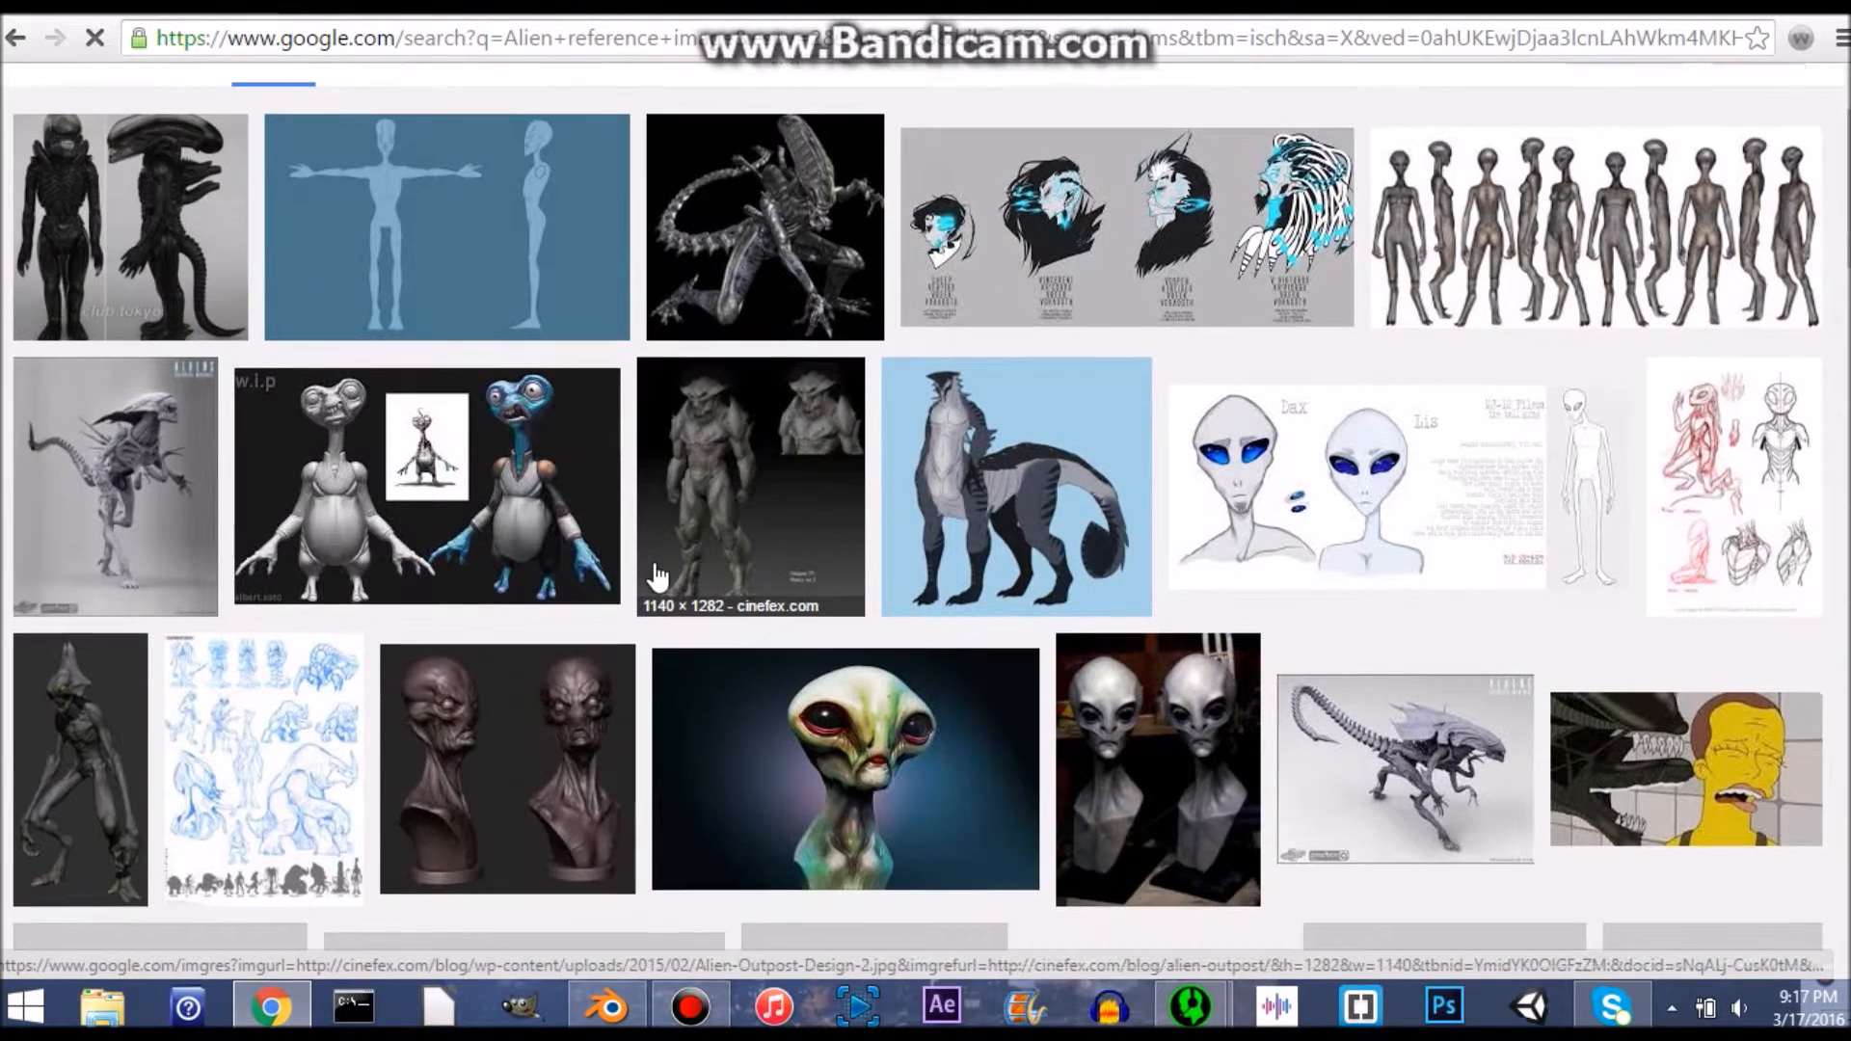
scroll(713, 314, up, 3)
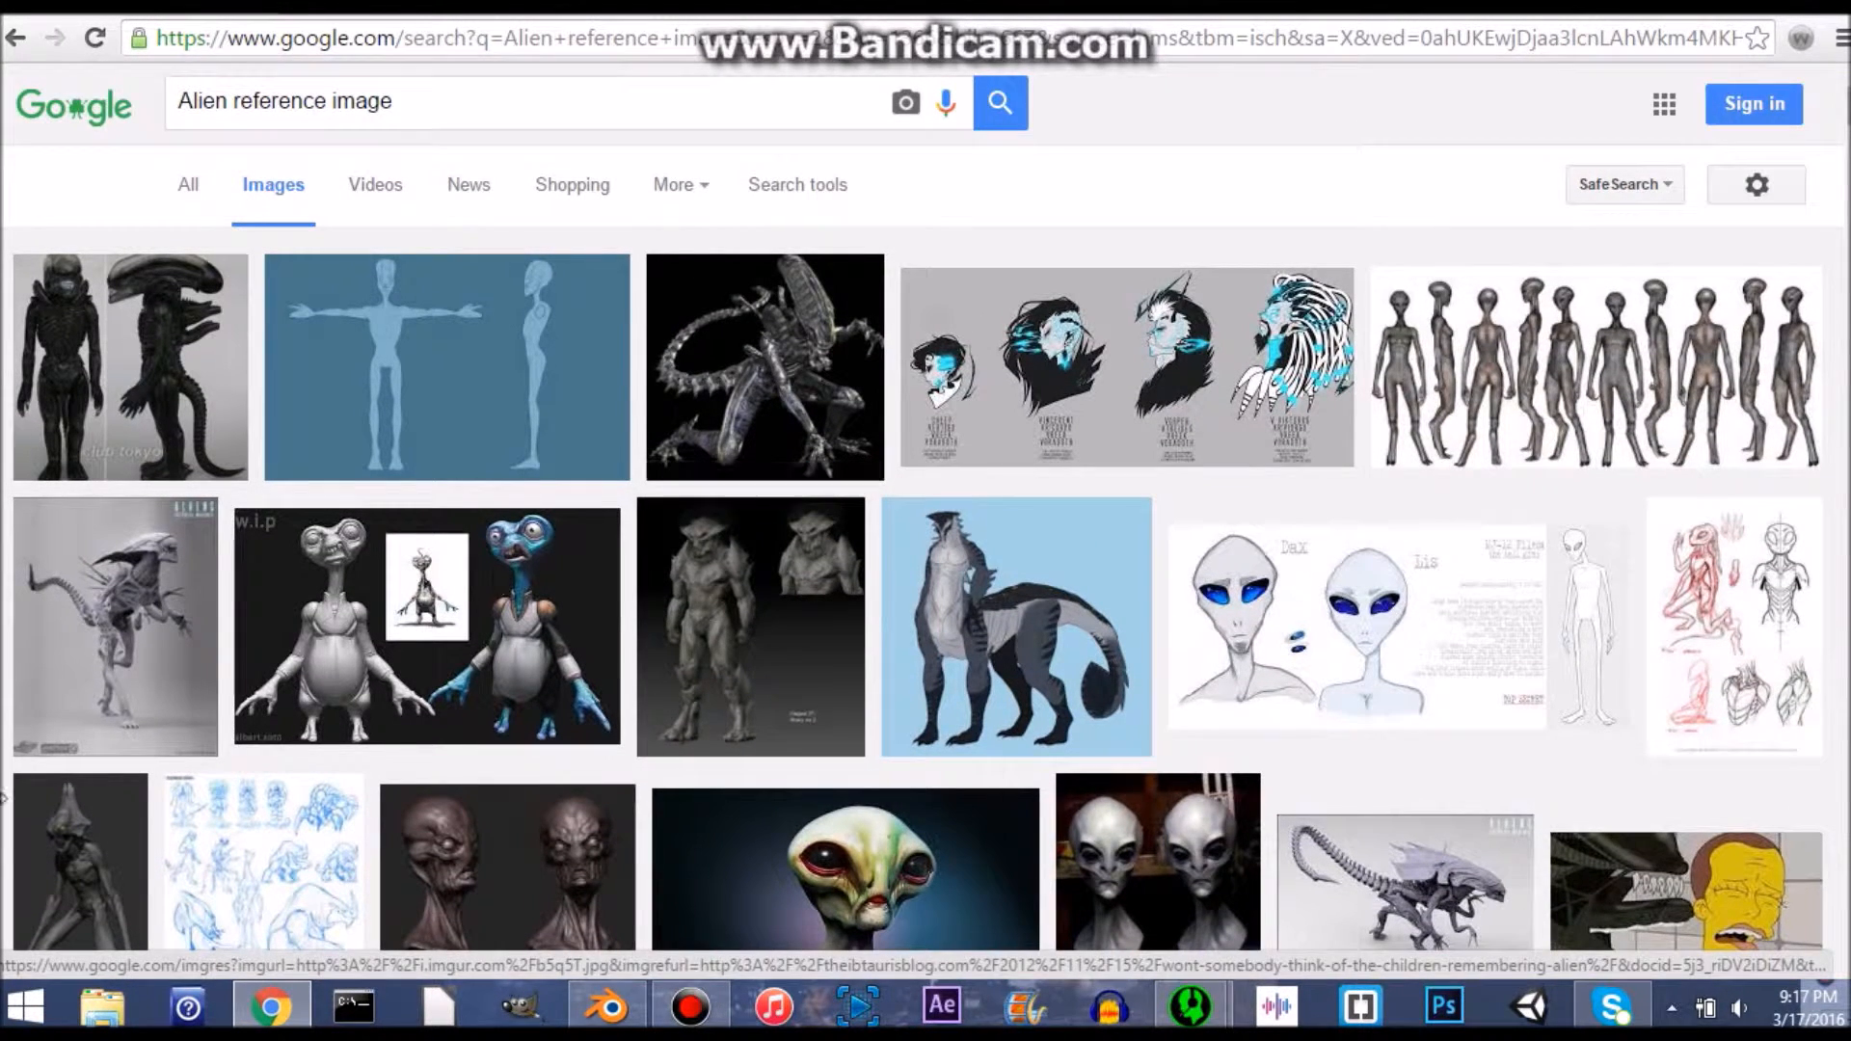
scroll(318, 608, down, 3)
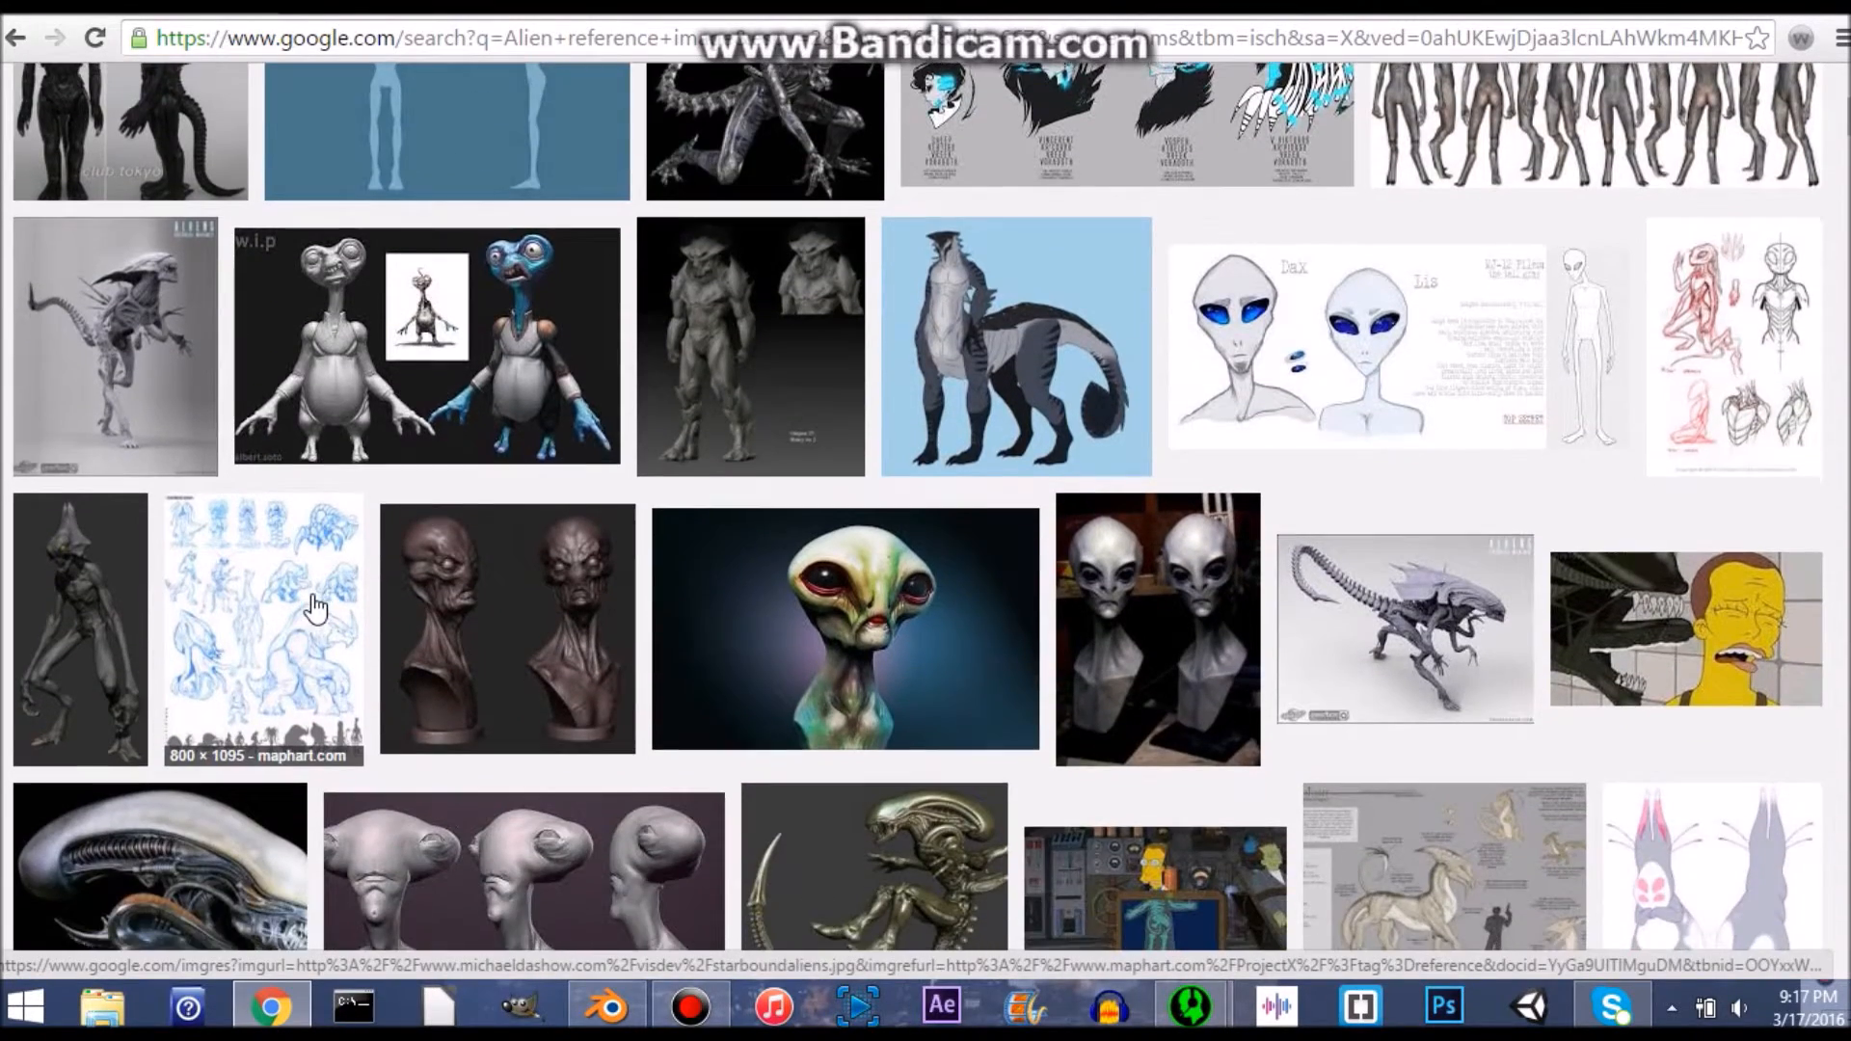
scroll(318, 608, down, 4)
scroll(318, 607, up, 7)
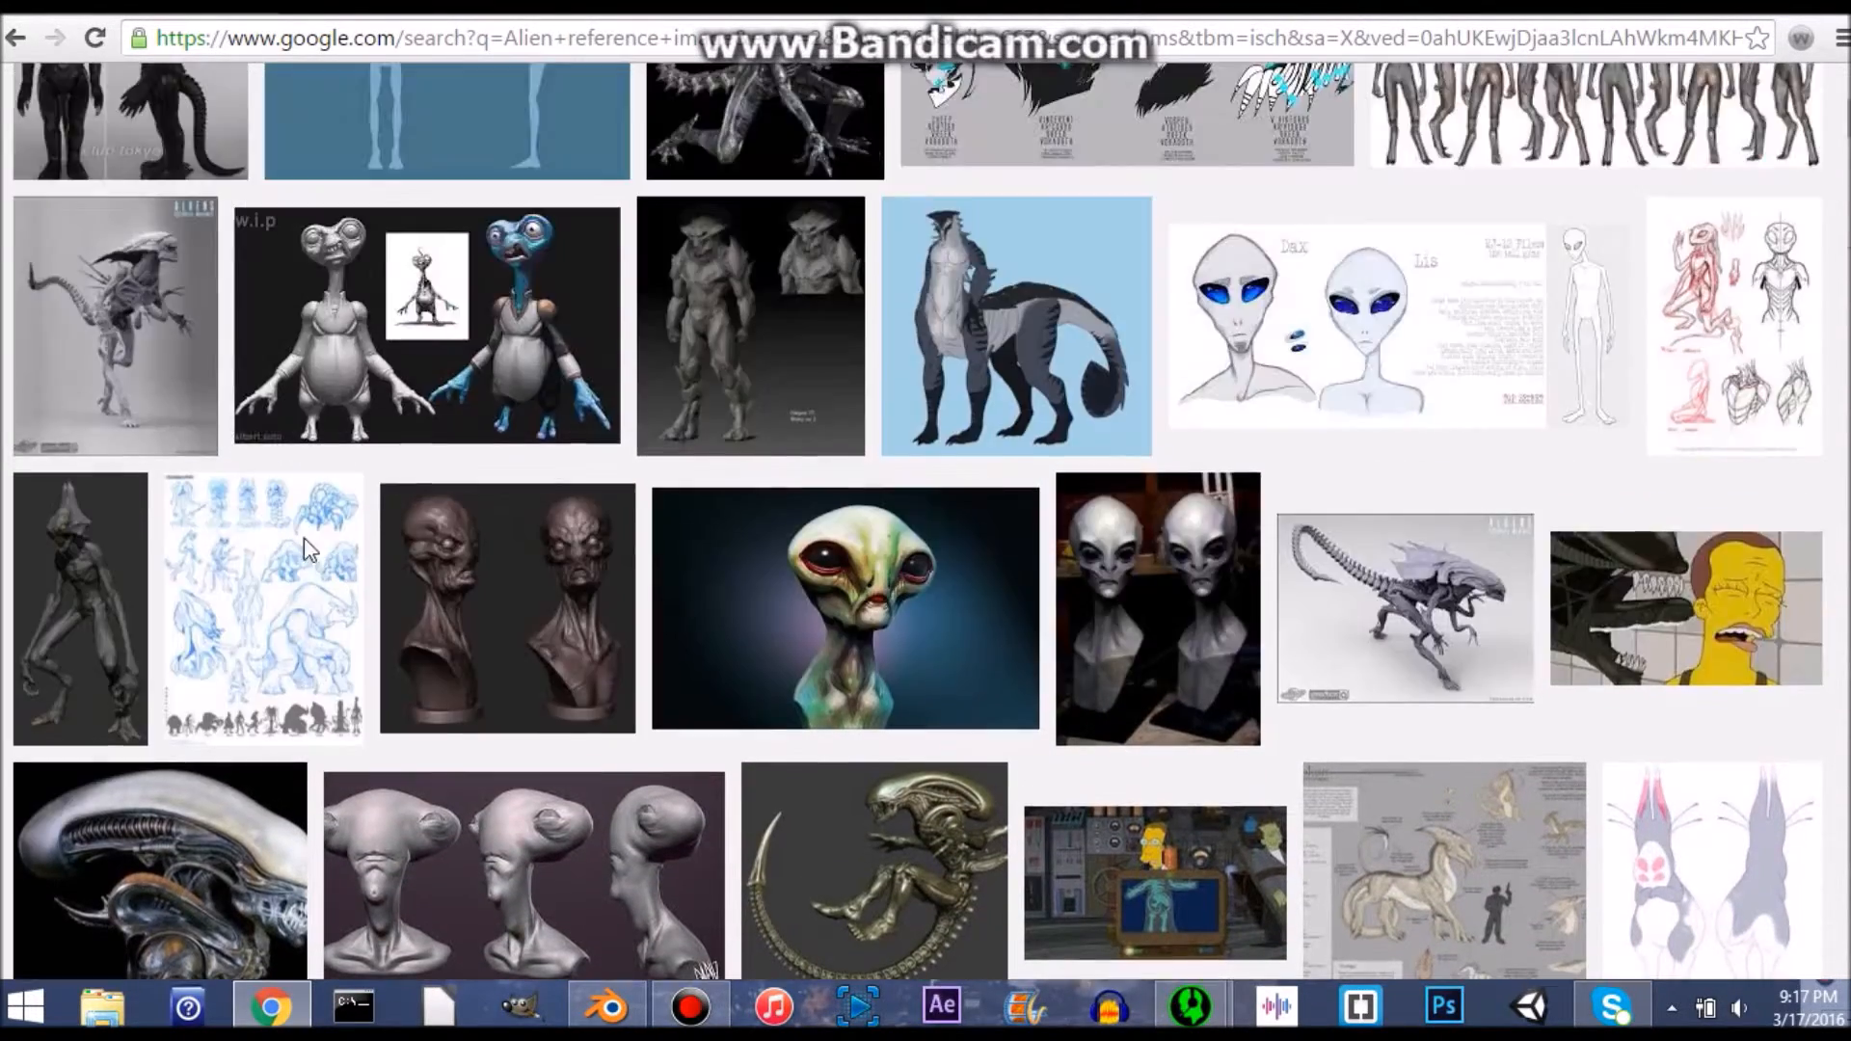
Step: Replace the image search query with "Halo elite" and run the search
drag(393, 101, 120, 106)
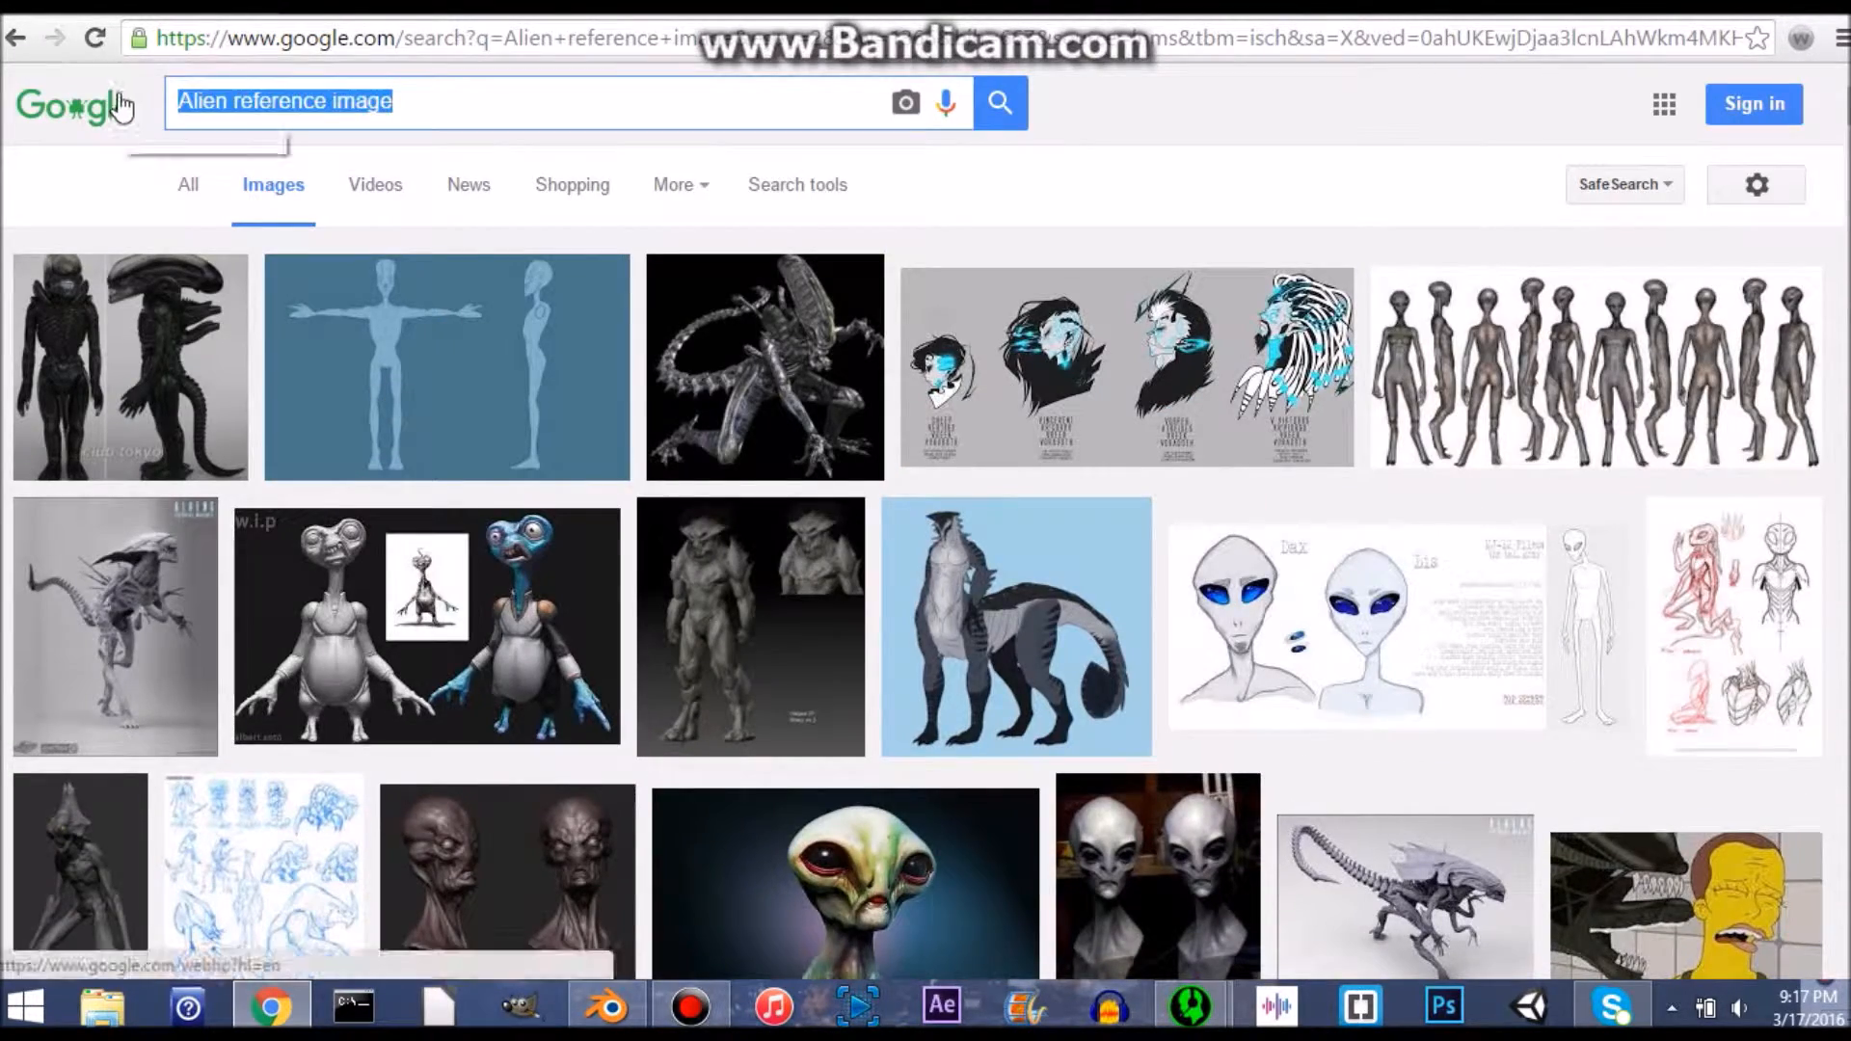
text(Halo )
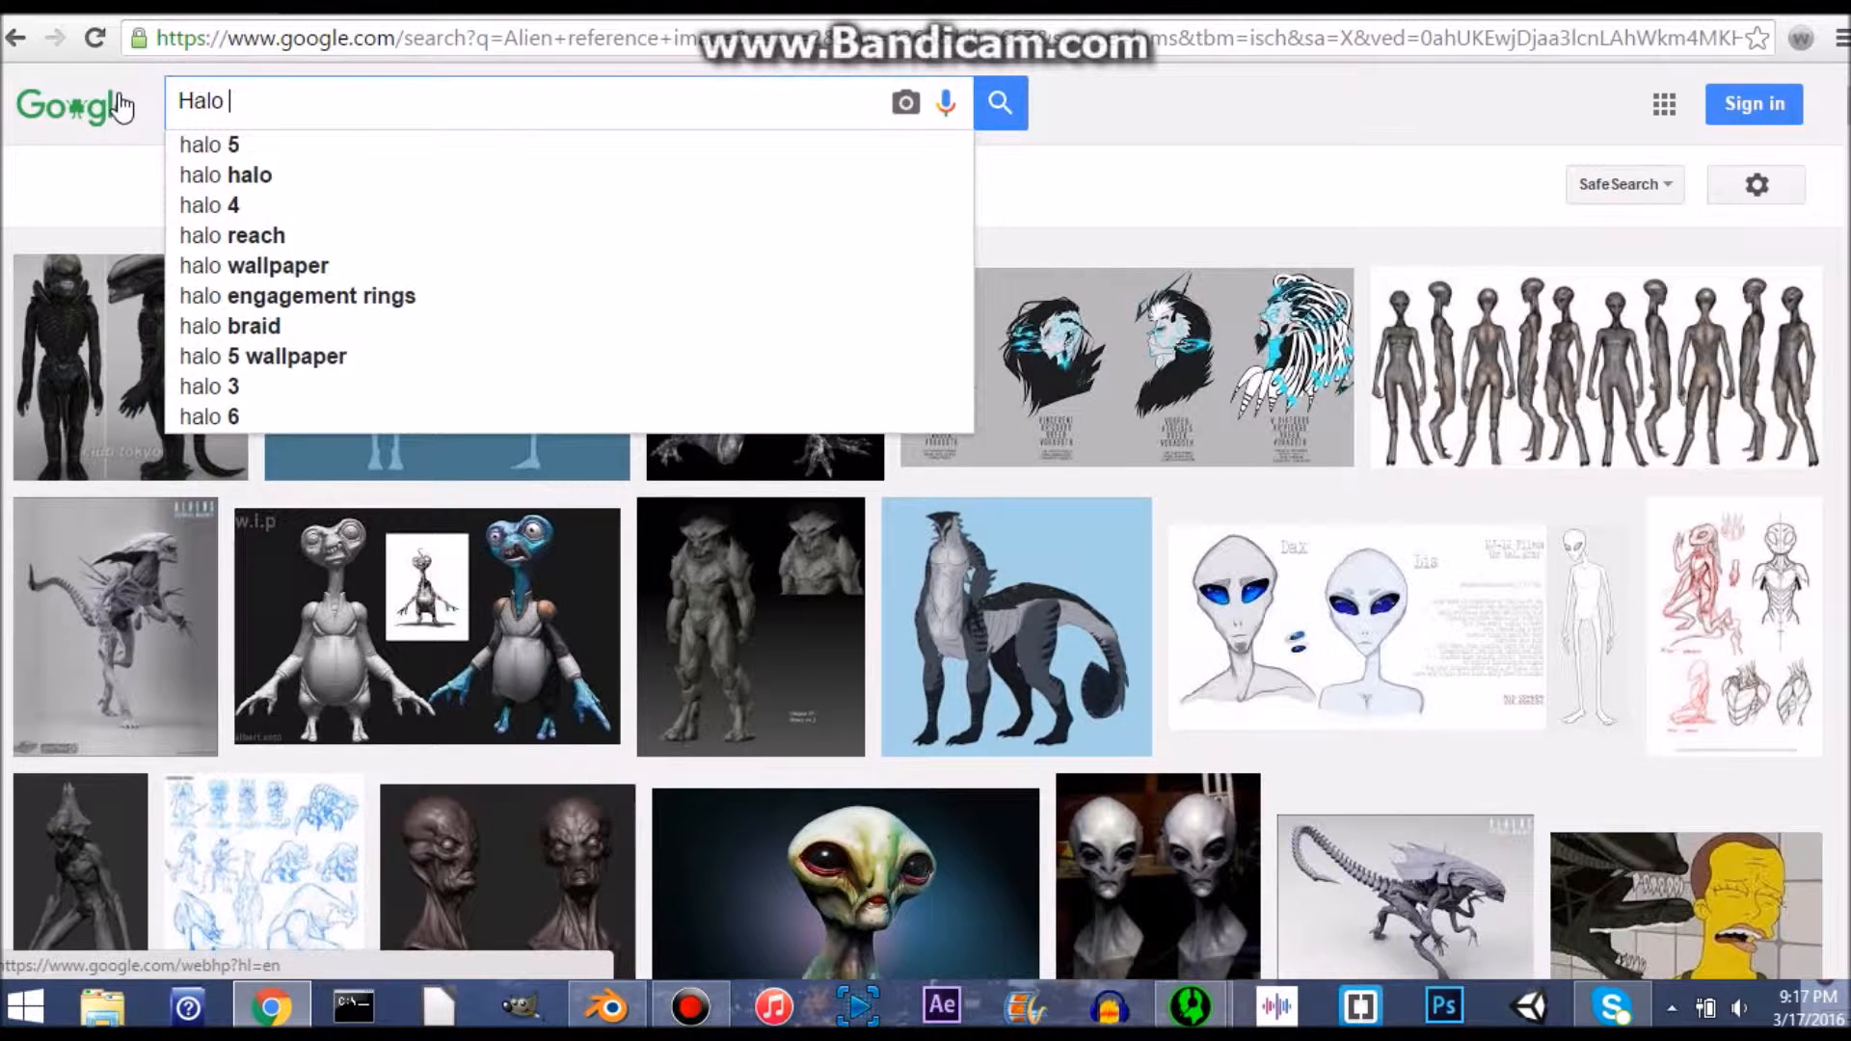
text(elite)
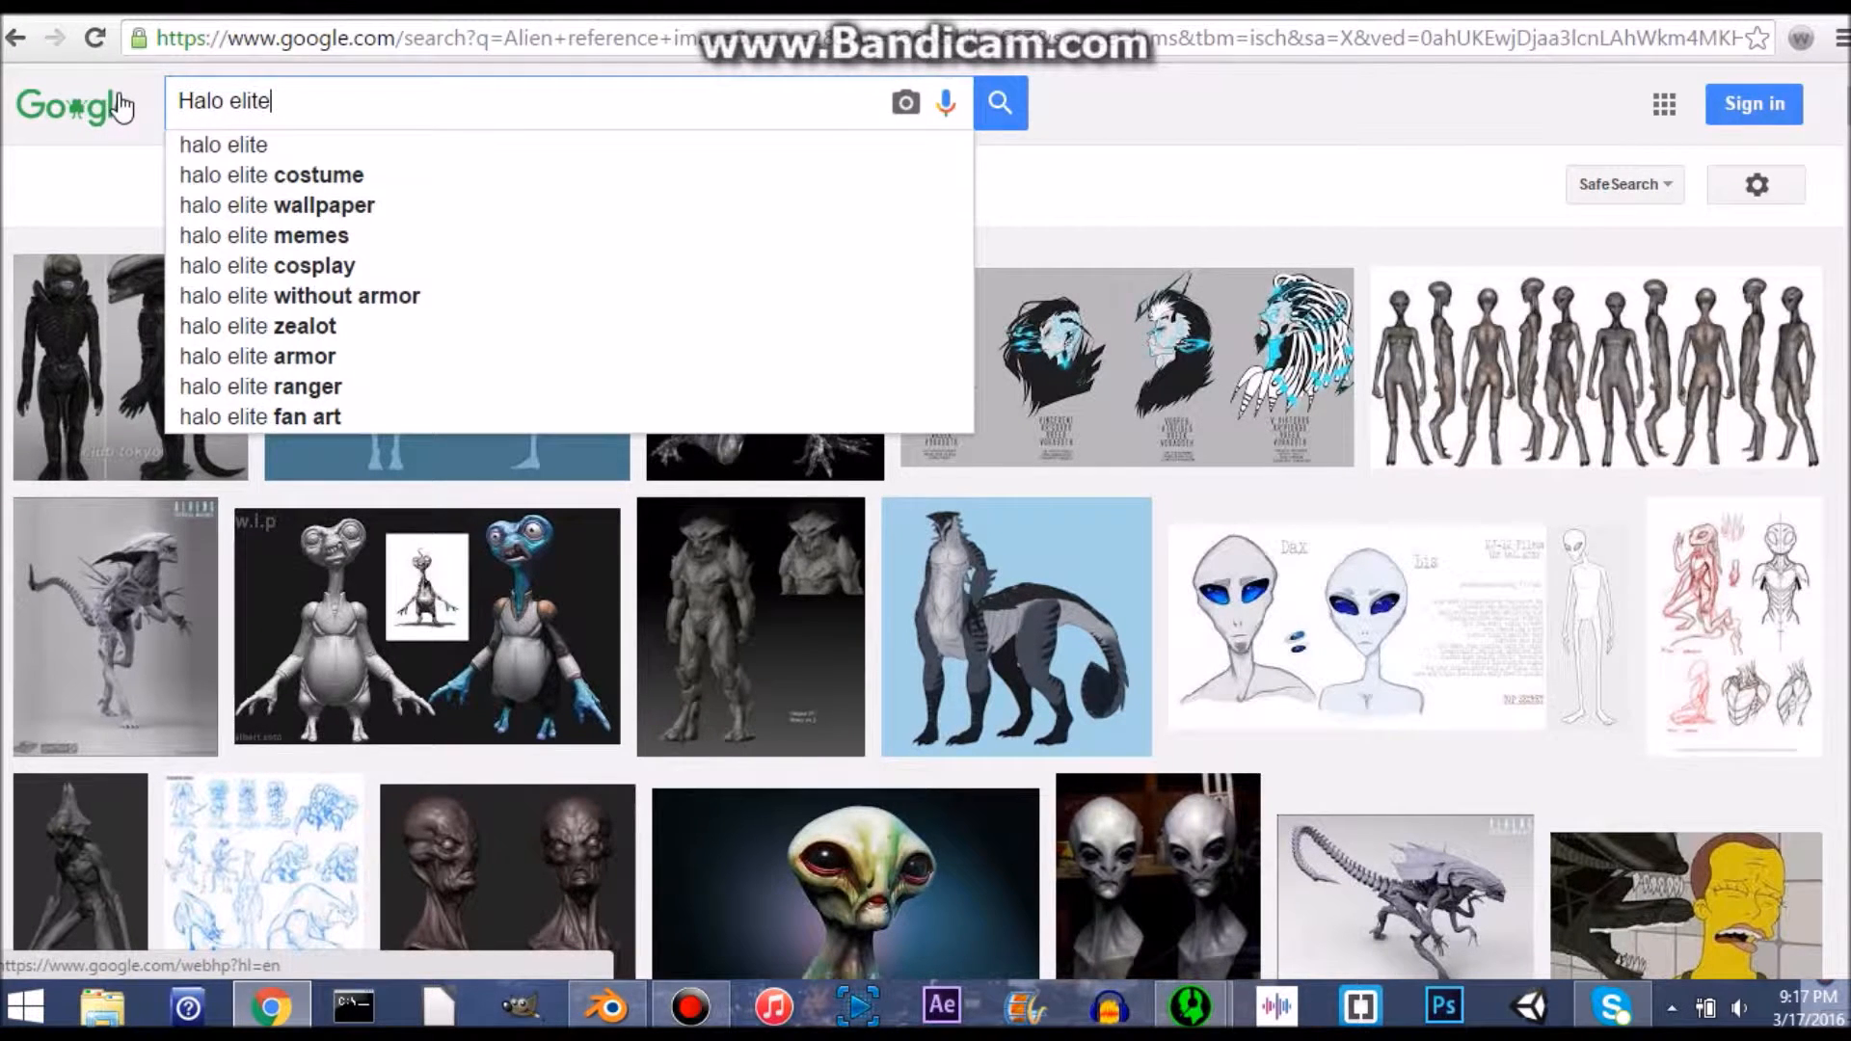
key(Return)
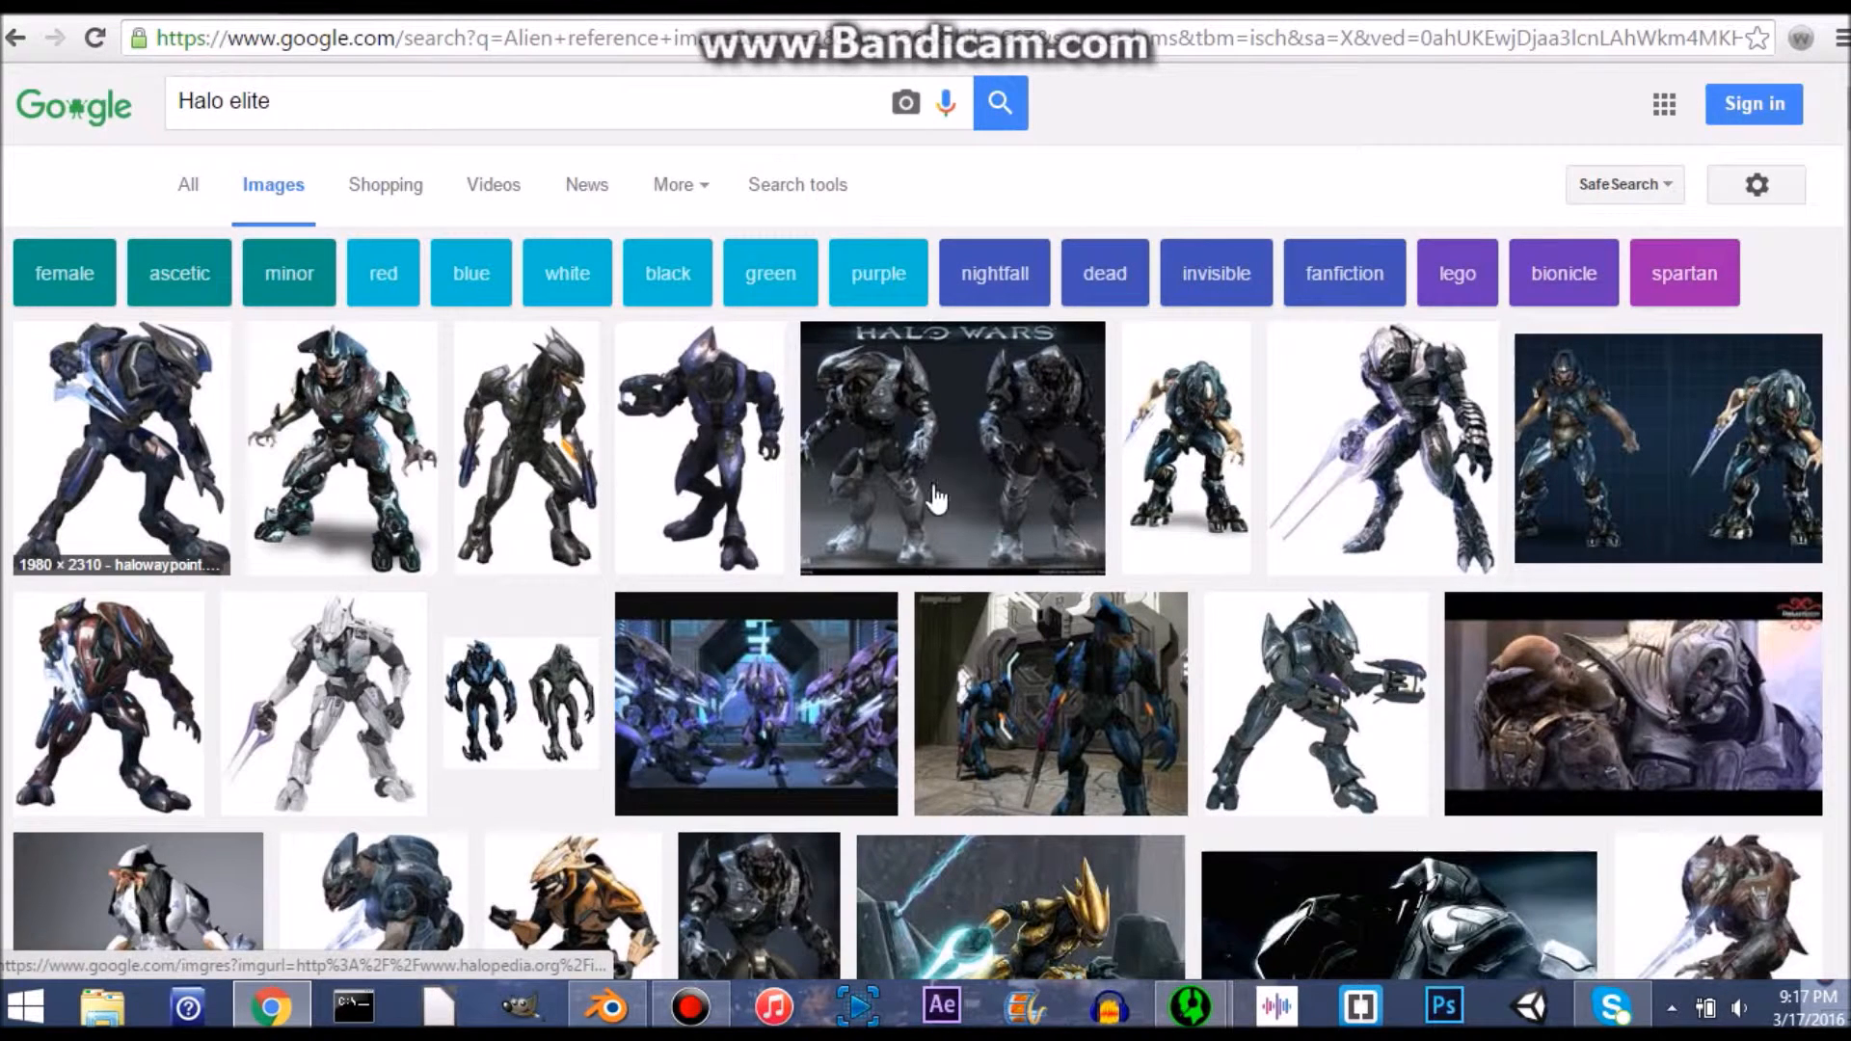
Step: Preview the Halo Wars image of two armoured elites and browse the other results for a usable head reference
click(965, 476)
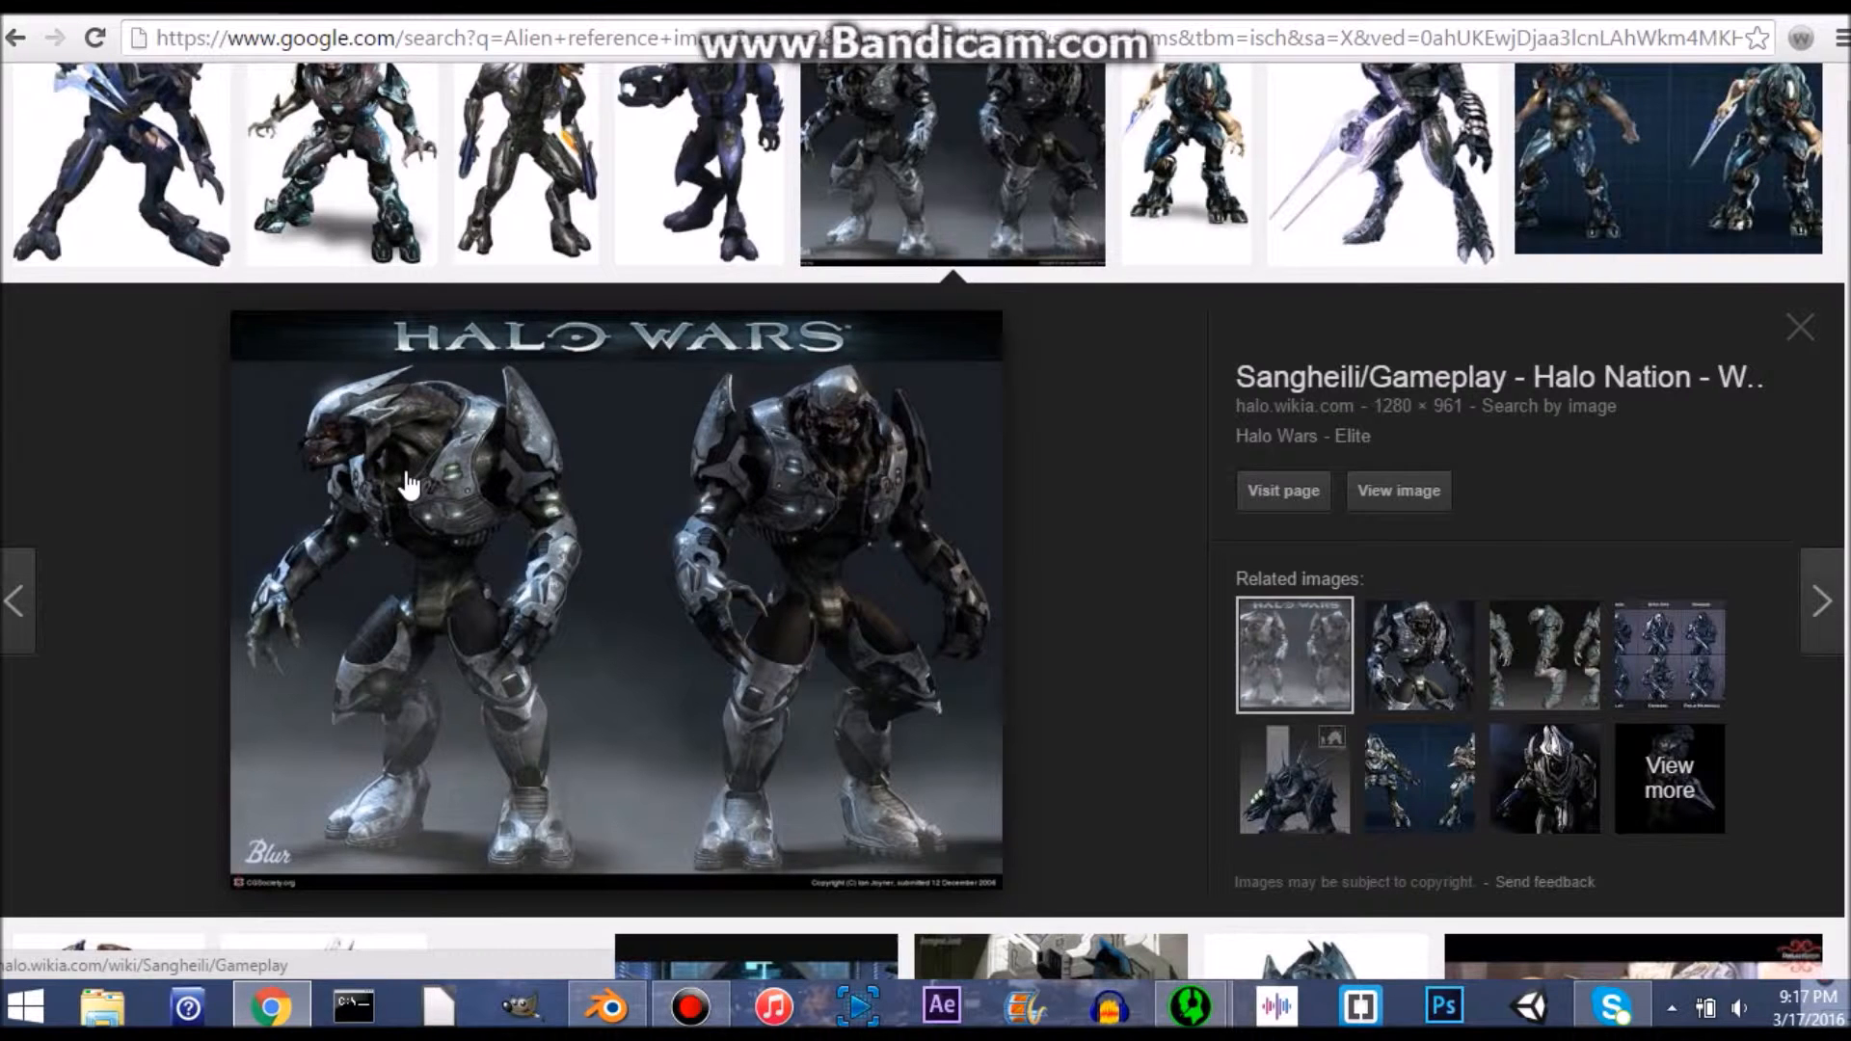
scroll(422, 463, down, 4)
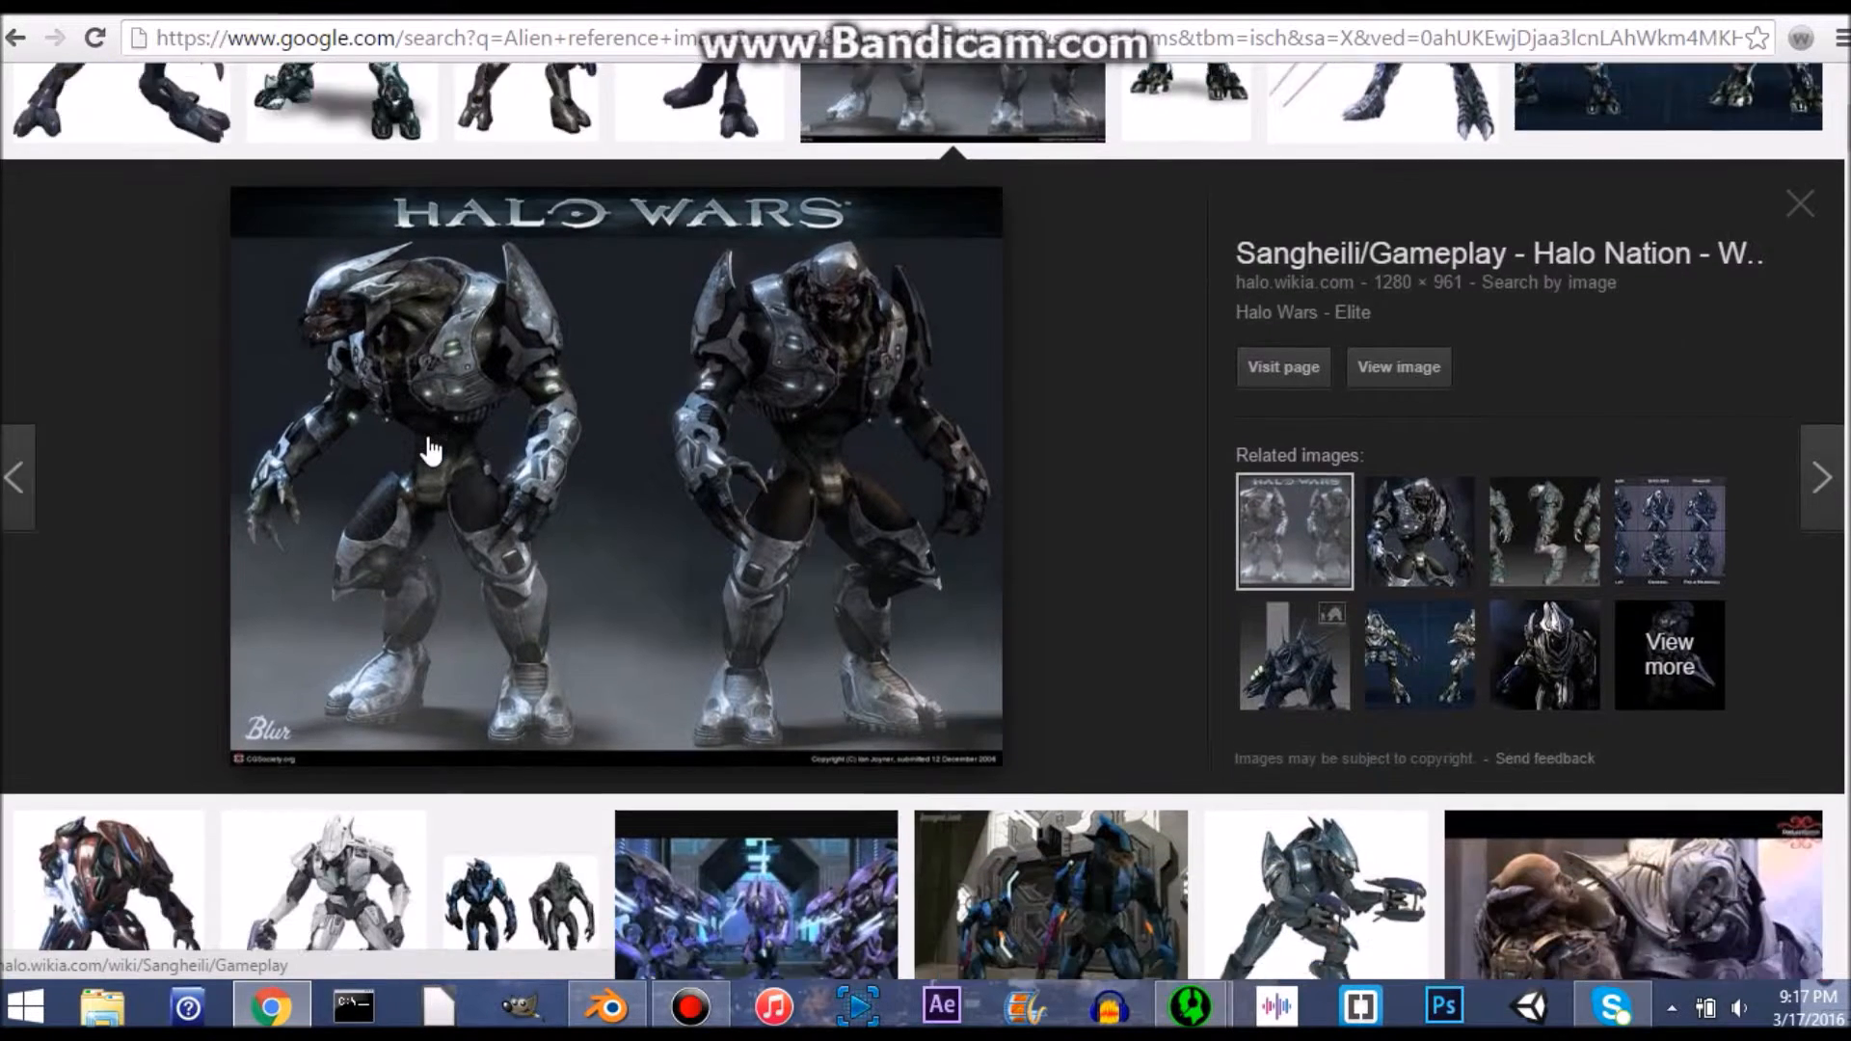
scroll(633, 798, down, 1)
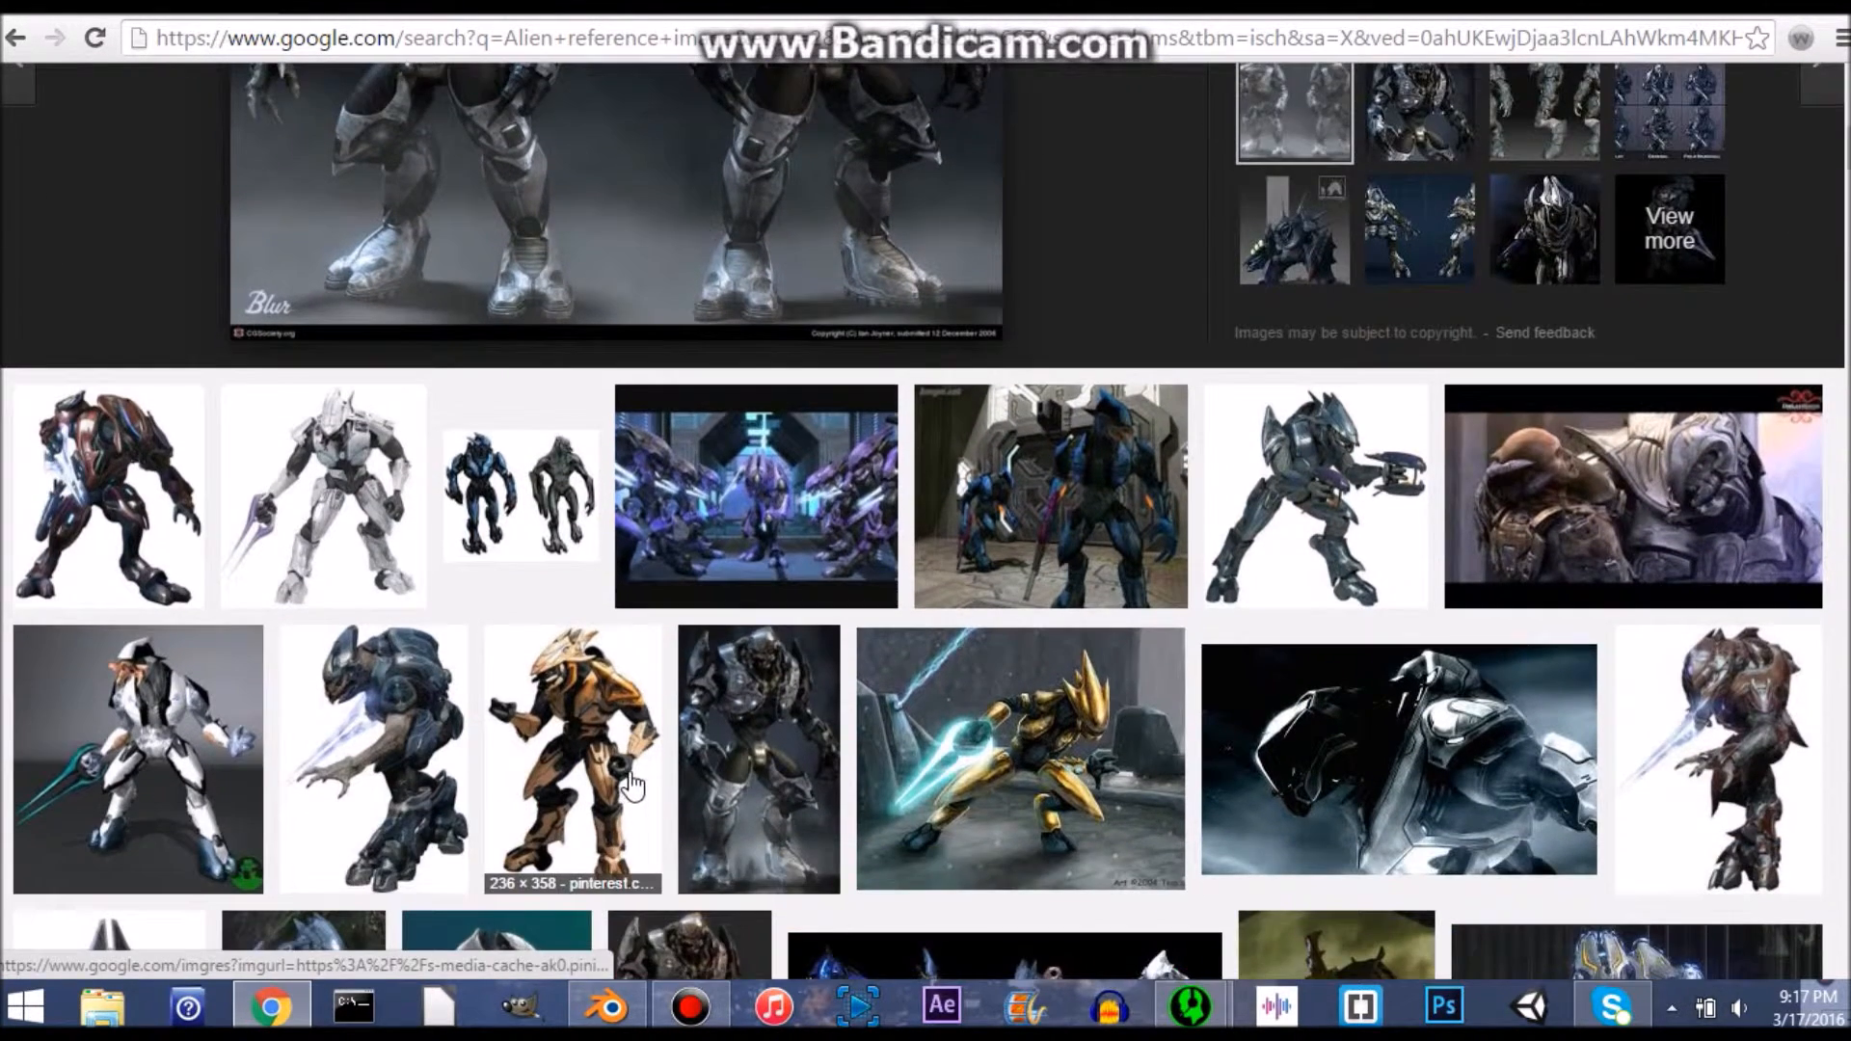
scroll(627, 786, down, 6)
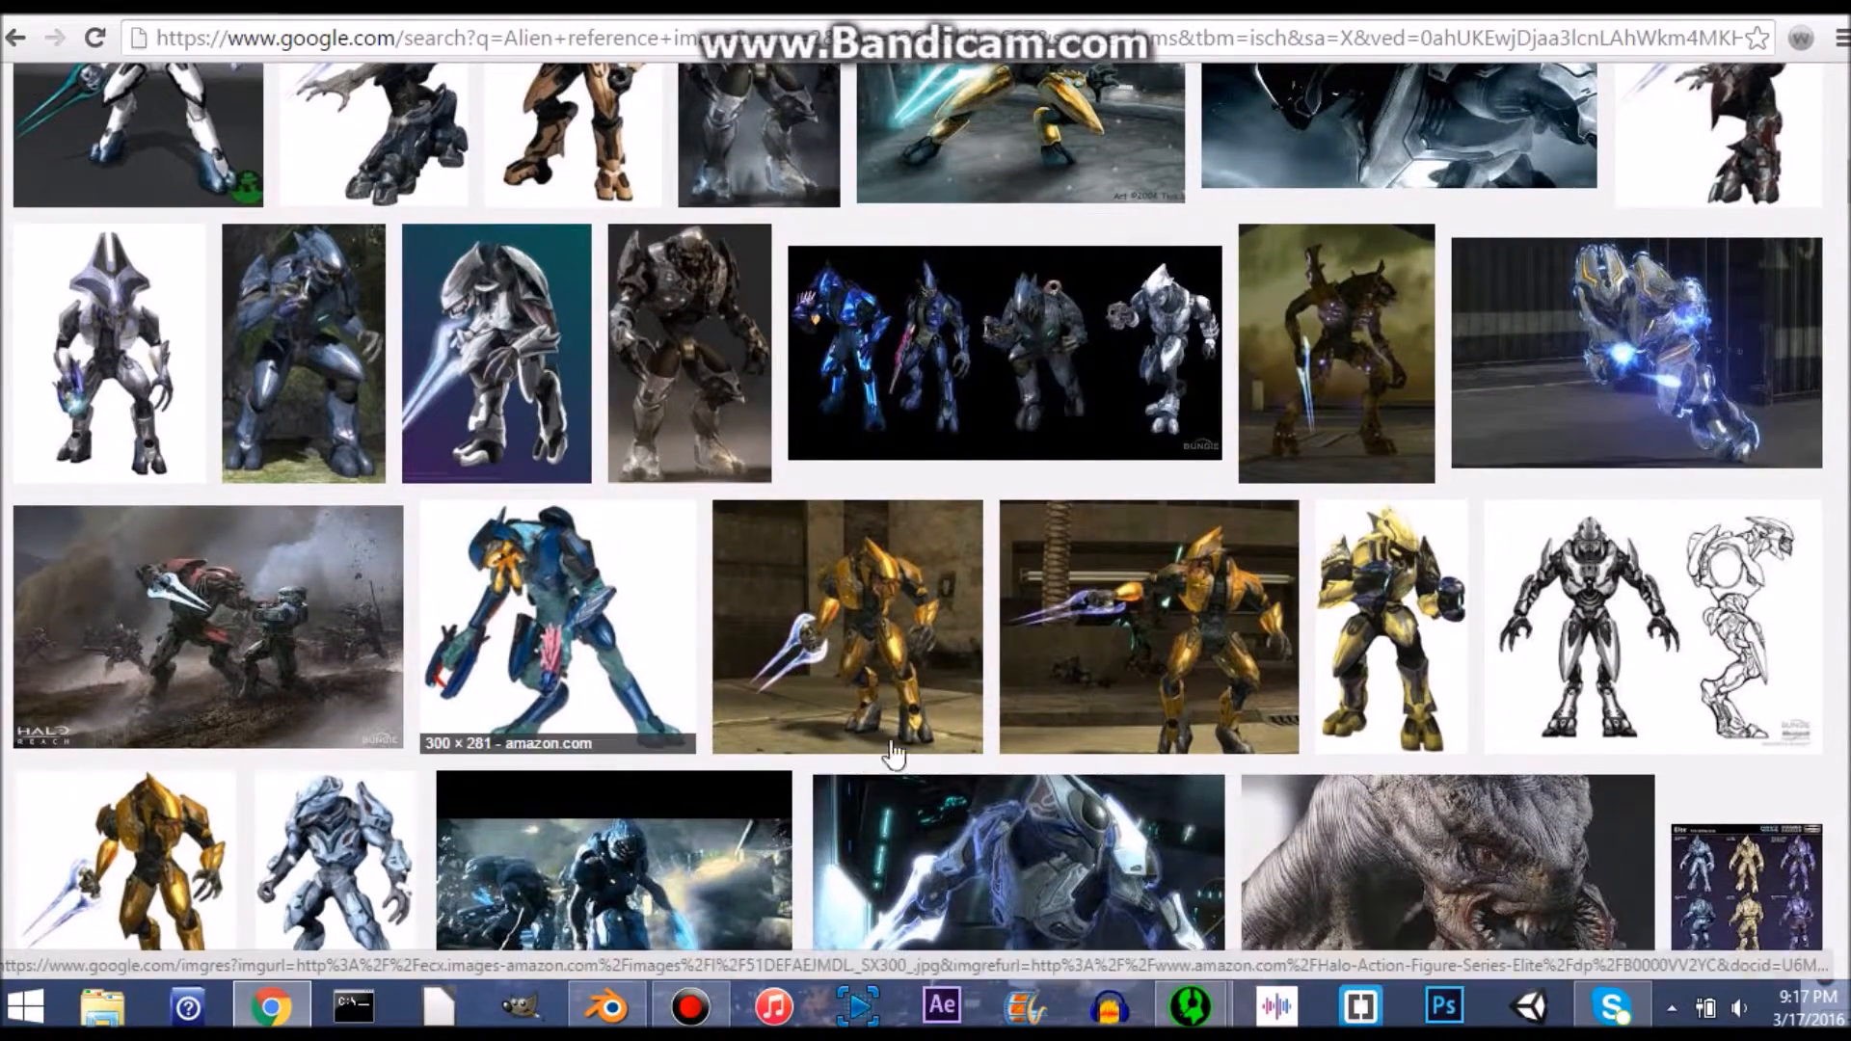
scroll(642, 750, down, 3)
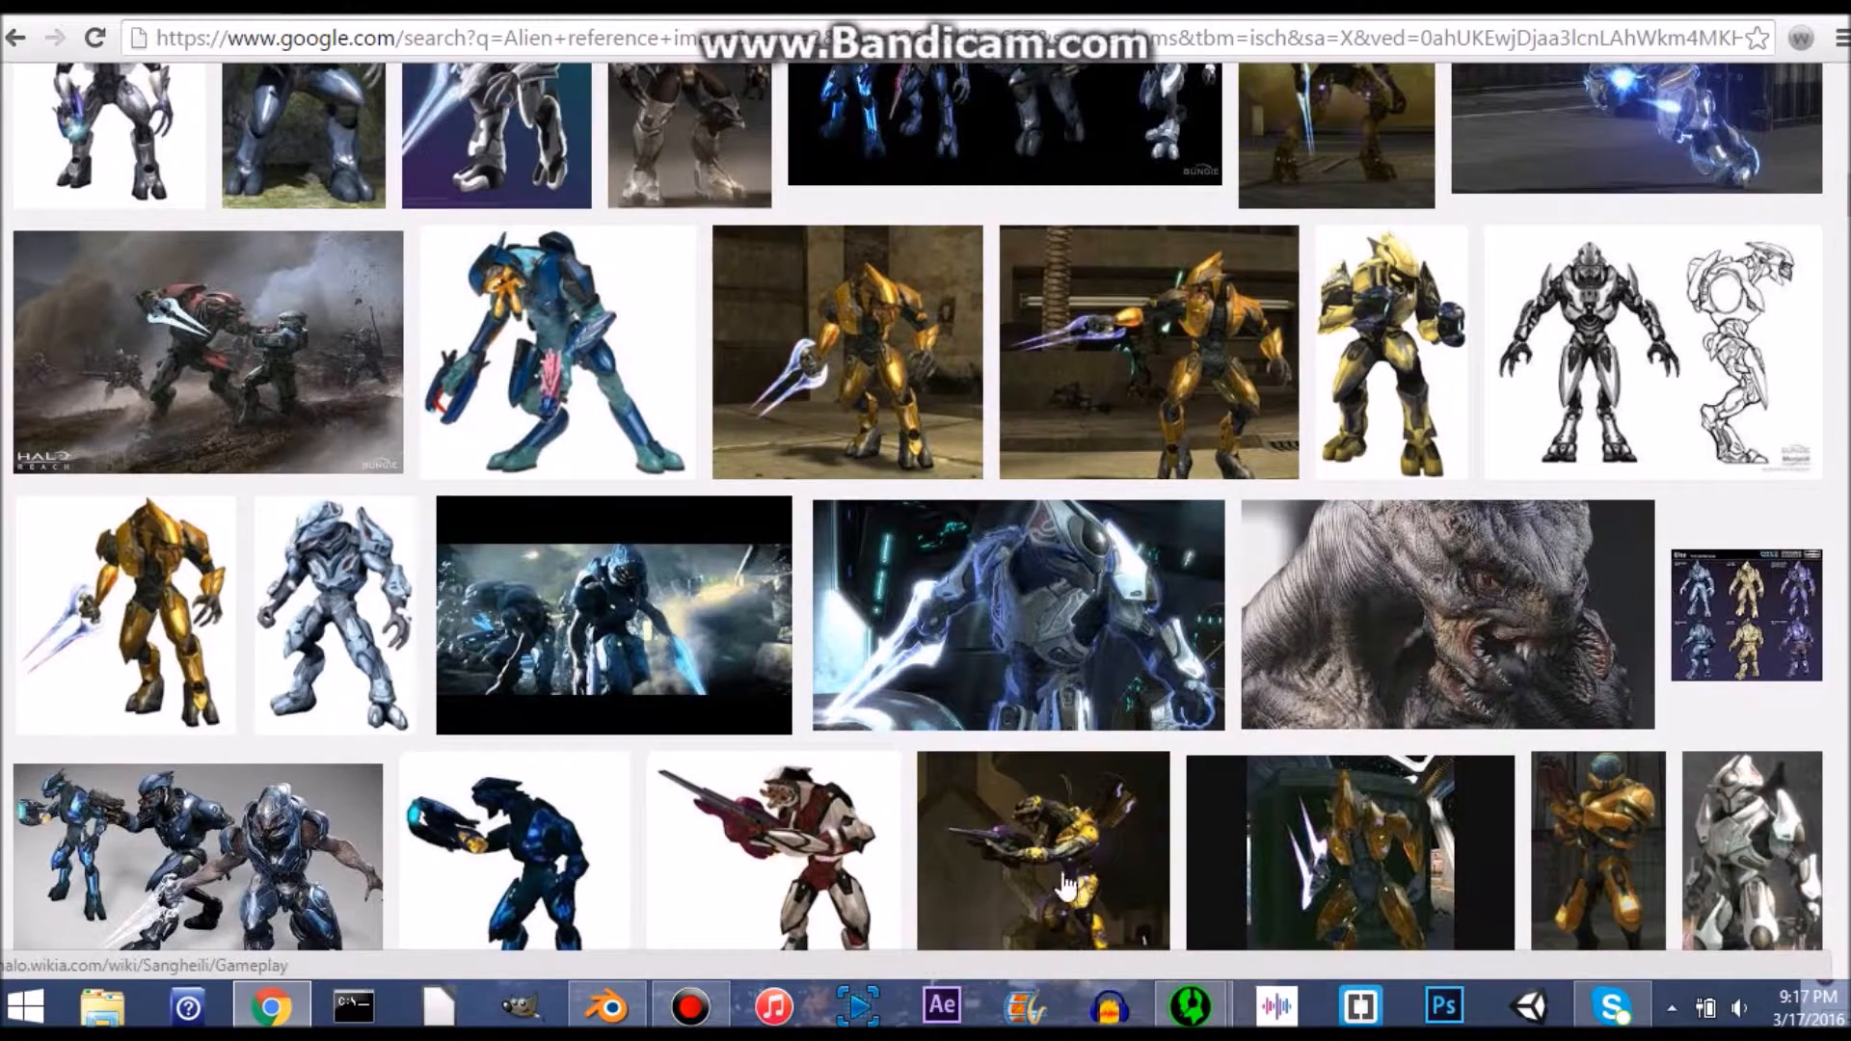
click(226, 783)
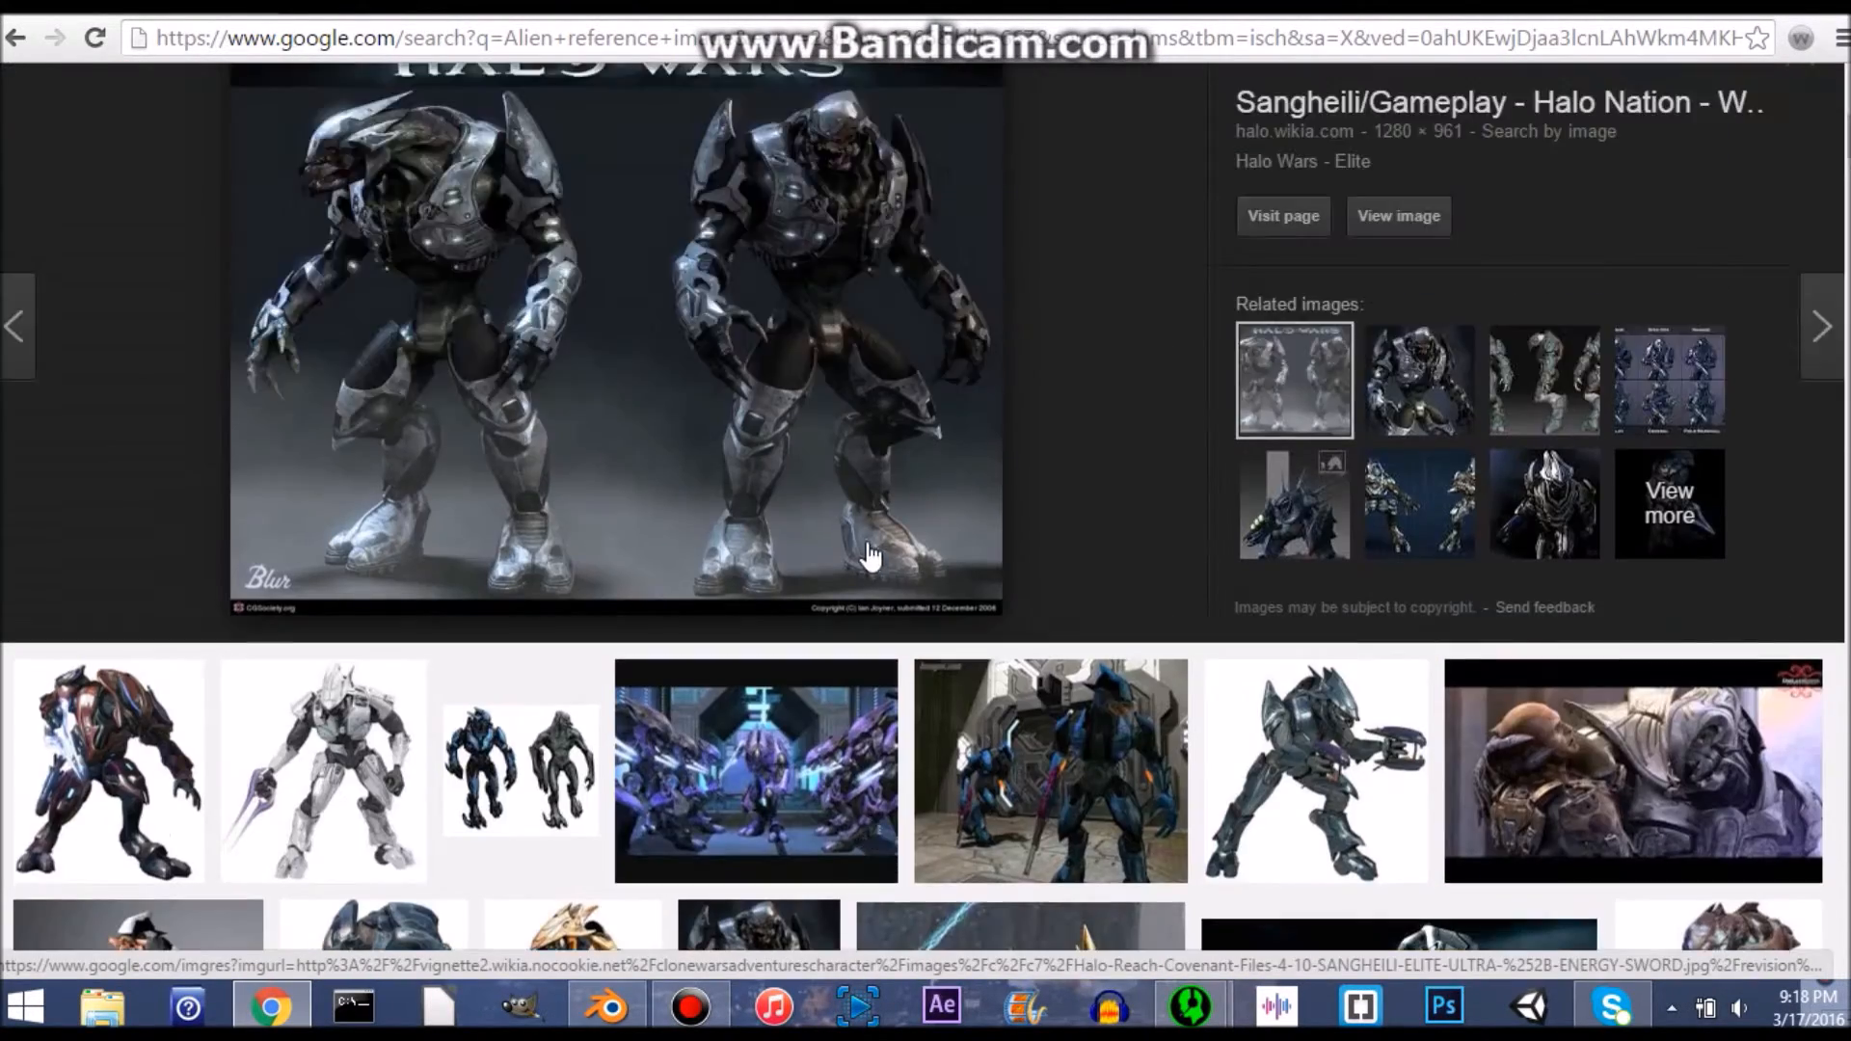
Step: Search the images for "Halo elite with no armour" and accept the suggested query "Halo elite without armour"
scroll(868, 556, up, 6)
click(320, 92)
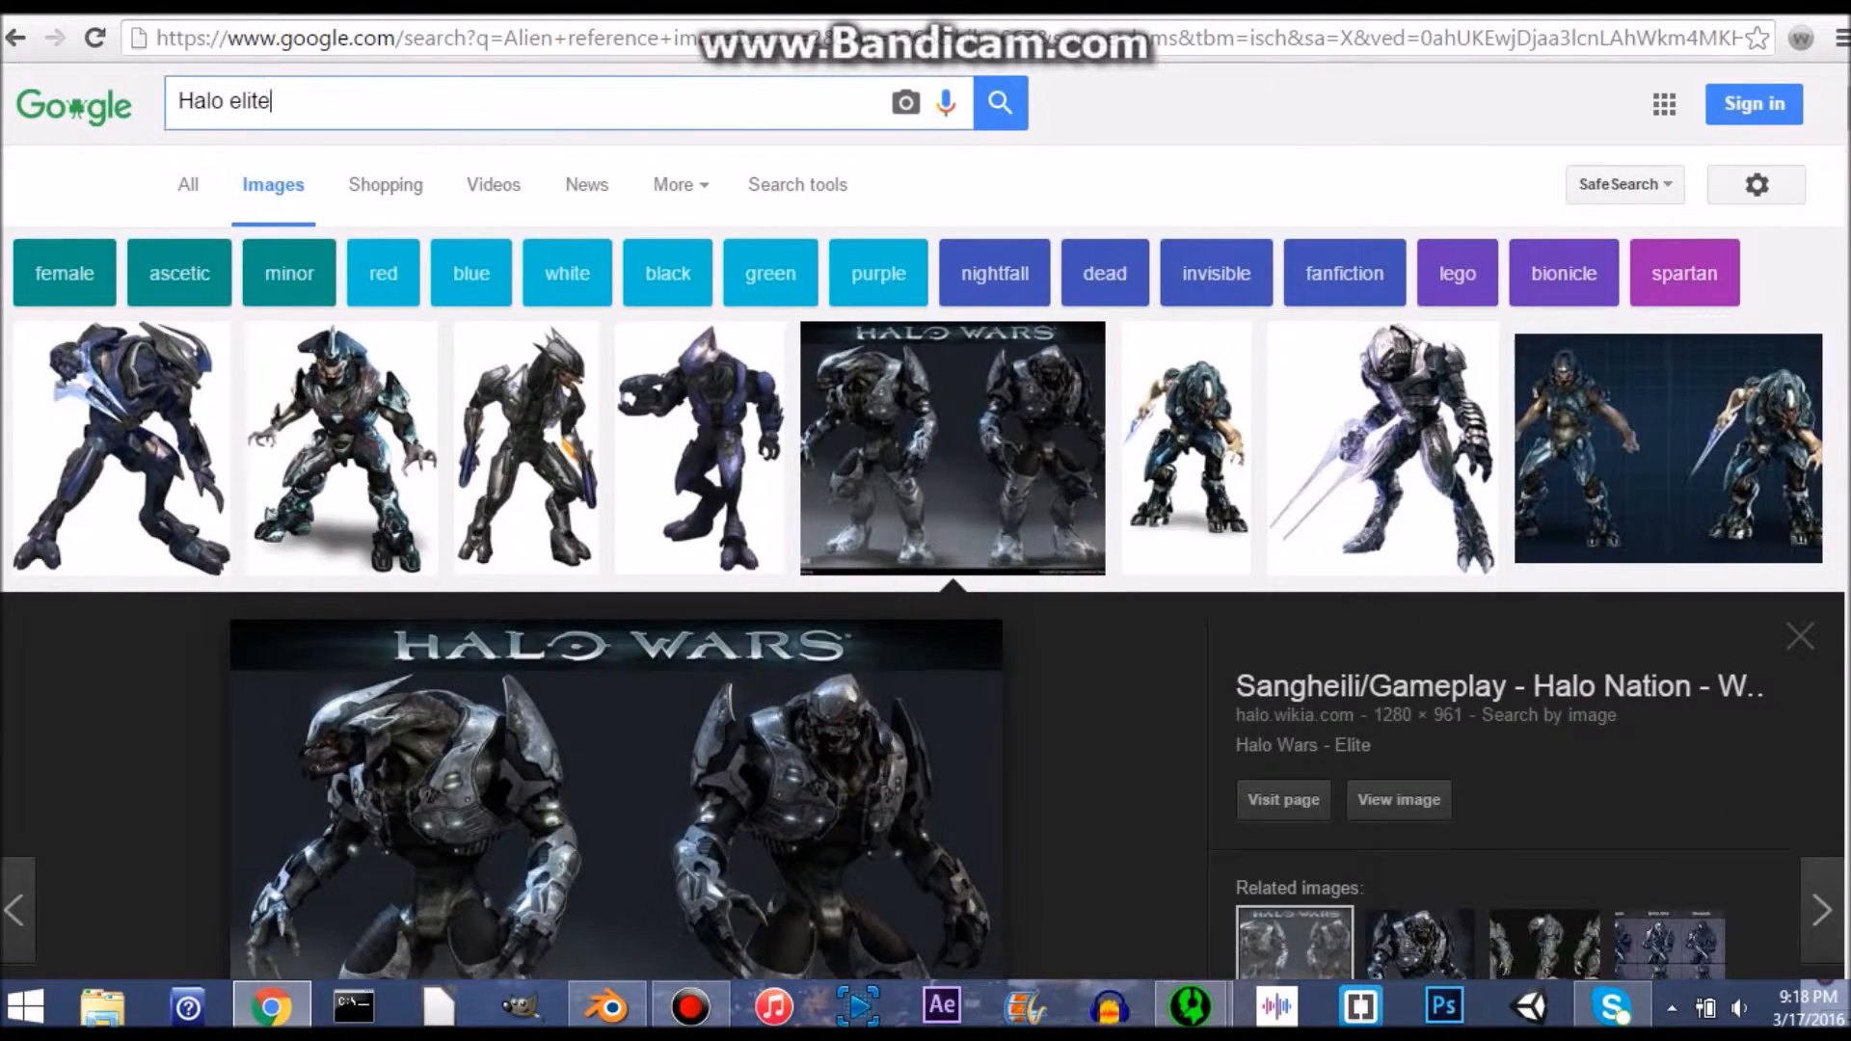
text(ww)
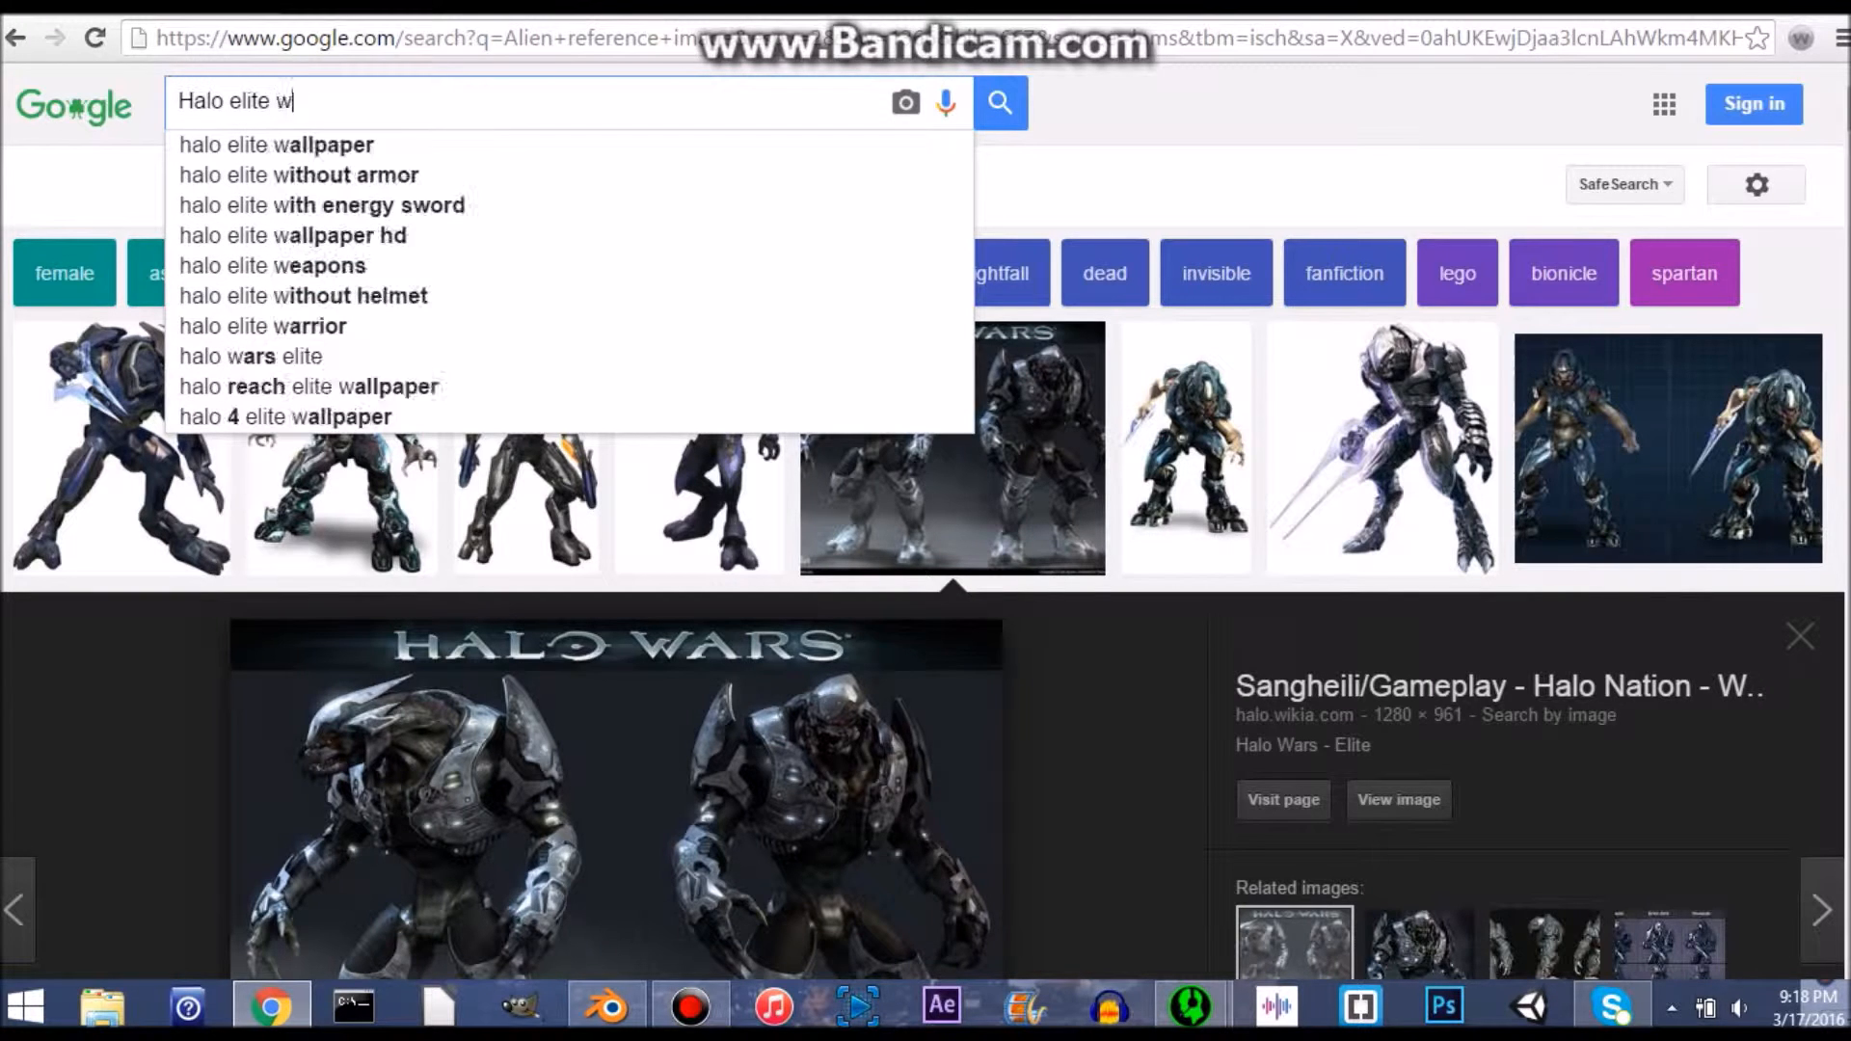
text(ith no)
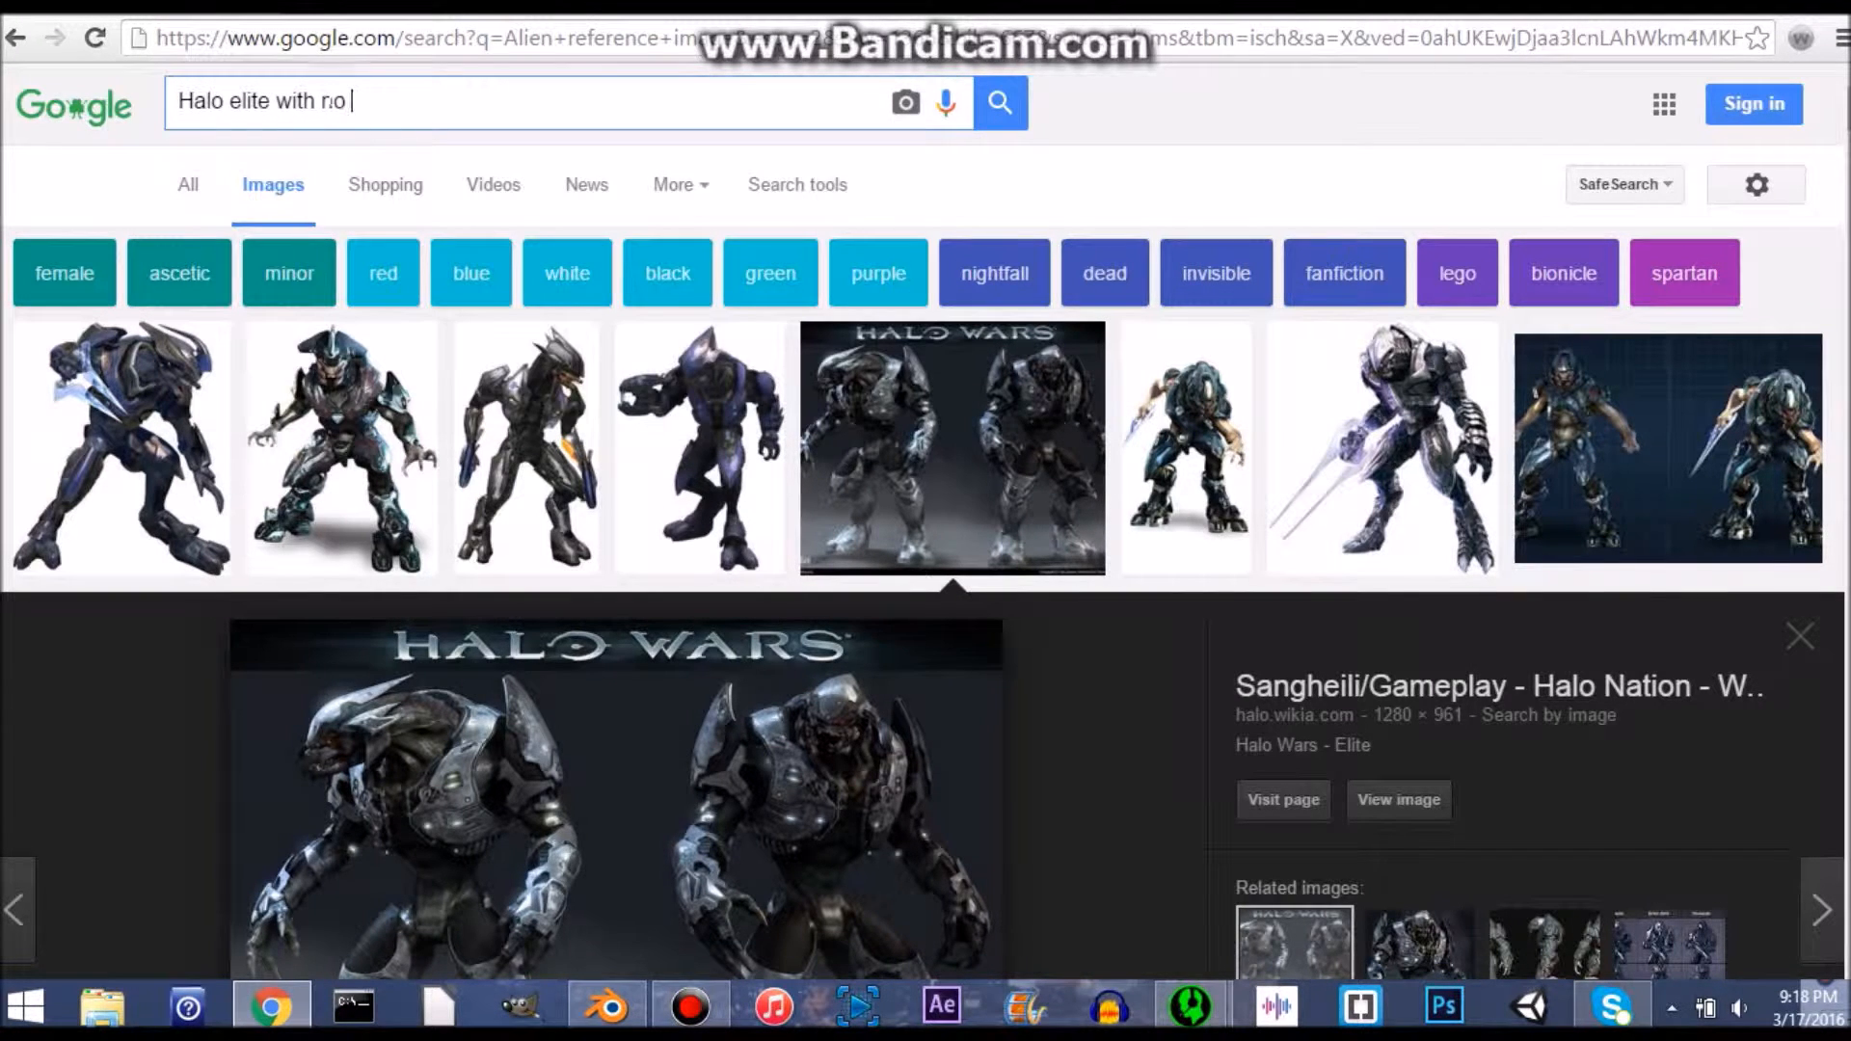
key(Return)
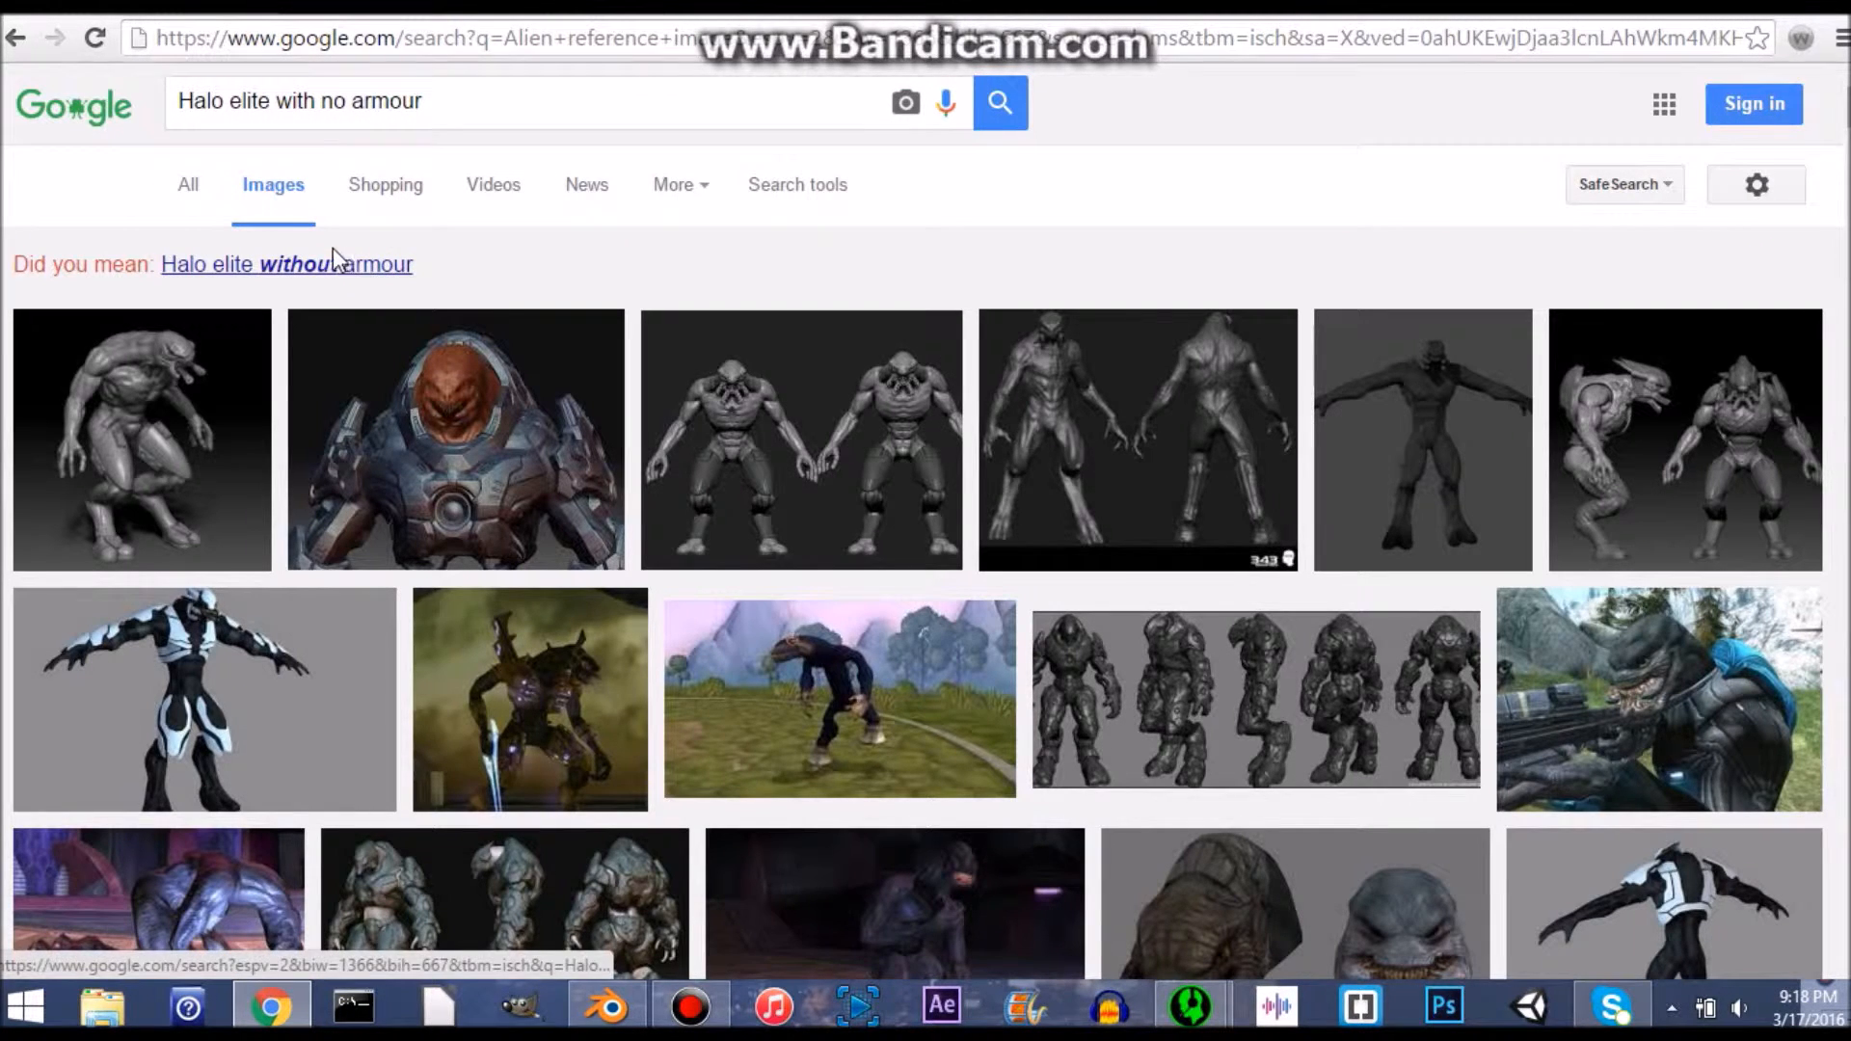
click(323, 275)
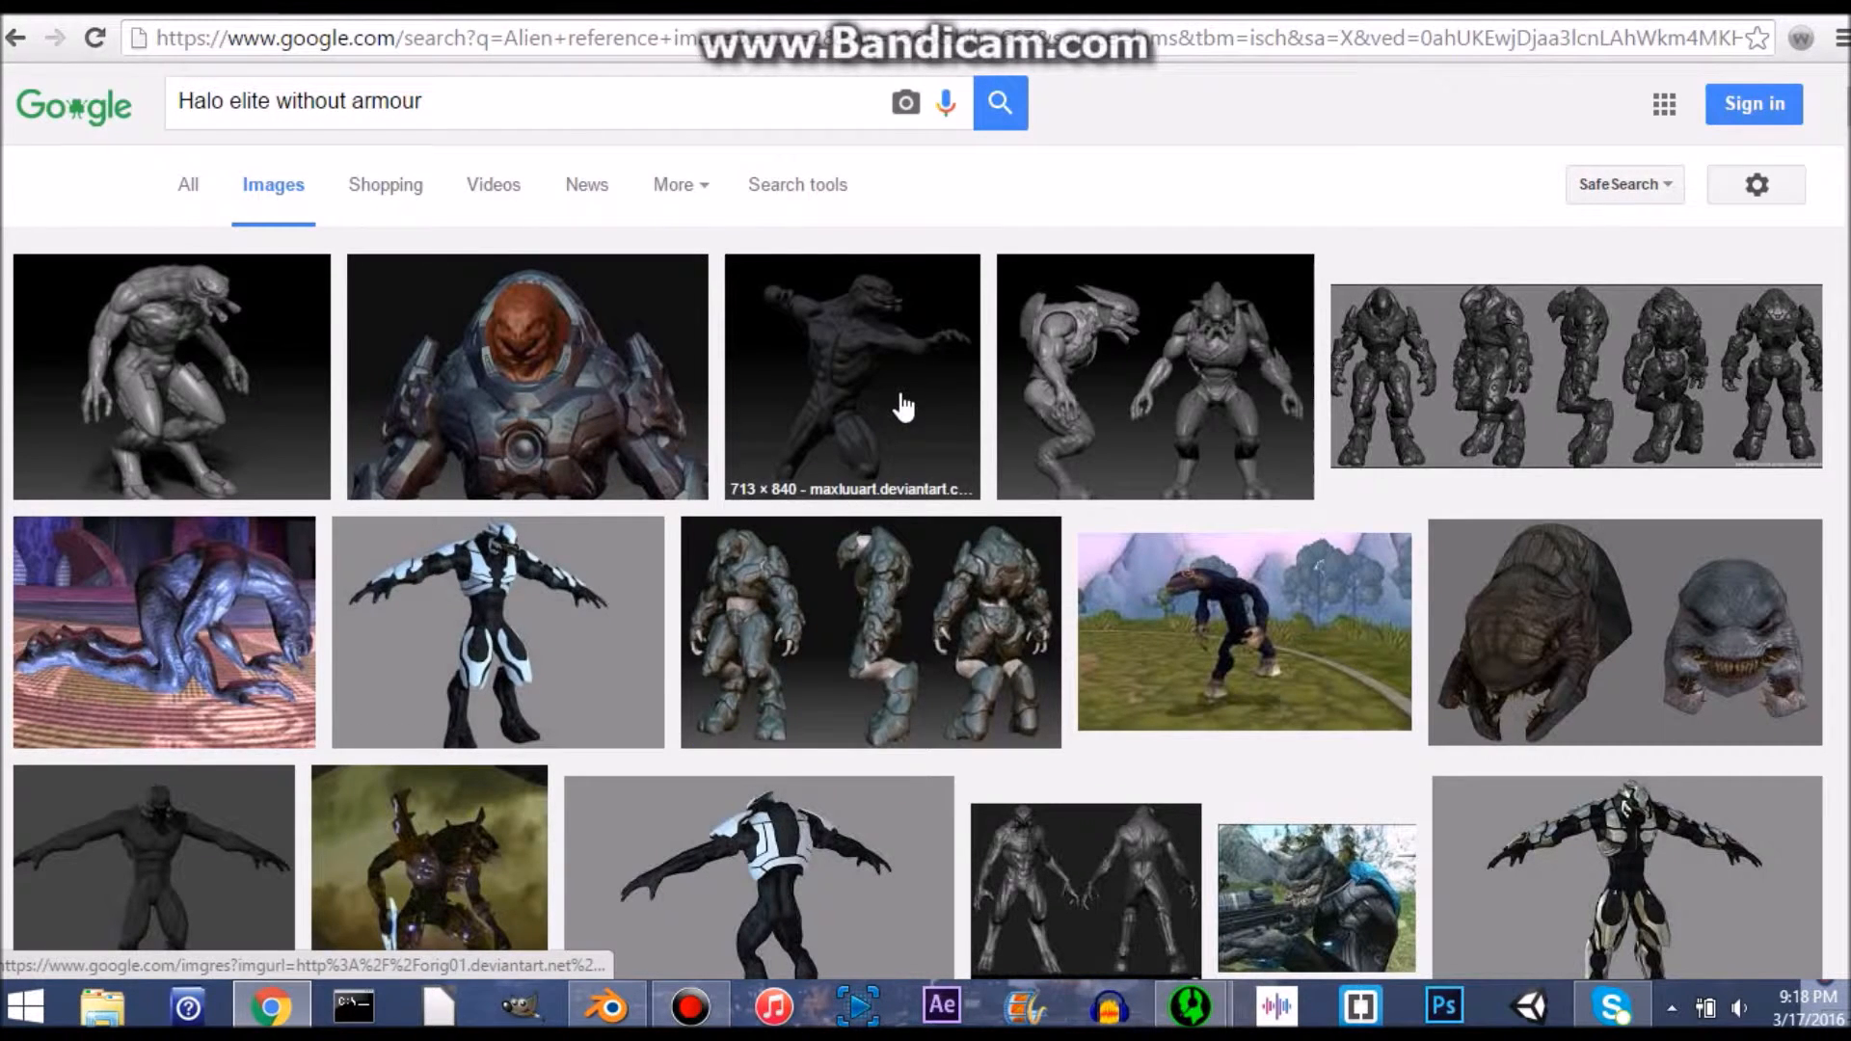
Step: Open the image of the two unarmoured elite heads and compare it with the egg-shaped mesh in Blender
click(1736, 654)
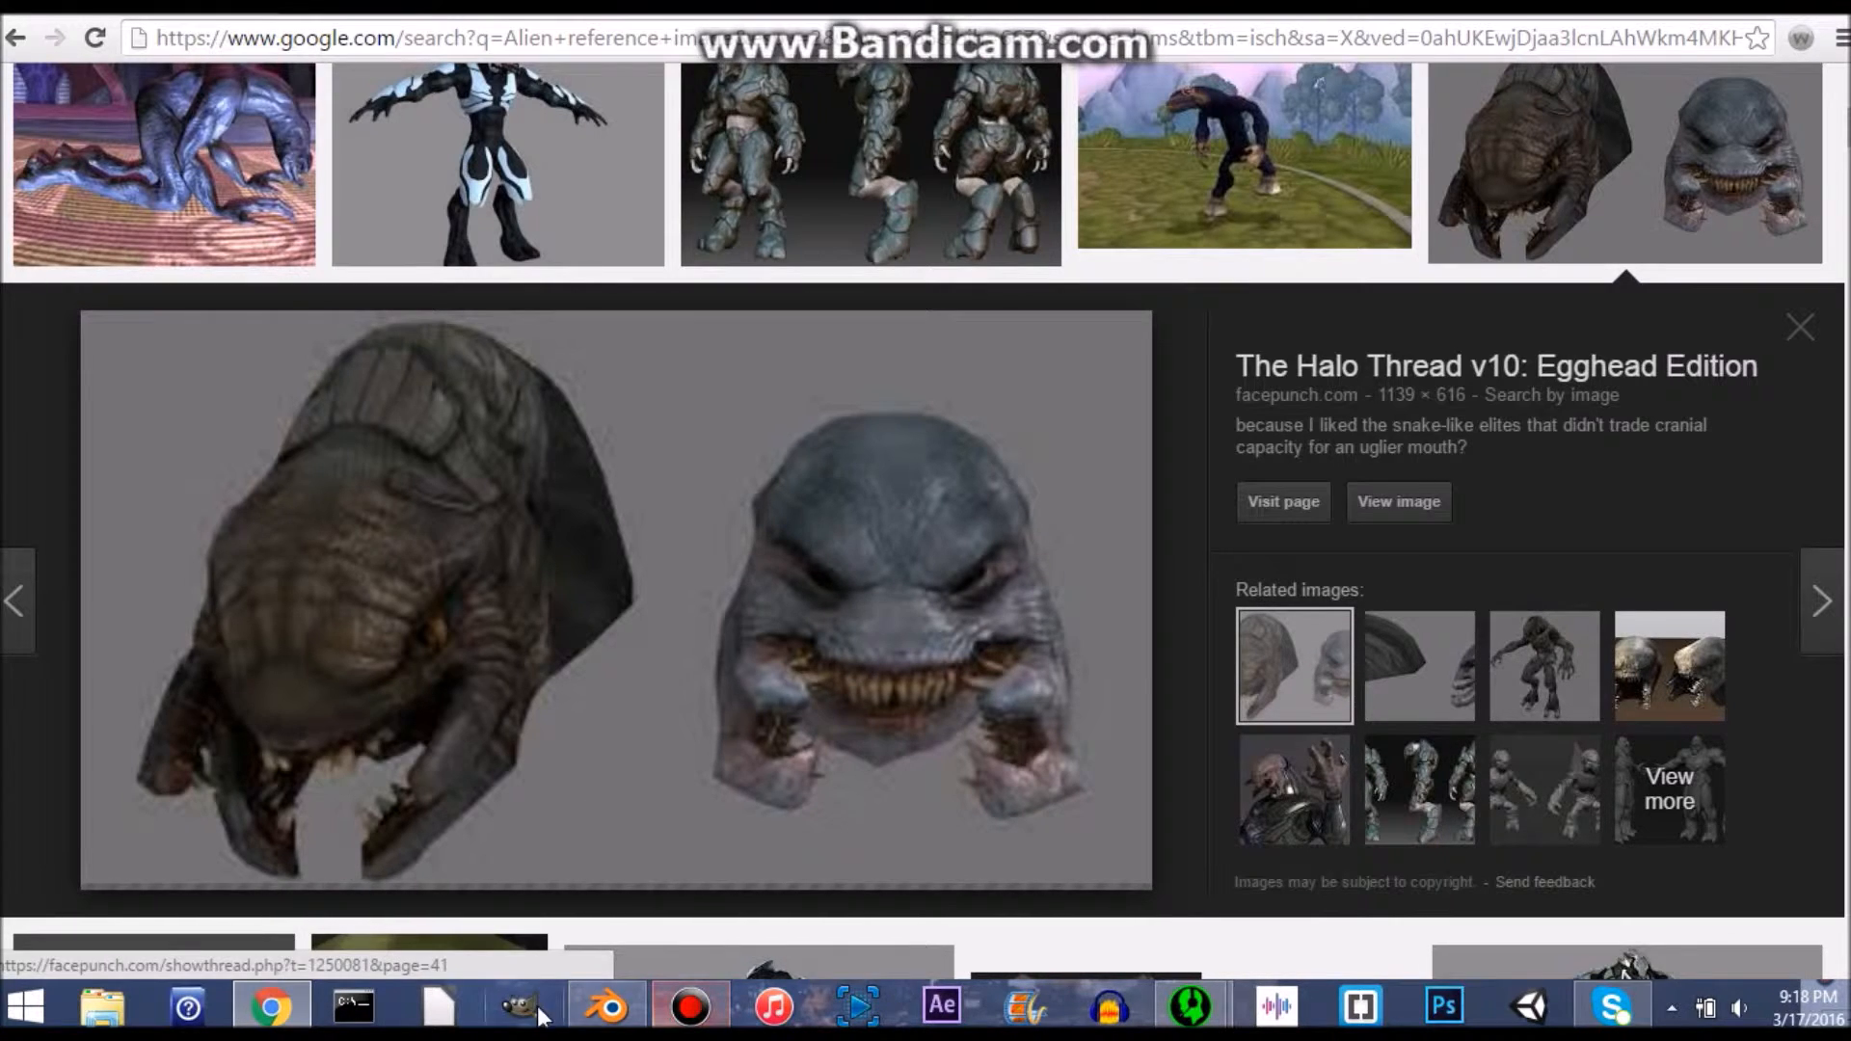
click(608, 1007)
middle_drag(1009, 607, 1031, 657)
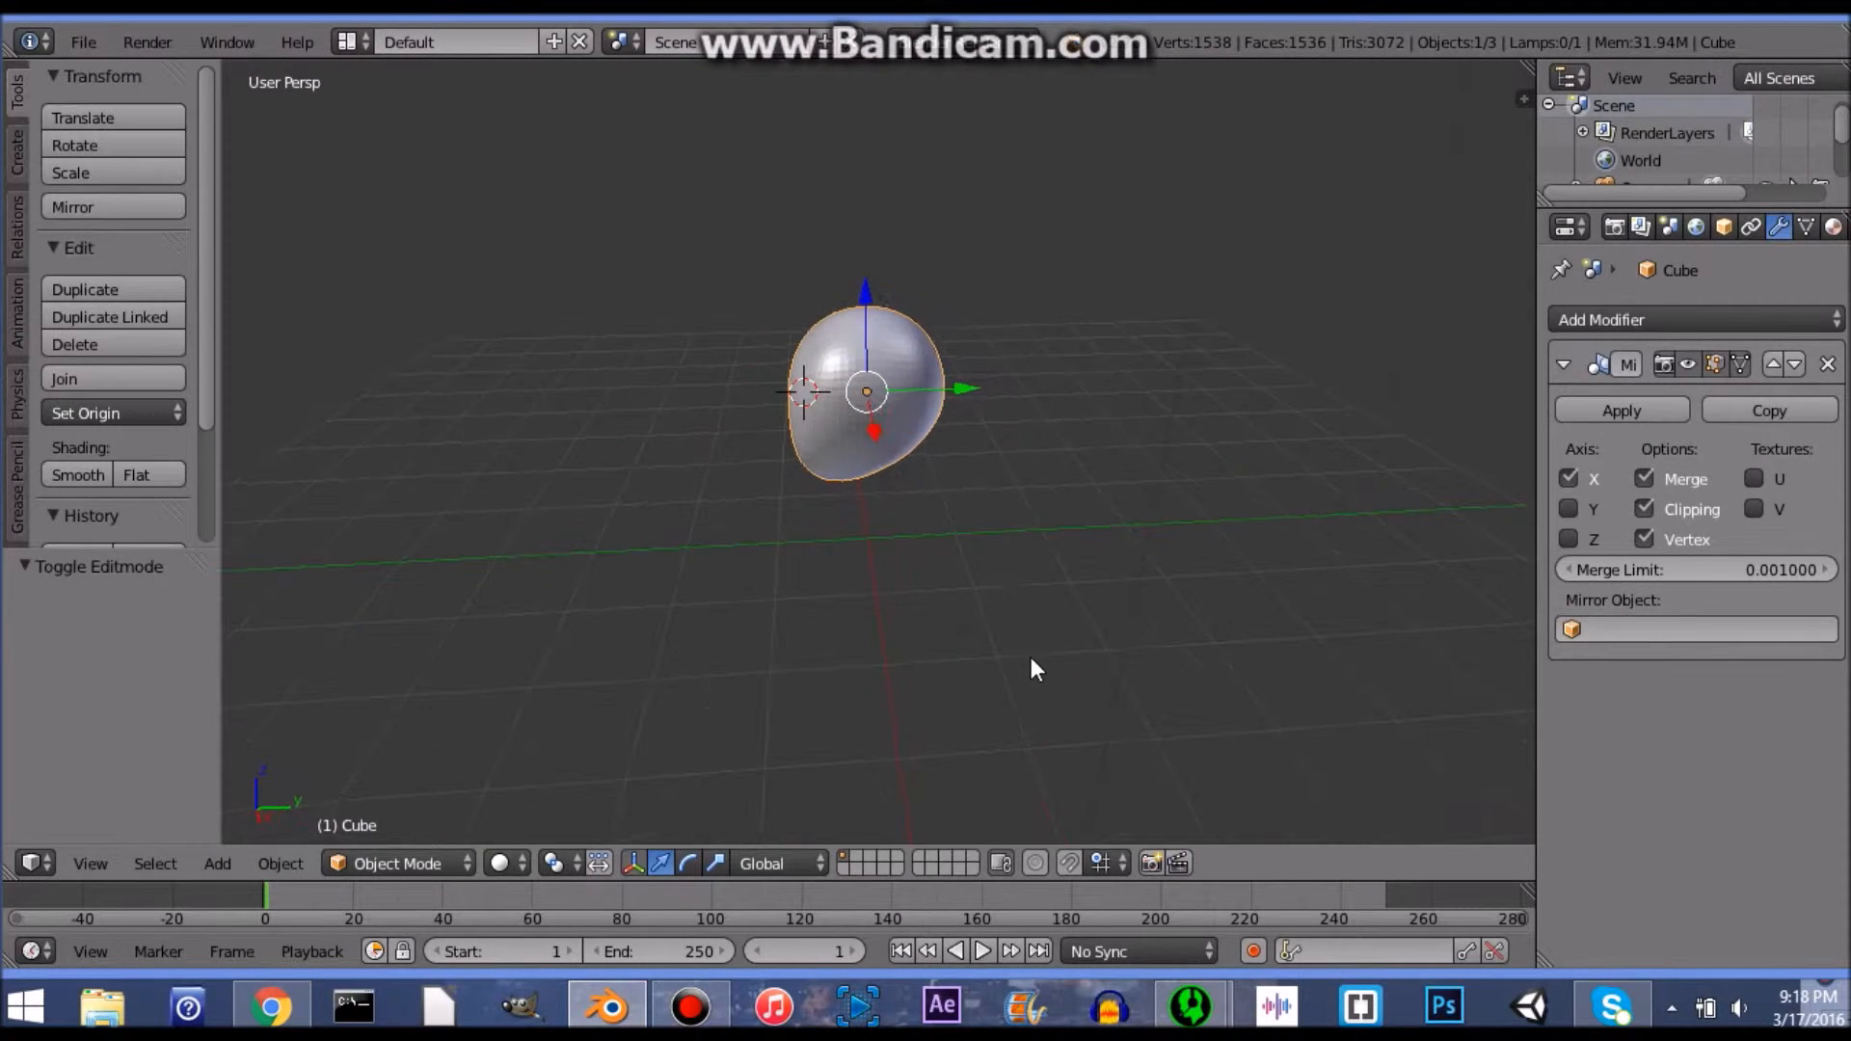
key(alt+Tab)
right_click(910, 691)
key(Escape)
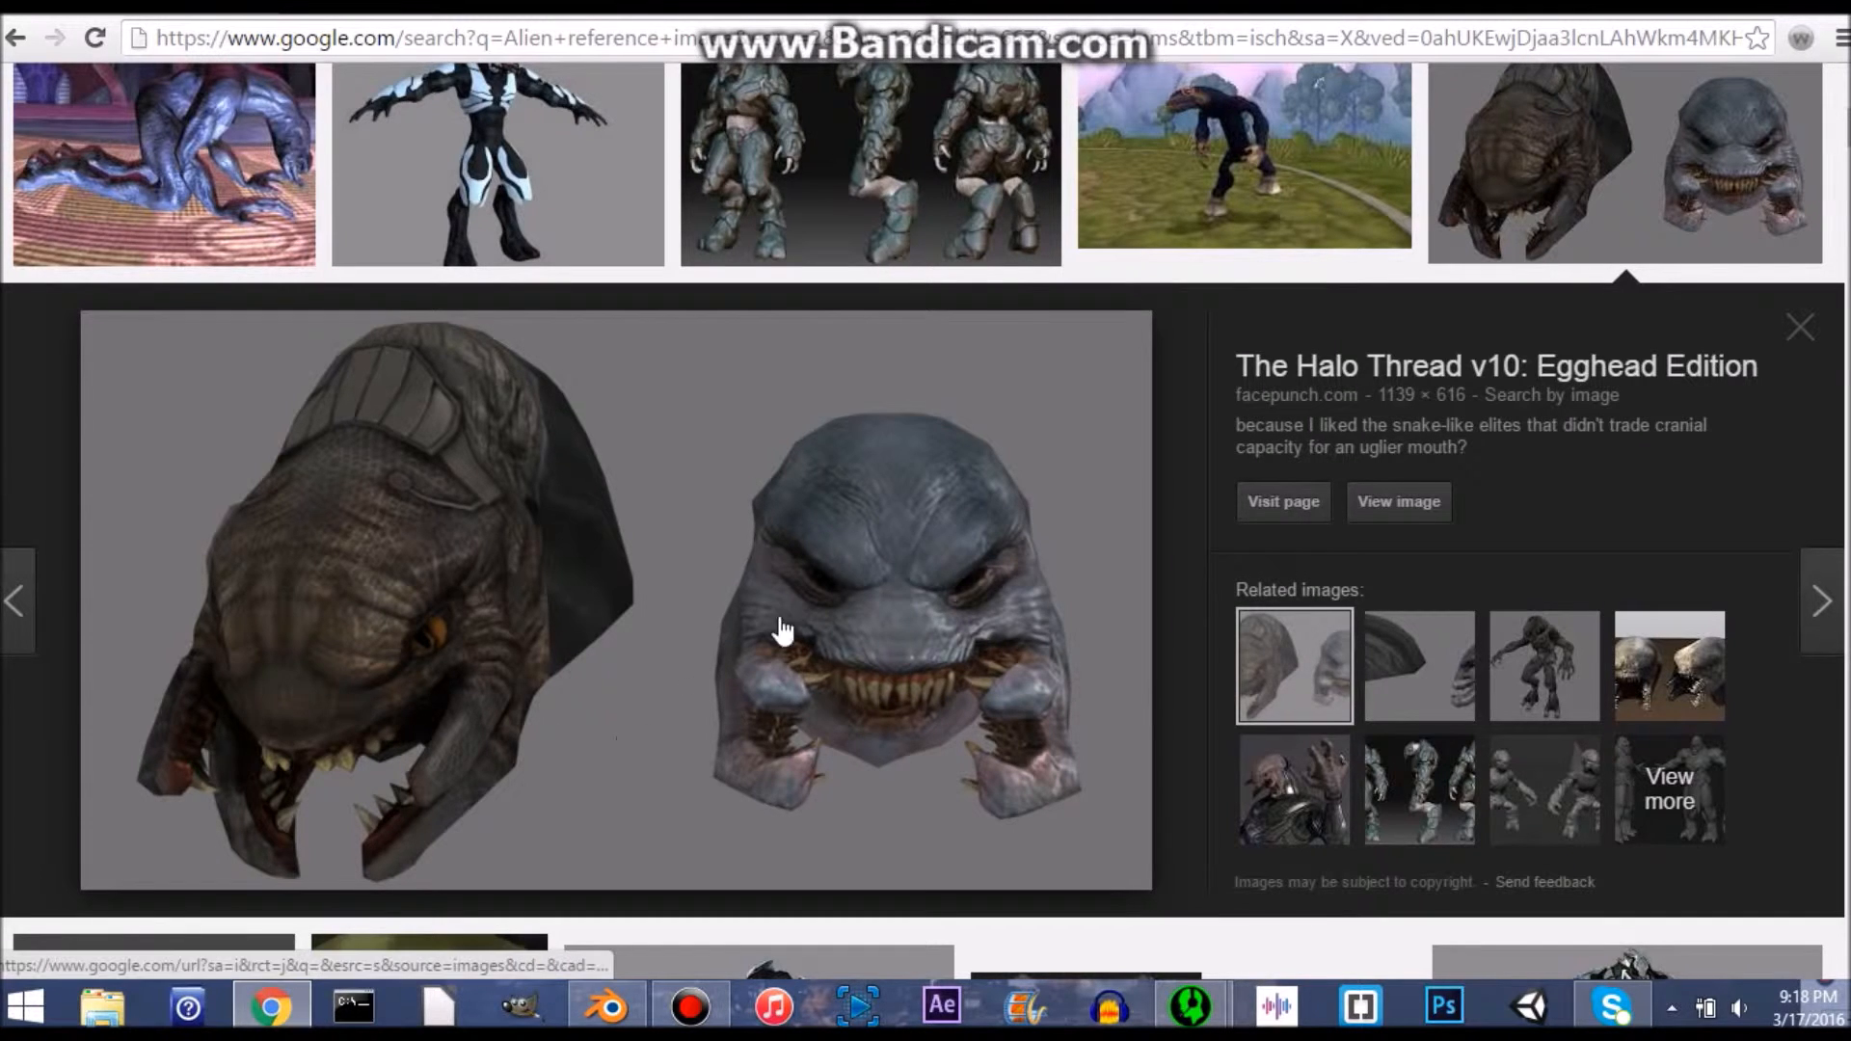
scroll(795, 643, down, 4)
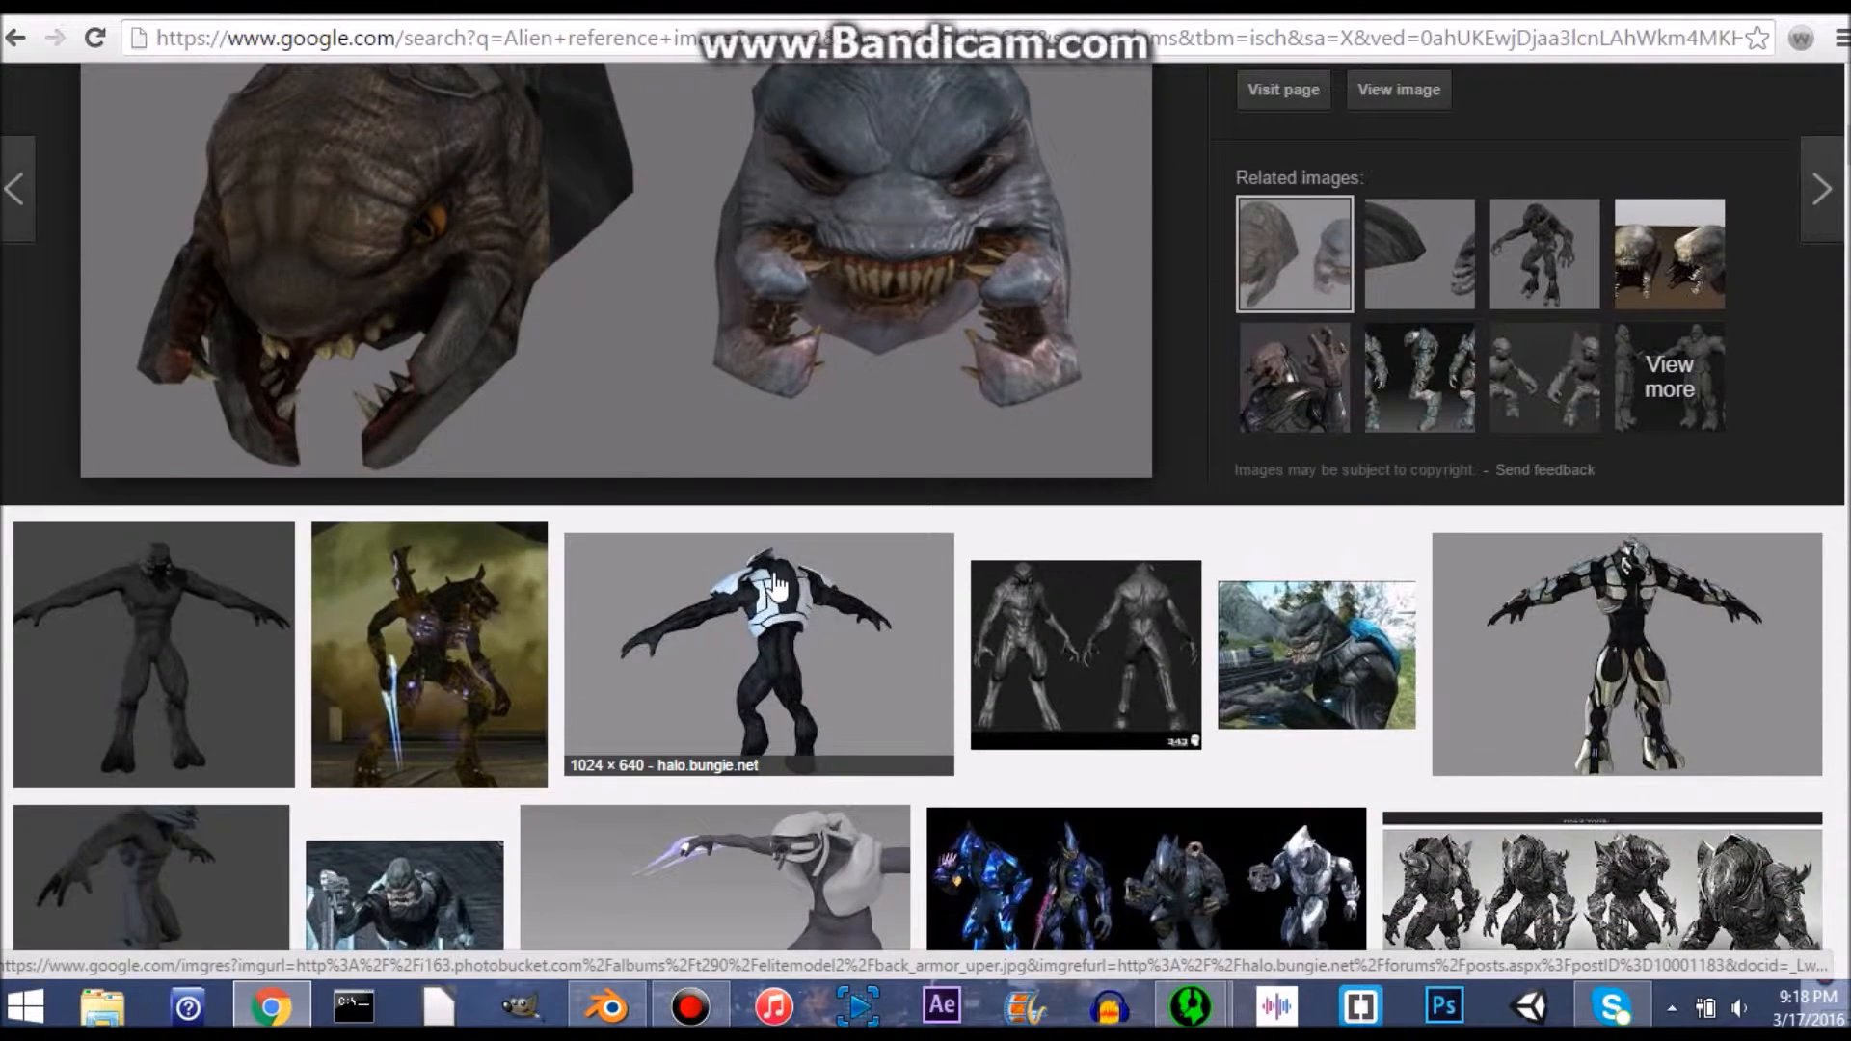
scroll(628, 434, up, 4)
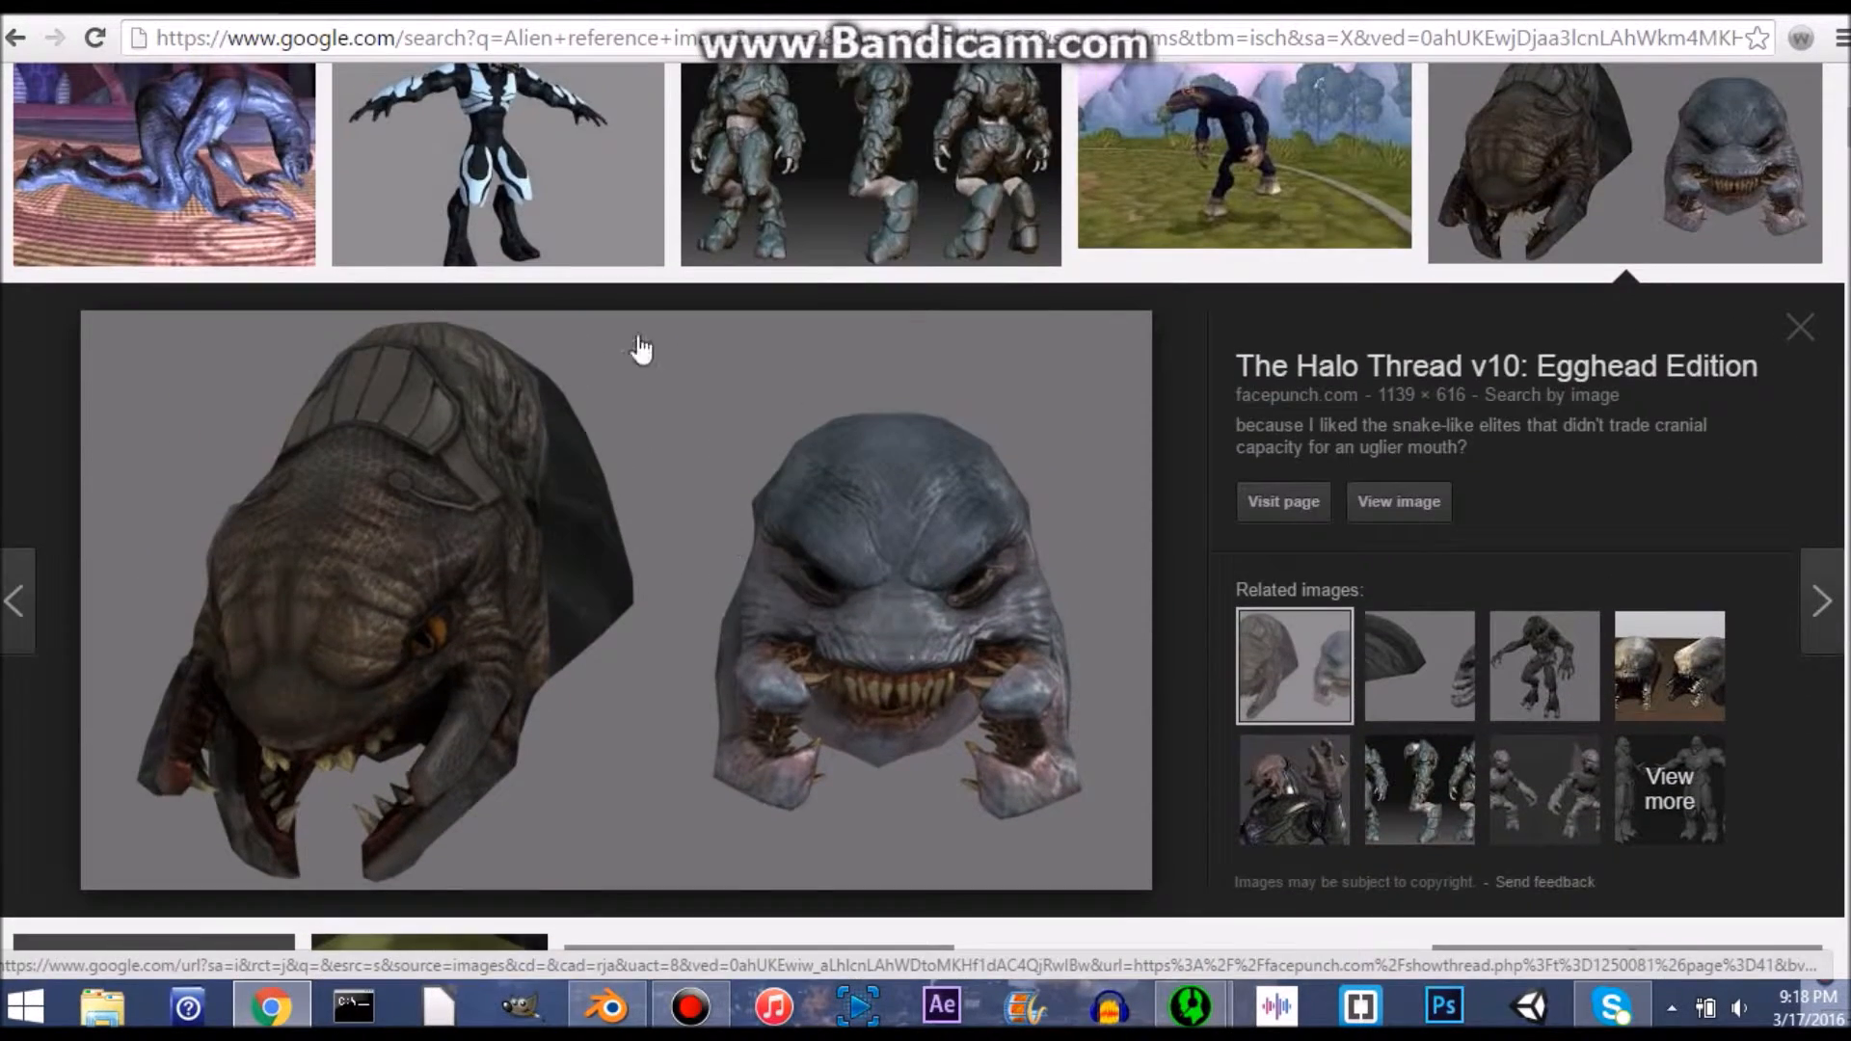
Step: Switch to Blender, hide the tool shelf, and show the 3D view's properties sidebar down to the Background Images settings
key(alt+Tab)
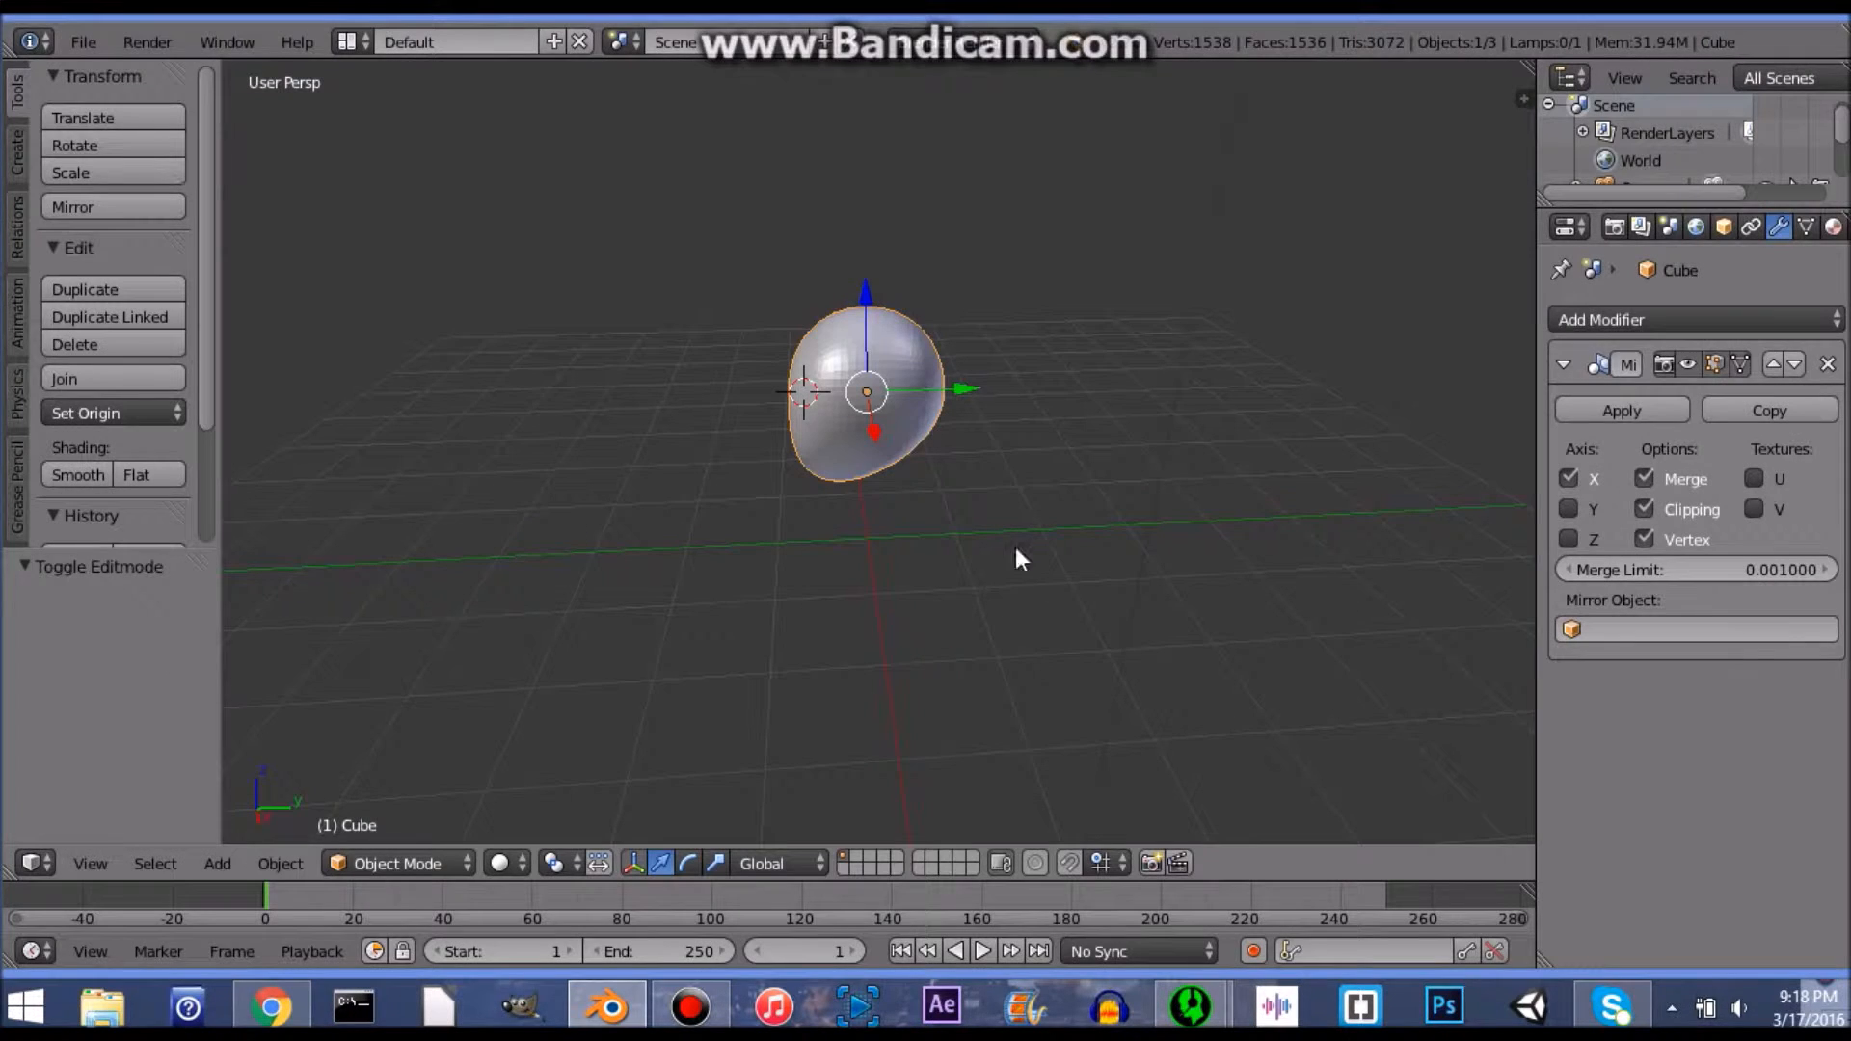
key(t)
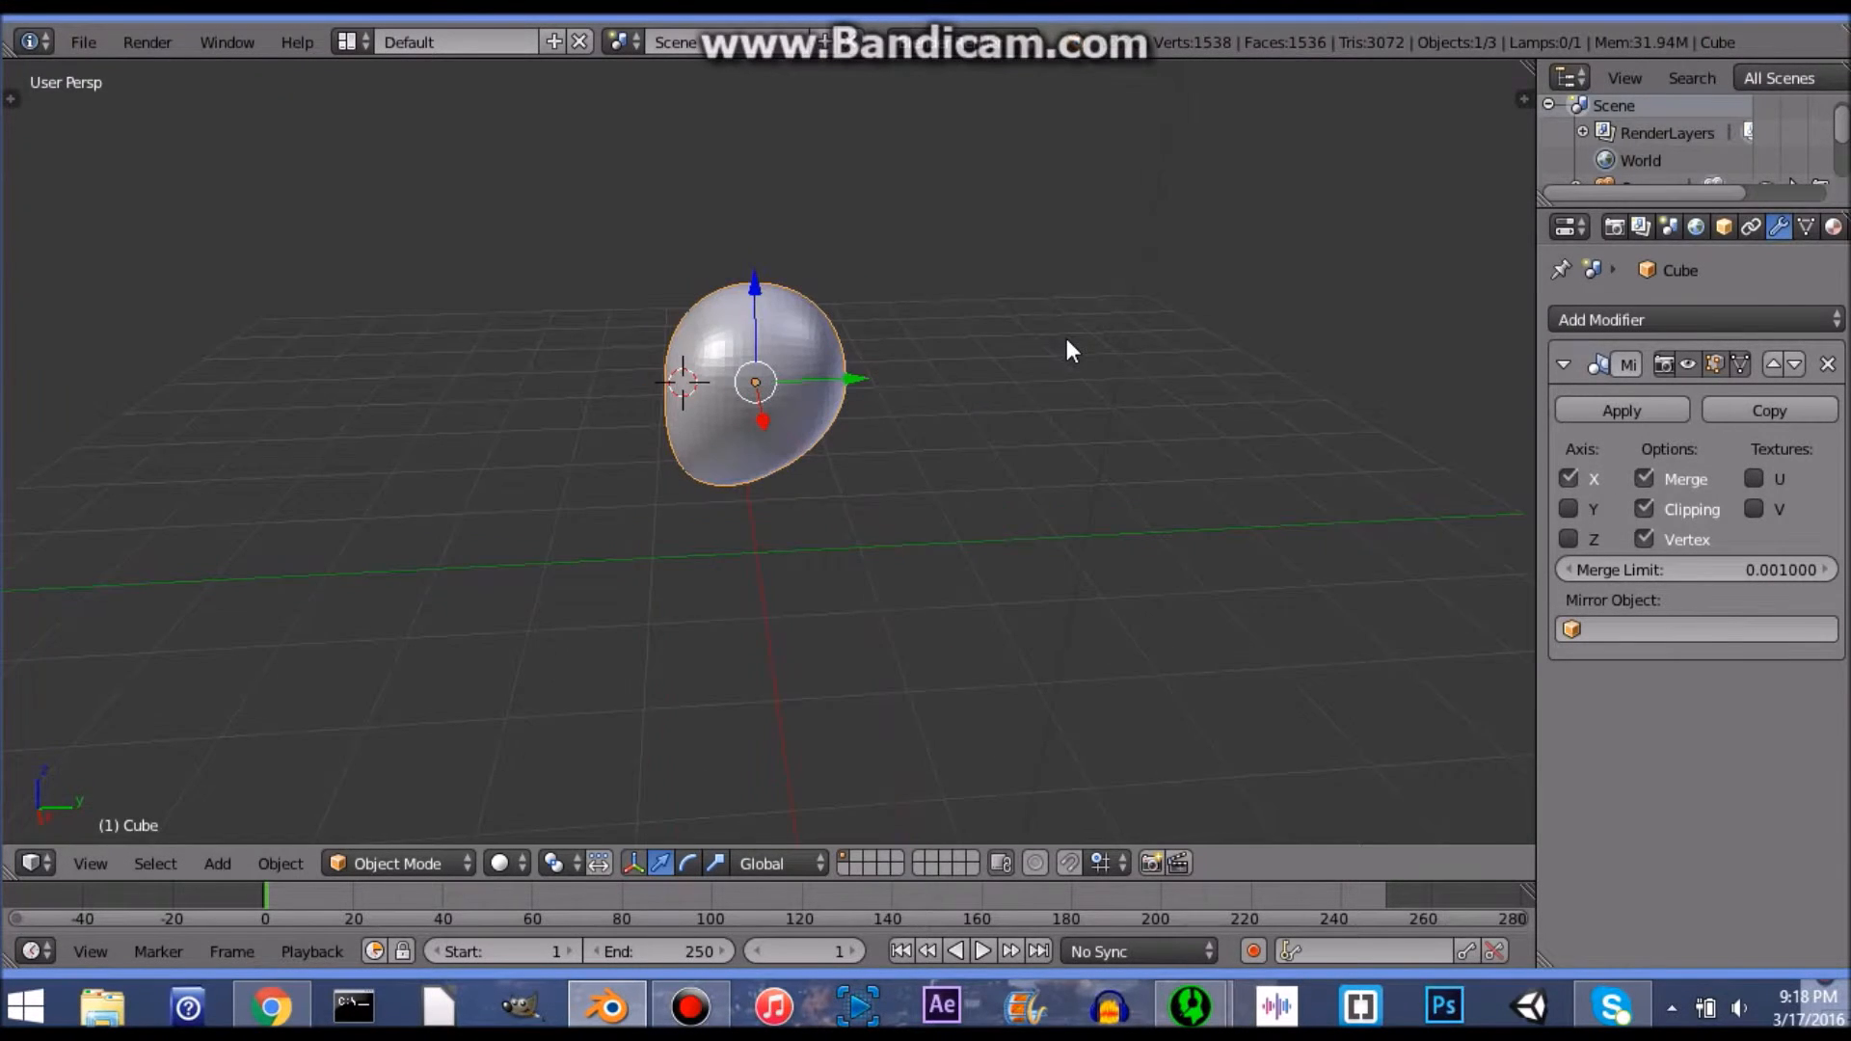
key(n)
scroll(1340, 525, down, 5)
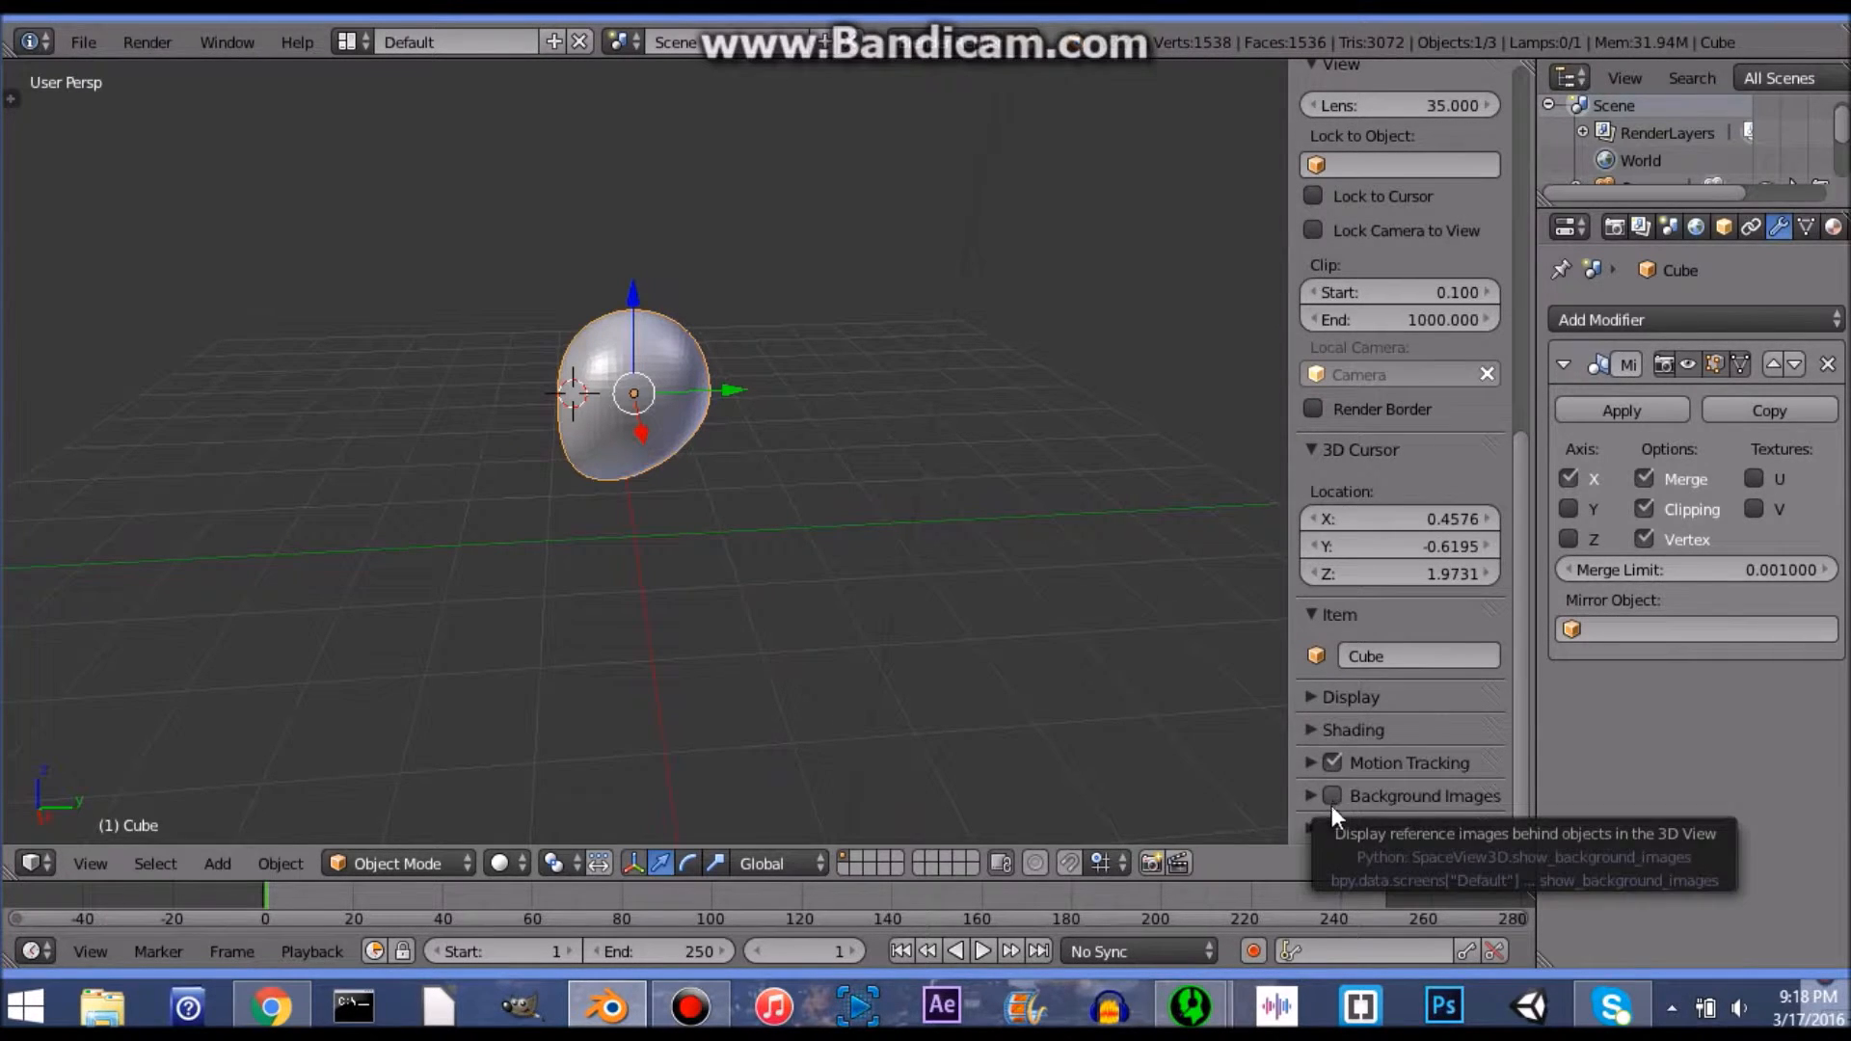
click(1312, 797)
scroll(1335, 792, down, 1)
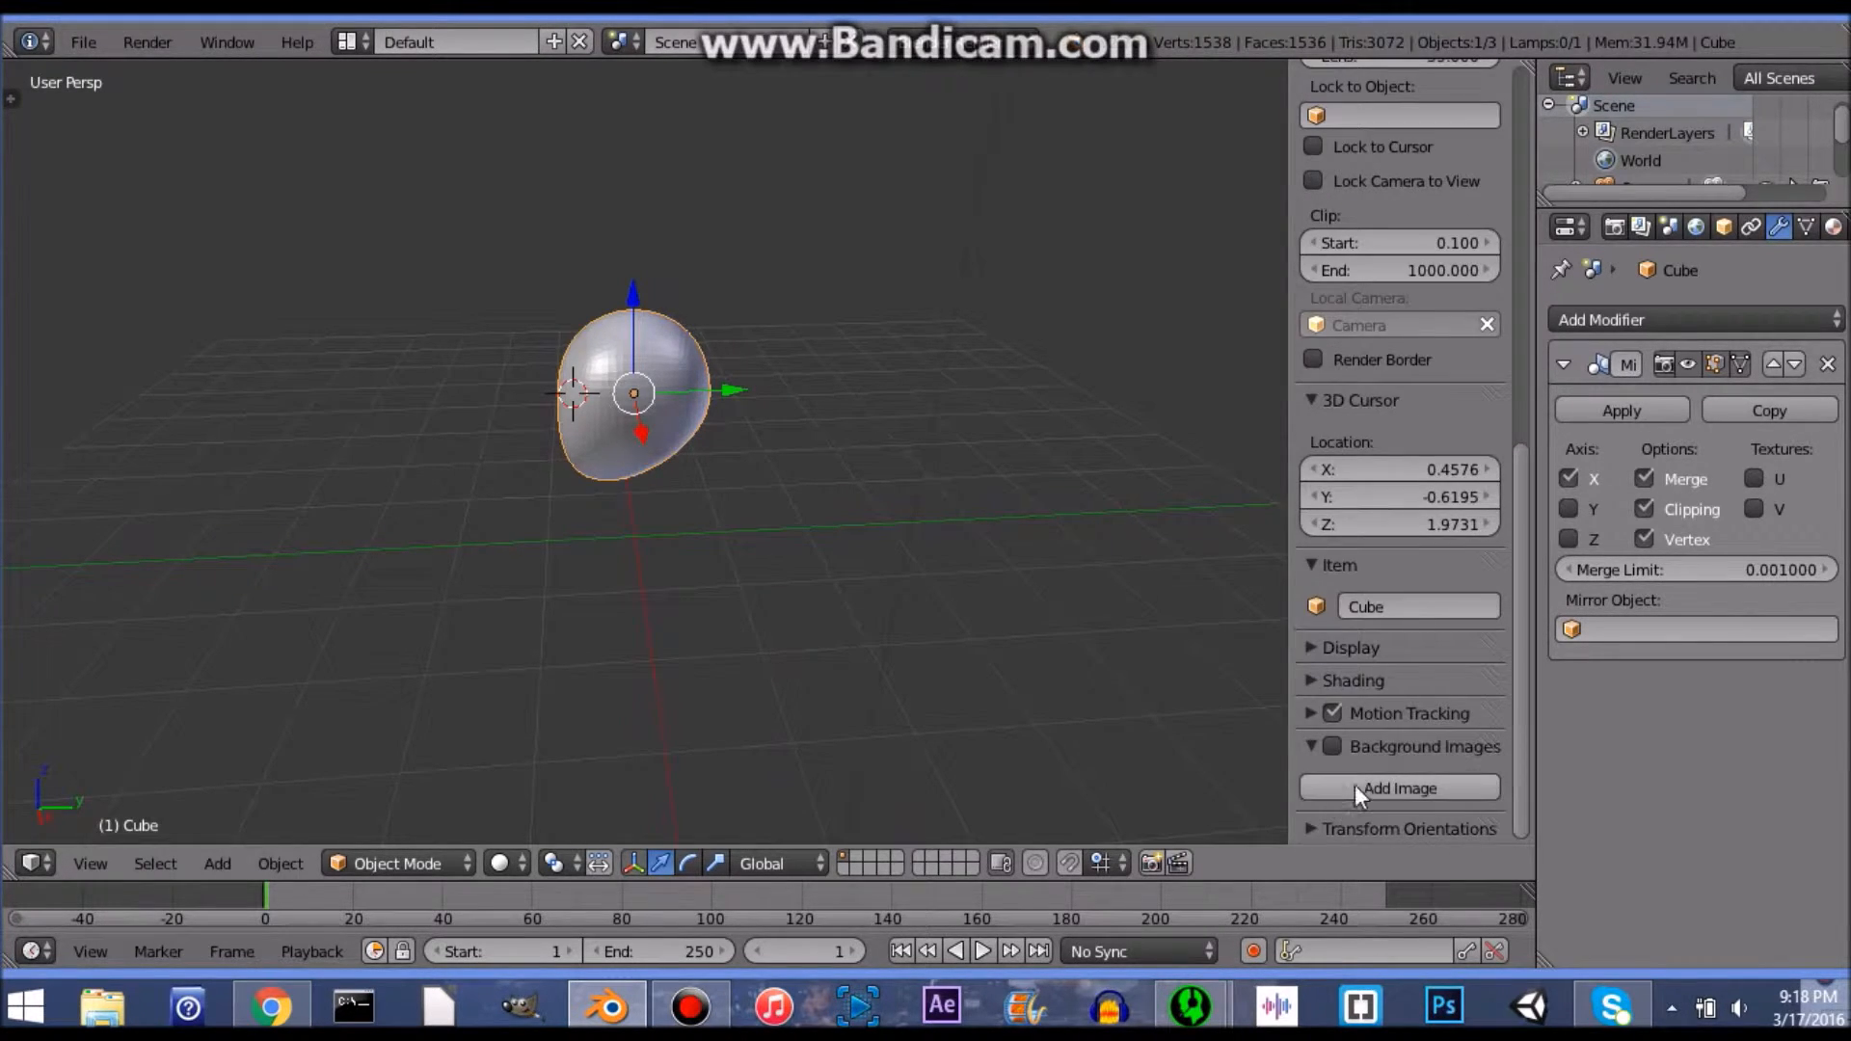
click(1308, 746)
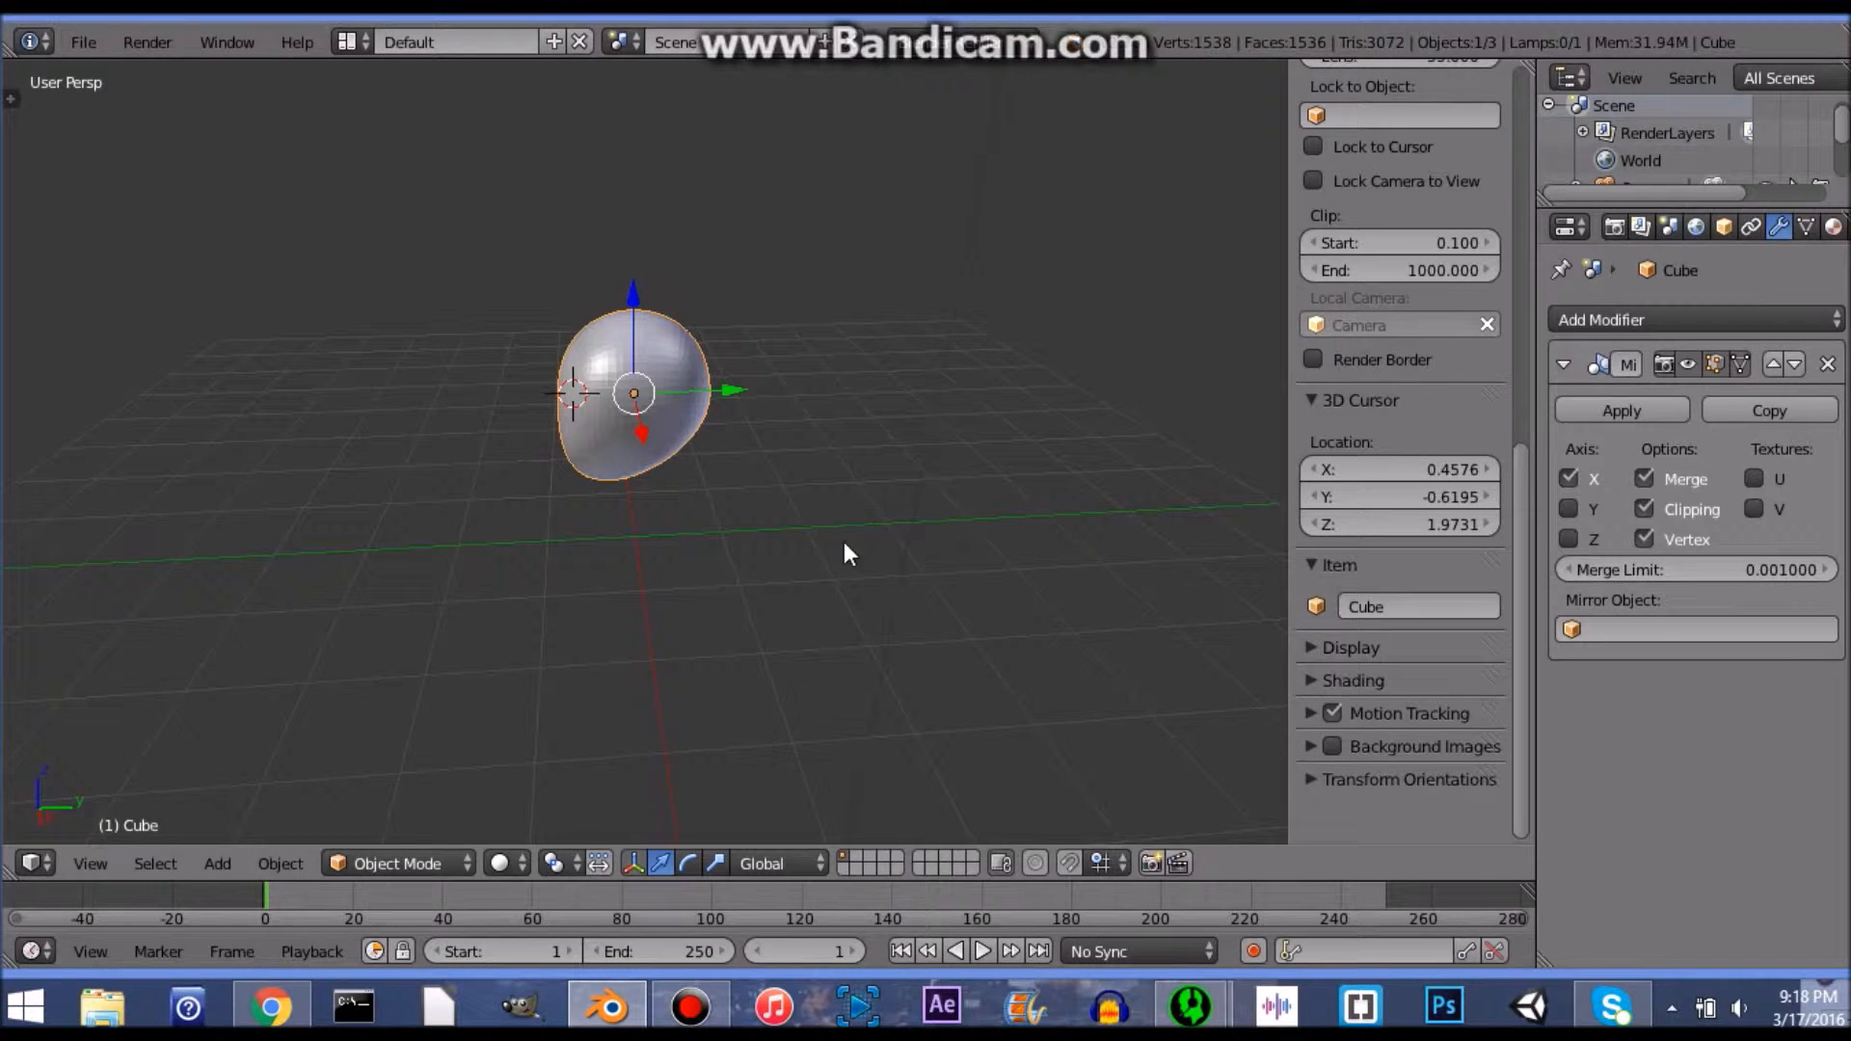
Step: Examine the egg-shaped mesh from the front and side and compare it with the elite head reference in Chrome
middle_drag(518, 547, 765, 495)
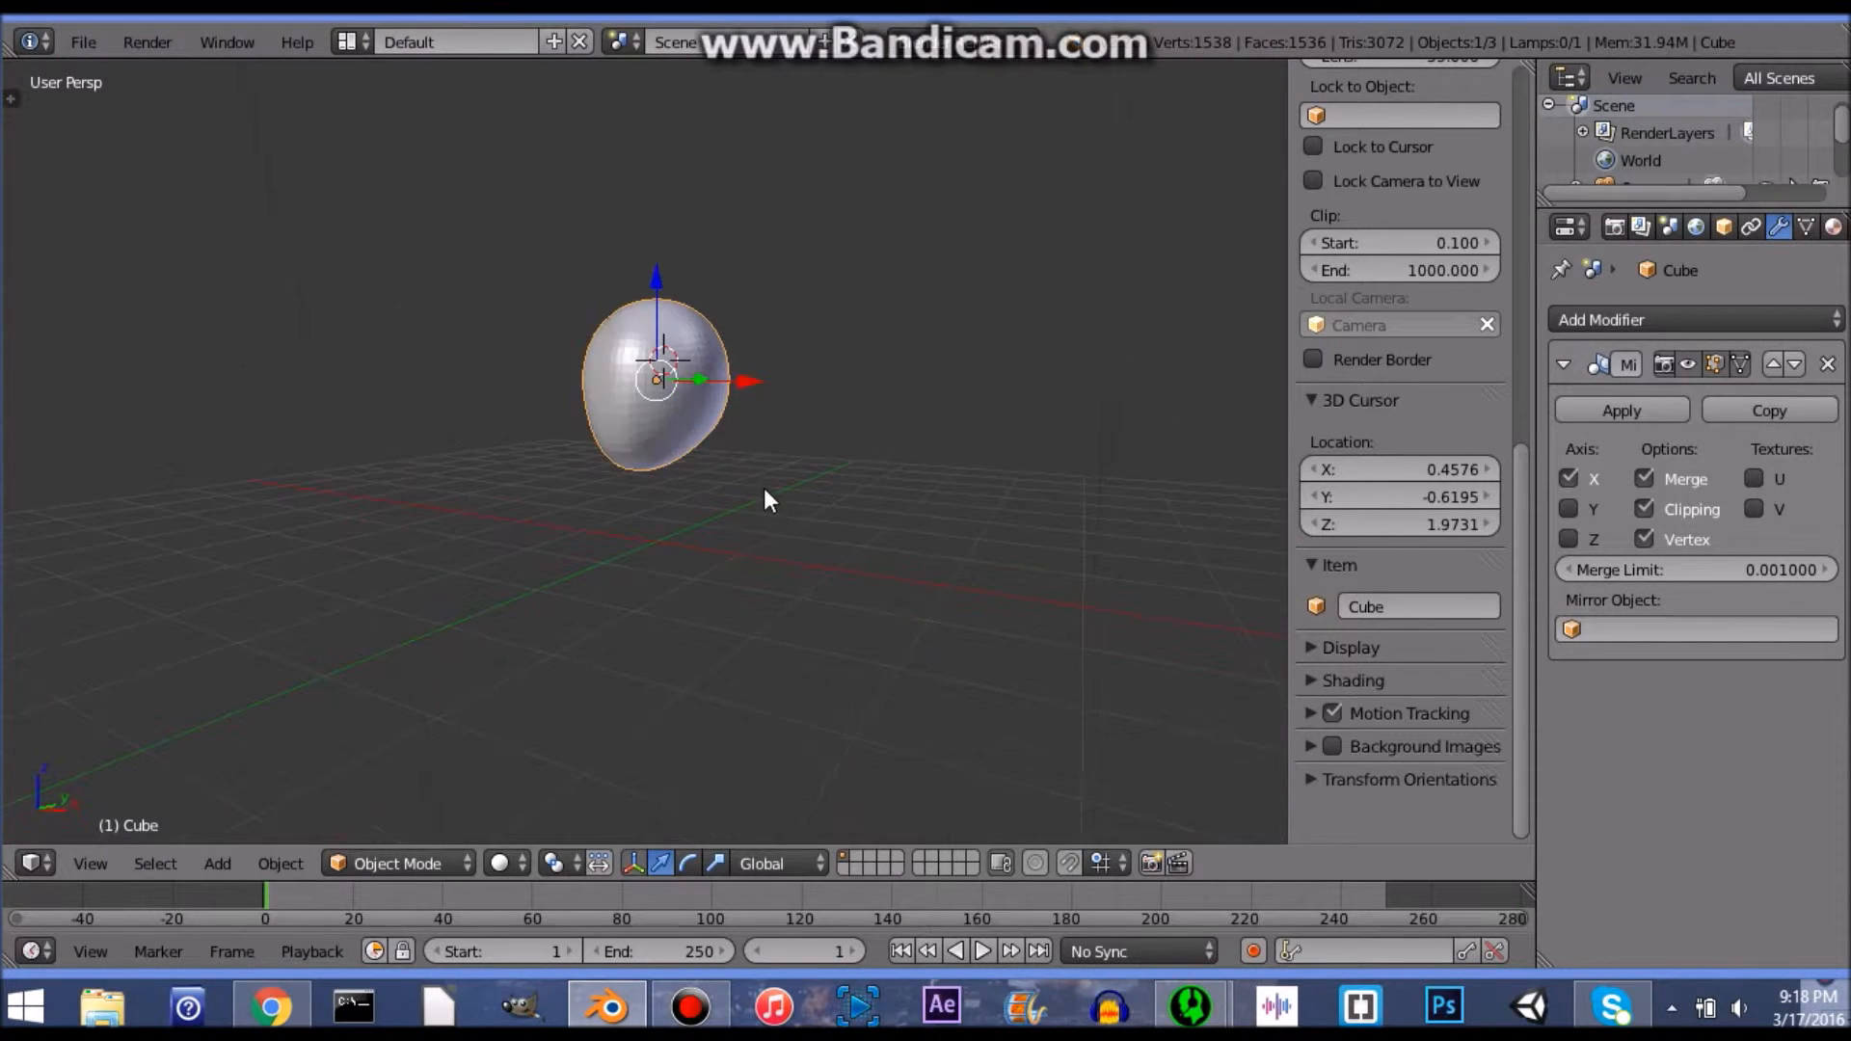
scroll(764, 492, up, 6)
scroll(463, 563, down, 3)
middle_drag(639, 563, 655, 478)
scroll(656, 477, up, 1)
scroll(656, 477, down, 1)
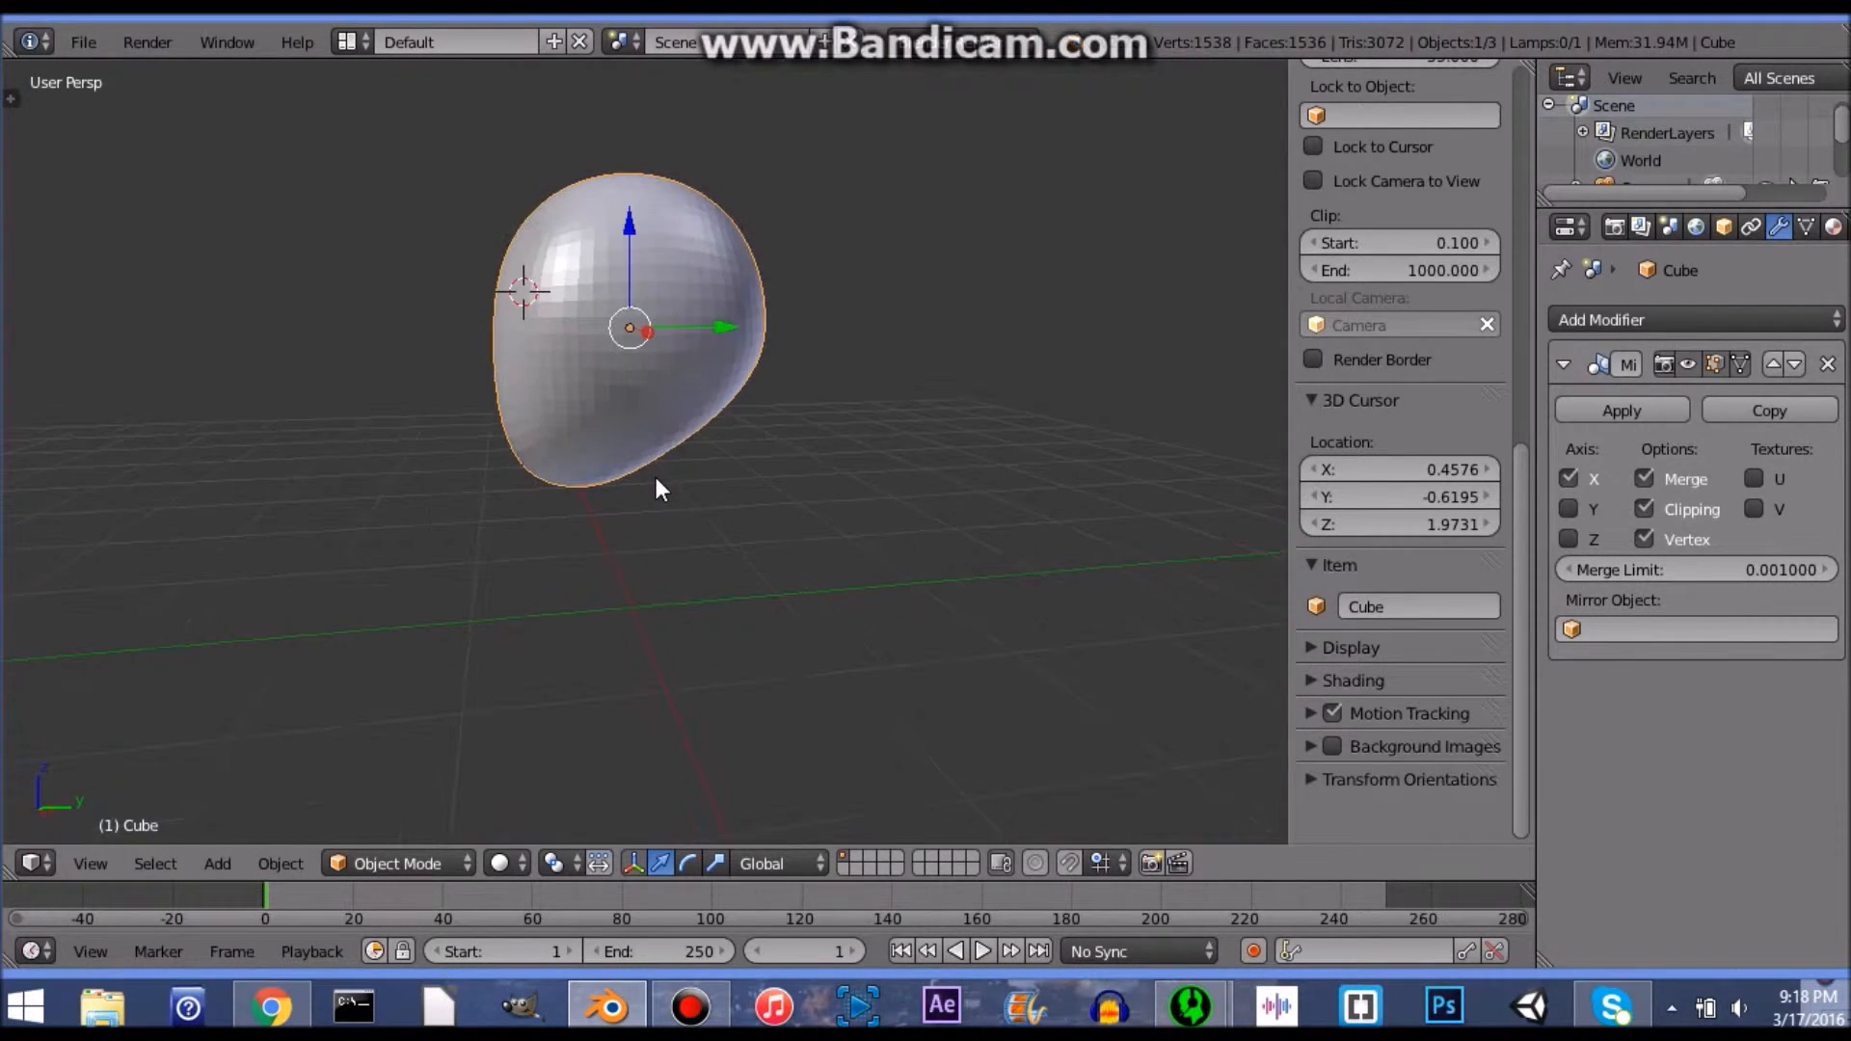
key(alt+Tab)
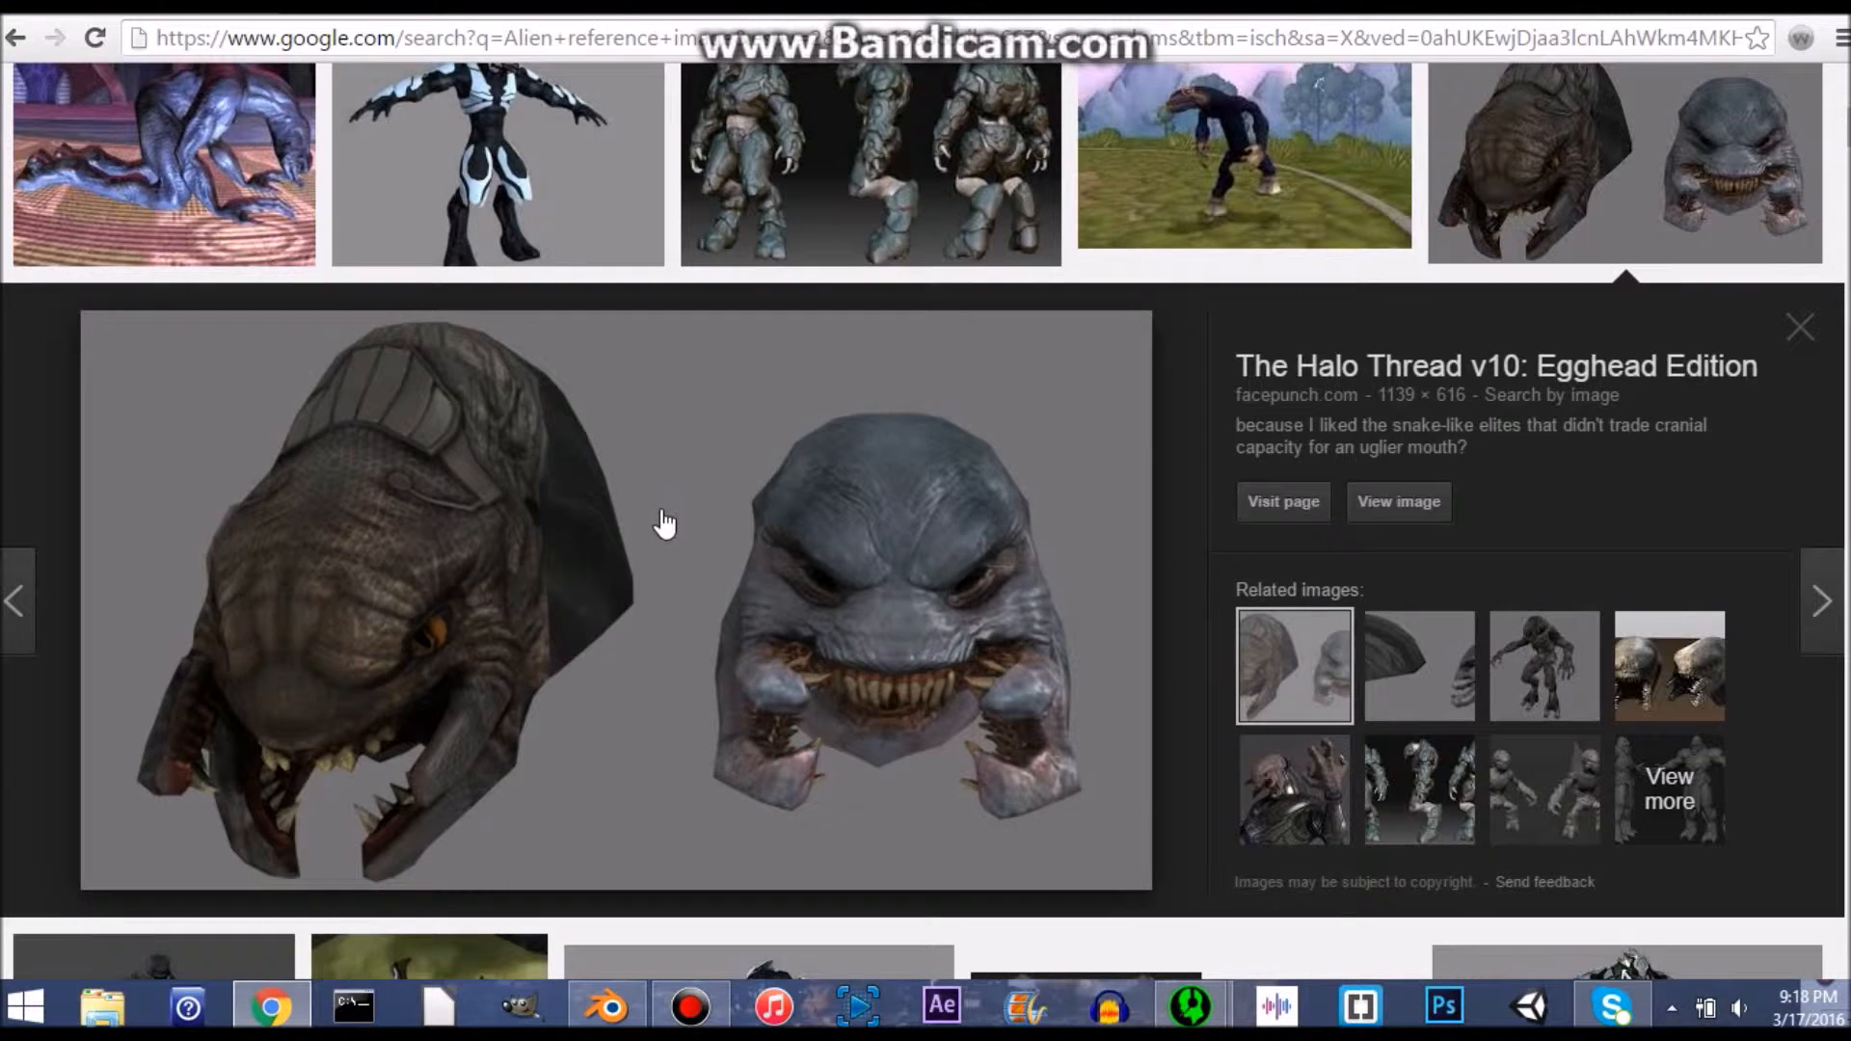
key(alt+Tab)
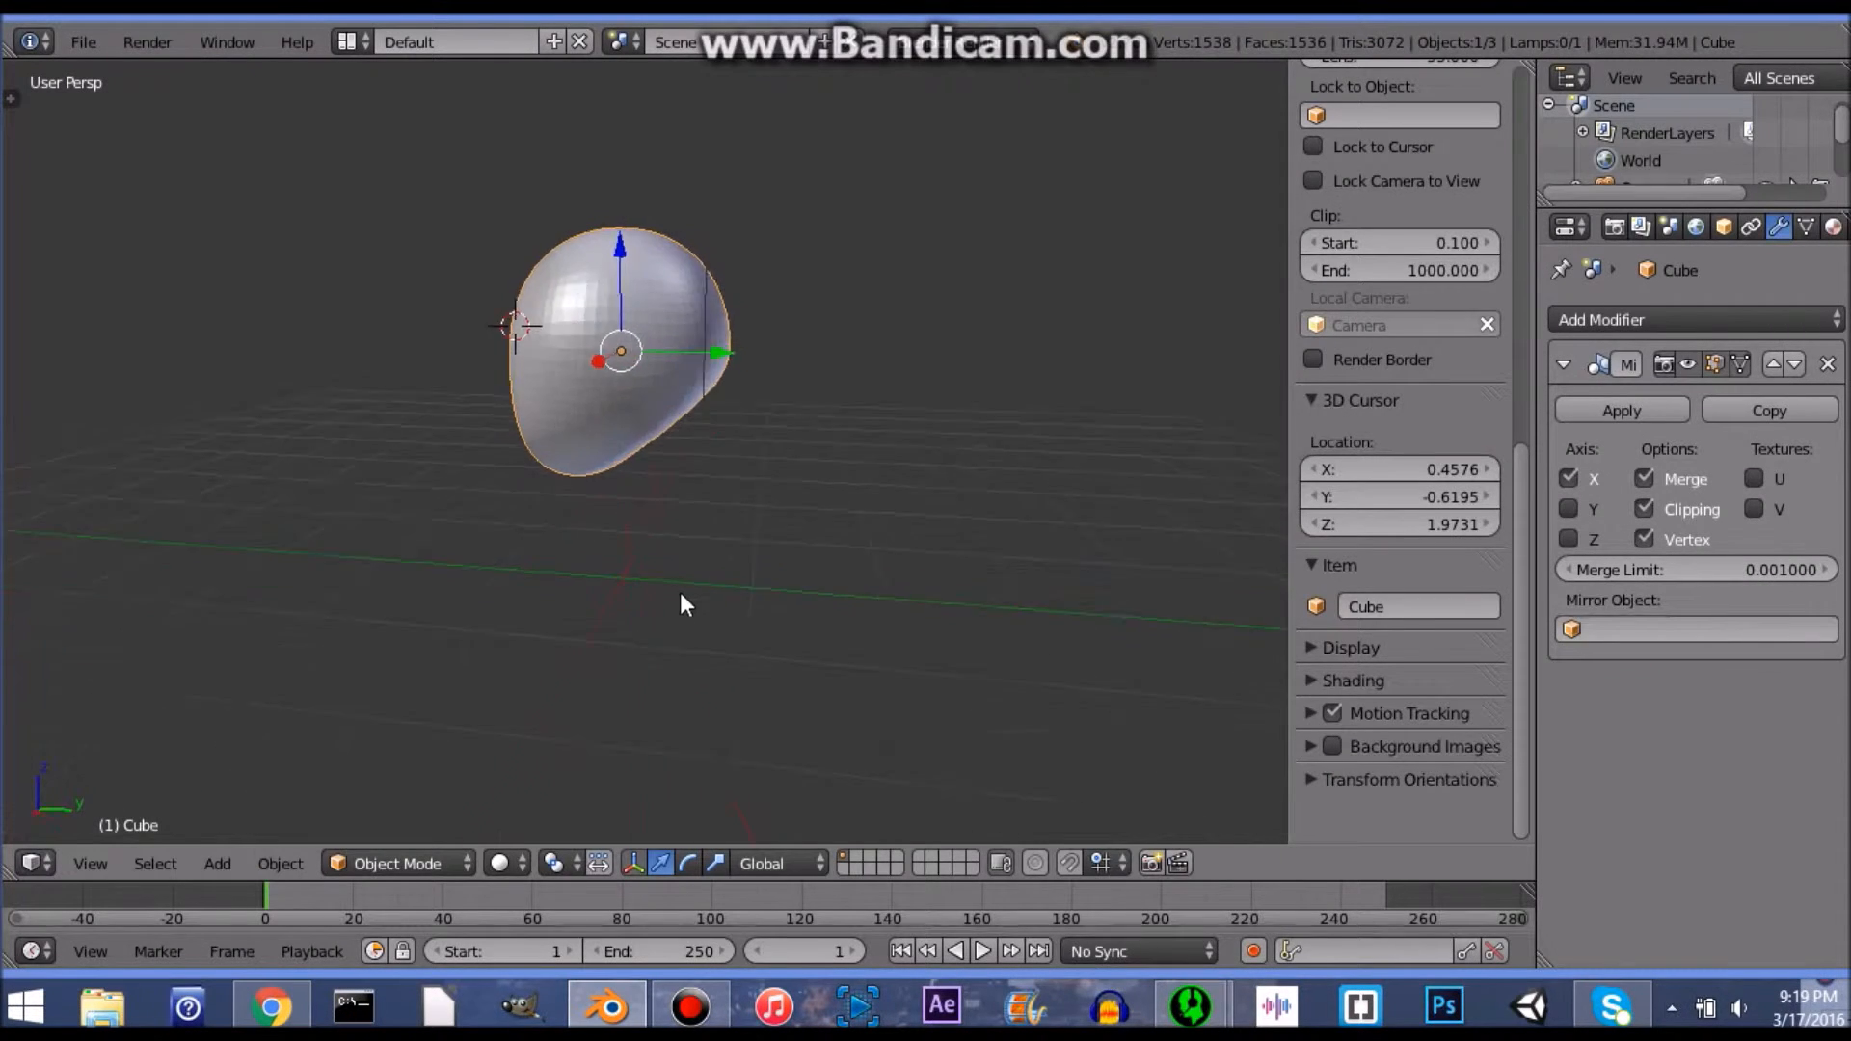
Step: Enter Edit Mode on the mesh and try to move the selected bottom vertex with proportional editing
key(Tab)
scroll(594, 467, up, 8)
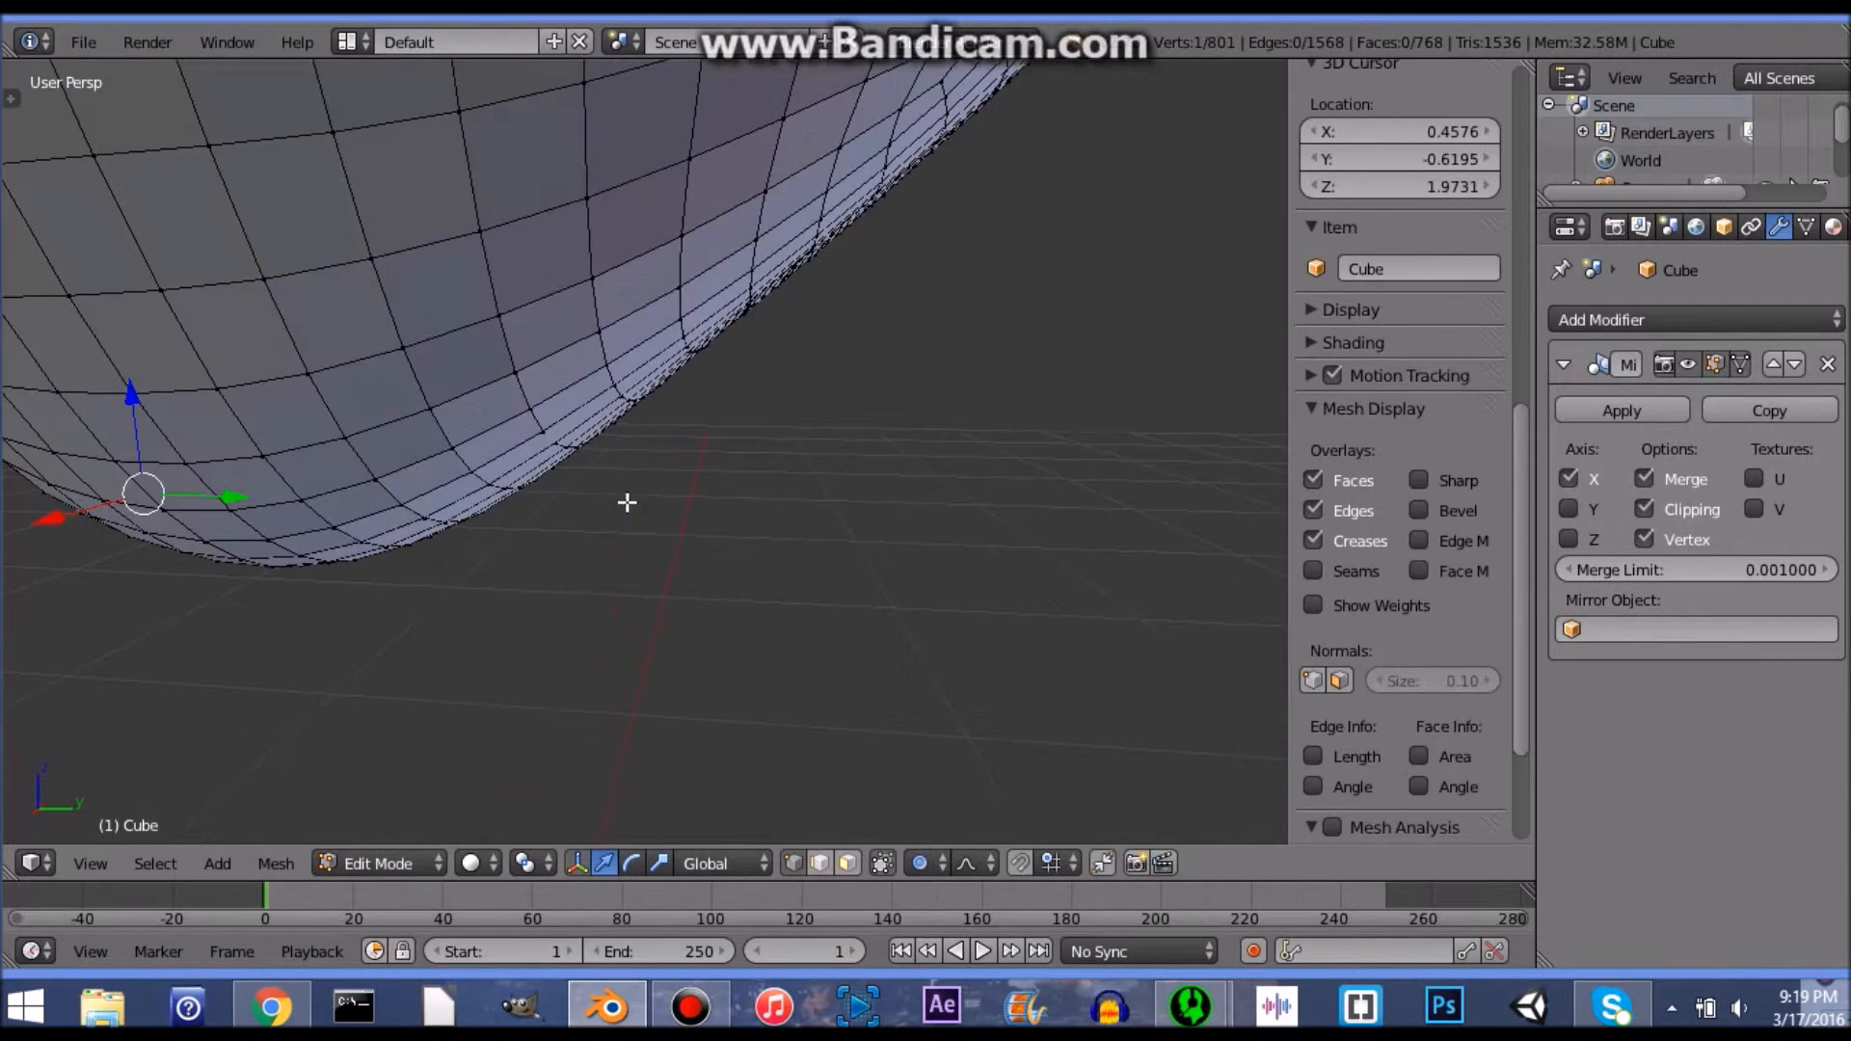
scroll(396, 628, down, 6)
middle_drag(524, 604, 627, 573)
key(g)
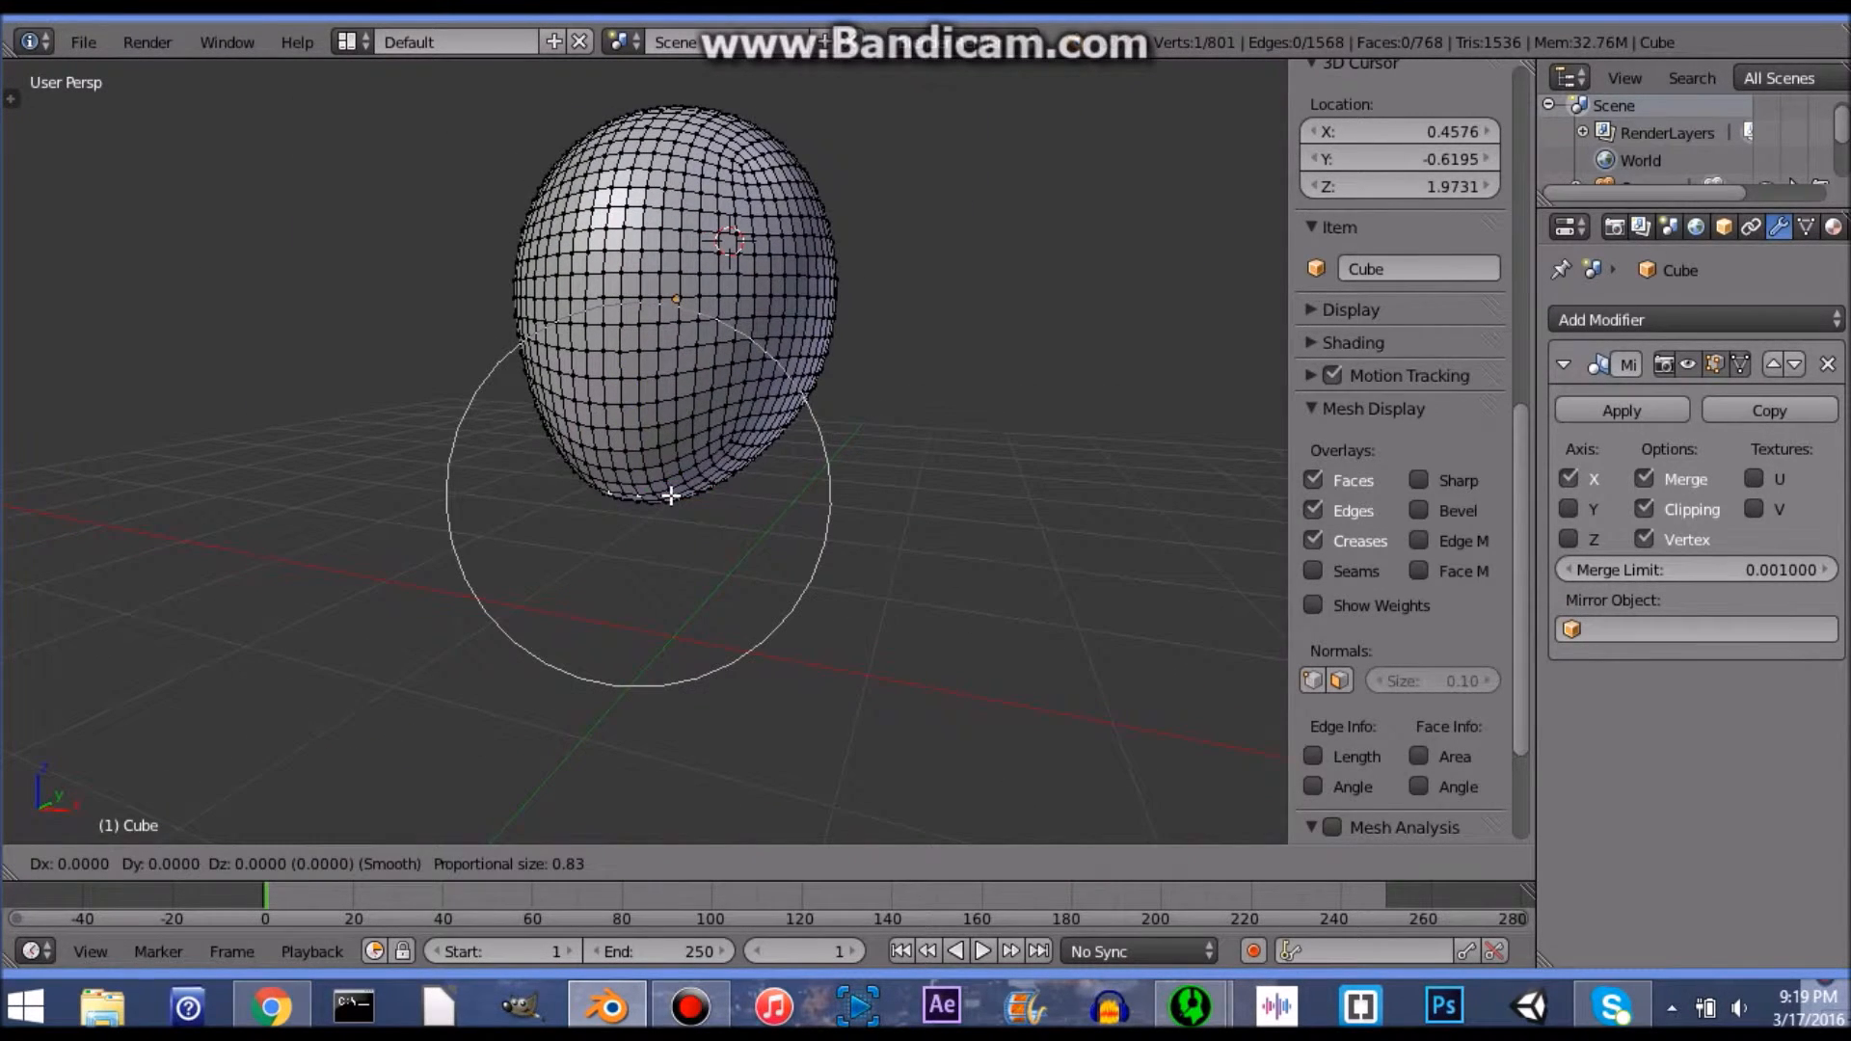
right_click(652, 447)
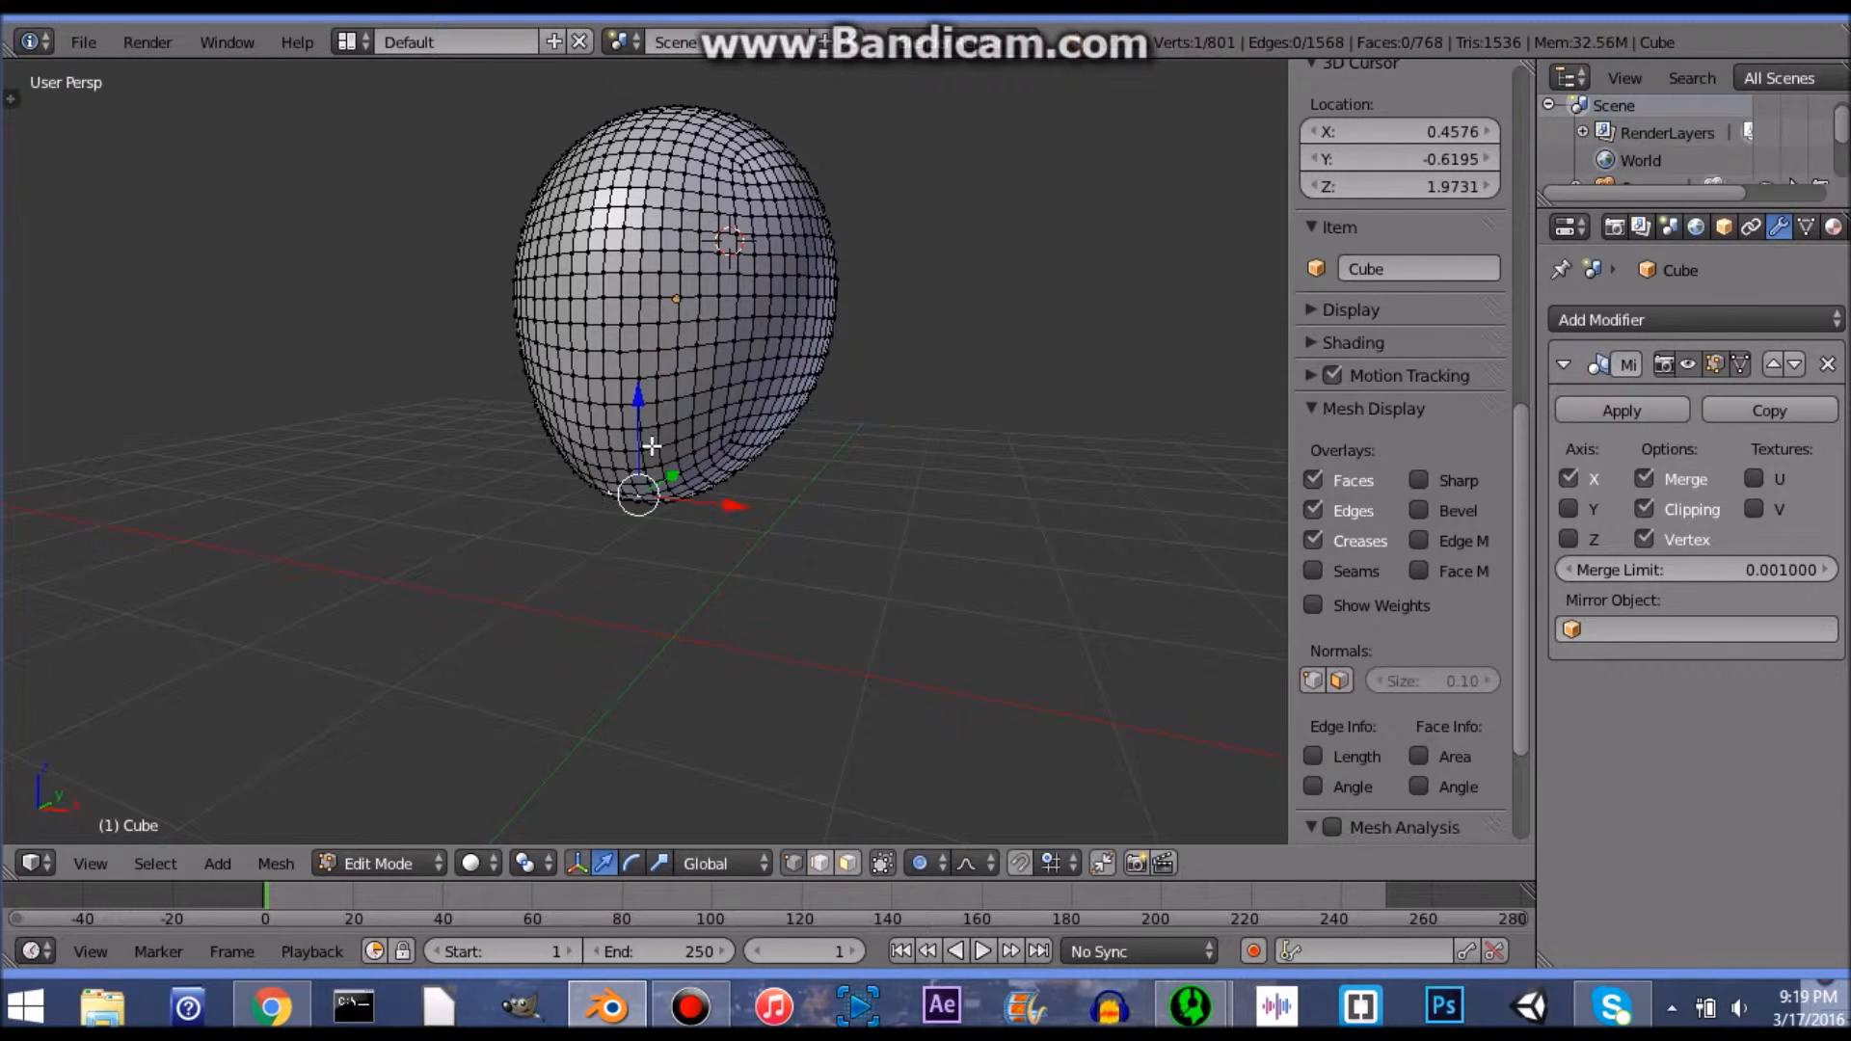
Step: Box-select the lower part of the mesh and move it up about 0.30 along Z with smooth proportional editing
middle_drag(590, 533, 418, 463)
key(b)
drag(279, 282, 1047, 596)
key(g)
key(z)
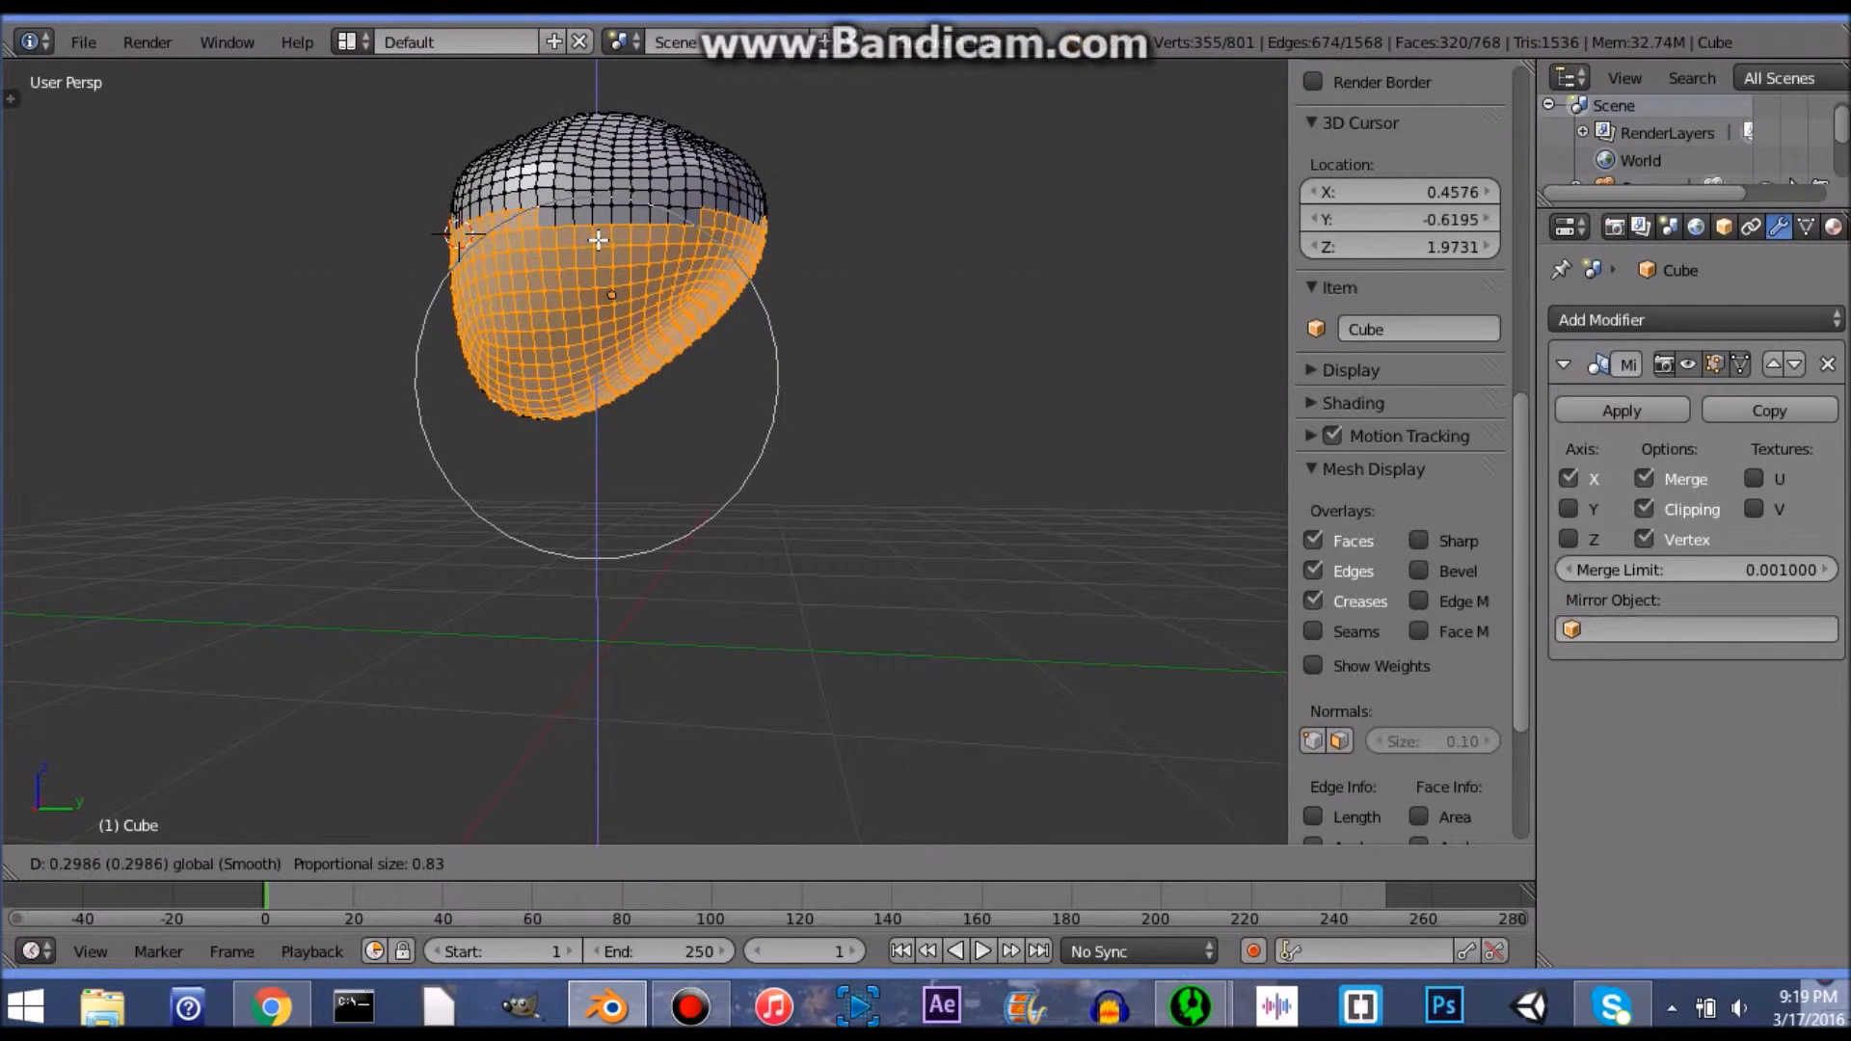
click(597, 237)
Step: Compare the reshaped lower head with the elite head reference in Chrome and return to the mesh in Blender
middle_drag(749, 475, 971, 541)
key(alt+Tab)
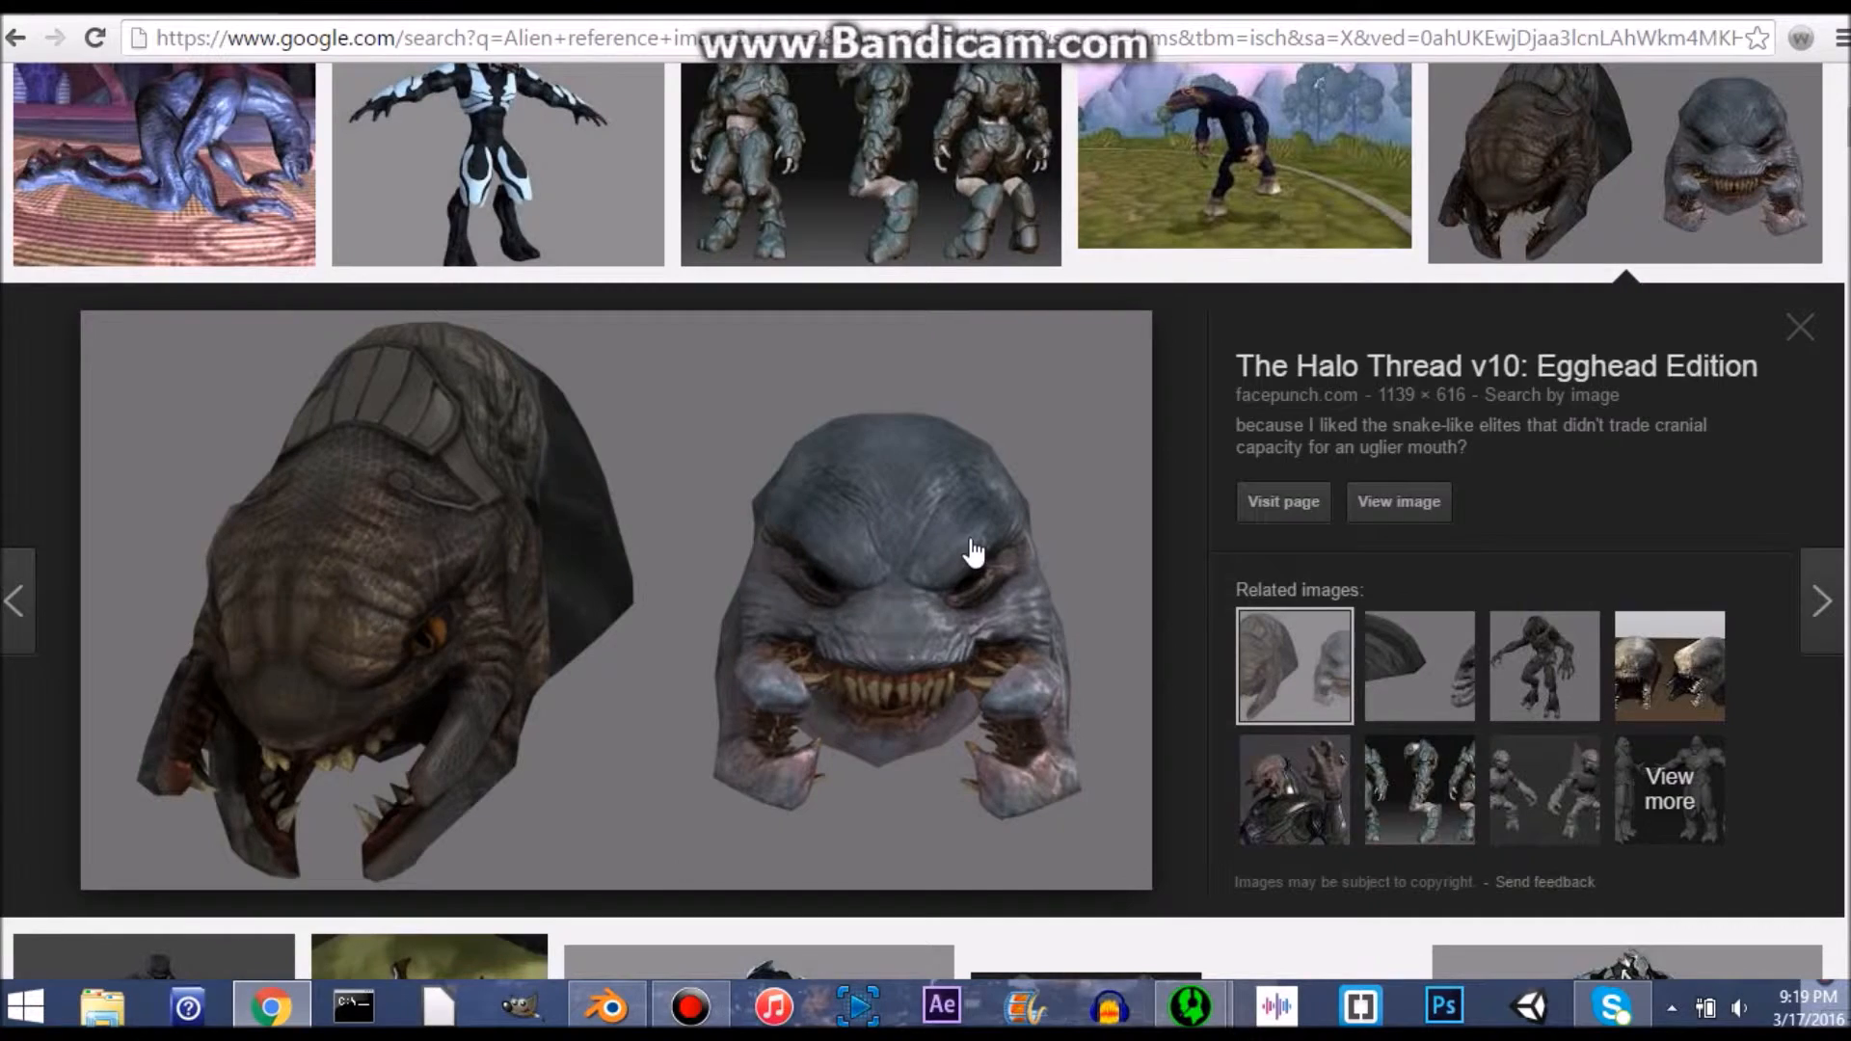
key(alt+Tab)
middle_drag(971, 537, 877, 550)
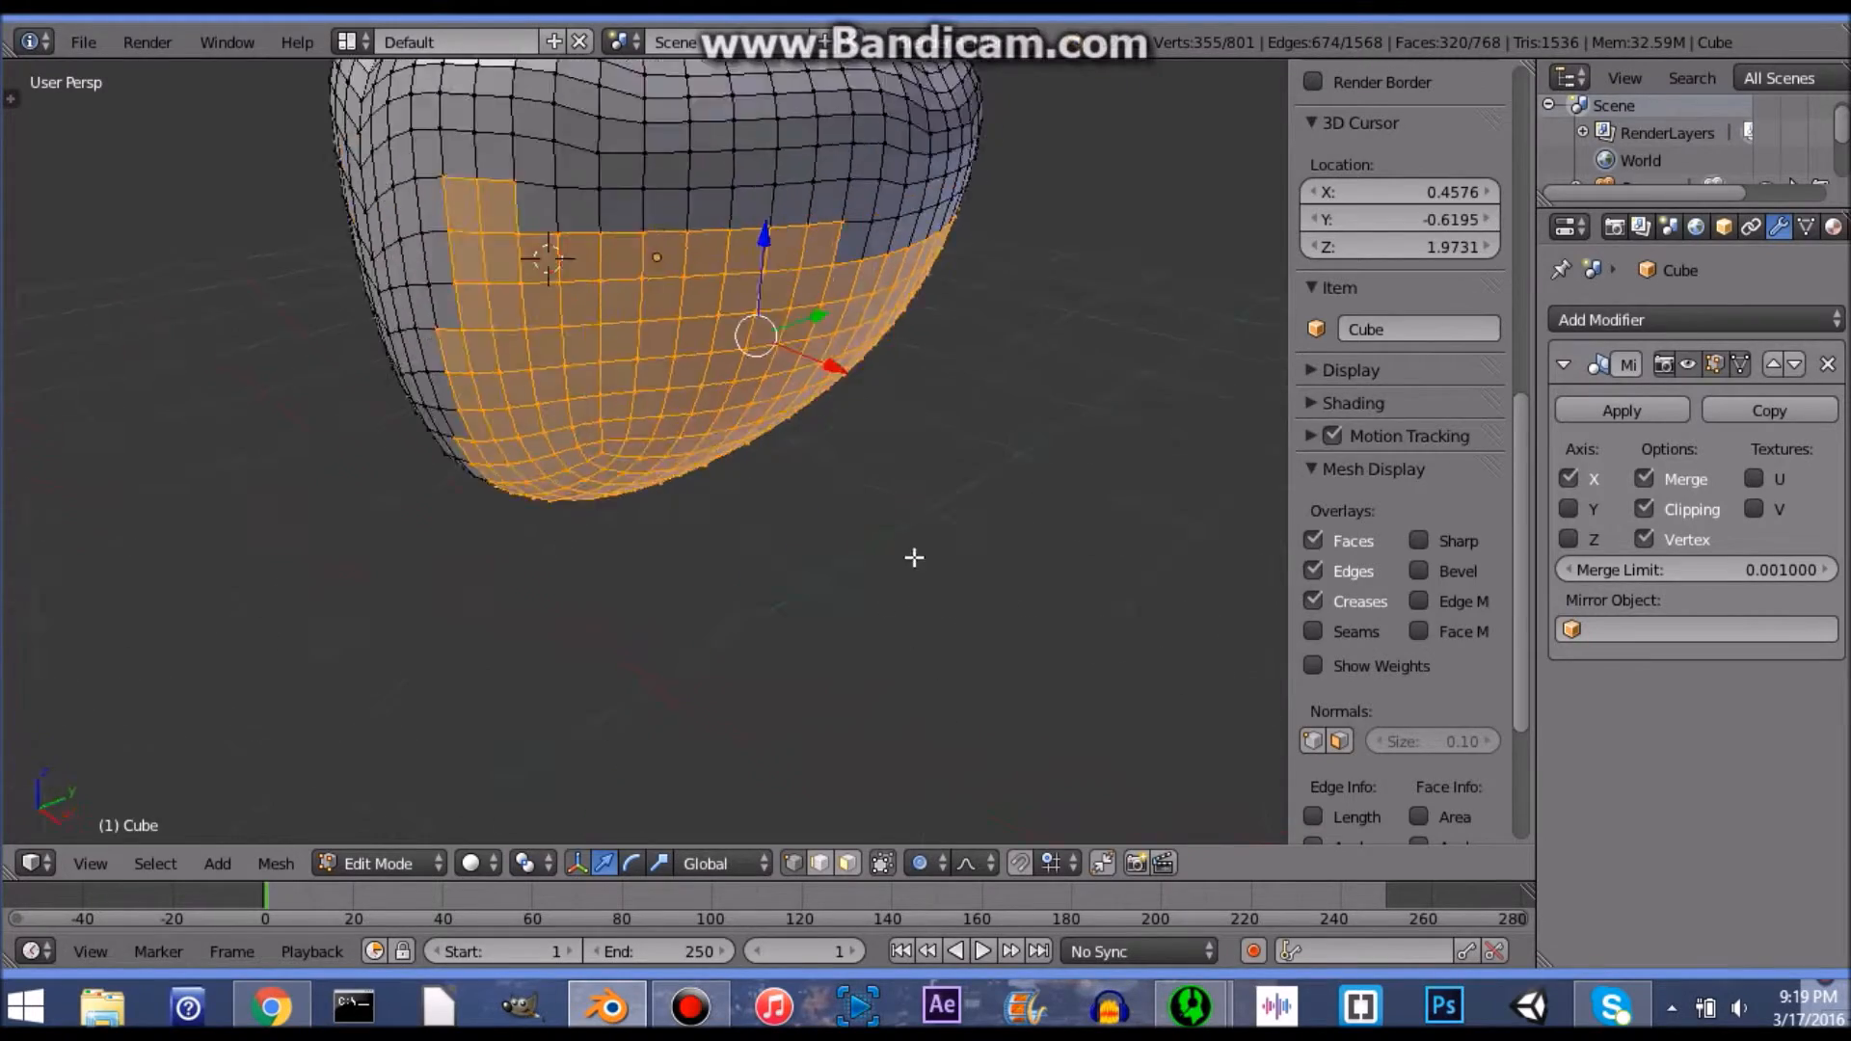
Step: Compare the reshaped lower head with the Halo elite reference images in Chrome, then return to the mesh in Blender
key(alt+Tab)
scroll(982, 569, down, 8)
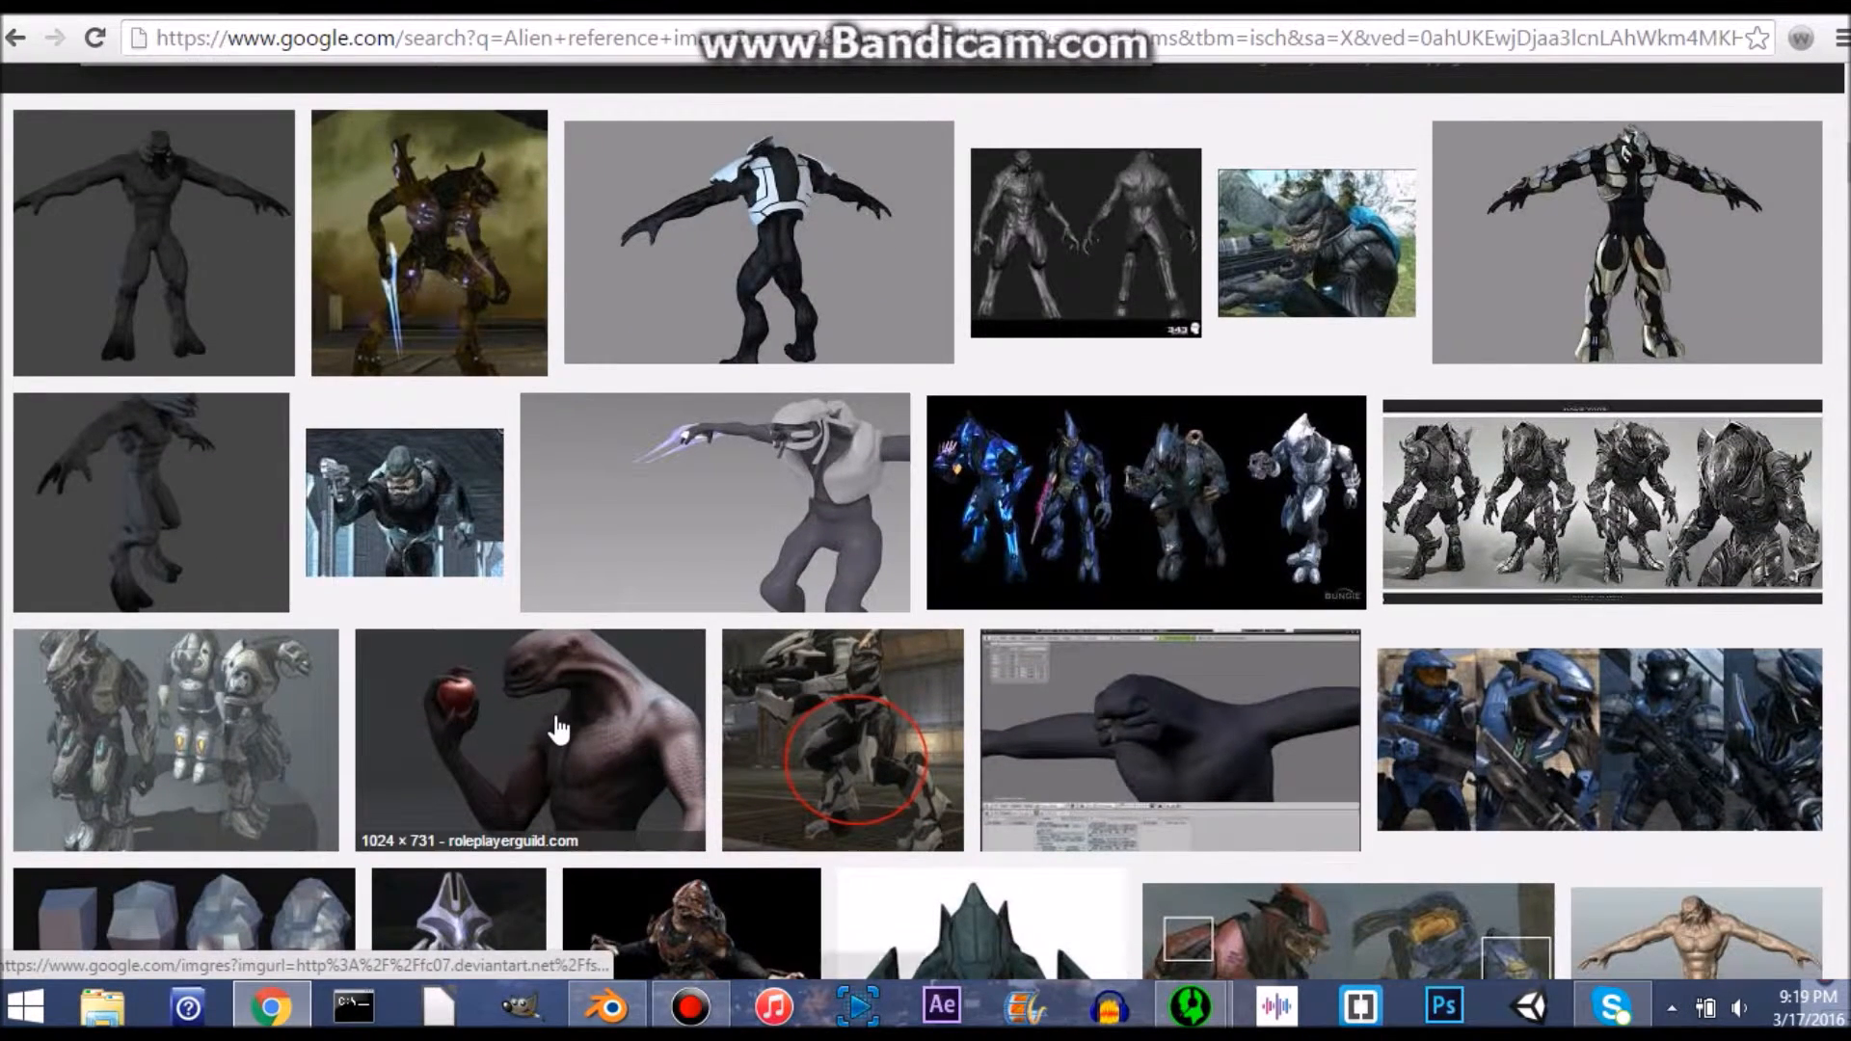
key(alt+Tab)
middle_drag(740, 486, 640, 434)
scroll(579, 434, down, 5)
scroll(594, 445, up, 5)
Step: Box-select the lower part of the head, move it up about 0.09 along Z with smooth proportional editing, and deselect everything
key(a)
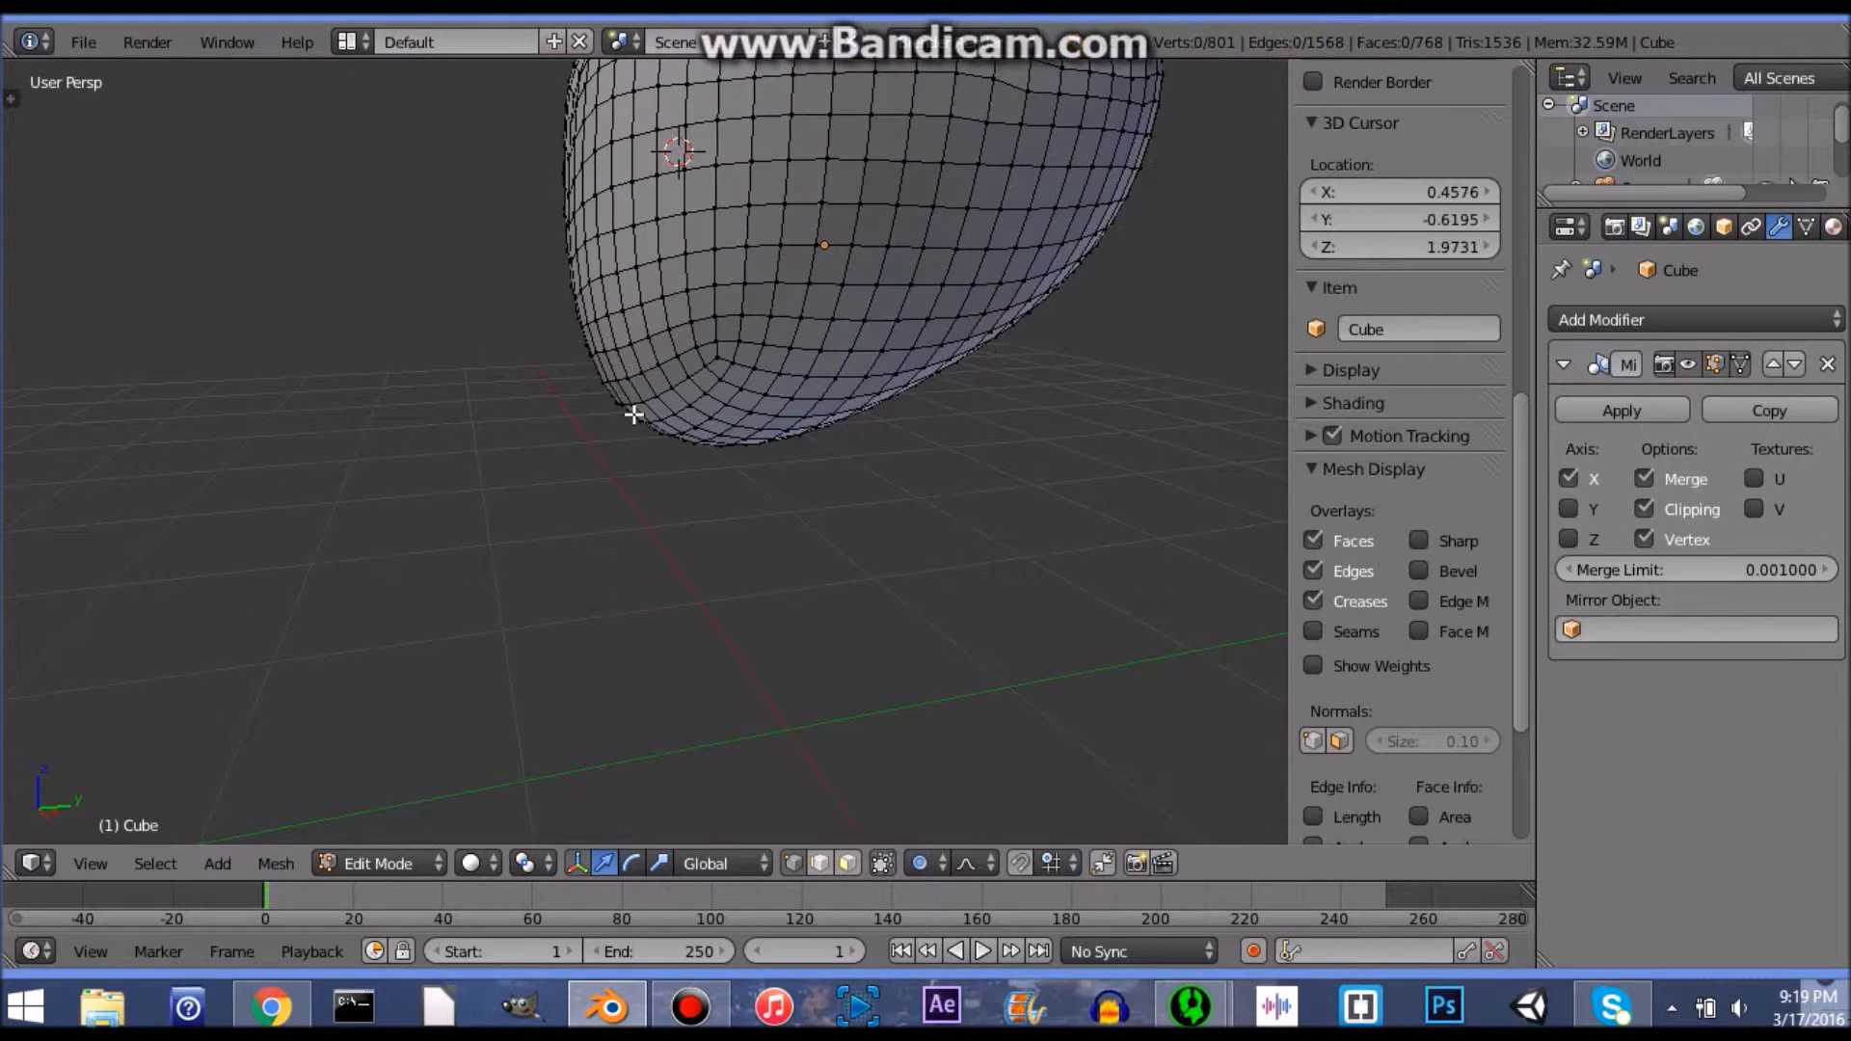
scroll(1398, 482, down, 5)
key(b)
drag(454, 269, 859, 566)
middle_drag(756, 533, 735, 535)
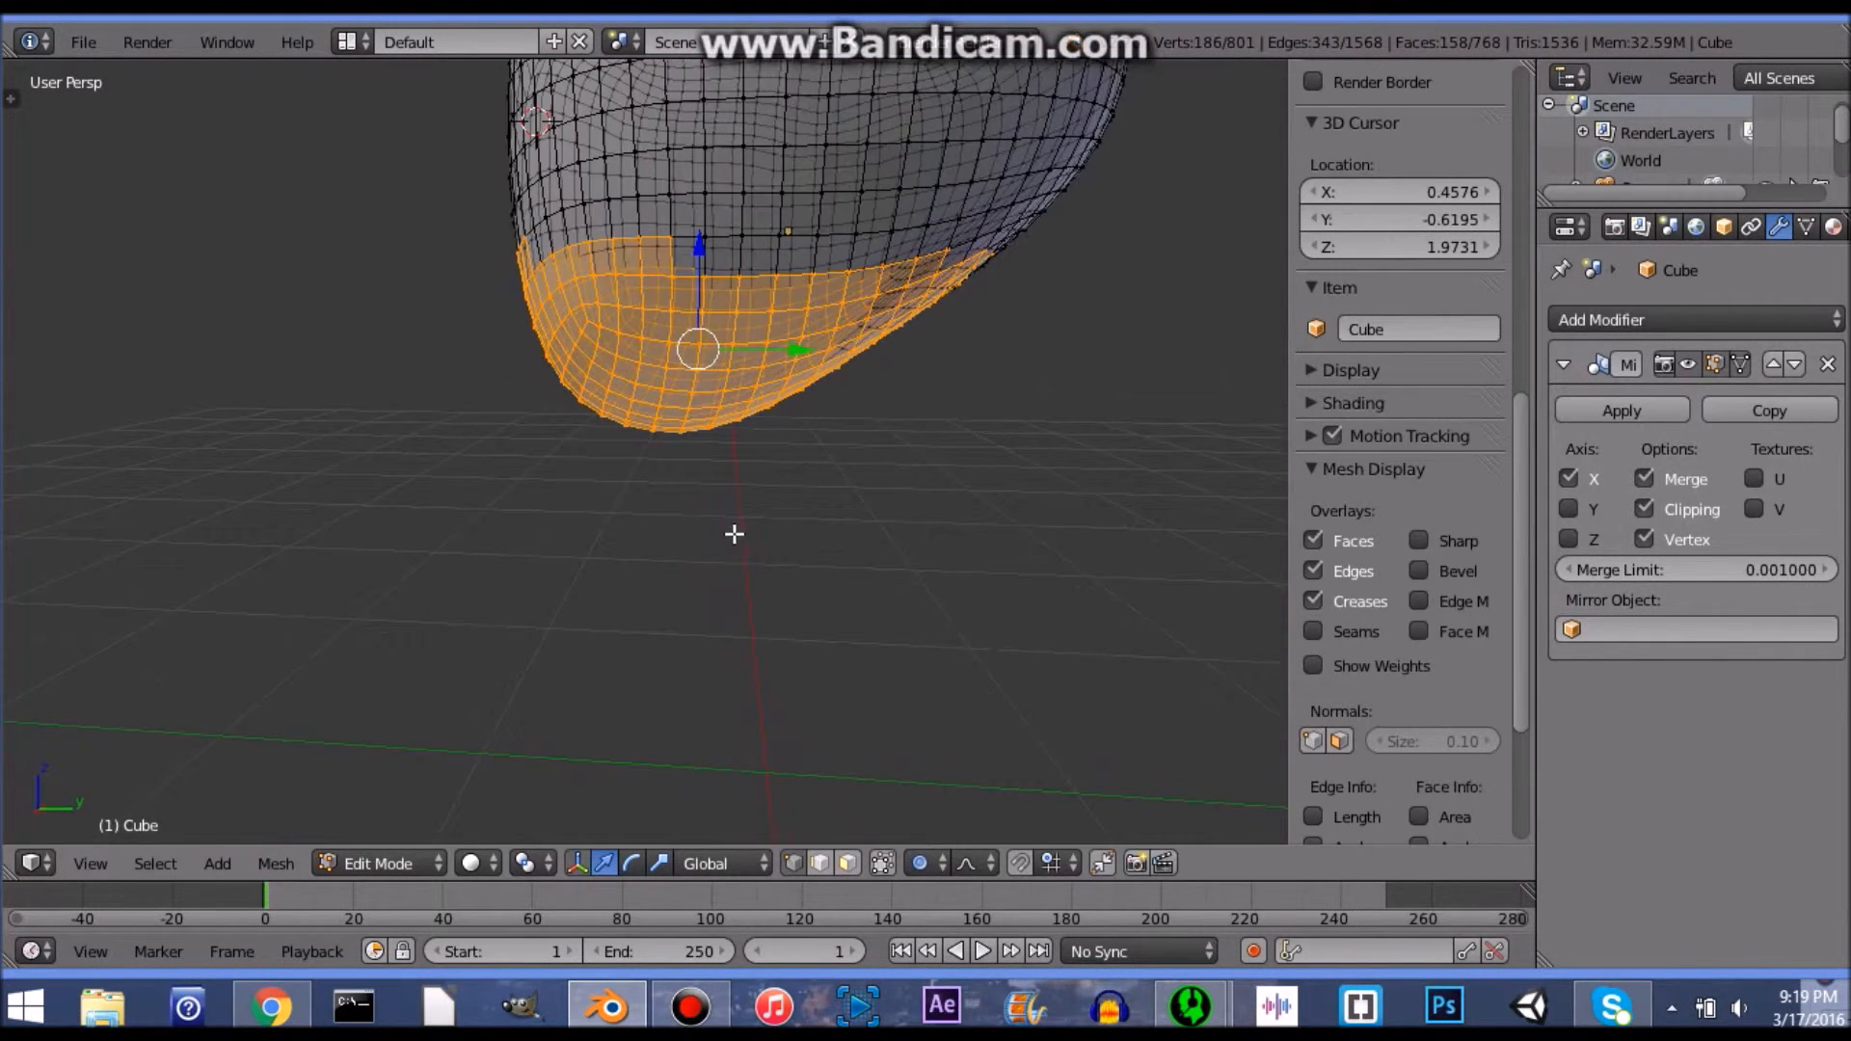
scroll(735, 534, down, 2)
click(704, 323)
key(g)
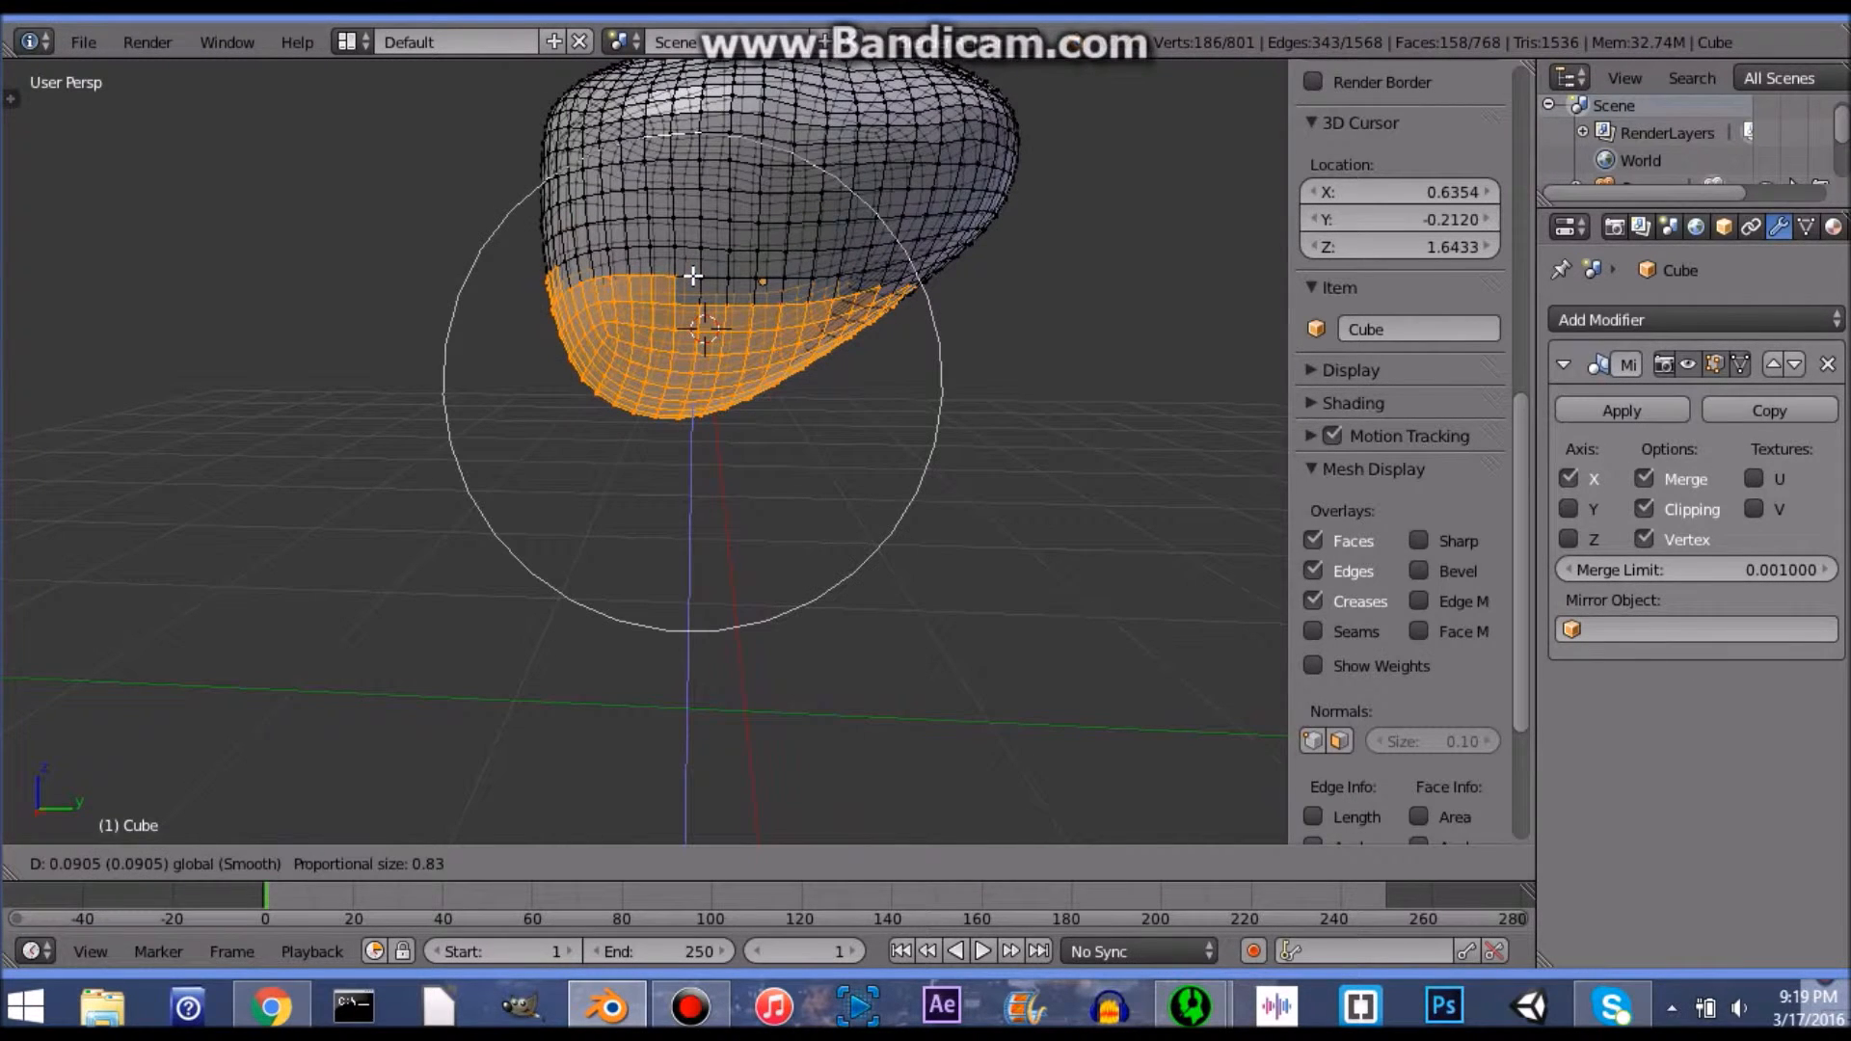
key(a)
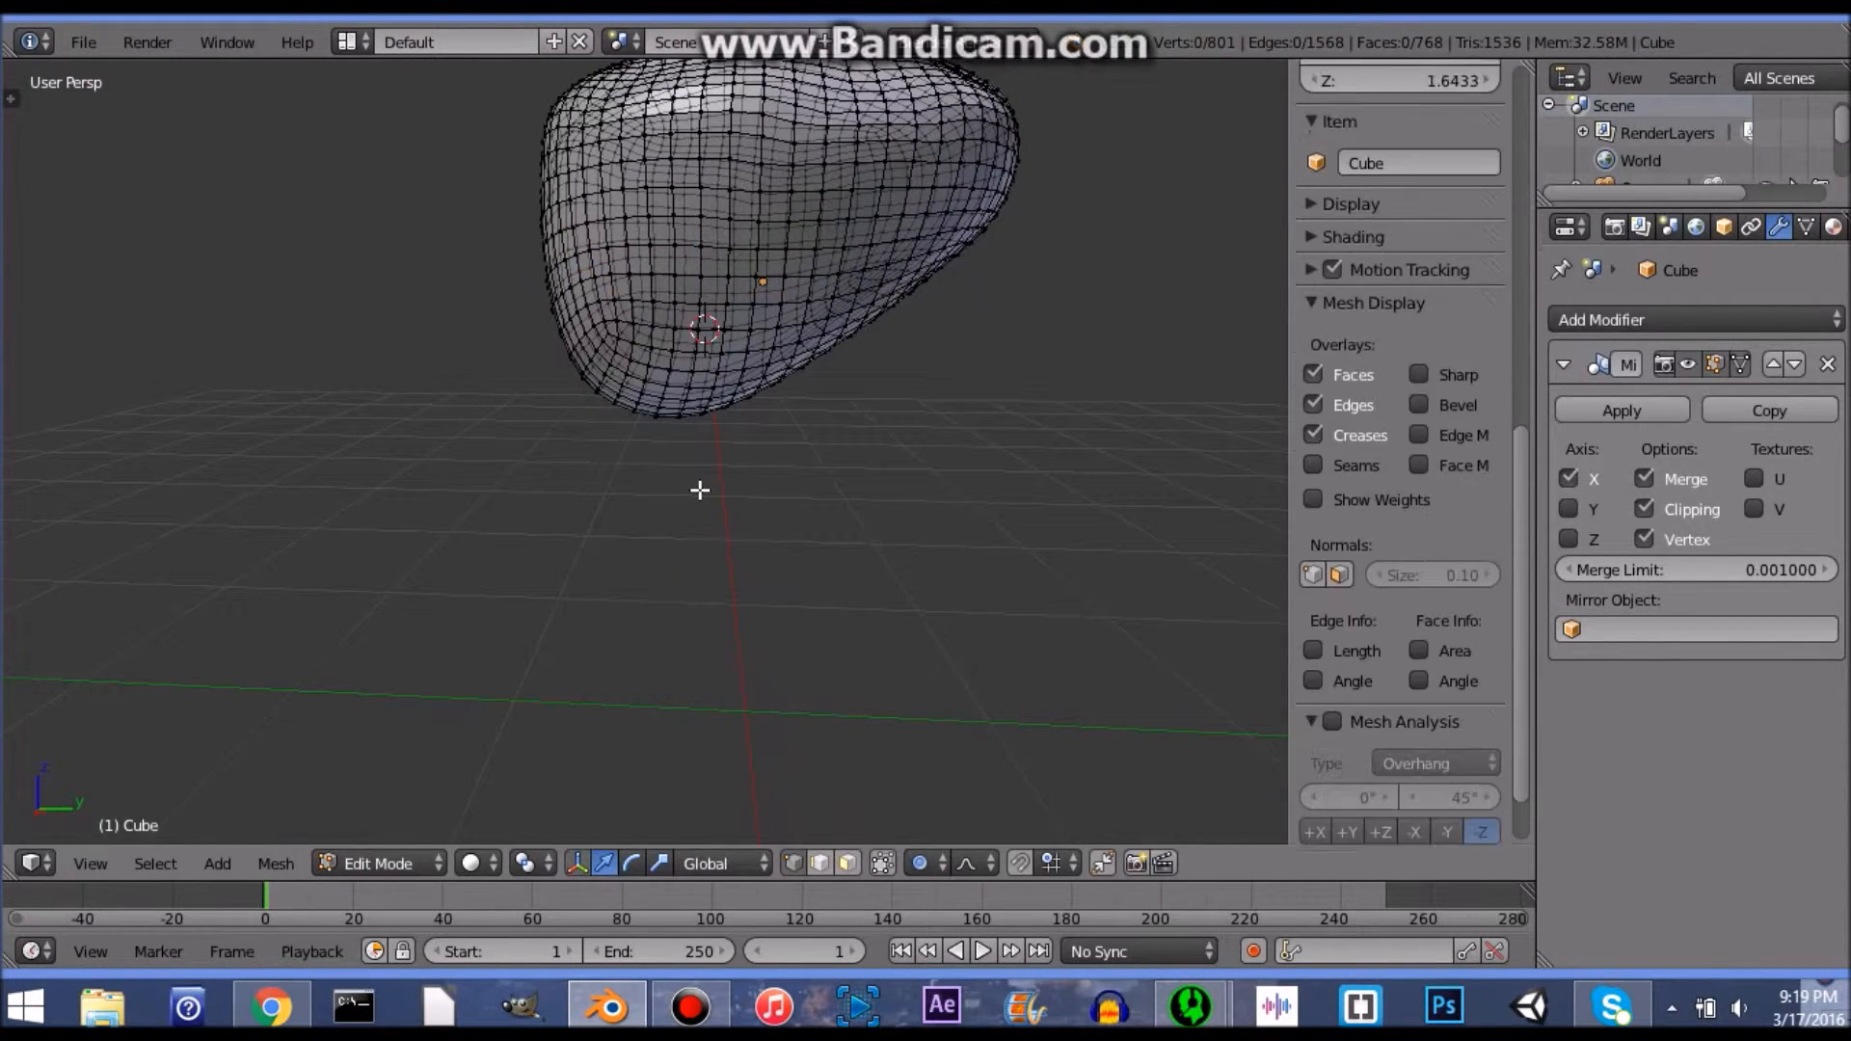
Step: Turn off proportional editing, box-select the lower front of the mesh in right orthographic view, and try moving it along Z
key(o)
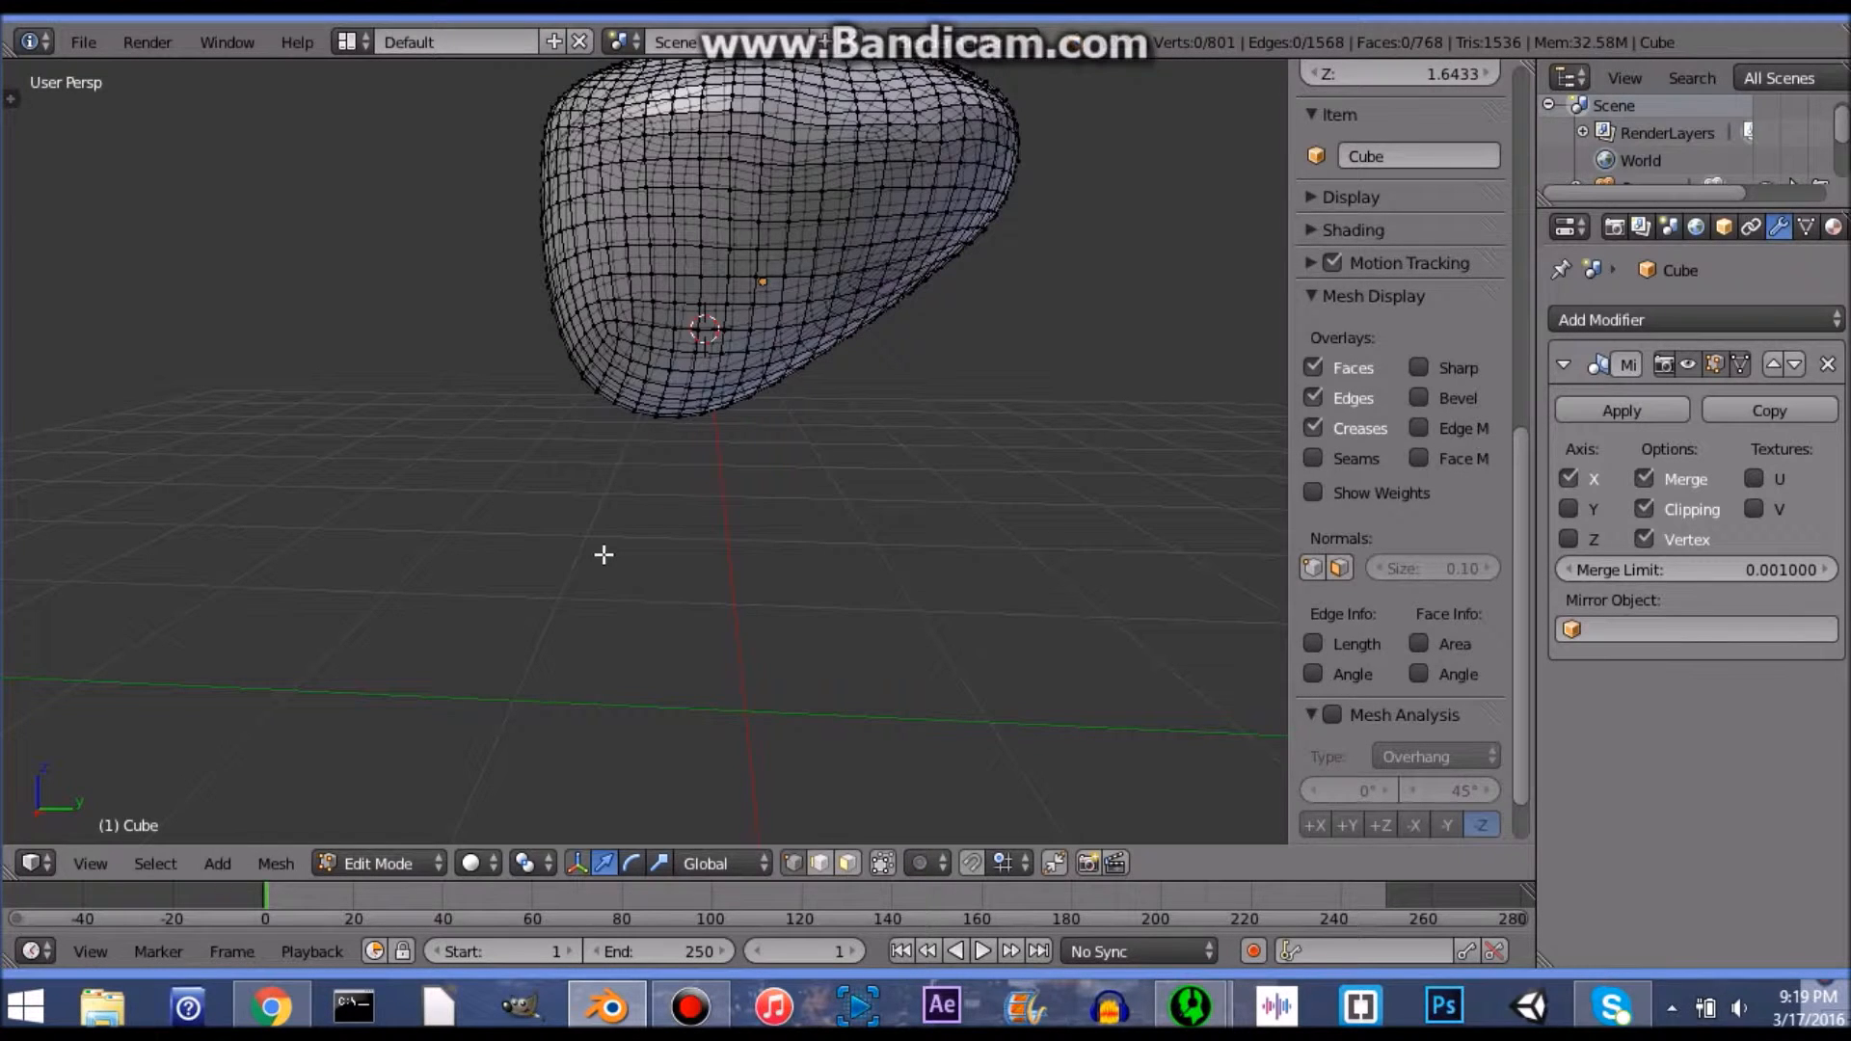
key(KP_5)
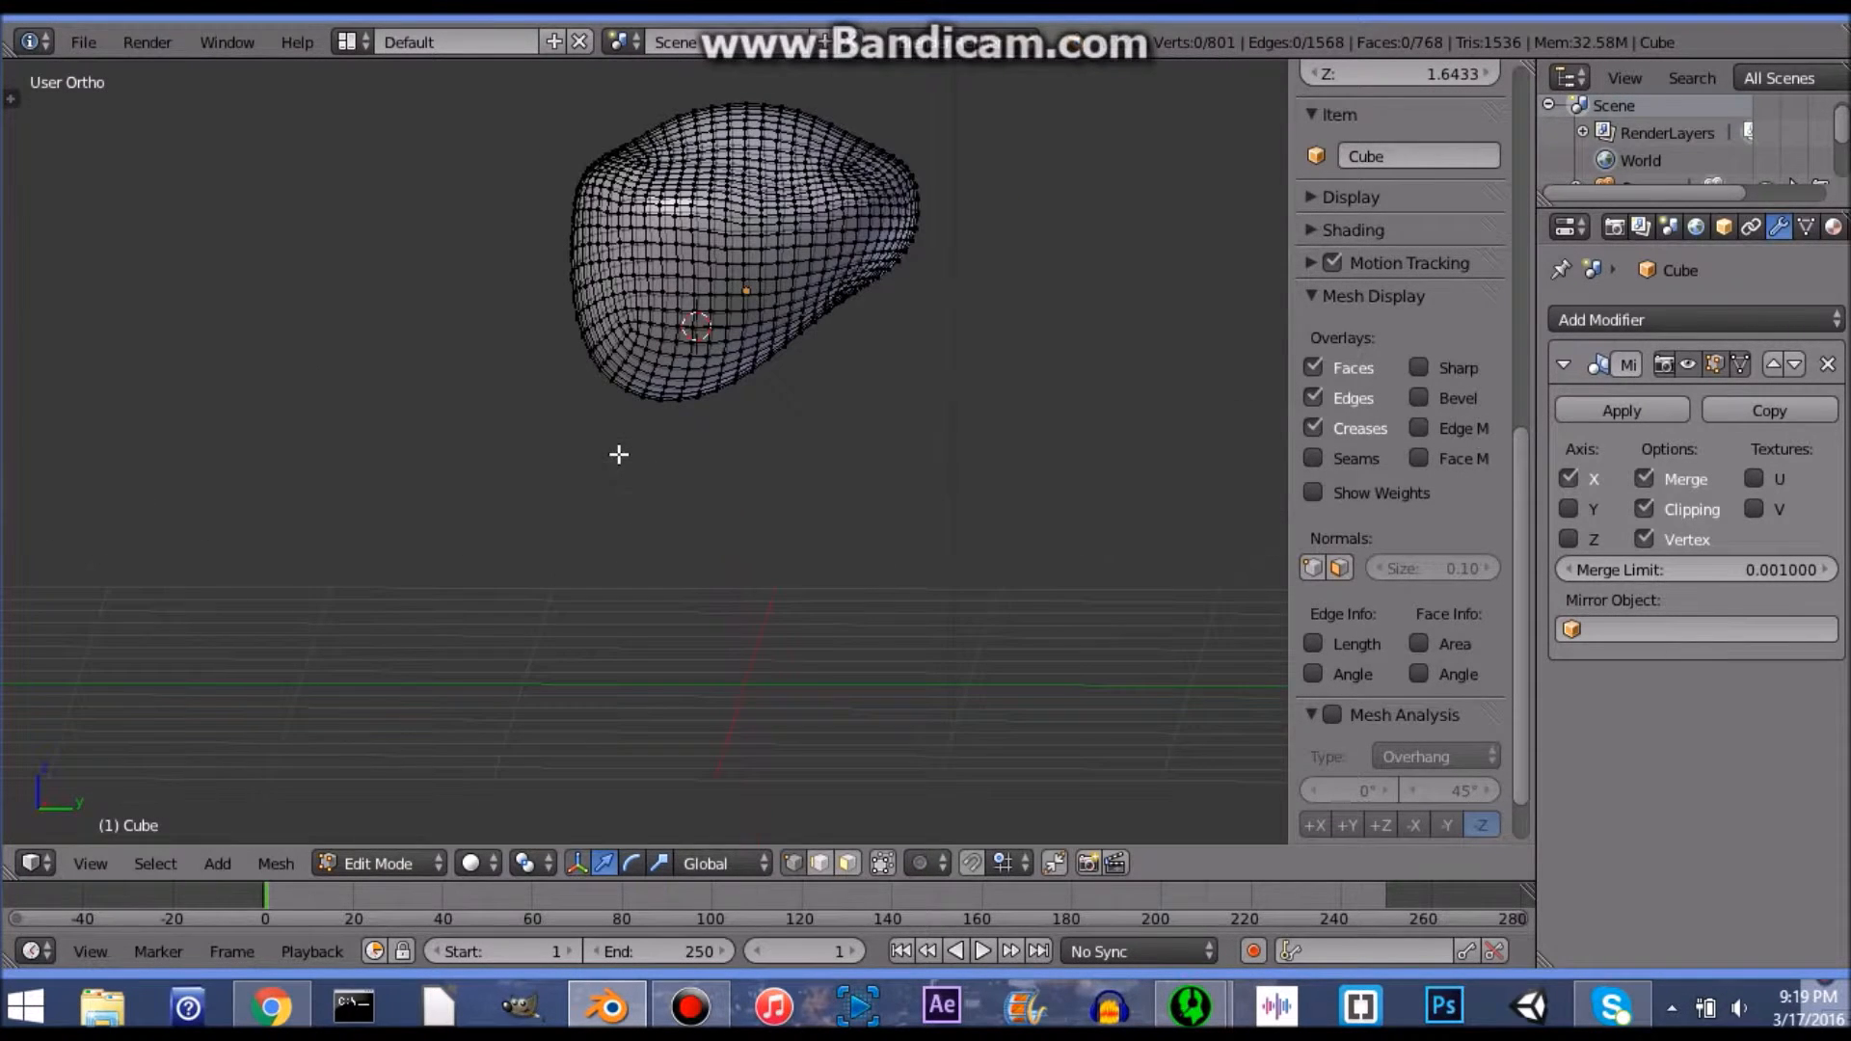
key(KP_3)
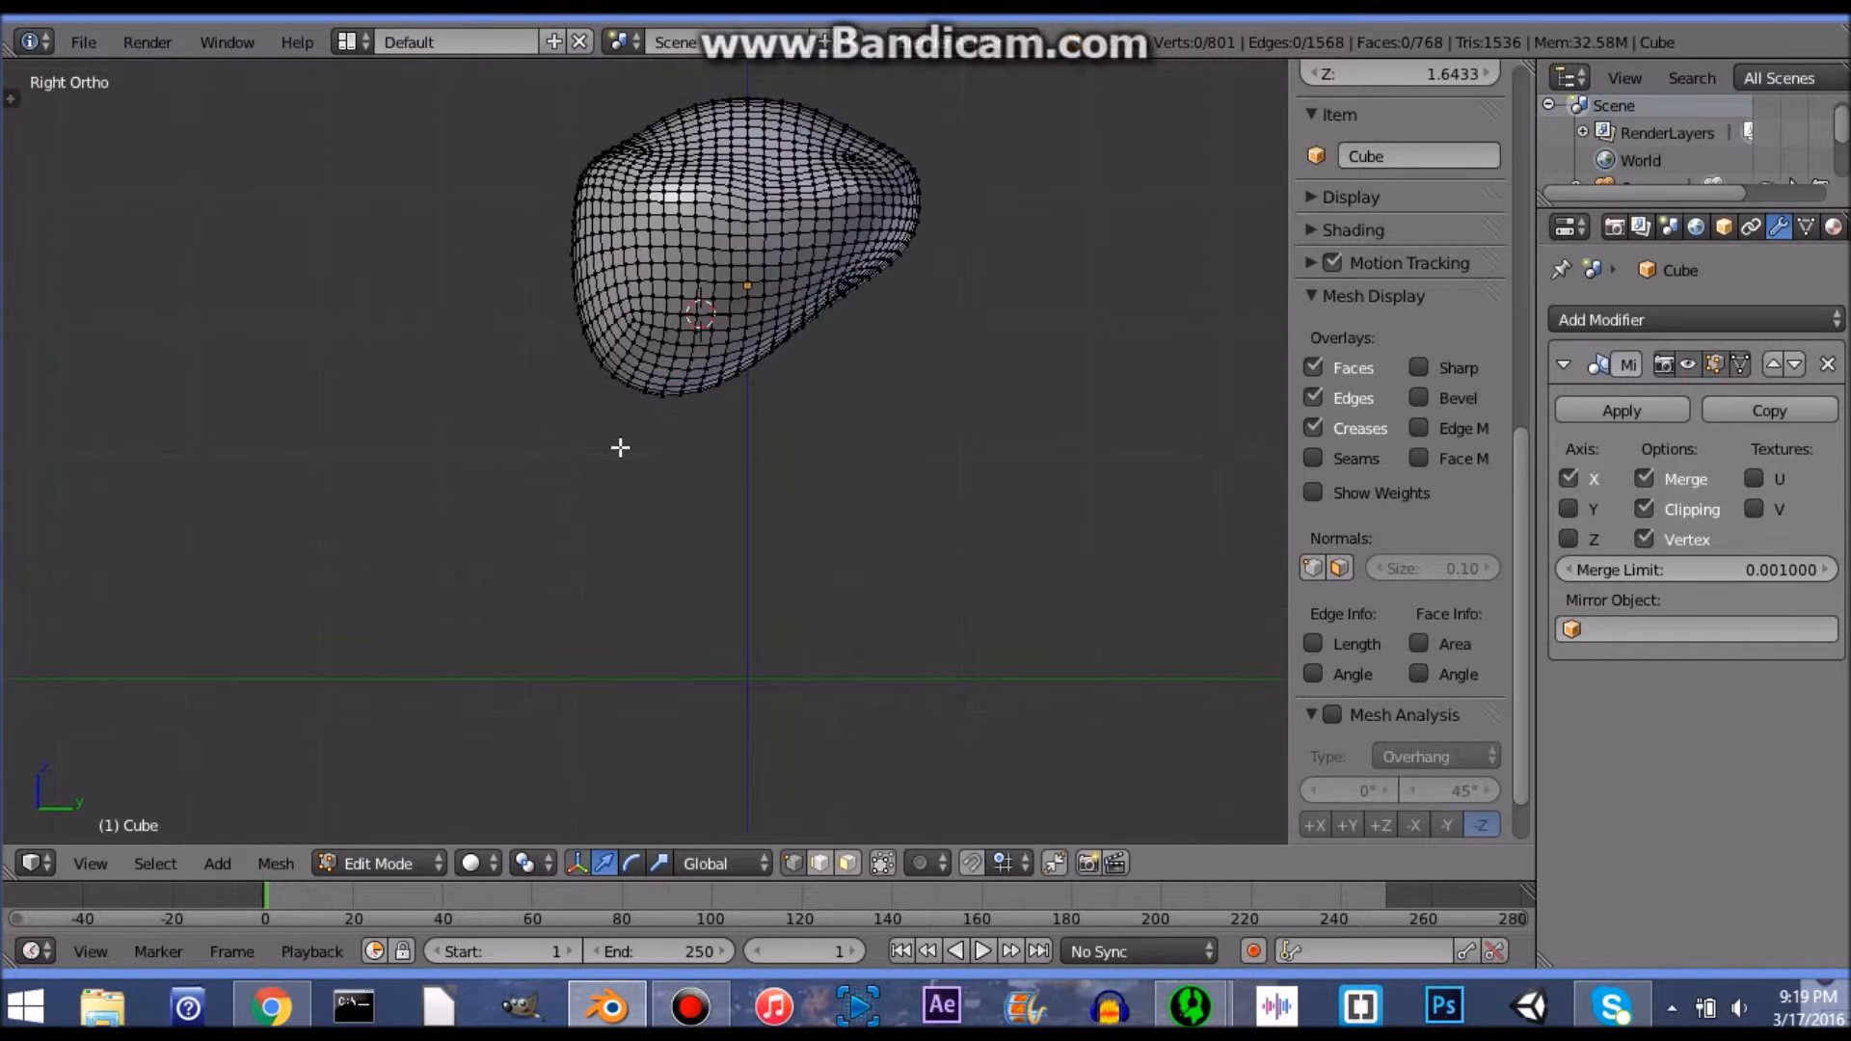
scroll(620, 447, up, 5)
scroll(604, 422, down, 3)
key(b)
drag(452, 263, 773, 440)
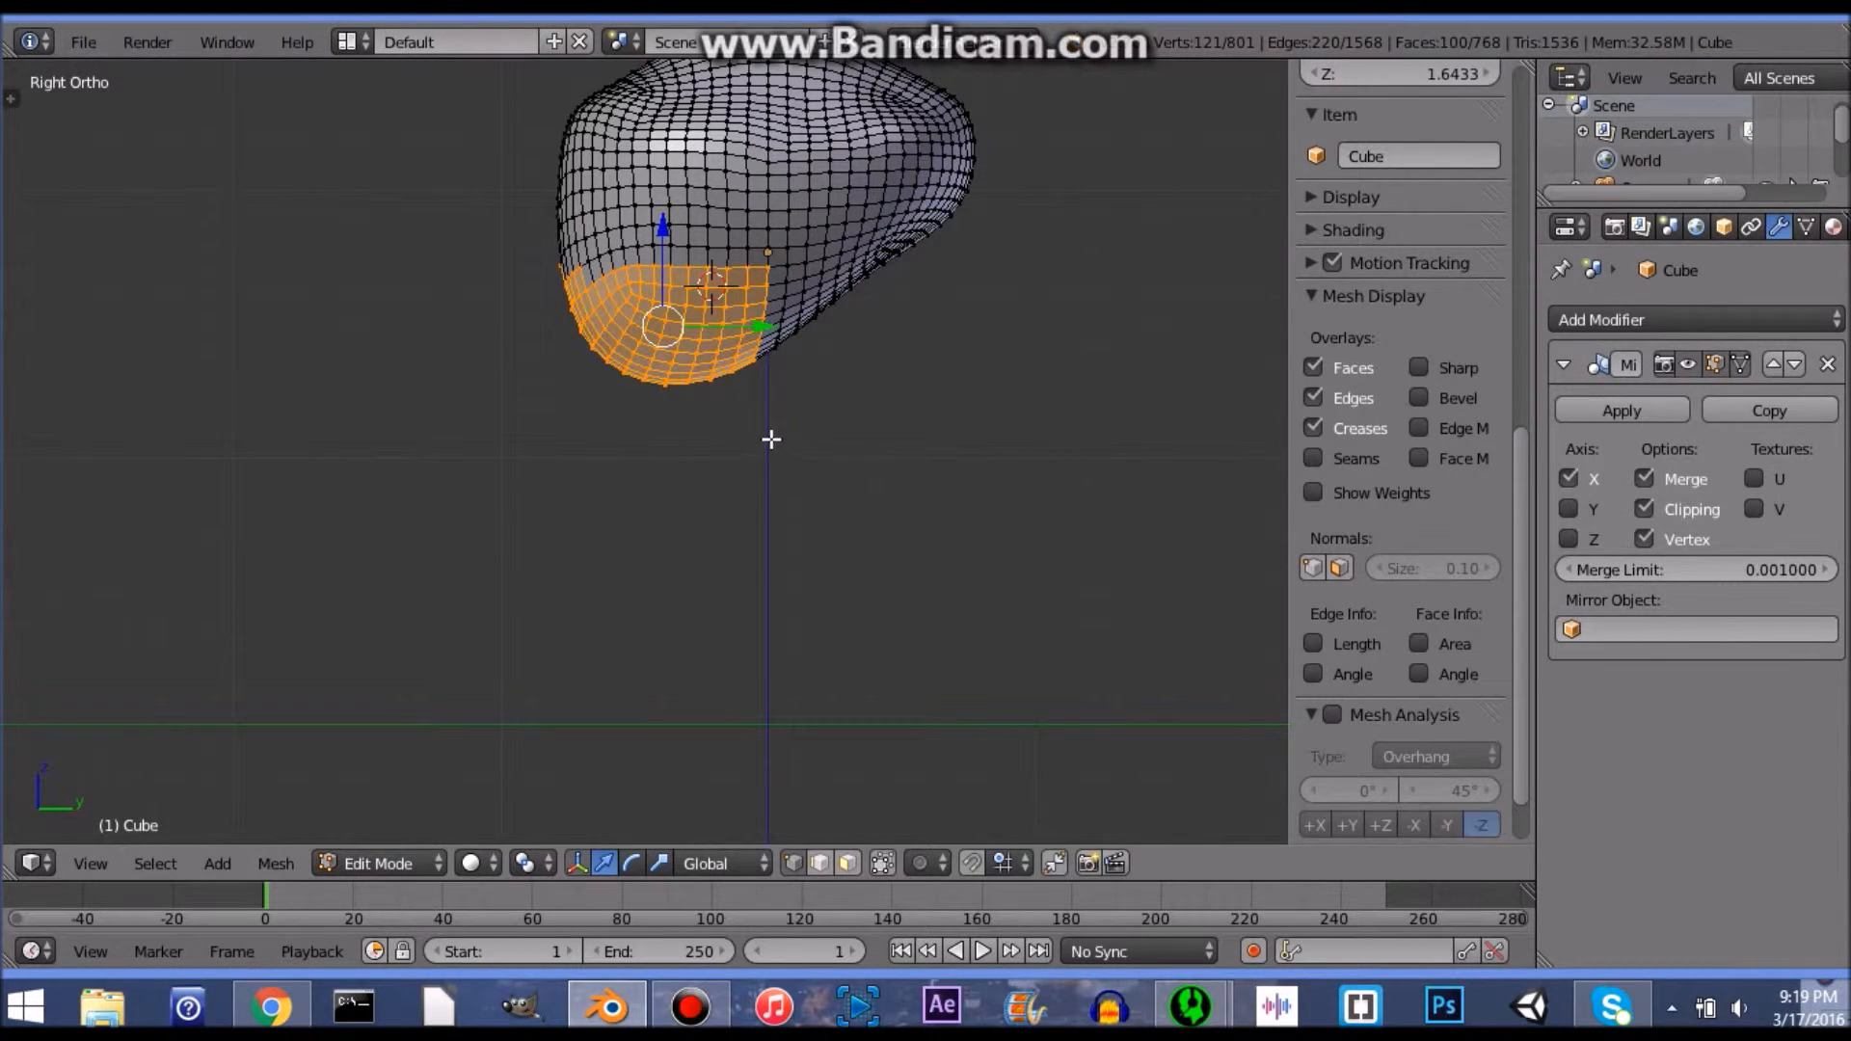
mouse_move(661, 223)
mouse_down()
mouse_move(662, 202)
mouse_move(661, 232)
mouse_up()
right_click(662, 232)
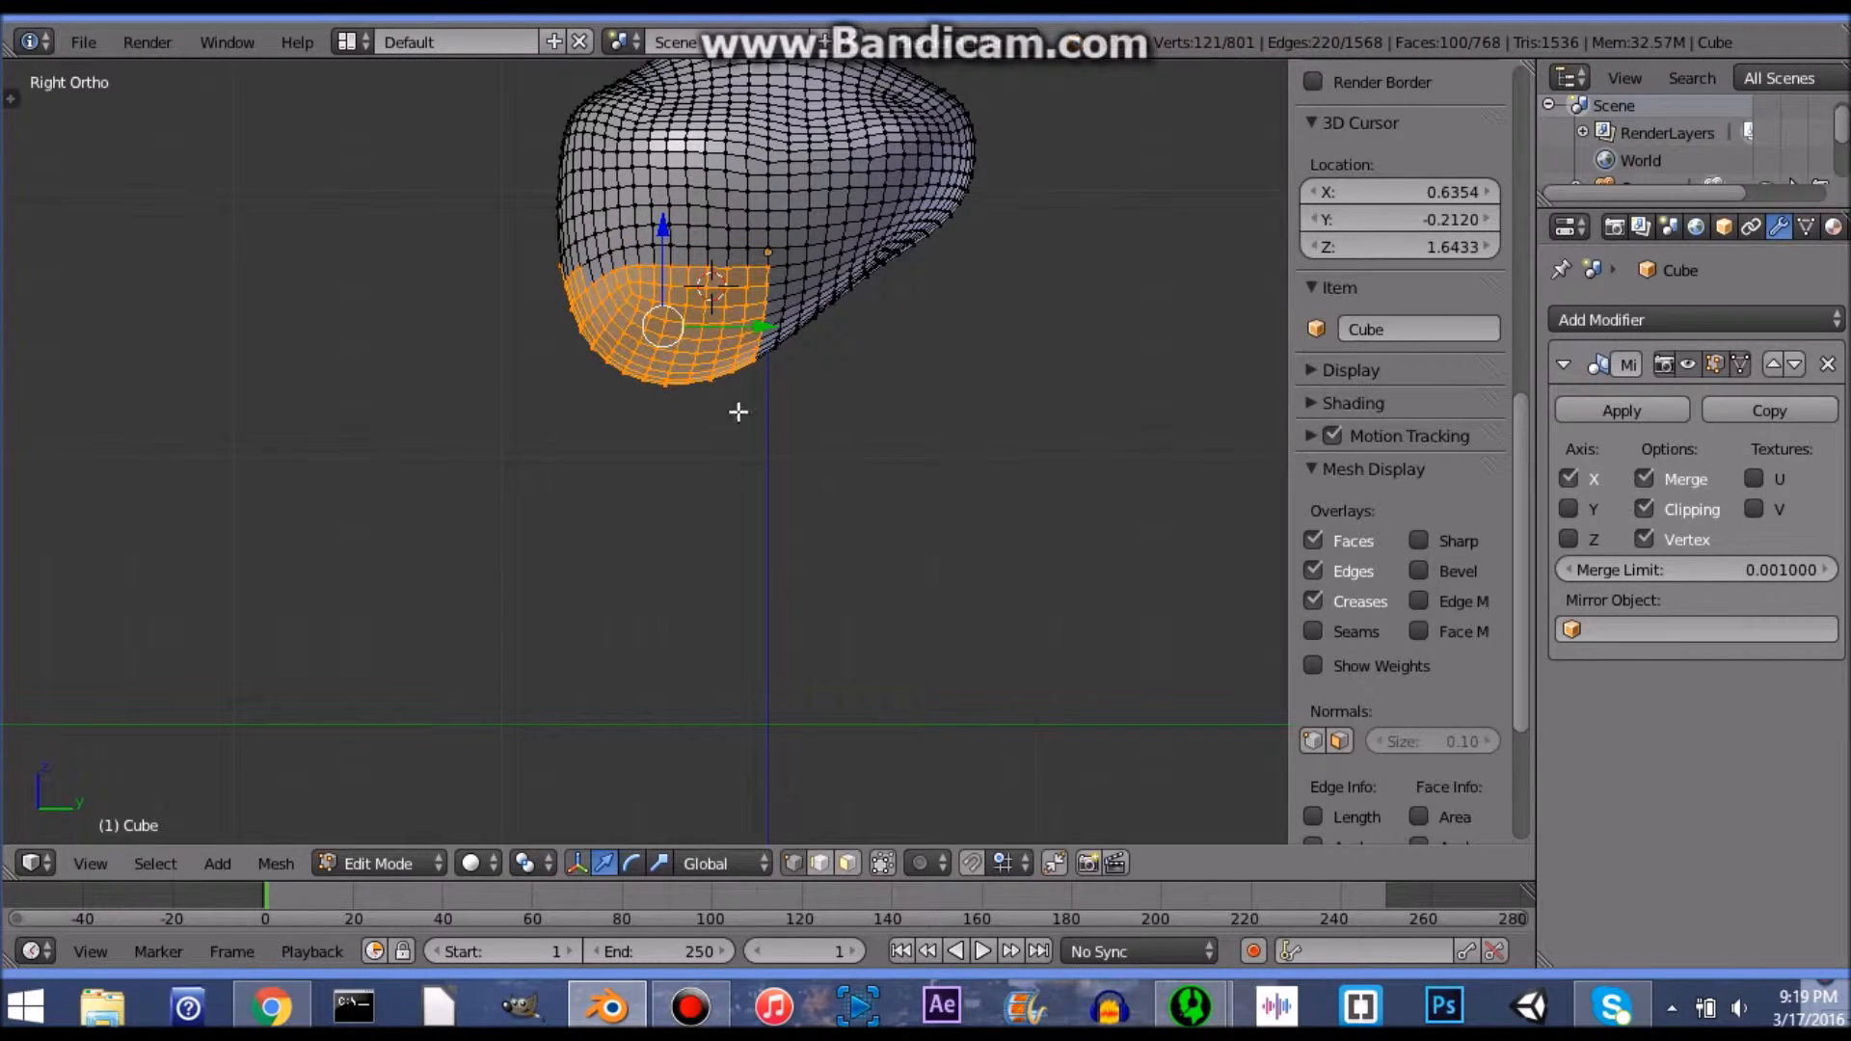
Step: Re-enable proportional editing, move the selected lower front up along Z, and limit selection to visible geometry
key(o)
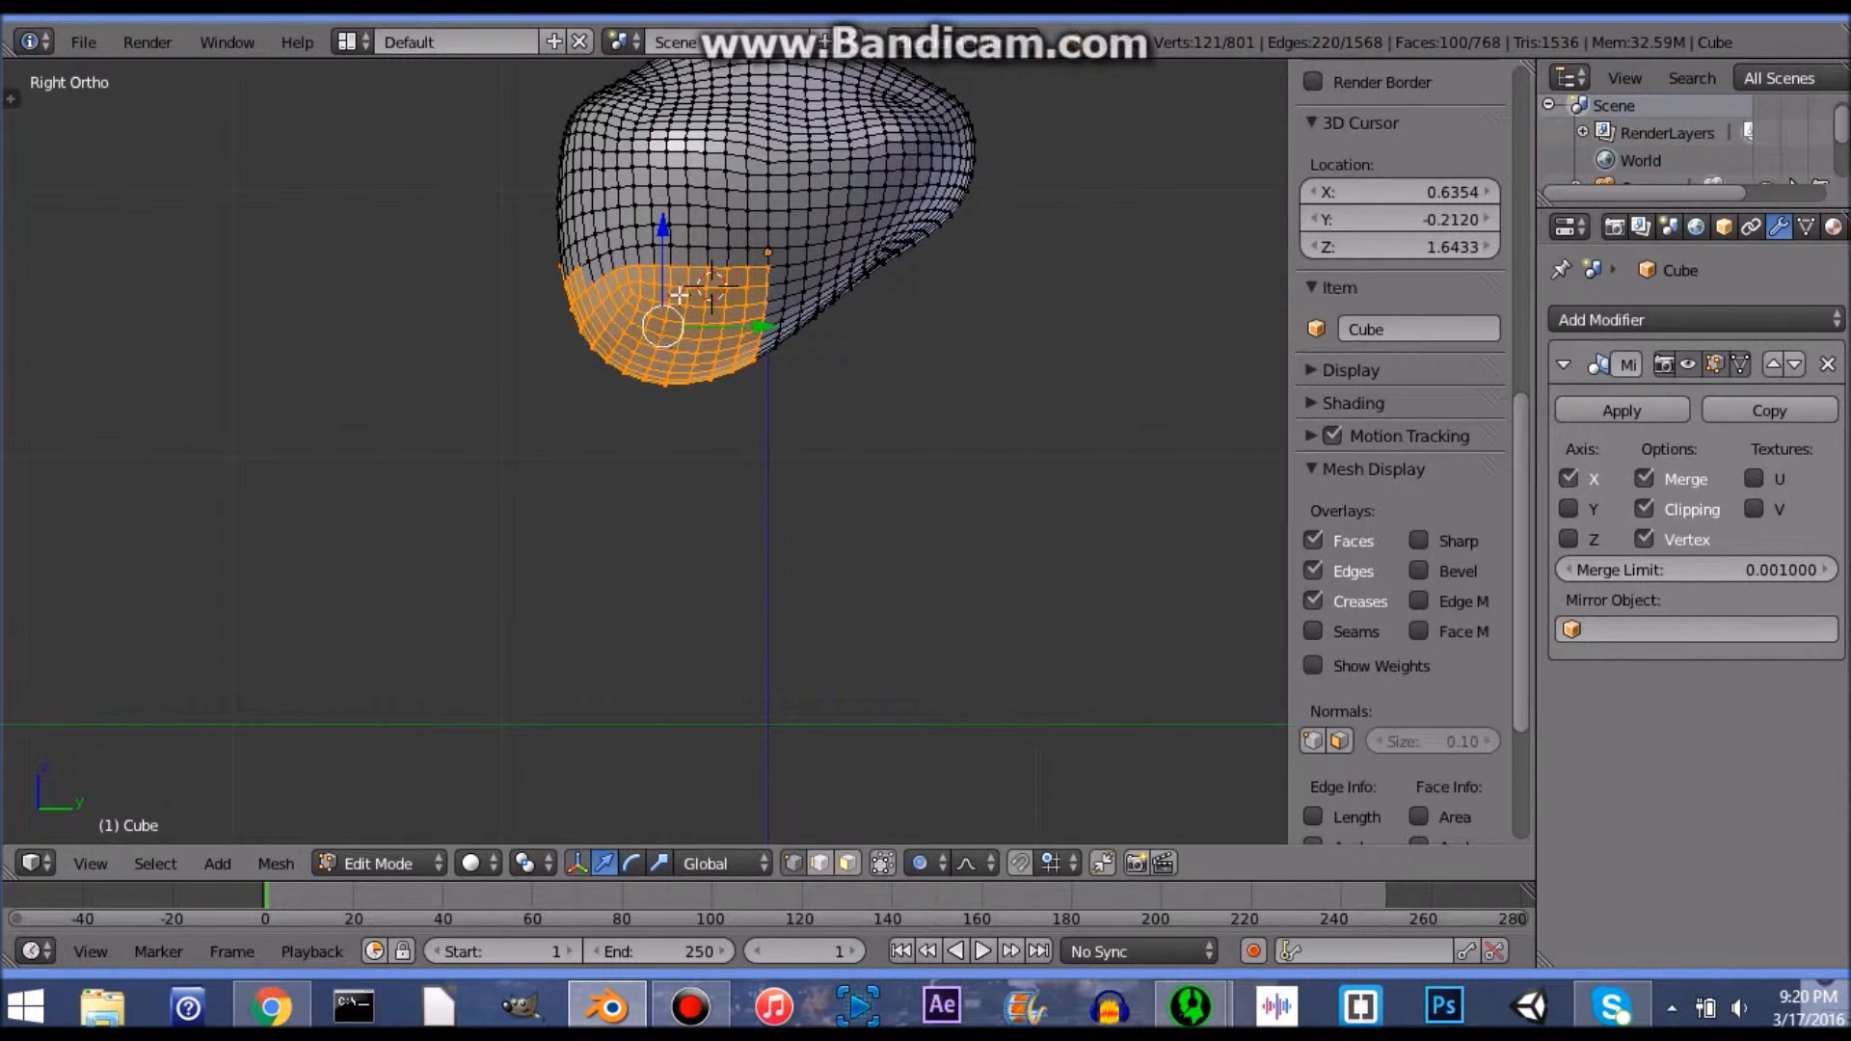
drag(661, 266, 668, 214)
middle_drag(764, 473, 865, 493)
middle_drag(971, 607, 882, 684)
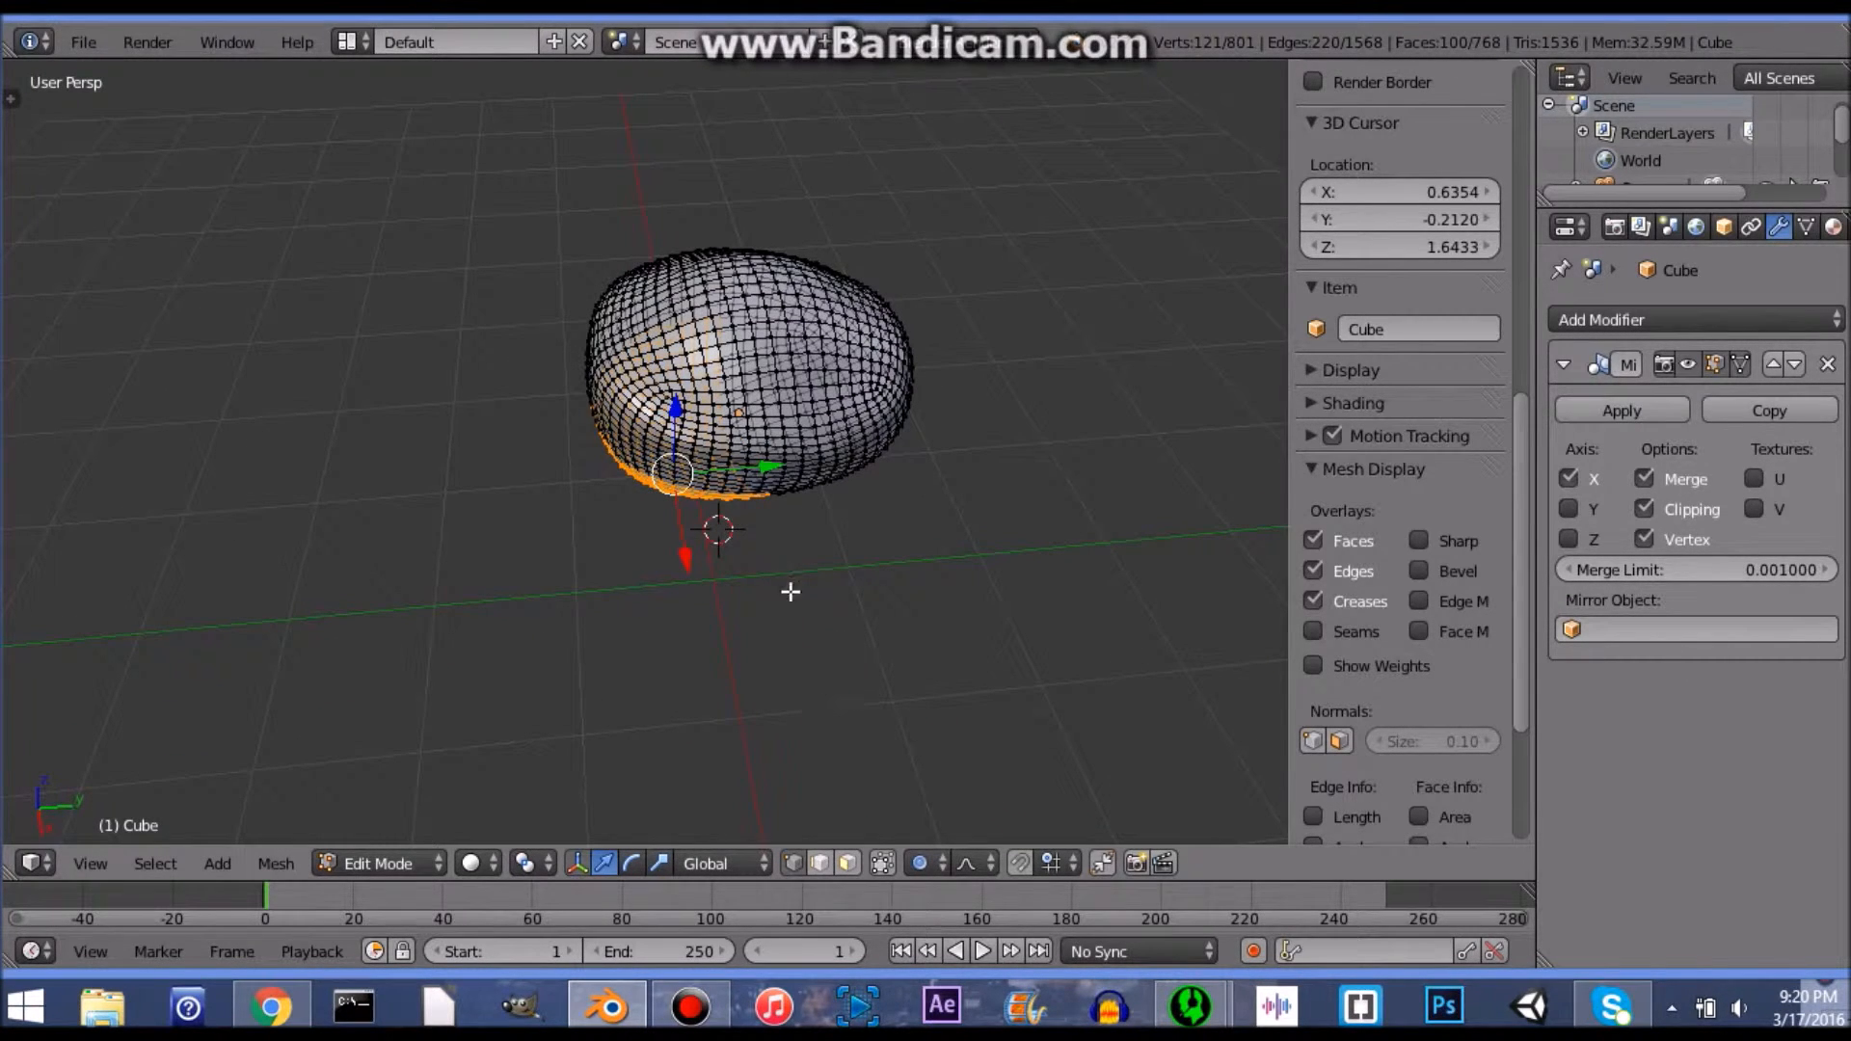
click(884, 863)
middle_drag(873, 318, 682, 343)
Step: Open the image of the unarmoured elite holding an apple in Chrome and compare its head shape with the Blender mesh
key(alt+Tab)
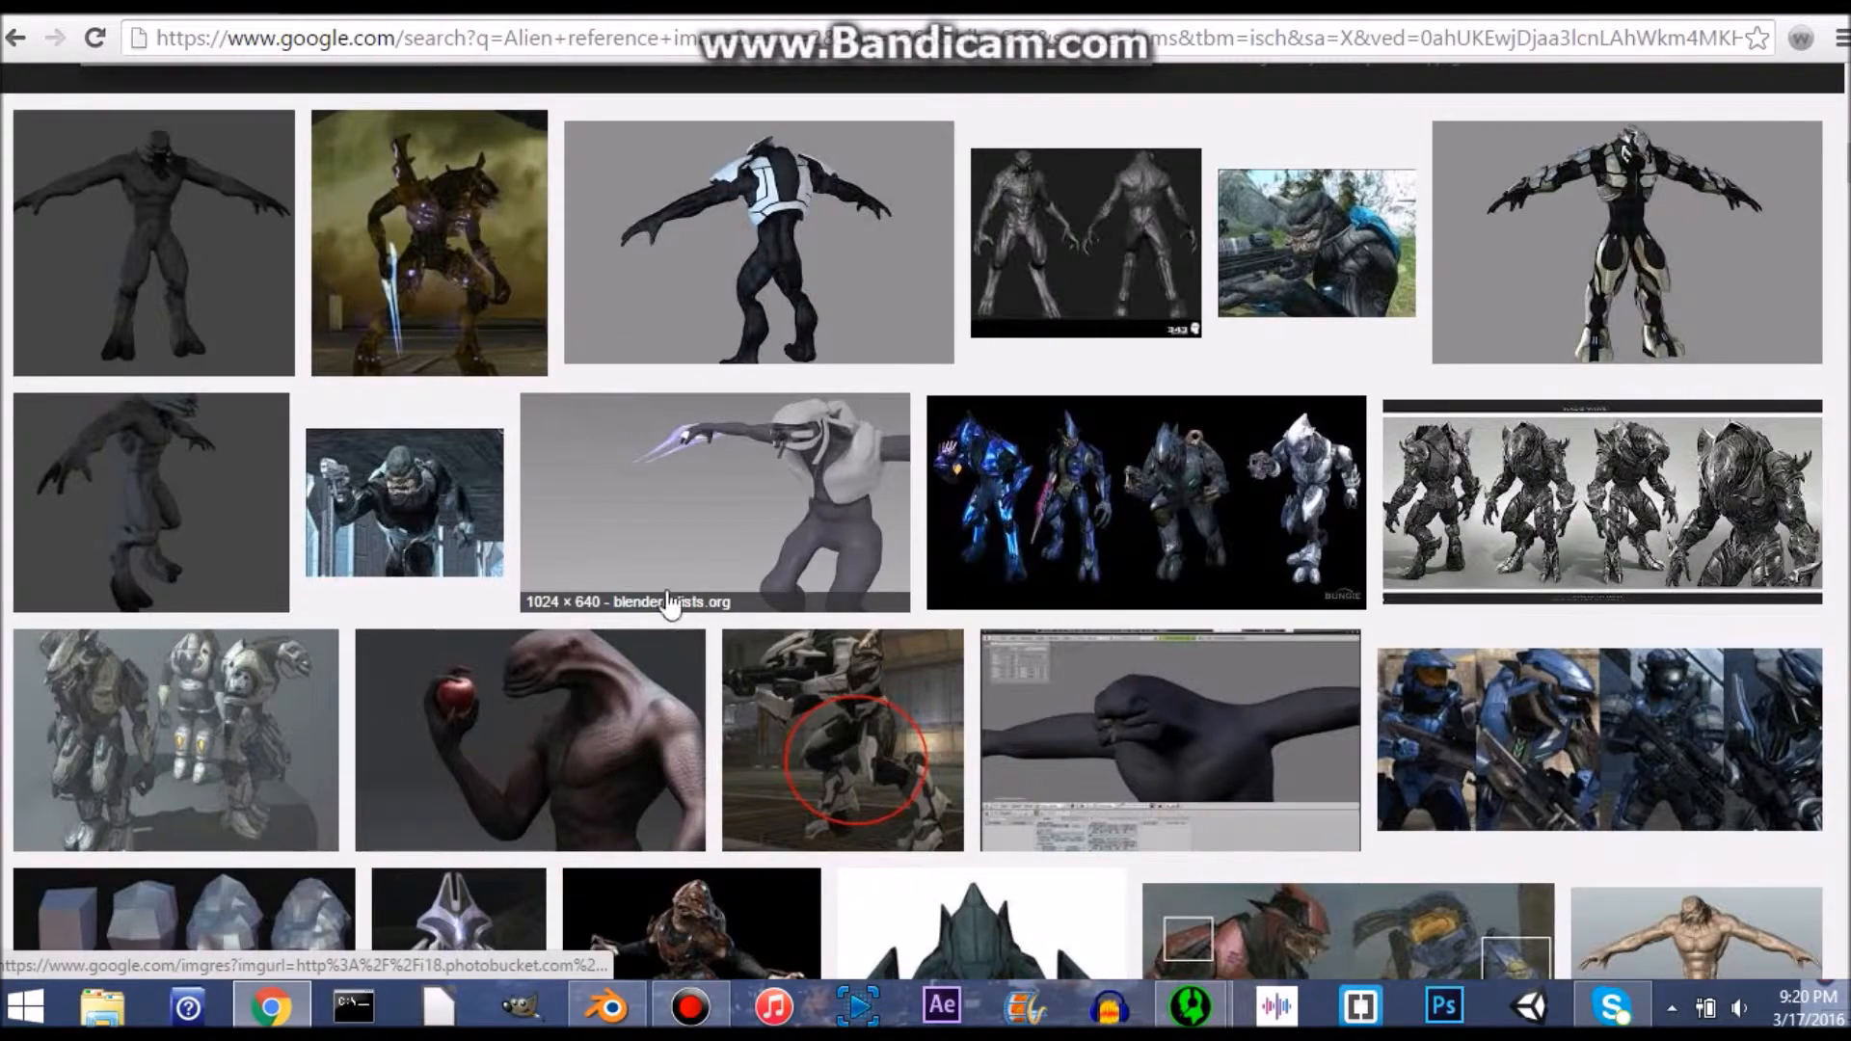
click(650, 679)
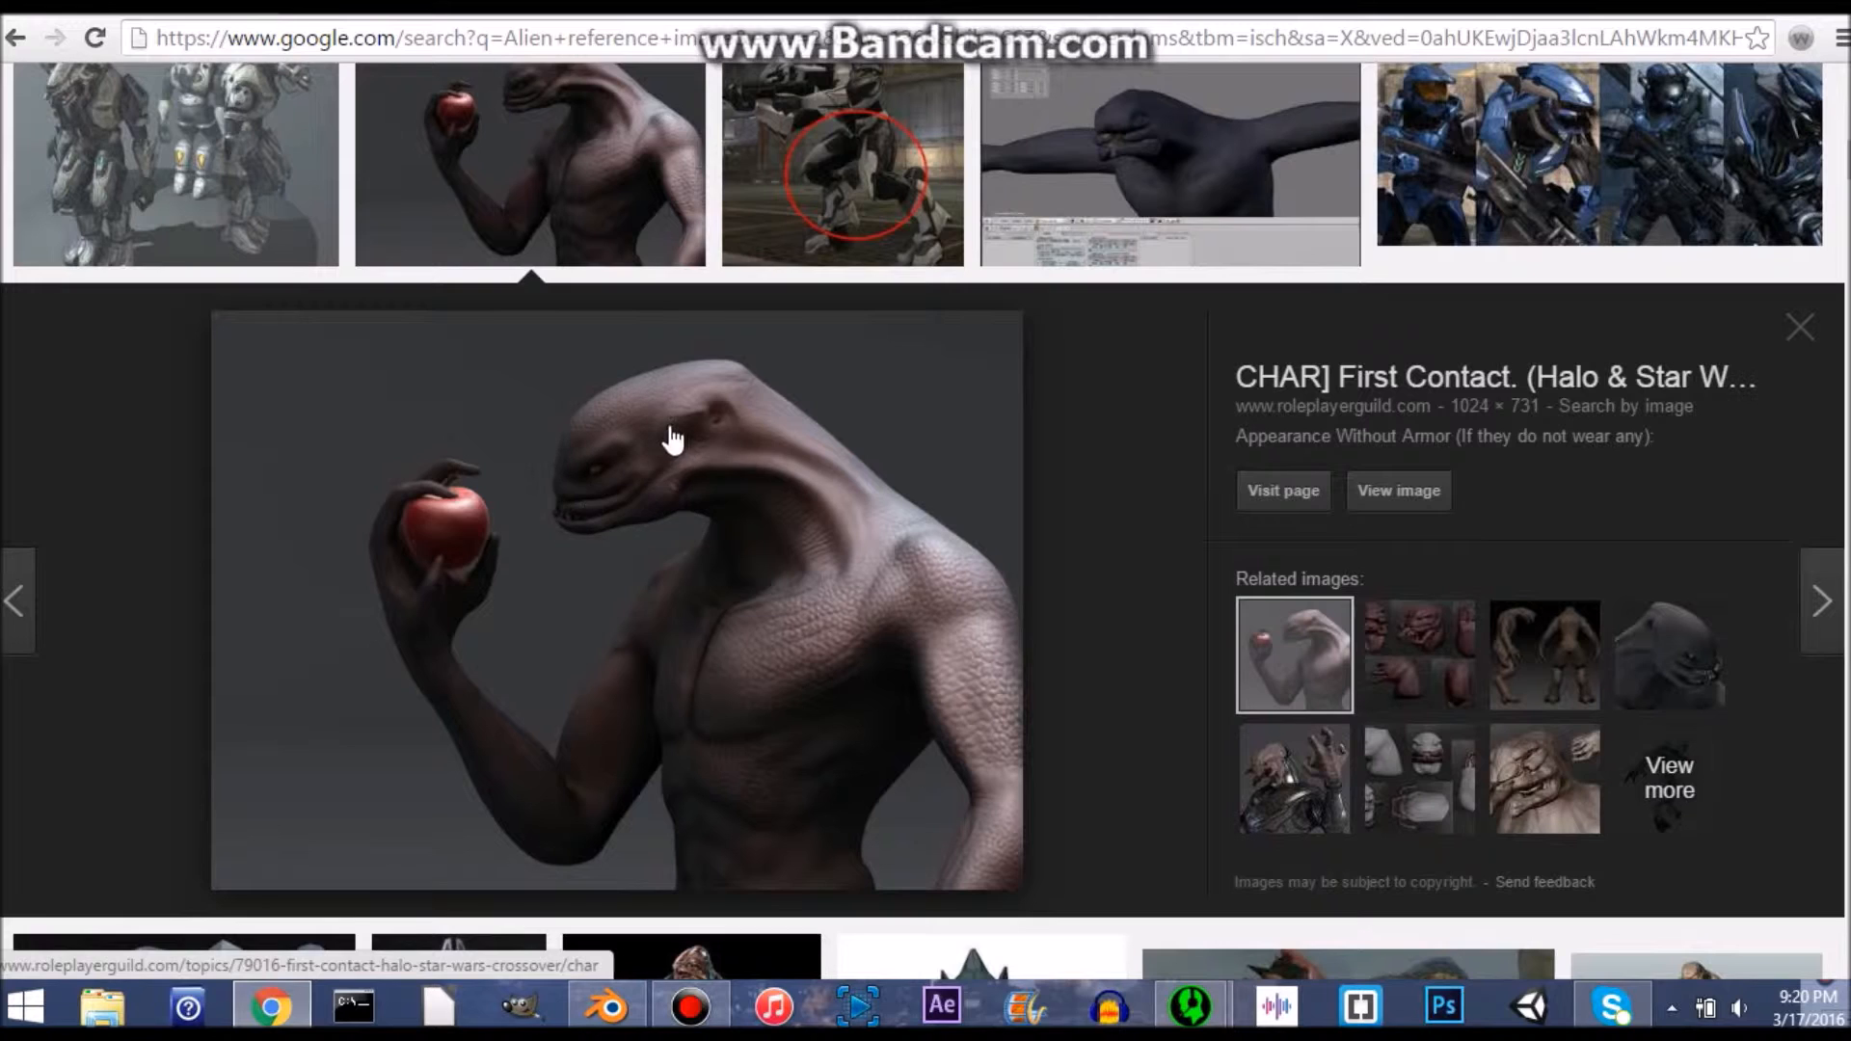
key(alt+Tab)
scroll(700, 357, up, 3)
middle_drag(700, 358, 744, 329)
scroll(917, 310, down, 6)
key(alt+Tab)
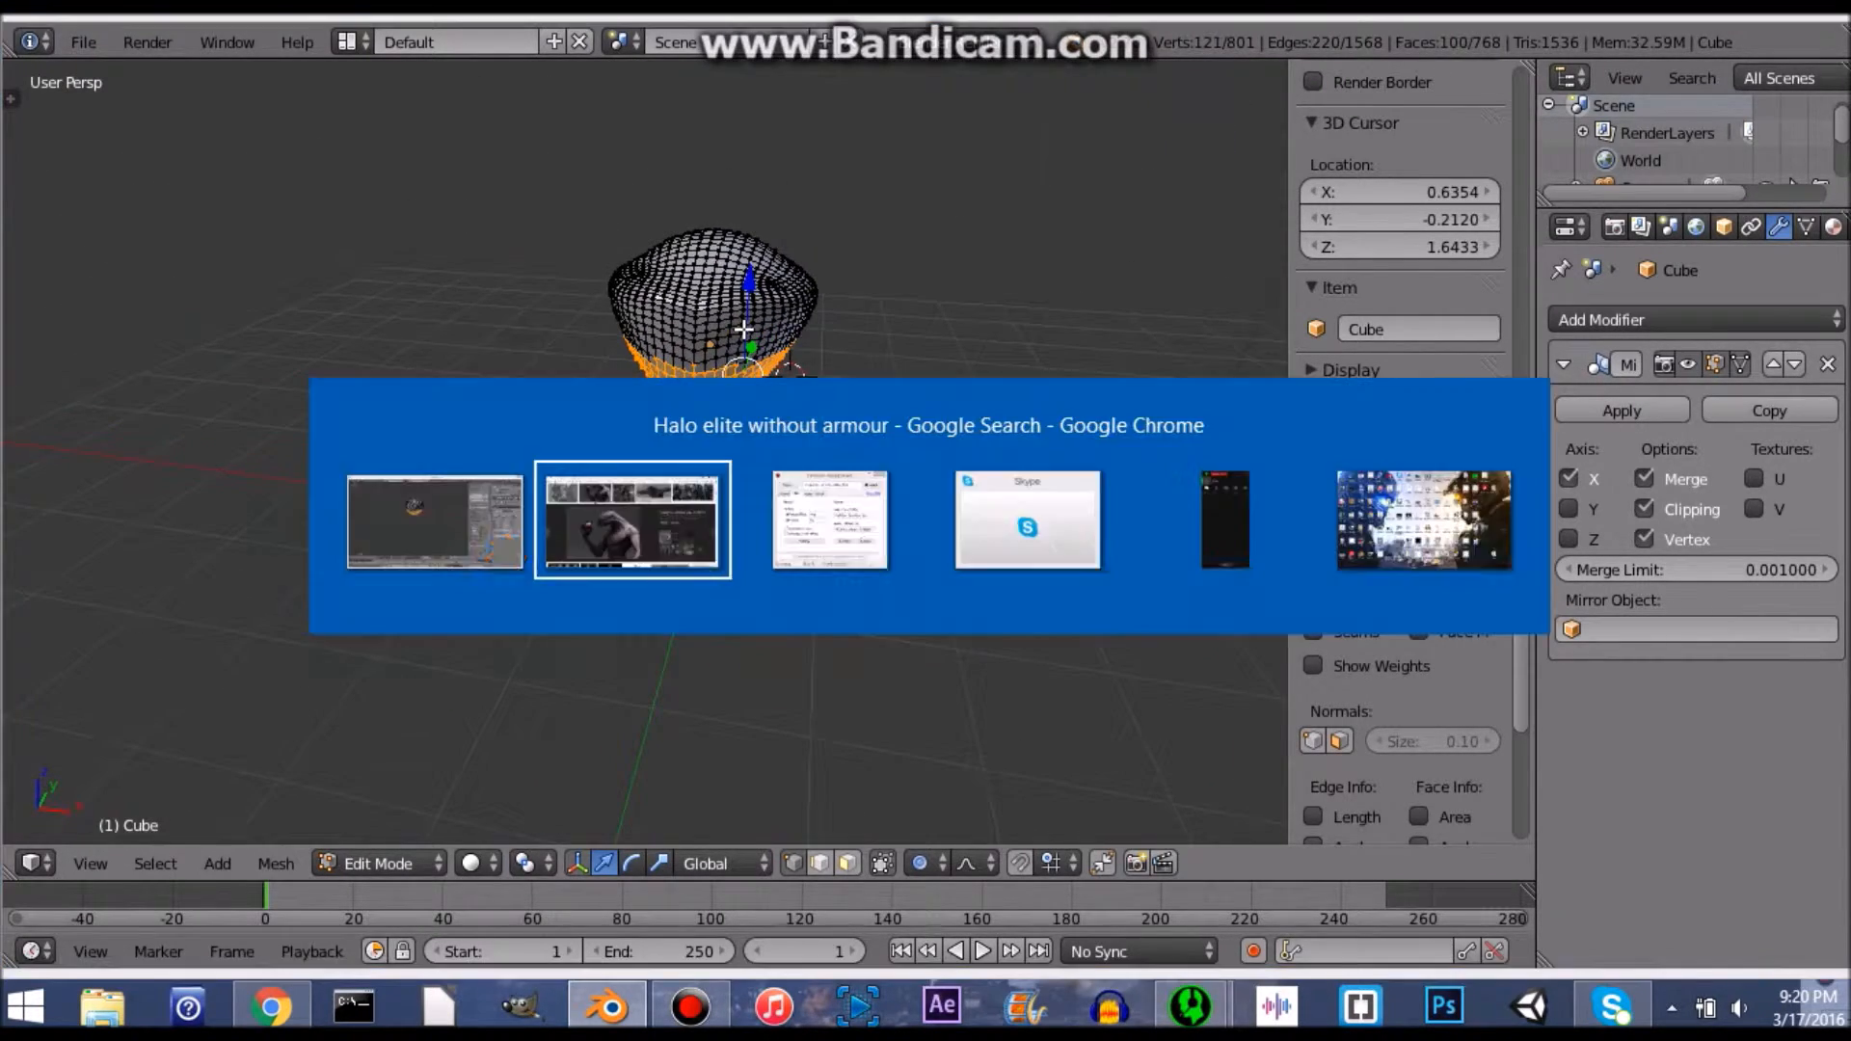
scroll(1055, 519, up, 8)
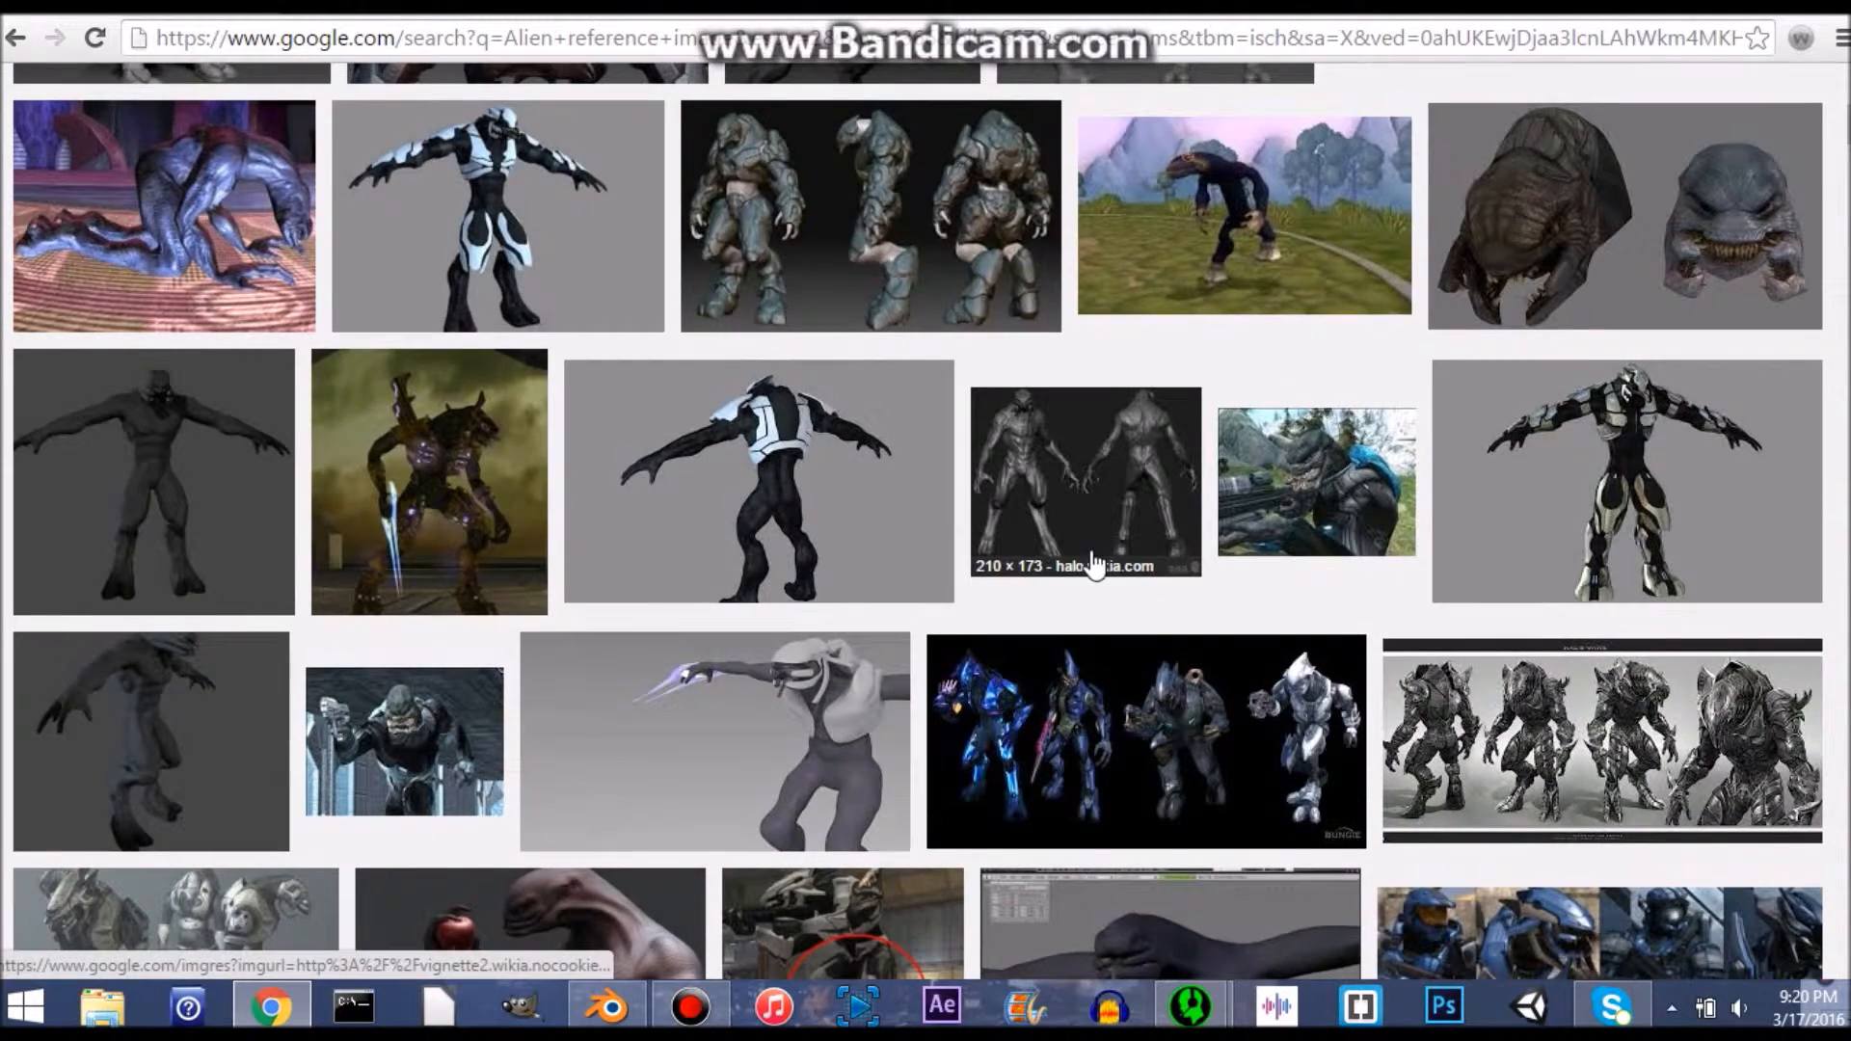
scroll(1094, 564, down, 3)
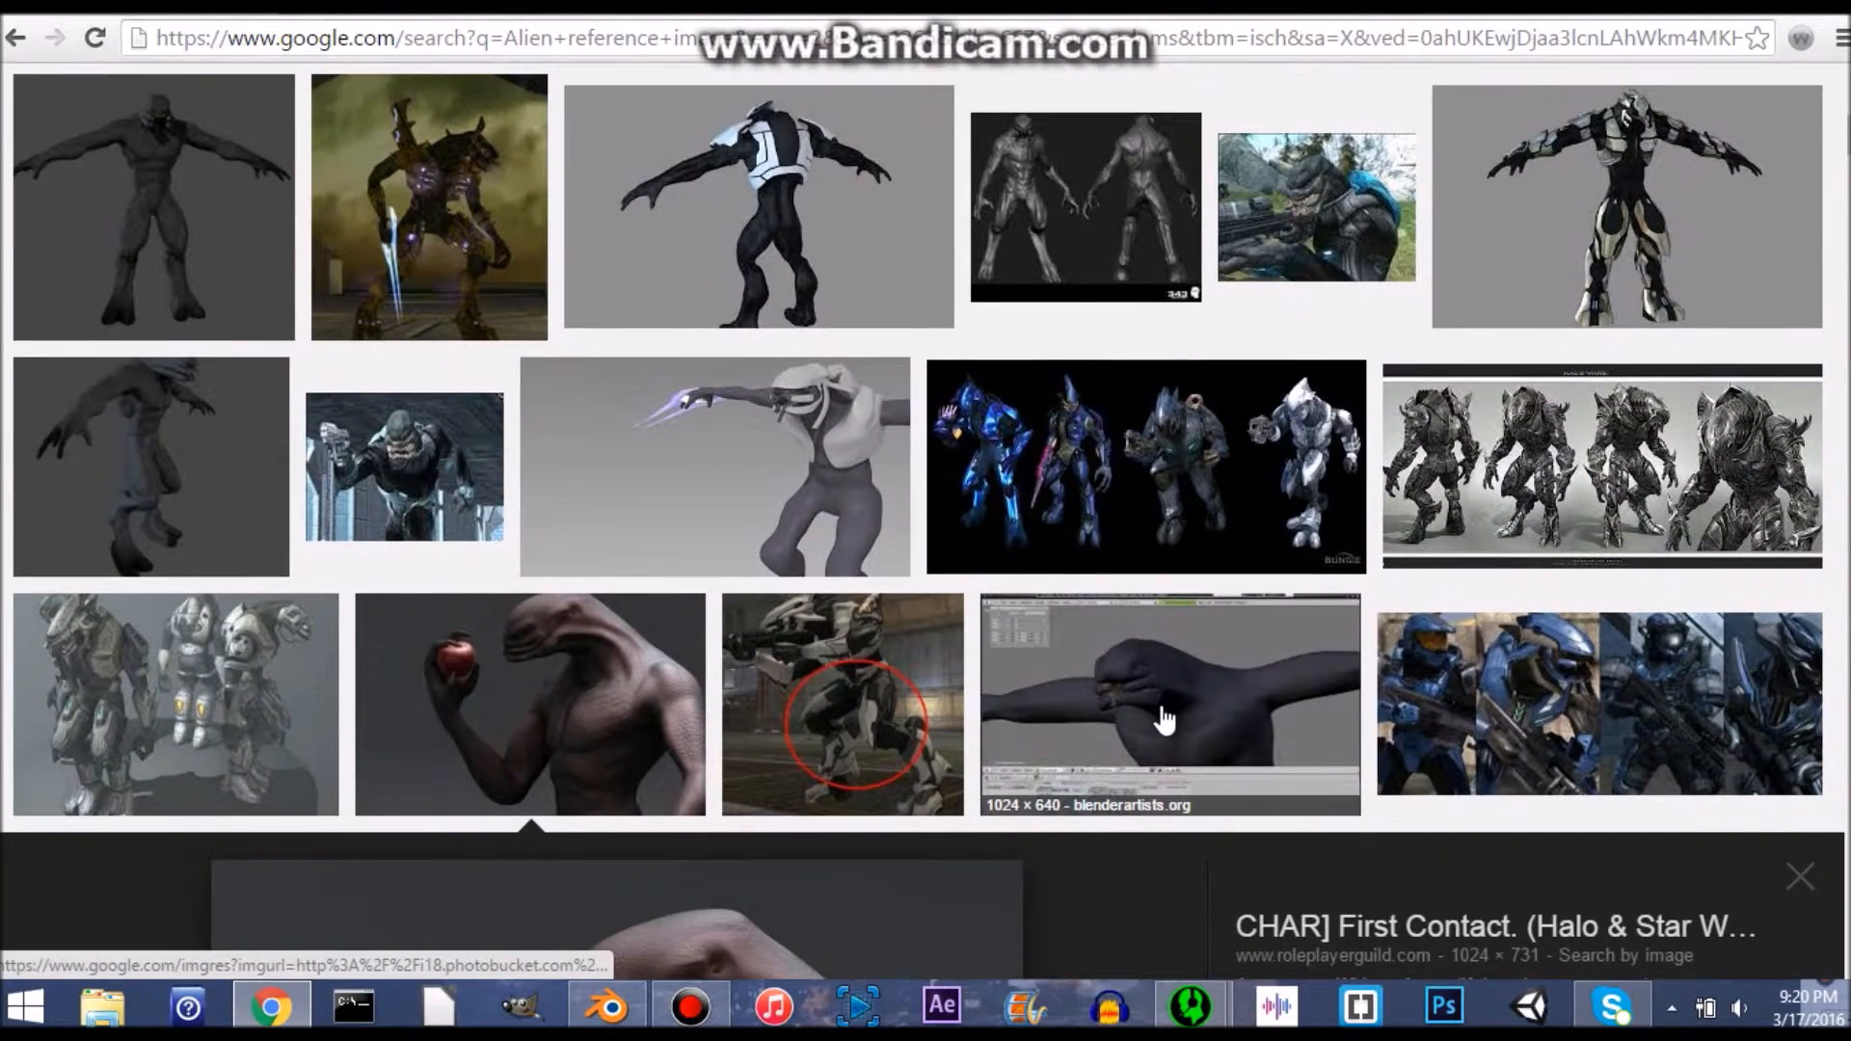
Step: Return to Blender, leave Edit Mode, and scale the head slightly narrower along X
key(alt+Tab)
mouse_move(939, 307)
middle_down()
mouse_move(893, 339)
mouse_move(935, 339)
middle_up()
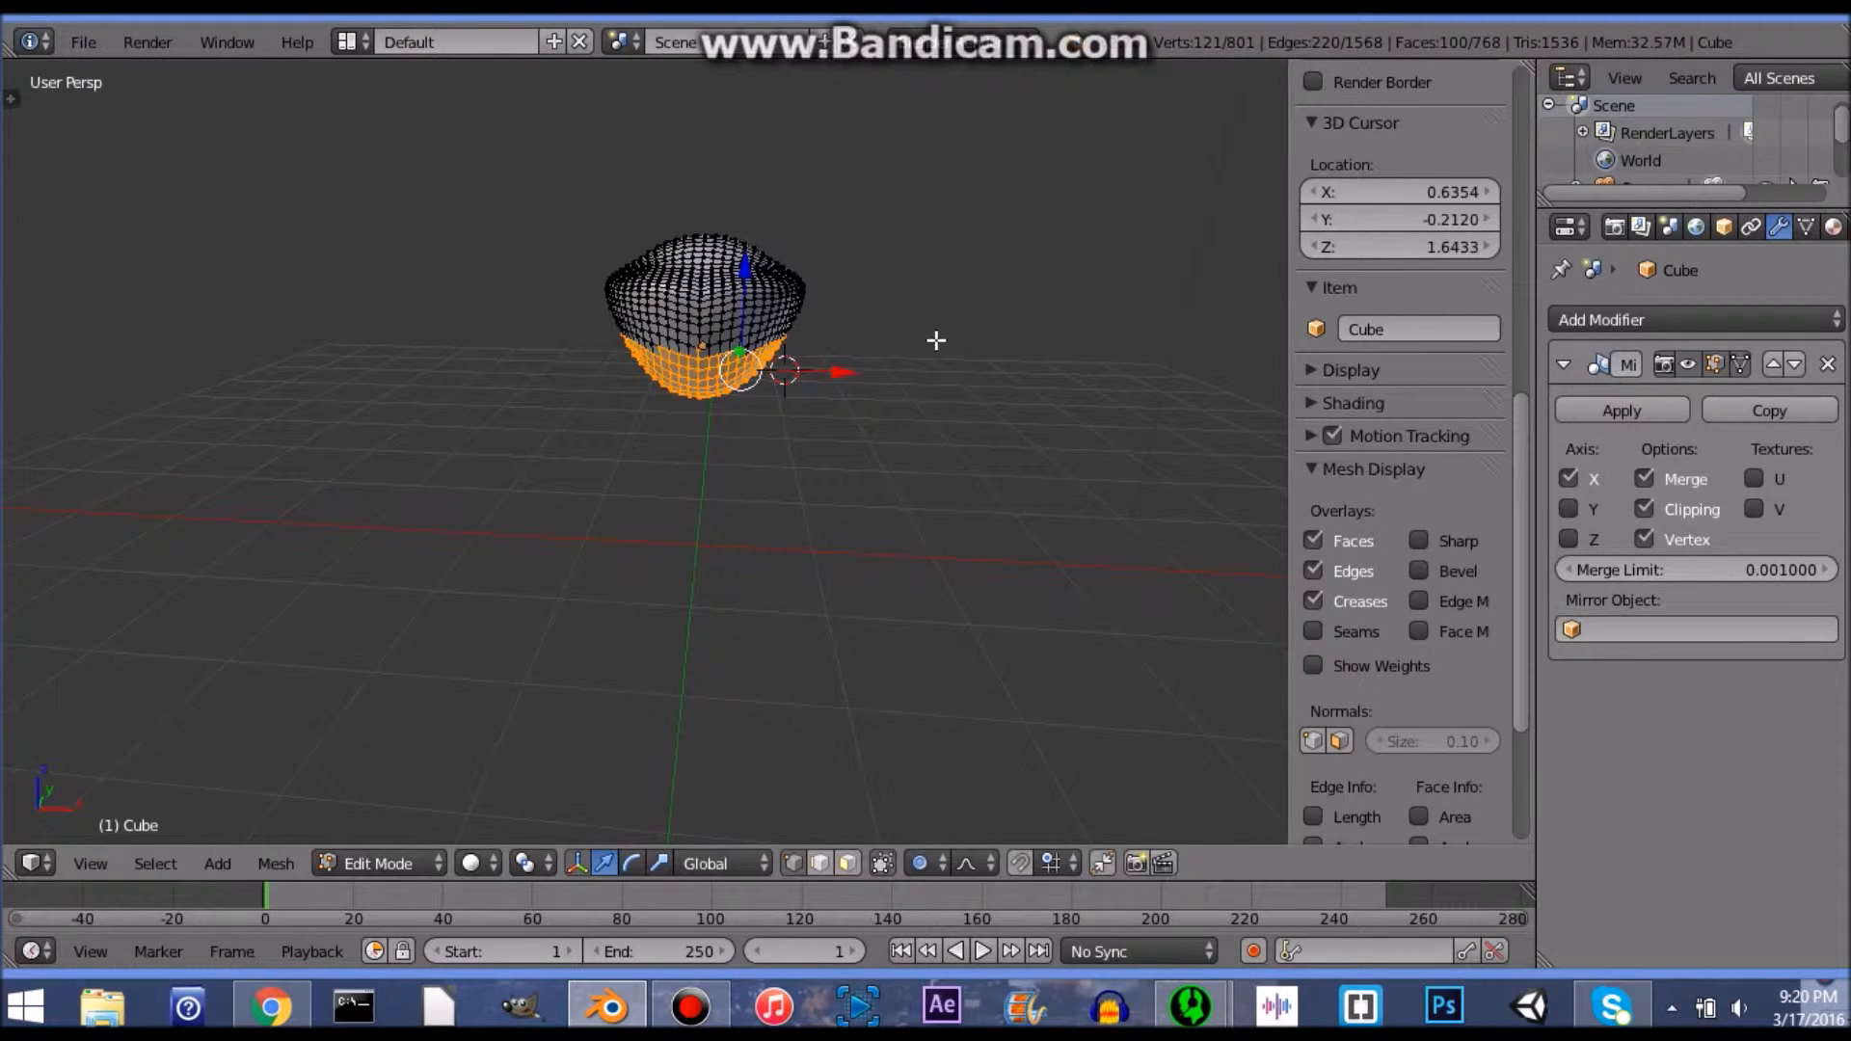
key(Tab)
key(s)
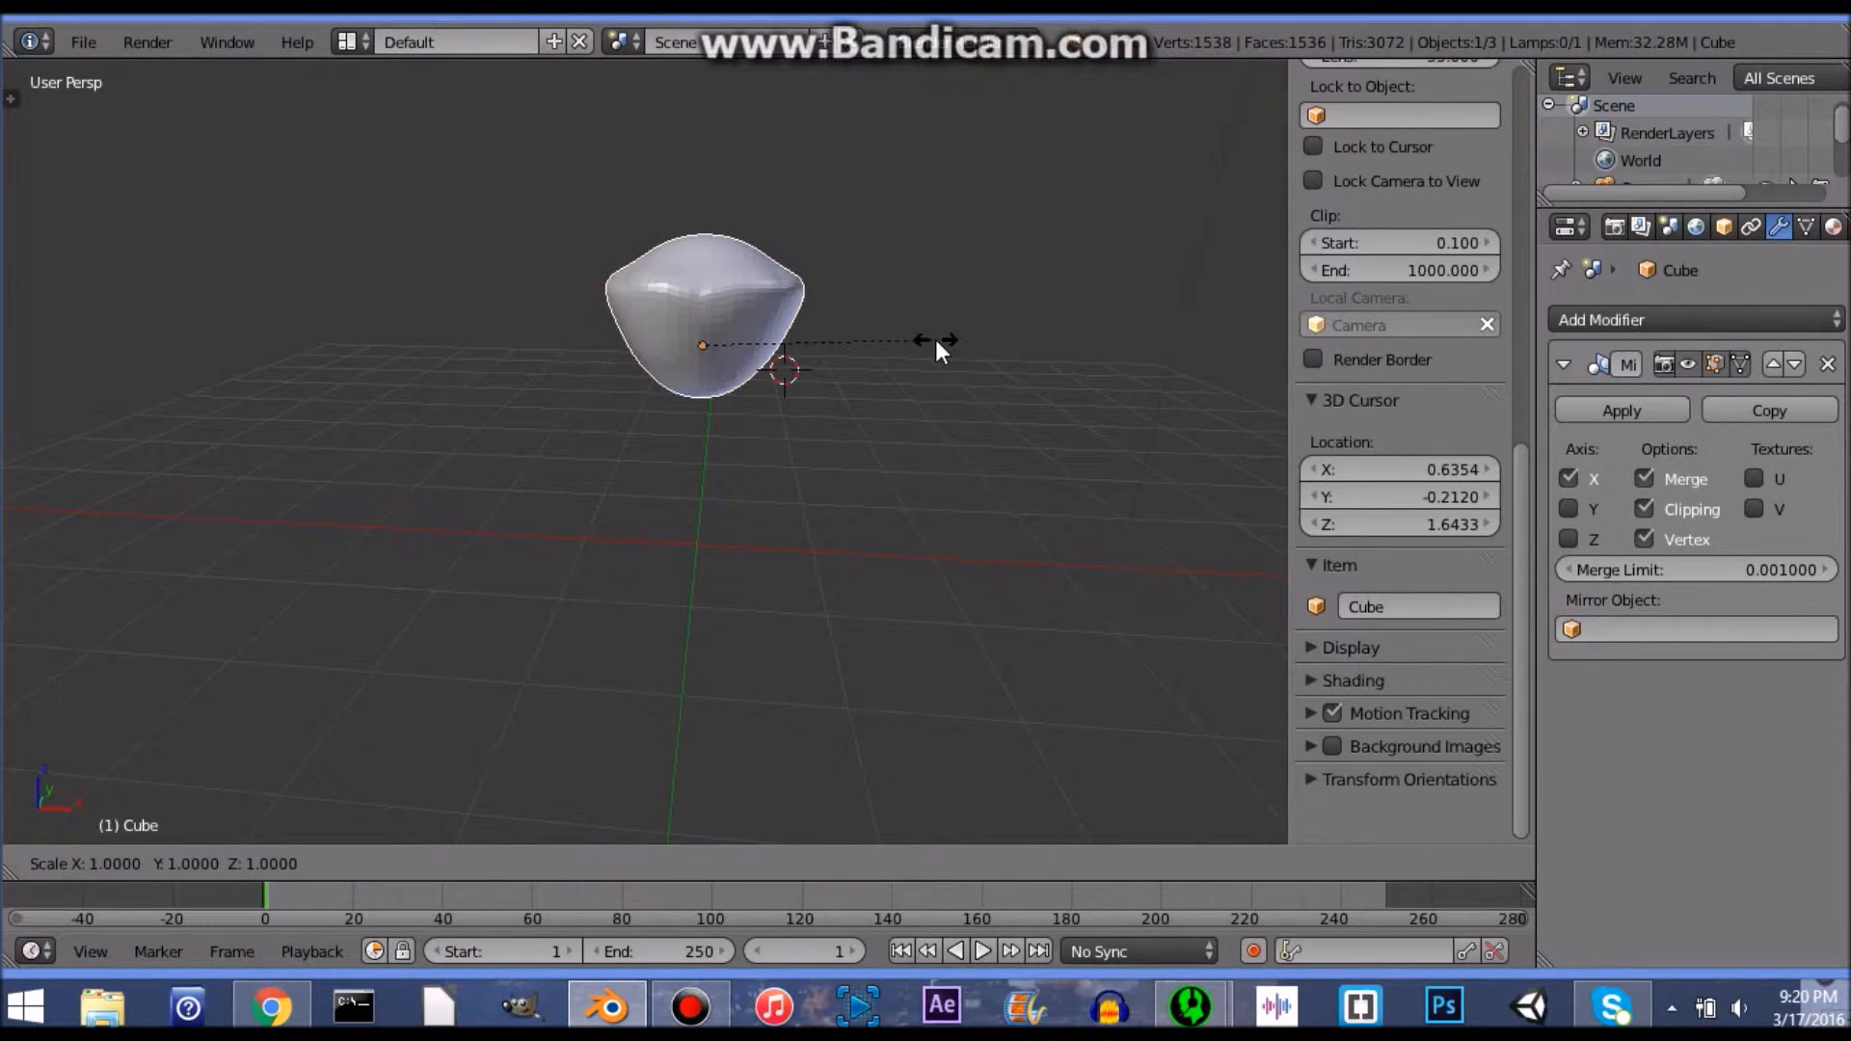
key(x)
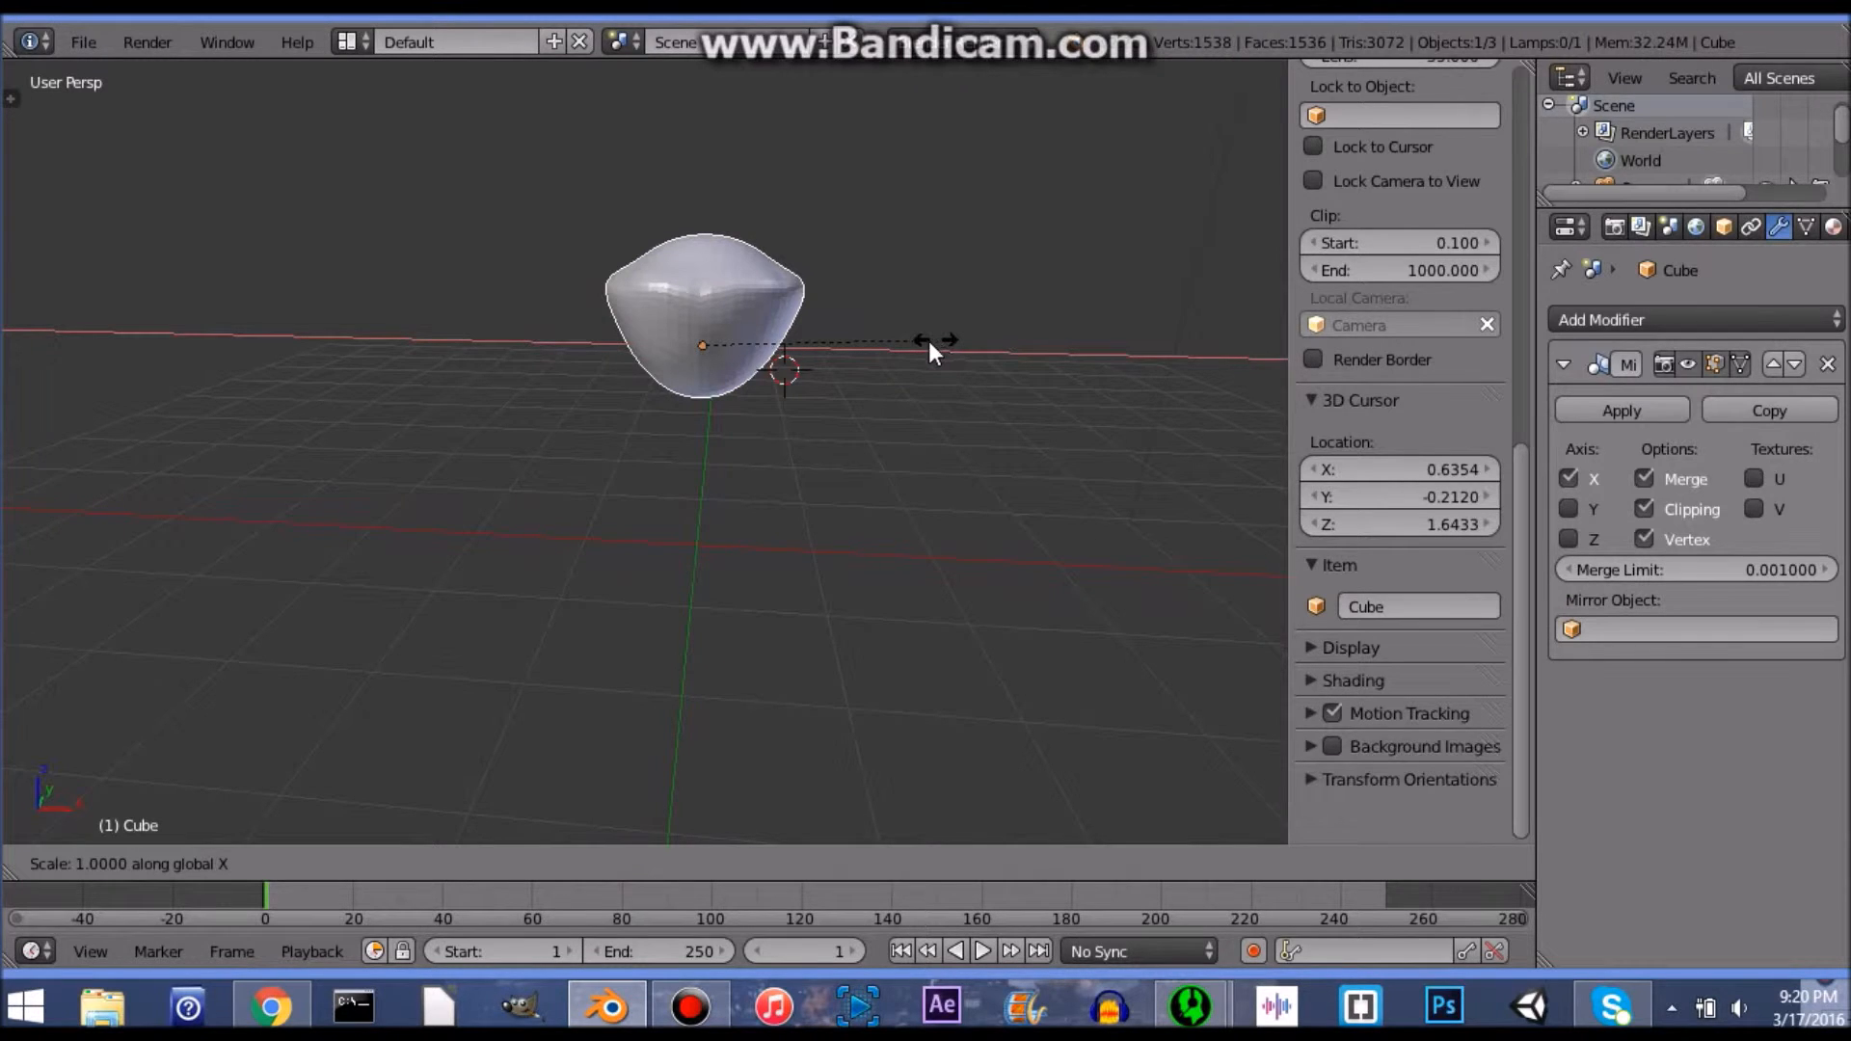
click(905, 334)
Step: Flatten the head by scaling it along Z to about 0.85
scroll(905, 335, up, 4)
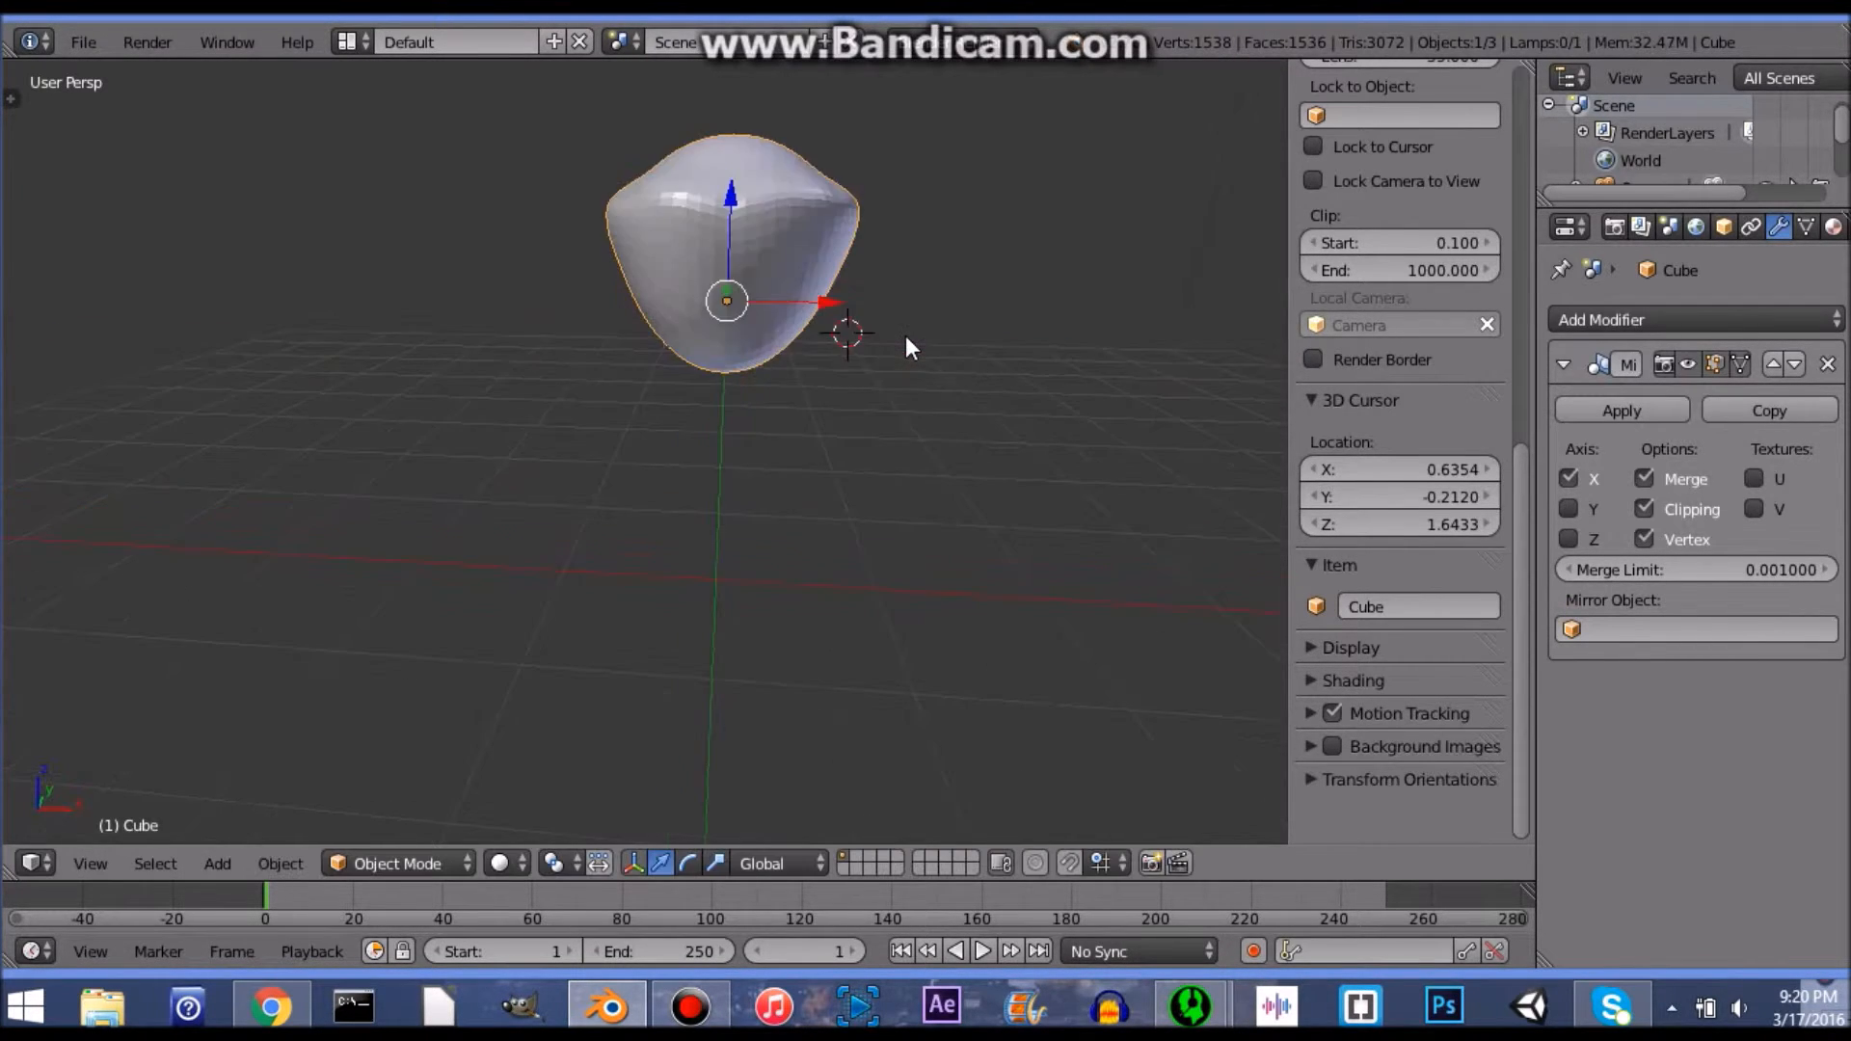
scroll(824, 304, down, 4)
mouse_move(877, 332)
middle_down()
mouse_move(824, 304)
mouse_move(873, 293)
mouse_move(712, 315)
mouse_move(618, 246)
mouse_move(637, 304)
mouse_move(842, 304)
mouse_move(887, 353)
middle_up()
key(s)
key(z)
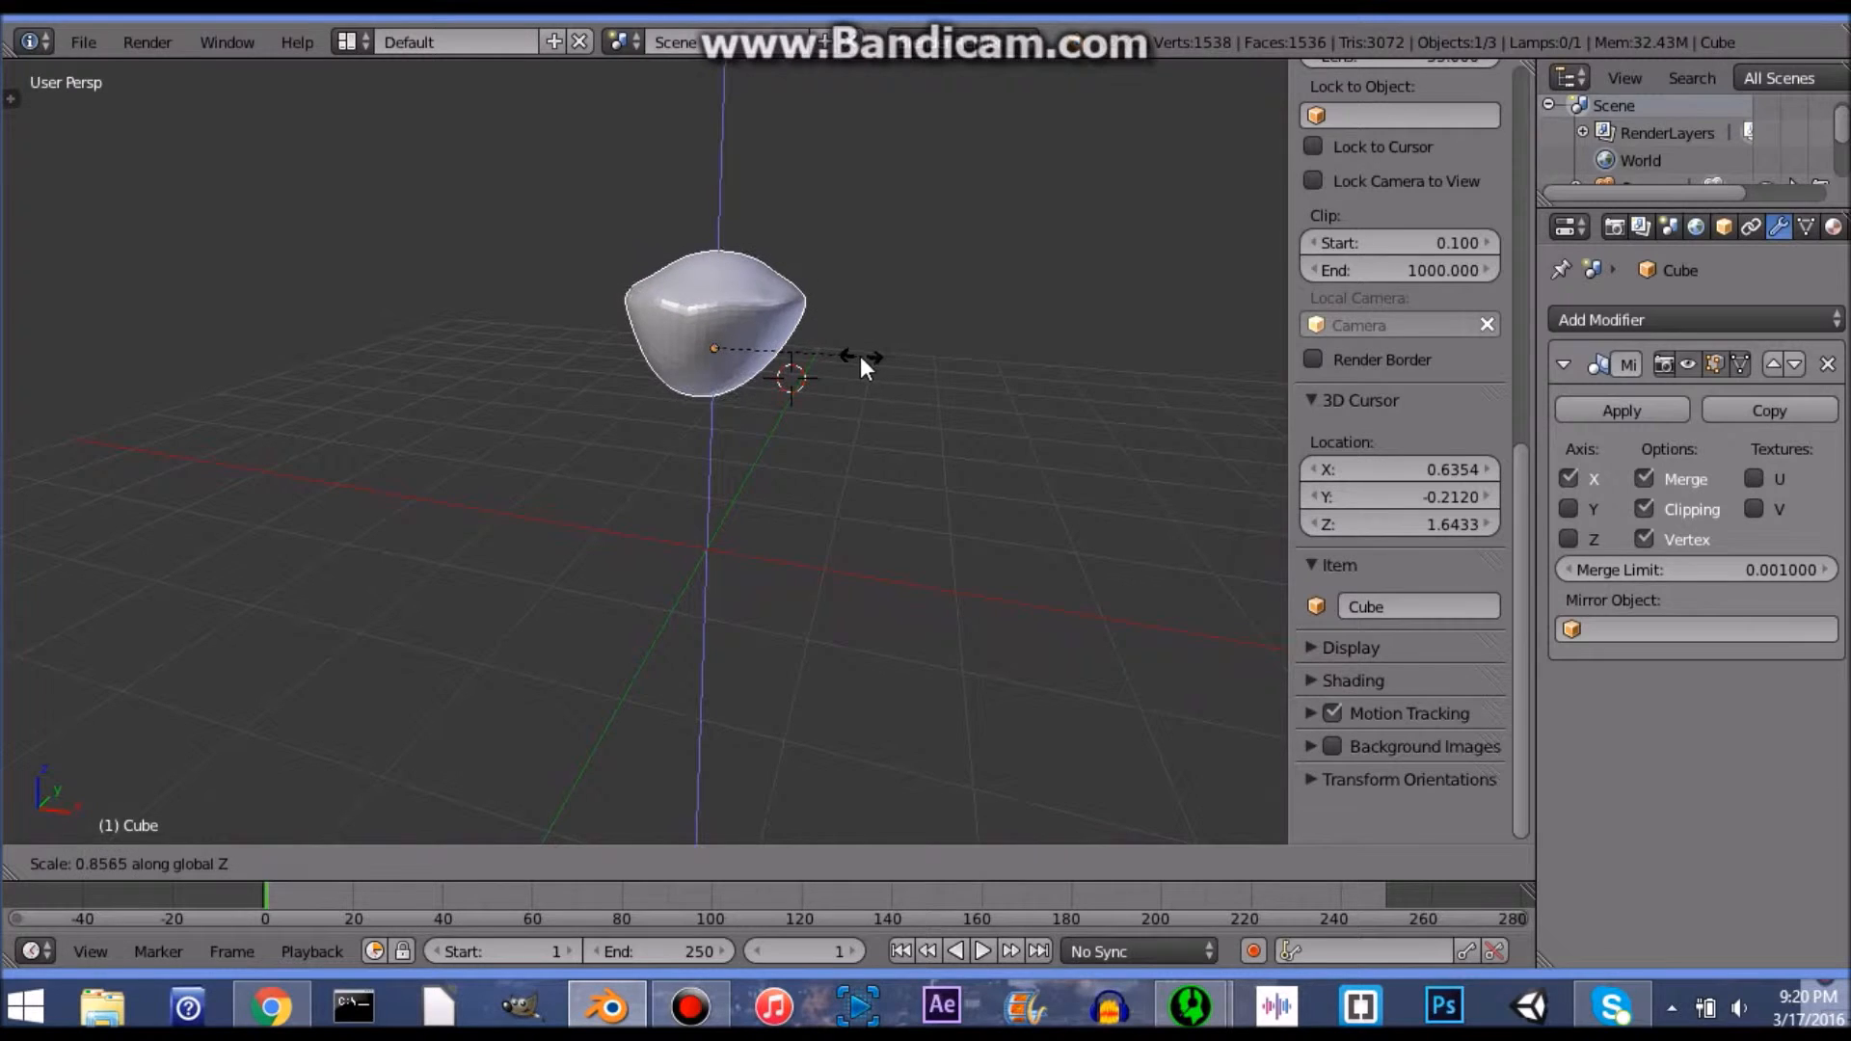
click(854, 355)
middle_drag(727, 349, 644, 356)
Step: Compare the flattened head with the apple-holding elite image in Chrome, examining the mesh in both Object Mode and Edit Mode
key(alt+Tab)
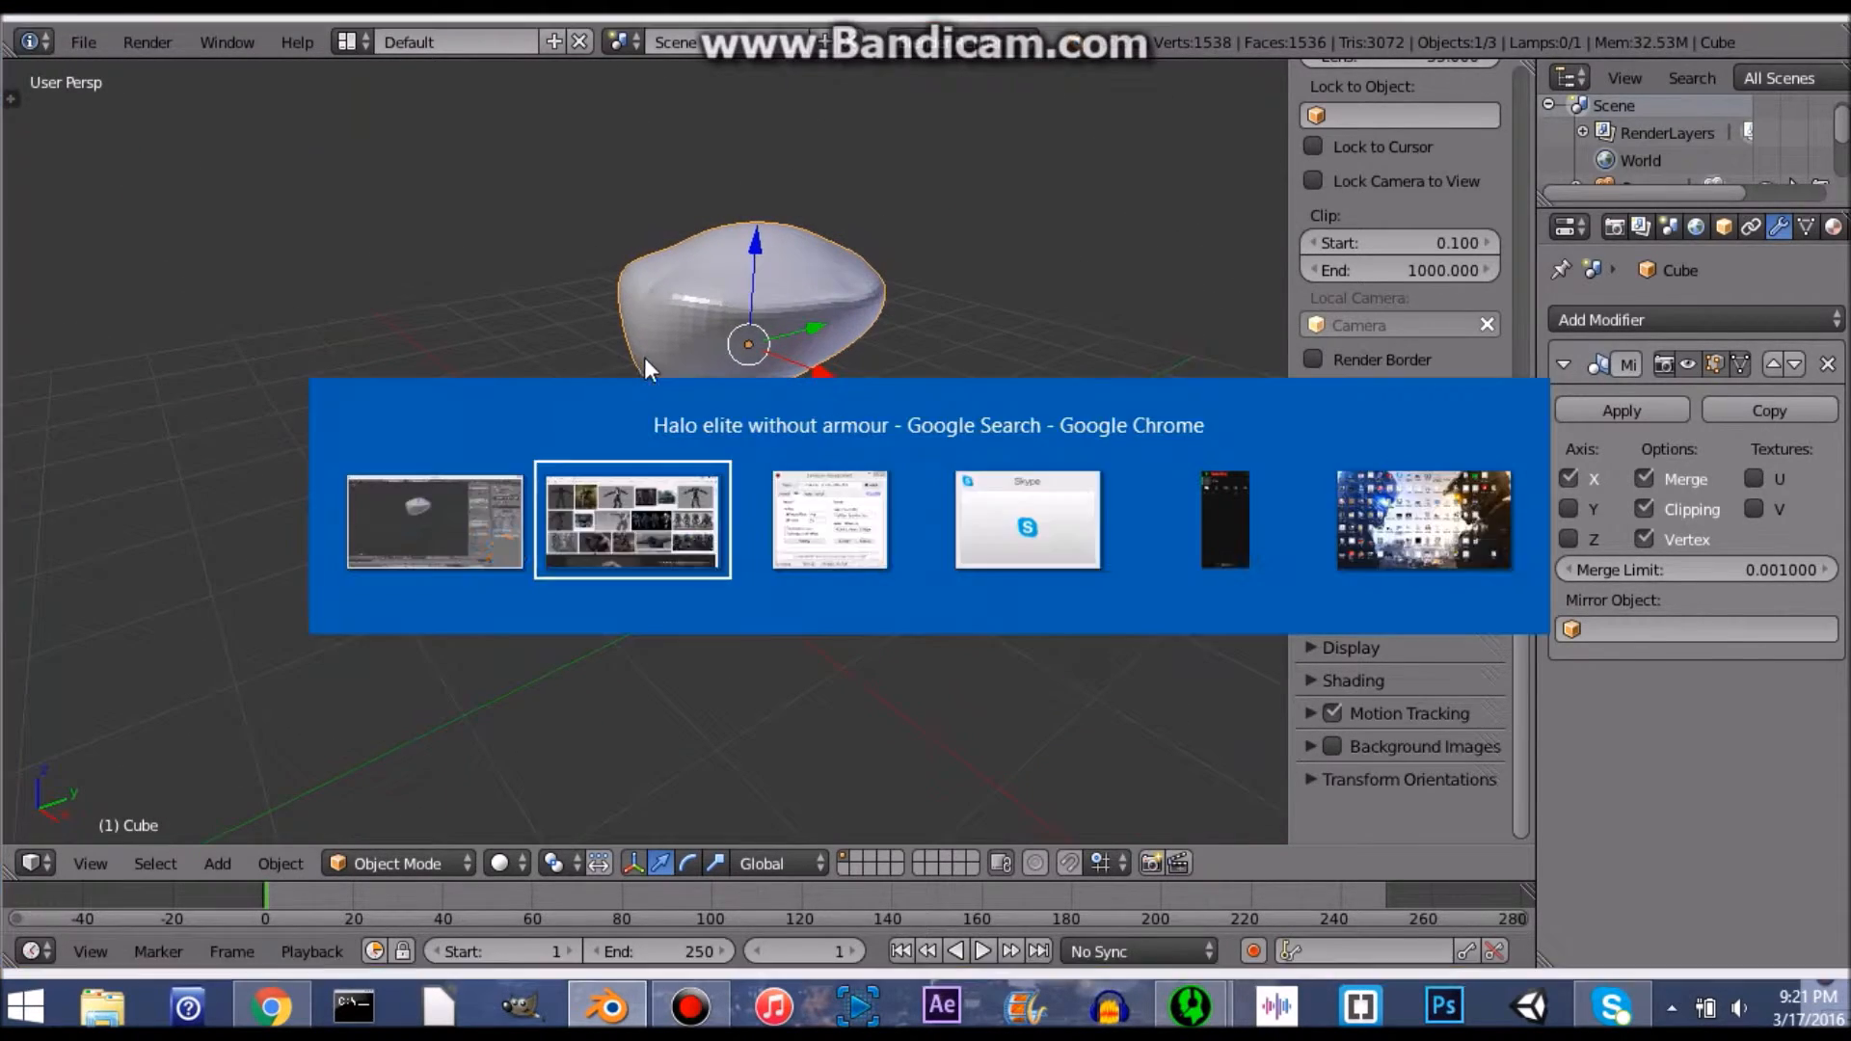
scroll(648, 477, down, 5)
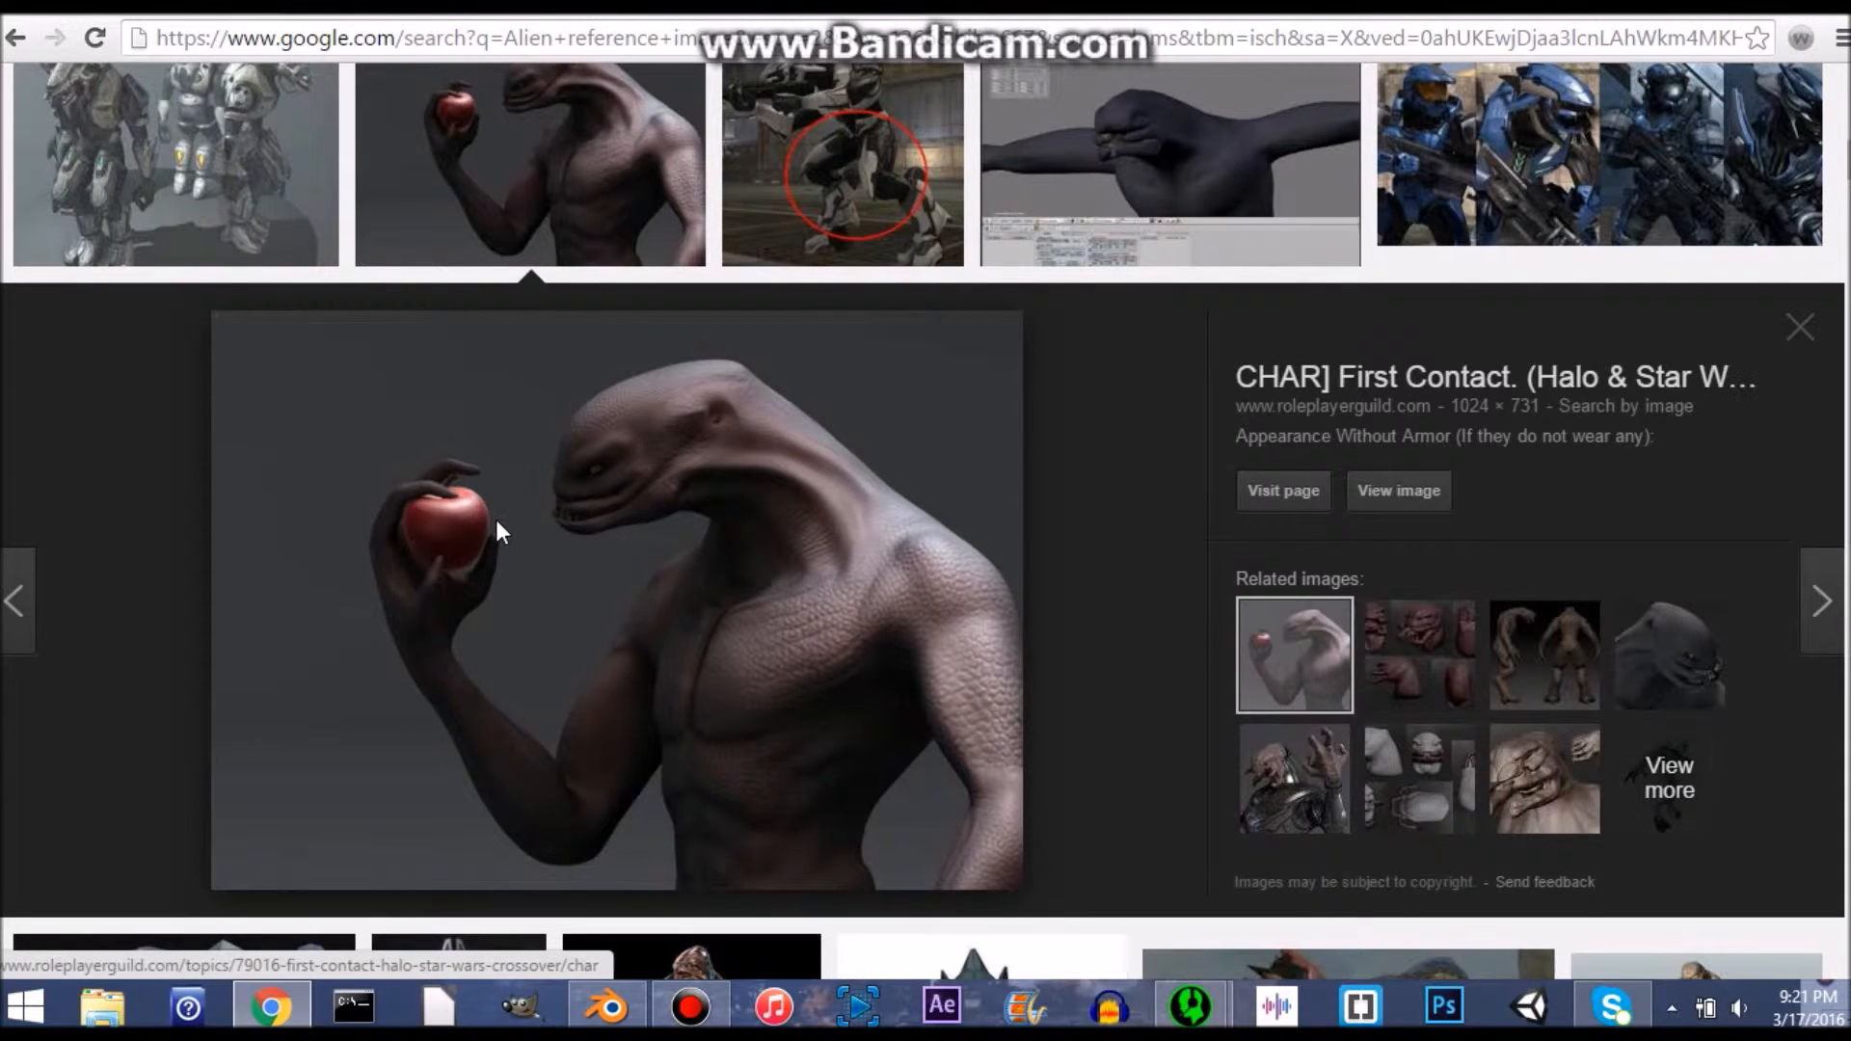
key(alt+Tab)
middle_drag(588, 482, 710, 289)
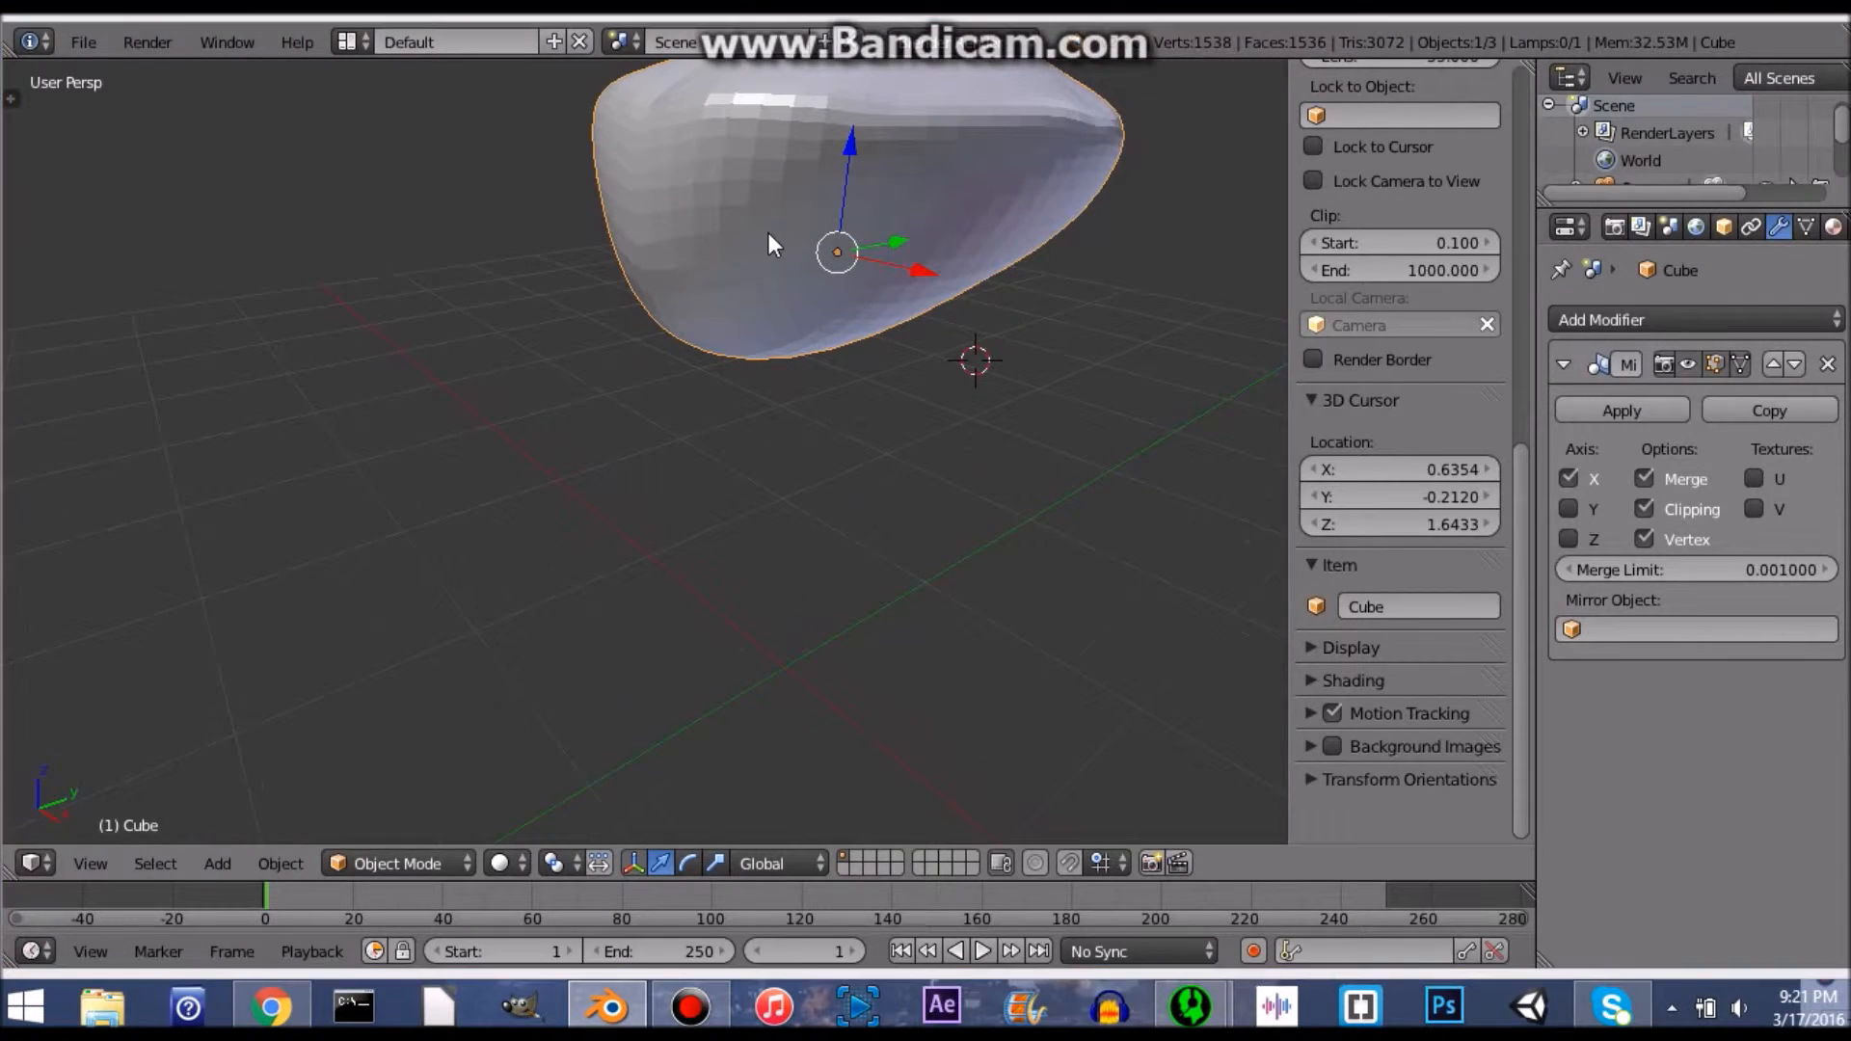
key(alt+Tab)
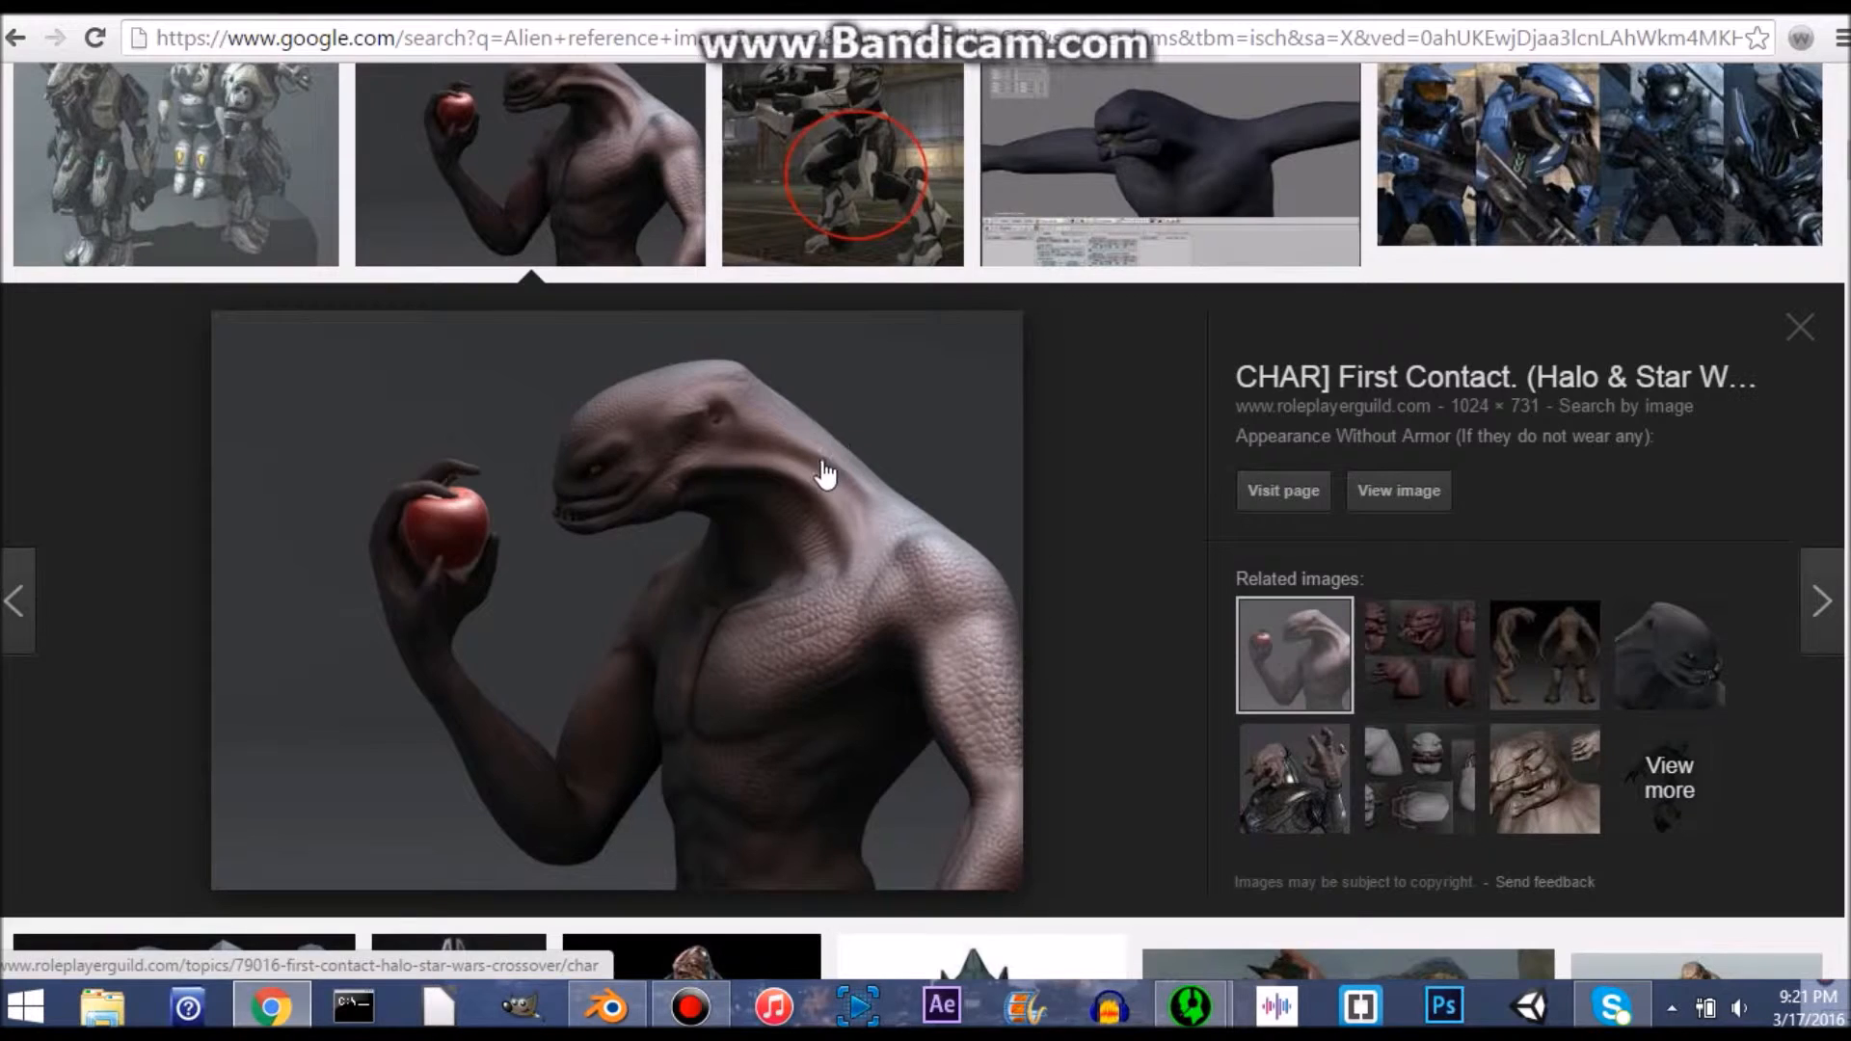
key(alt+Tab)
middle_drag(868, 364, 987, 298)
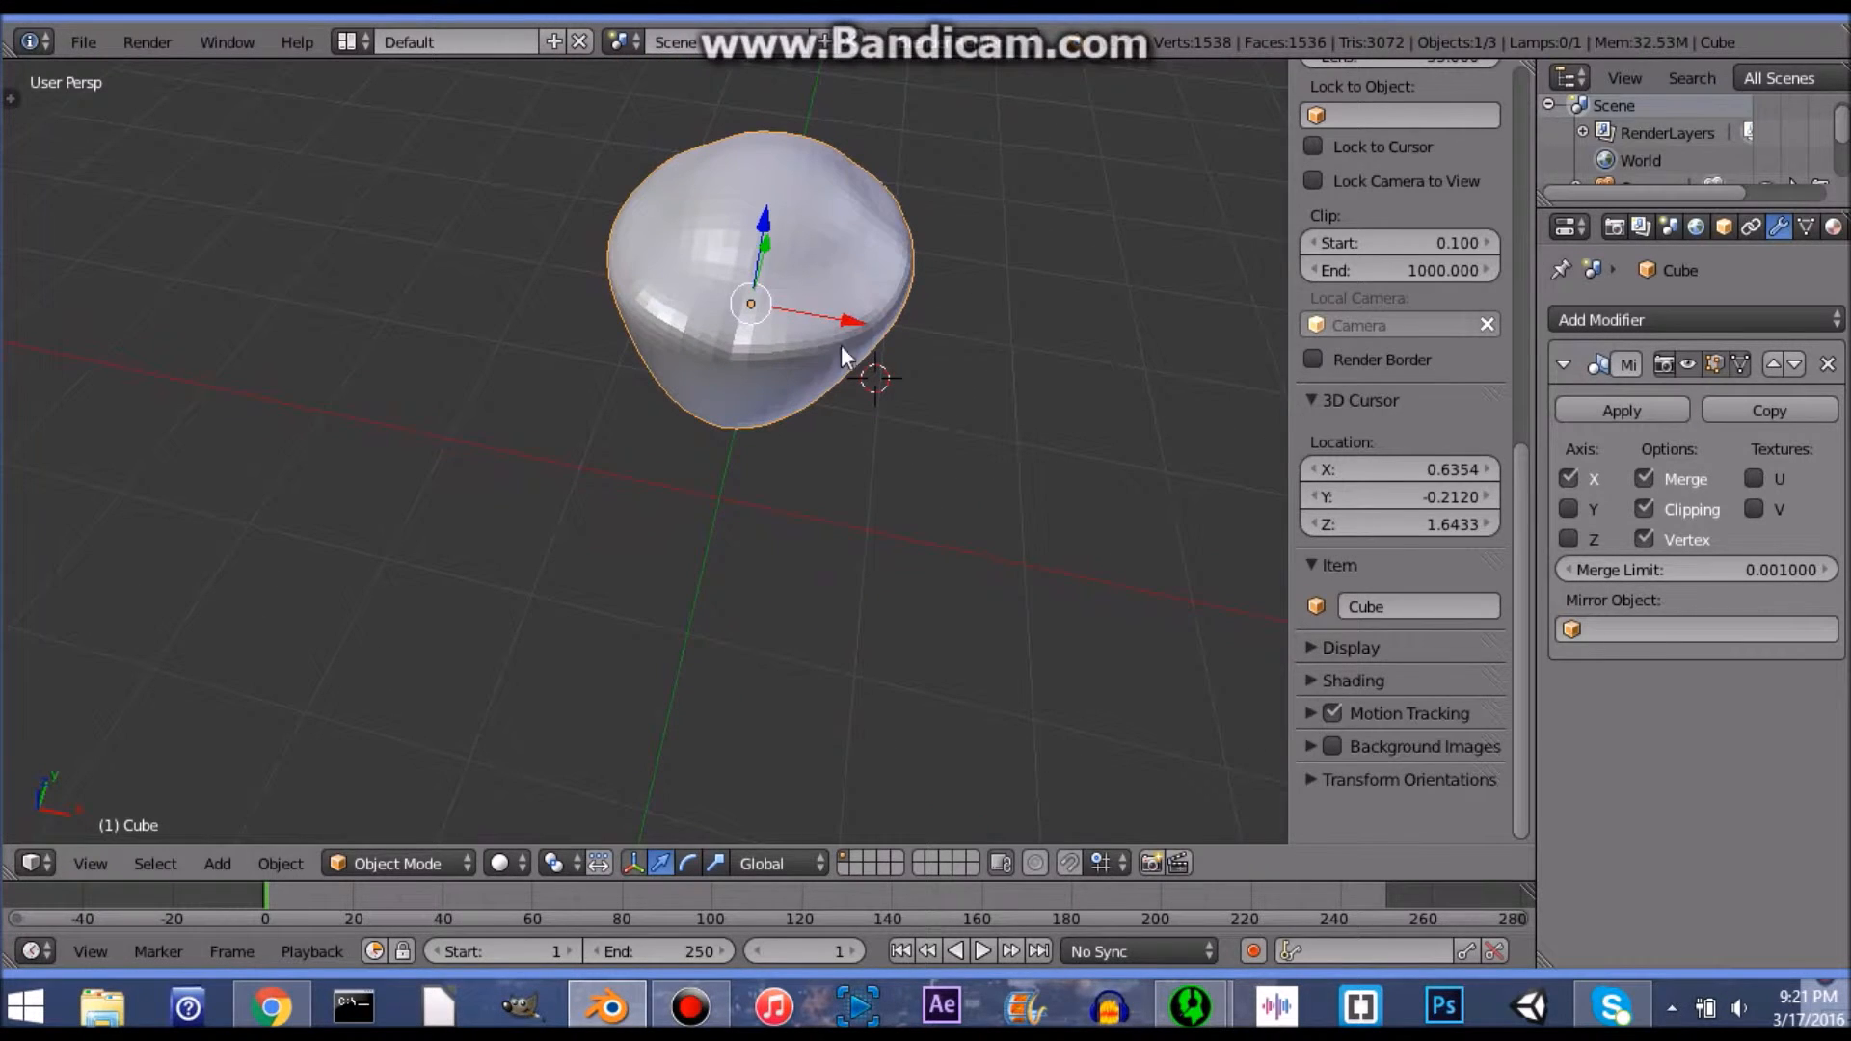
key(Tab)
middle_drag(865, 366, 706, 340)
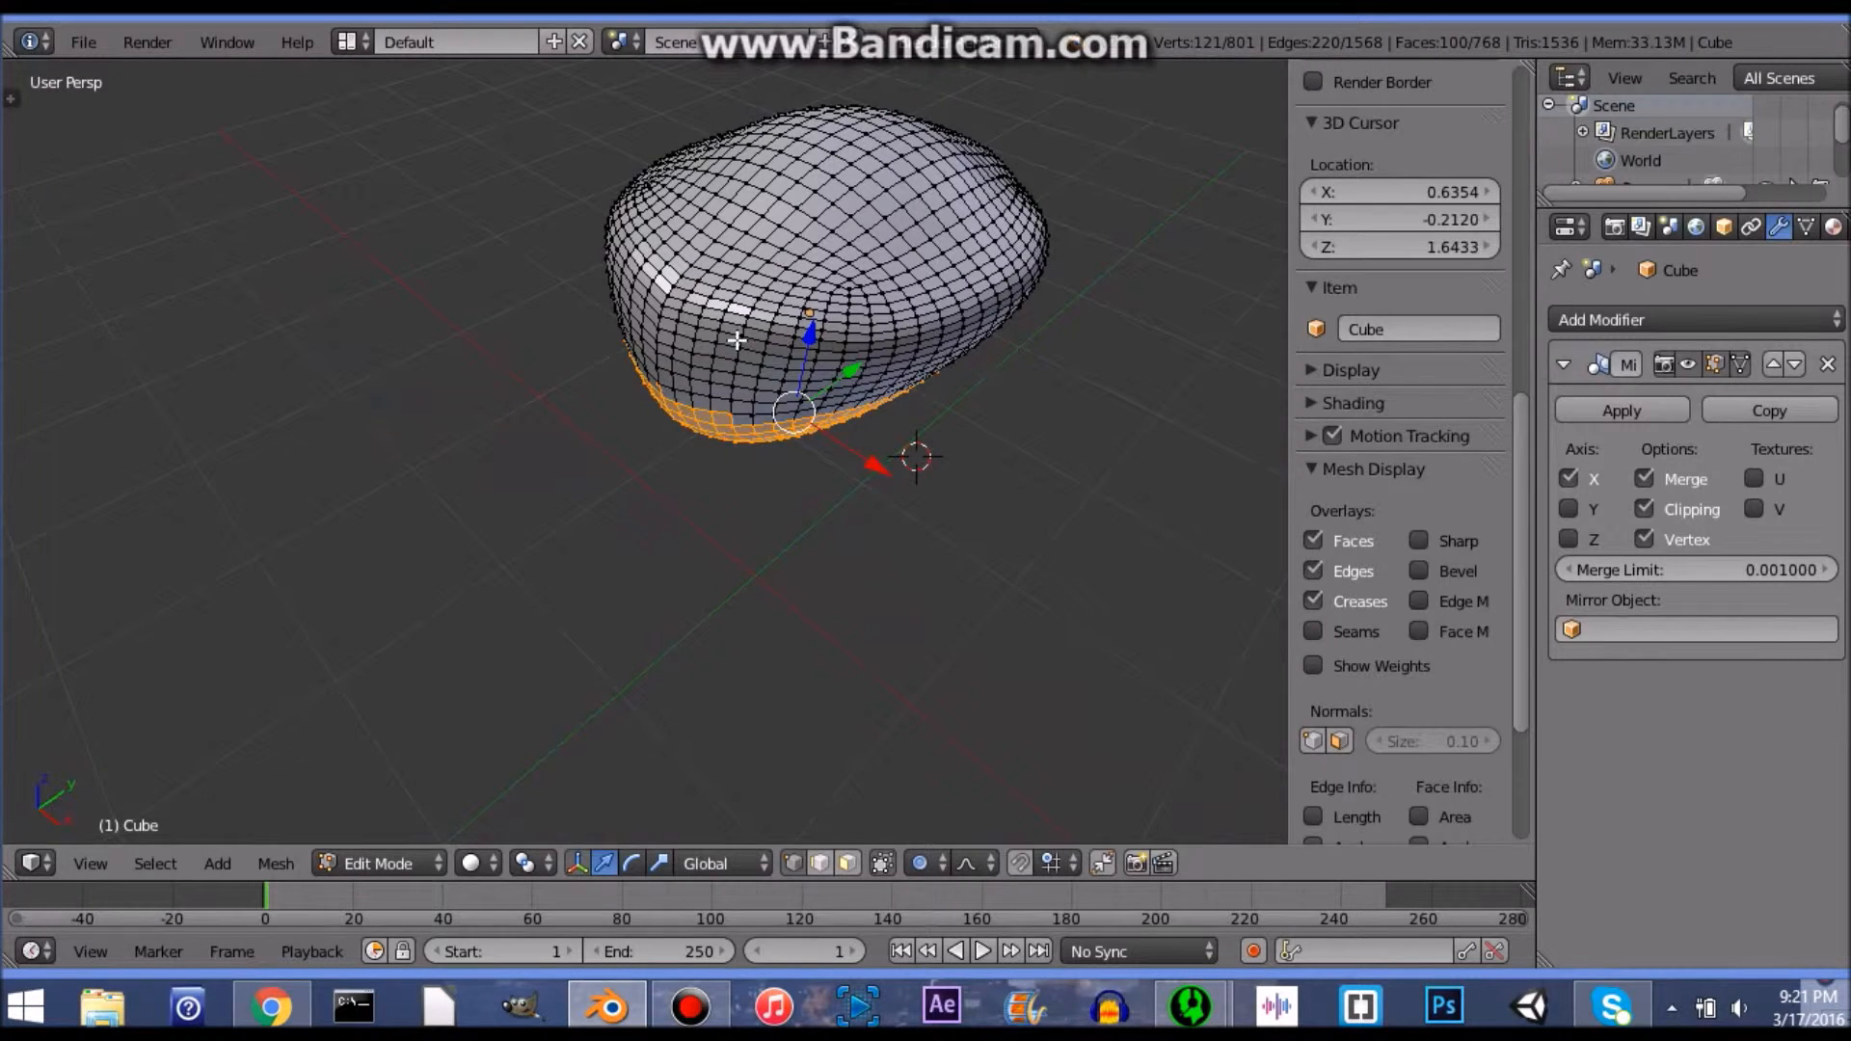
key(Tab)
middle_drag(908, 322, 947, 309)
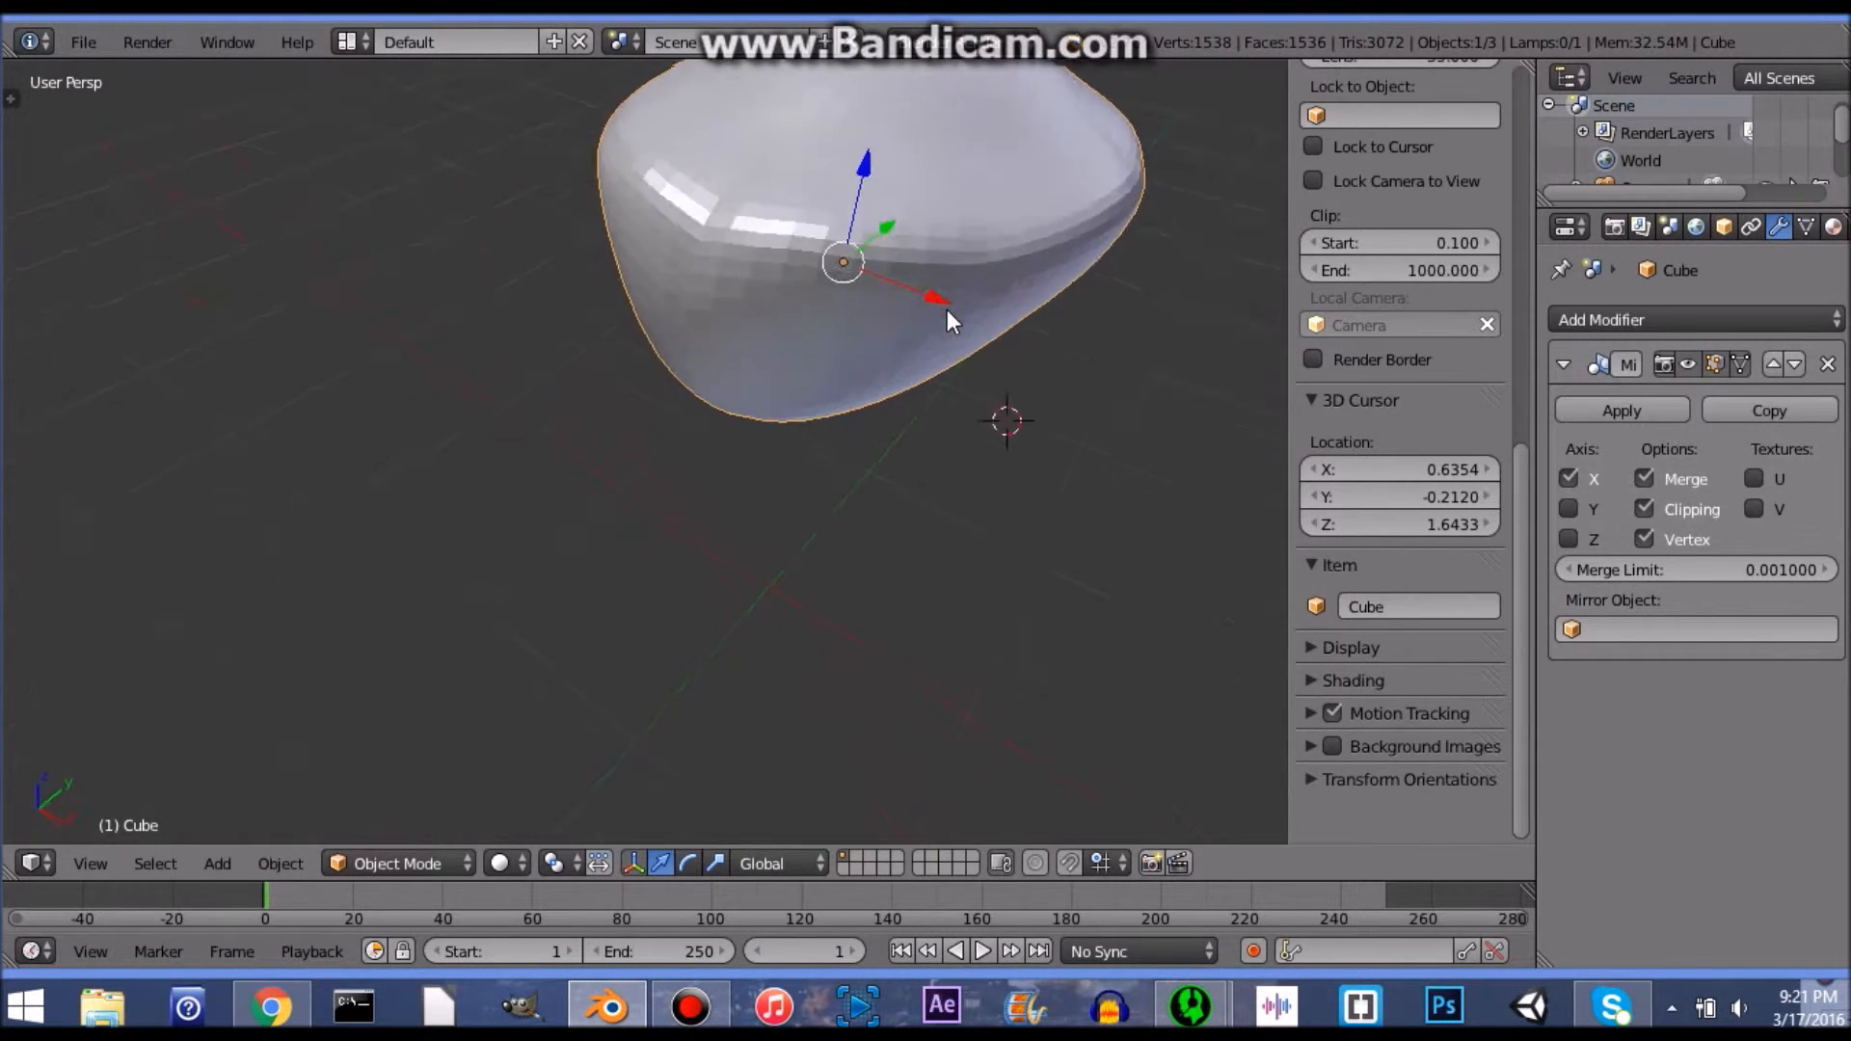
scroll(945, 316, down, 2)
Step: Enter Edit Mode, turn off proportional editing, and select four adjacent edge loops around the rim of the head
key(Tab)
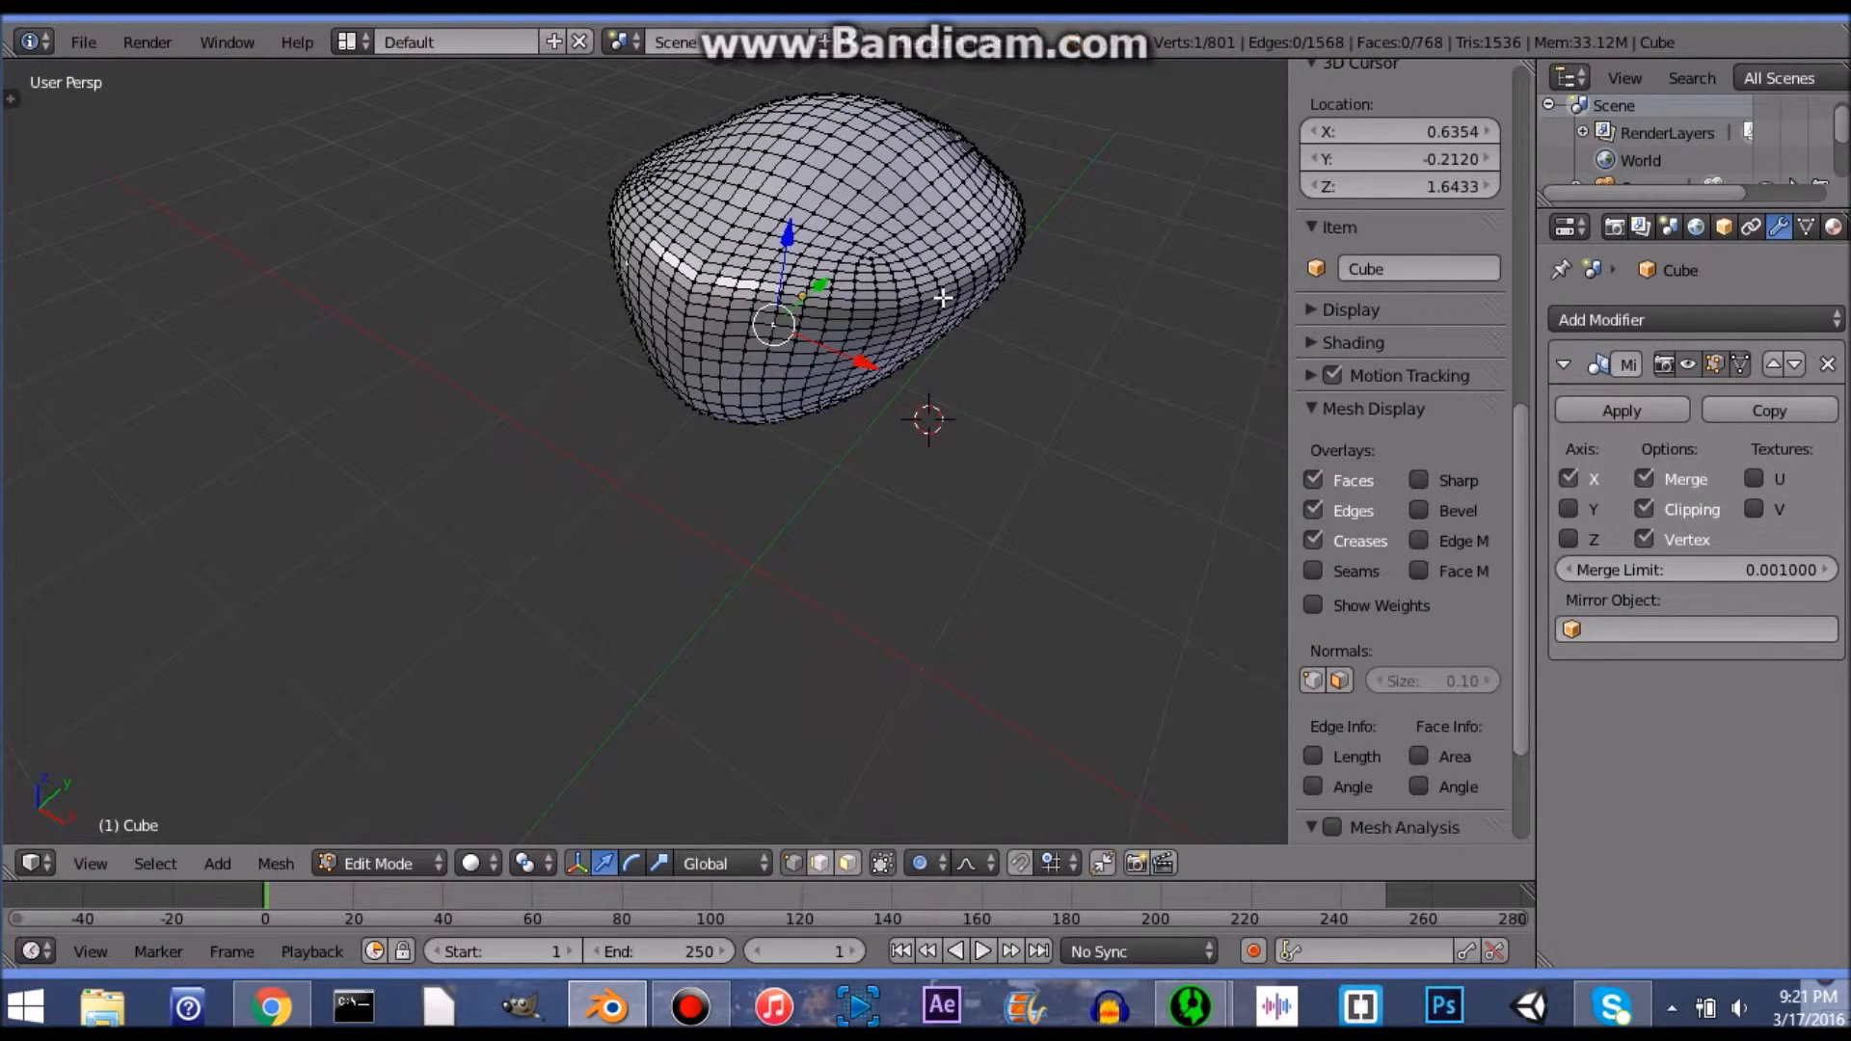
key(o)
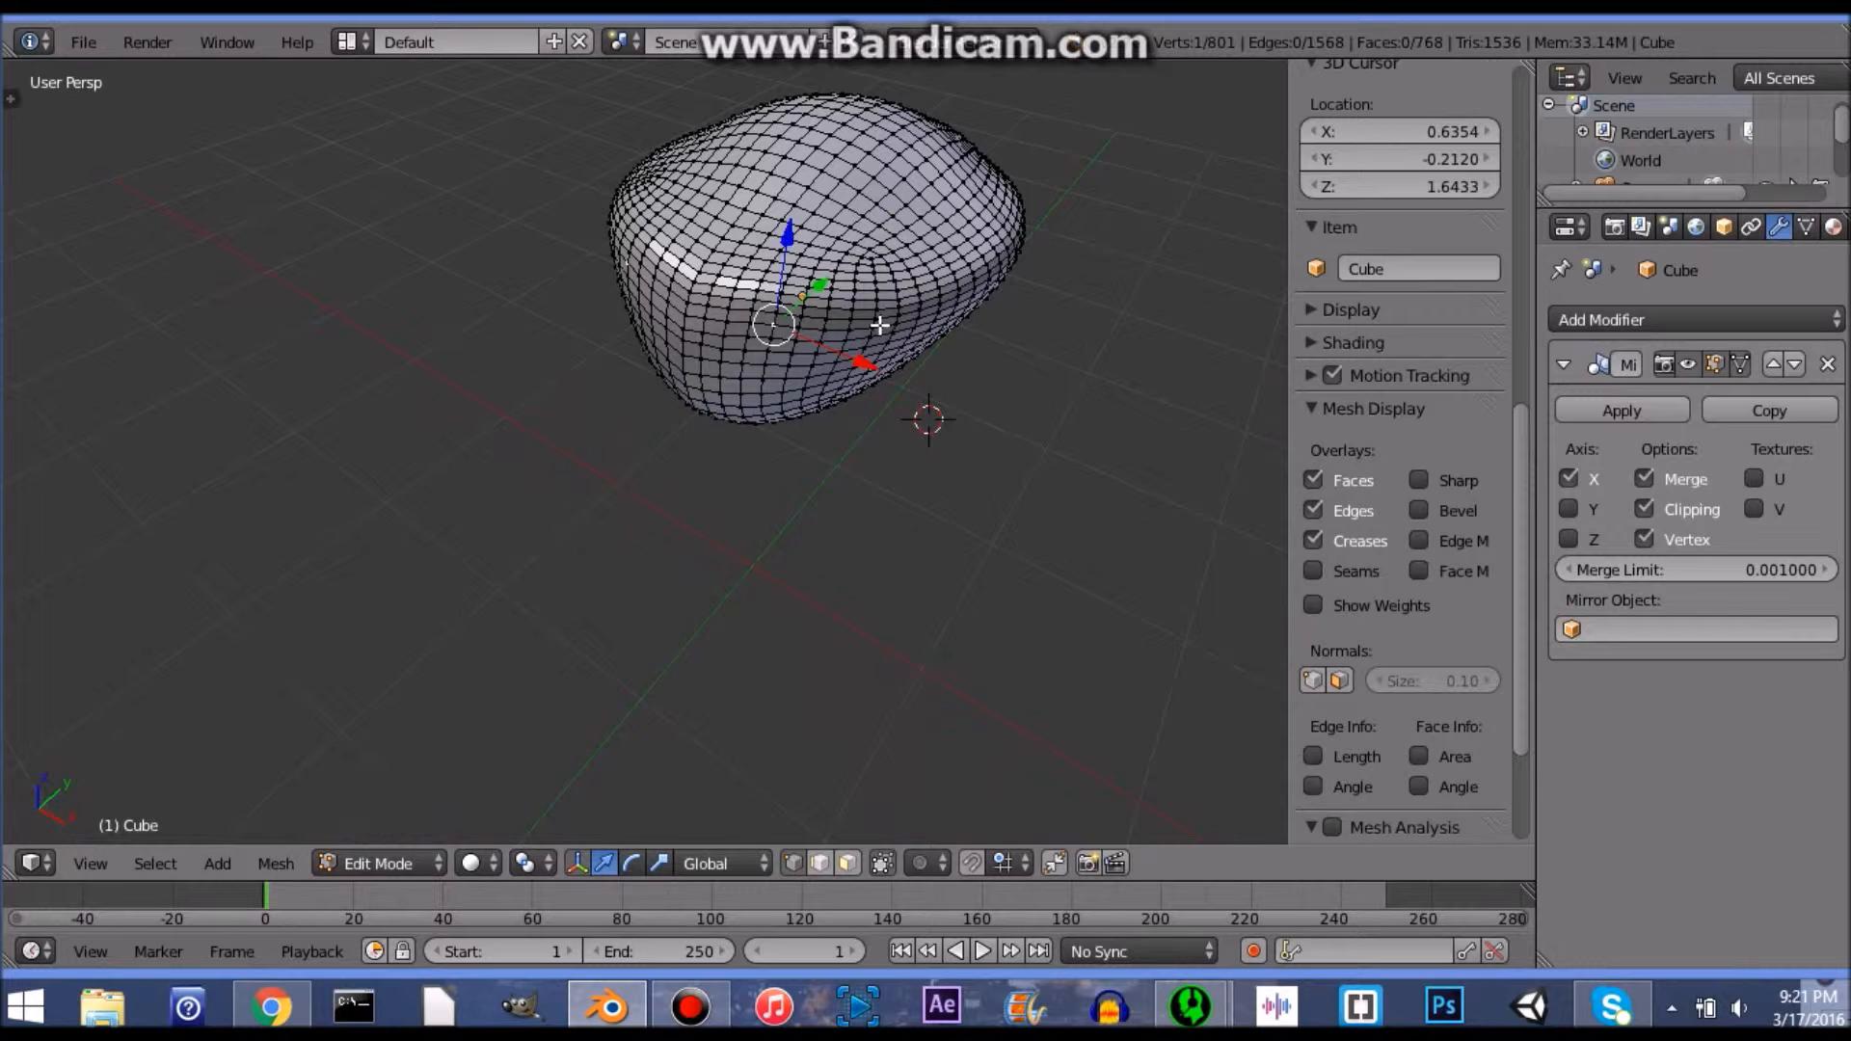
alt+click(889, 298)
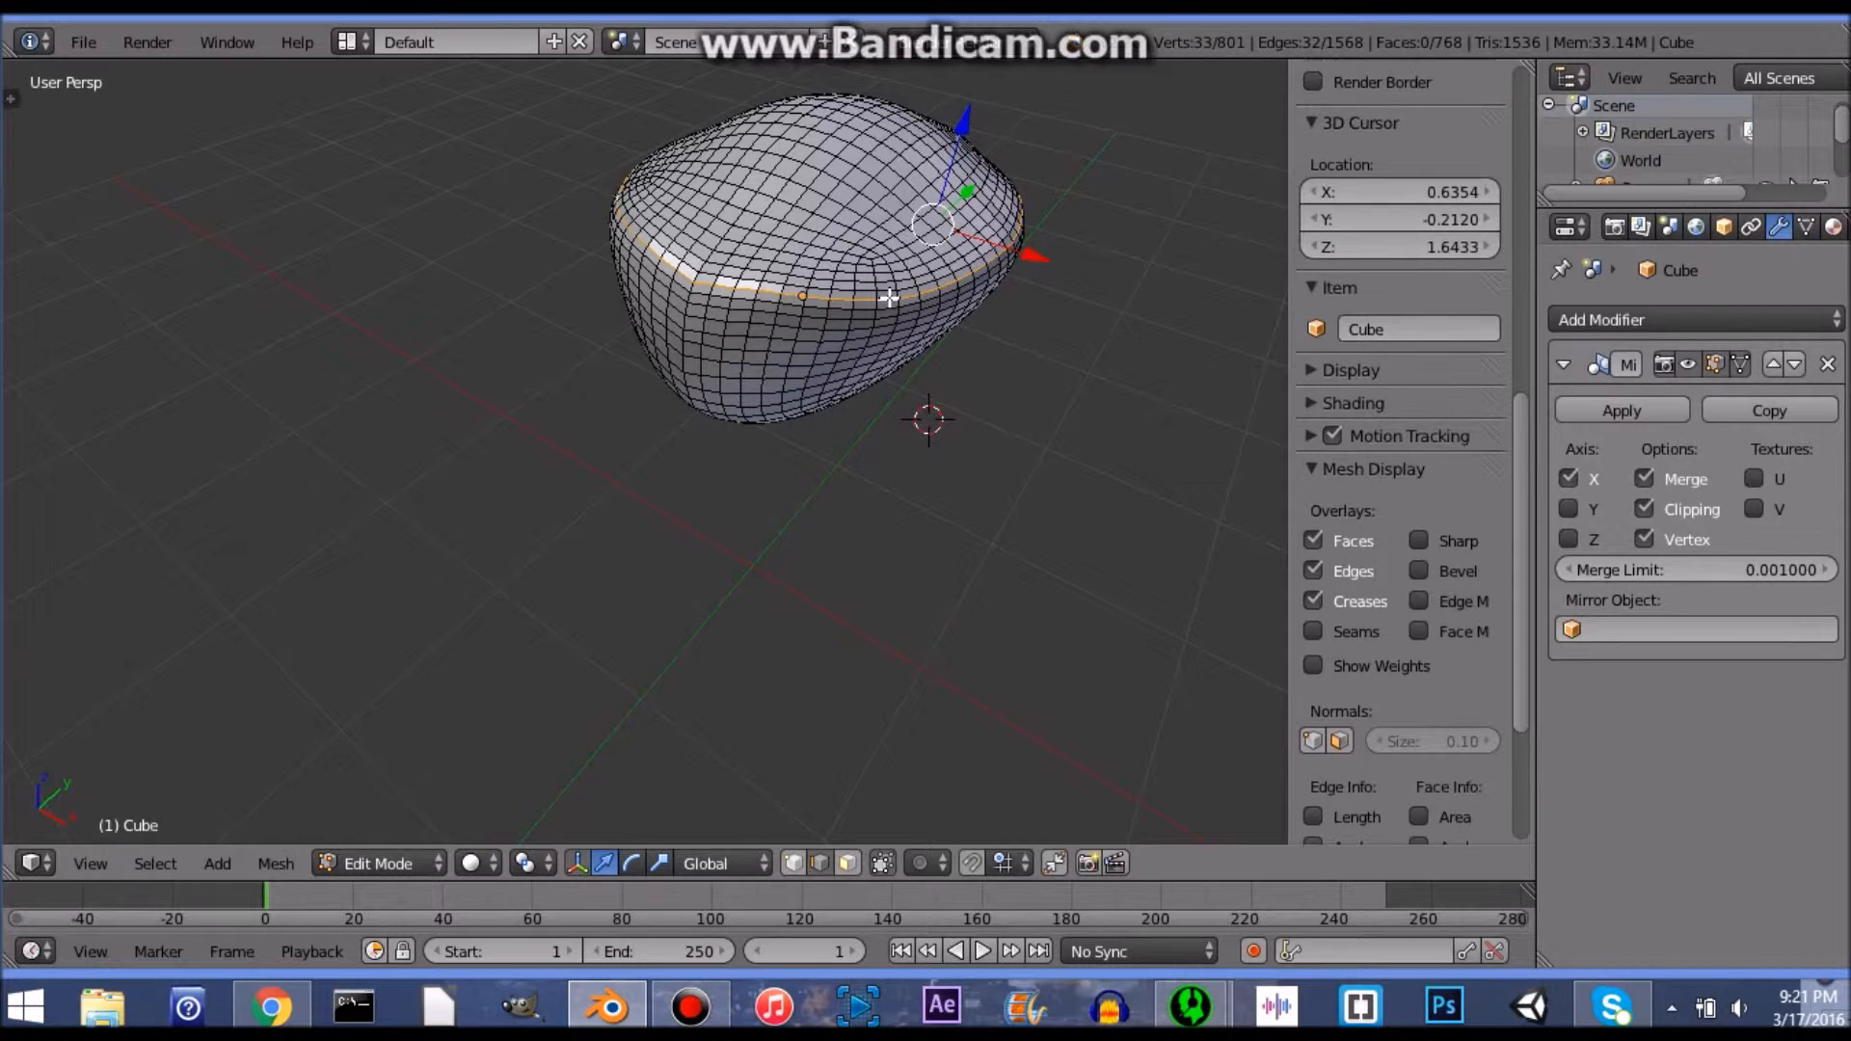
drag(1017, 252, 1026, 261)
scroll(1020, 276, up, 3)
shift+middle_drag(1000, 319, 946, 374)
alt+shift+right_click(940, 400)
alt+shift+right_click(932, 359)
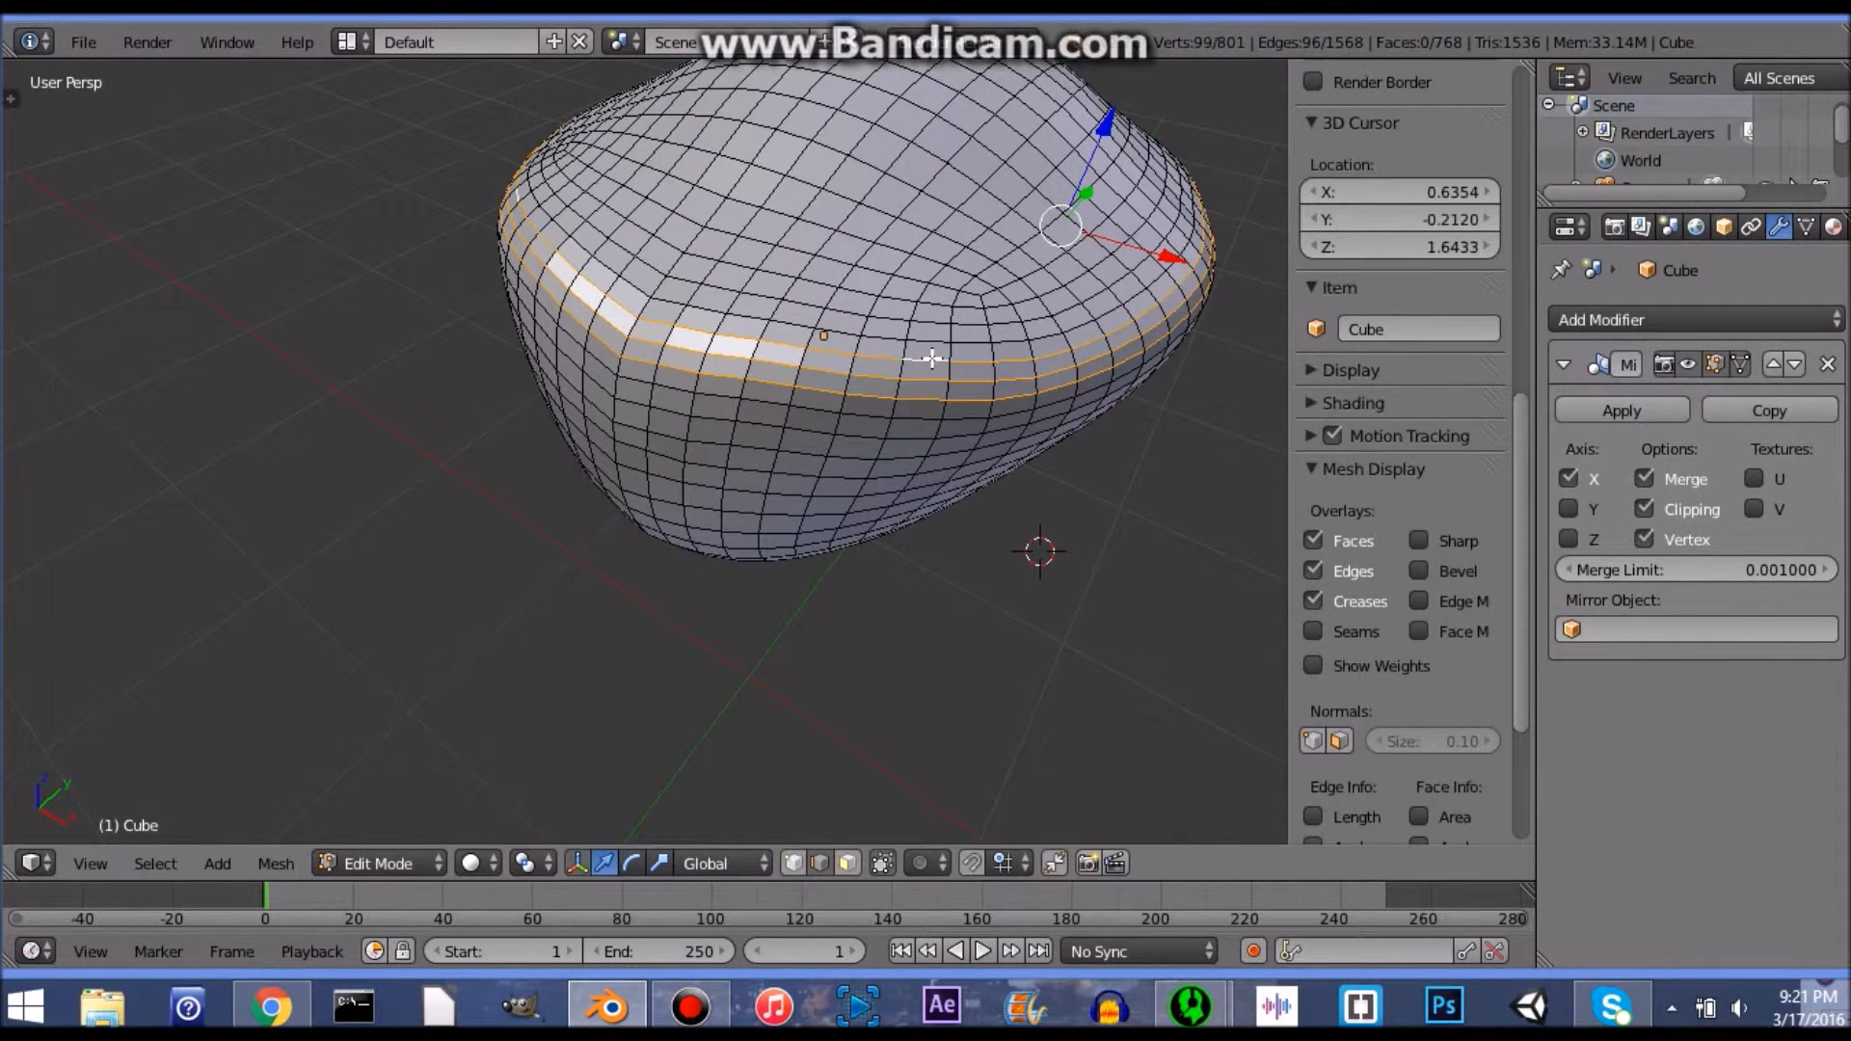
alt+shift+right_click(934, 341)
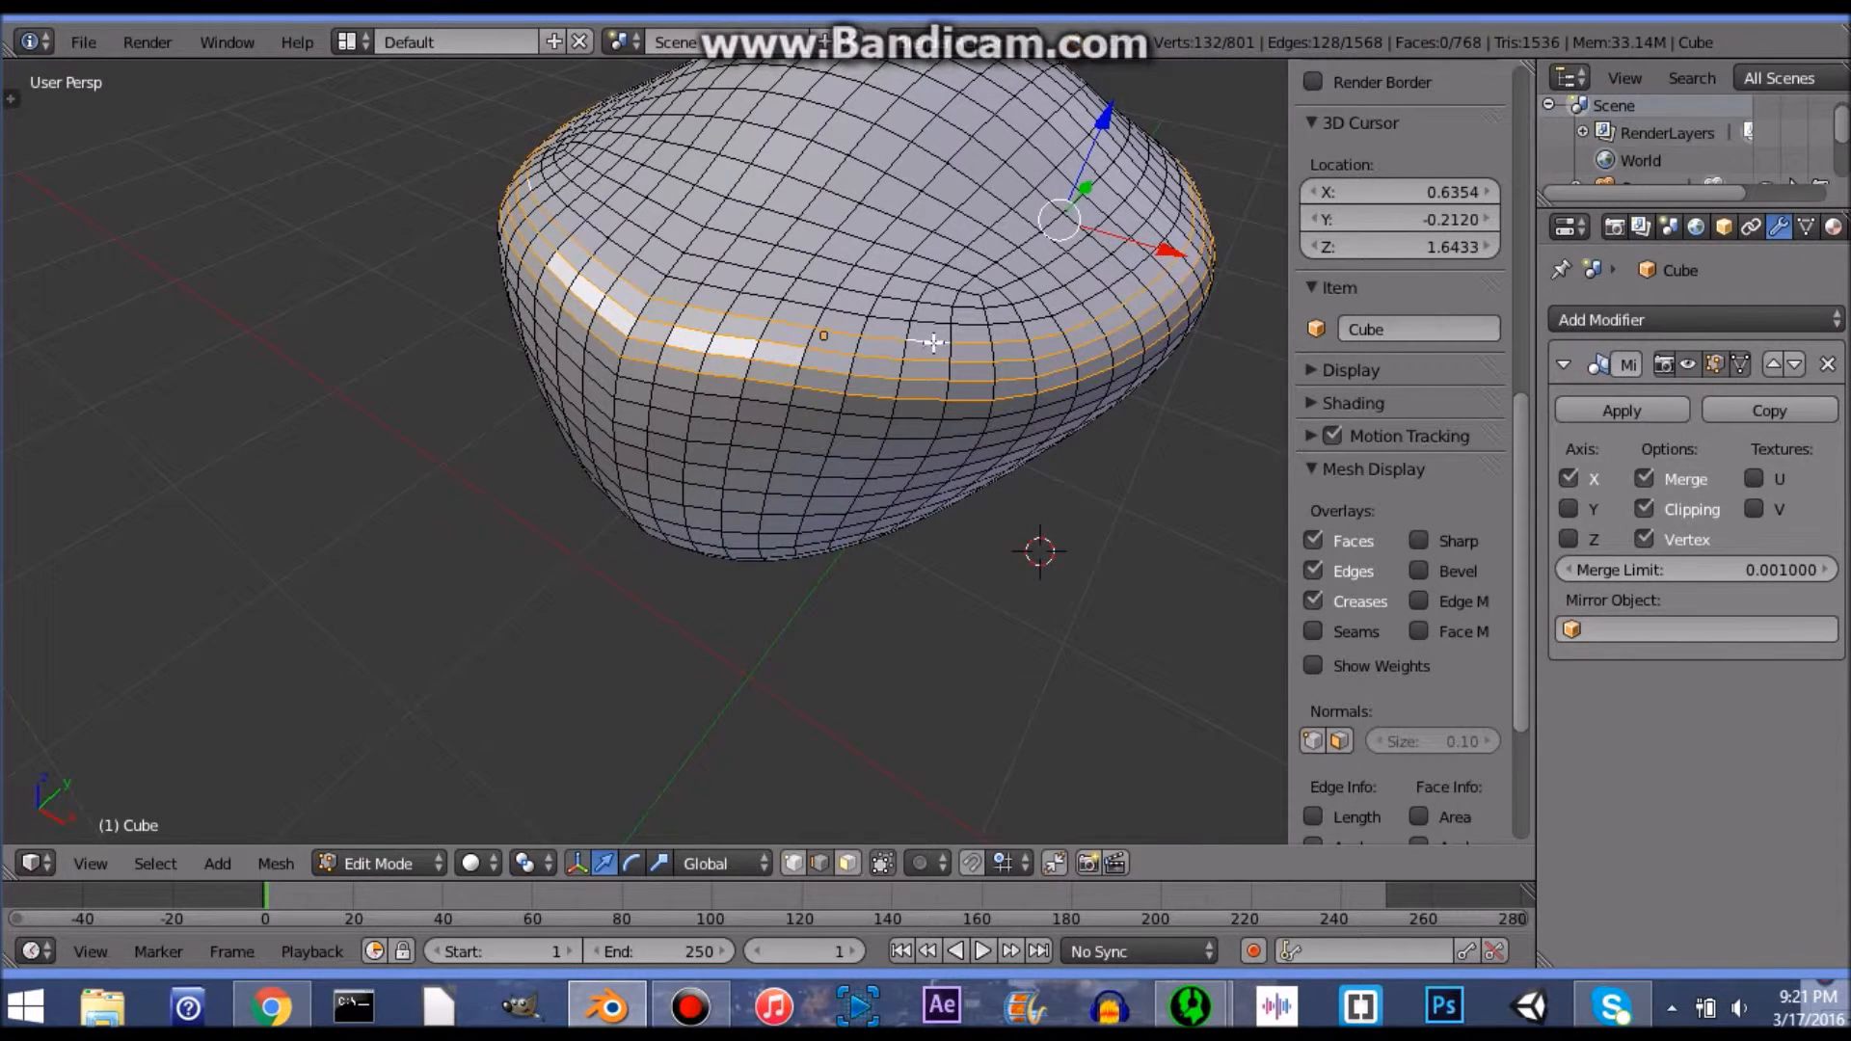
Step: Extend the rim selection with two more edge loops on the upper side of the head
mouse_move(1157, 249)
mouse_down()
mouse_move(1179, 254)
mouse_move(1155, 248)
mouse_up()
right_click(1155, 248)
alt+shift+right_click(1001, 315)
alt+shift+right_click(994, 303)
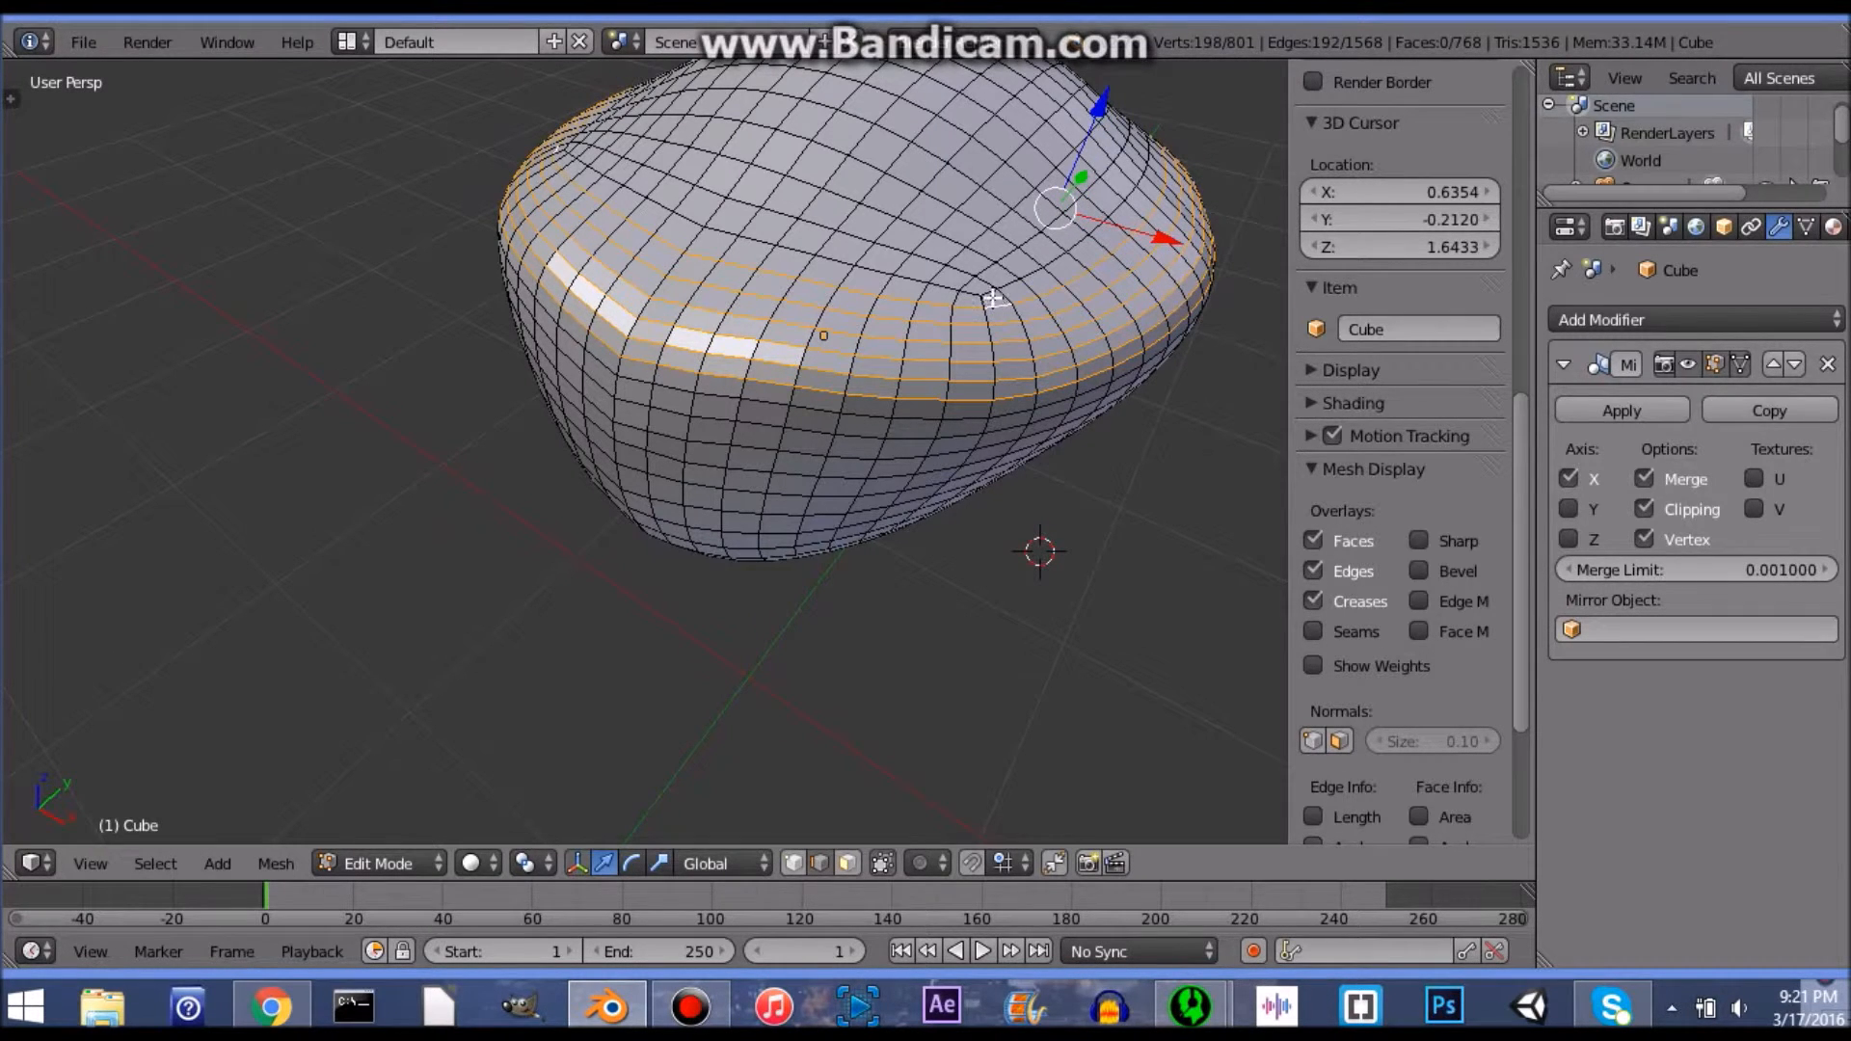
Step: Extend the rim selection with one more edge loop on the lower side of the head
alt+shift+right_click(962, 415)
drag(1162, 251, 1157, 247)
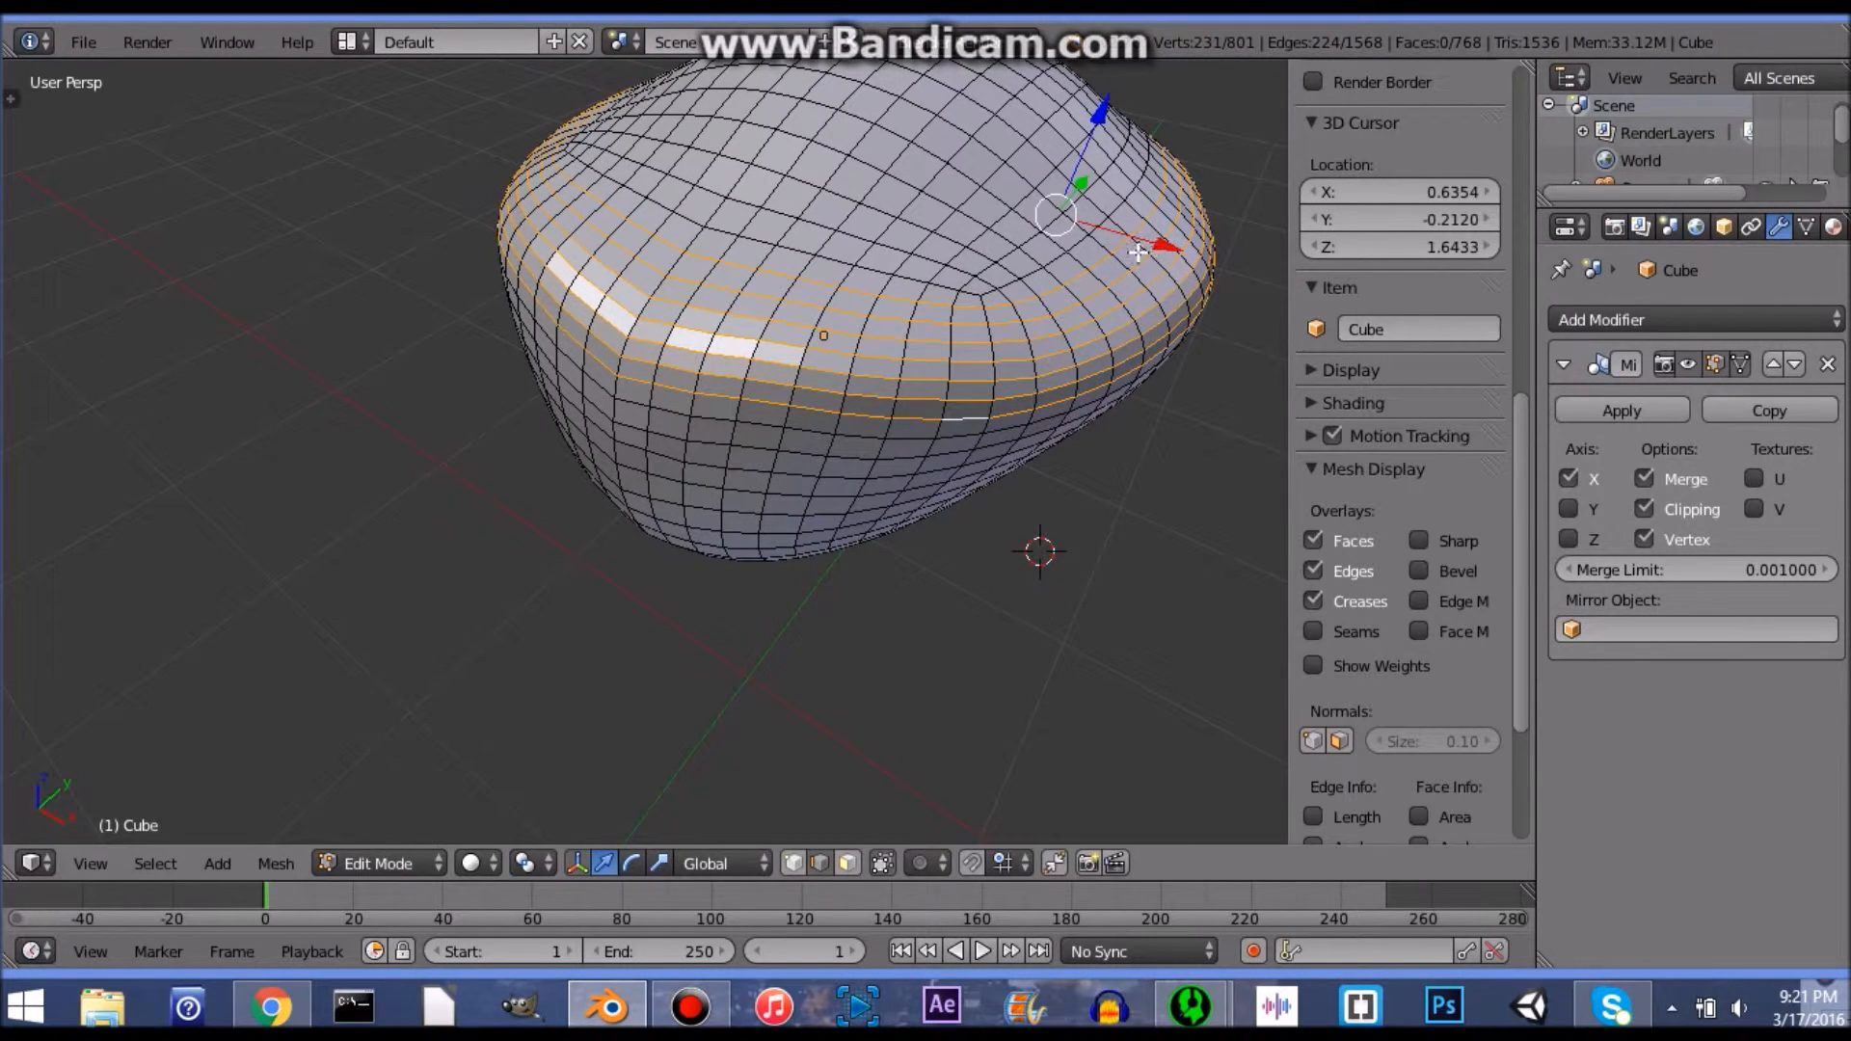
Step: Show the tool shelf, hide the properties region, and enlarge the list of mesh tools to look through it
key(t)
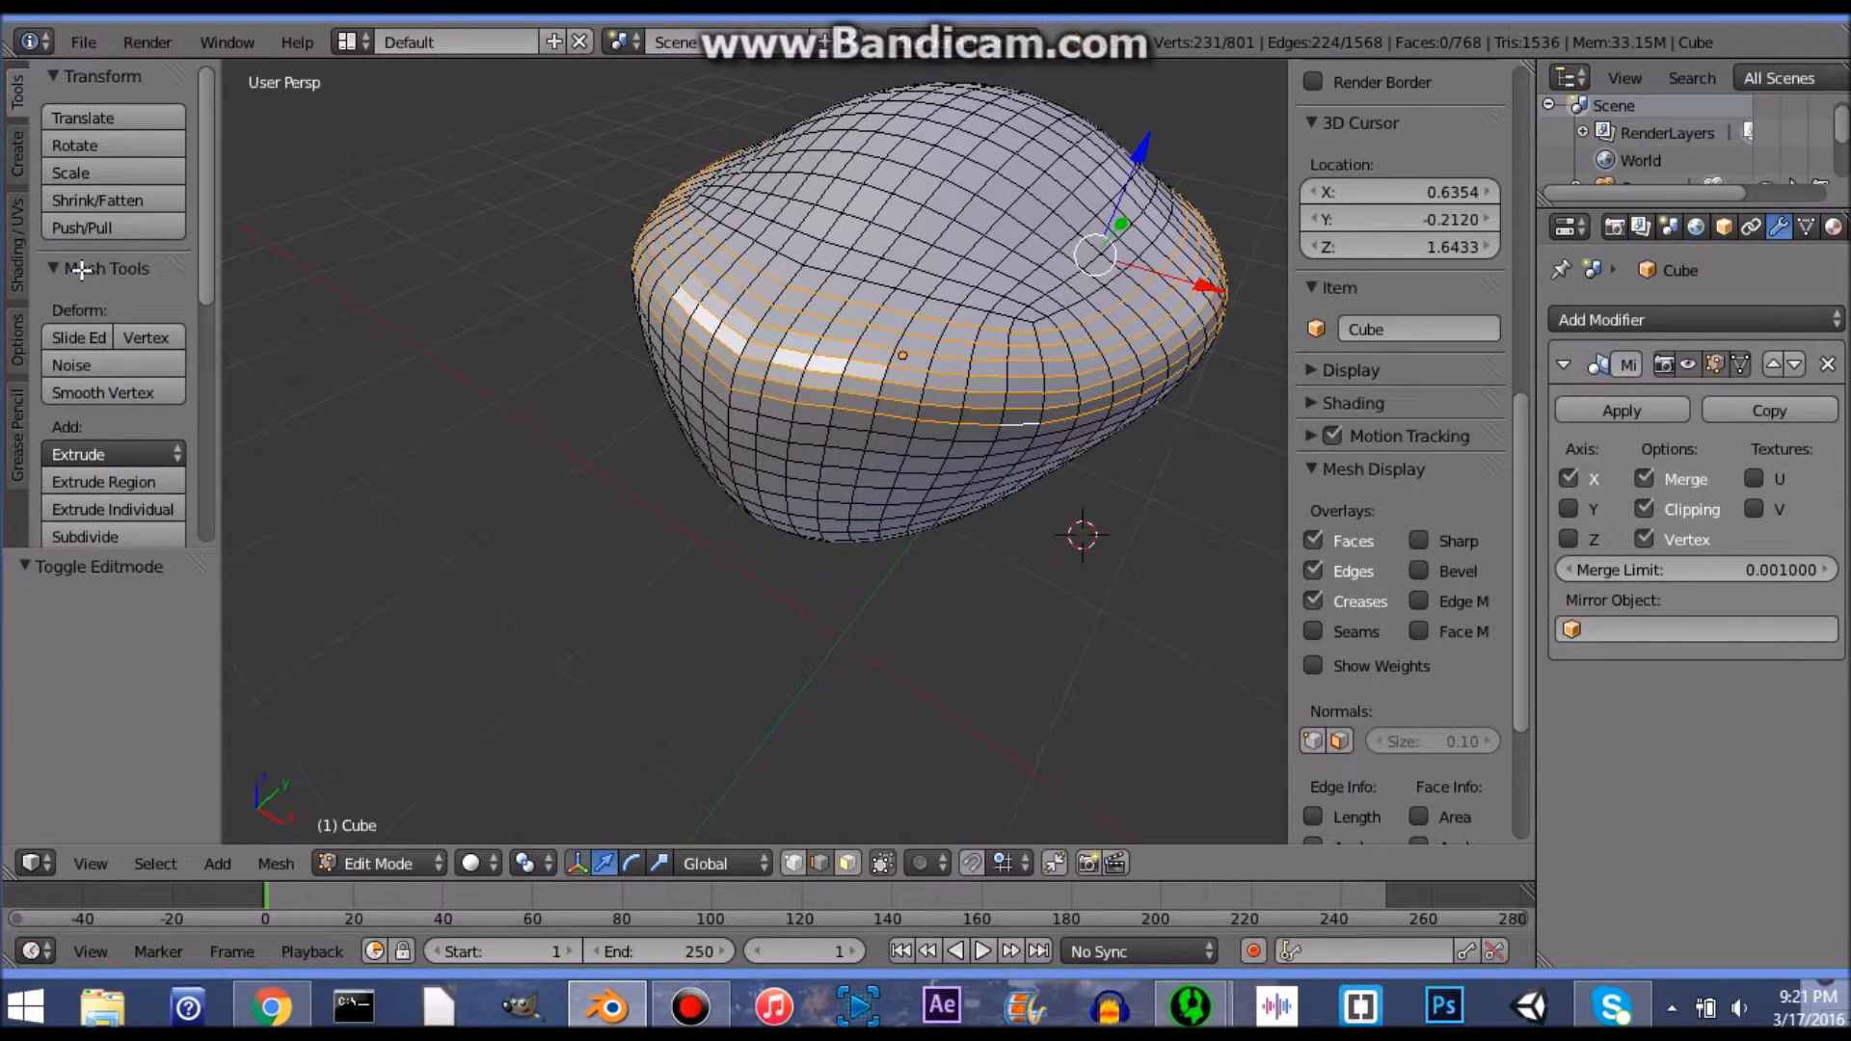
key(n)
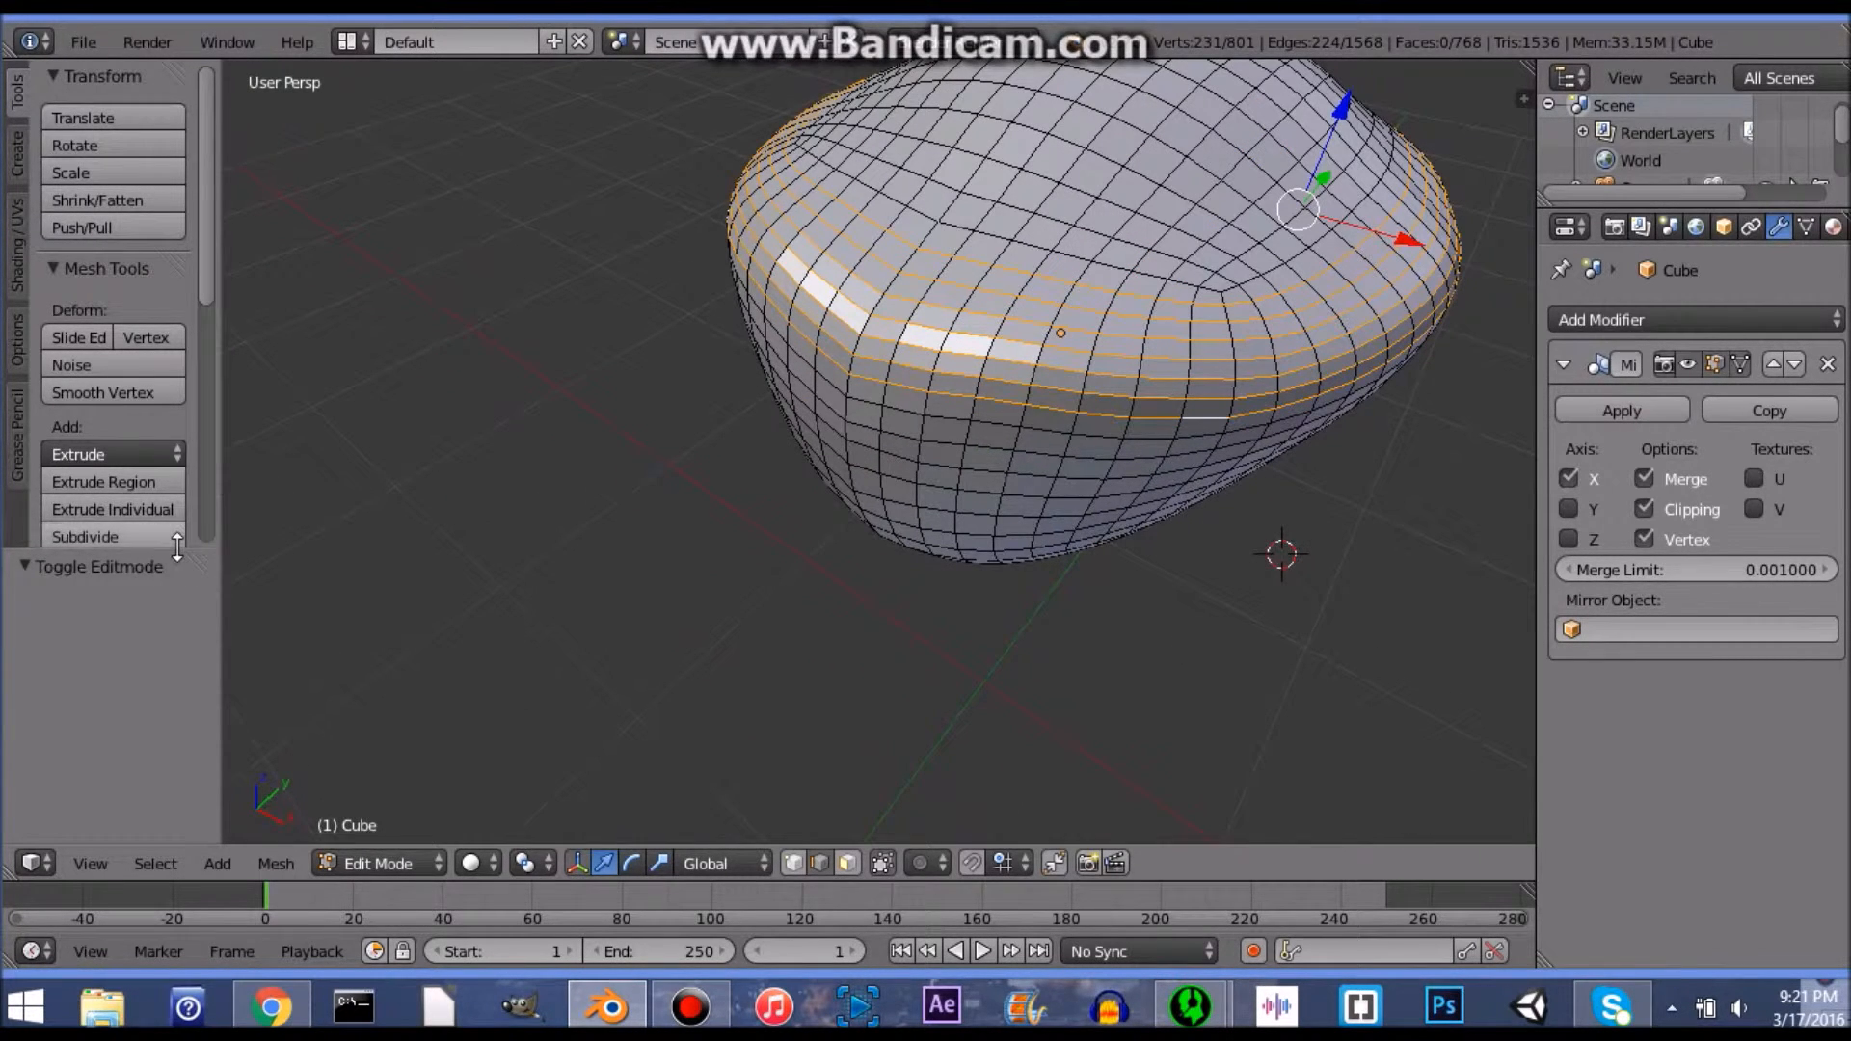
drag(166, 555, 152, 793)
scroll(154, 658, down, 5)
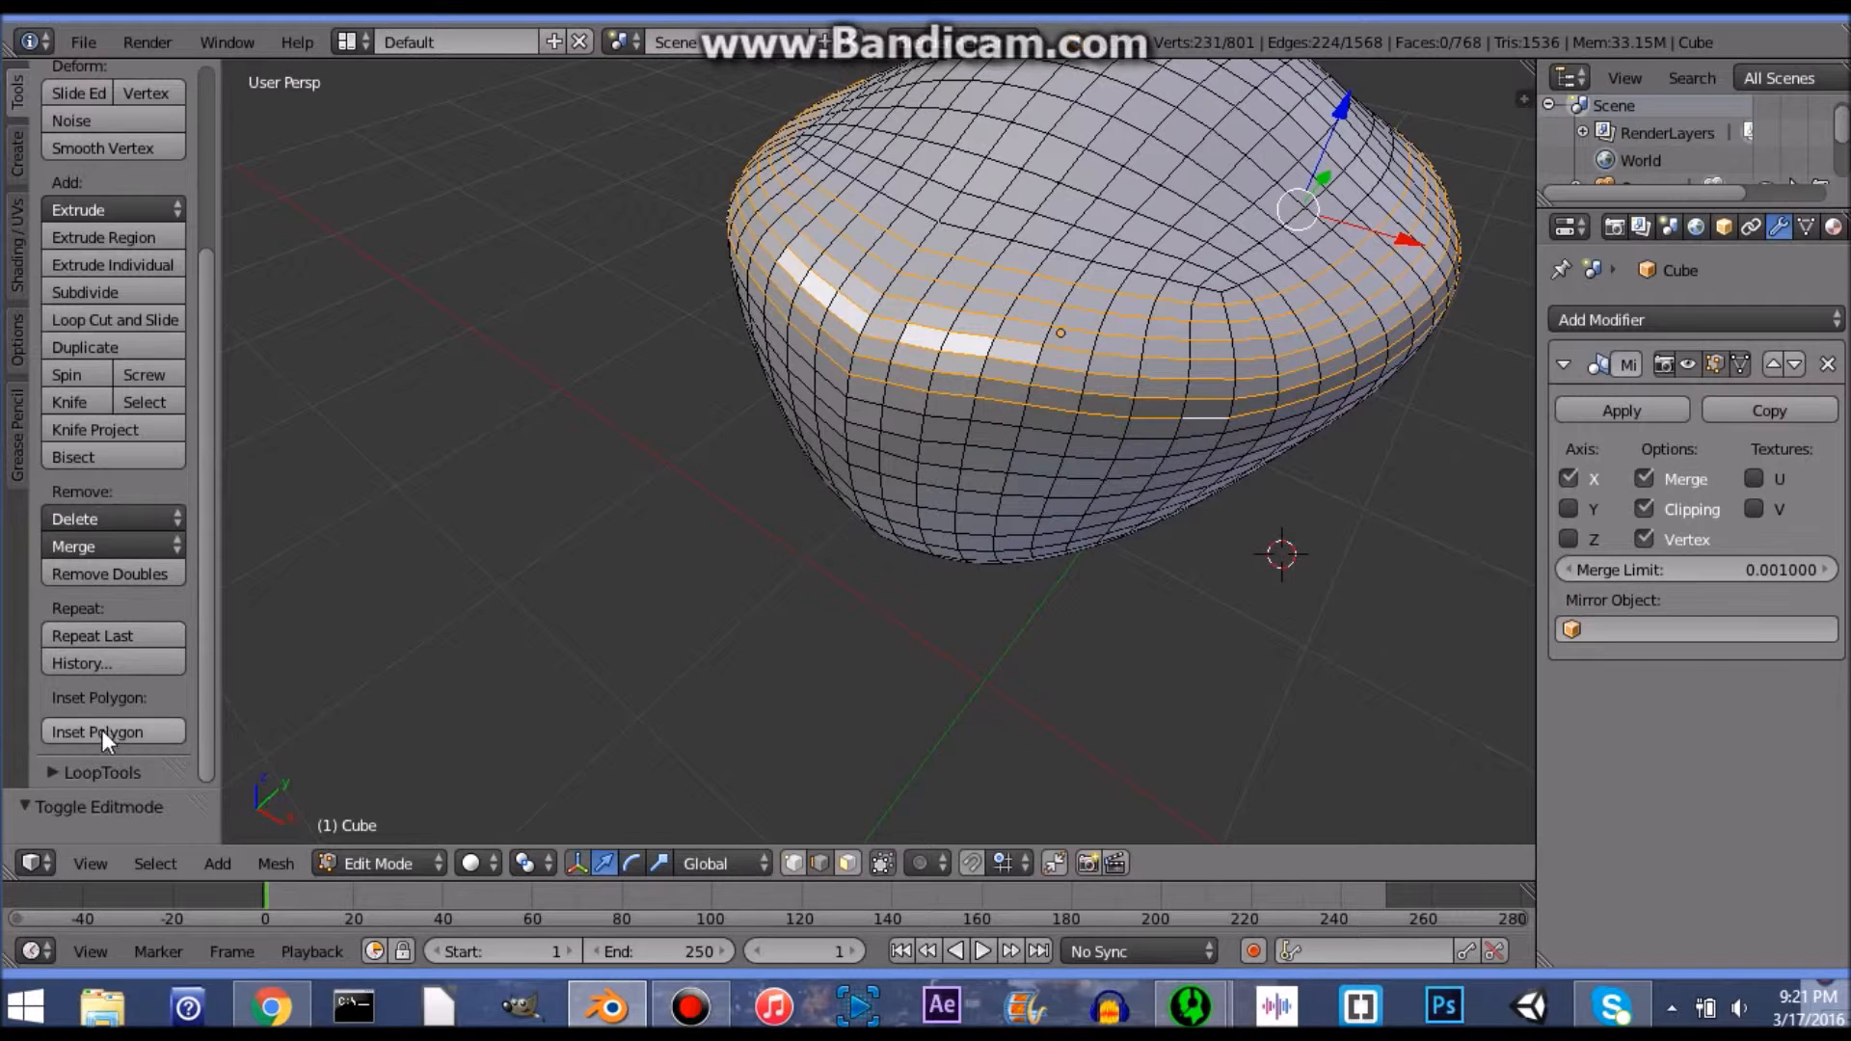
scroll(154, 580, up, 5)
scroll(140, 580, down, 3)
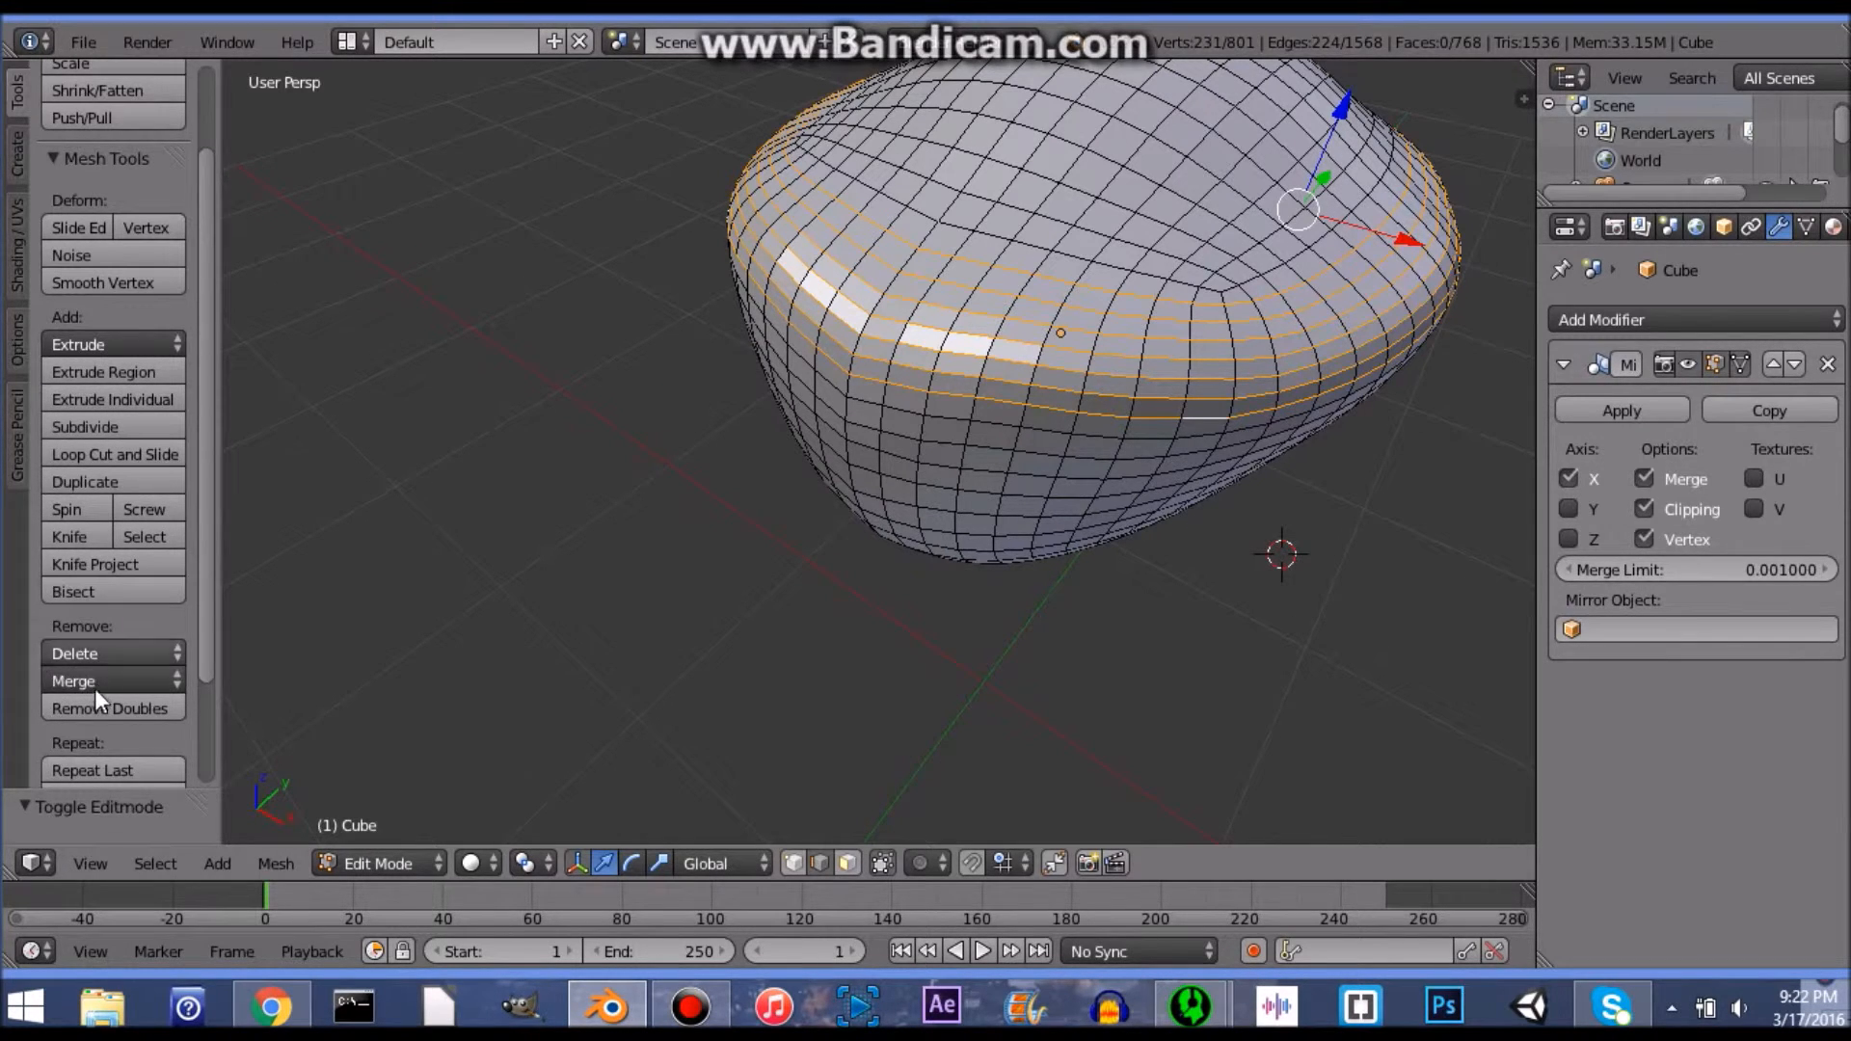
scroll(93, 696, down, 3)
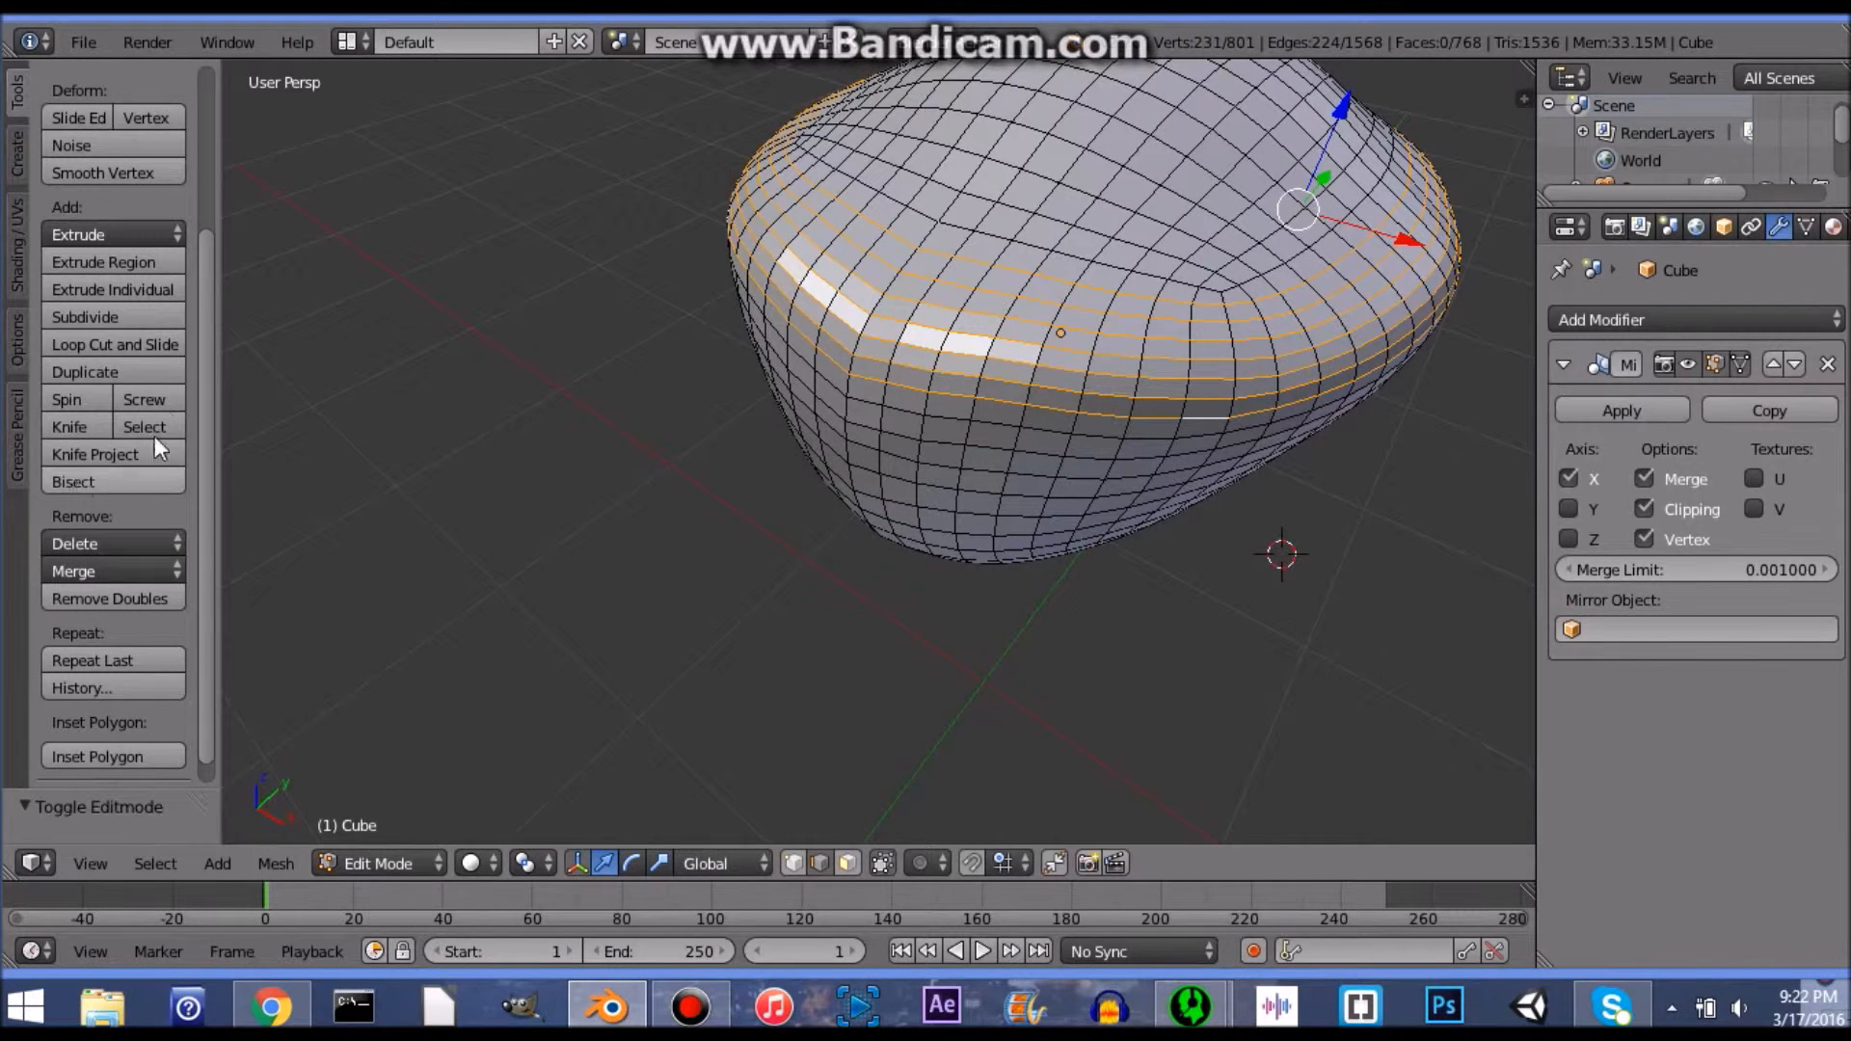
scroll(125, 220, up, 5)
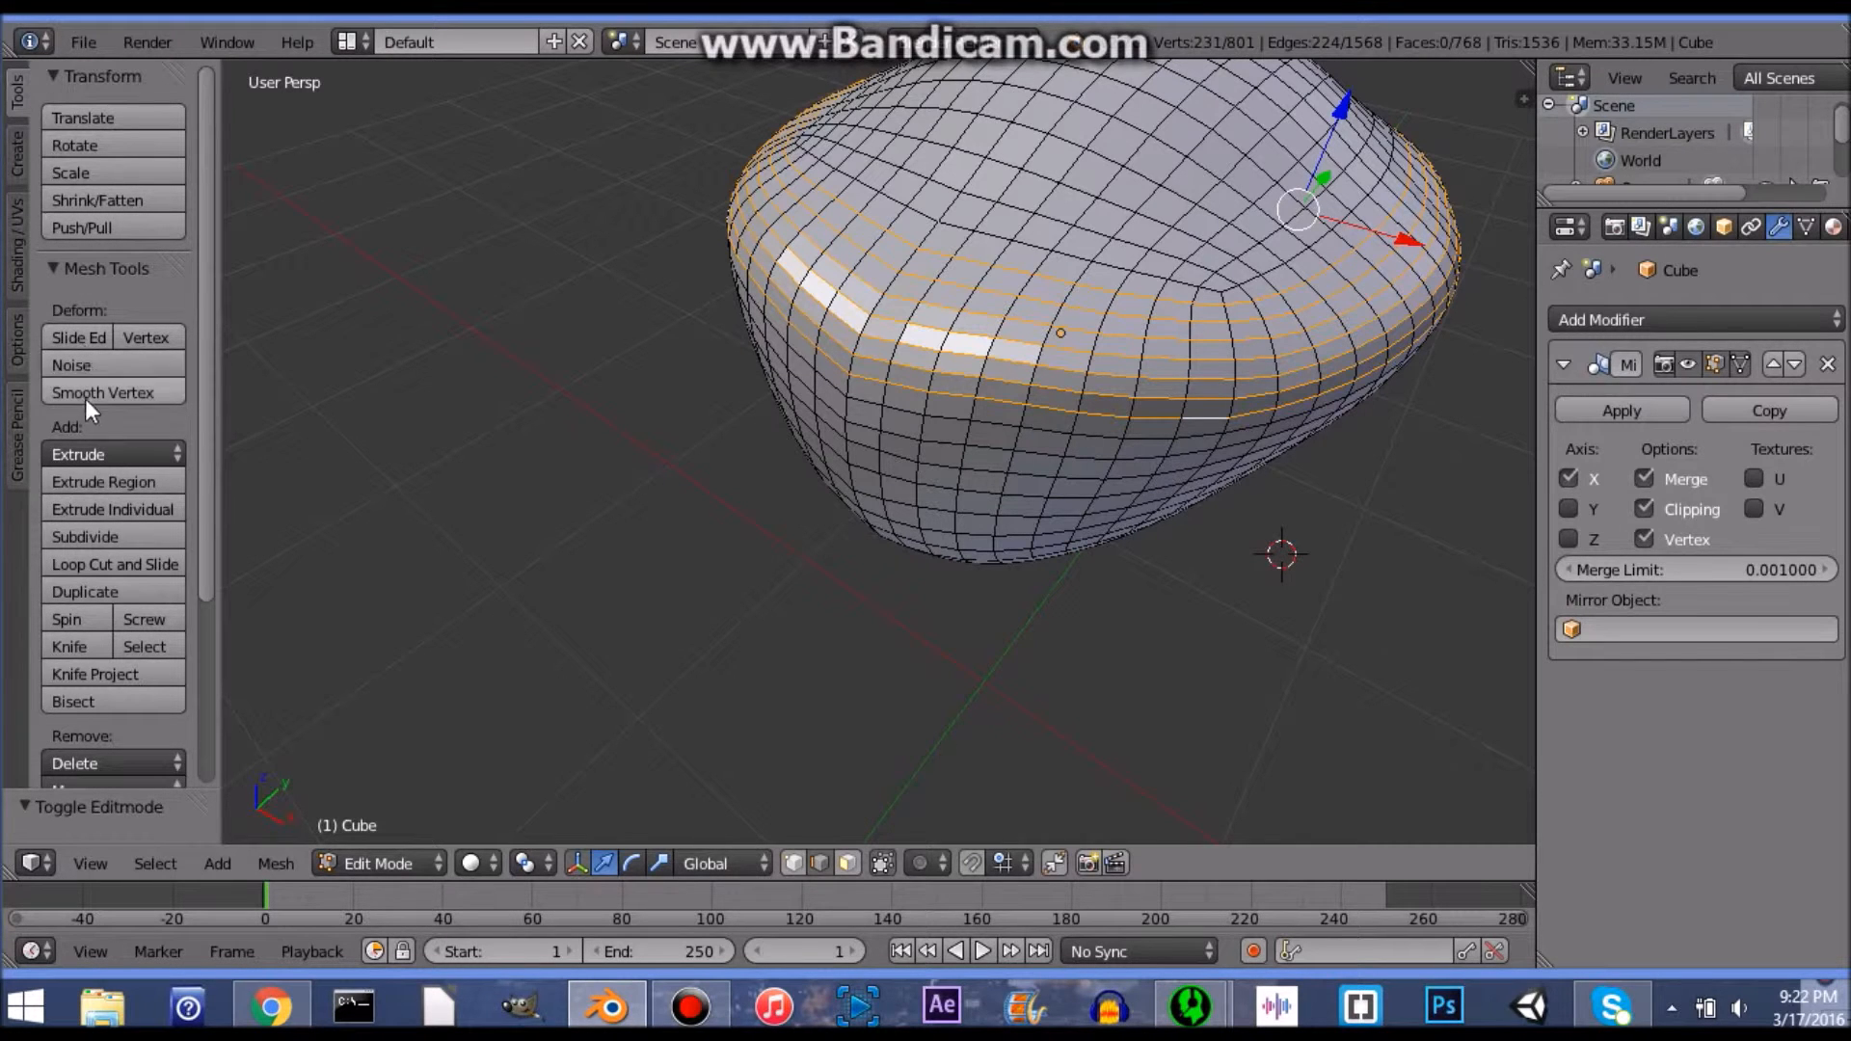
Step: Leave Edit Mode and apply smooth shading to the head
key(Tab)
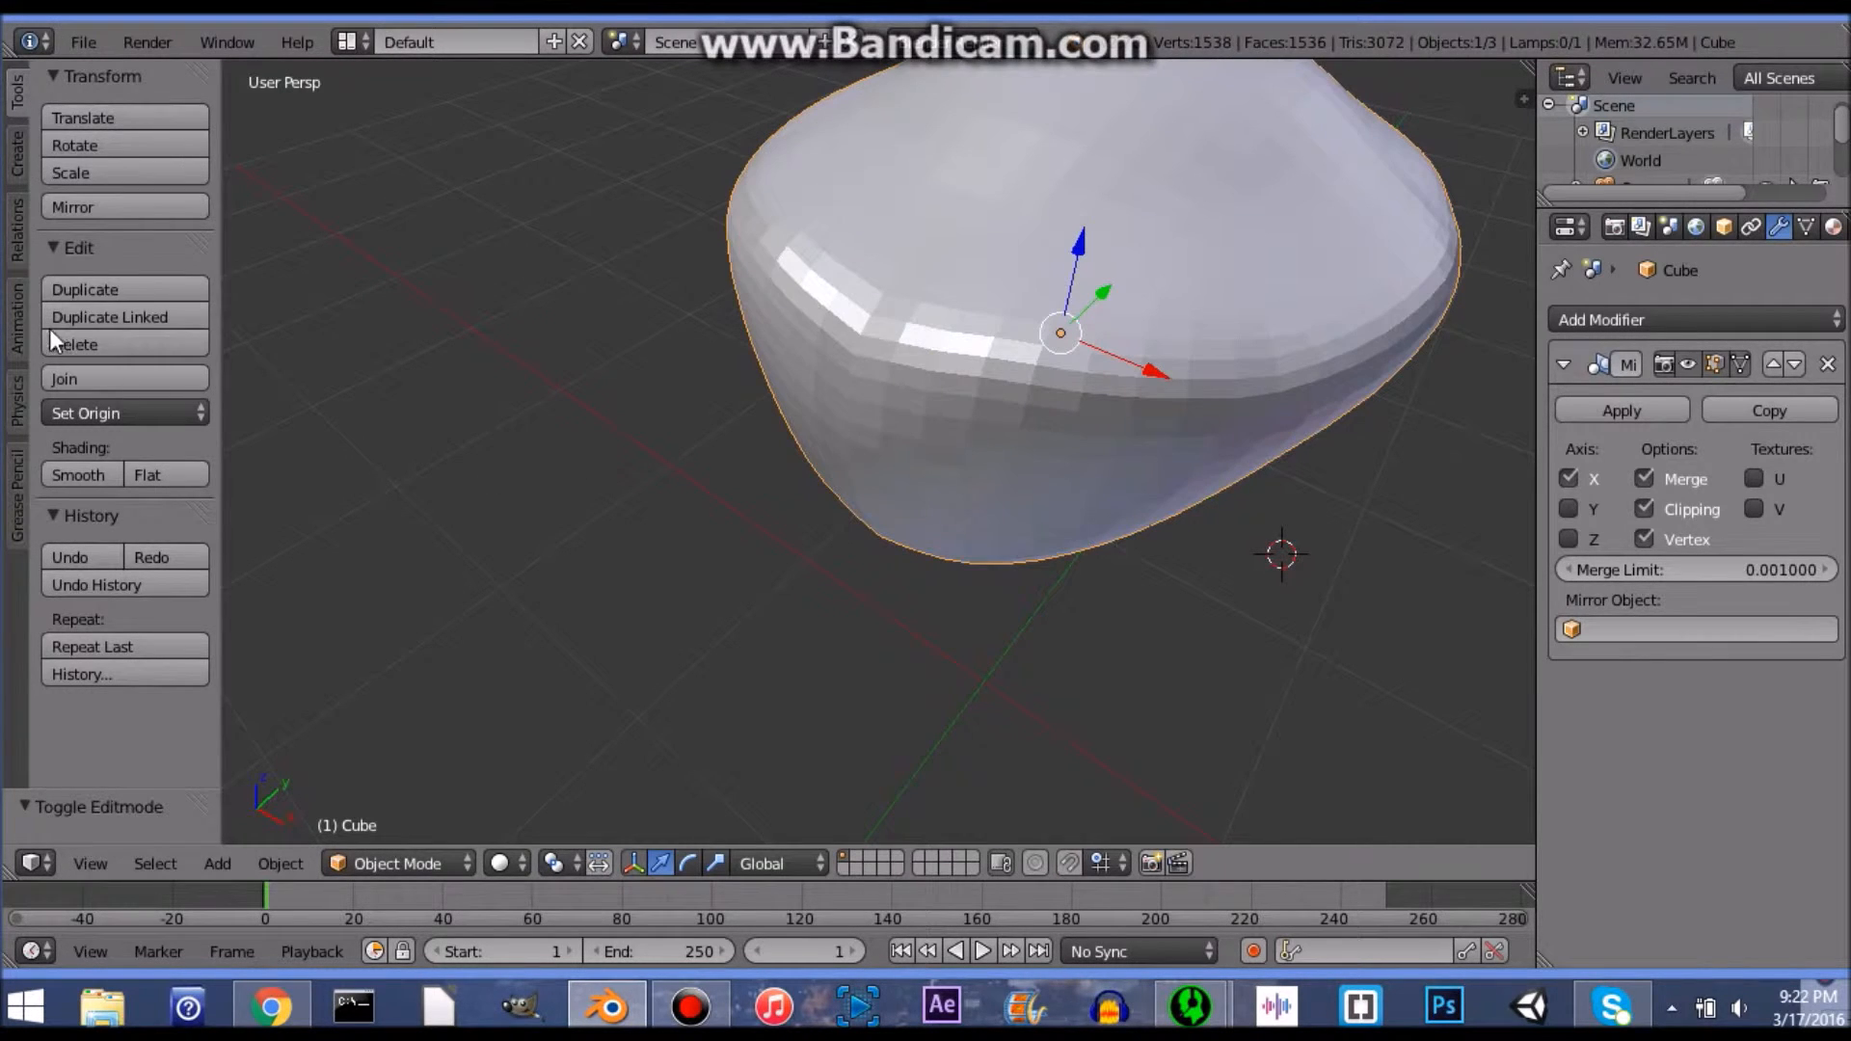
click(95, 476)
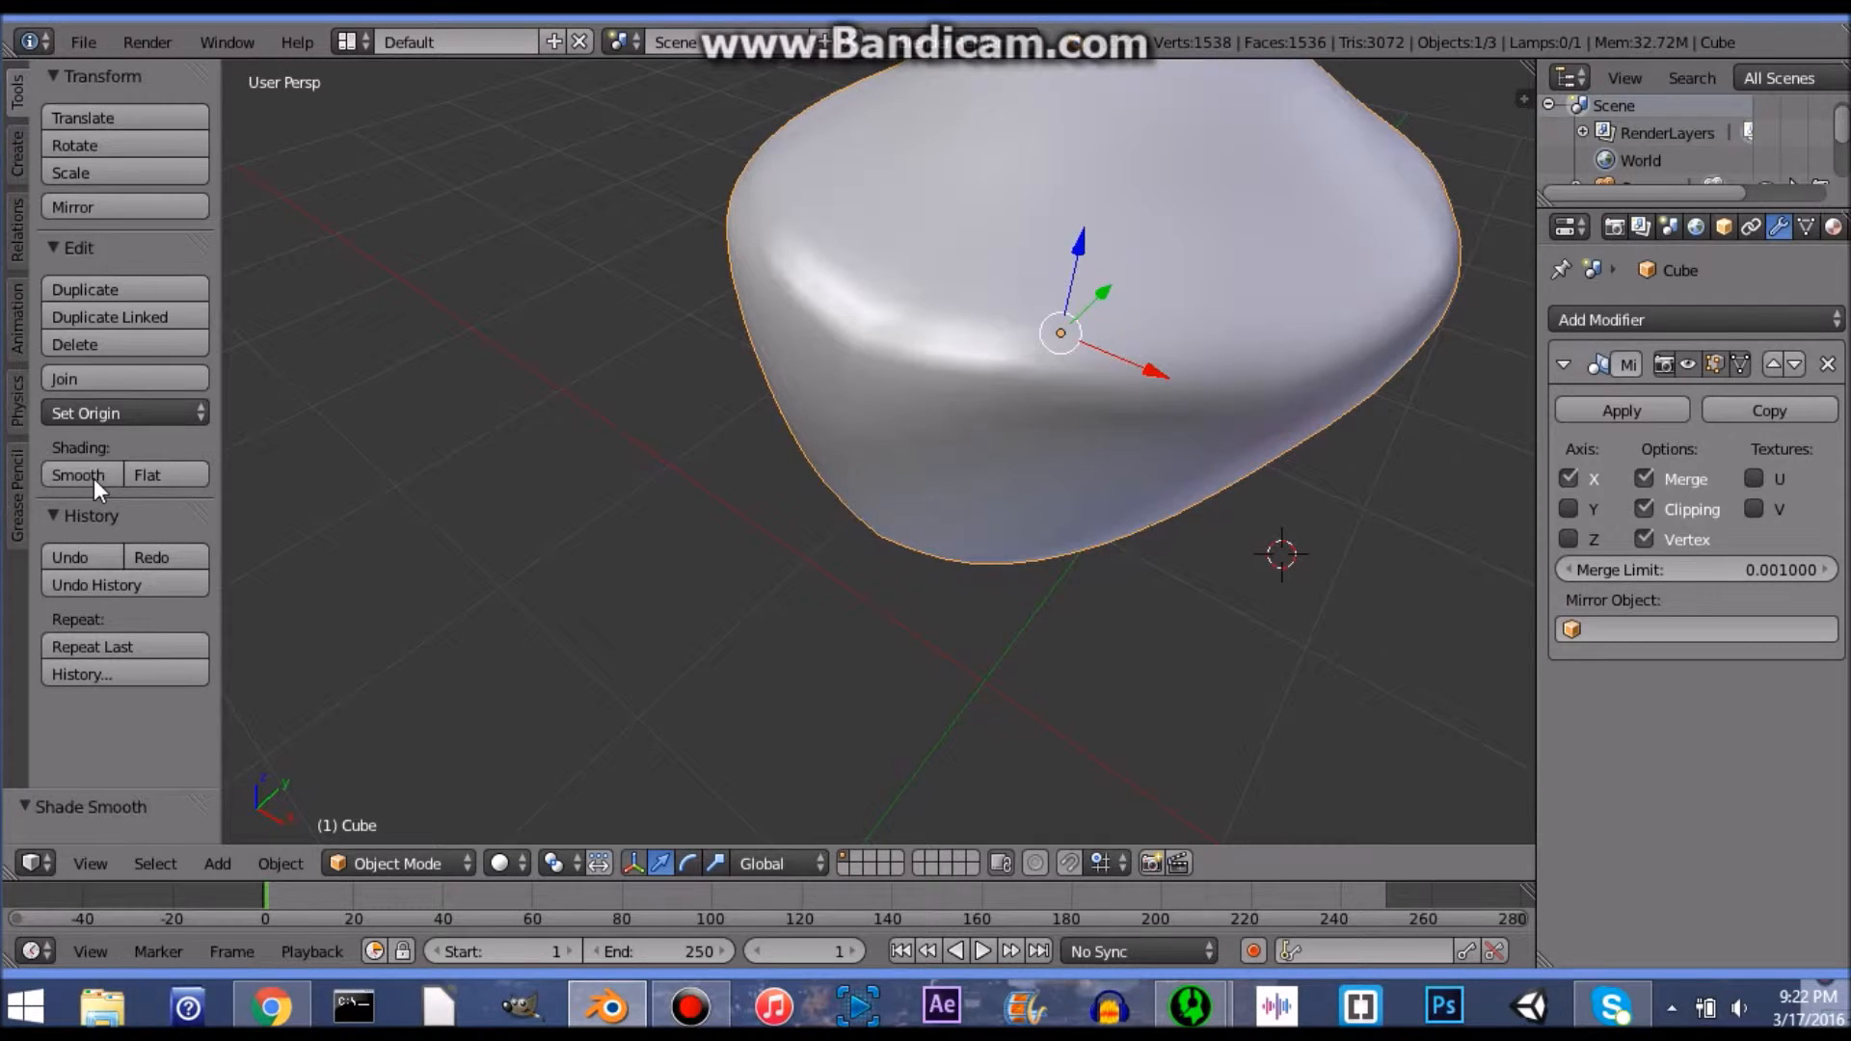
scroll(1236, 372, down, 3)
mouse_move(1238, 374)
middle_down()
mouse_move(893, 298)
mouse_move(1058, 302)
mouse_move(1100, 431)
mouse_move(1334, 264)
mouse_move(1176, 502)
middle_up()
scroll(1334, 263, up, 4)
Step: Return to Edit Mode and box-select the visible geometry on the upper side of the head
key(Tab)
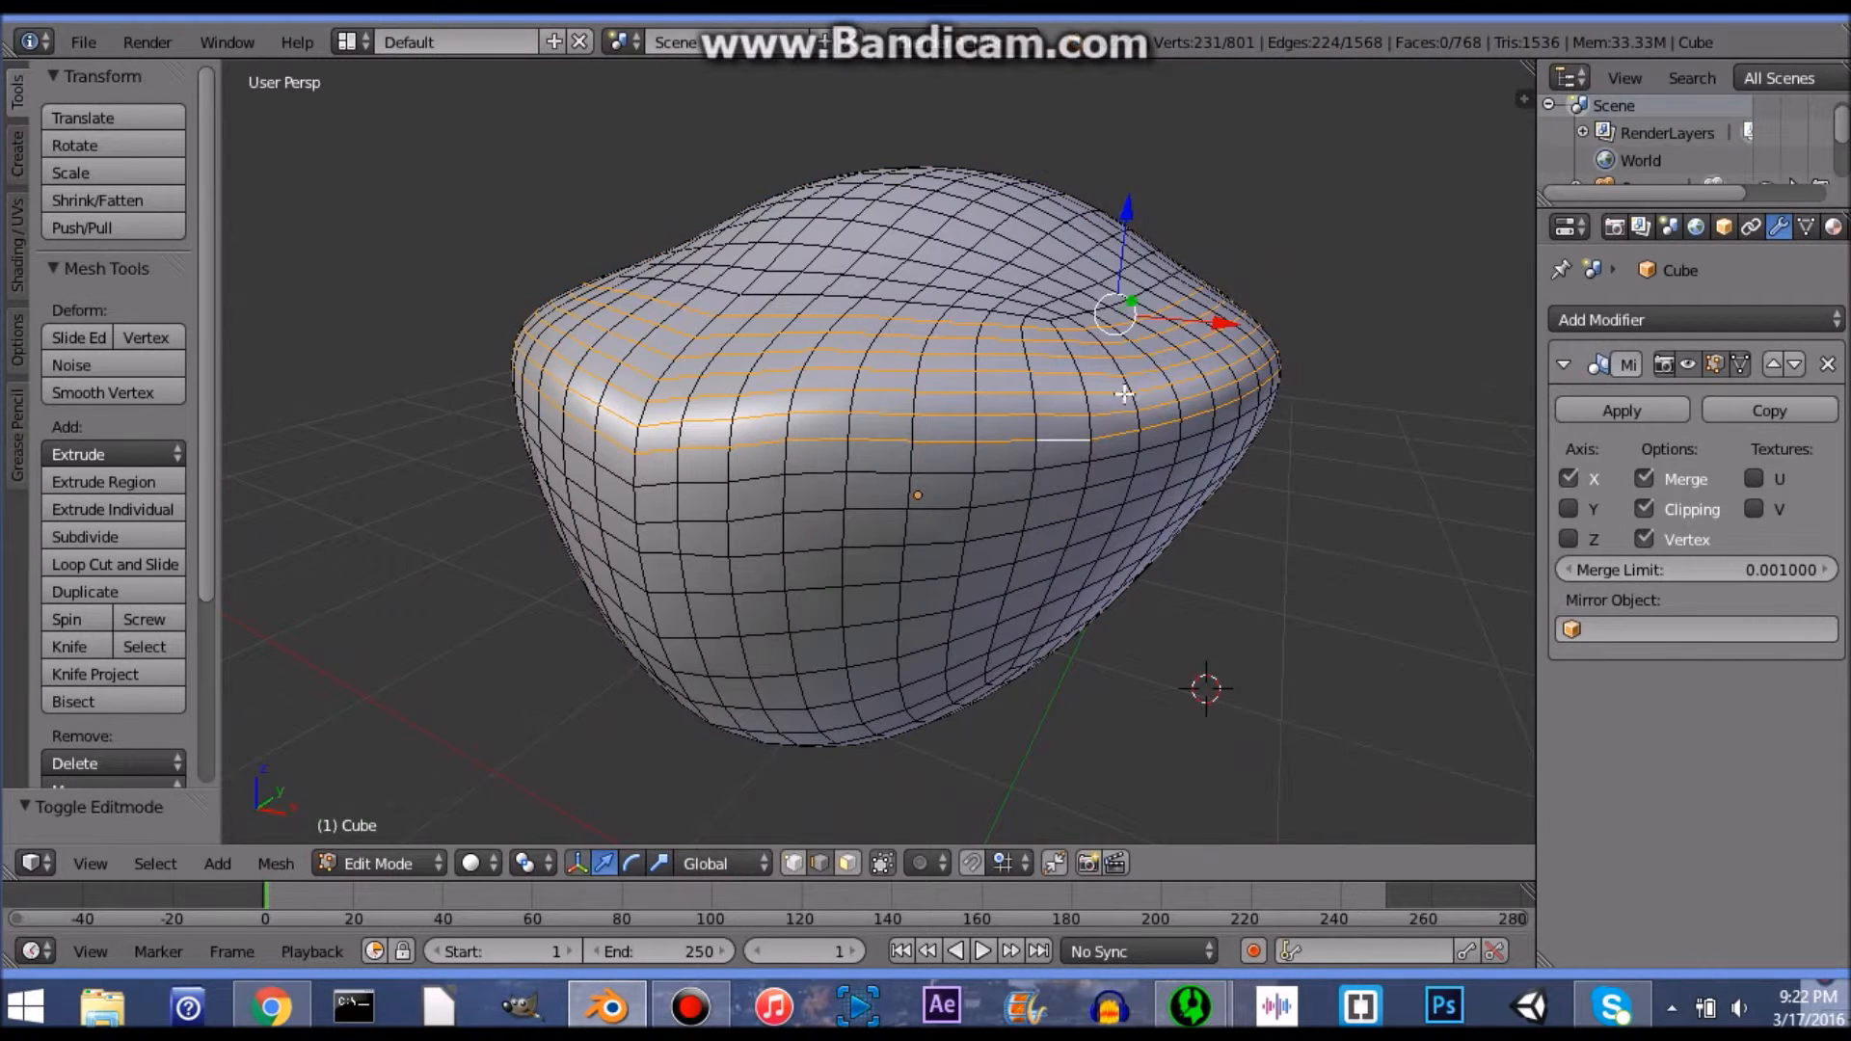
drag(1223, 324, 1214, 325)
right_click(1214, 325)
scroll(1179, 321, down, 3)
scroll(1272, 343, up, 3)
middle_drag(1272, 343, 1287, 336)
scroll(1288, 337, down, 3)
key(b)
drag(574, 198, 1146, 357)
middle_drag(1050, 421, 956, 462)
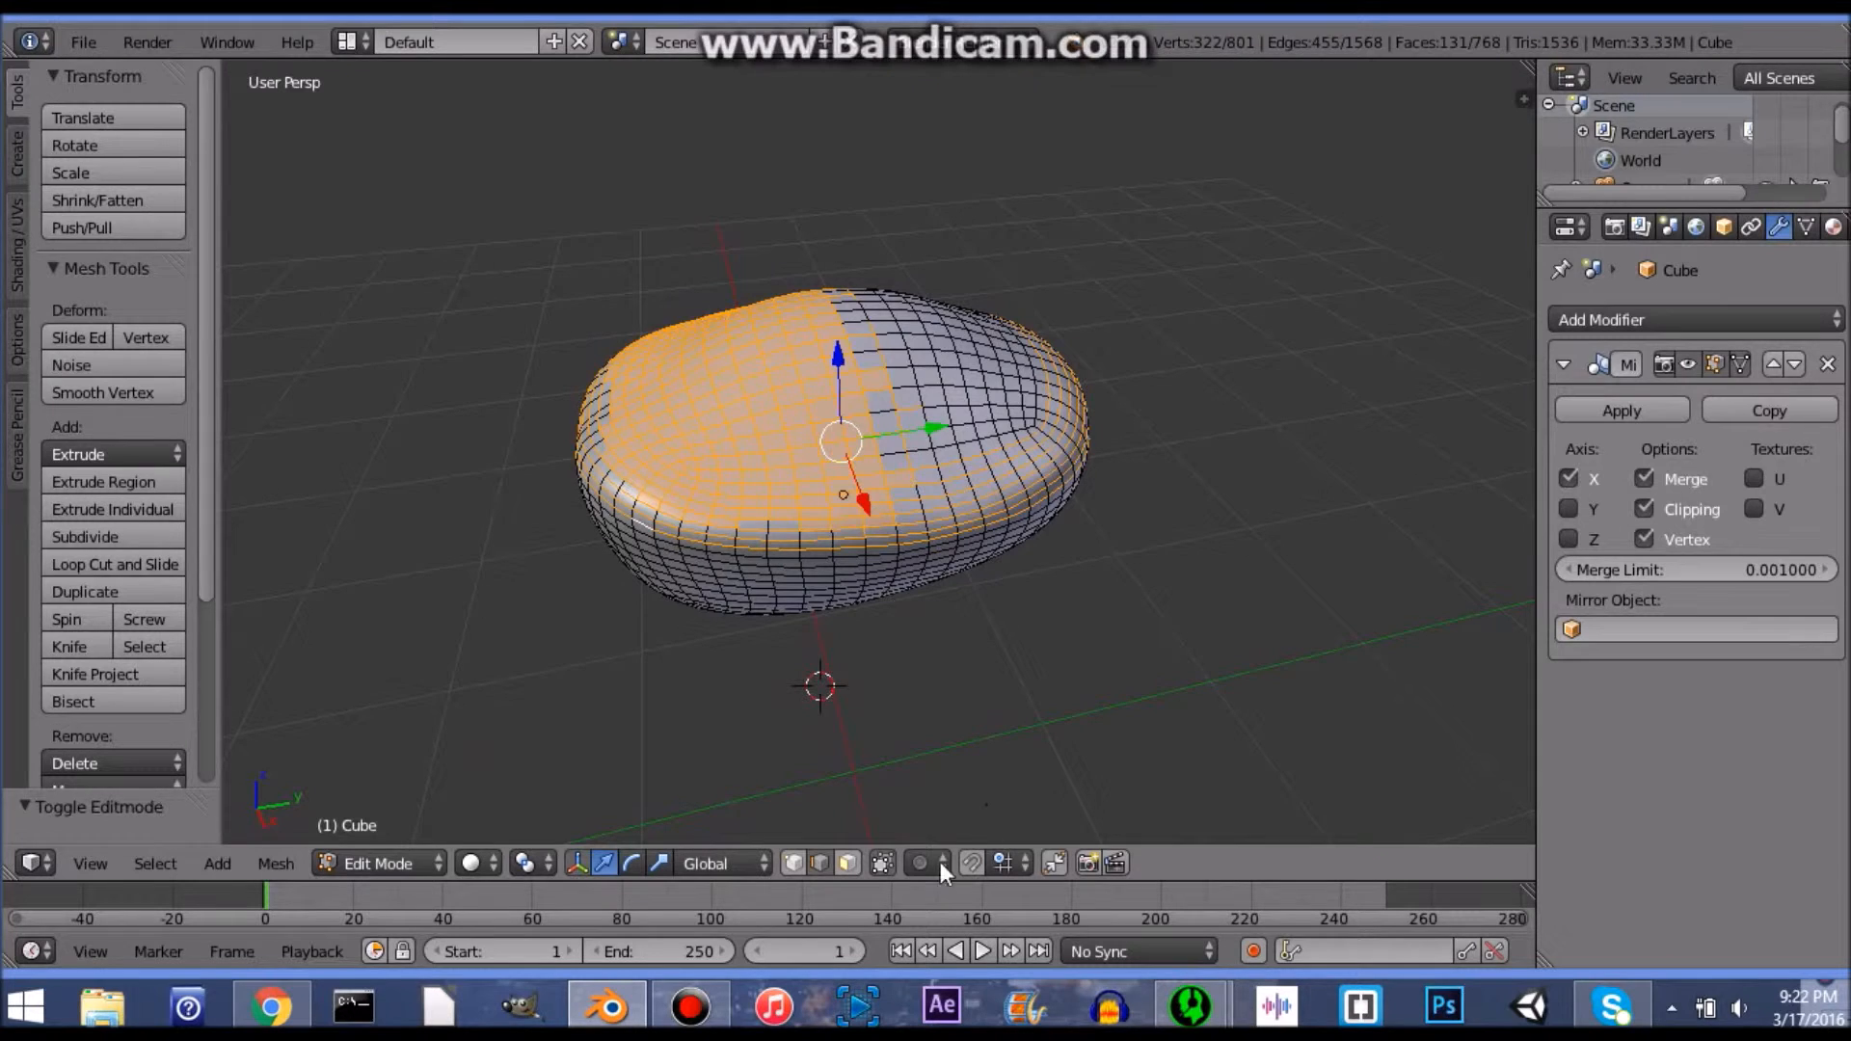
Step: Box-select the whole top of the head through the mesh in front view, with visible-only selection temporarily off
click(883, 863)
middle_drag(994, 549, 1269, 459)
key(KP_1)
key(b)
drag(587, 147, 1156, 340)
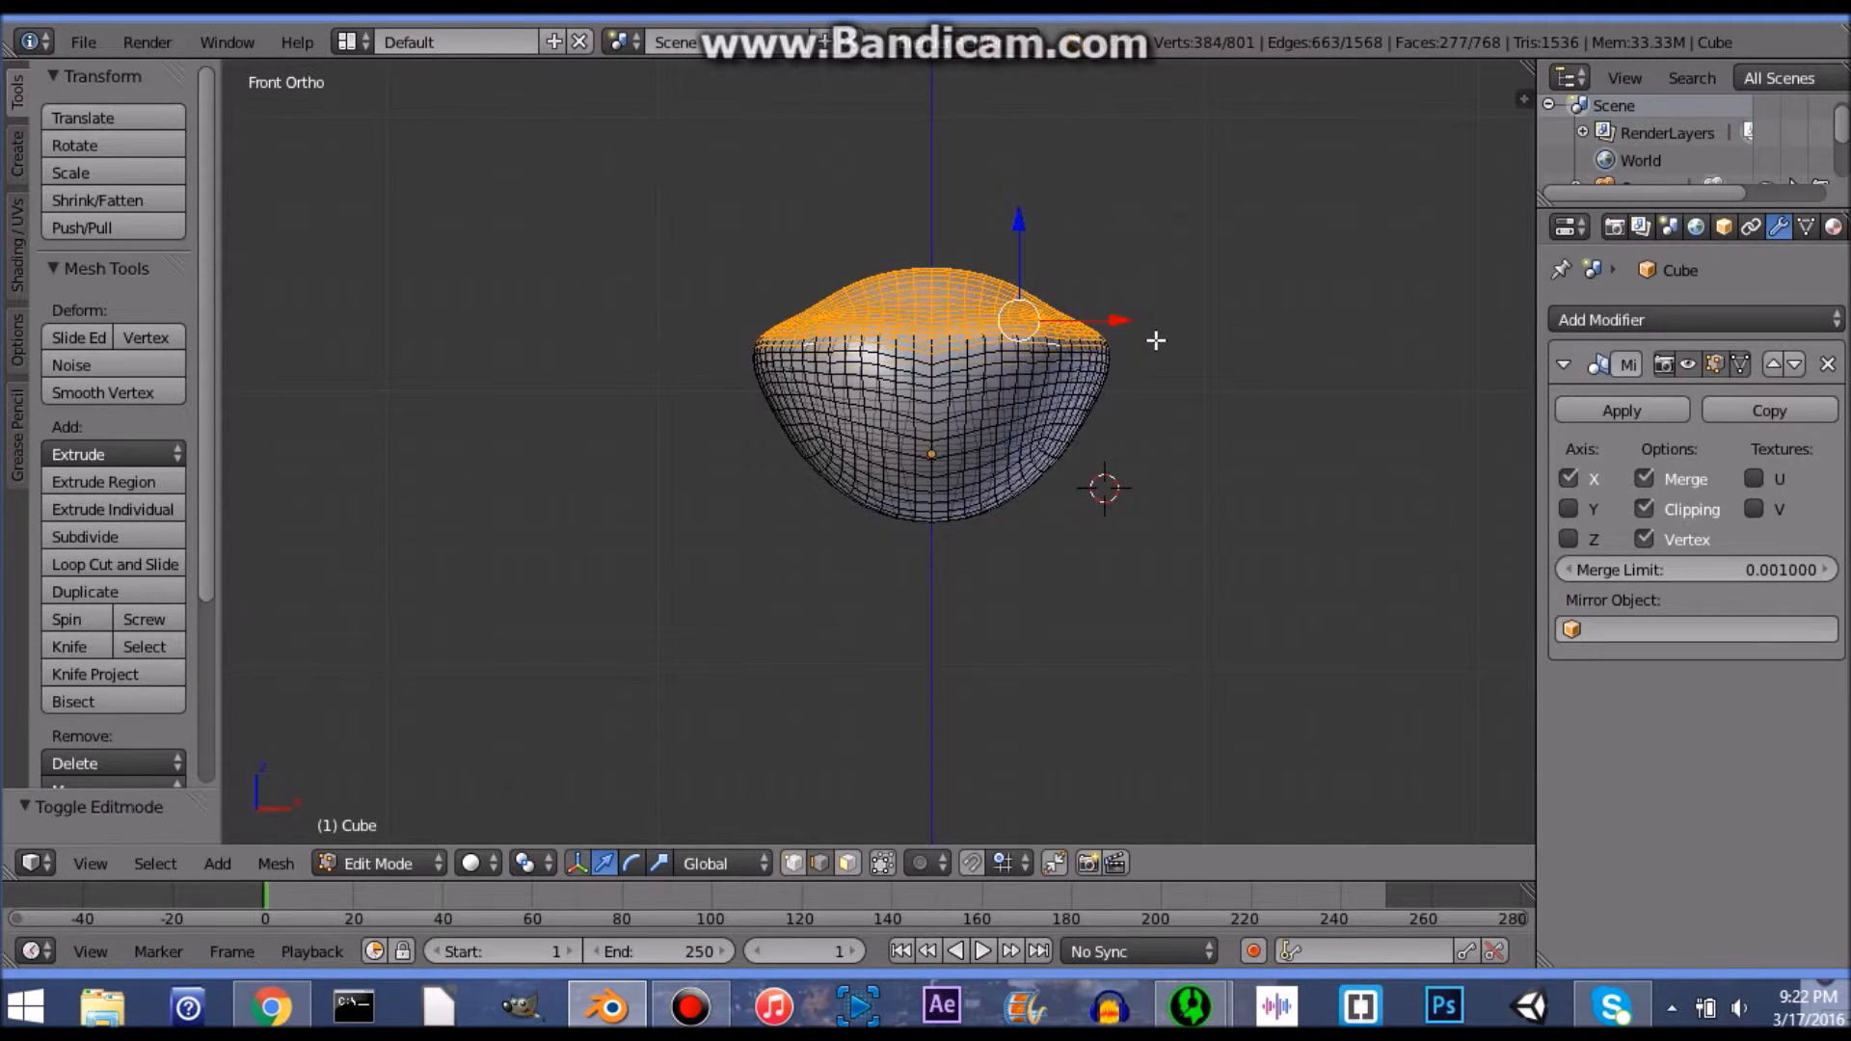
middle_drag(1080, 401, 1043, 493)
click(884, 867)
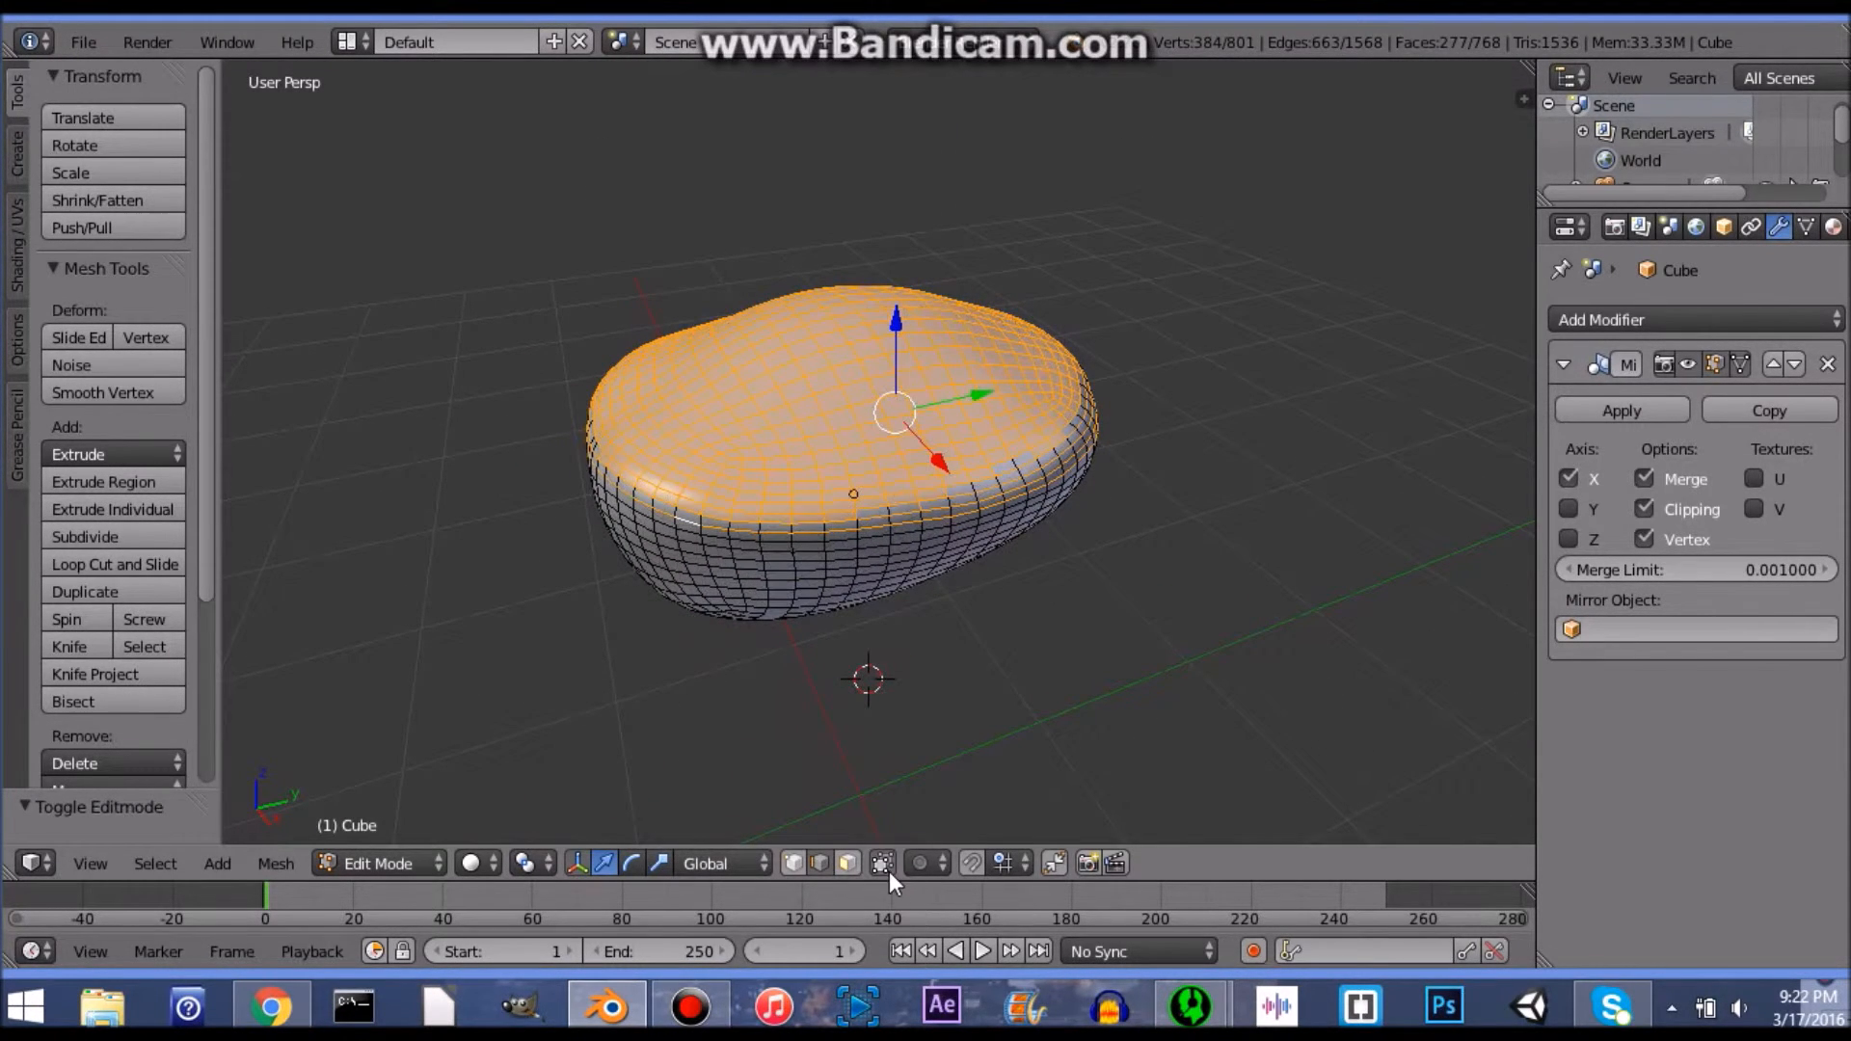
middle_drag(867, 596, 822, 536)
key(s)
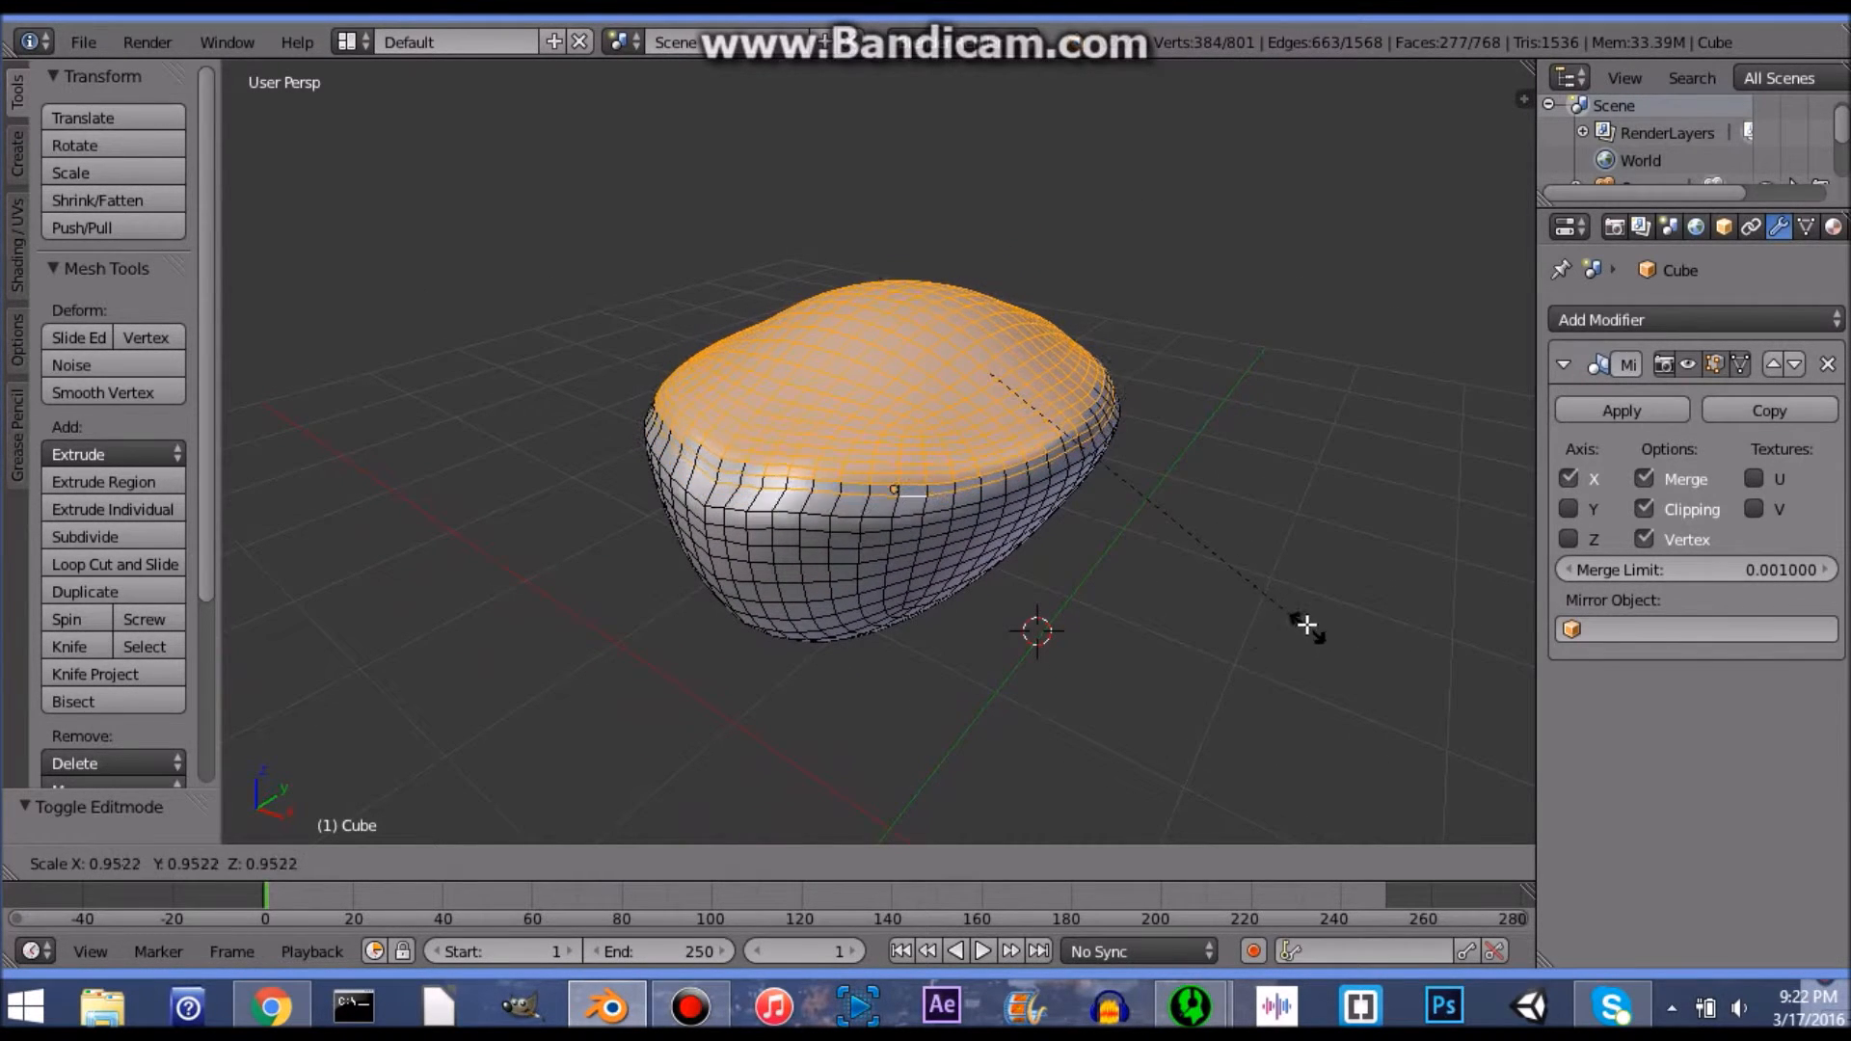
key(x)
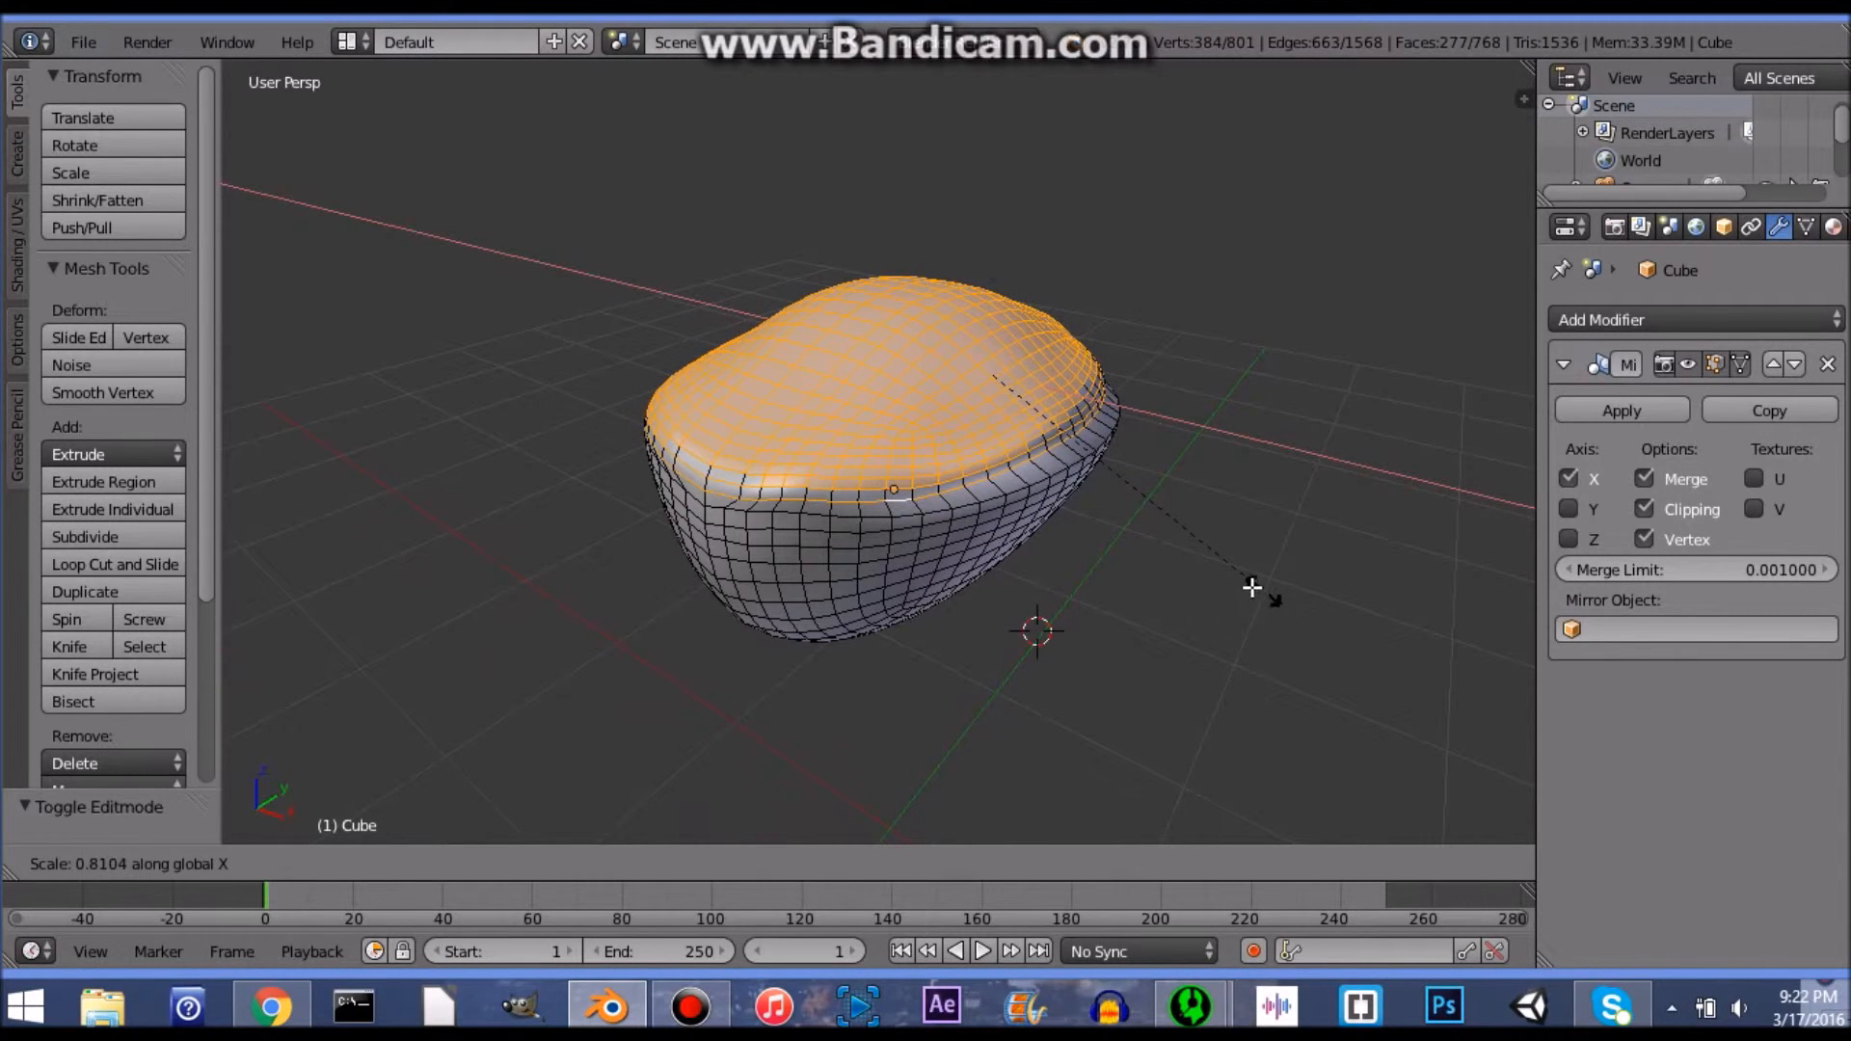
click(1241, 584)
key(x)
right_click(1323, 641)
Step: Scale the selected top of the head uniformly to about 0.93
key(s)
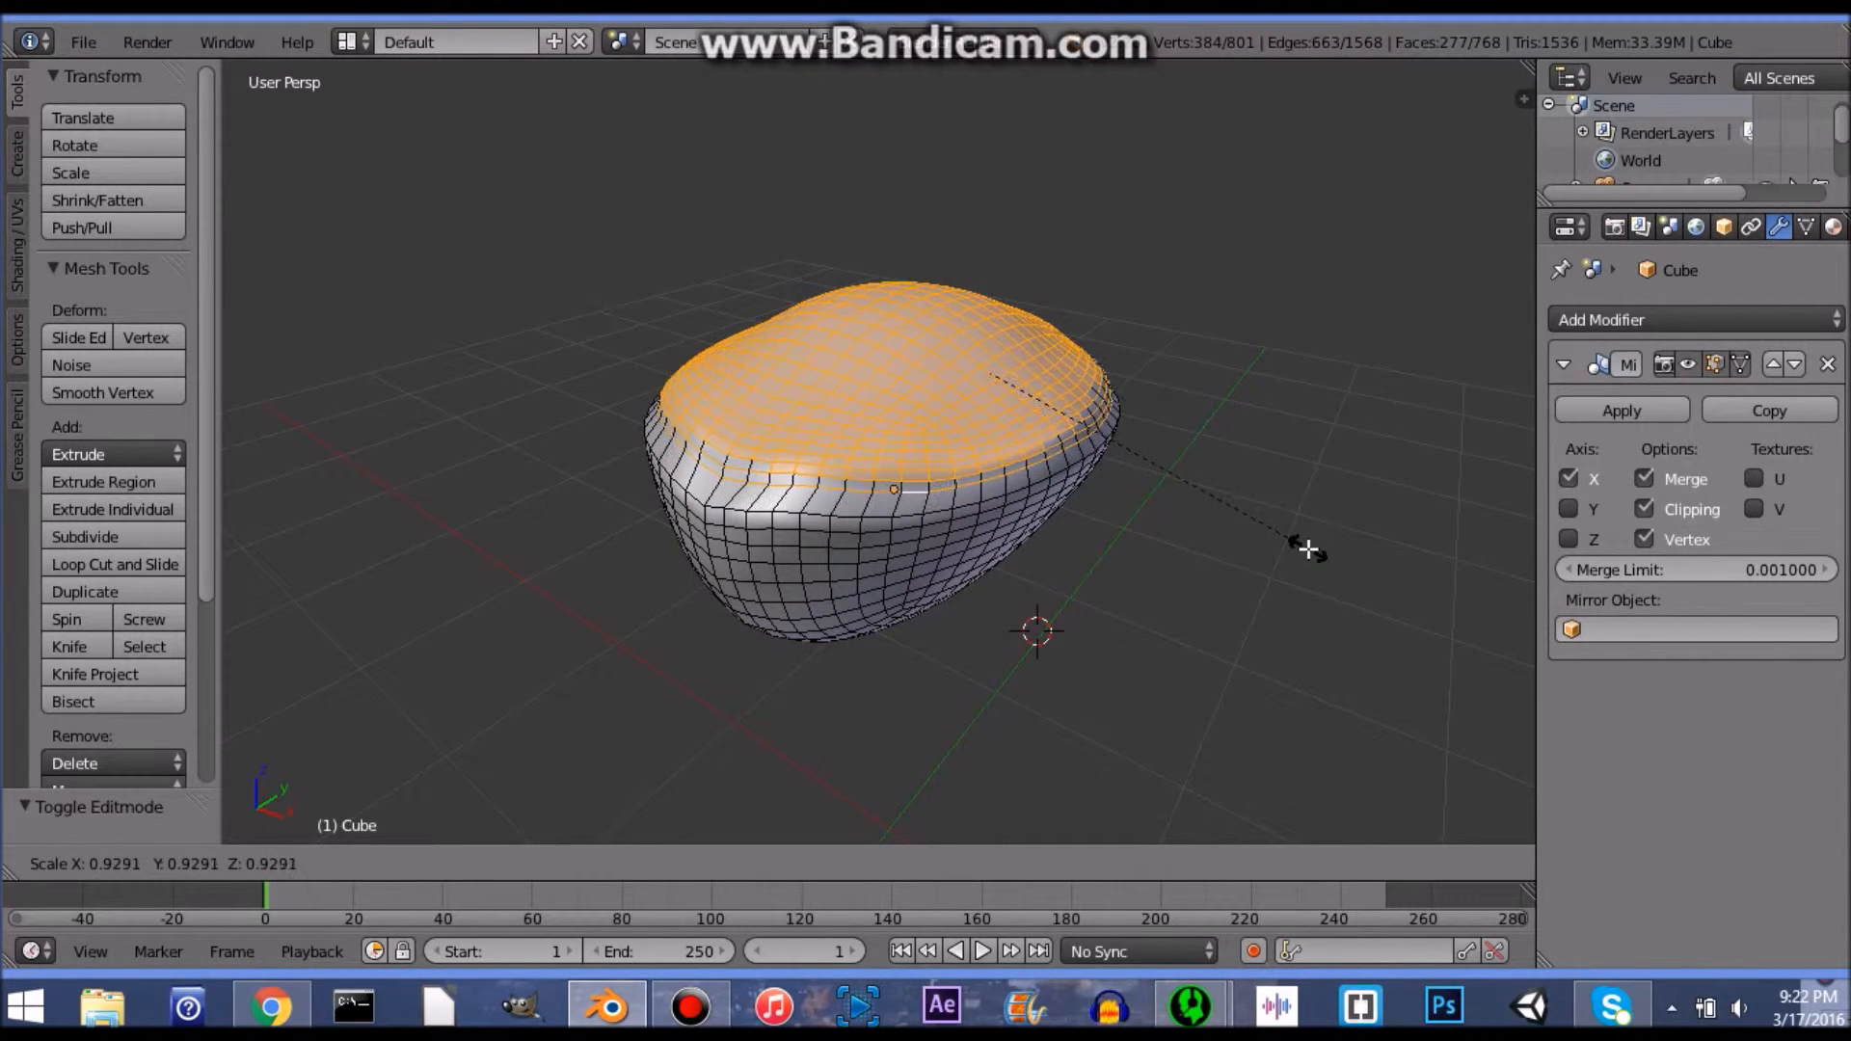
click(1298, 542)
Step: Clear the selection and box-select only the upper crown through the mesh in front view, restoring visible-only selection
key(KP_5)
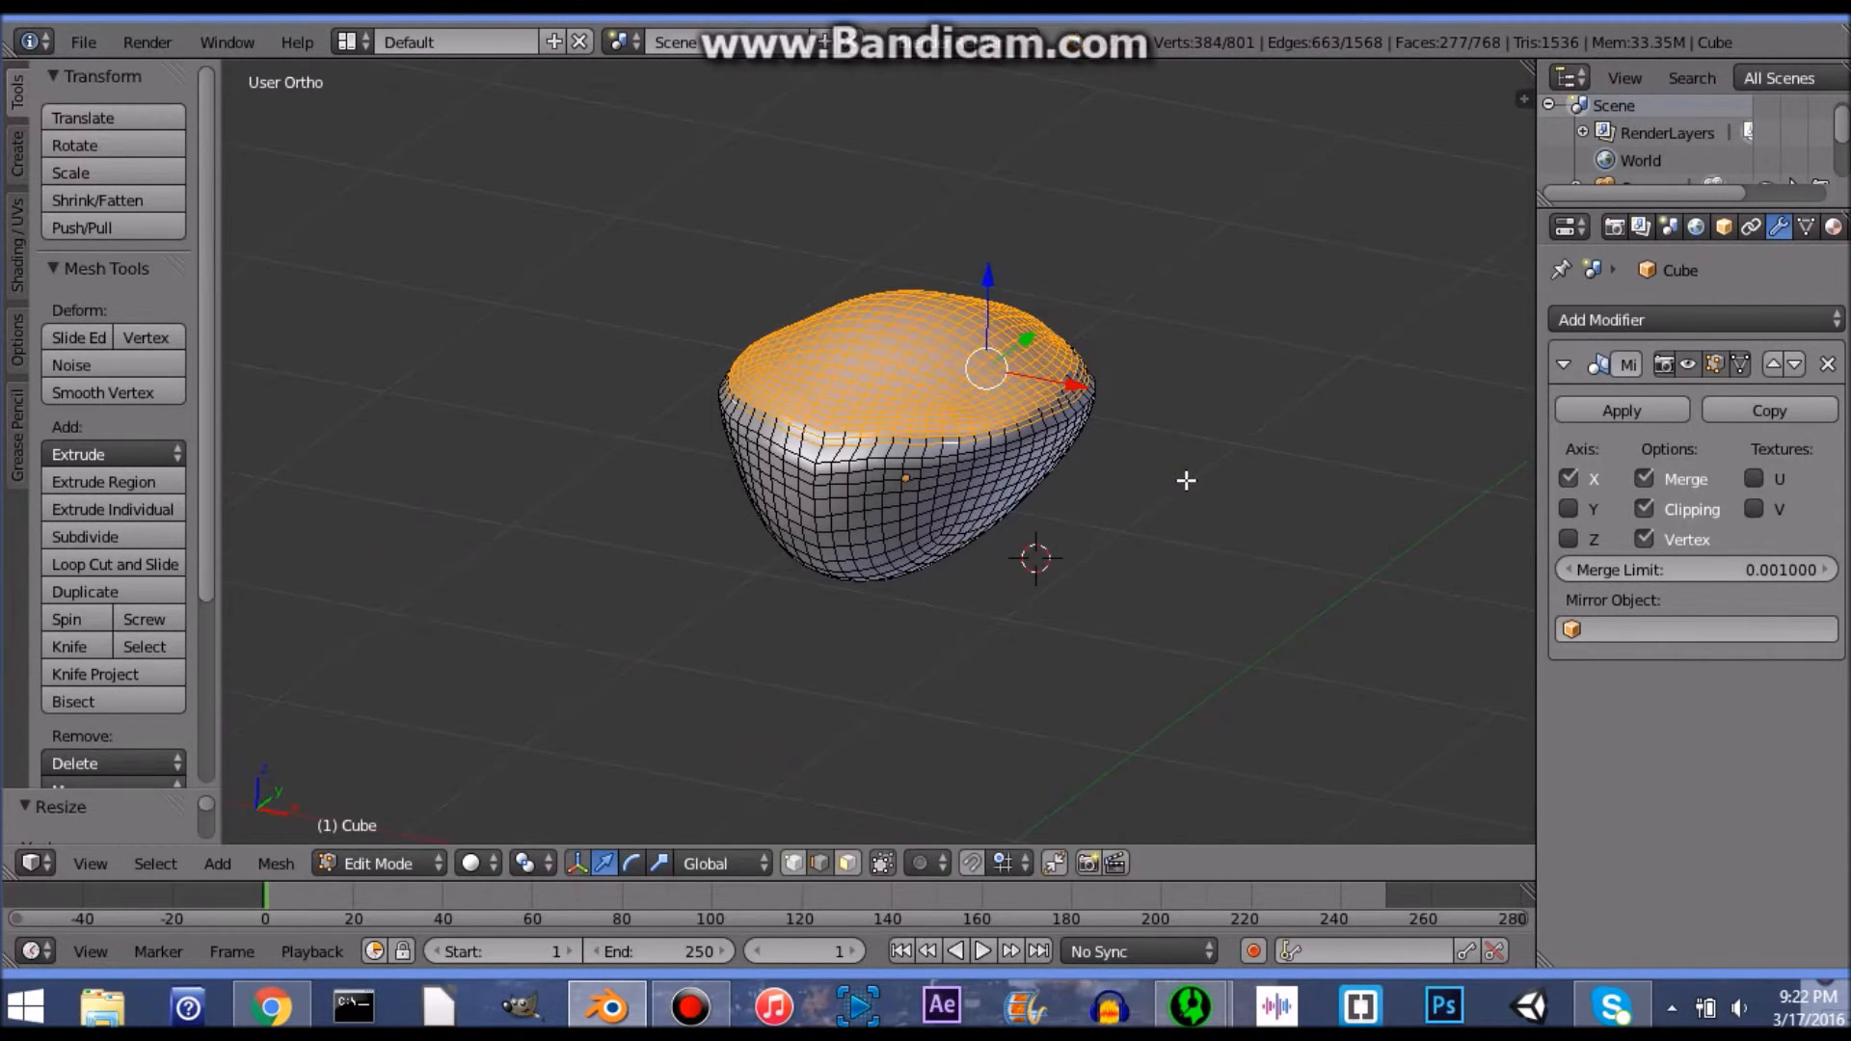
key(KP_1)
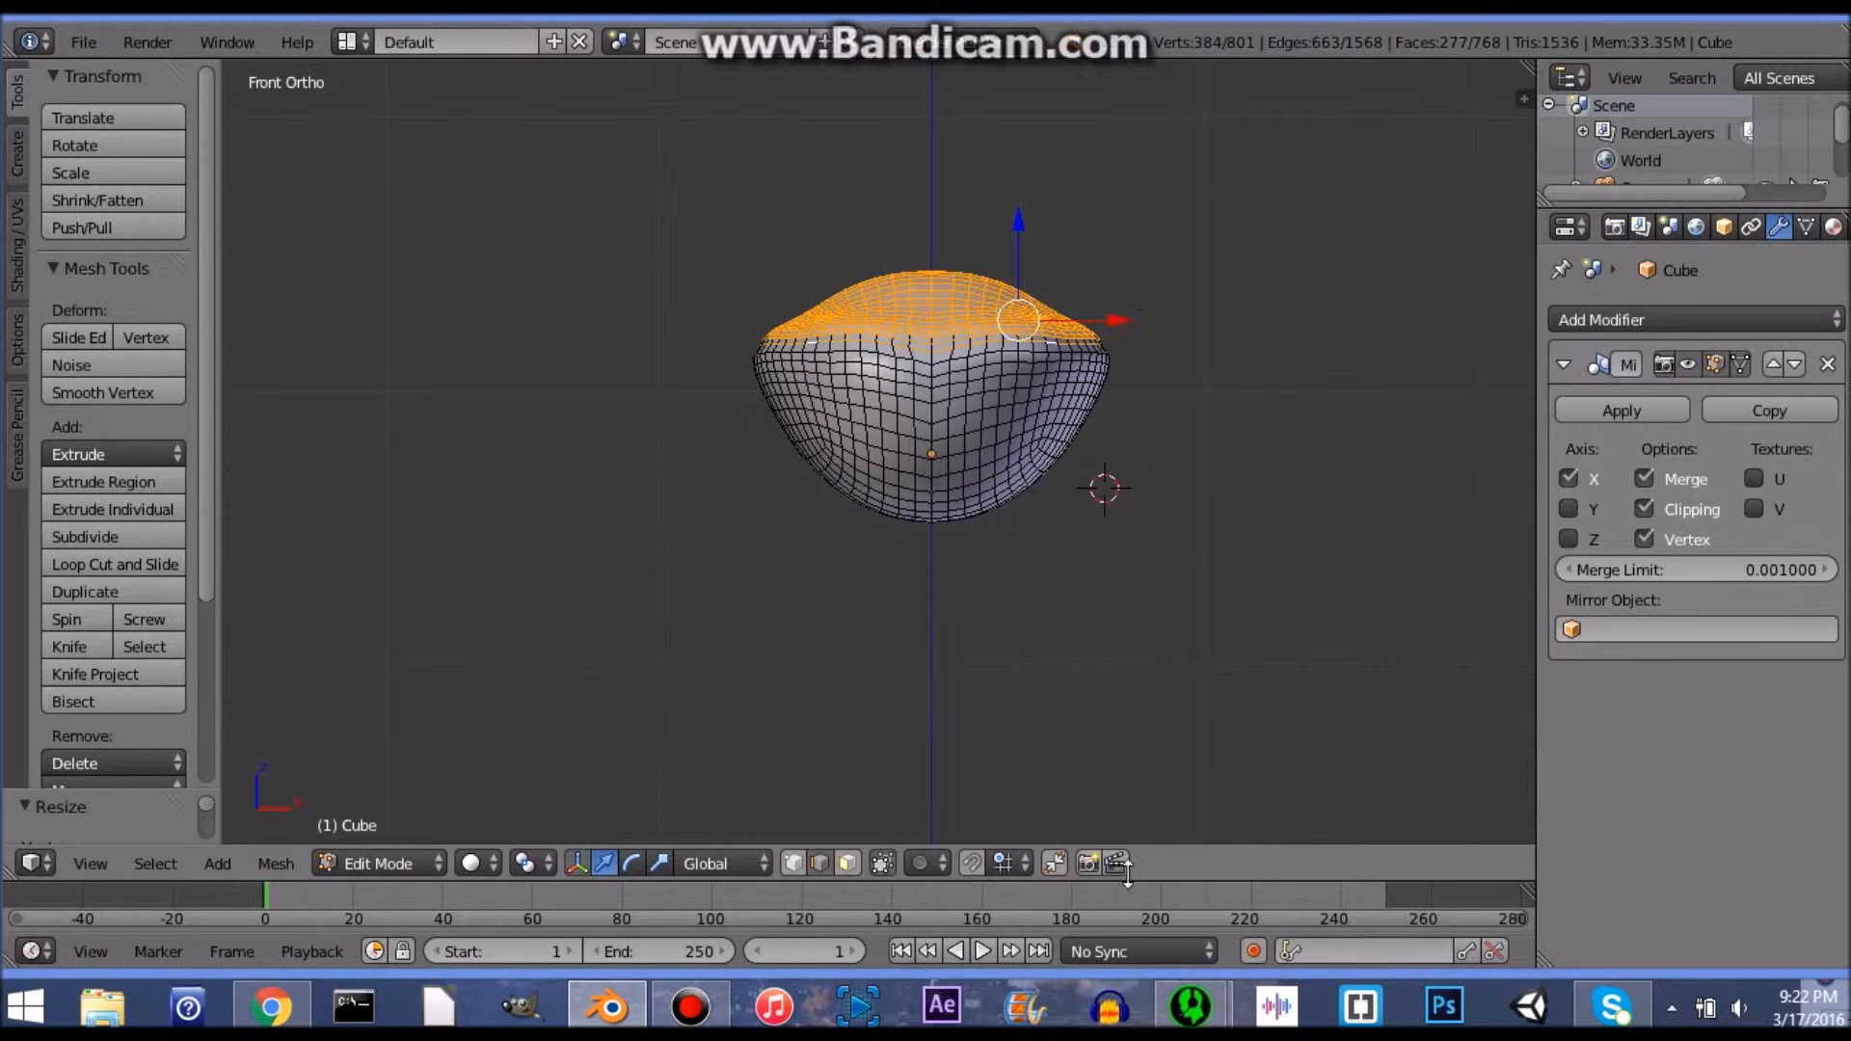
click(881, 864)
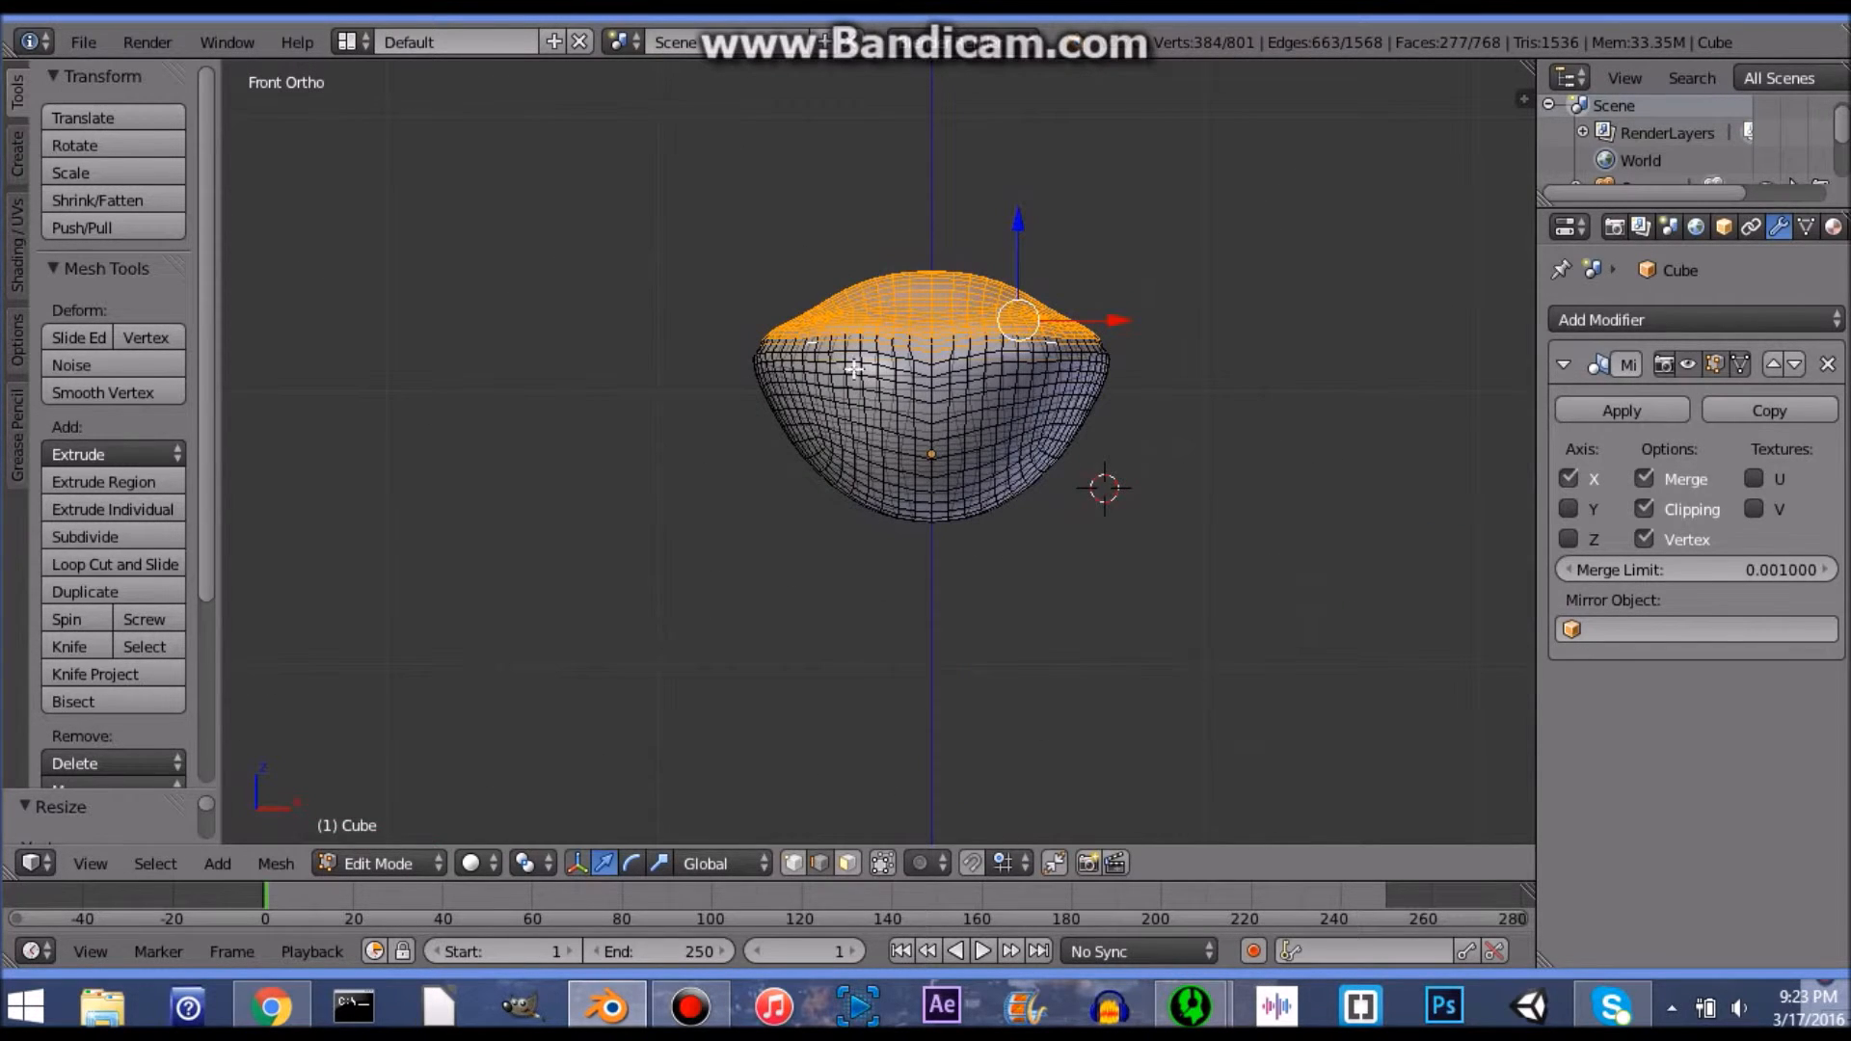
shift+middle_drag(1030, 494, 985, 540)
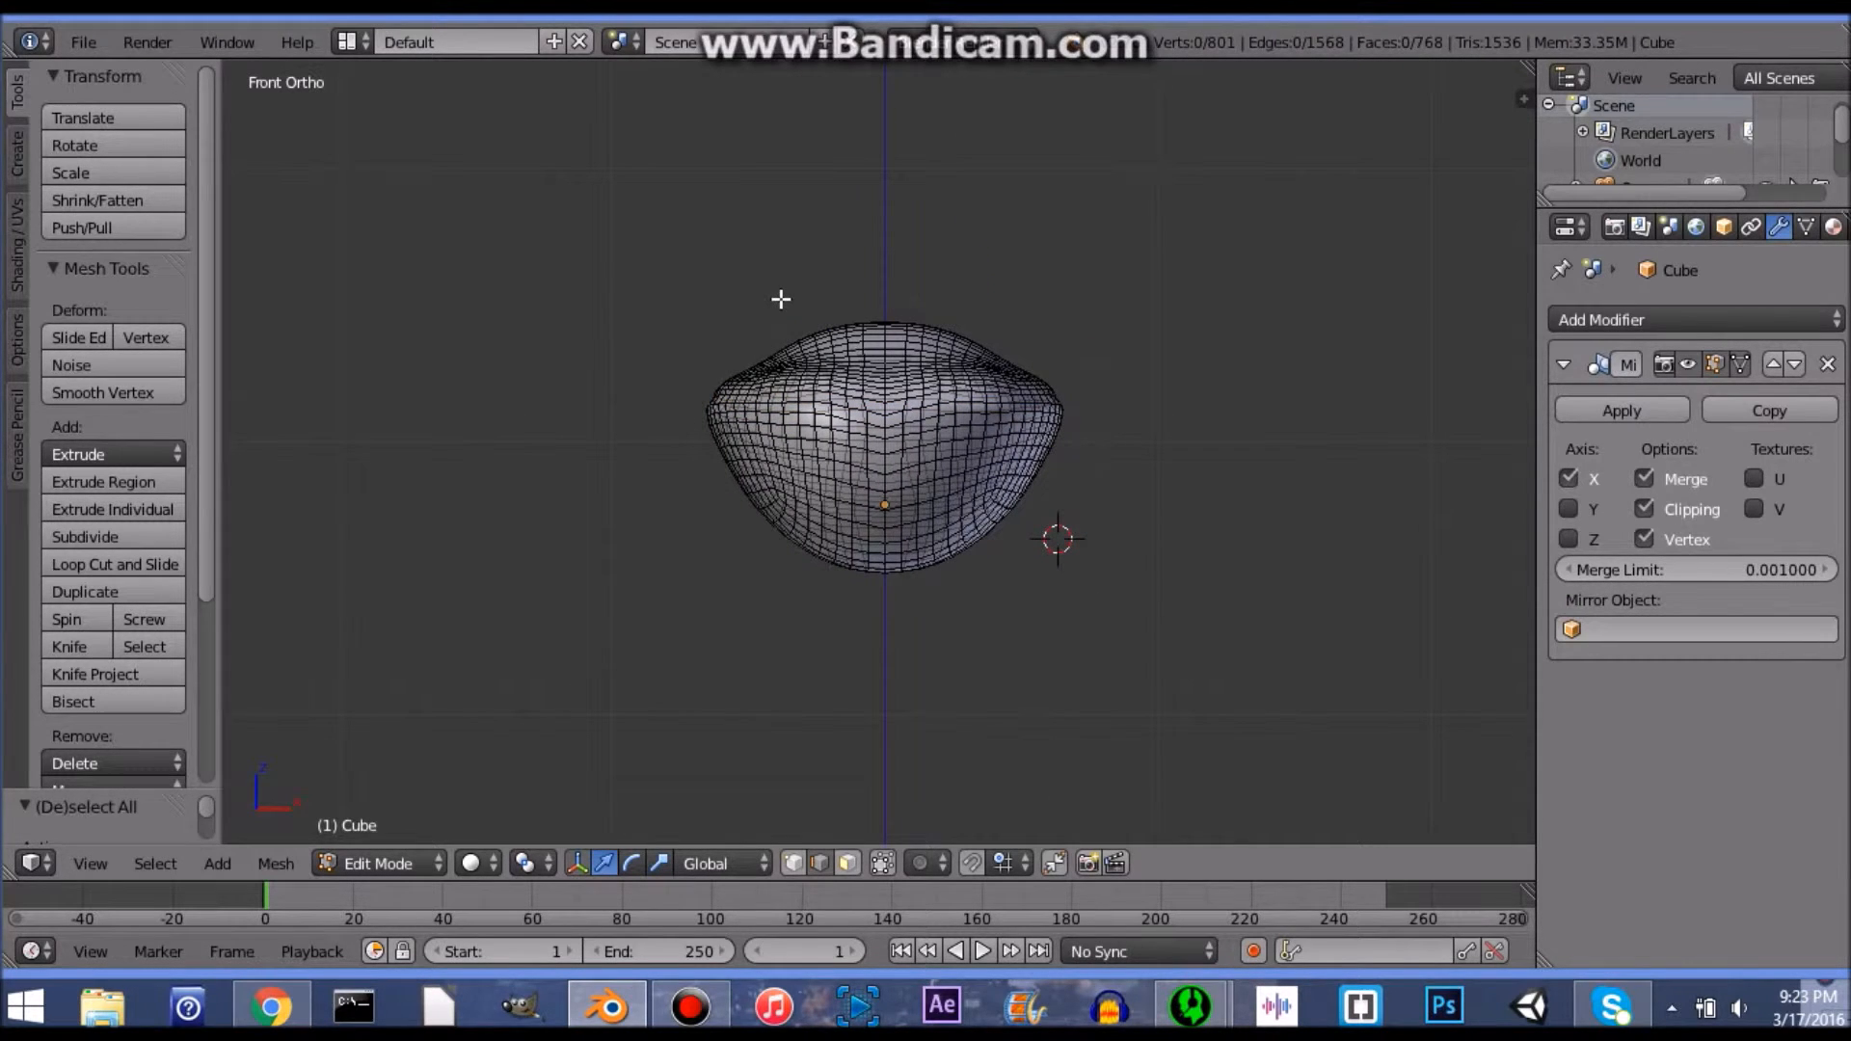
key(b)
drag(640, 257, 1028, 367)
middle_drag(1050, 356, 888, 476)
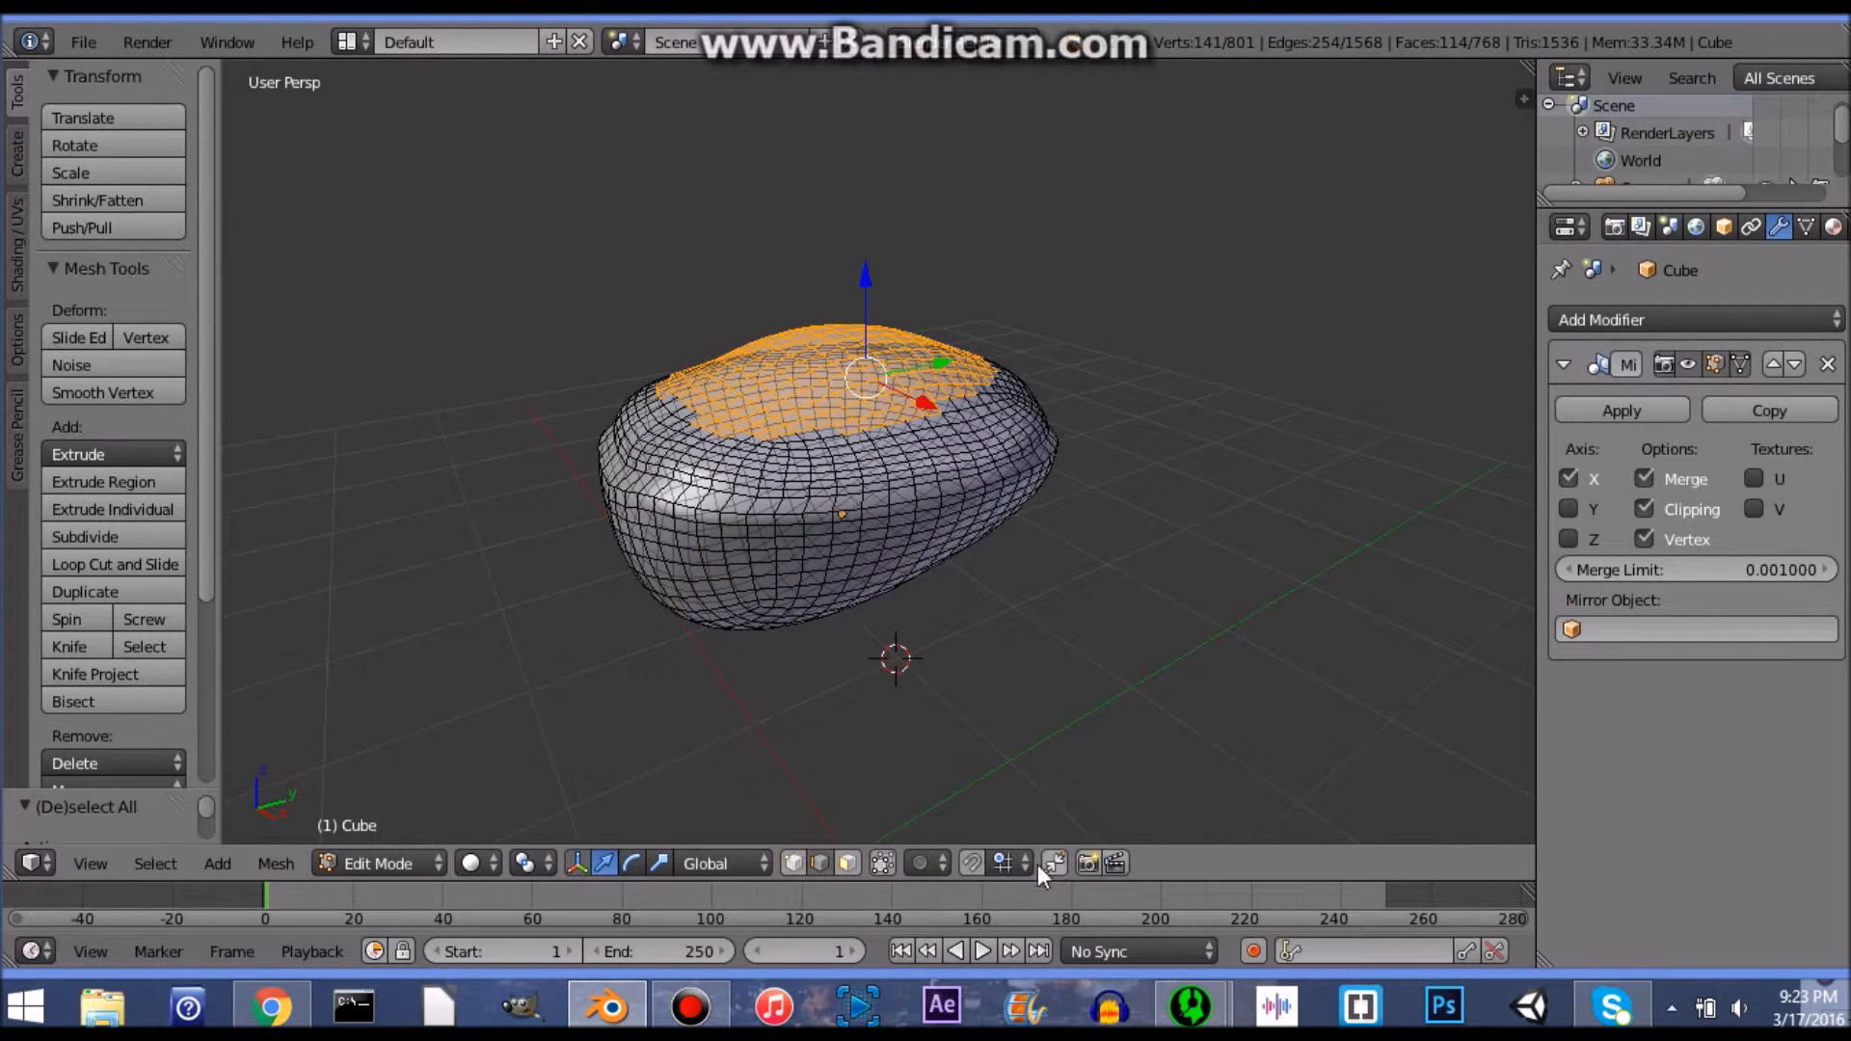
click(882, 864)
Step: Scale the selected crown uniformly to about 0.89 and check the smoothed head in Object Mode against the Chrome reference
middle_drag(1016, 492, 1155, 537)
key(s)
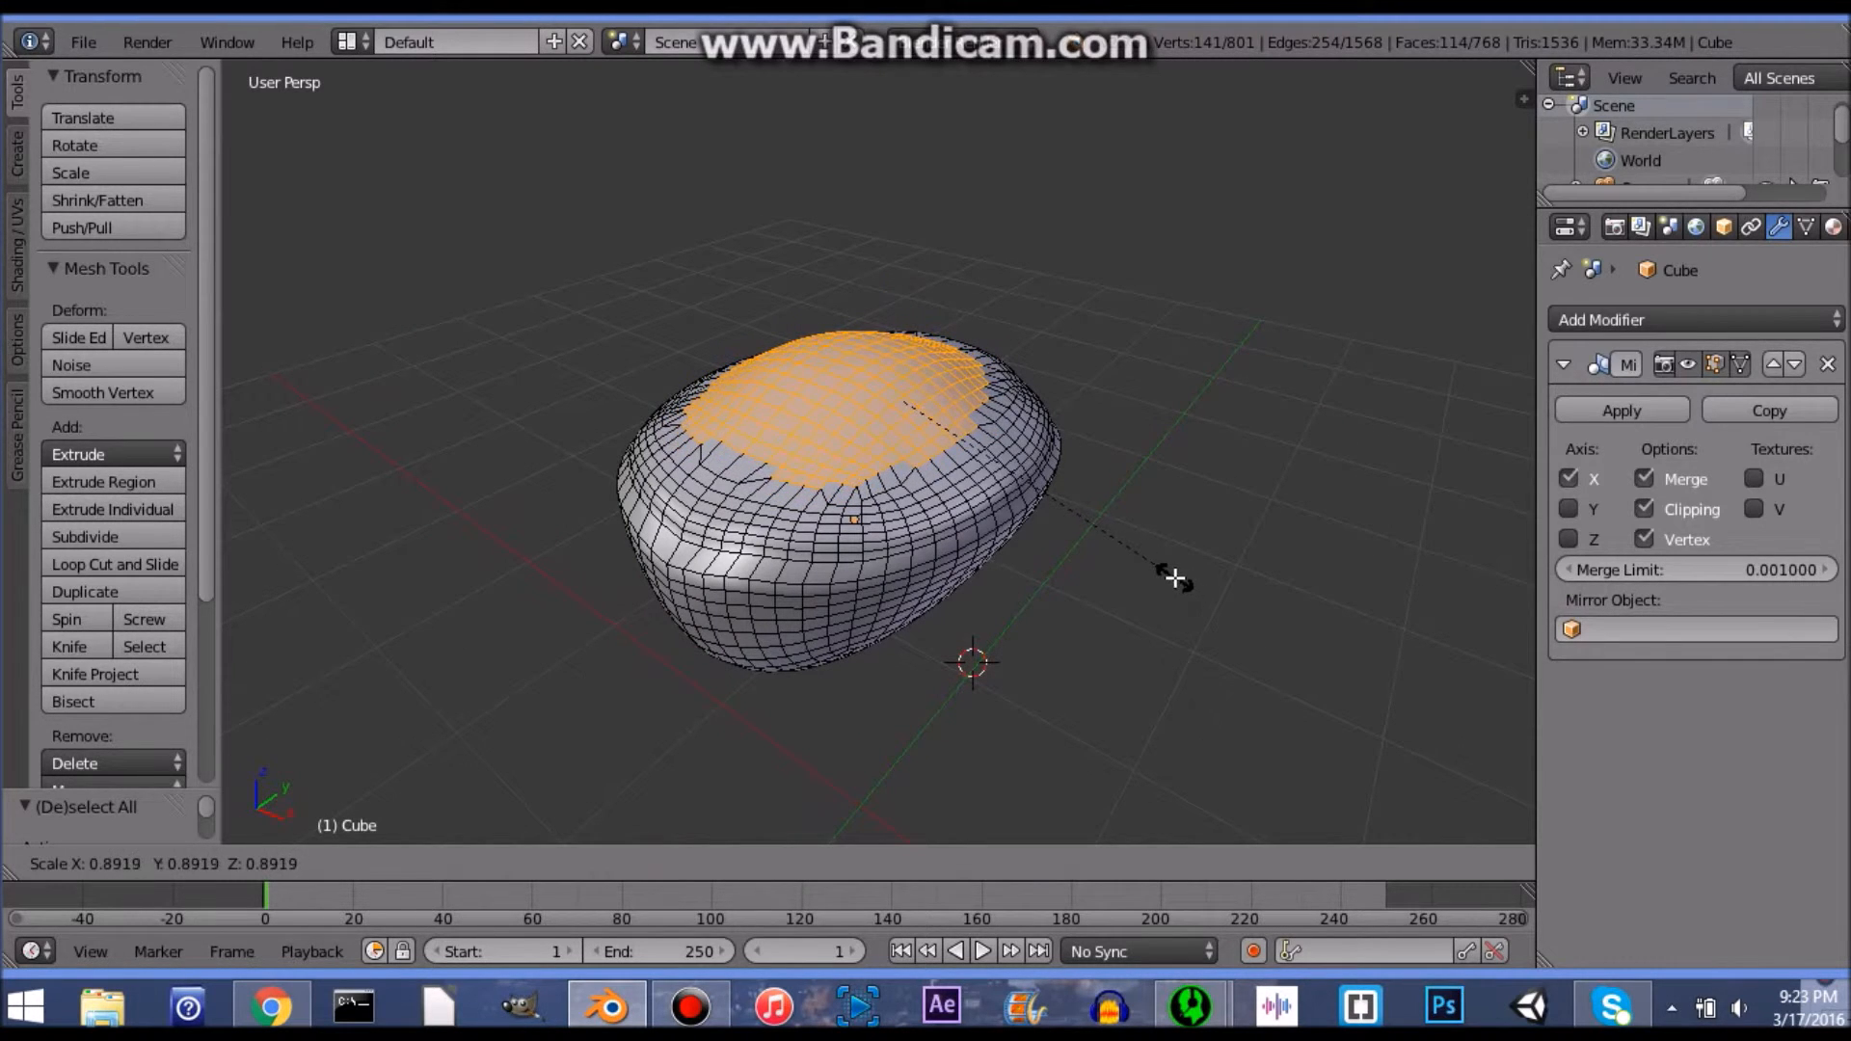
click(1174, 576)
key(Tab)
middle_drag(1149, 567, 1206, 521)
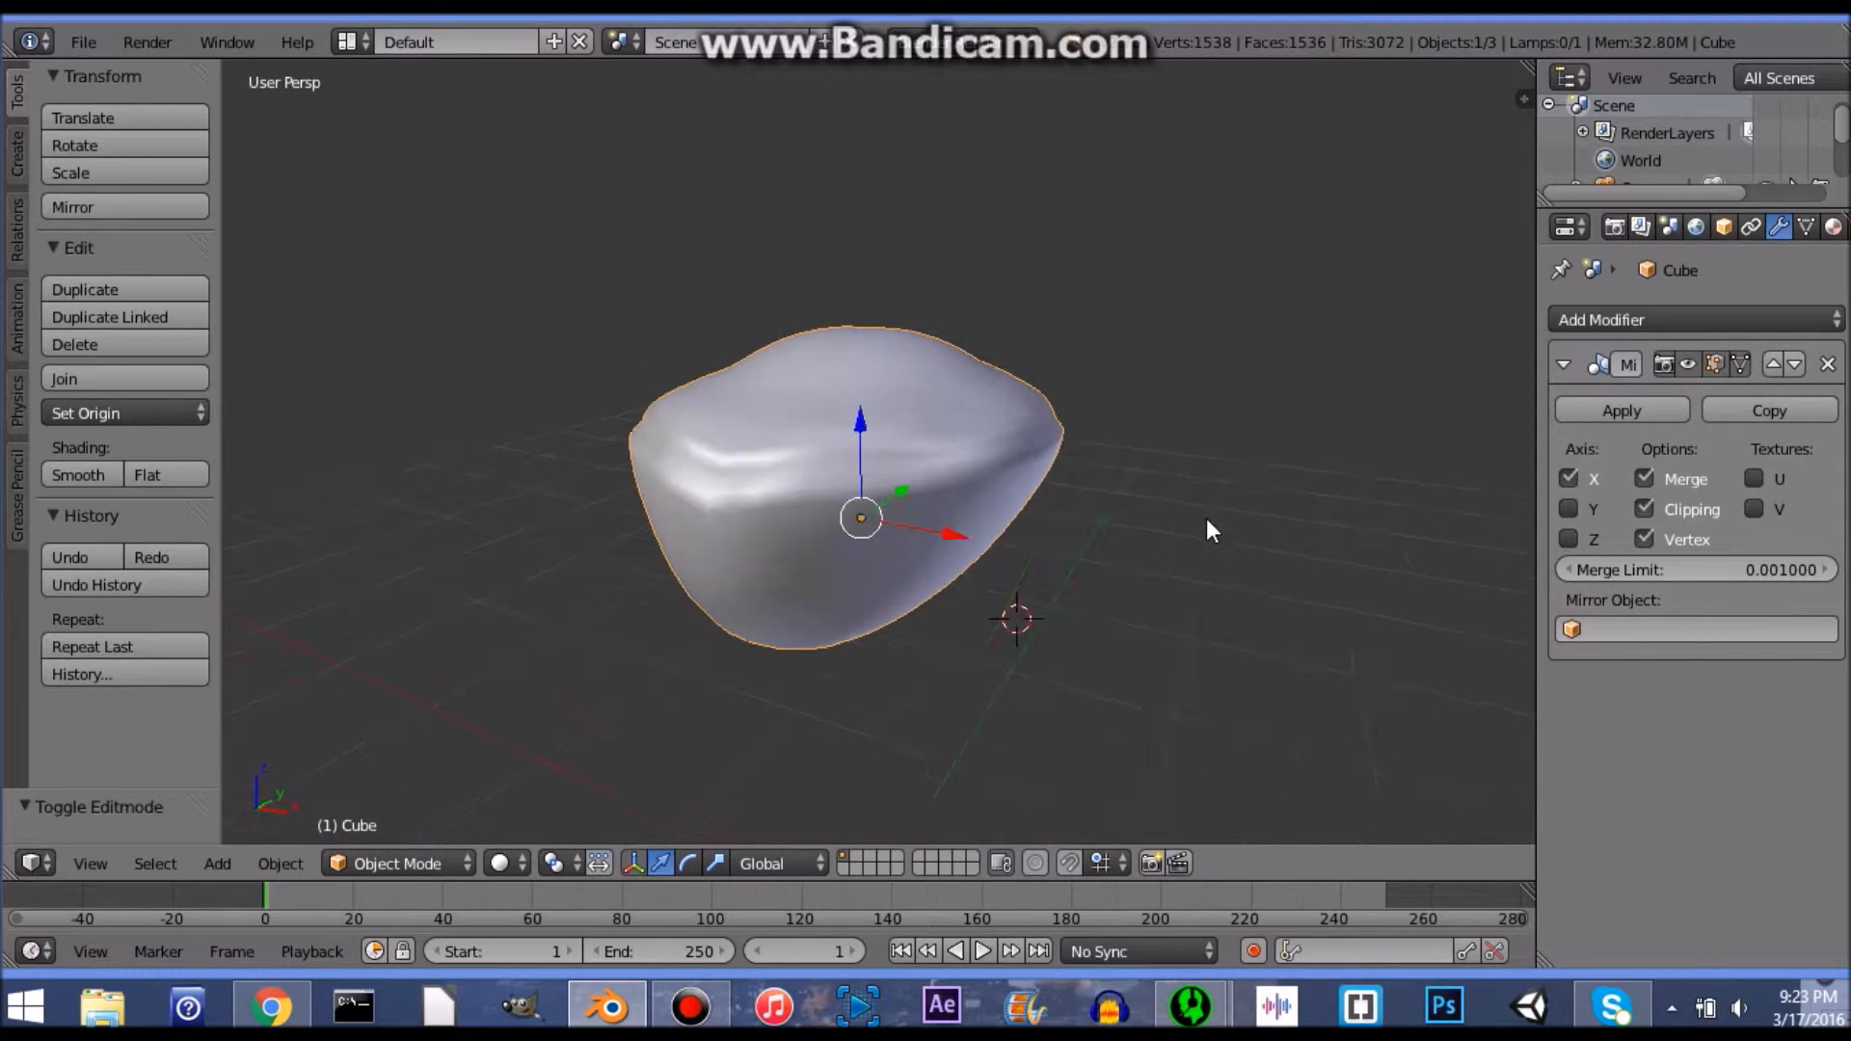
key(alt+Tab)
key(alt+Tab)
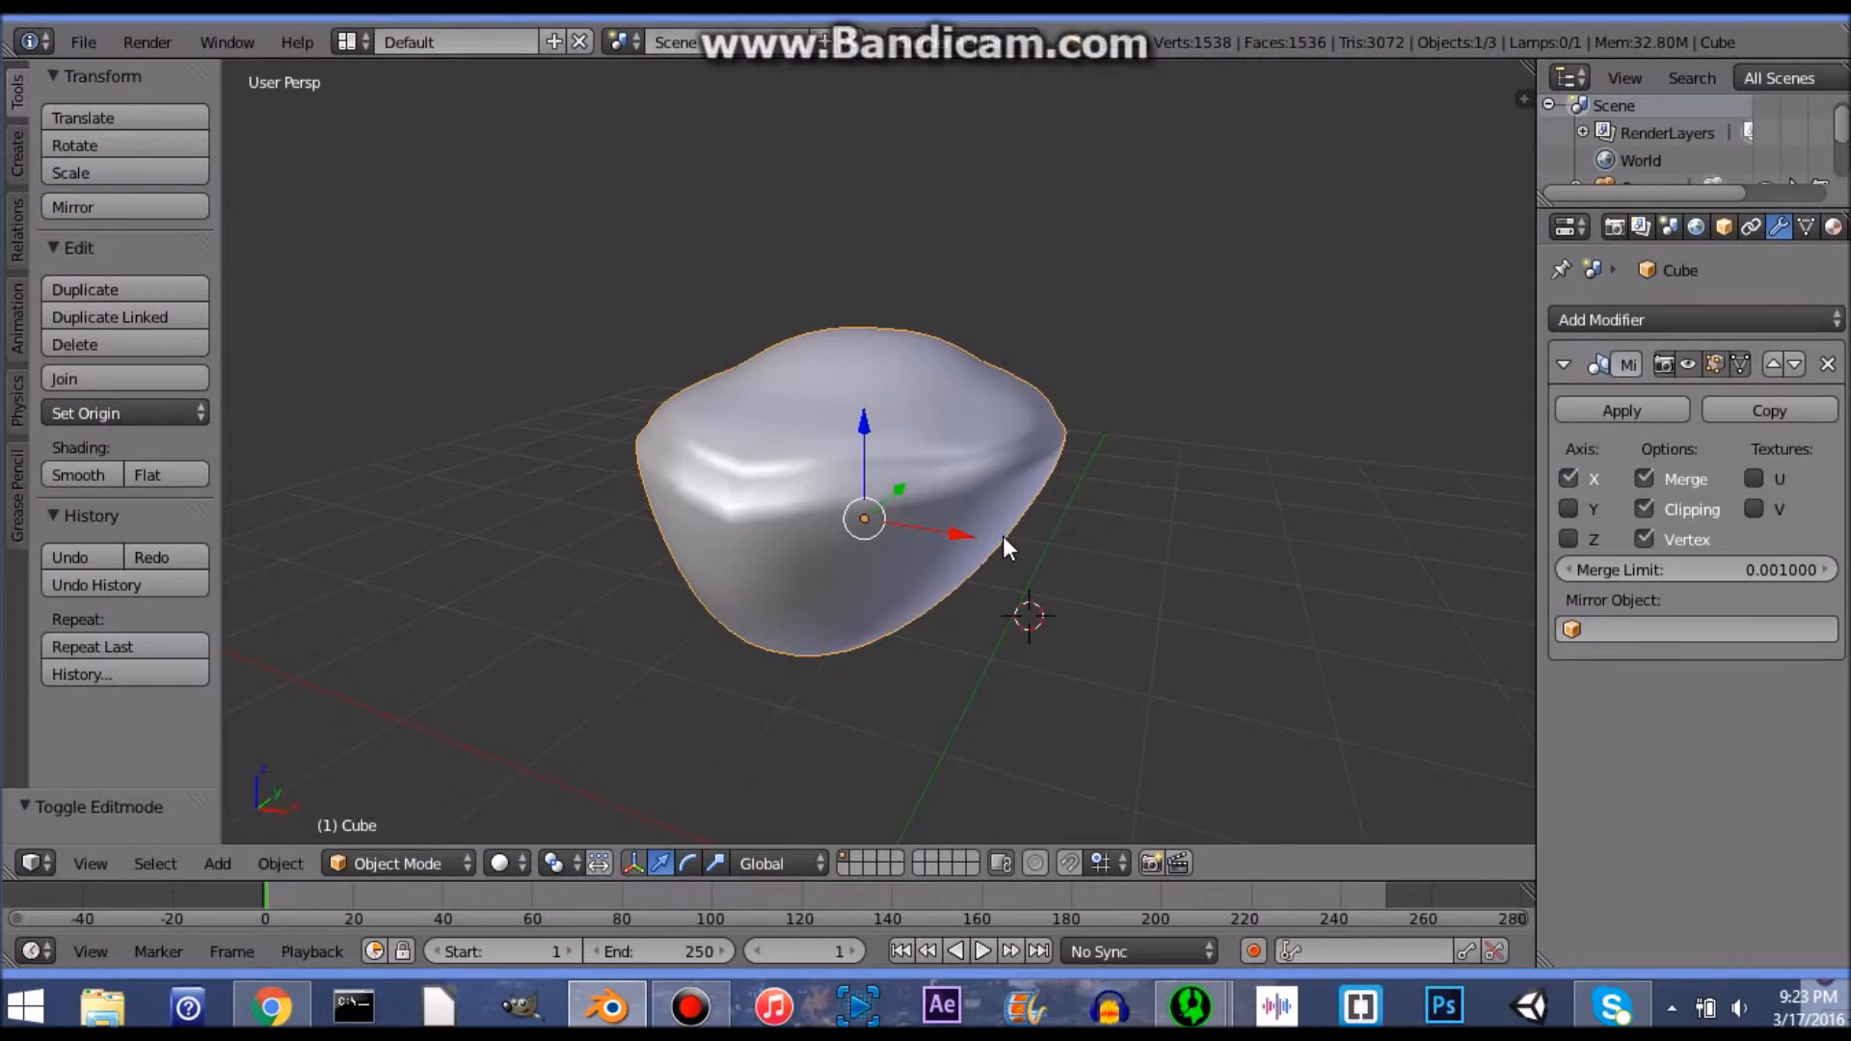
Step: Box-select a wider area of the head's top in Edit Mode, scale it down slightly, and return to Object Mode
key(Tab)
middle_drag(1150, 616, 819, 405)
key(b)
drag(620, 286, 1030, 421)
middle_drag(1090, 438, 1166, 537)
key(s)
click(1142, 531)
key(Tab)
middle_drag(981, 528, 1244, 577)
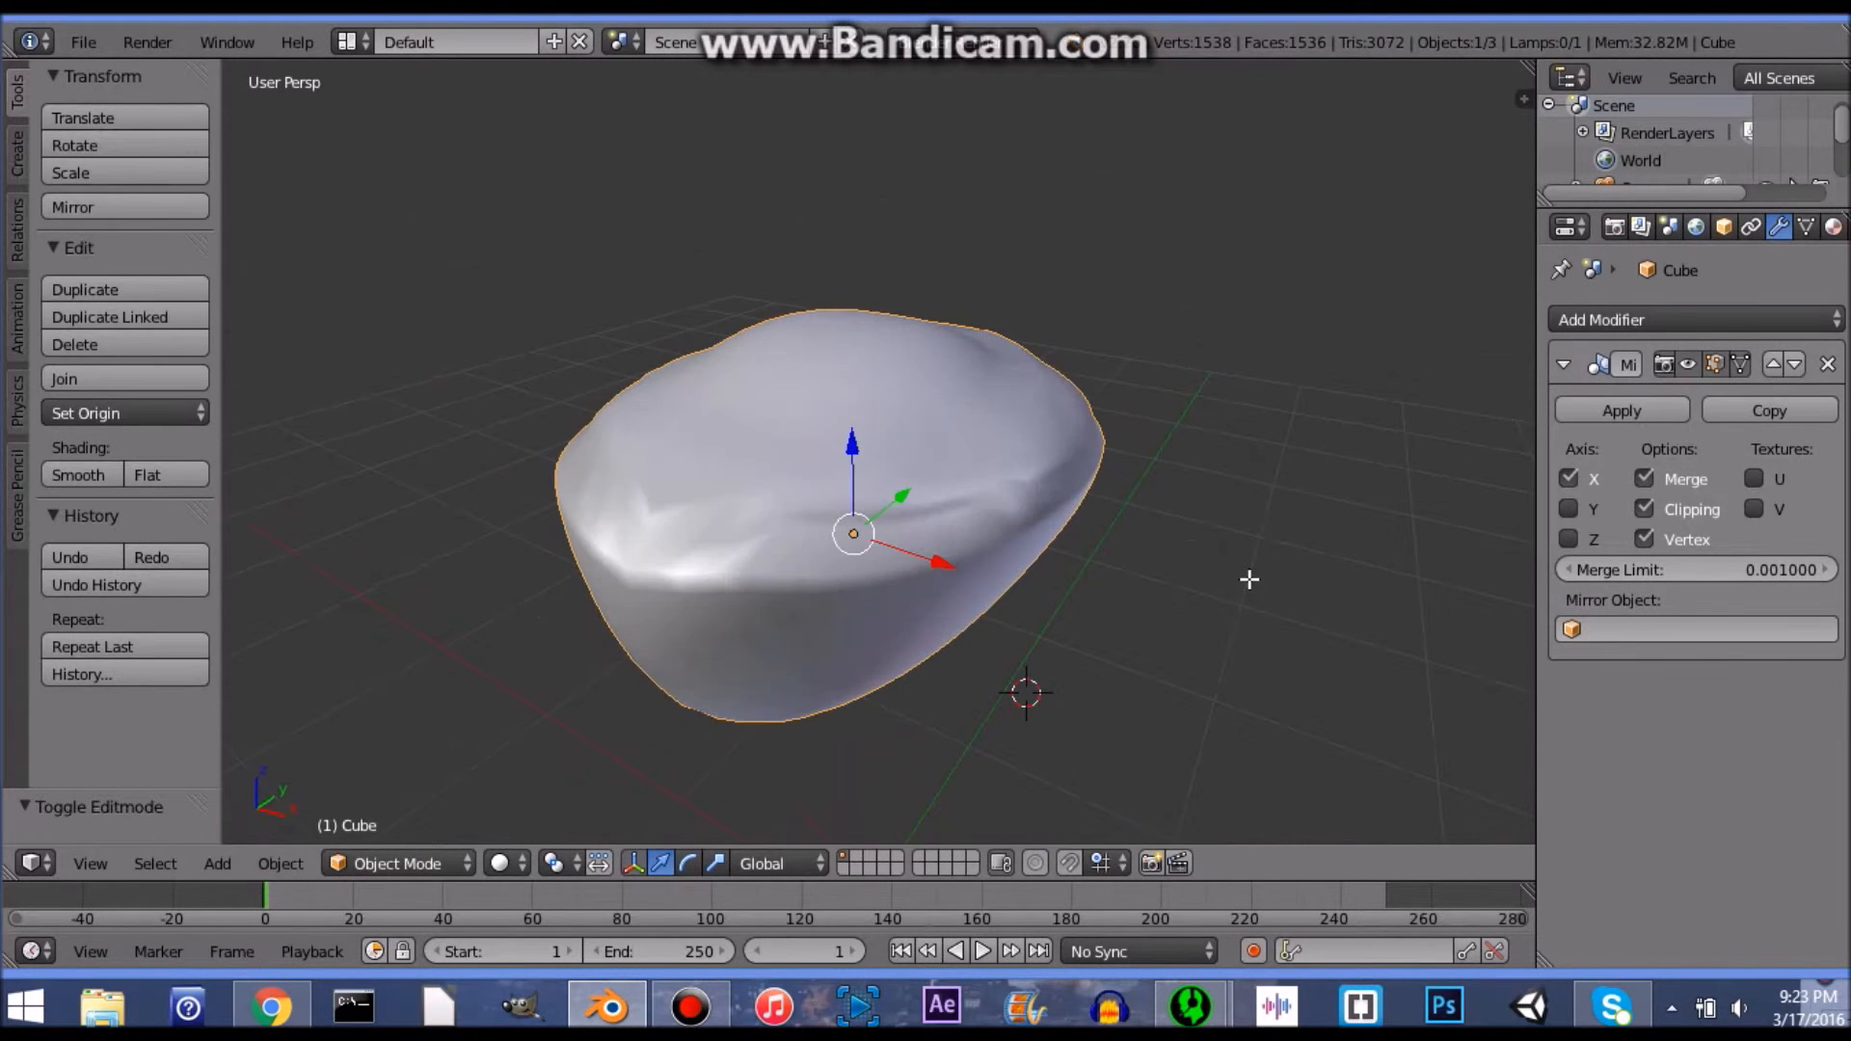
key(Tab)
key(Tab)
Step: Switch to Chrome, browse the Halo elite image results, and open the blenderartists.org "Halo Elite - now with armature" image
key(alt+Tab)
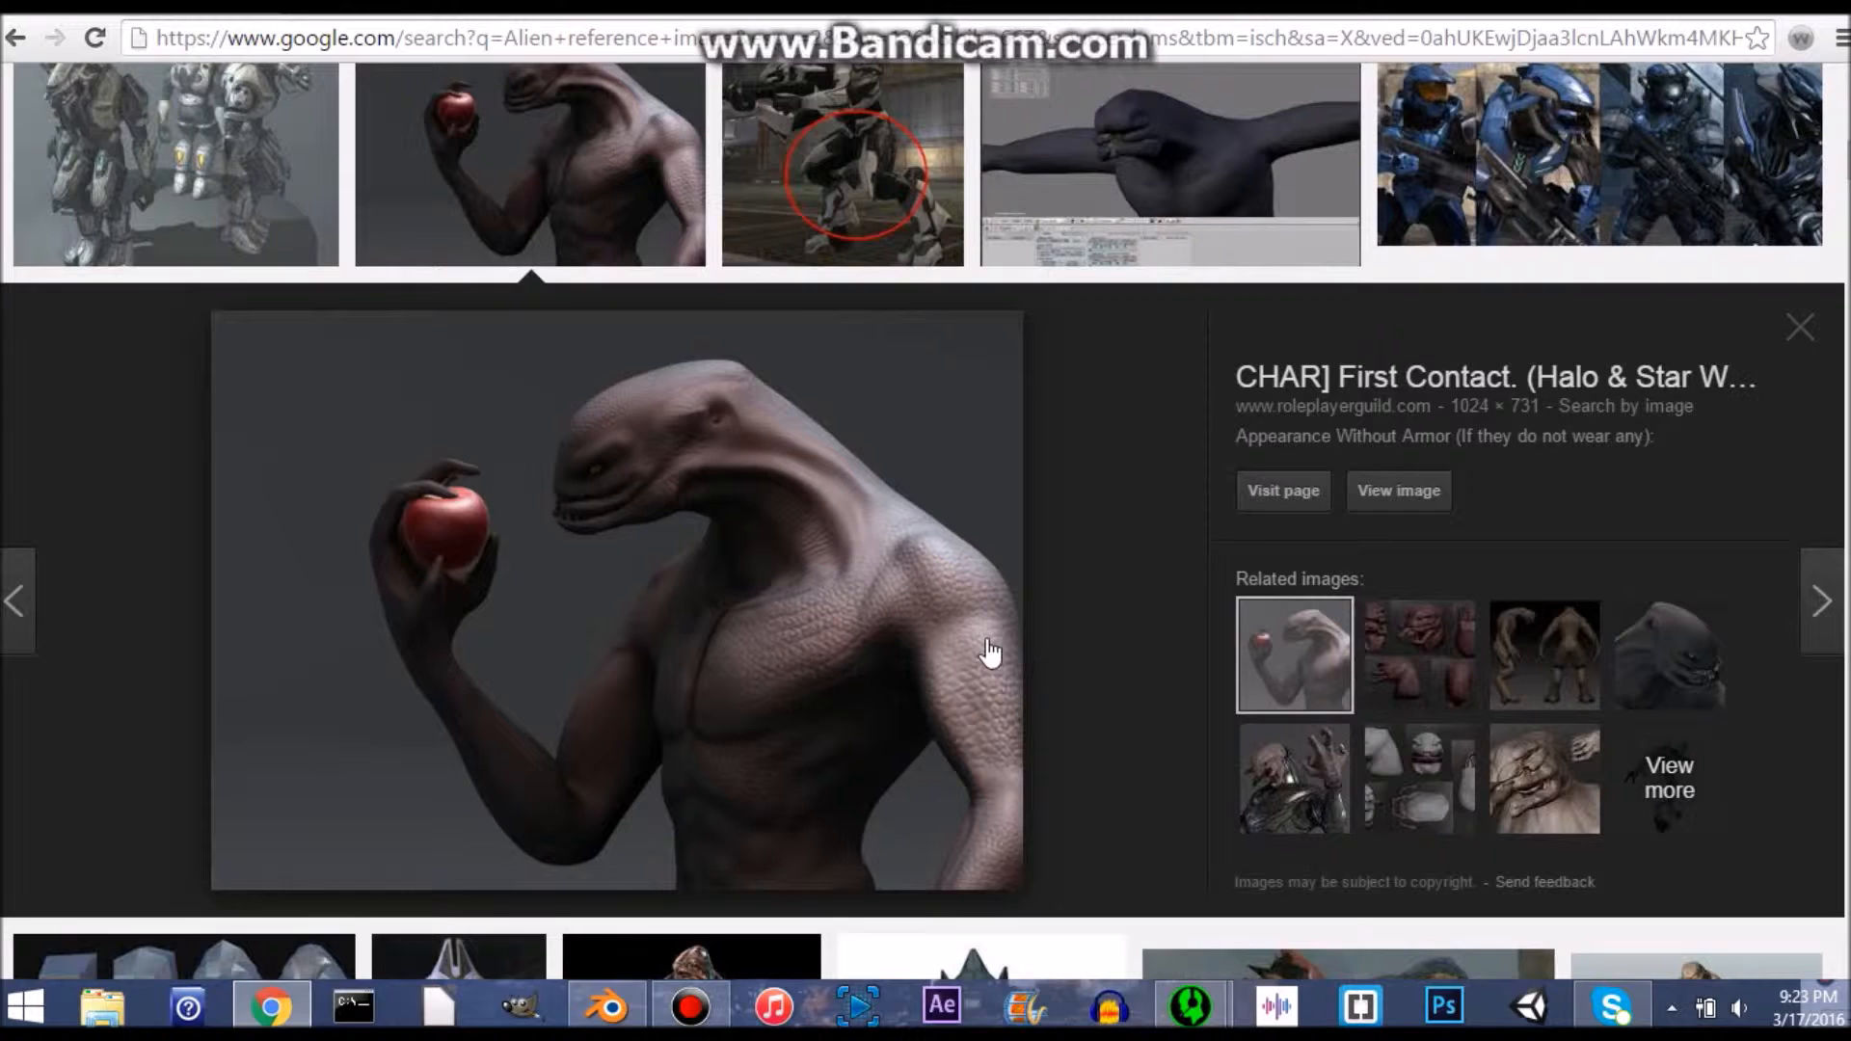
scroll(827, 505, up, 3)
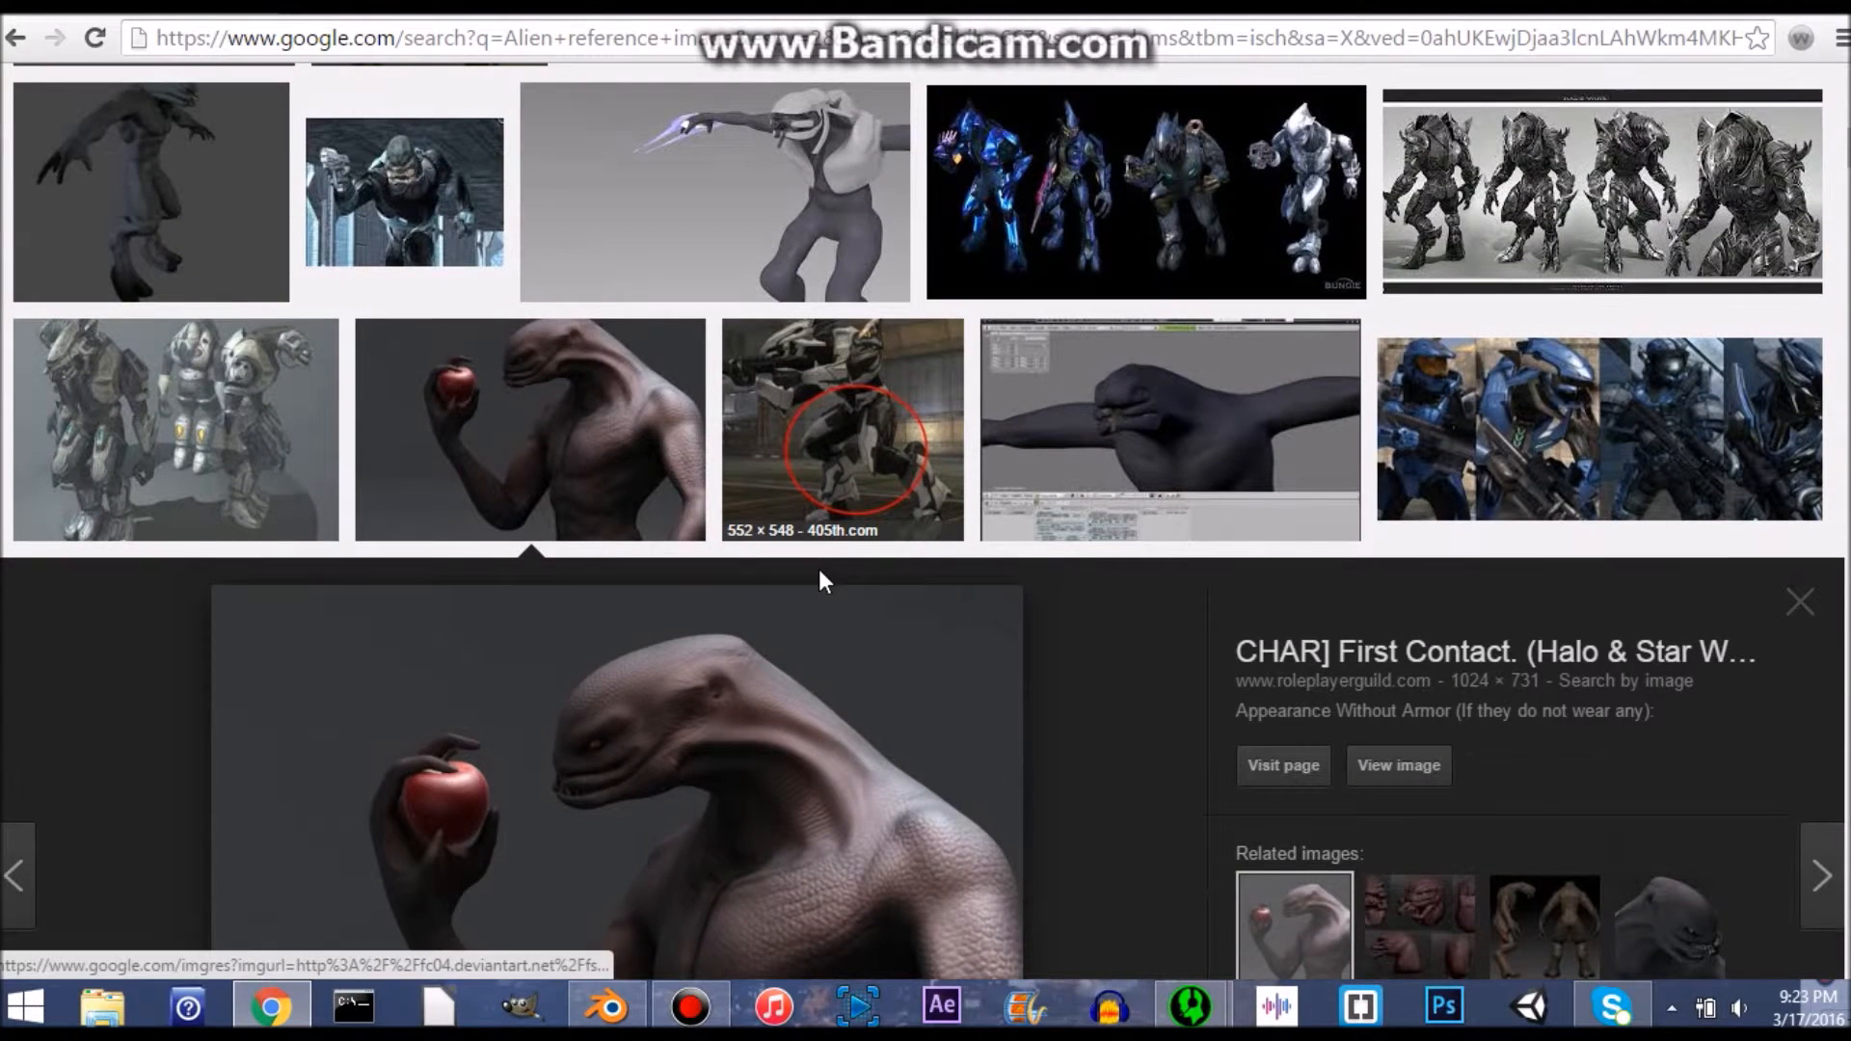
scroll(627, 748, down, 5)
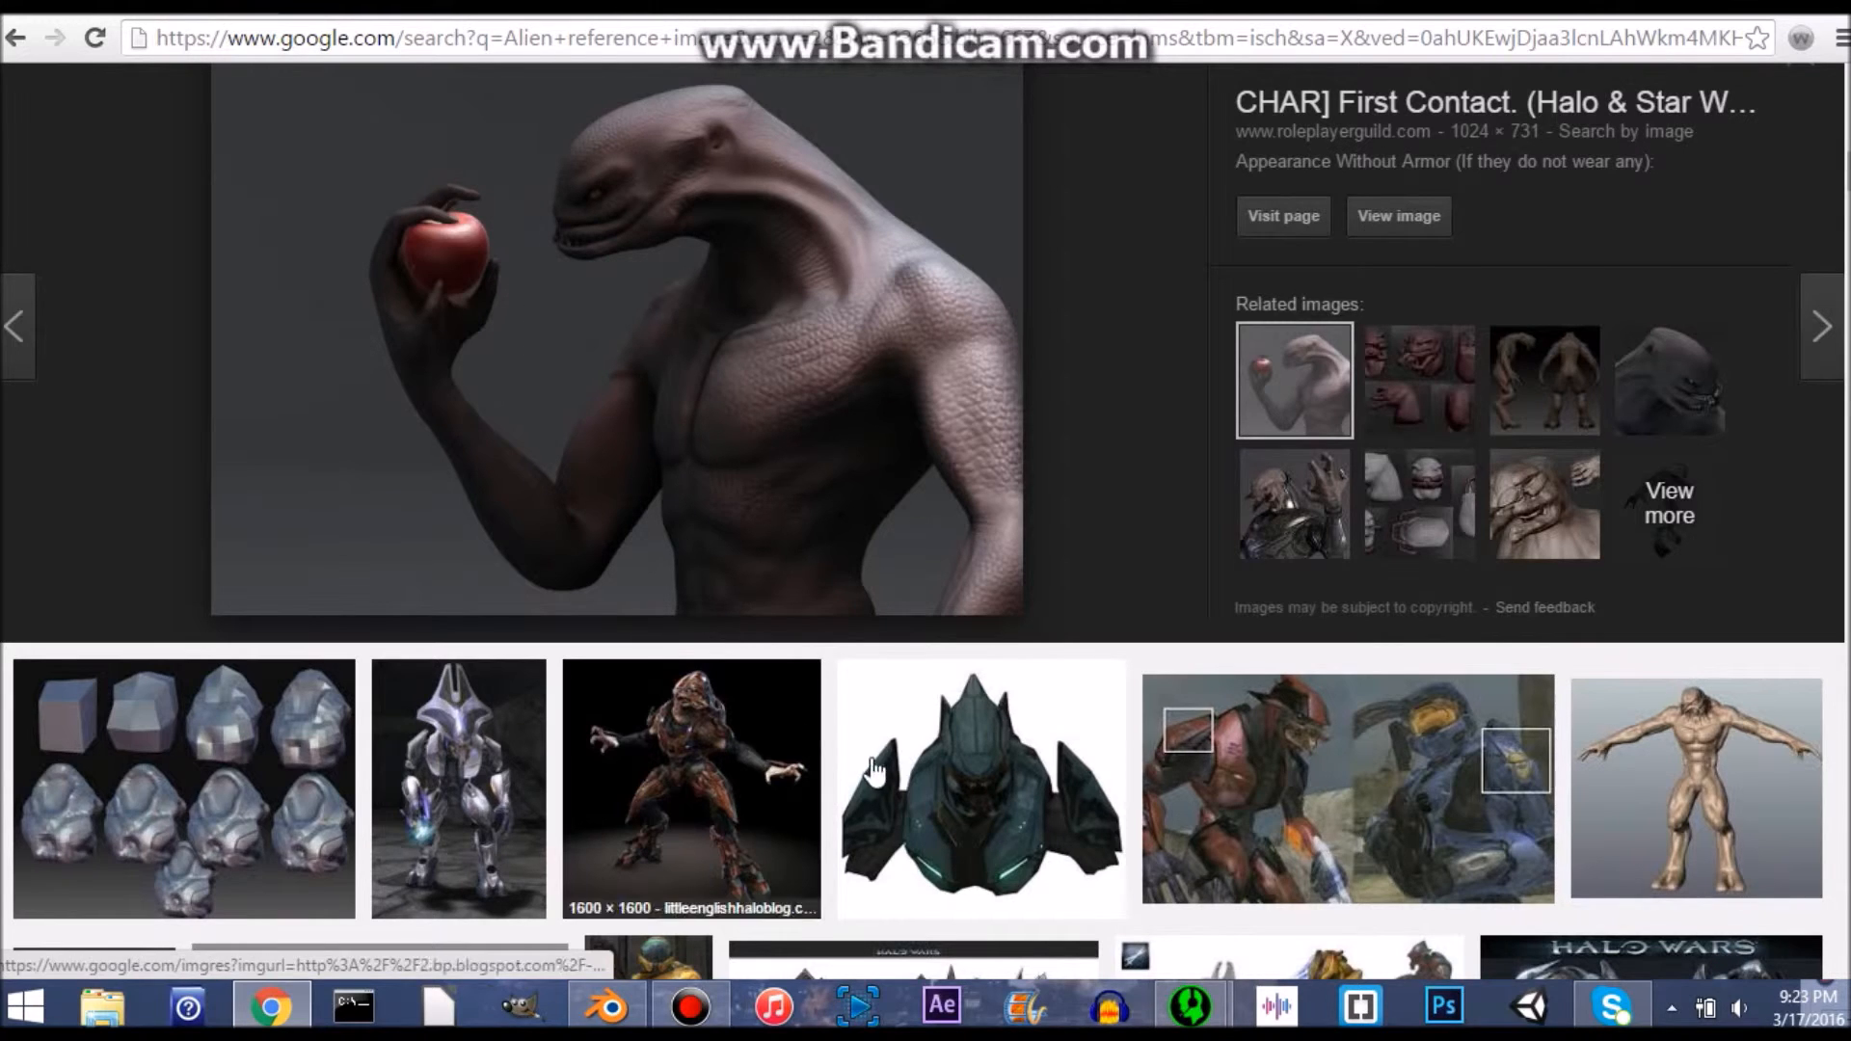
scroll(750, 801, up, 7)
scroll(751, 801, up, 7)
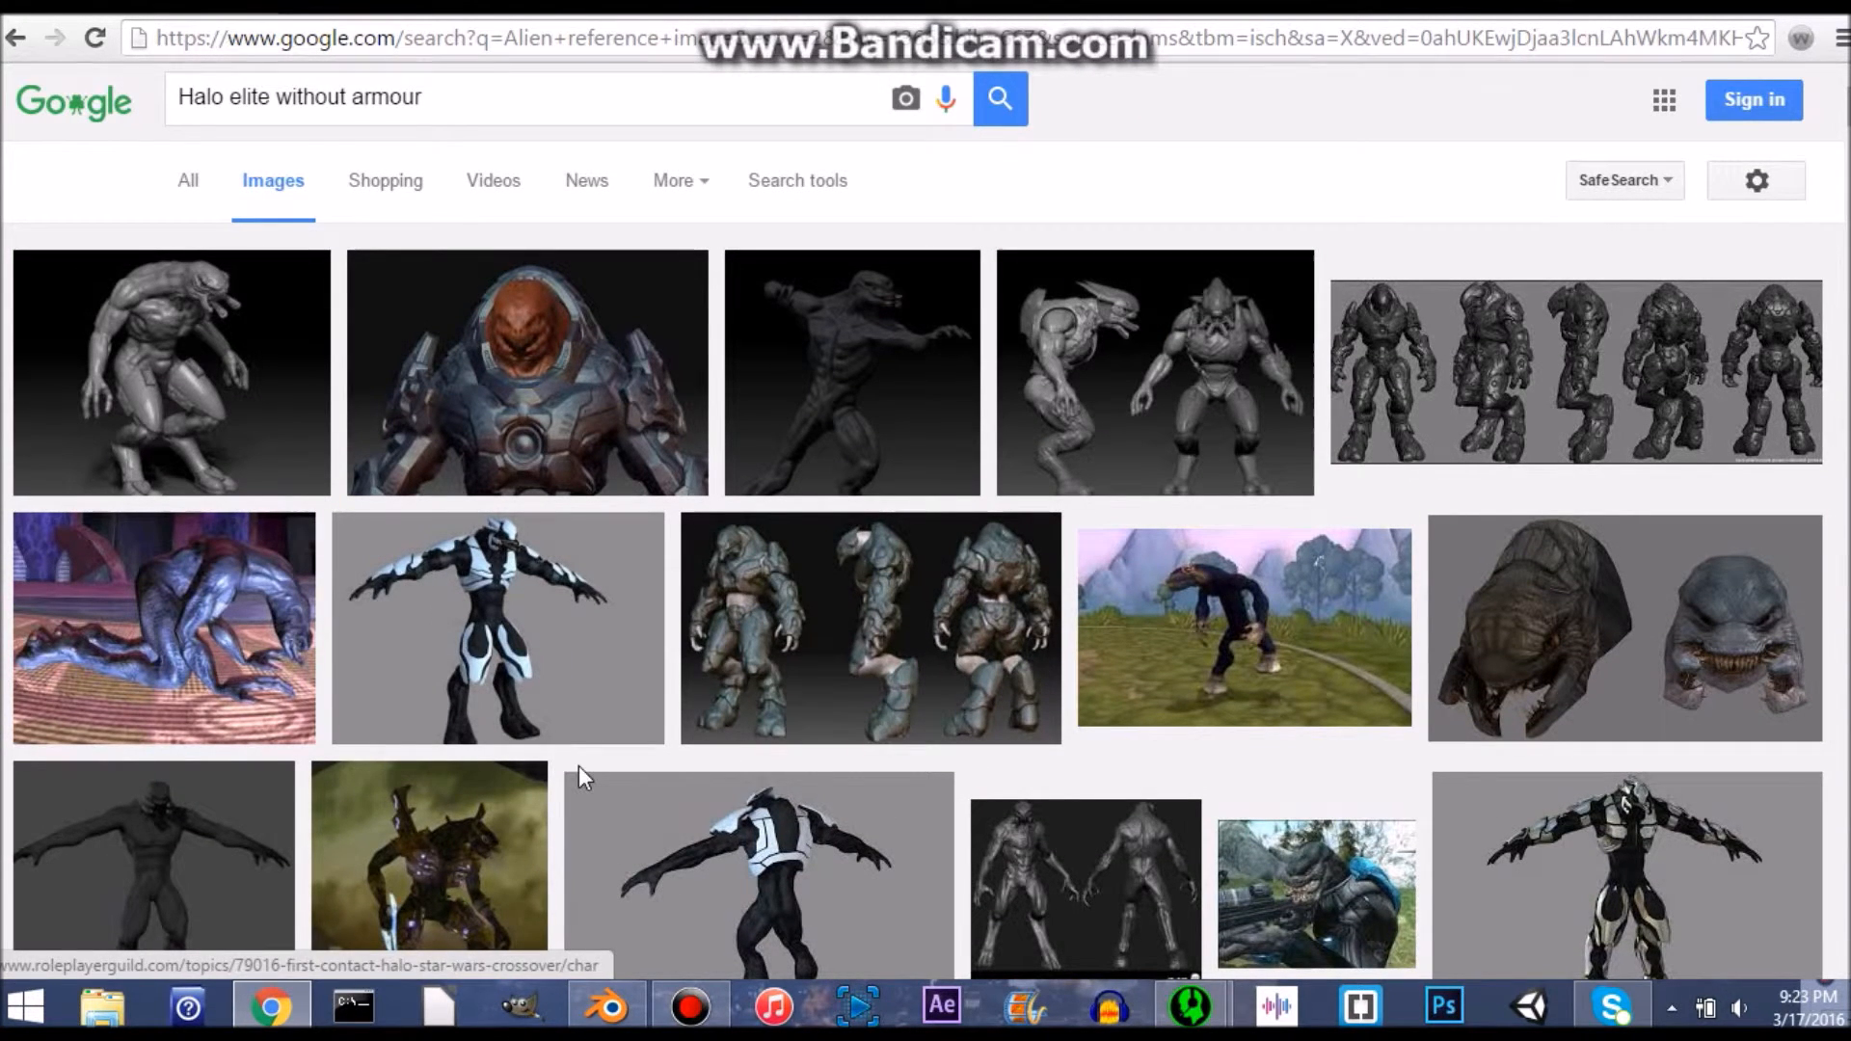
scroll(579, 767, down, 4)
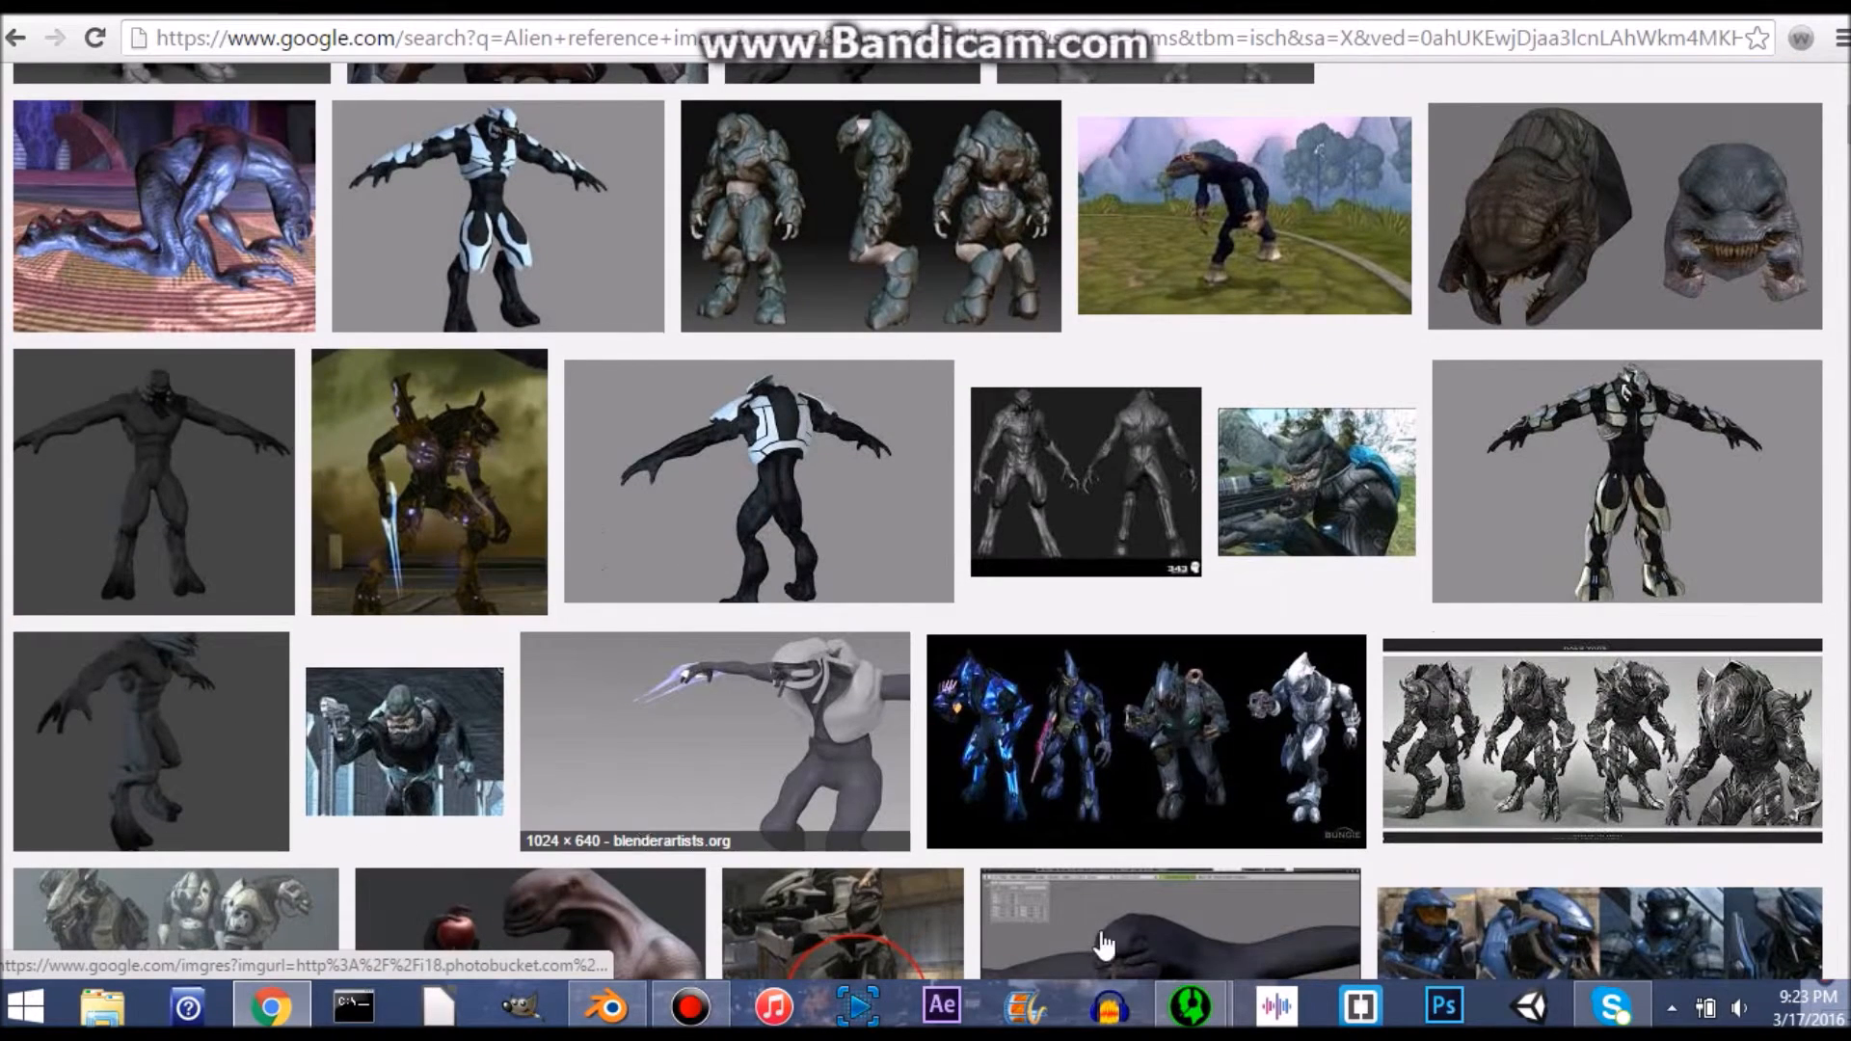
click(665, 921)
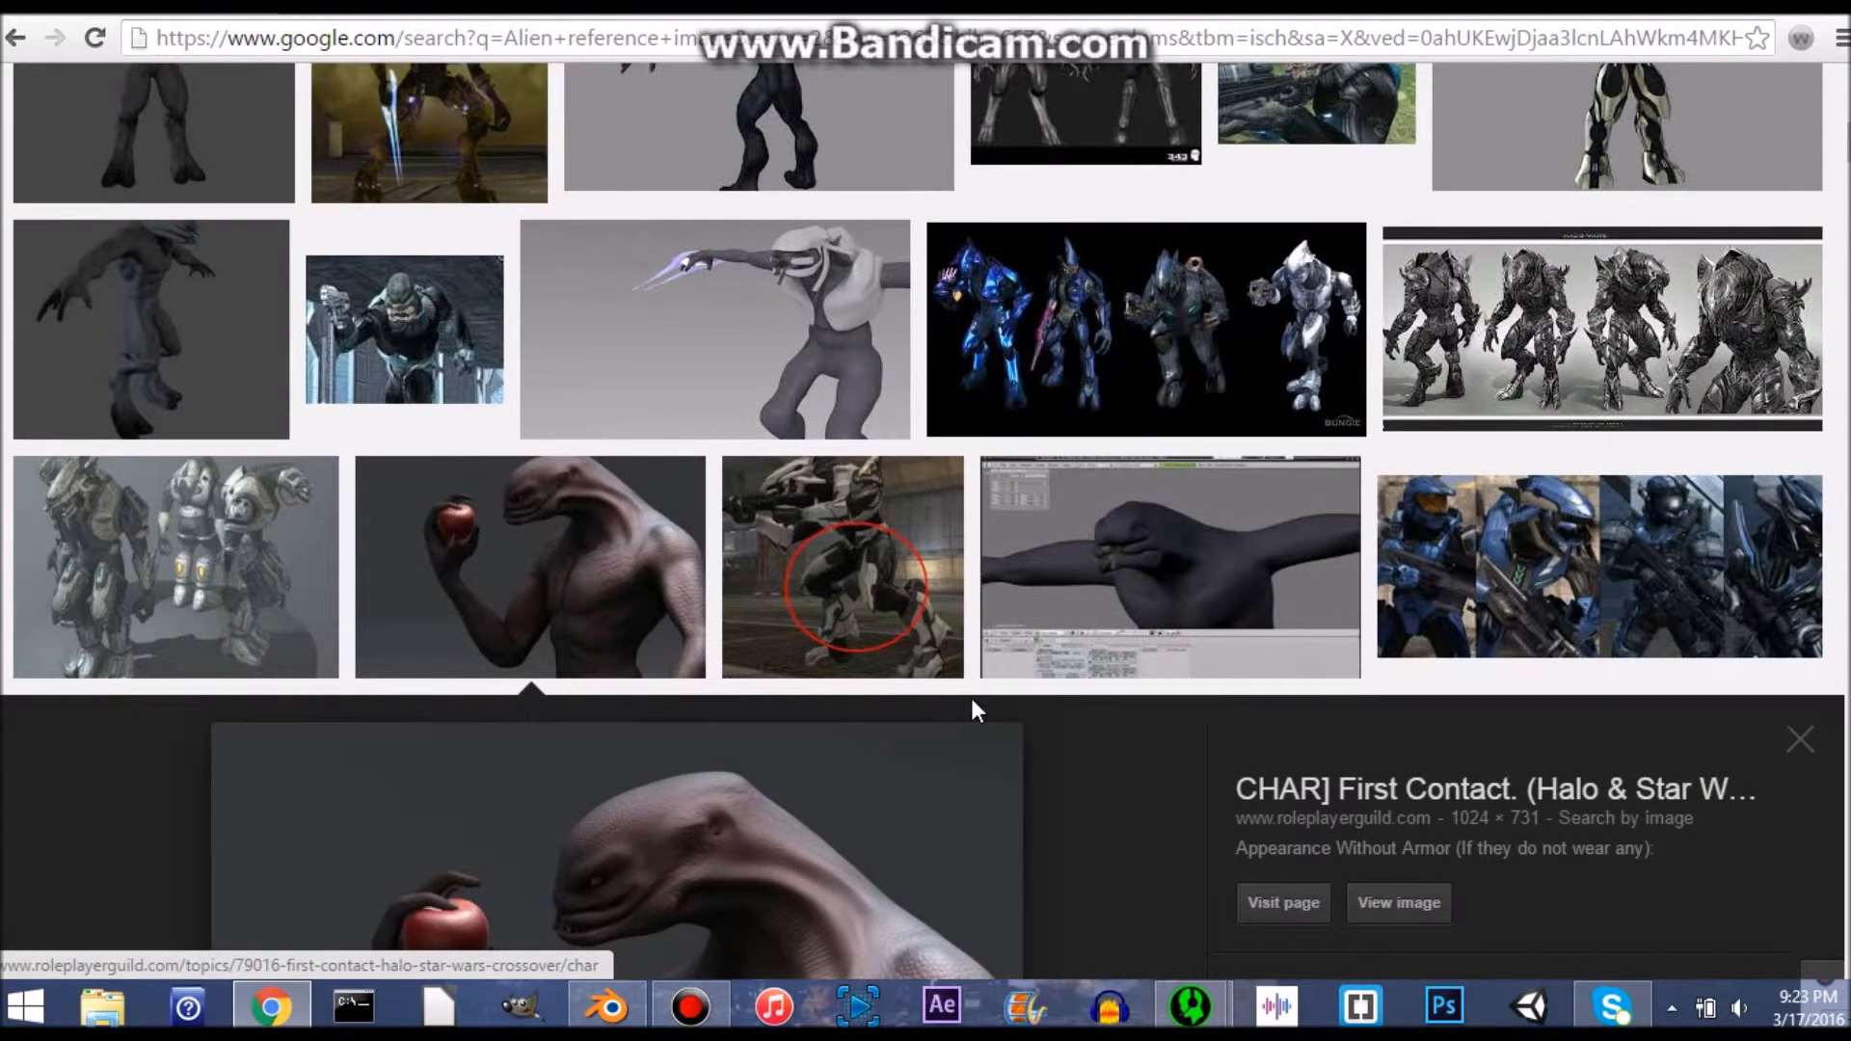
click(1070, 607)
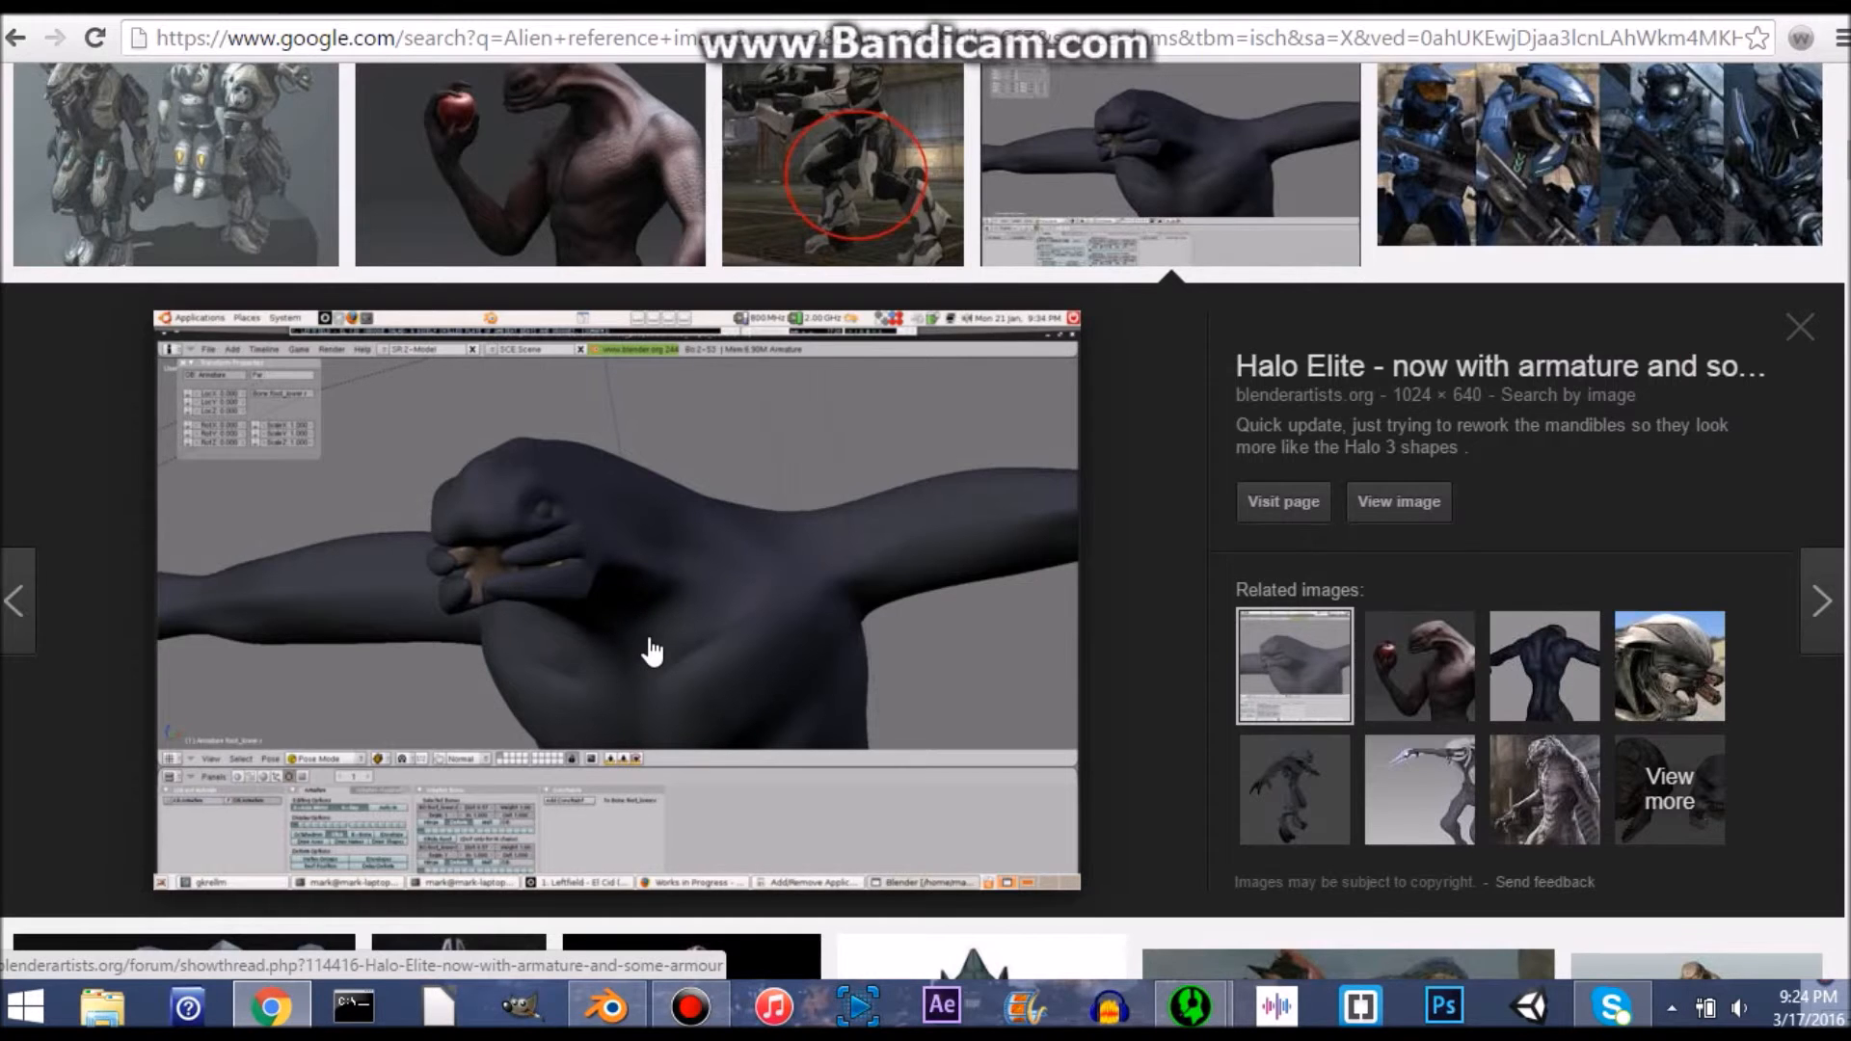
Step: Compare the head in Blender with the opened Halo elite armature image from a matching angle
key(alt+Tab)
mouse_move(841, 681)
middle_down()
mouse_move(707, 622)
mouse_move(649, 540)
mouse_move(938, 559)
mouse_move(1008, 627)
mouse_move(855, 620)
mouse_move(959, 583)
middle_up()
key(alt+Tab)
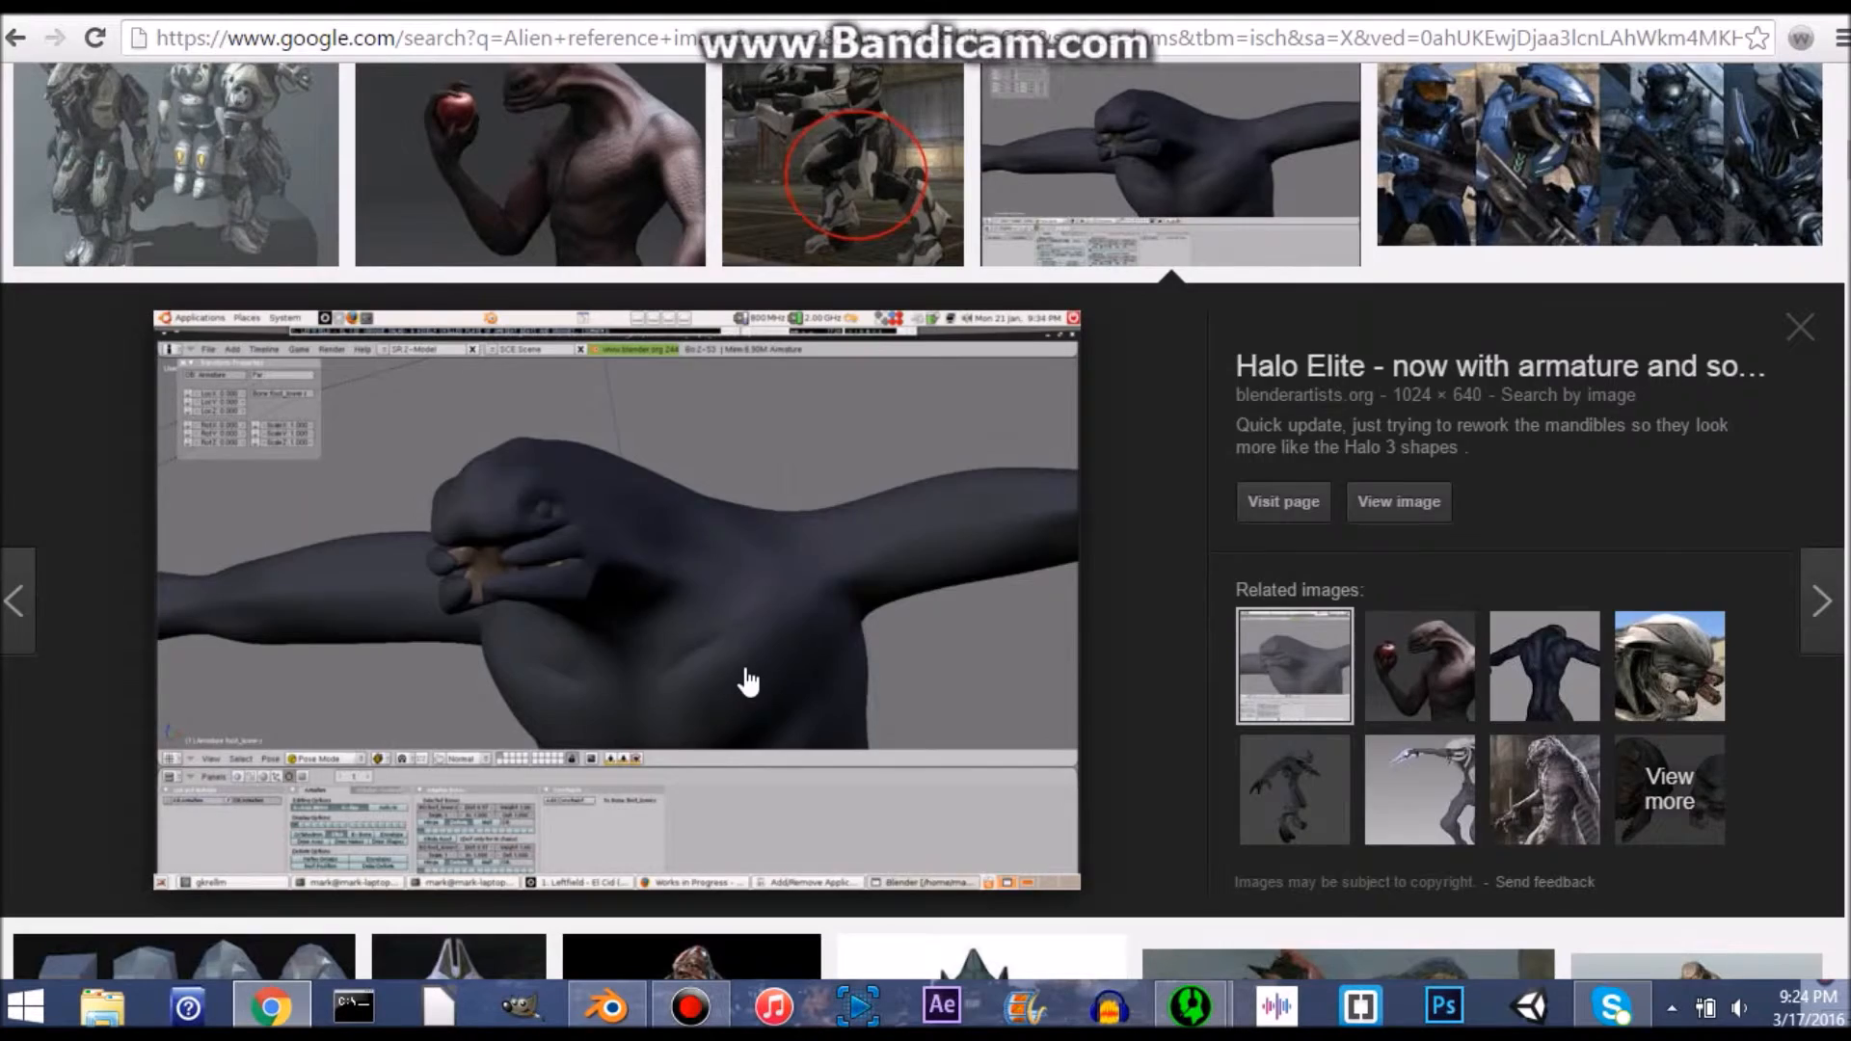
key(alt+Tab)
middle_drag(1005, 521, 873, 472)
Step: Enter Edit Mode, deselect all of the head's geometry, and switch to vertex selection
key(Tab)
key(a)
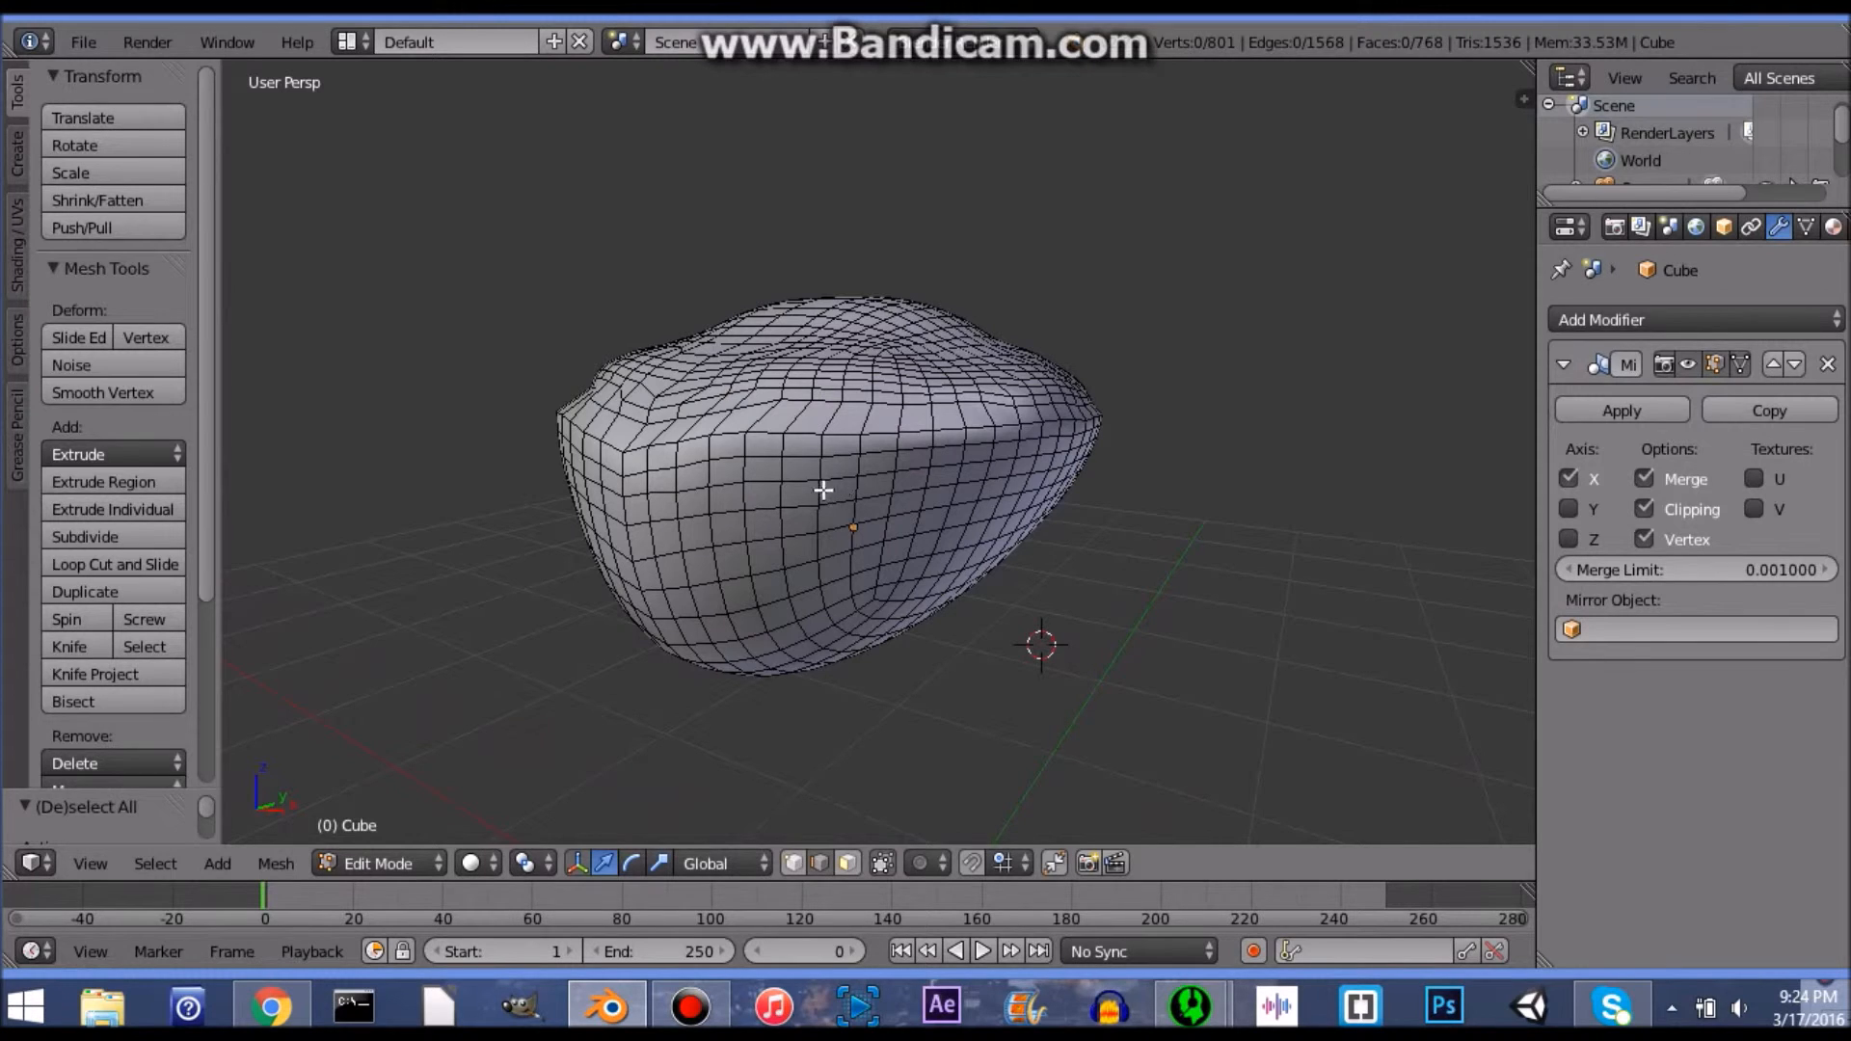
click(795, 857)
middle_drag(897, 583, 880, 587)
scroll(879, 586, up, 2)
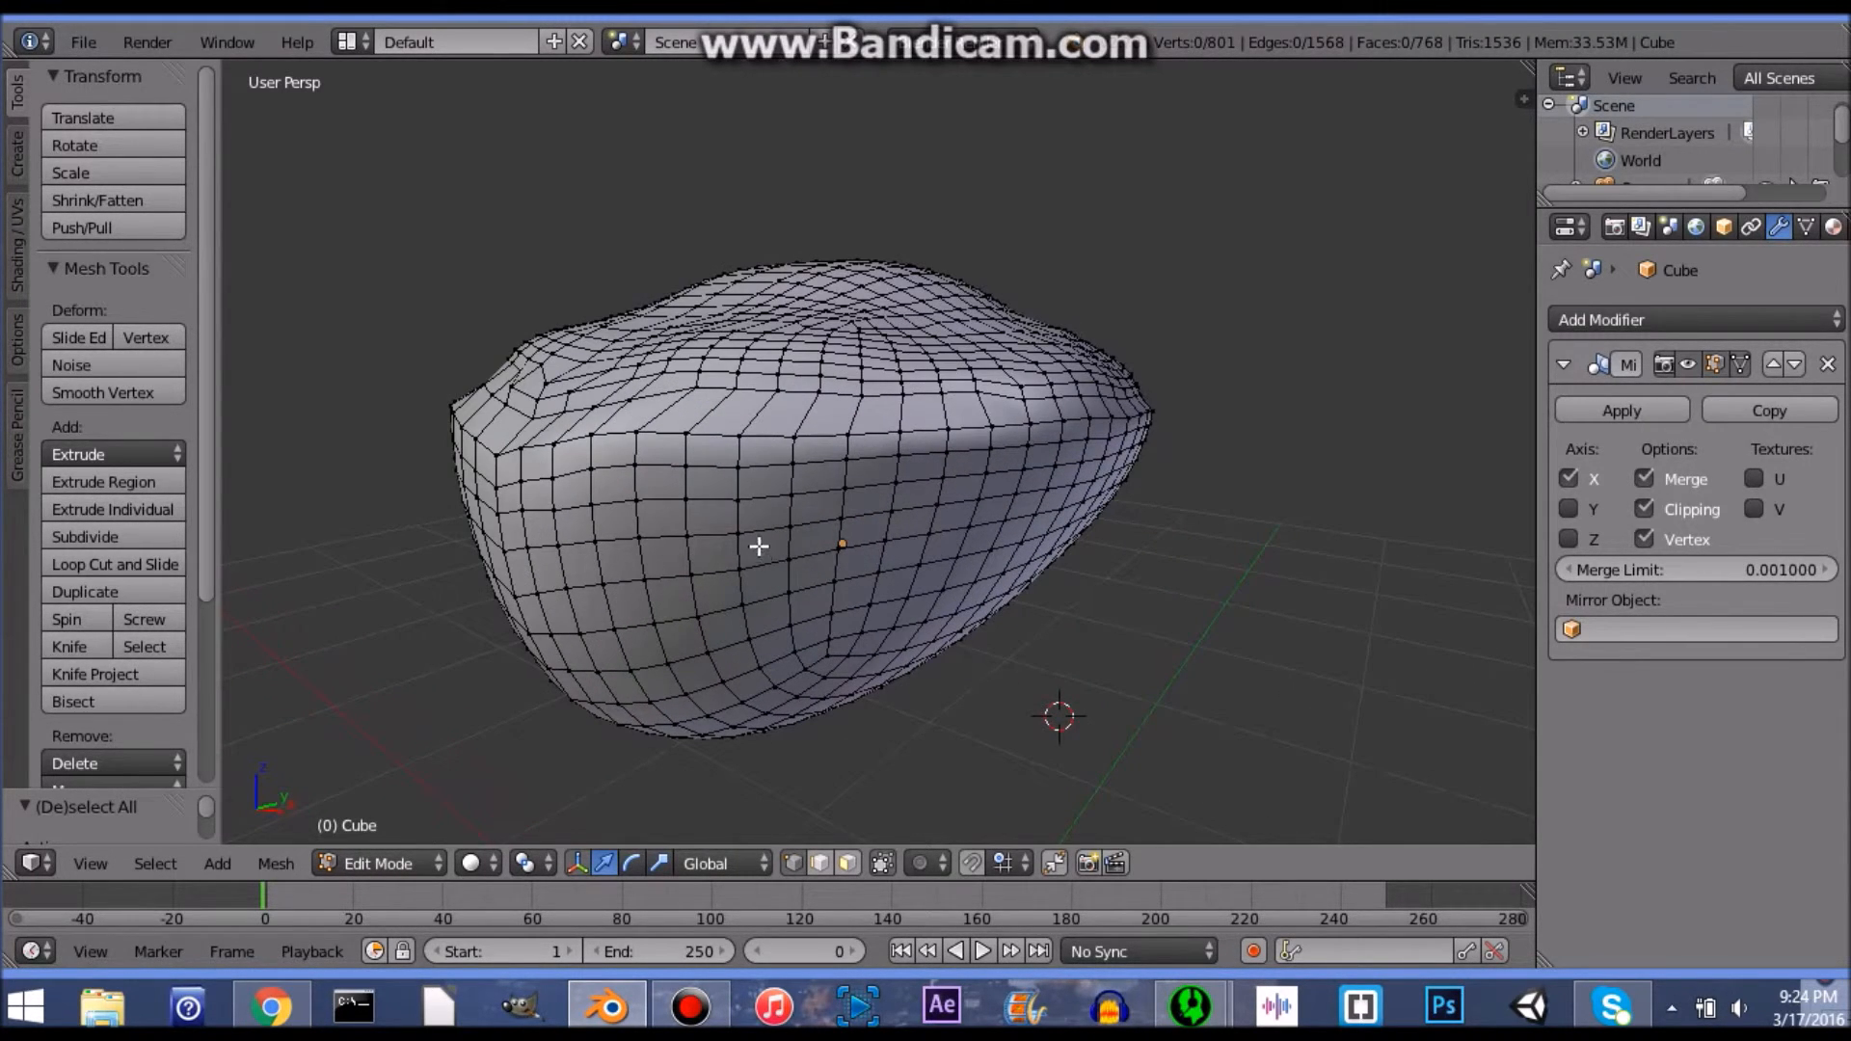
Step: Enable proportional editing, select one quad on the side of the head, and scale it to about 0.61 with proportional size 0.08
middle_drag(759, 546, 762, 574)
key(o)
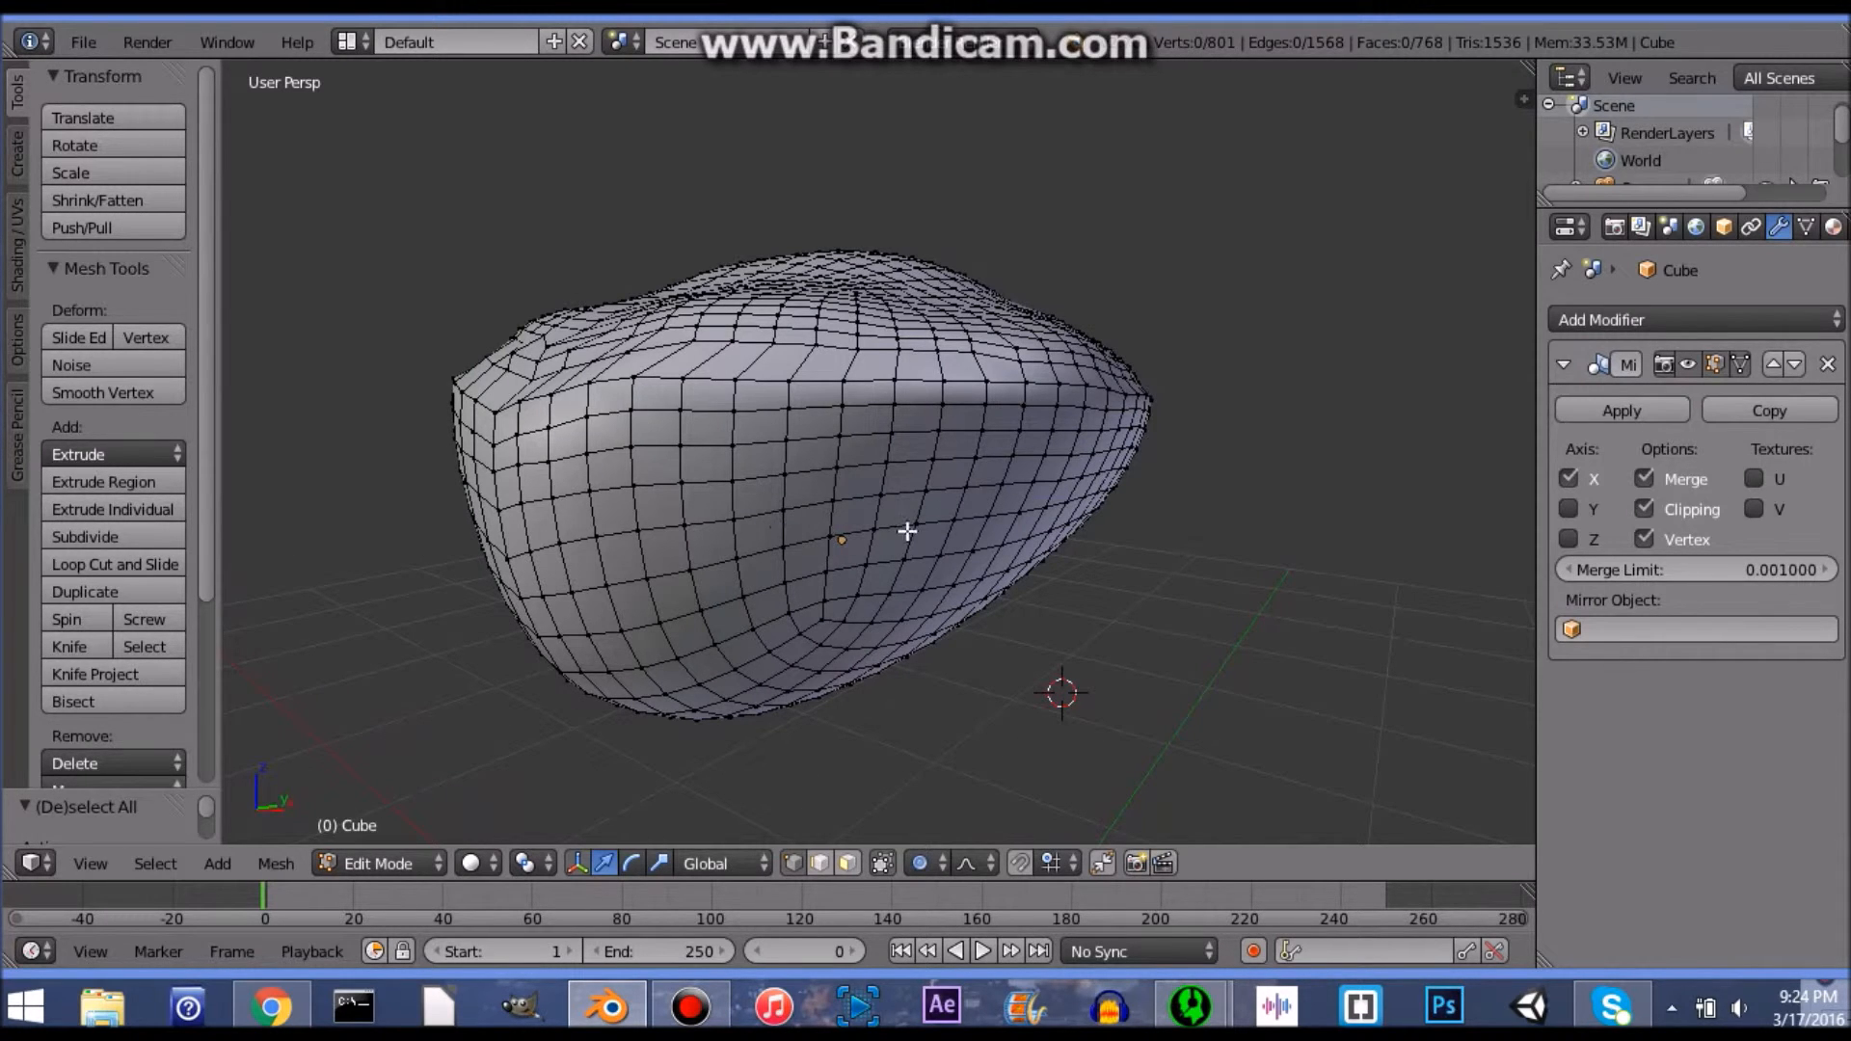
right_click(679, 481)
shift+right_click(729, 482)
shift+right_click(700, 521)
shift+right_click(726, 519)
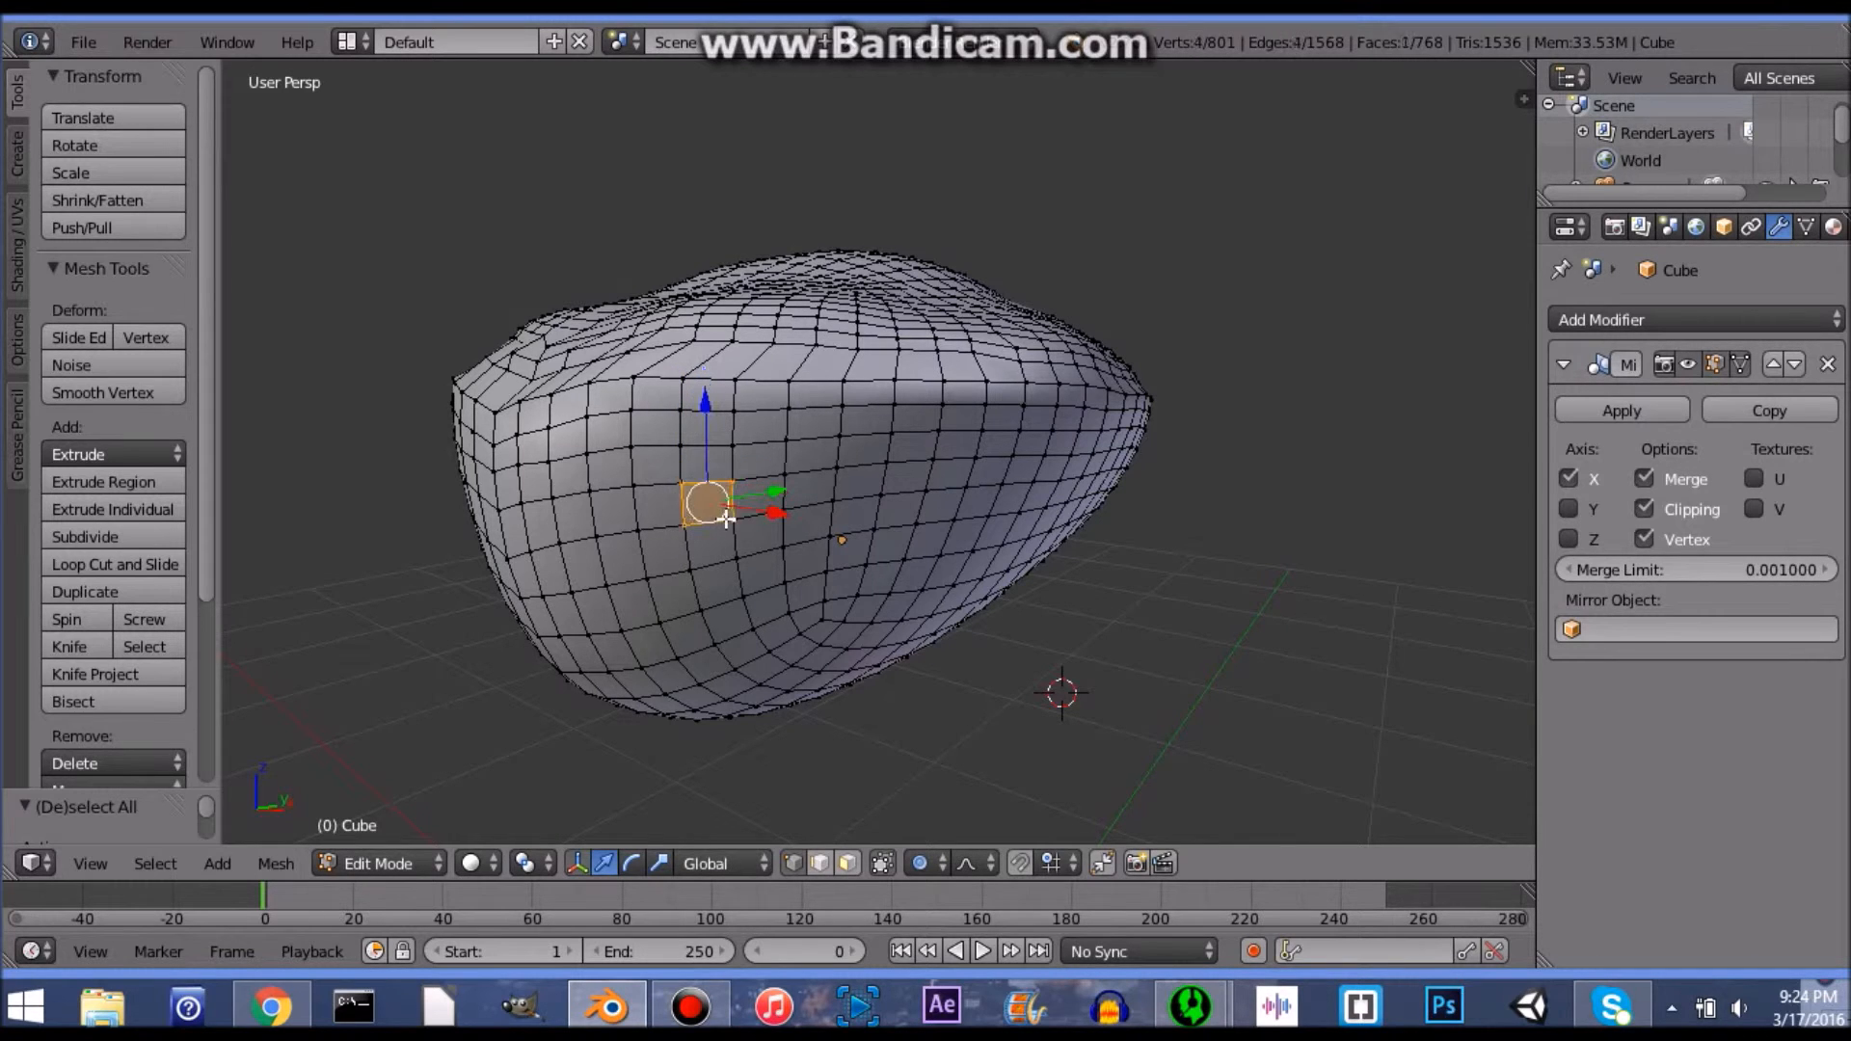
key(g)
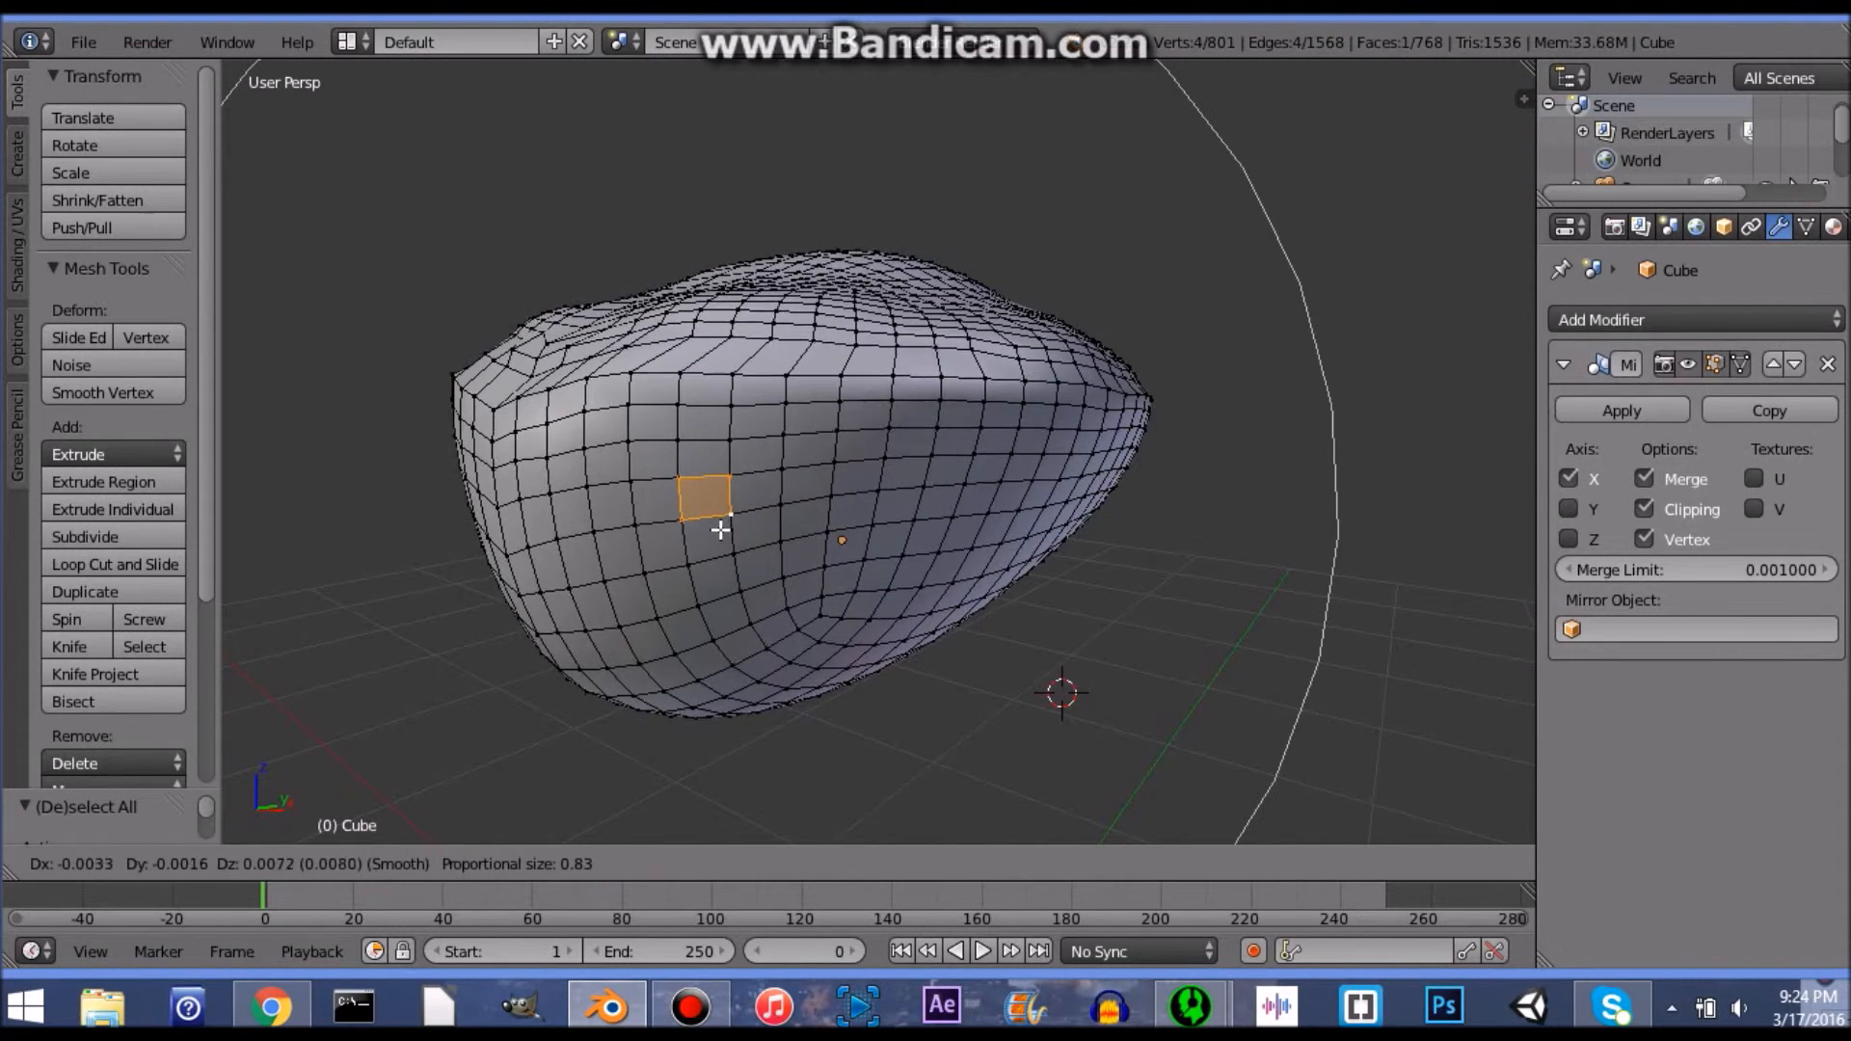
scroll(730, 538, up, 14)
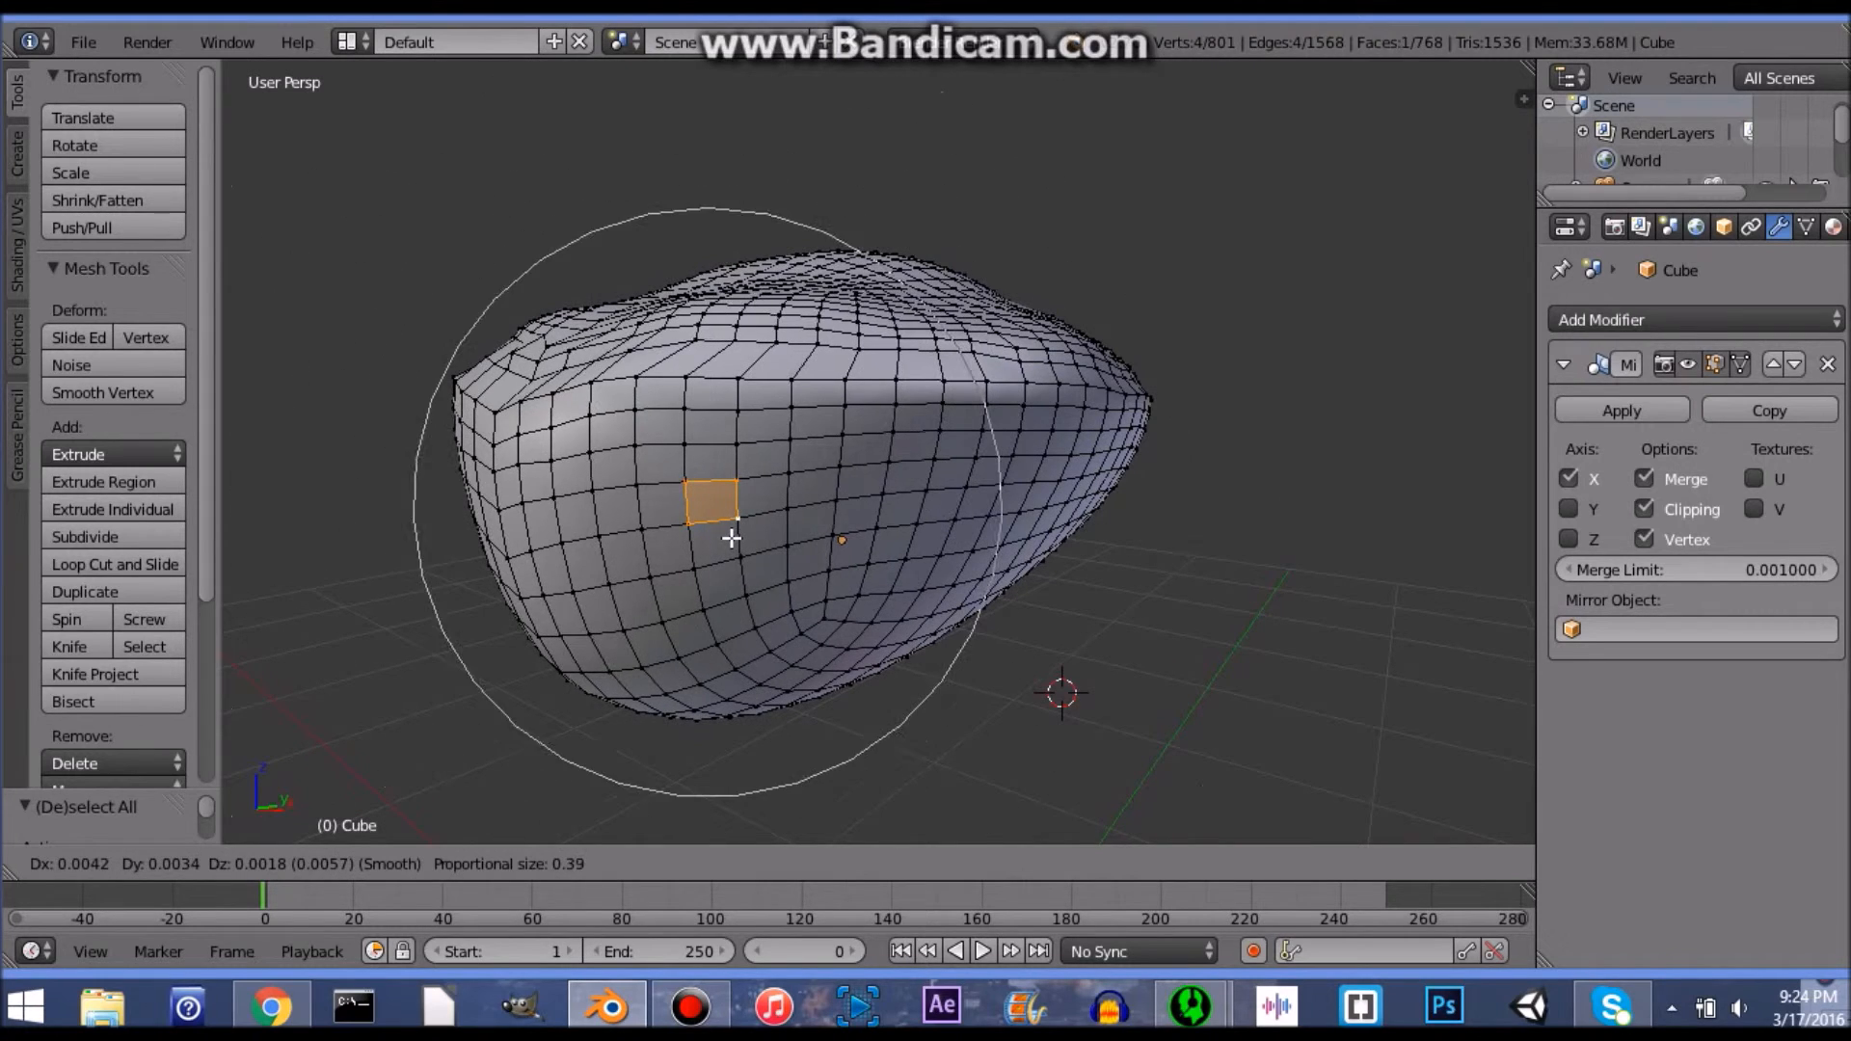
scroll(728, 536, up, 10)
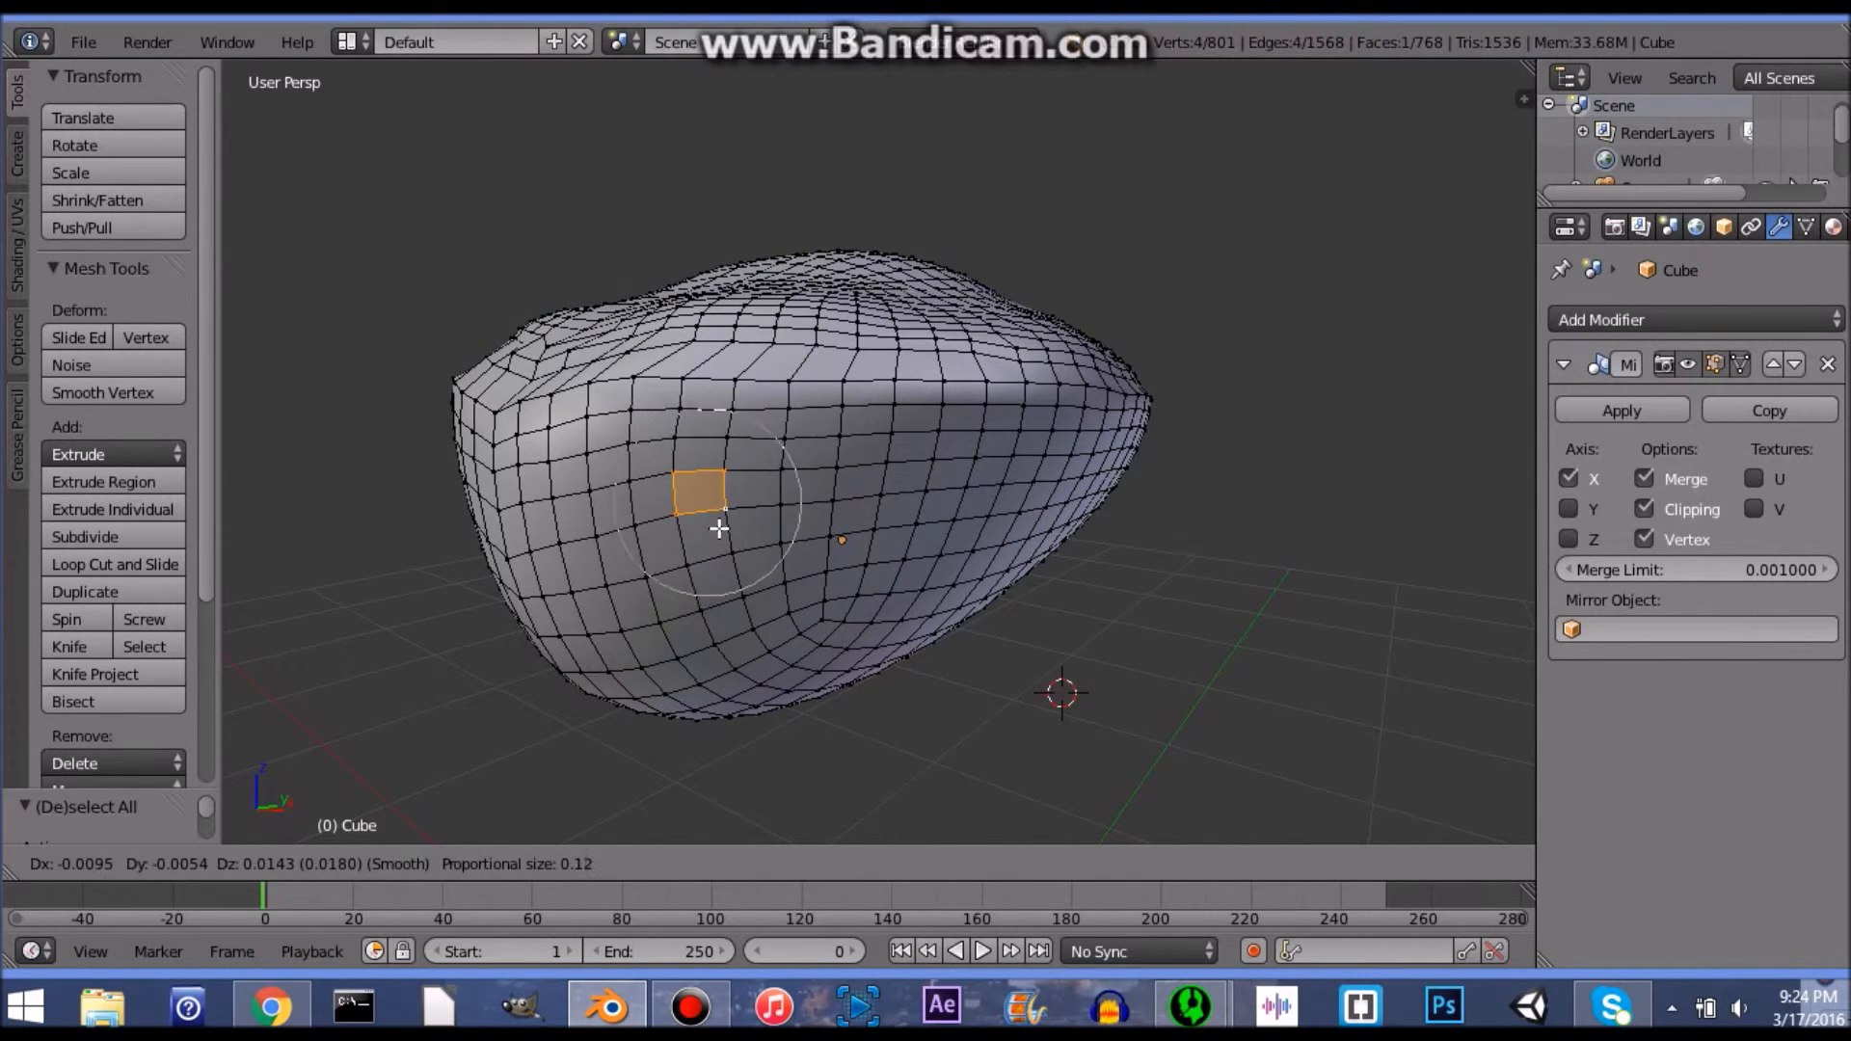
key(s)
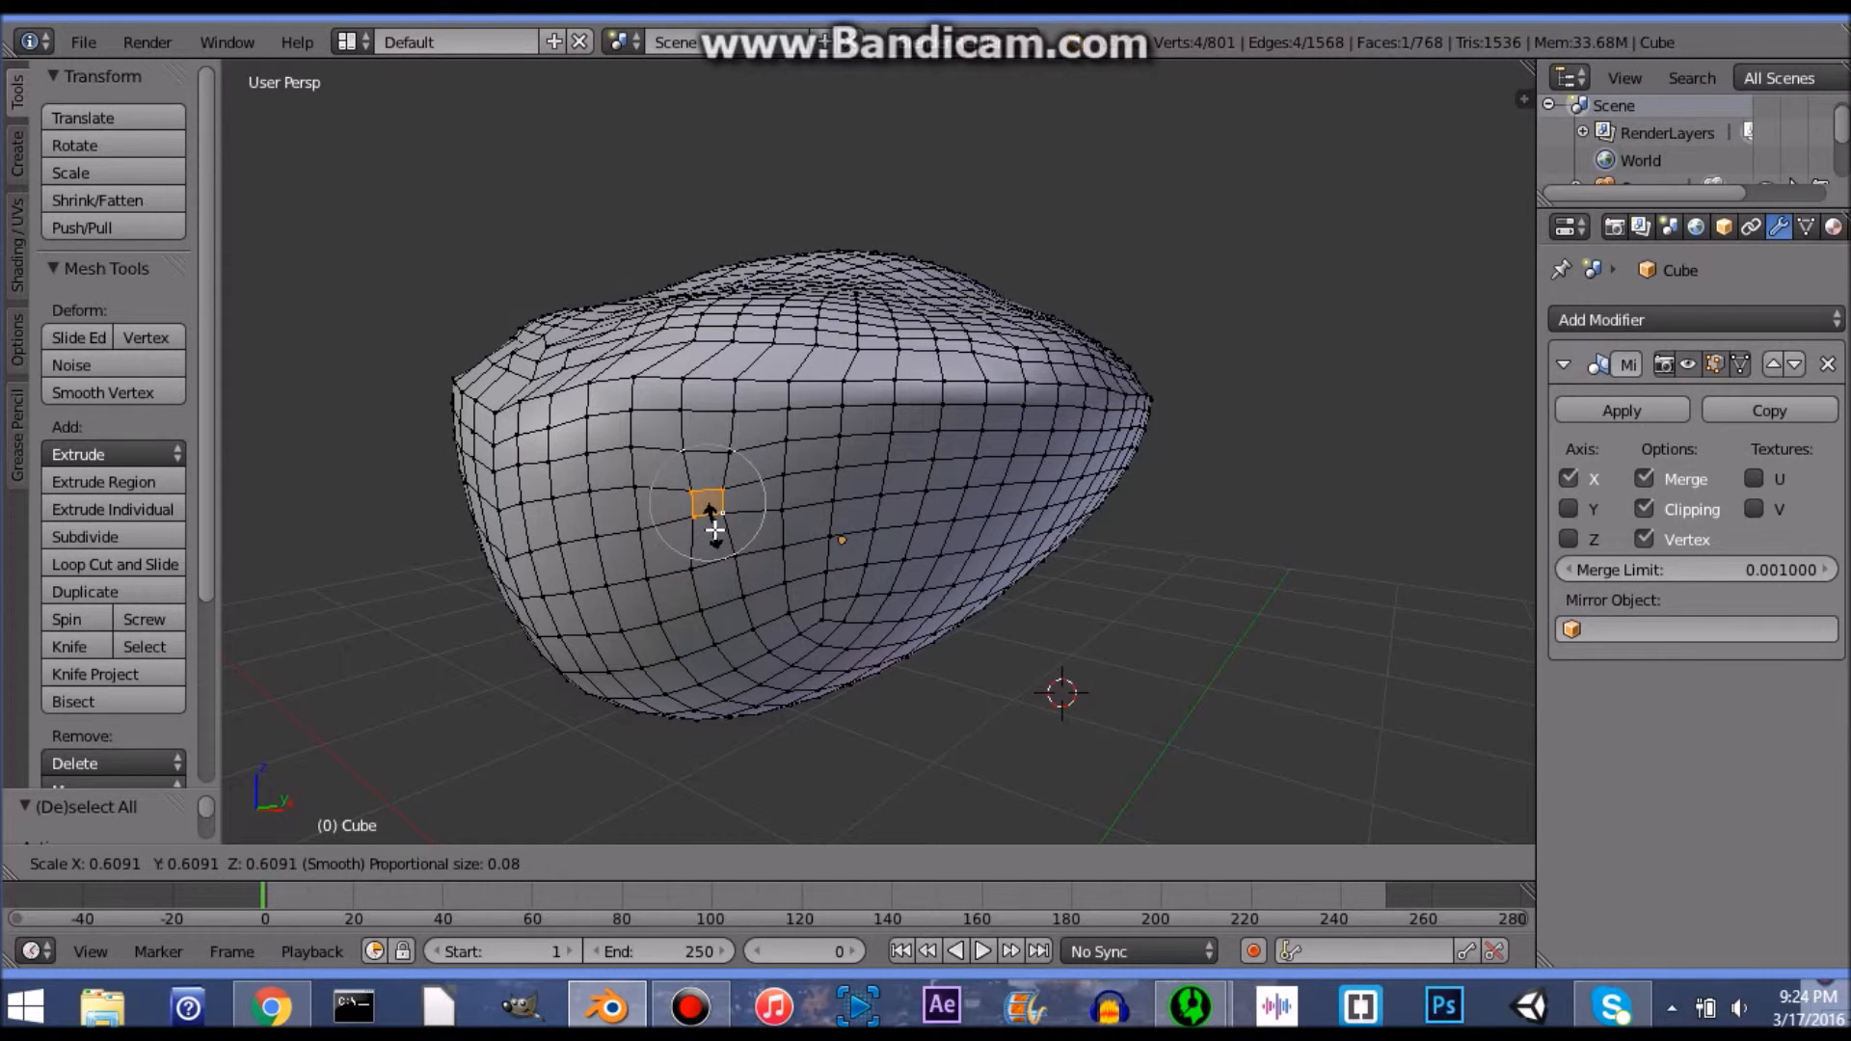
click(714, 529)
Step: Try to extrude the small side quad, shift it slightly along X, and check the shape in Object Mode
mouse_move(947, 628)
middle_down()
mouse_move(1044, 636)
mouse_move(952, 613)
middle_up()
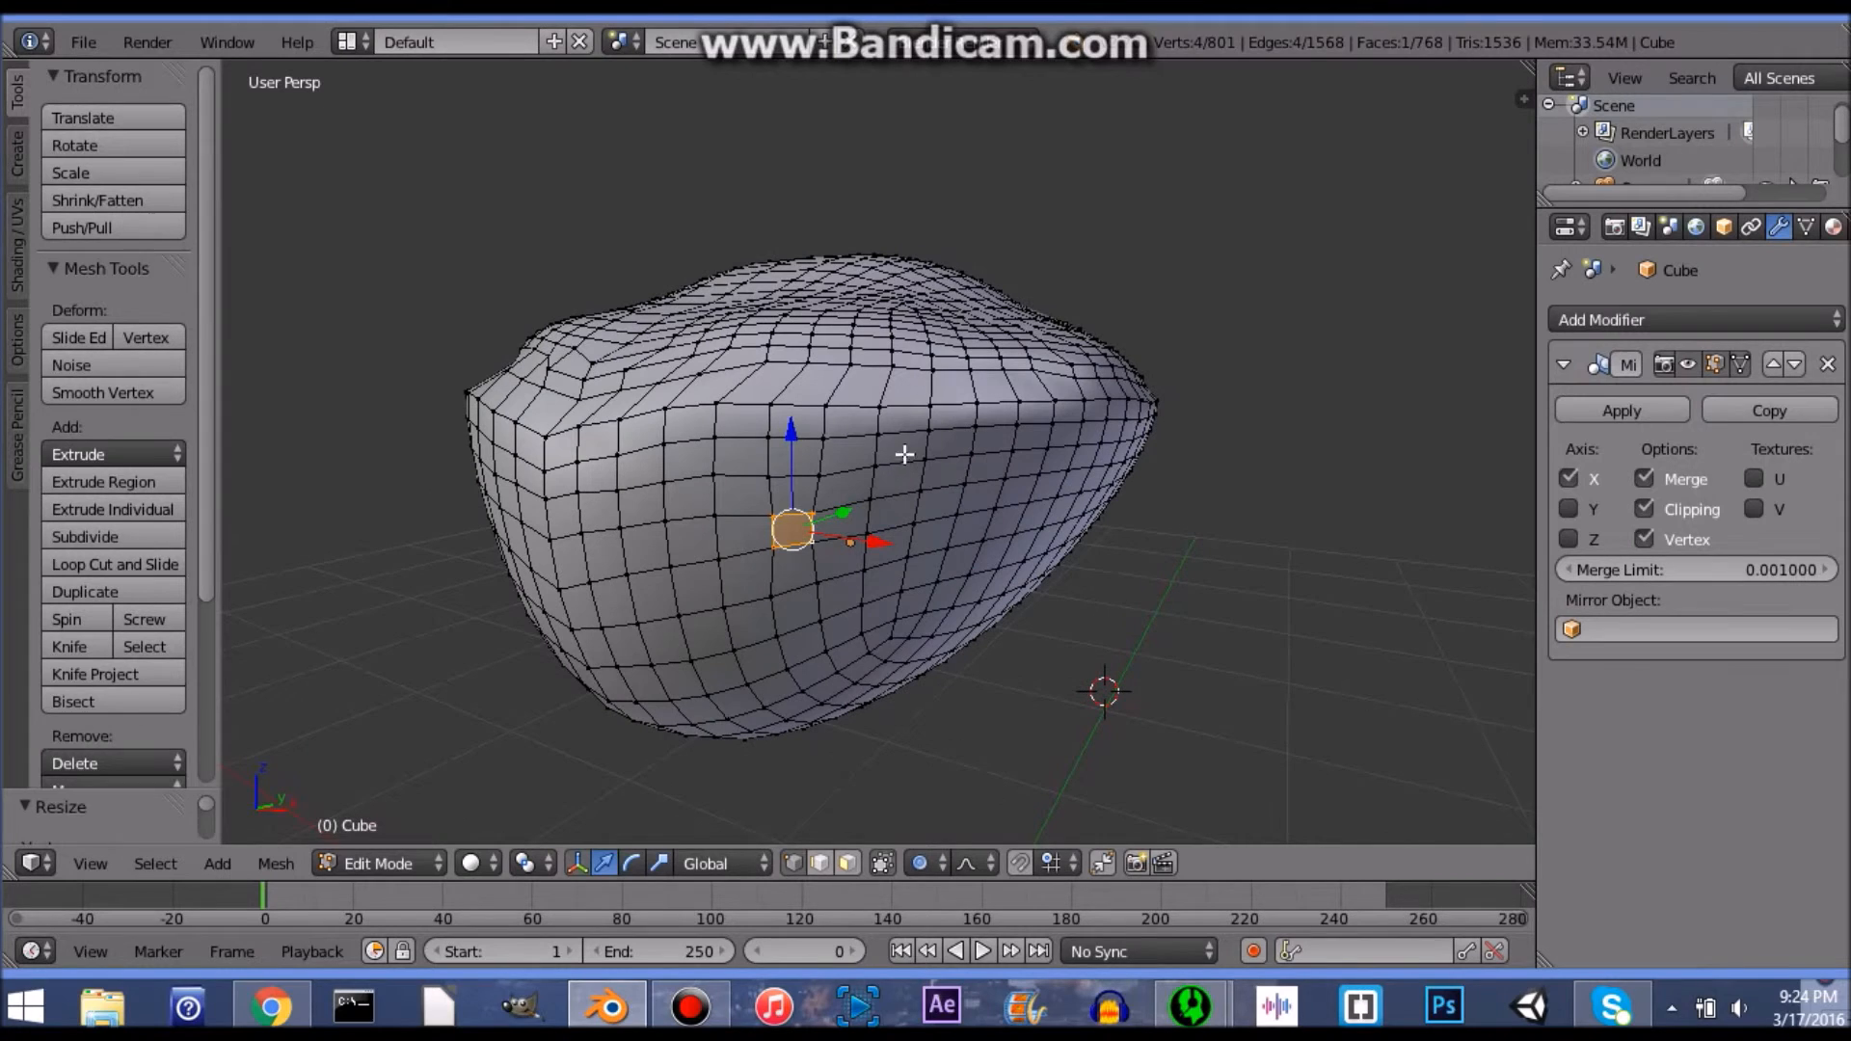
key(e)
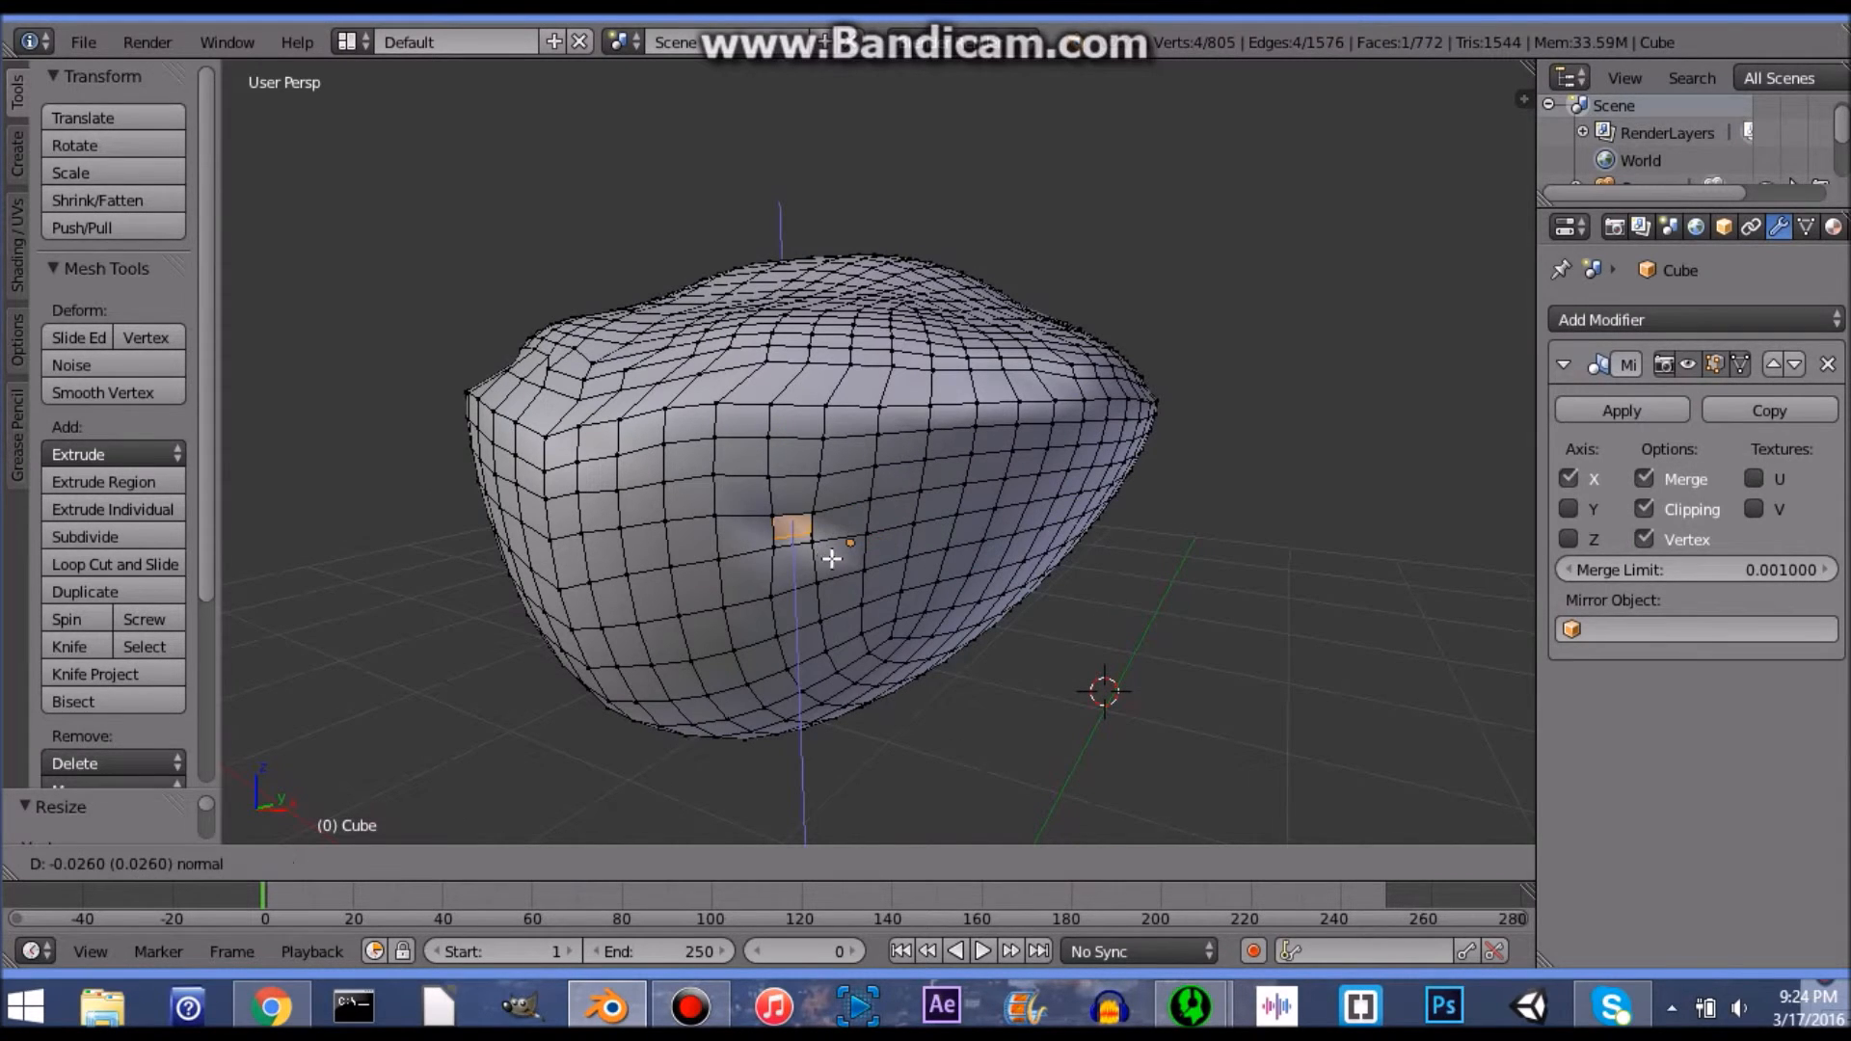
right_click(874, 644)
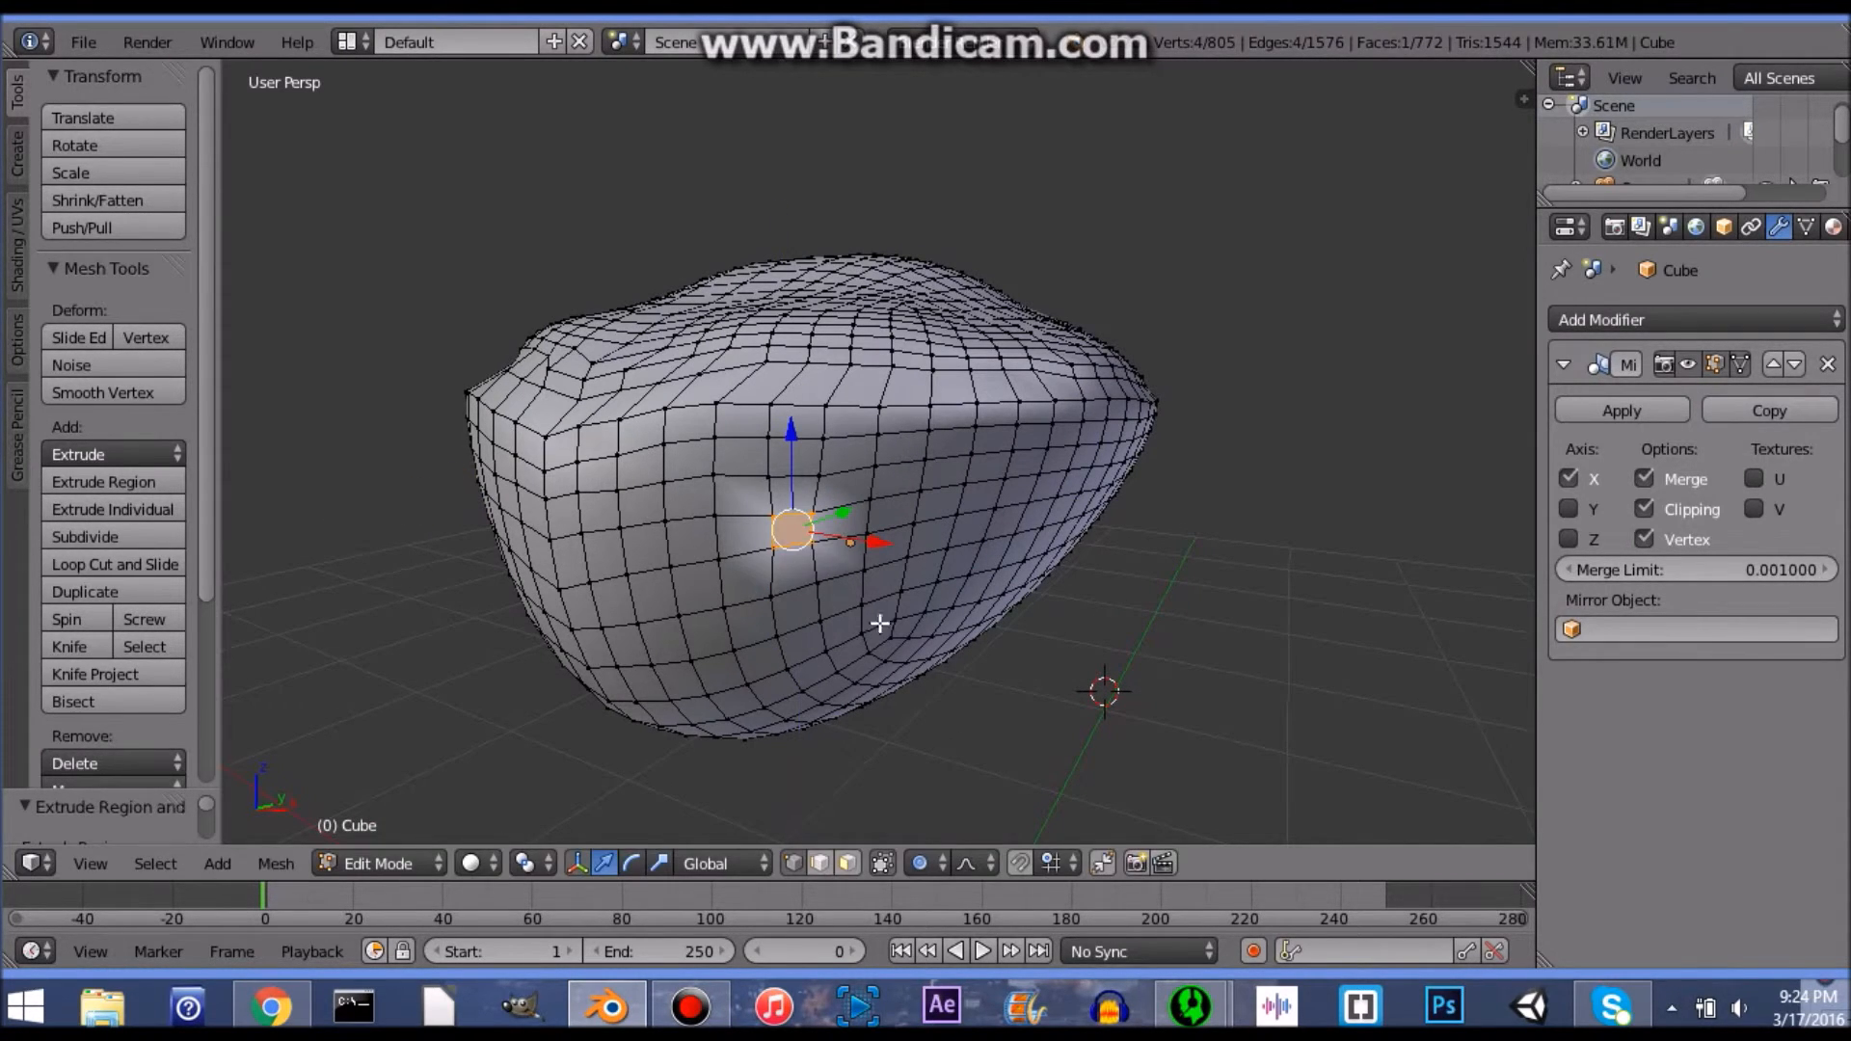
drag(870, 545, 849, 550)
mouse_move(910, 628)
middle_down()
mouse_move(958, 613)
mouse_move(885, 604)
mouse_move(1078, 600)
mouse_move(904, 629)
mouse_move(859, 617)
middle_up()
key(Tab)
key(Tab)
middle_drag(666, 498, 799, 591)
Step: Undo the extrusion and shift of the small side quad
key(ctrl+z)
key(ctrl+z)
key(ctrl+z)
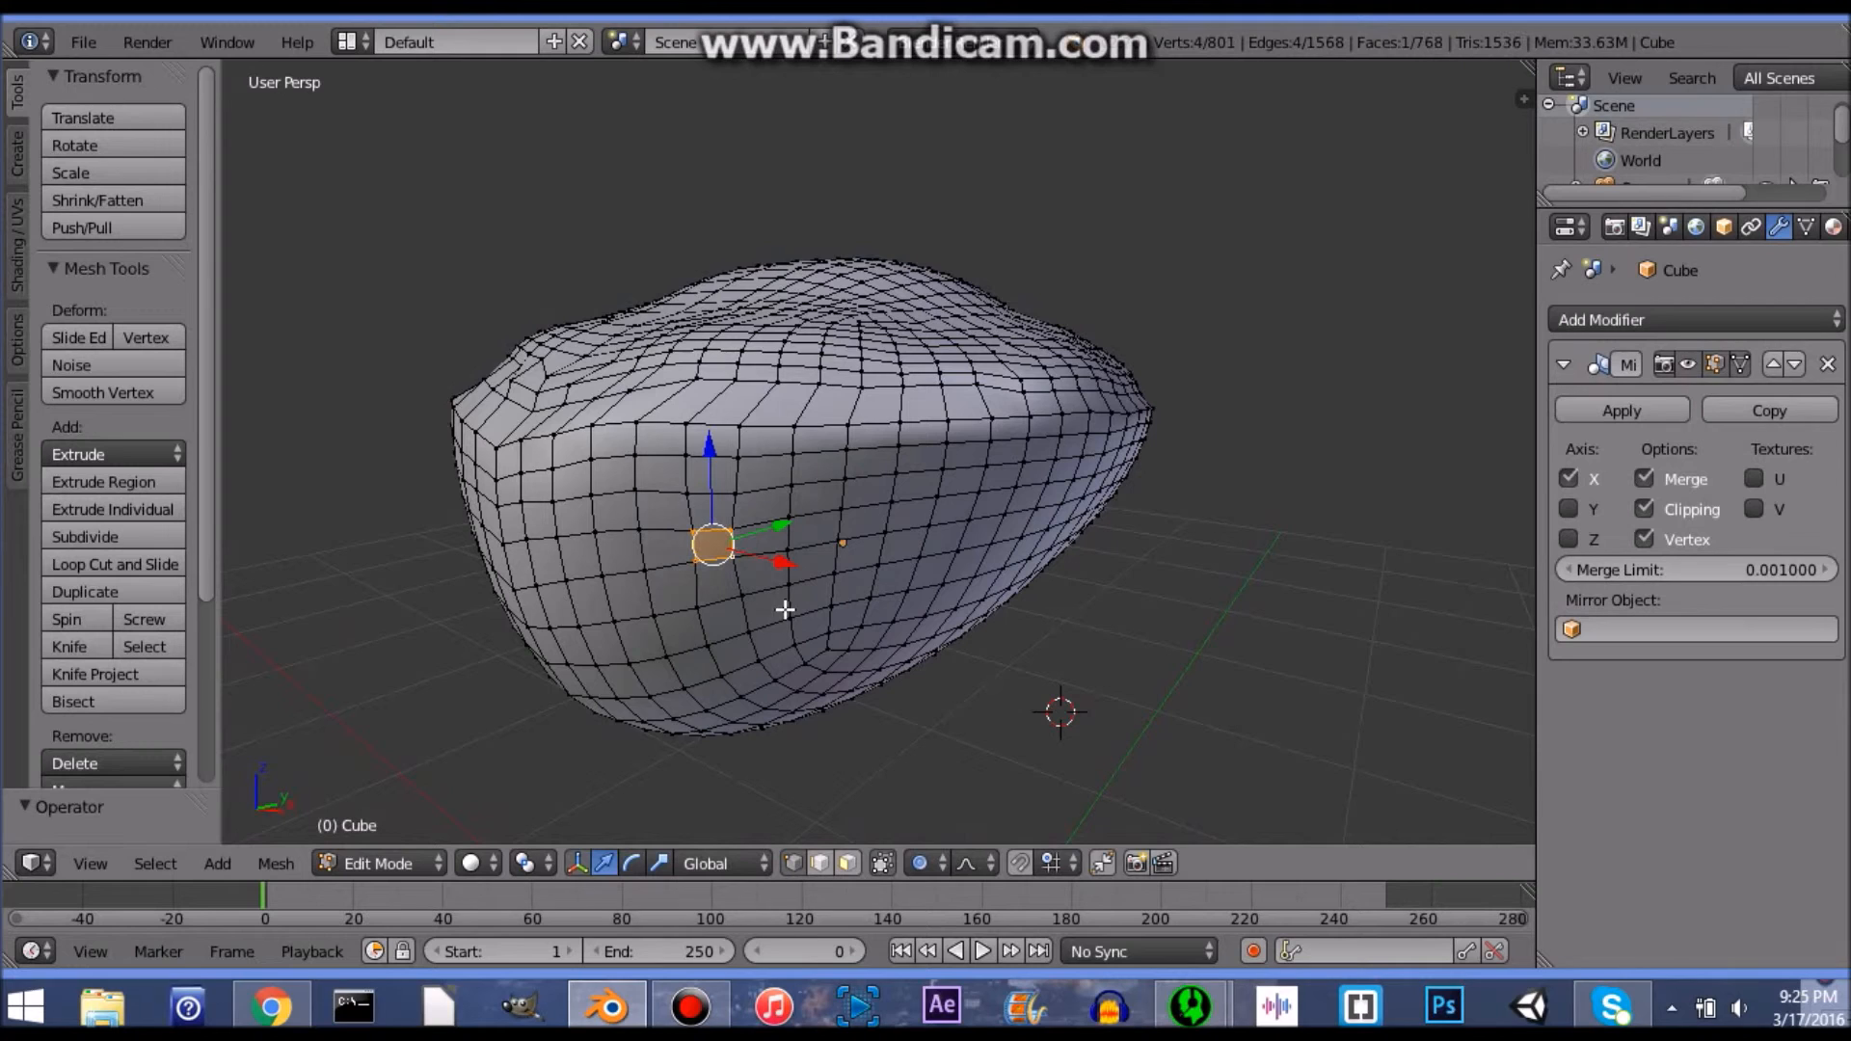
Step: Move the shrunken side quad slightly with proportional editing to contour the eye area
drag(777, 562, 970, 544)
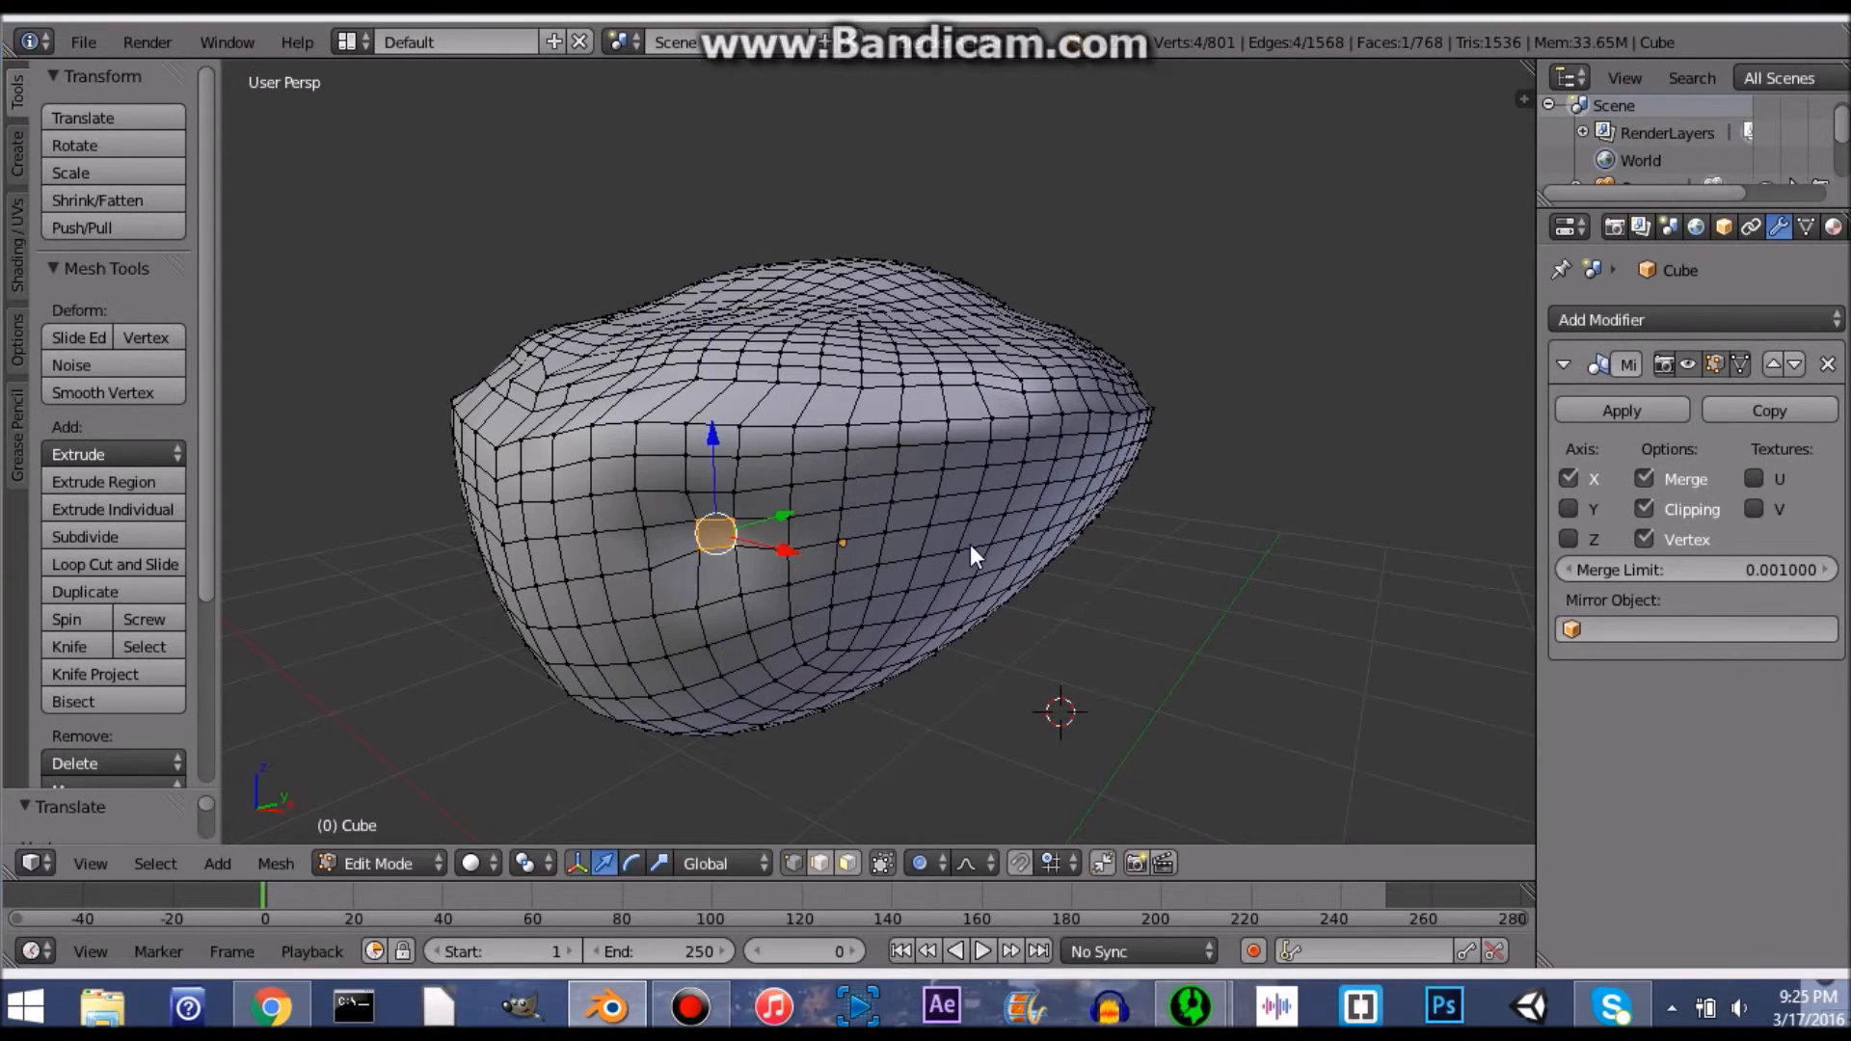
key(alt+Tab)
key(alt+Tab)
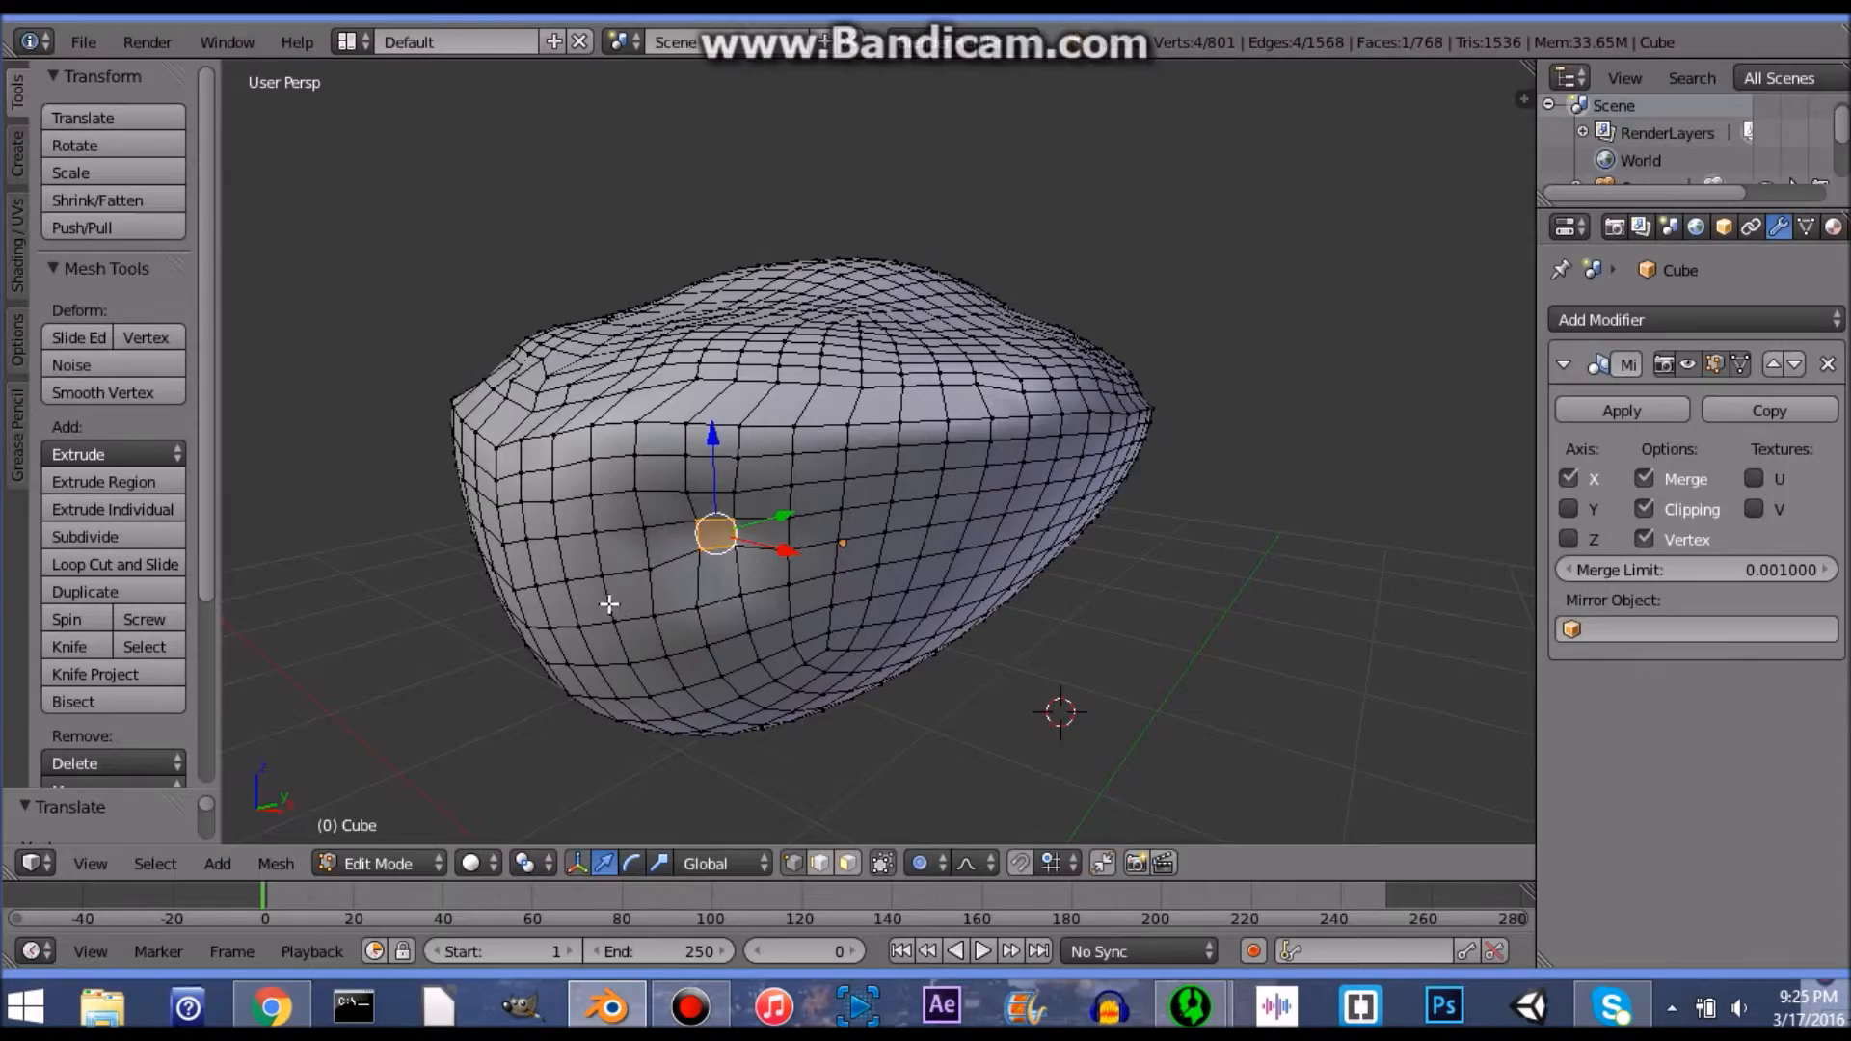
Step: Inspect the eye area in Object Mode and compare the head with the Halo Elite armature image in Chrome
scroll(739, 590, up, 6)
key(Tab)
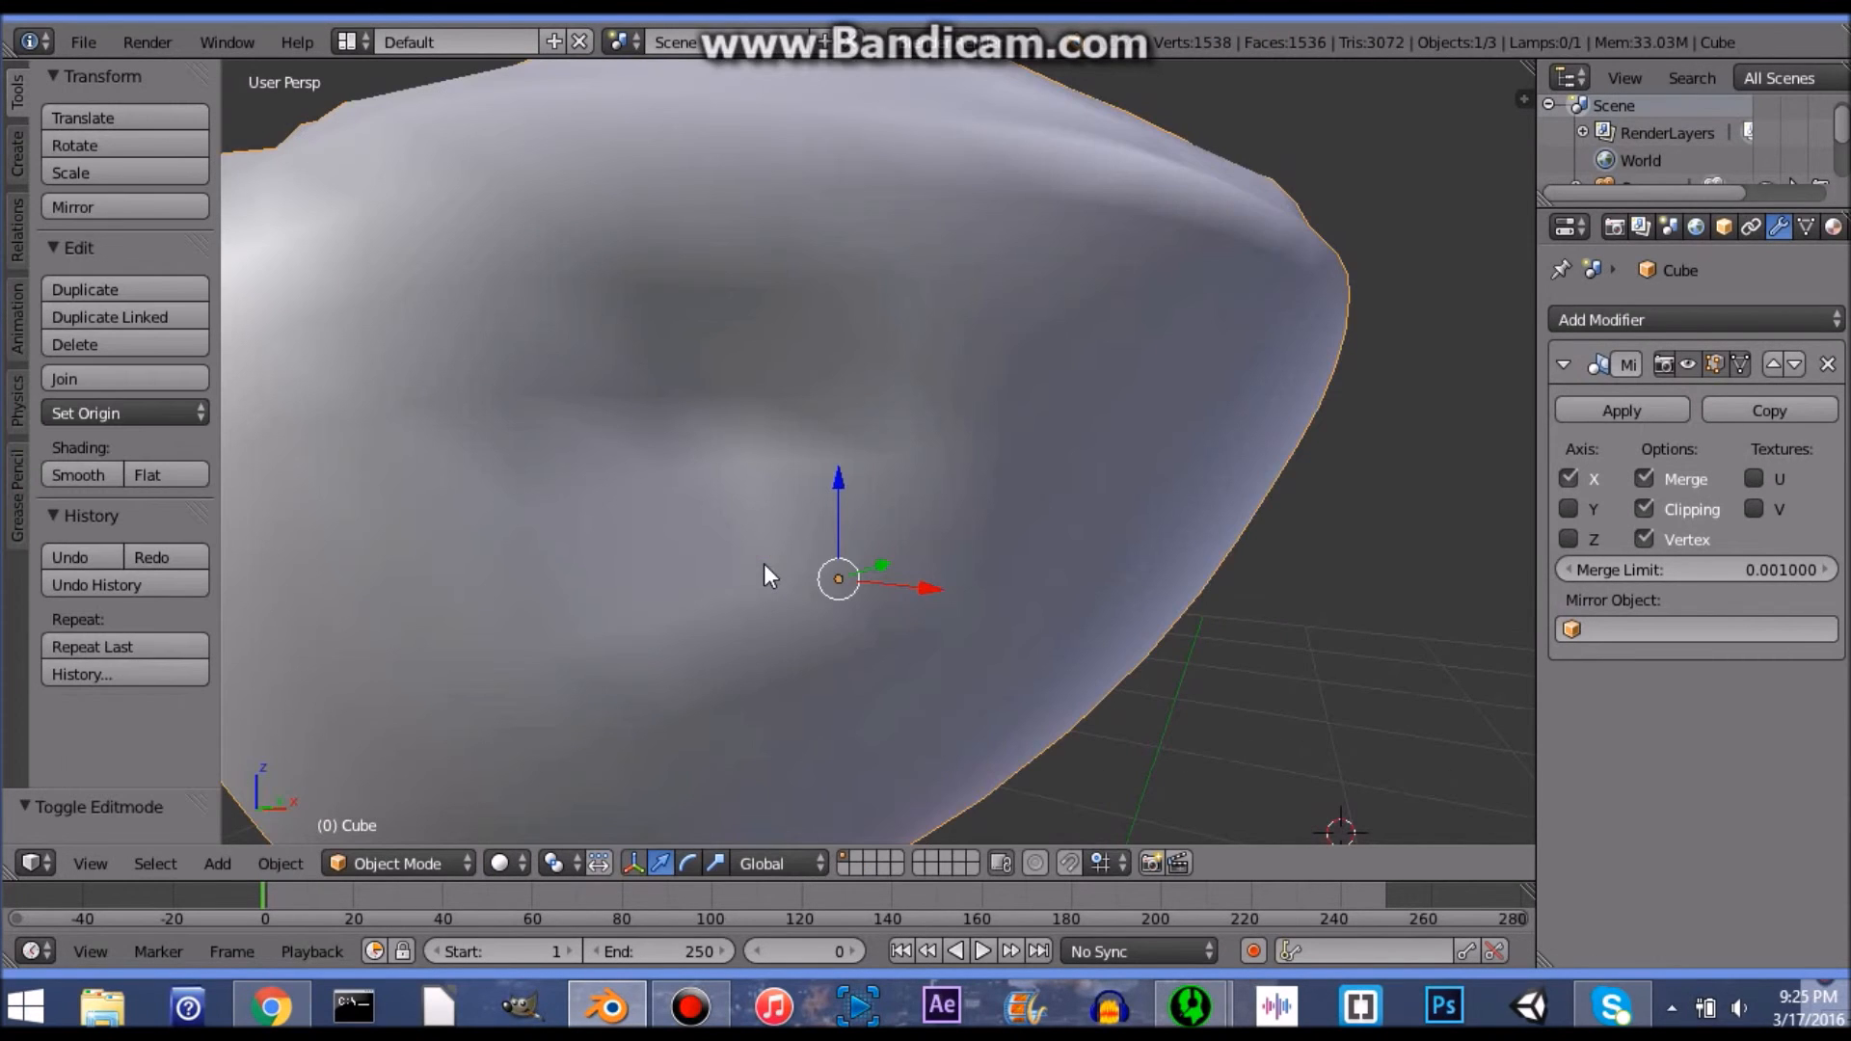
scroll(827, 583, down, 8)
middle_drag(831, 573, 783, 628)
key(alt+Tab)
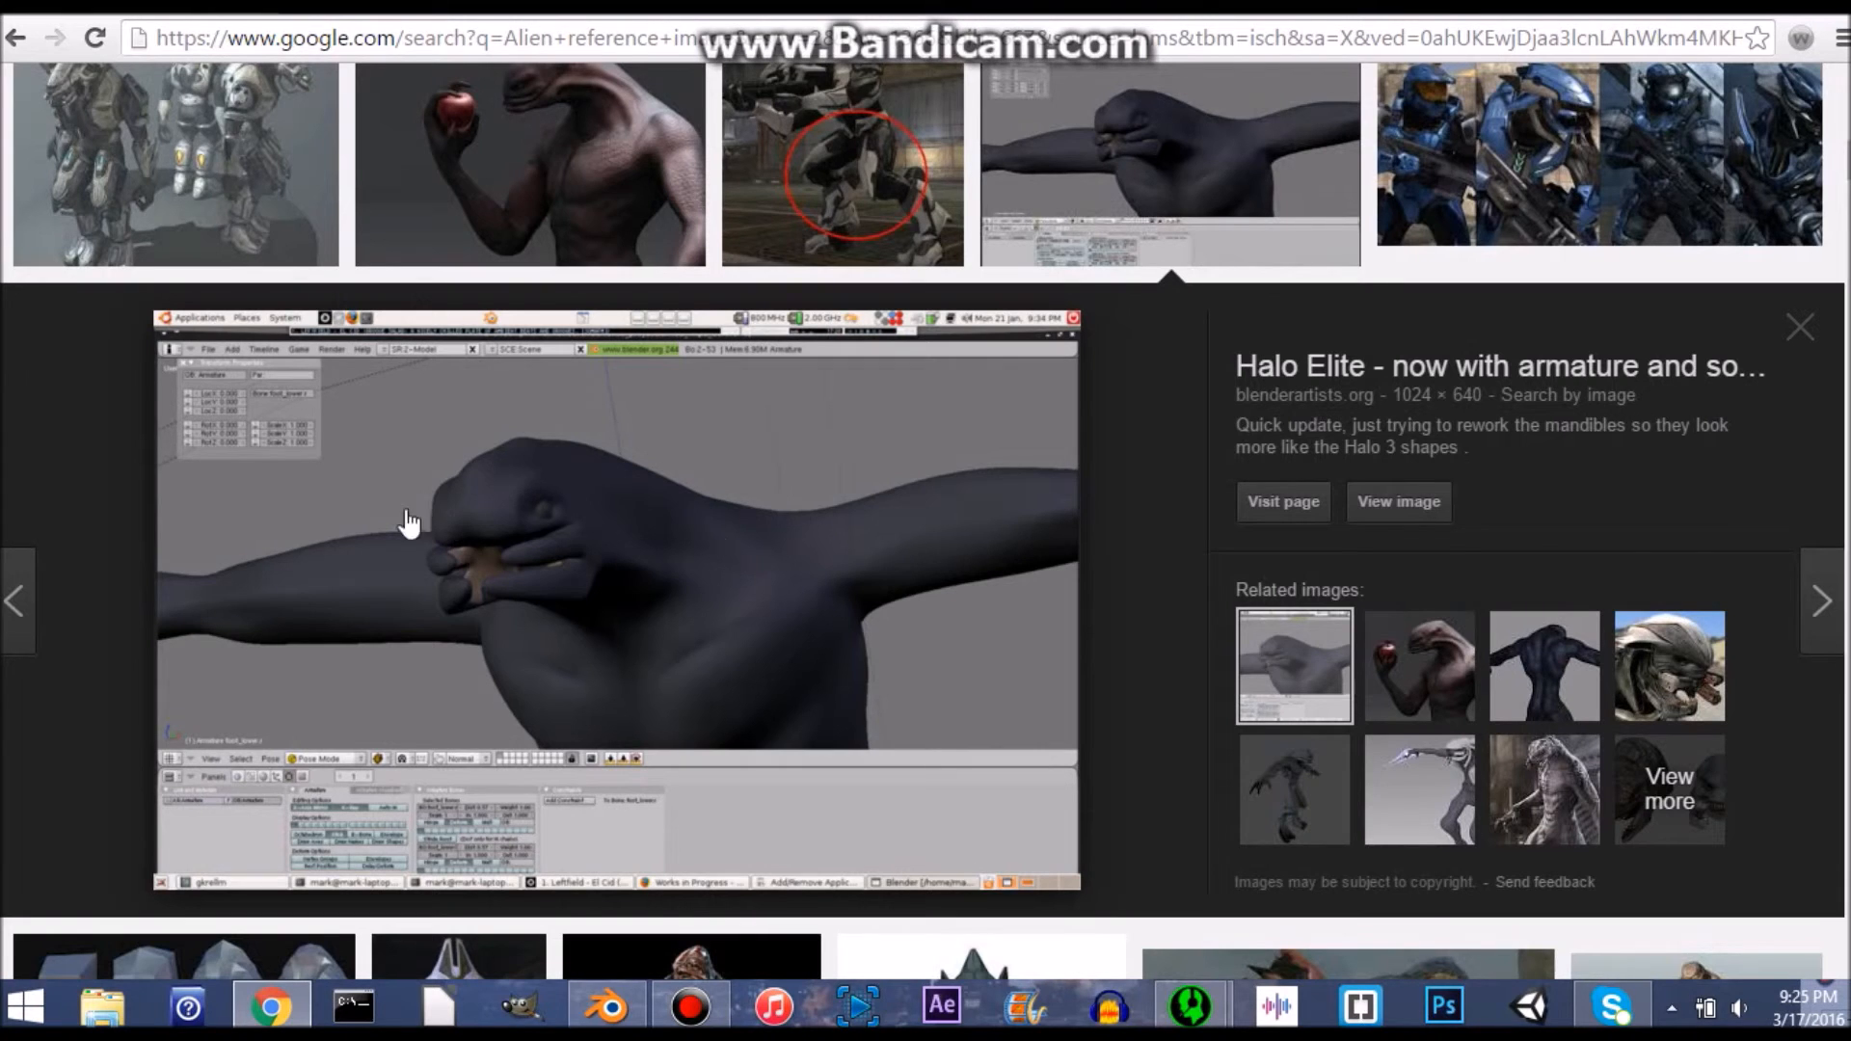
key(alt+Tab)
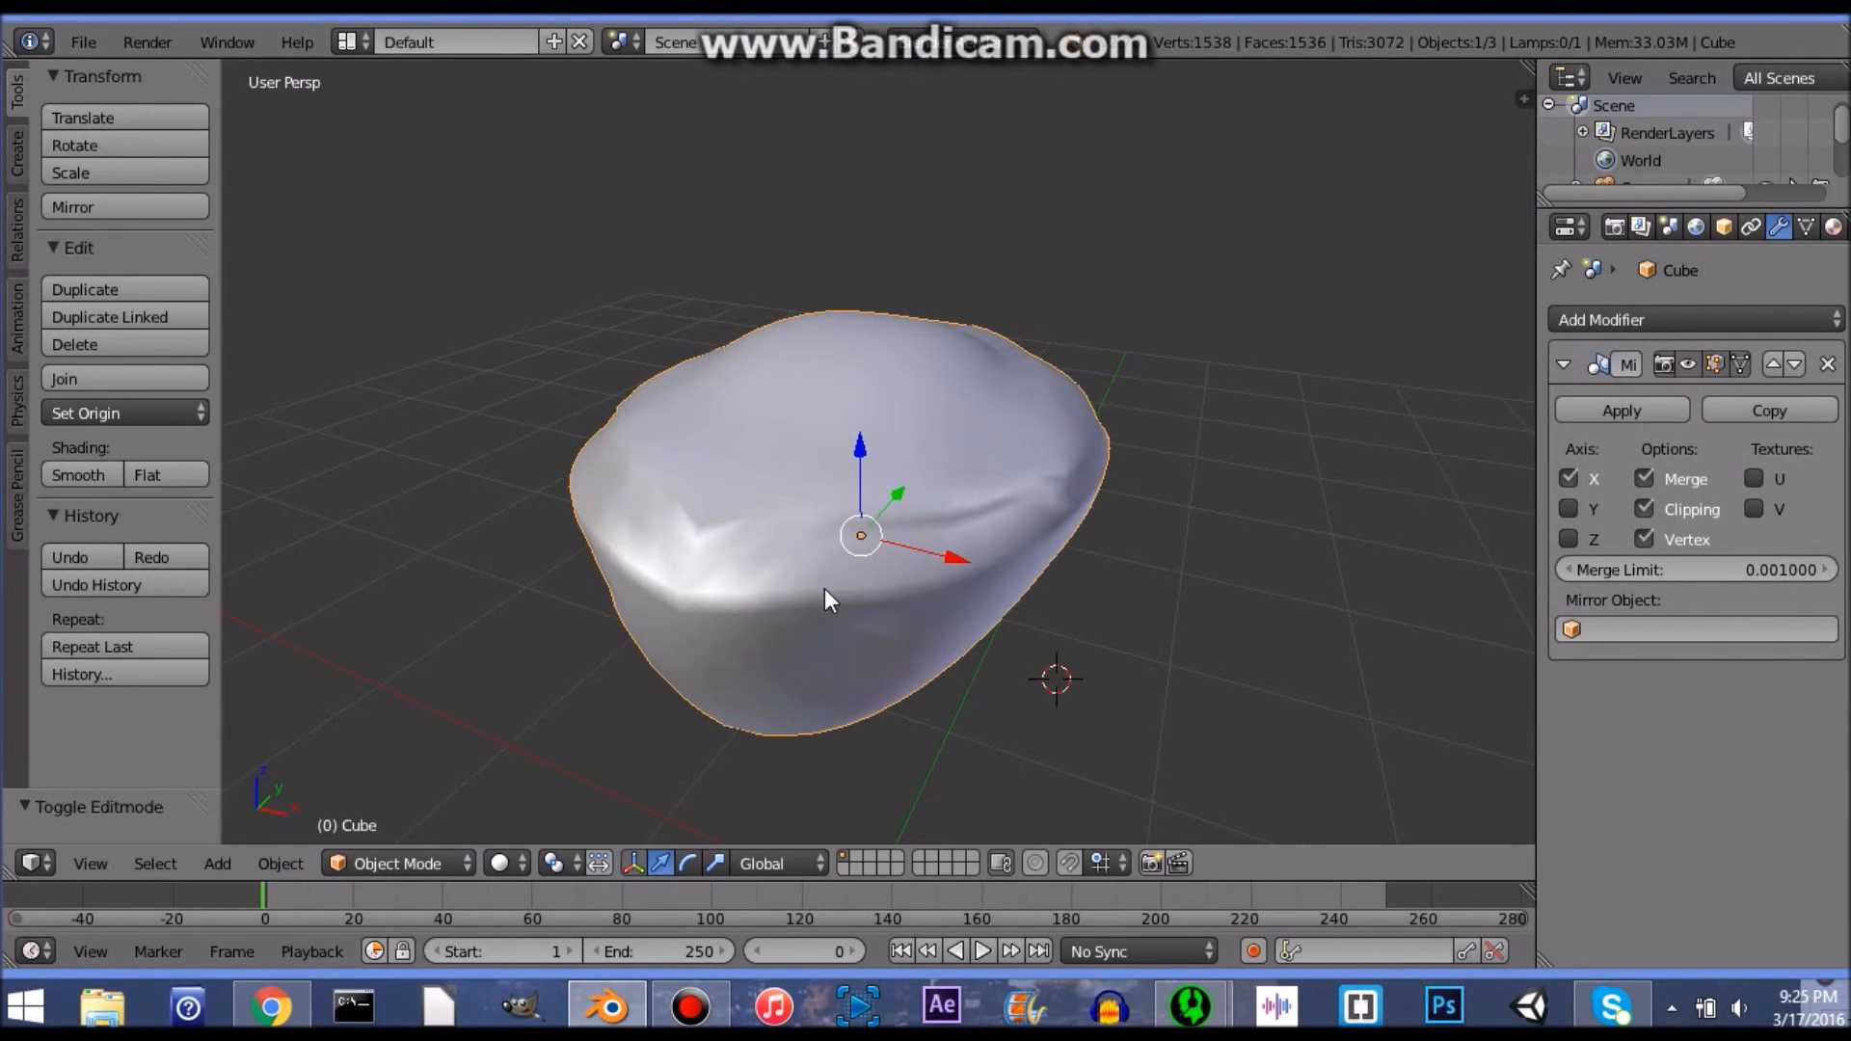
scroll(812, 581, up, 1)
middle_drag(812, 581, 841, 603)
Step: Return to Edit Mode, view the head from the top in orthographic projection, and switch to edge selection
key(Tab)
scroll(837, 613, up, 1)
scroll(826, 623, down, 1)
middle_drag(689, 673, 765, 598)
key(KP_5)
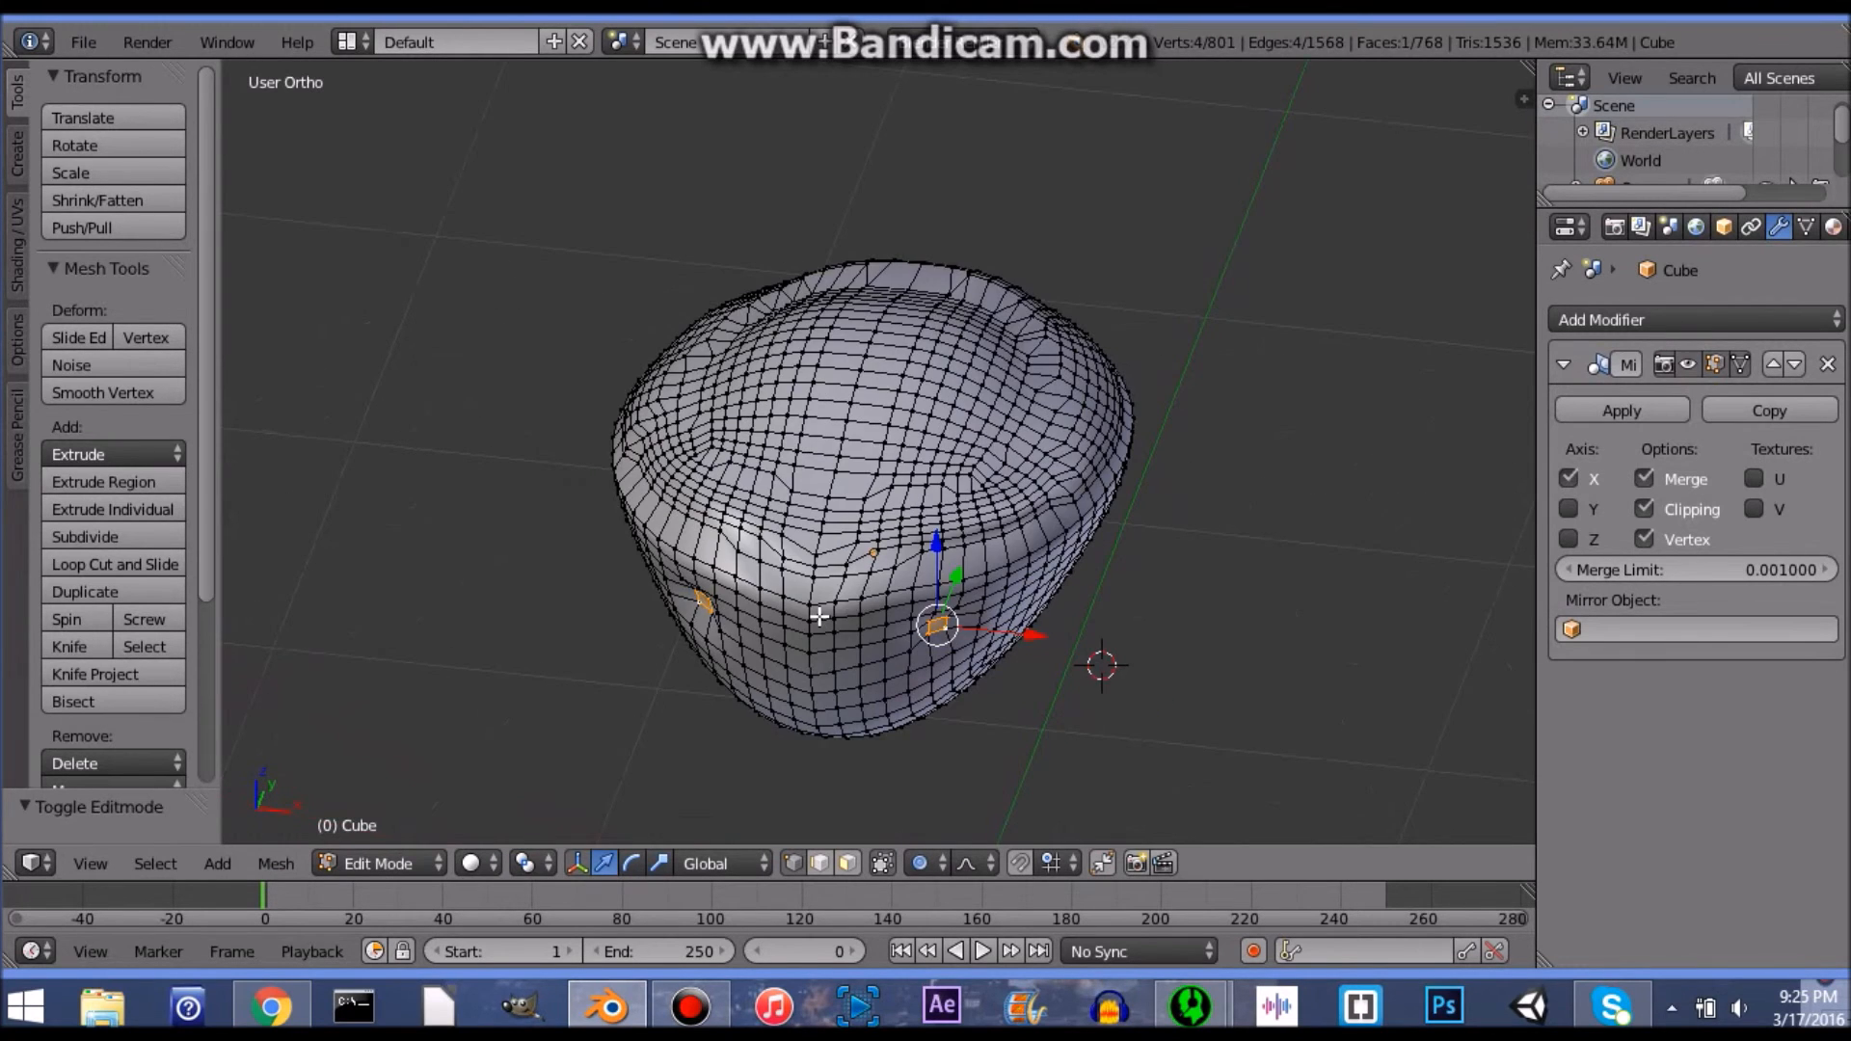
key(KP_7)
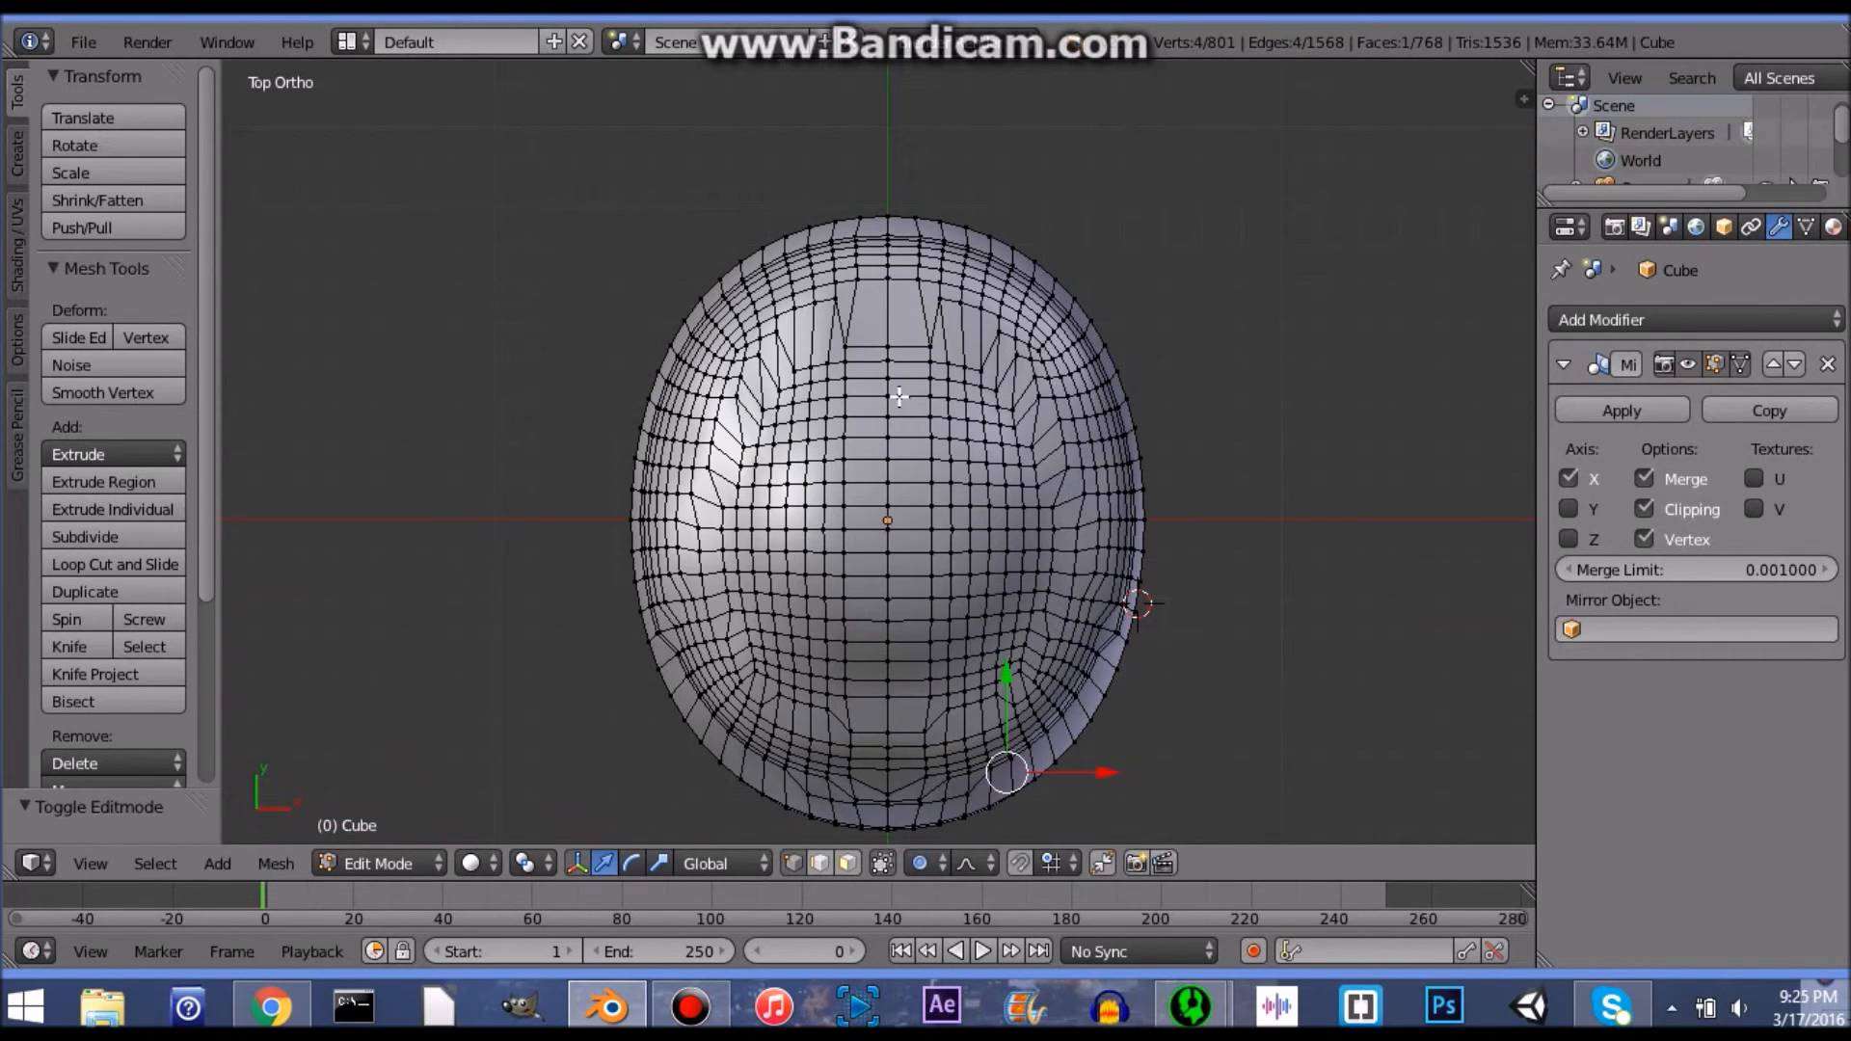
click(820, 863)
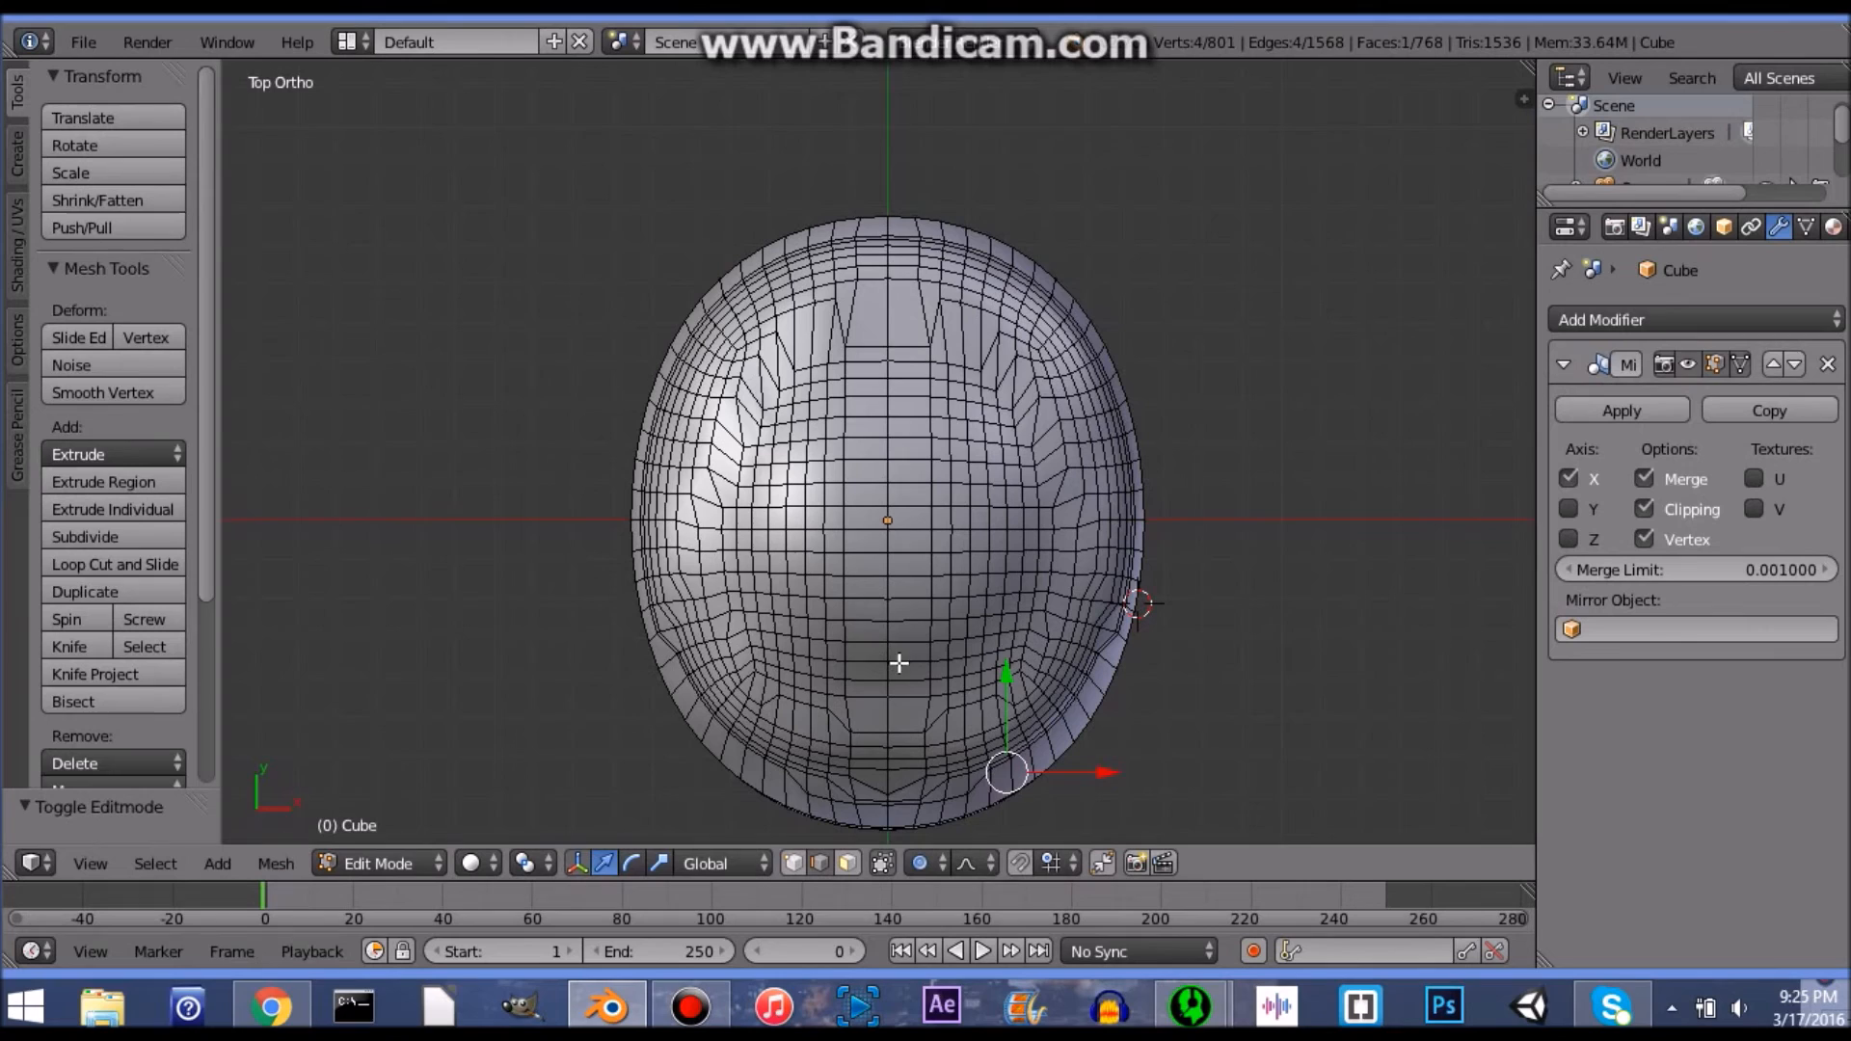
Step: Select the chain of centre-line edges on top of the head, from the back of the crown to just past the origin
right_click(889, 342)
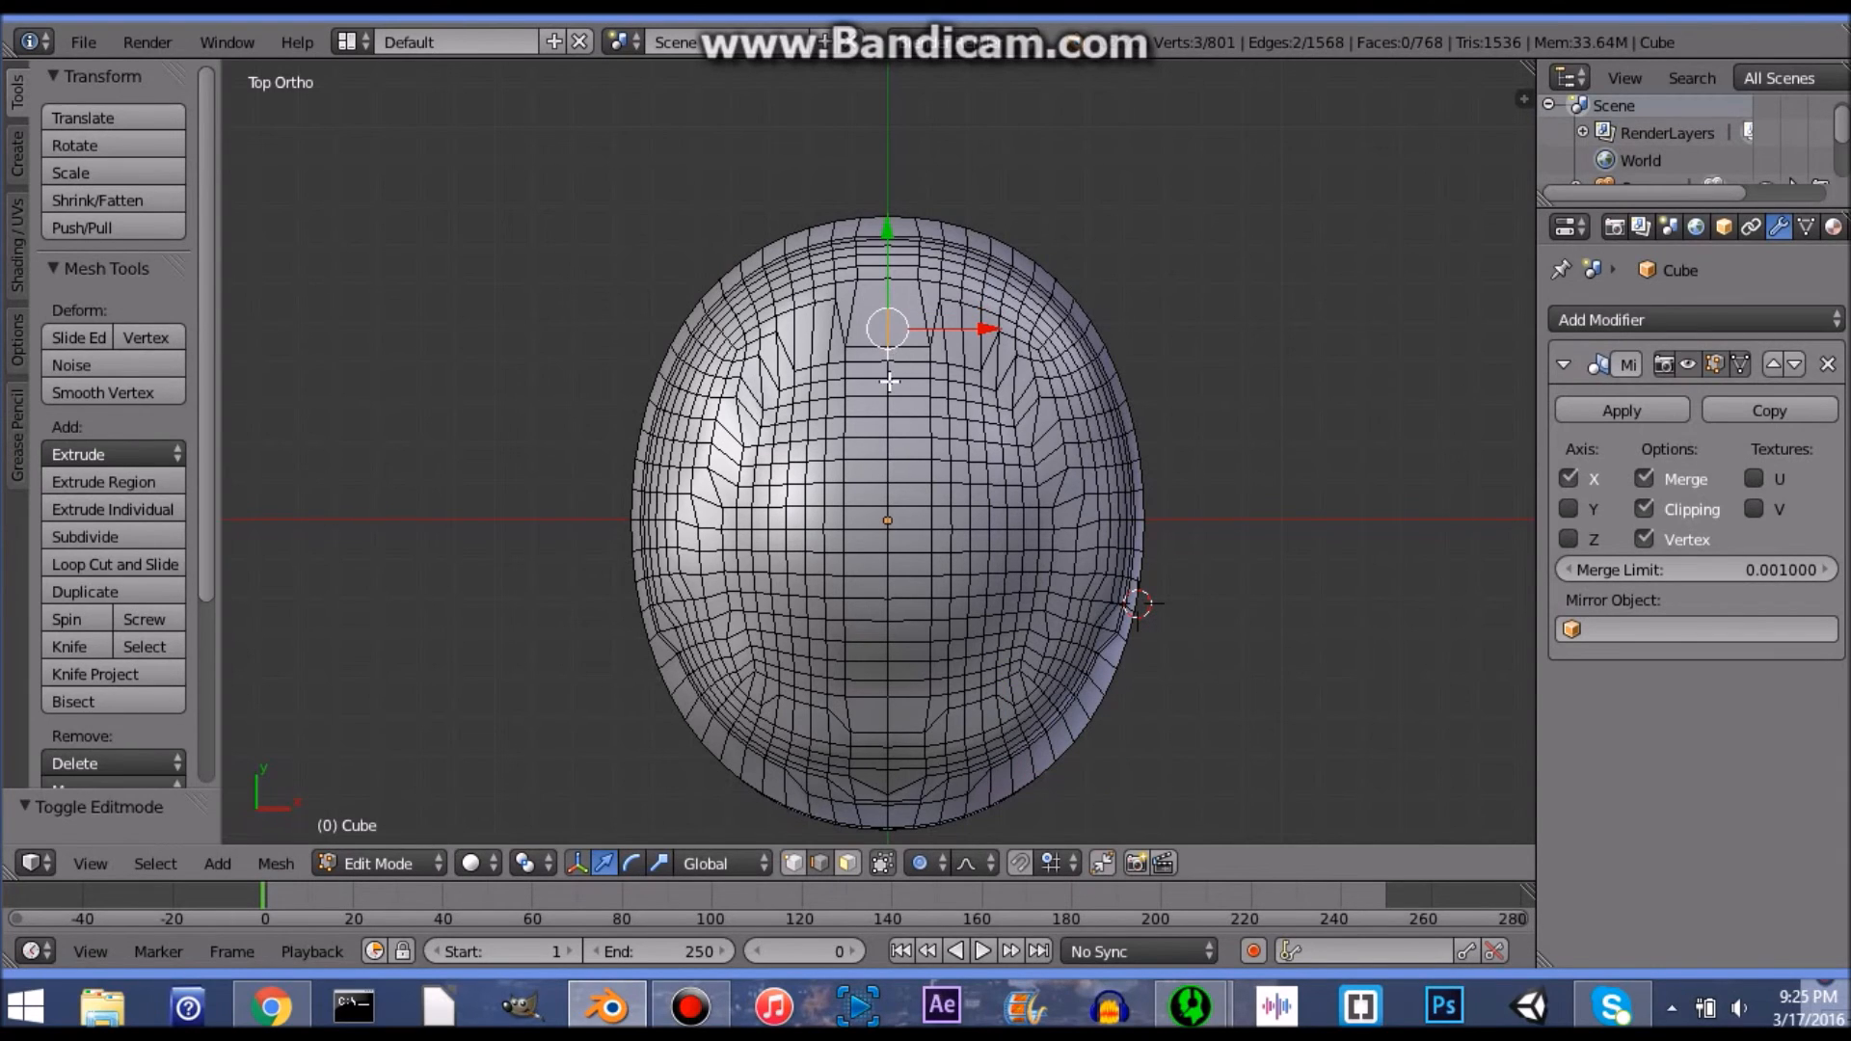
shift+right_click(888, 396)
shift+right_click(891, 421)
shift+right_click(891, 442)
shift+right_click(892, 463)
shift+right_click(893, 487)
shift+right_click(895, 499)
shift+right_click(897, 511)
shift+right_click(899, 523)
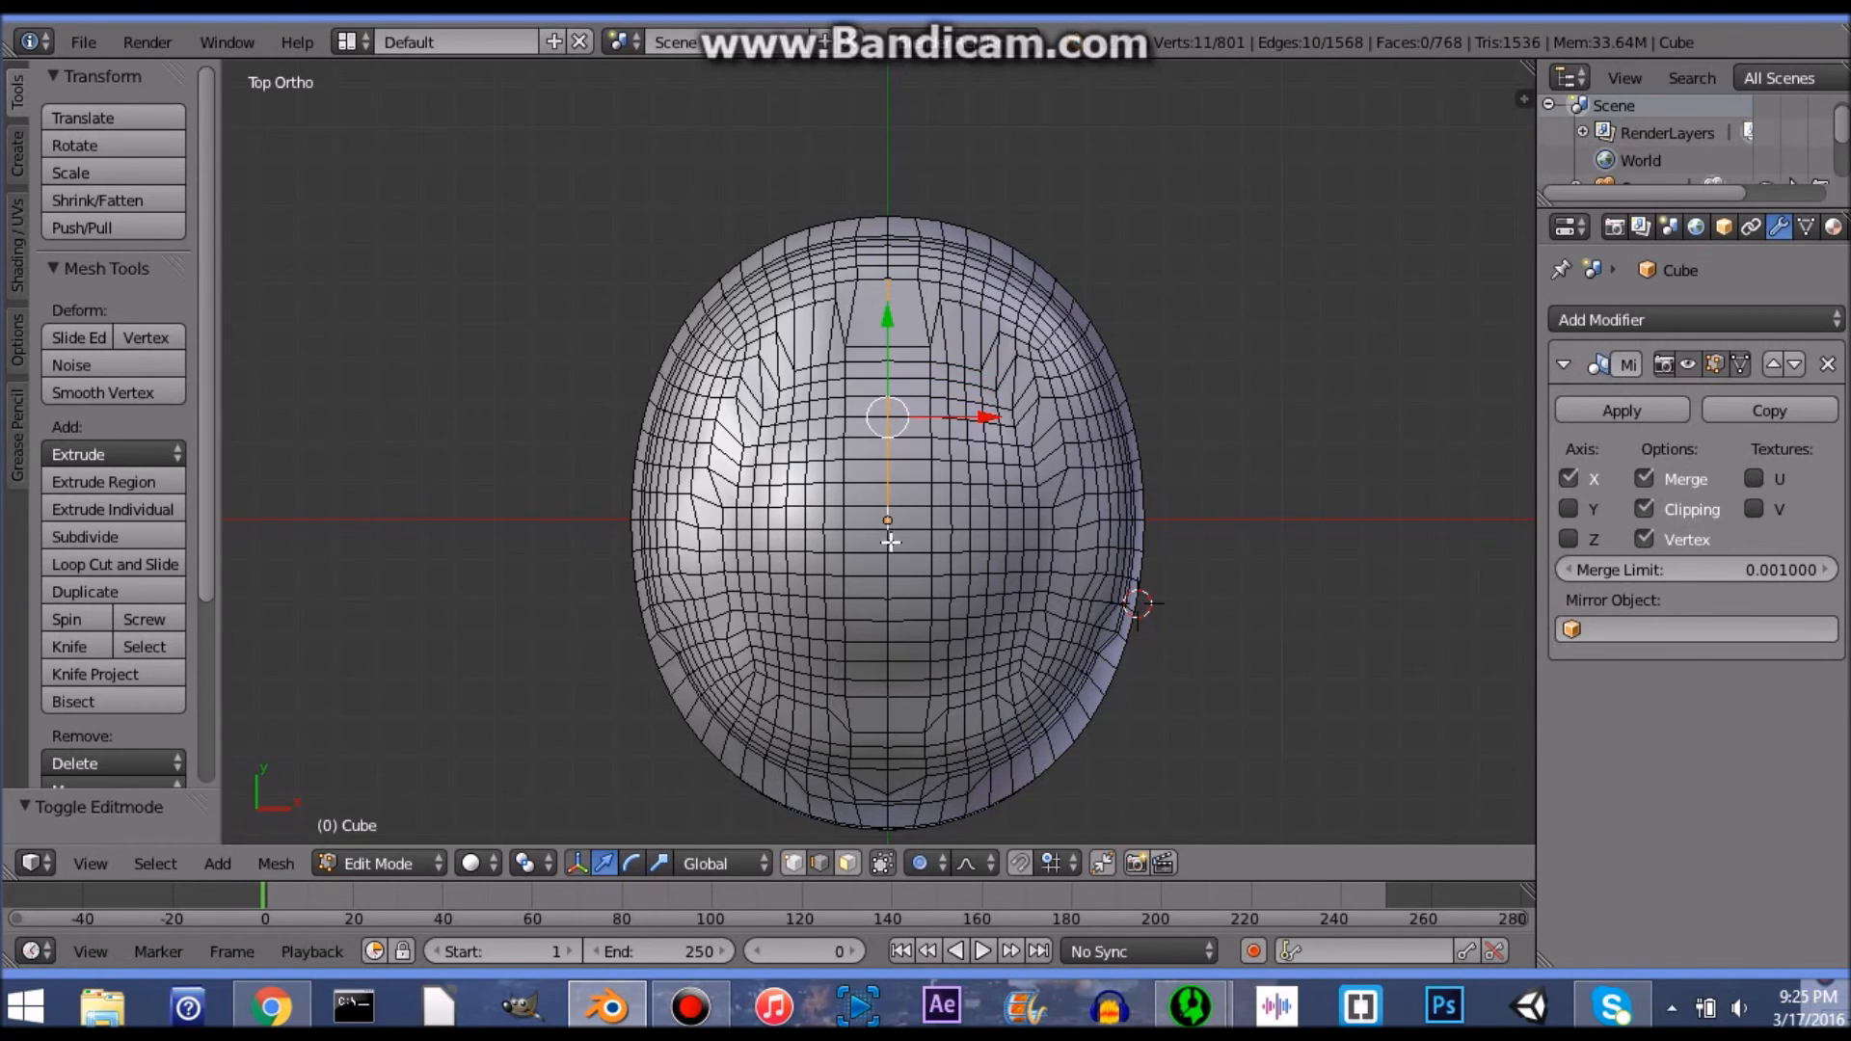
shift+right_click(892, 545)
shift+right_click(887, 570)
shift+right_click(886, 593)
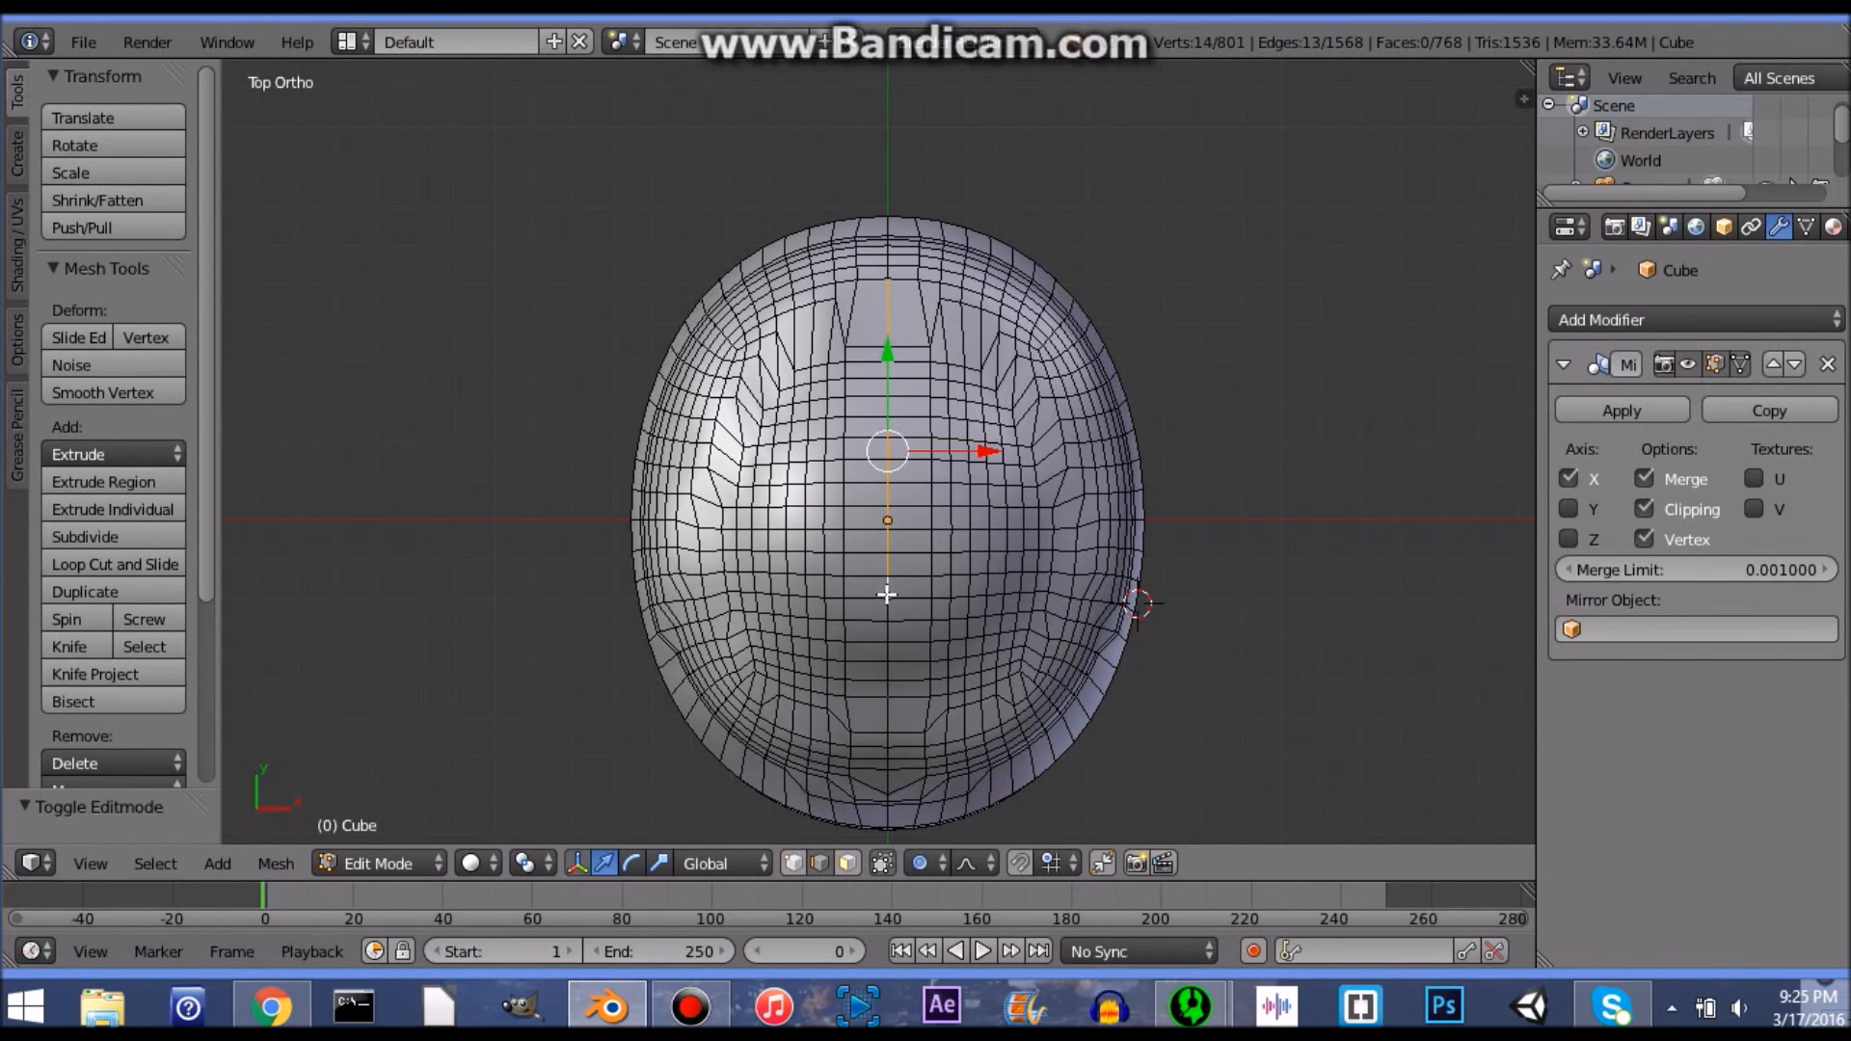
Step: Extend the centre-line edge selection forward to the brow, leaving out the crosswise edge near the front
shift+right_click(884, 610)
shift+right_click(889, 634)
shift+right_click(888, 666)
shift+right_click(889, 695)
shift+right_click(888, 715)
shift+right_click(888, 732)
shift+right_click(887, 746)
shift+right_click(886, 757)
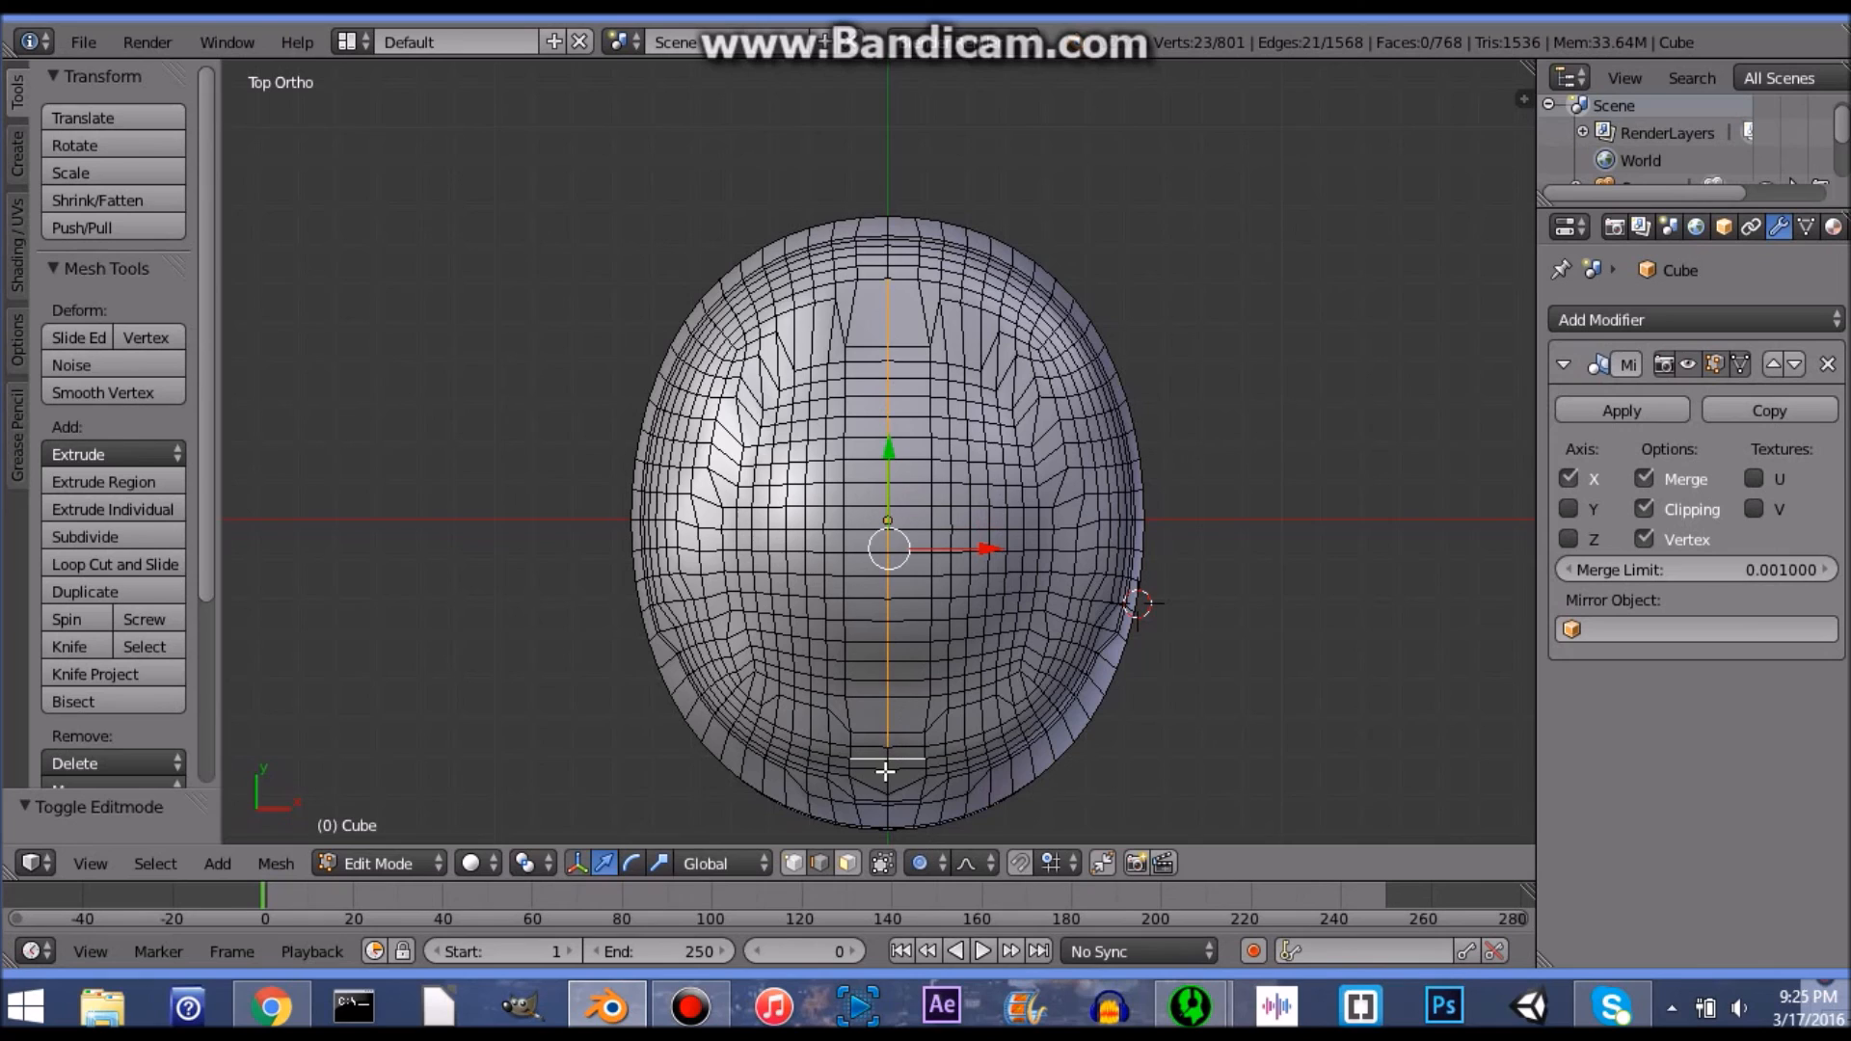
shift+right_click(894, 759)
shift+right_click(889, 752)
shift+middle_drag(899, 717, 896, 566)
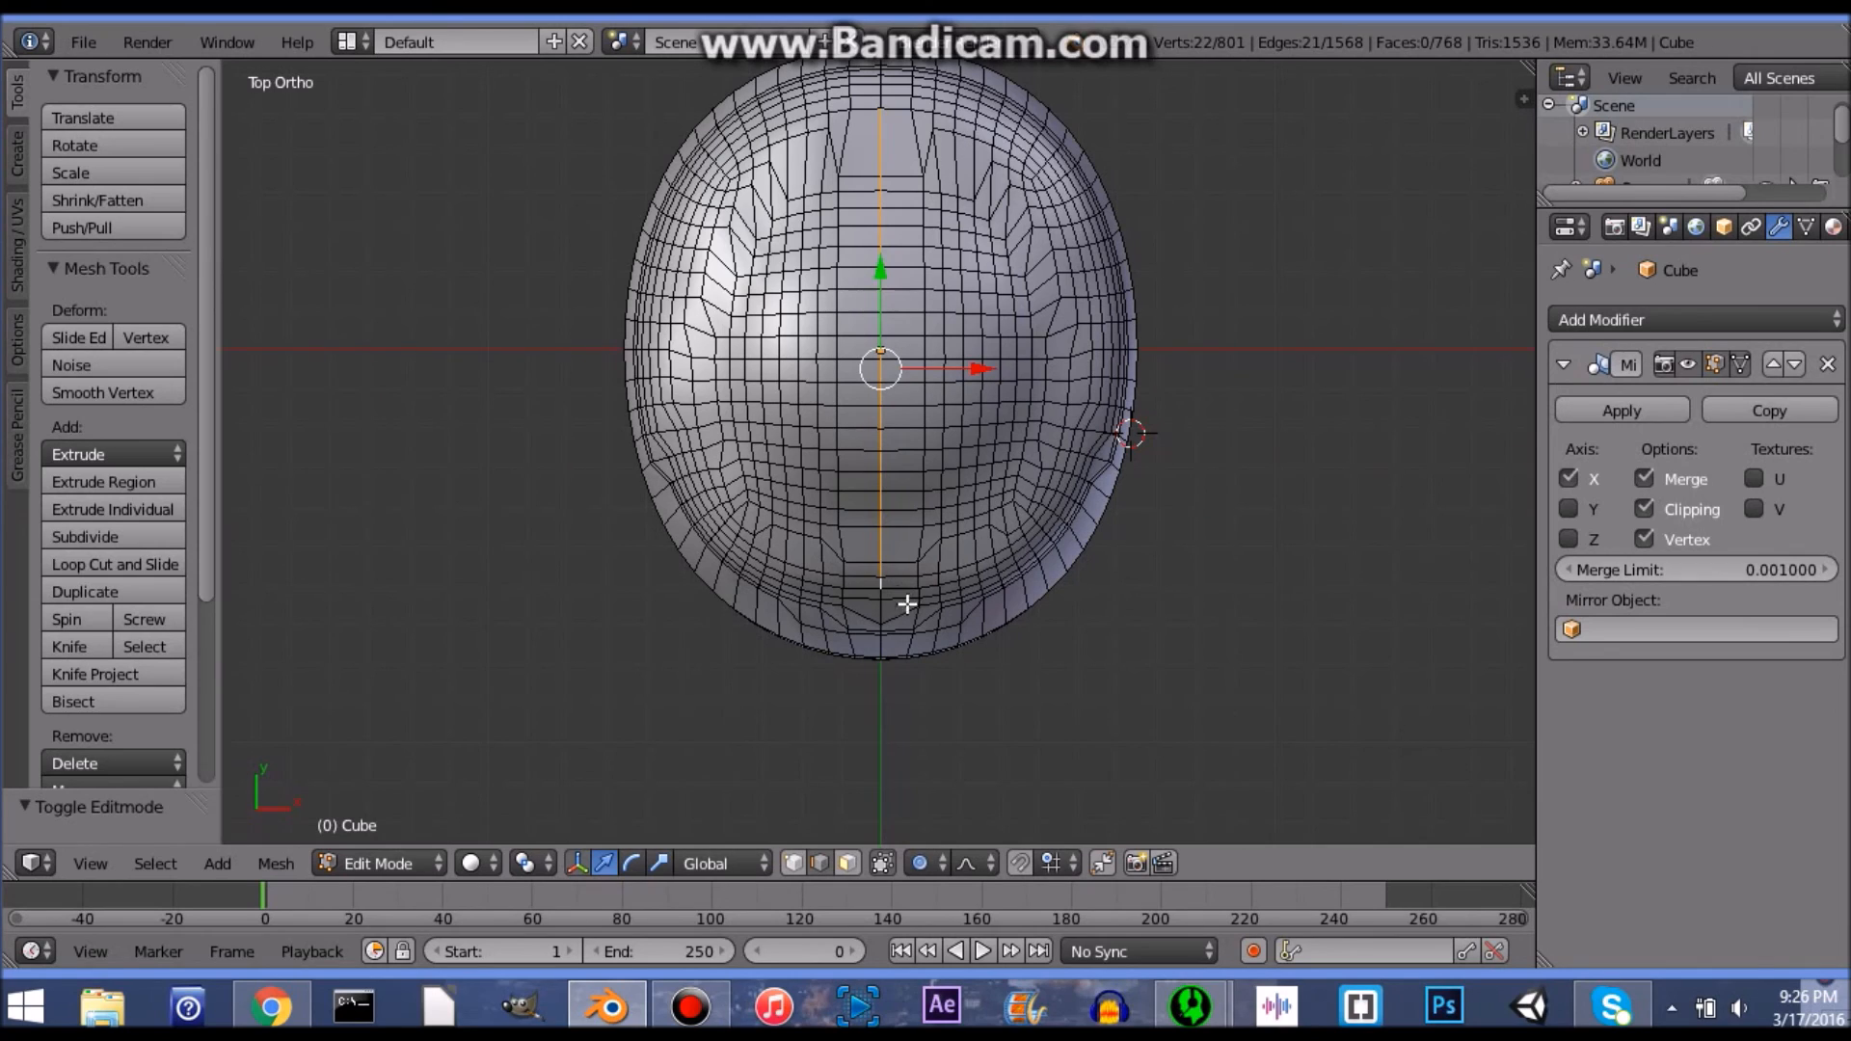